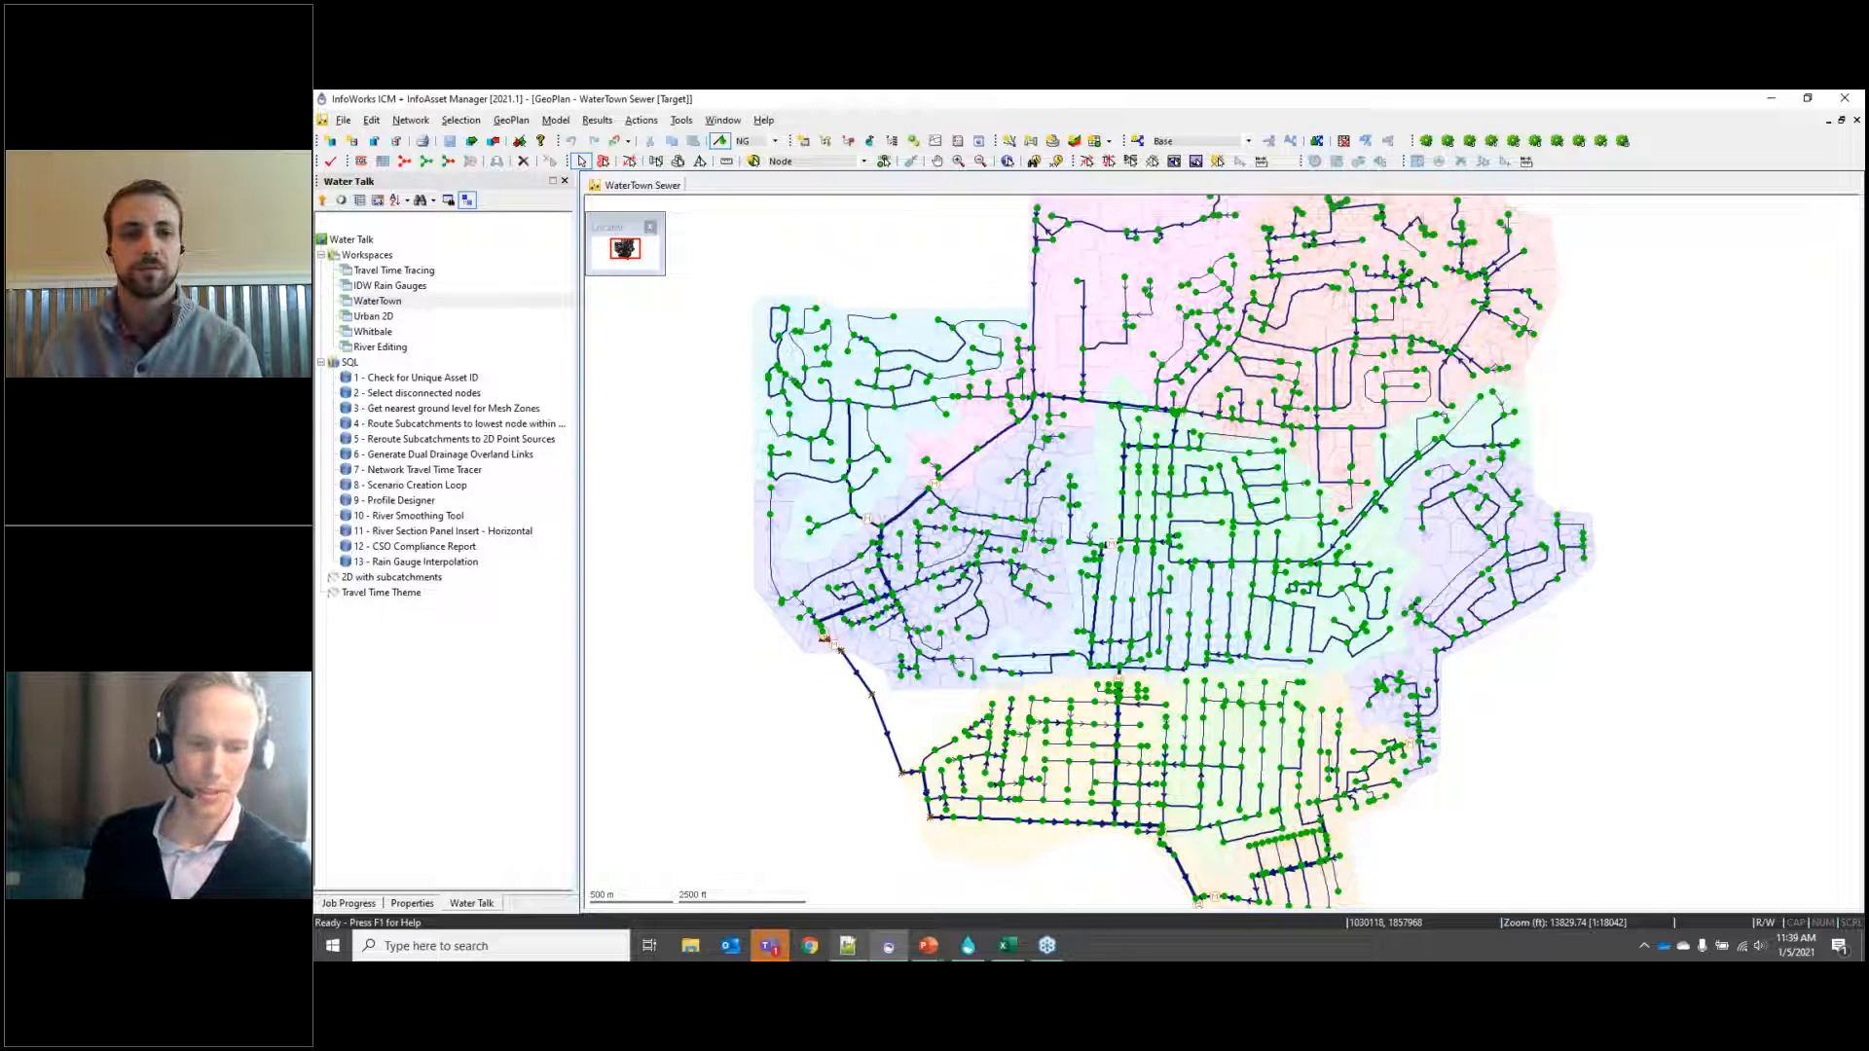
Switch to the SQL Tips and Tricks Examples.sql file in Notepad++ and review the SQL commands used in the PowerPoint file.
{"action": "left_click", "coordinate": [846, 949]}
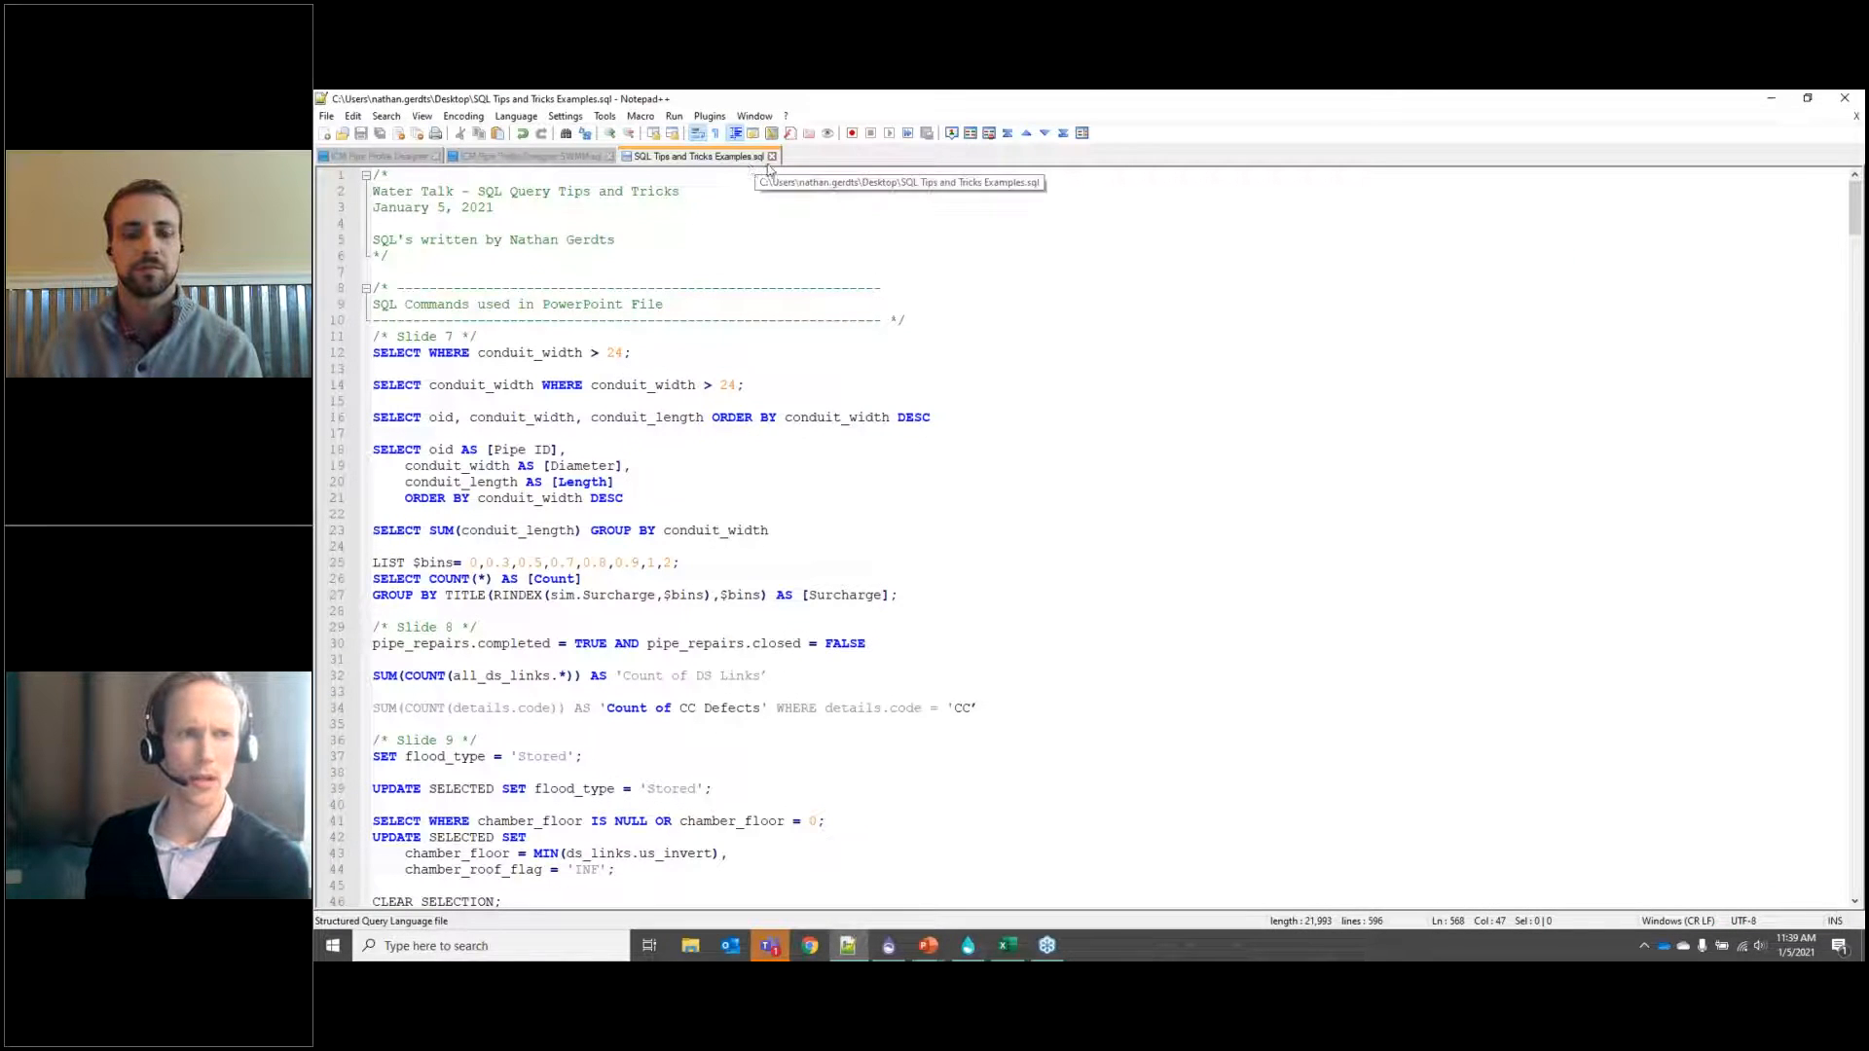
{"action": "left_click", "coordinate": [1013, 243]}
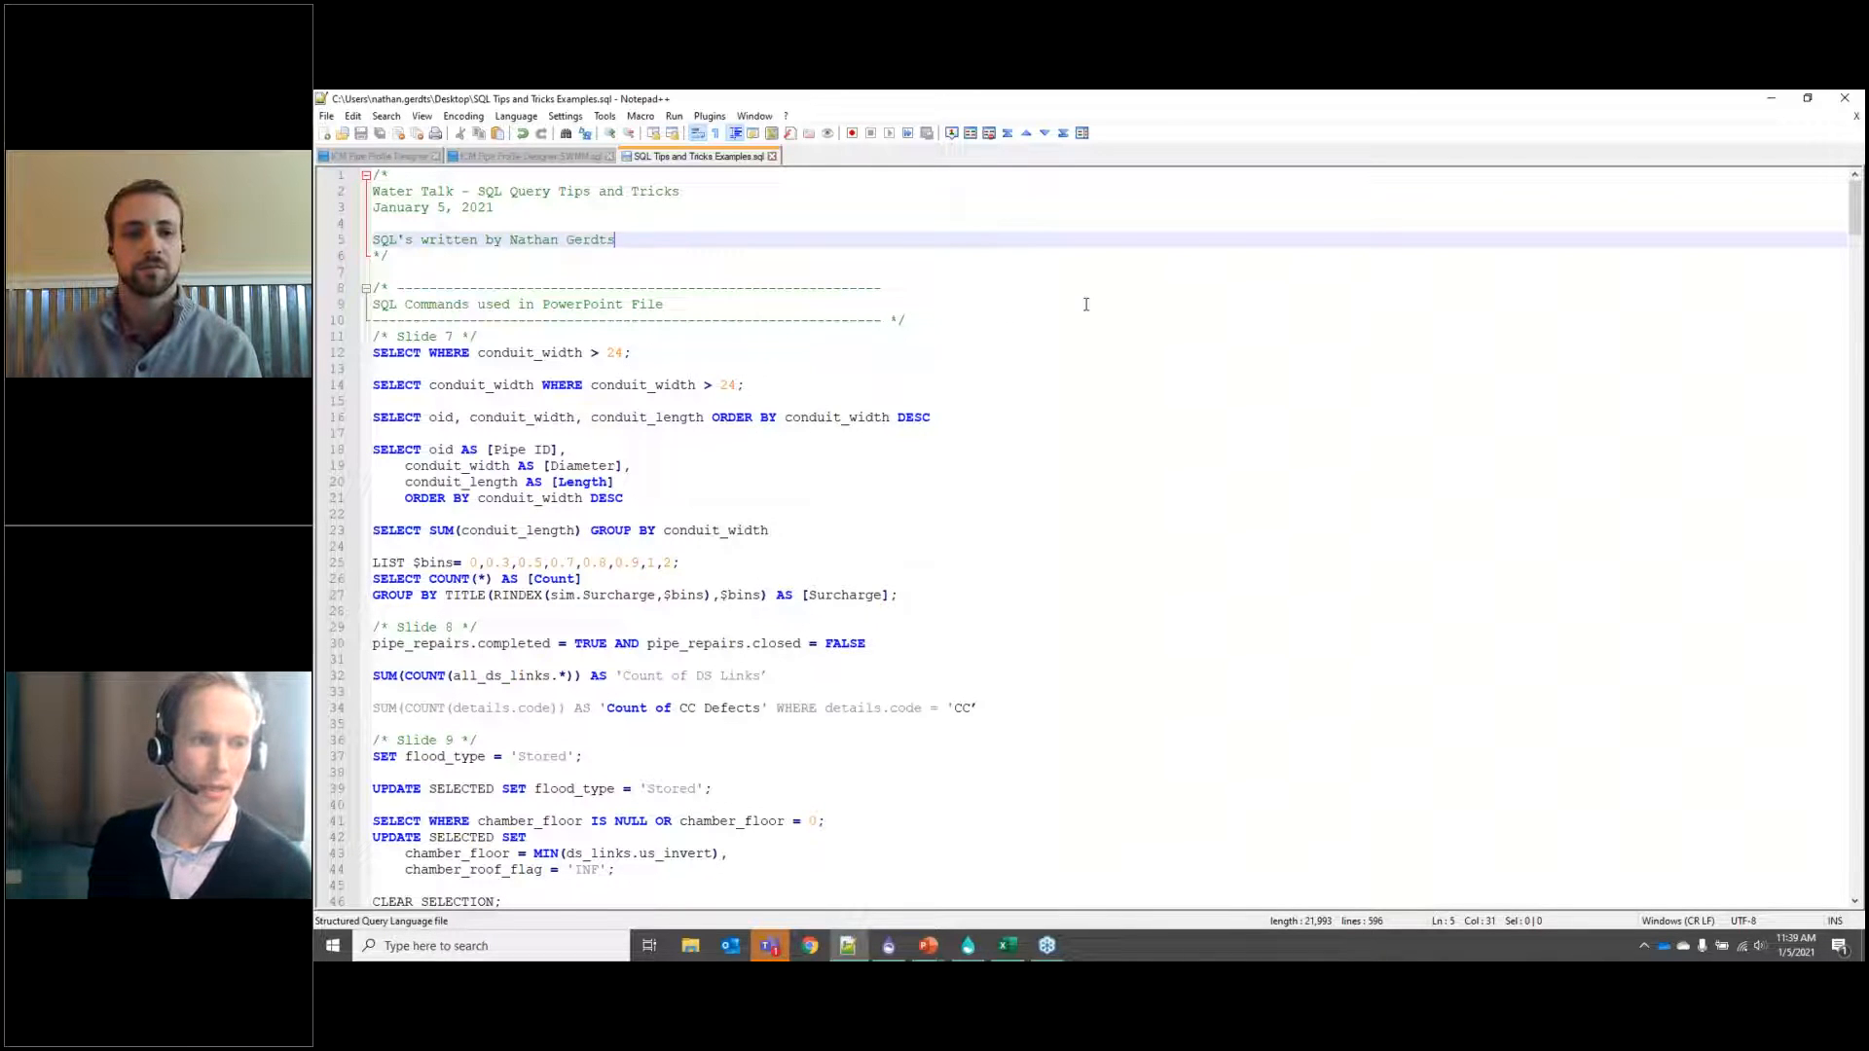
{"action": "scroll", "coordinate": [1087, 305], "scroll_direction": "down", "scroll_amount": 20}
{"action": "scroll", "coordinate": [1105, 336], "scroll_direction": "up", "scroll_amount": 20}
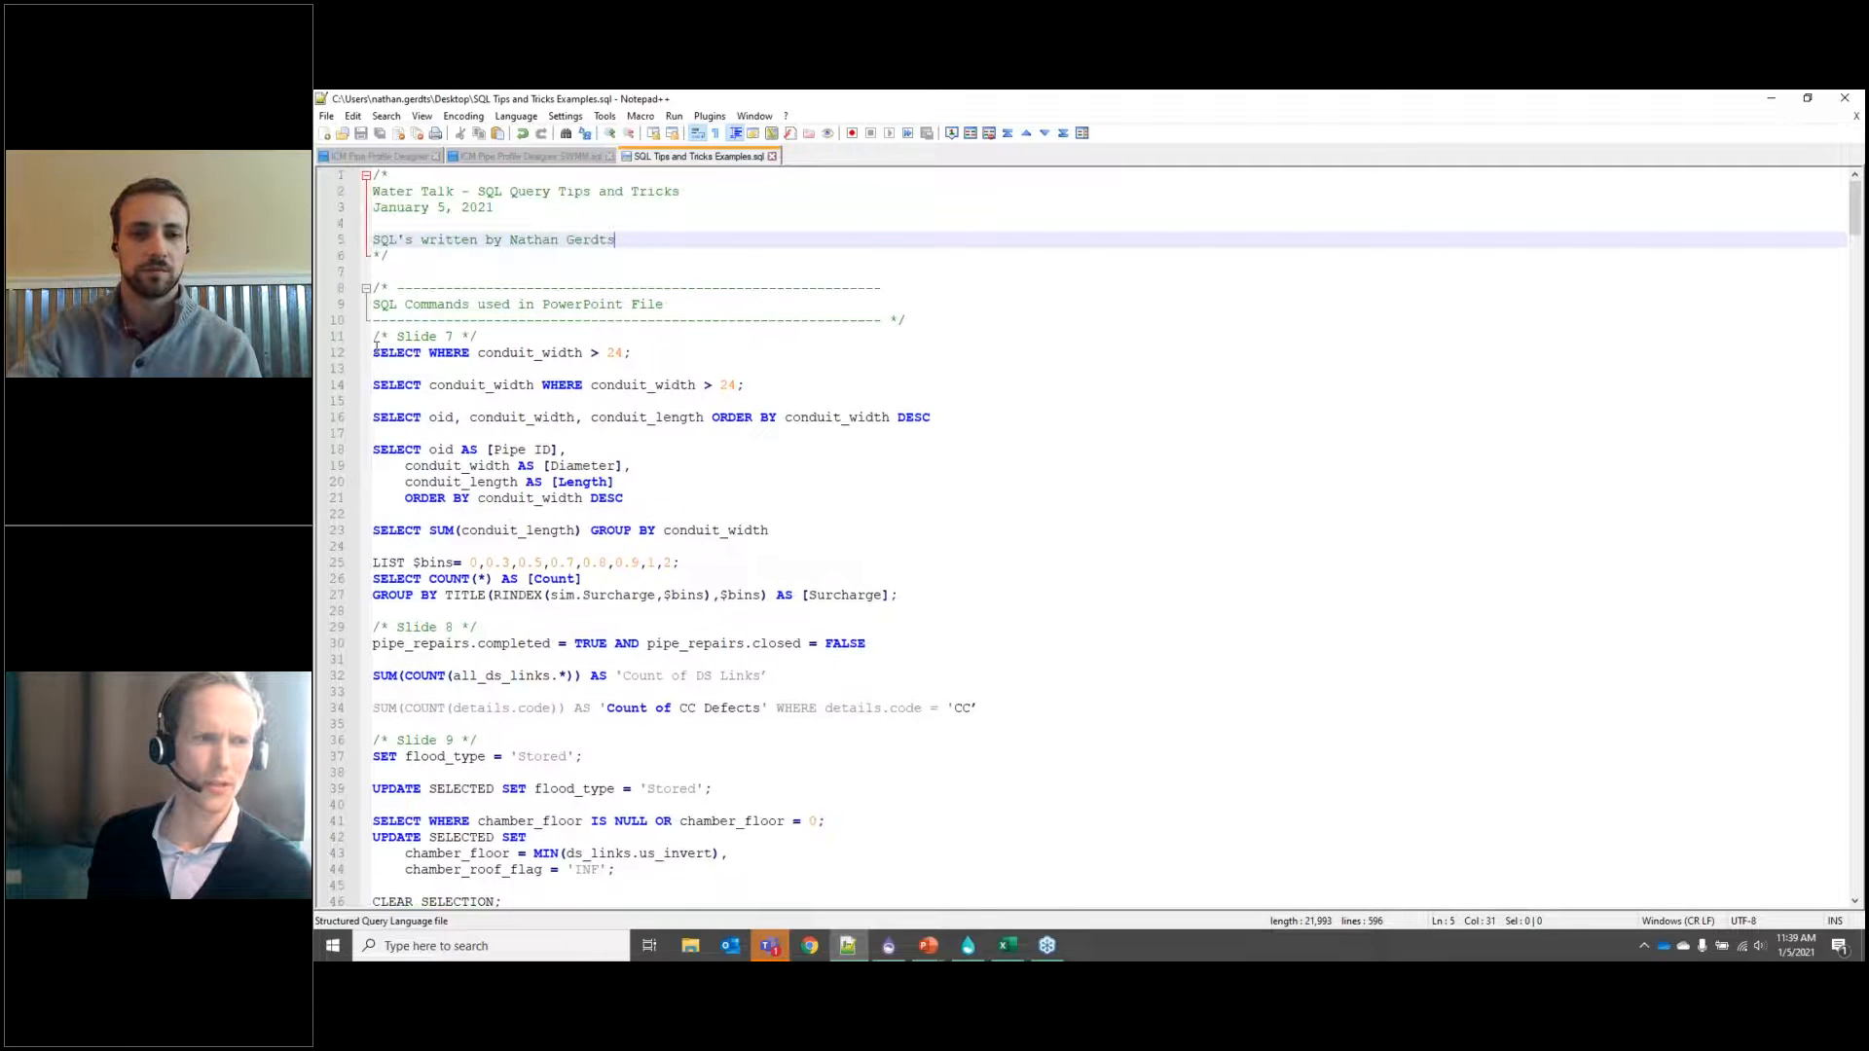
{"action": "left_click_drag", "start_coordinate": [373, 348], "coordinate": [779, 531]}
{"action": "left_click", "coordinate": [778, 531]}
{"action": "scroll", "coordinate": [886, 510], "scroll_direction": "down", "scroll_amount": 4}
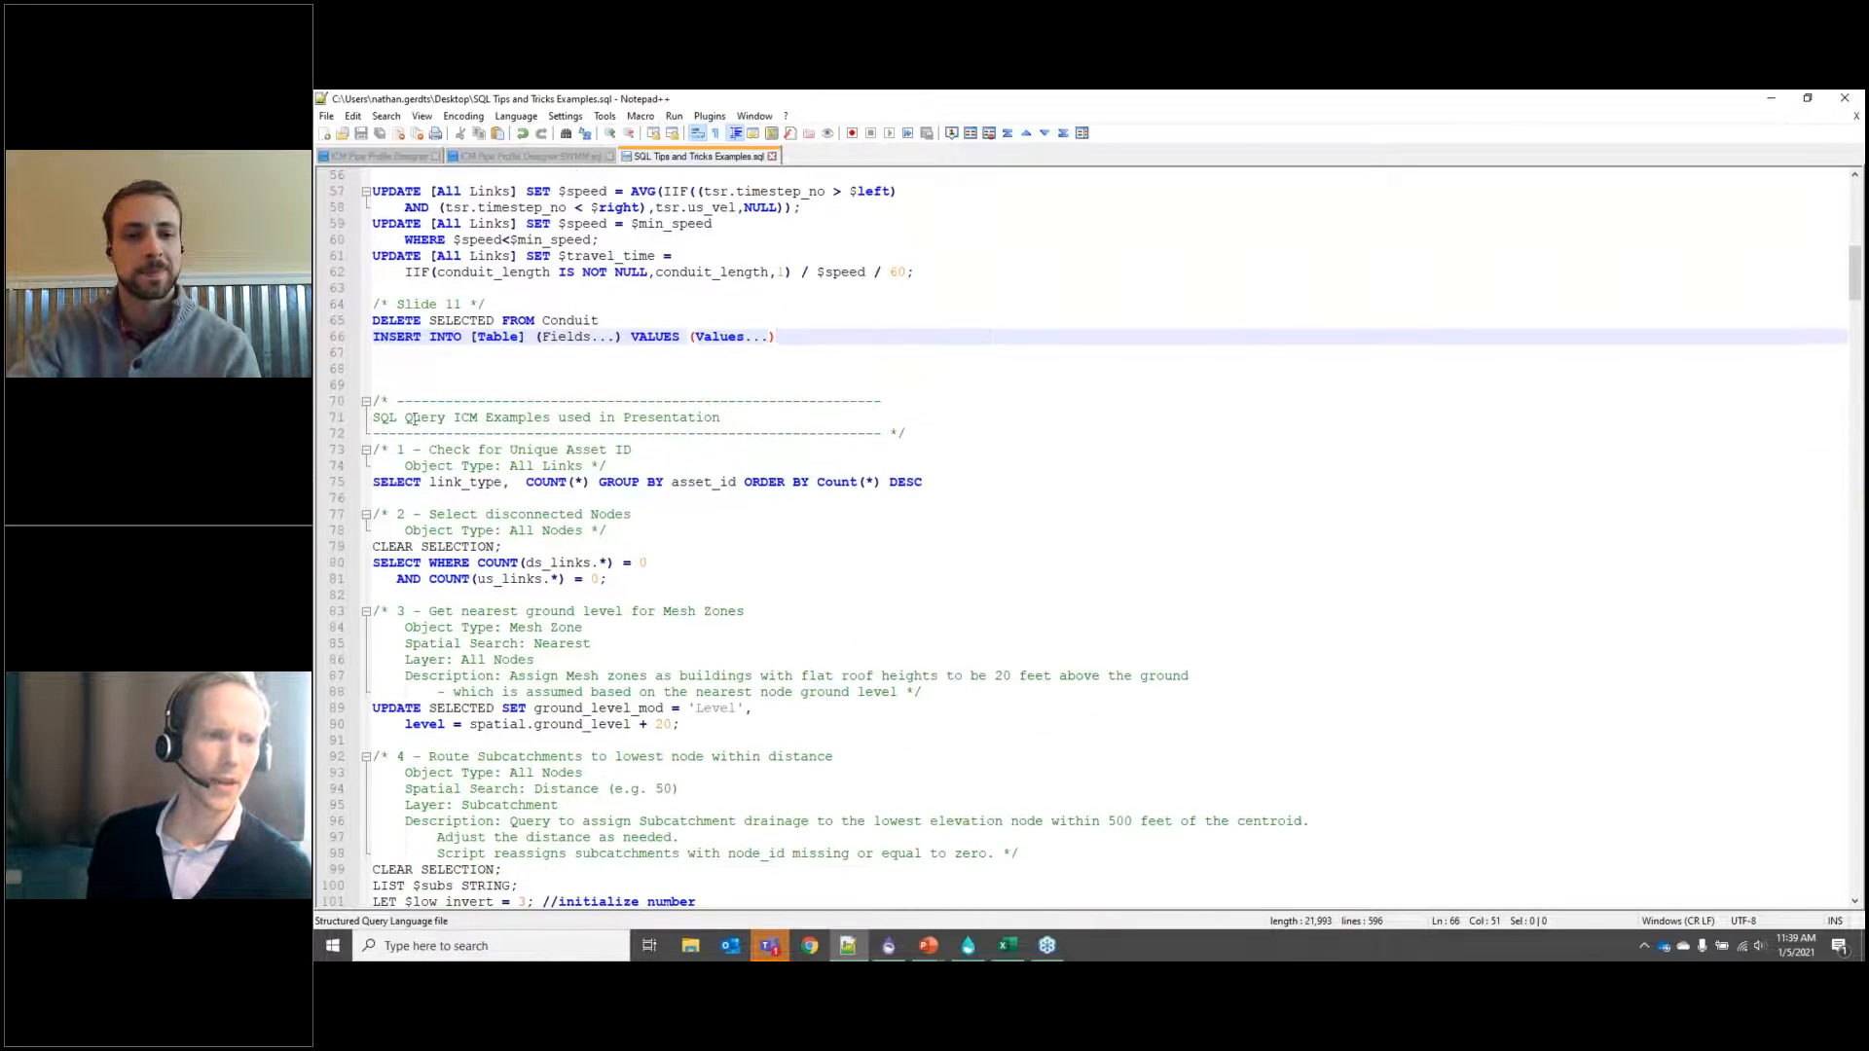
Review the ICM query examples section, highlighting the code of example 6, Generate Dual Drainage Overland Links.
{"action": "left_click_drag", "start_coordinate": [380, 401], "coordinate": [1182, 468]}
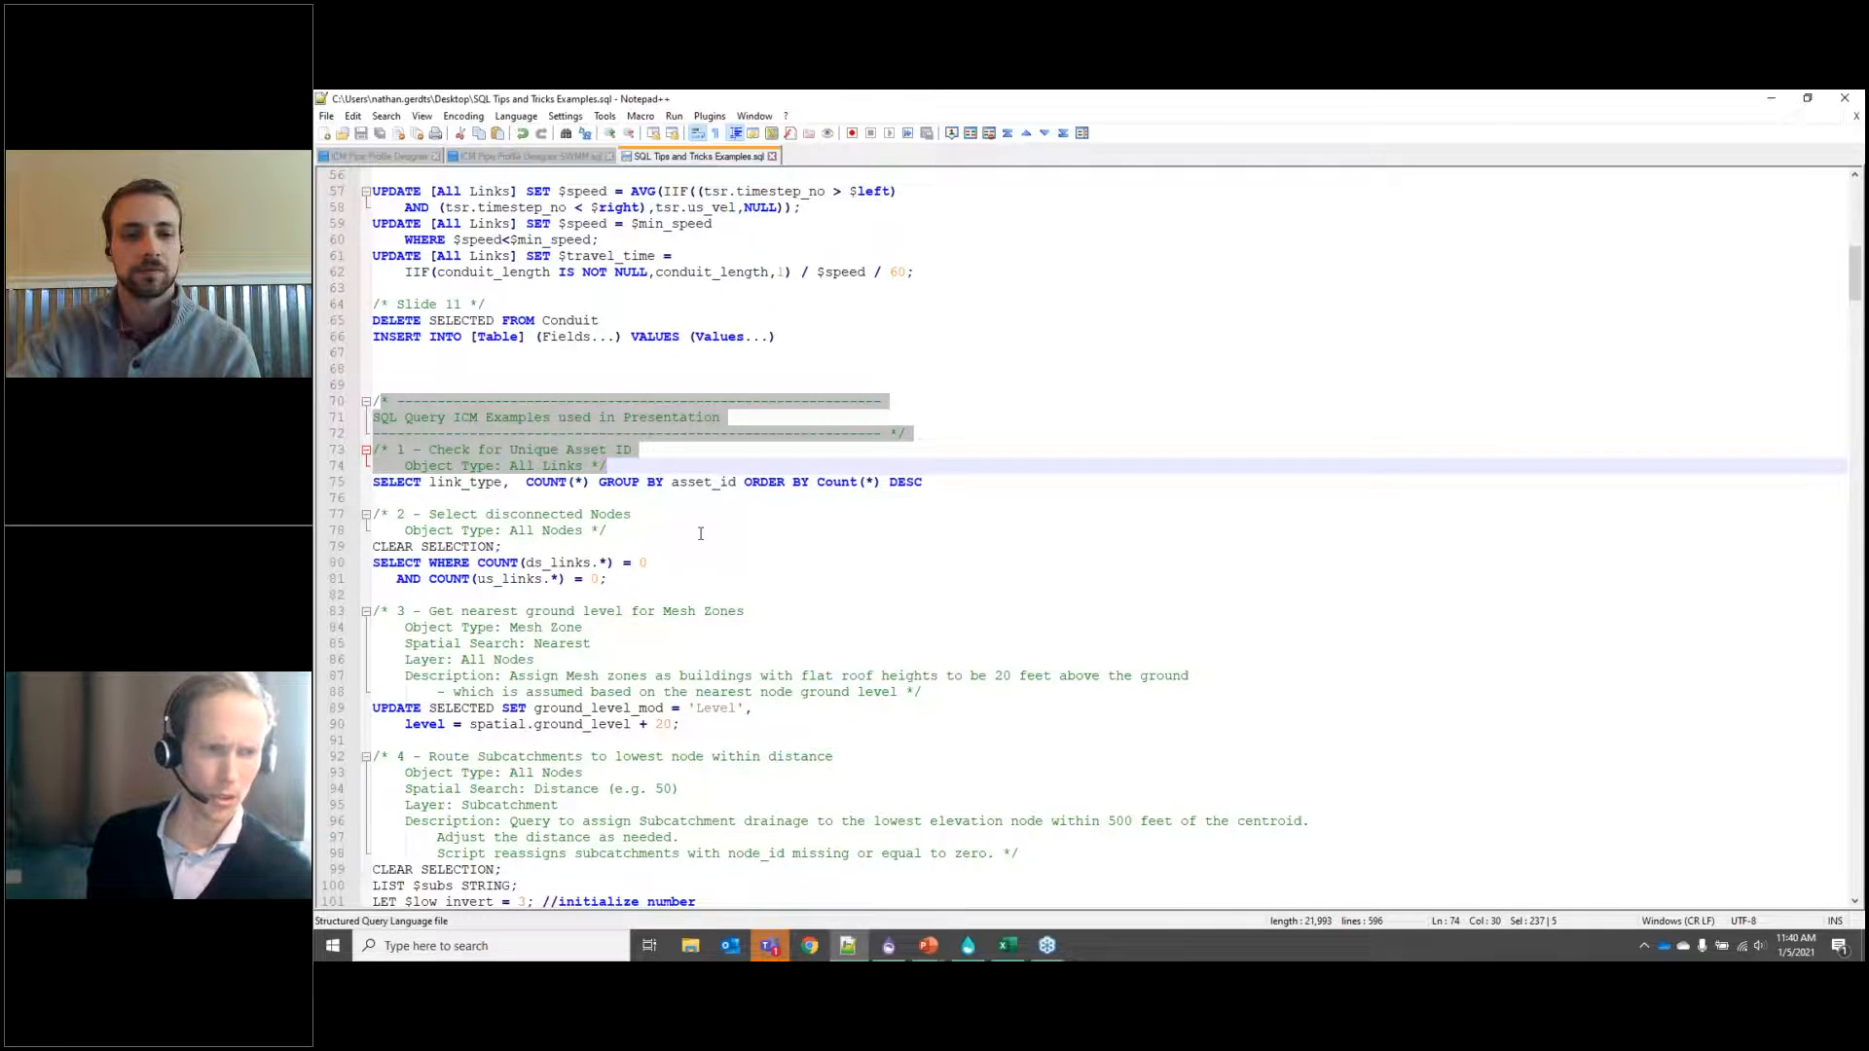
{"action": "scroll", "coordinate": [701, 533], "scroll_direction": "down", "scroll_amount": 20}
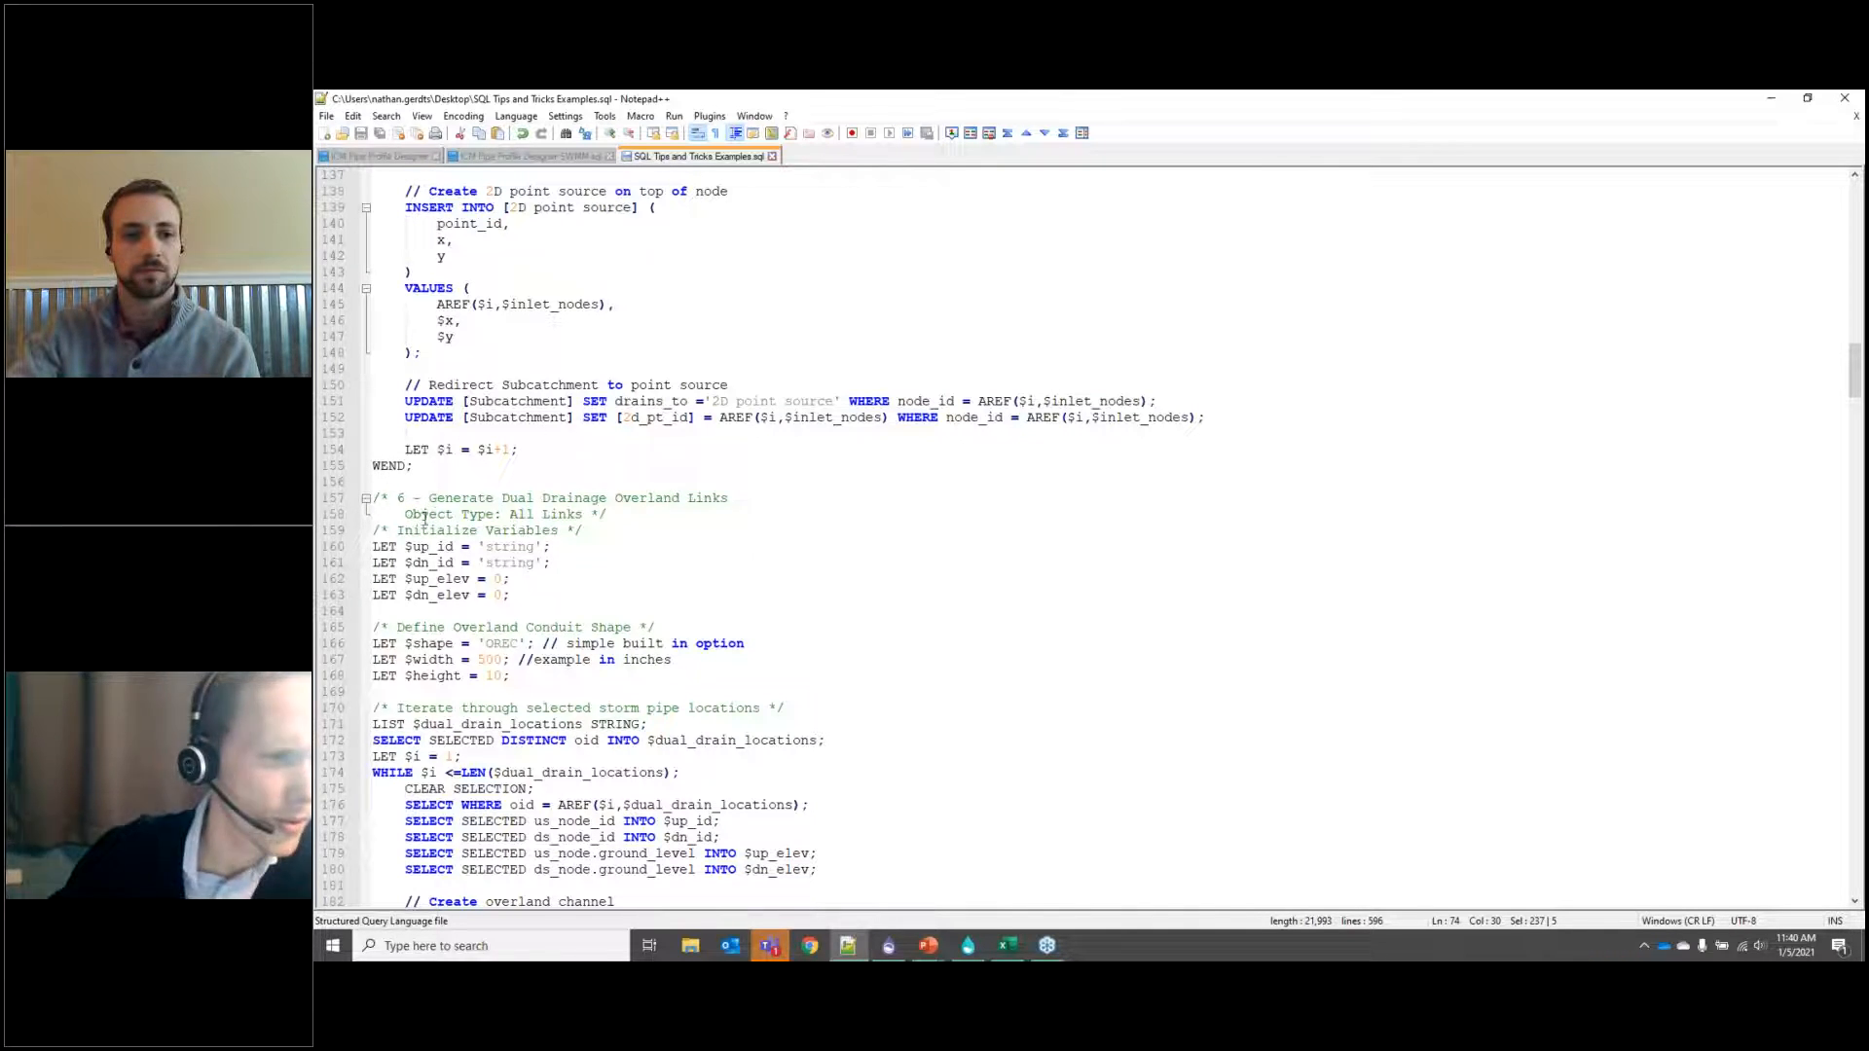
{"action": "left_click_drag", "start_coordinate": [398, 498], "coordinate": [696, 499]}
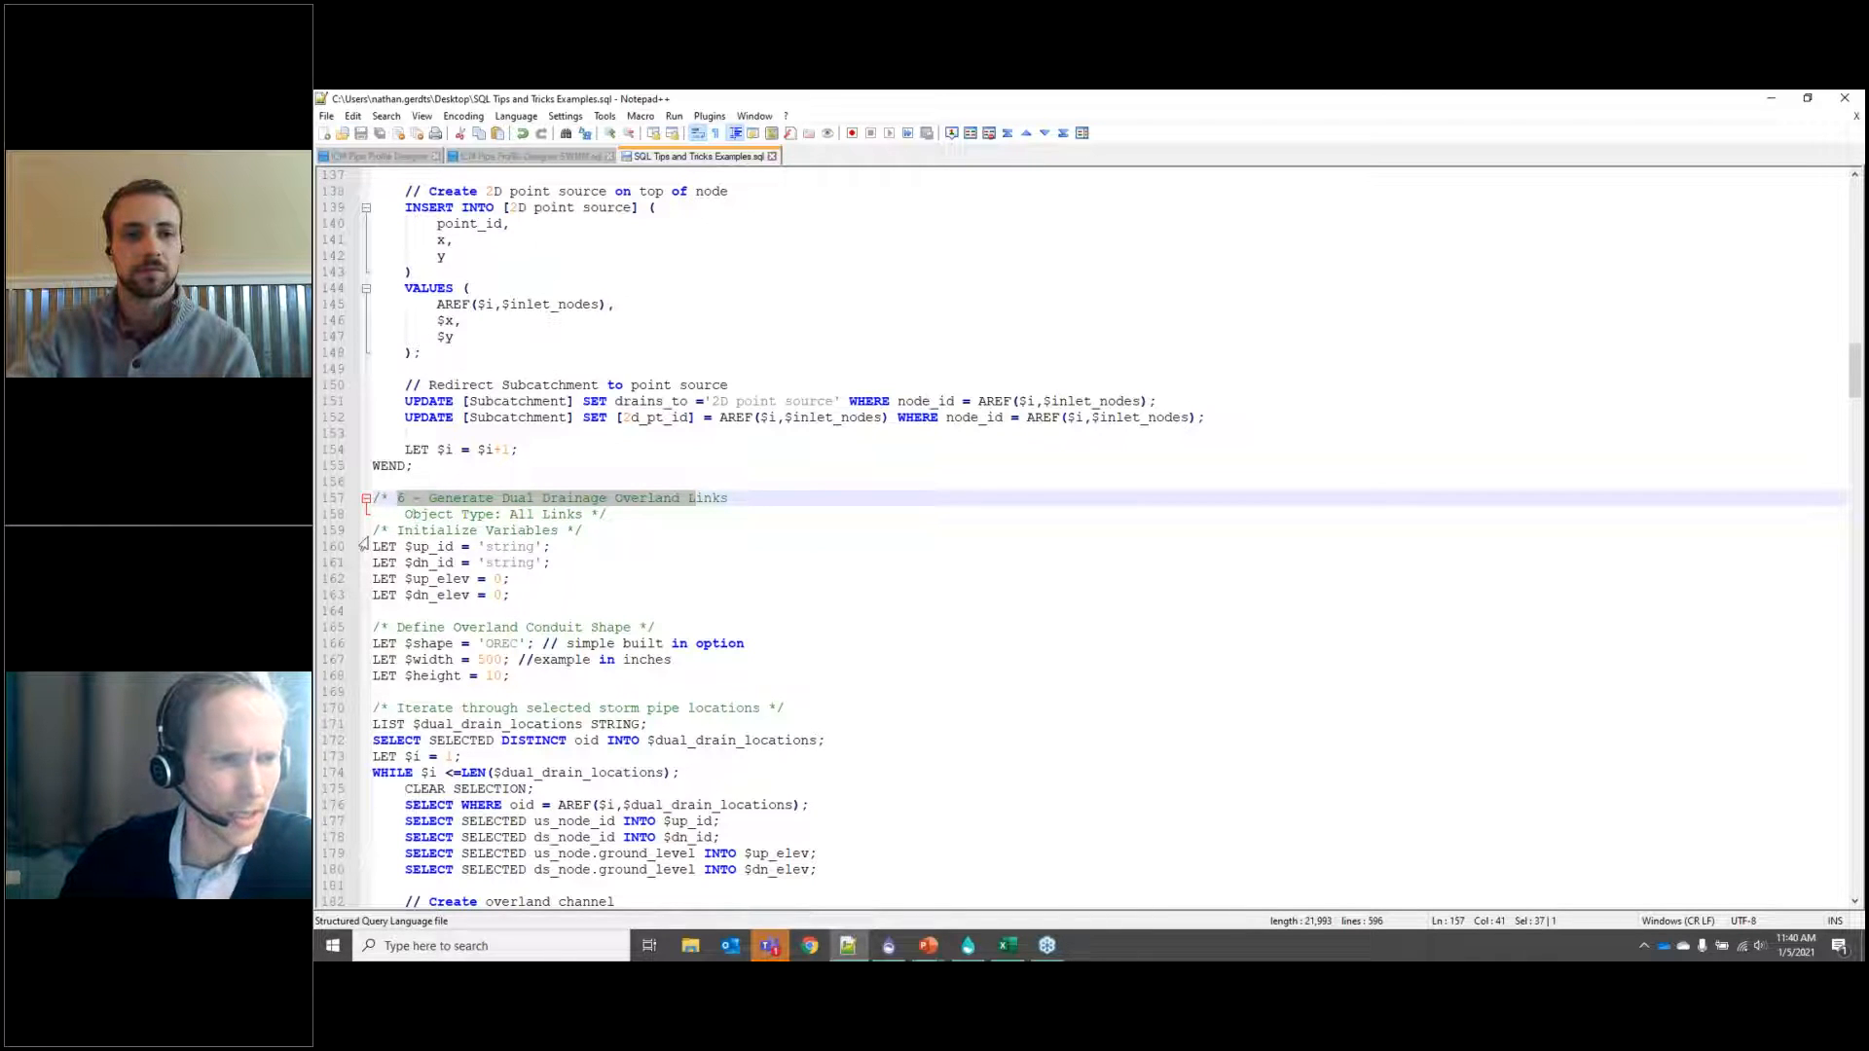
{"action": "left_click_drag", "start_coordinate": [374, 528], "coordinate": [806, 742]}
{"action": "scroll", "coordinate": [743, 572], "scroll_direction": "up", "scroll_amount": 9}
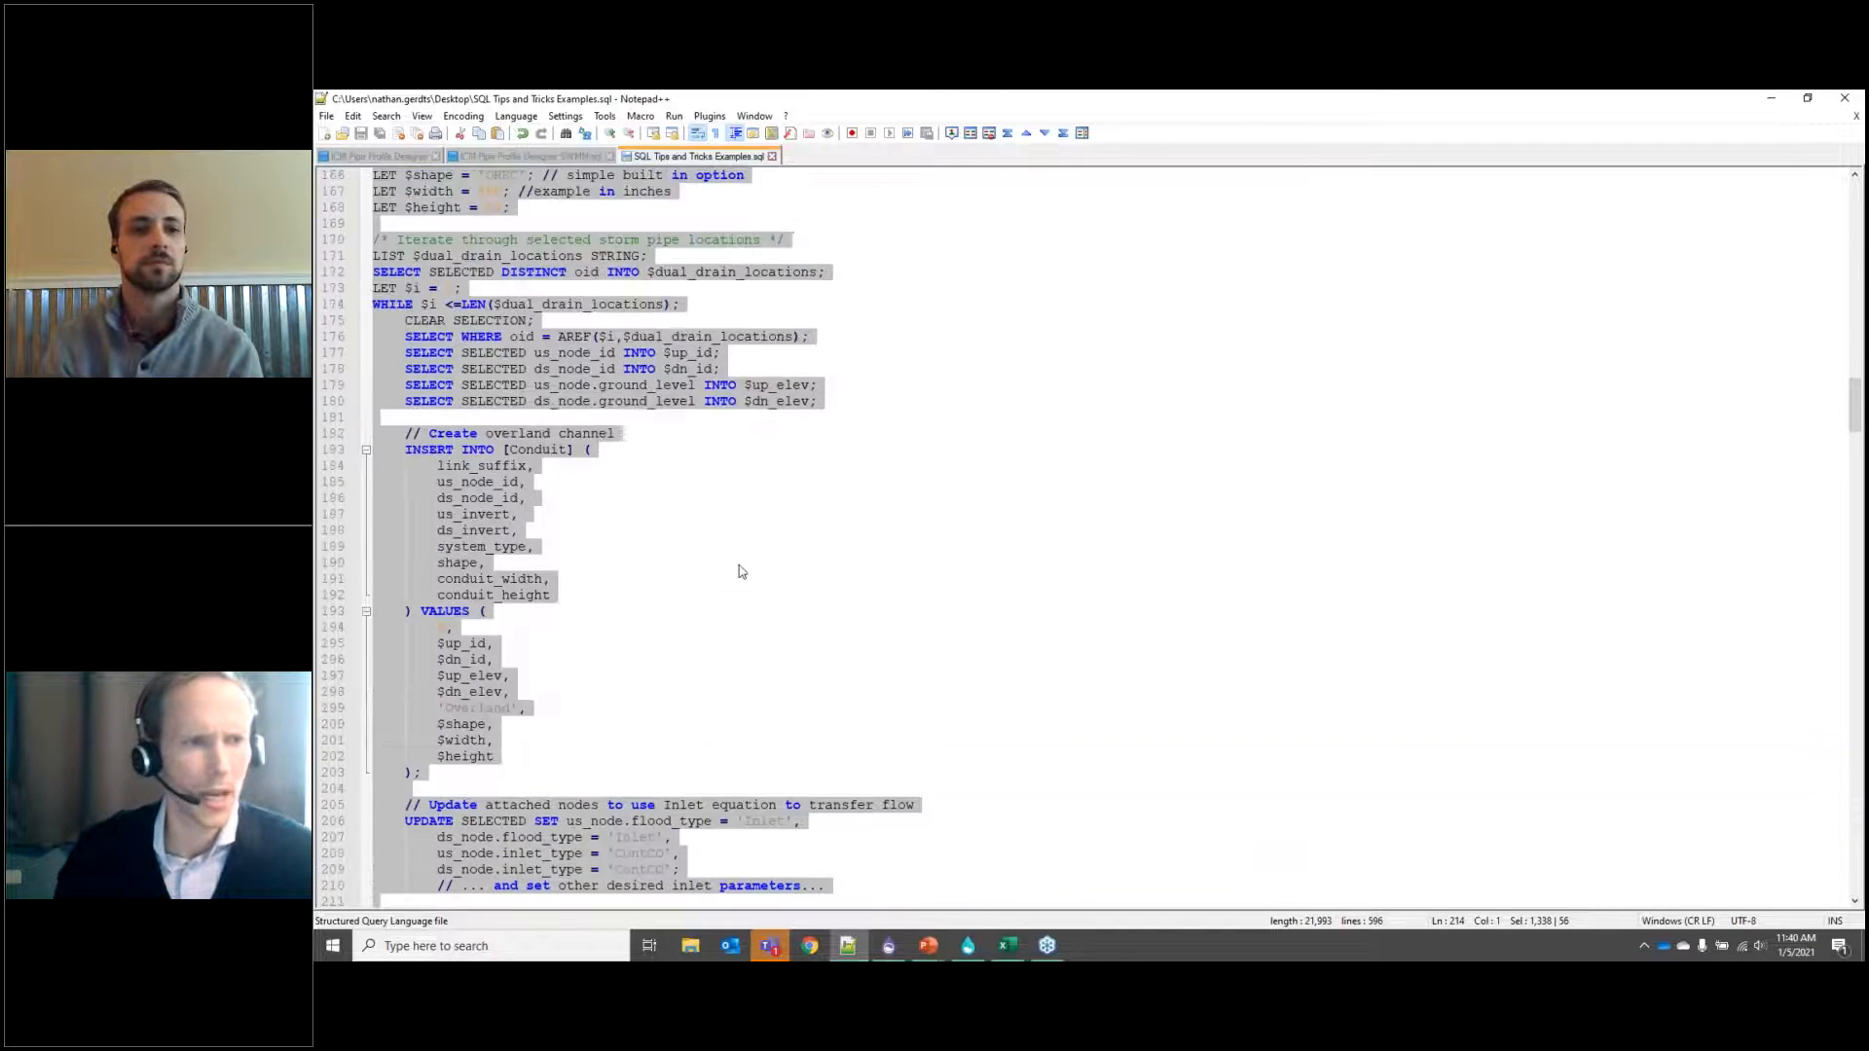
{"action": "scroll", "coordinate": [589, 490], "scroll_direction": "up", "scroll_amount": 4}
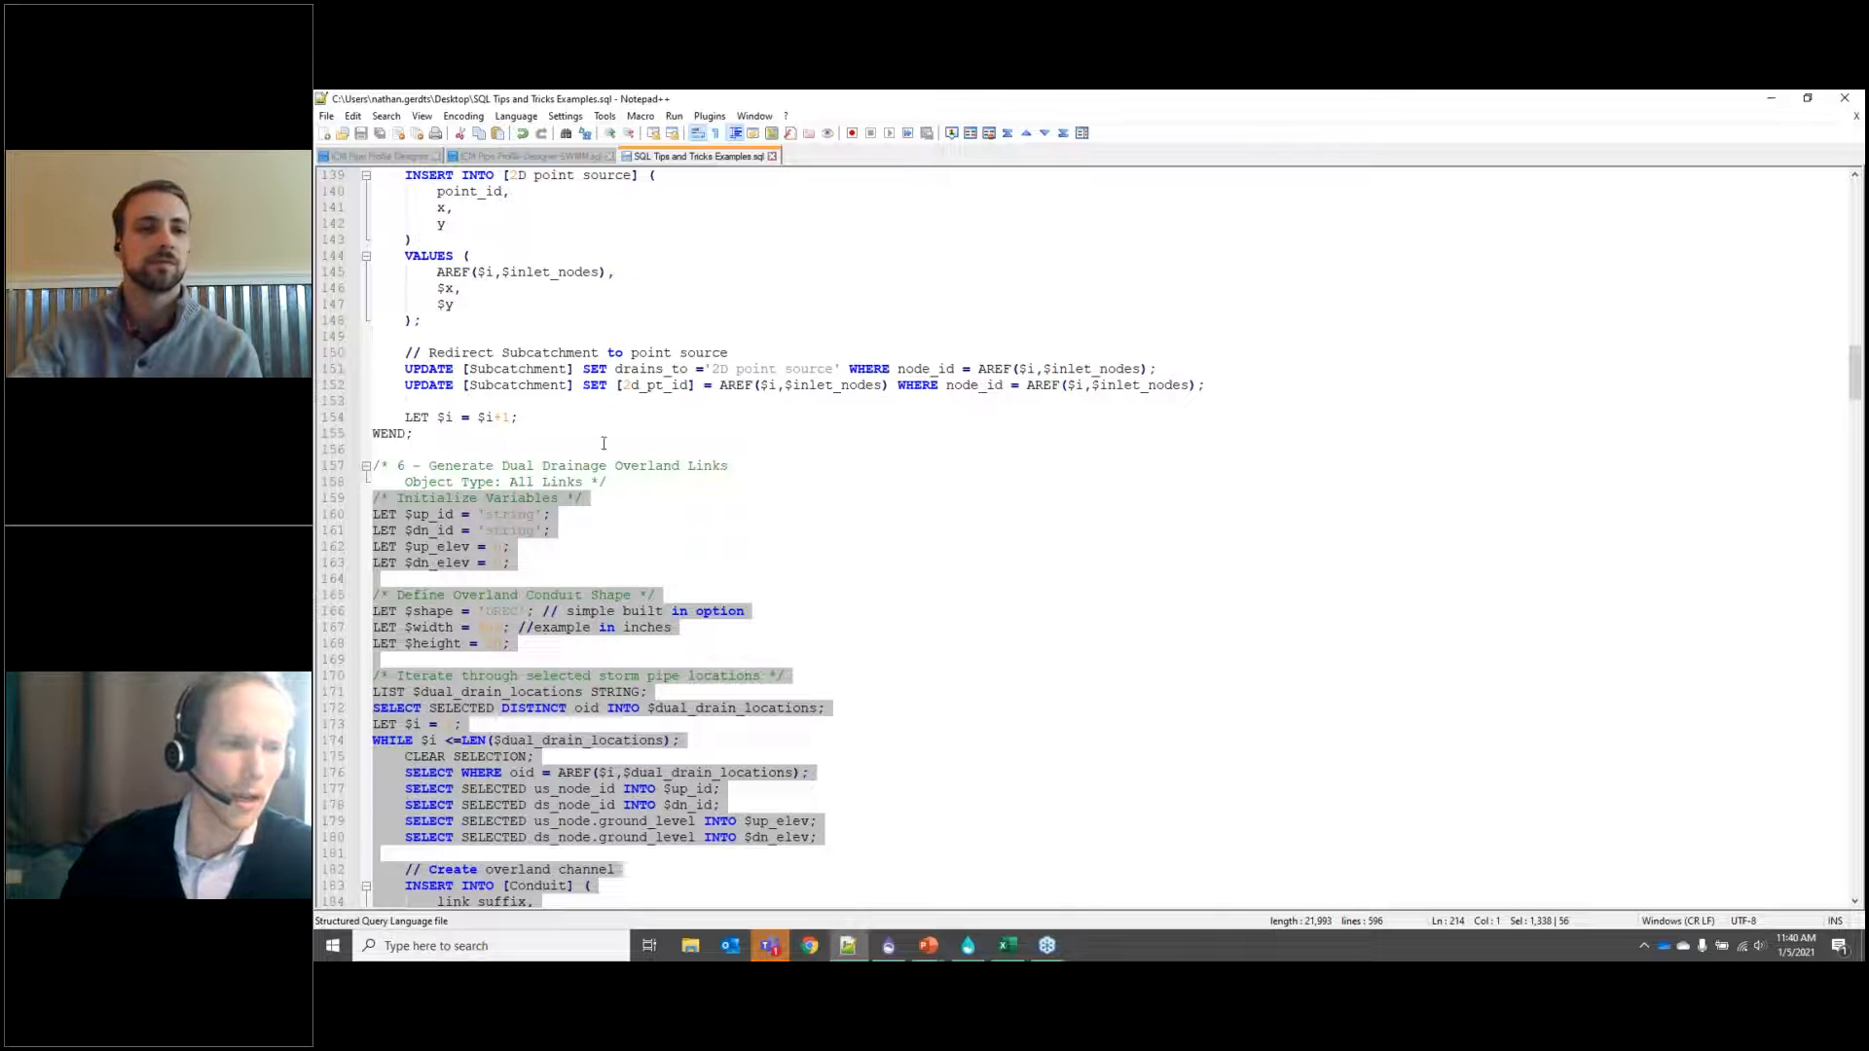
Return to InfoWorks ICM and look over the stored queries in the SQL group of the Water Talk database.
{"action": "left_click", "coordinate": [1771, 99]}
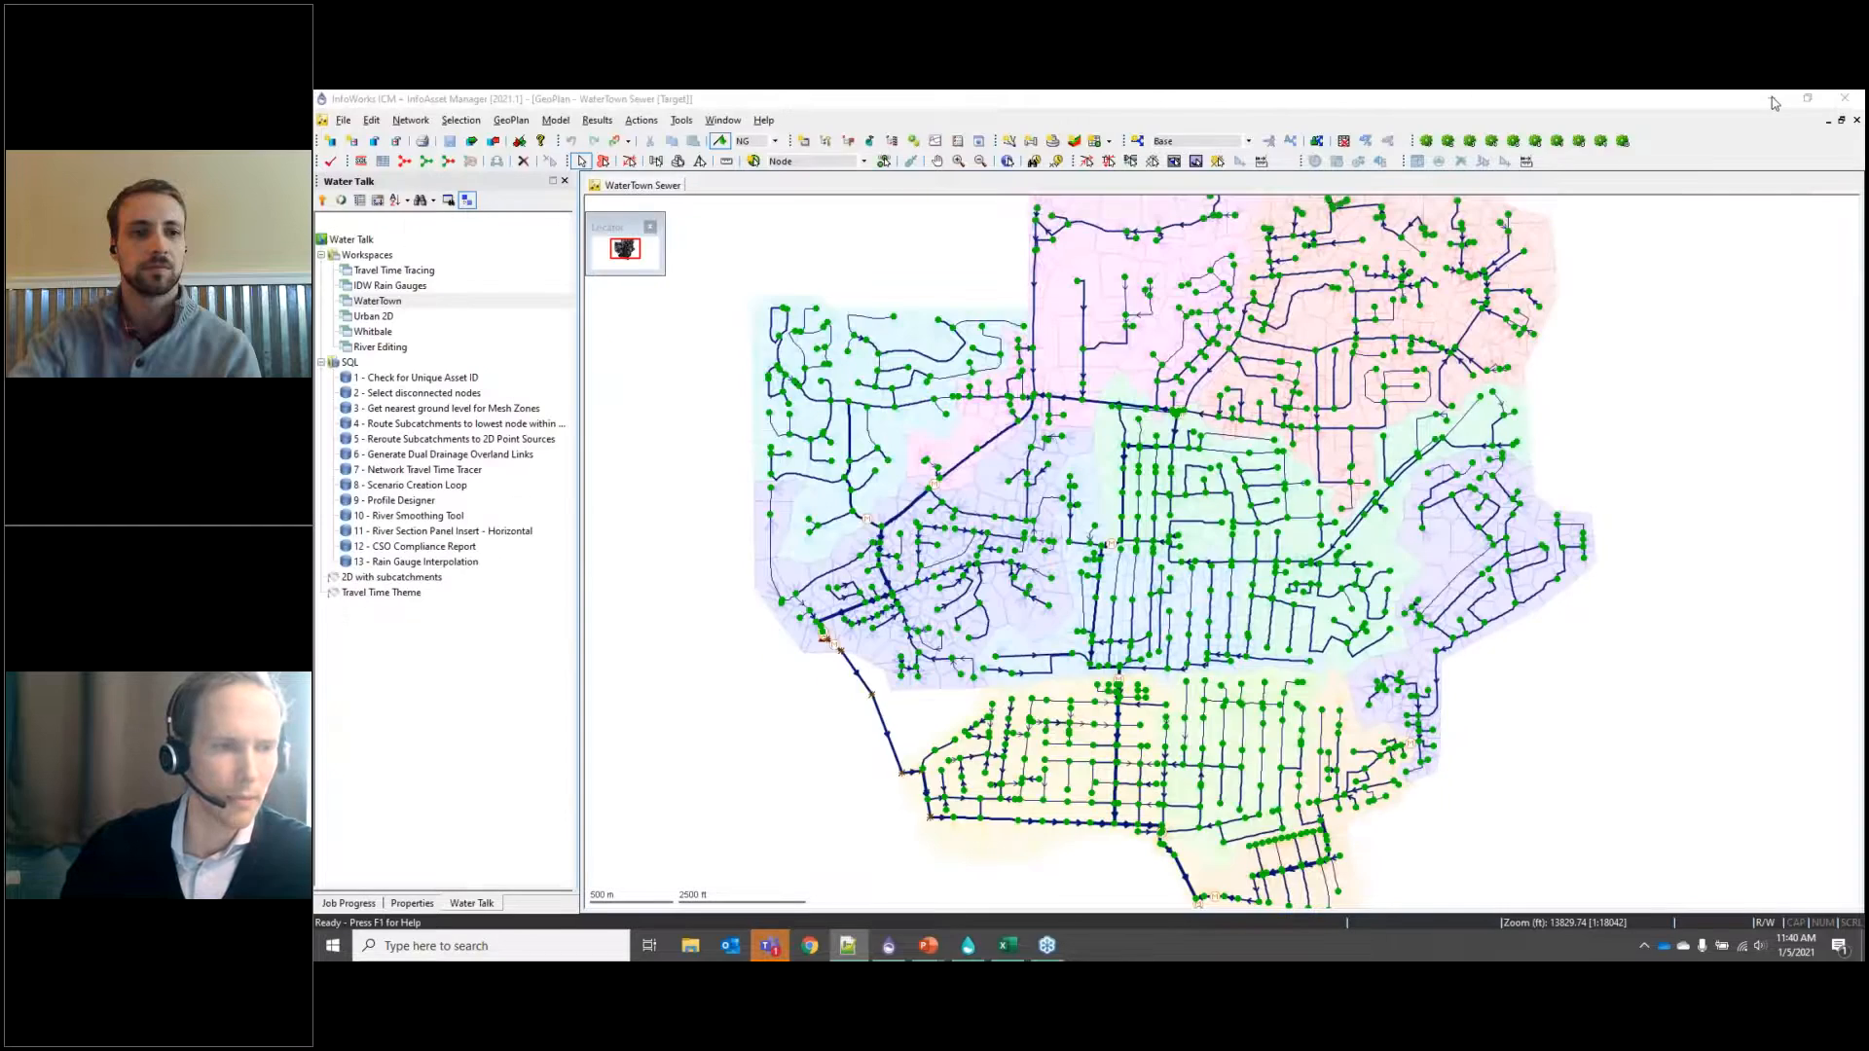
{"action": "left_click", "coordinate": [352, 363]}
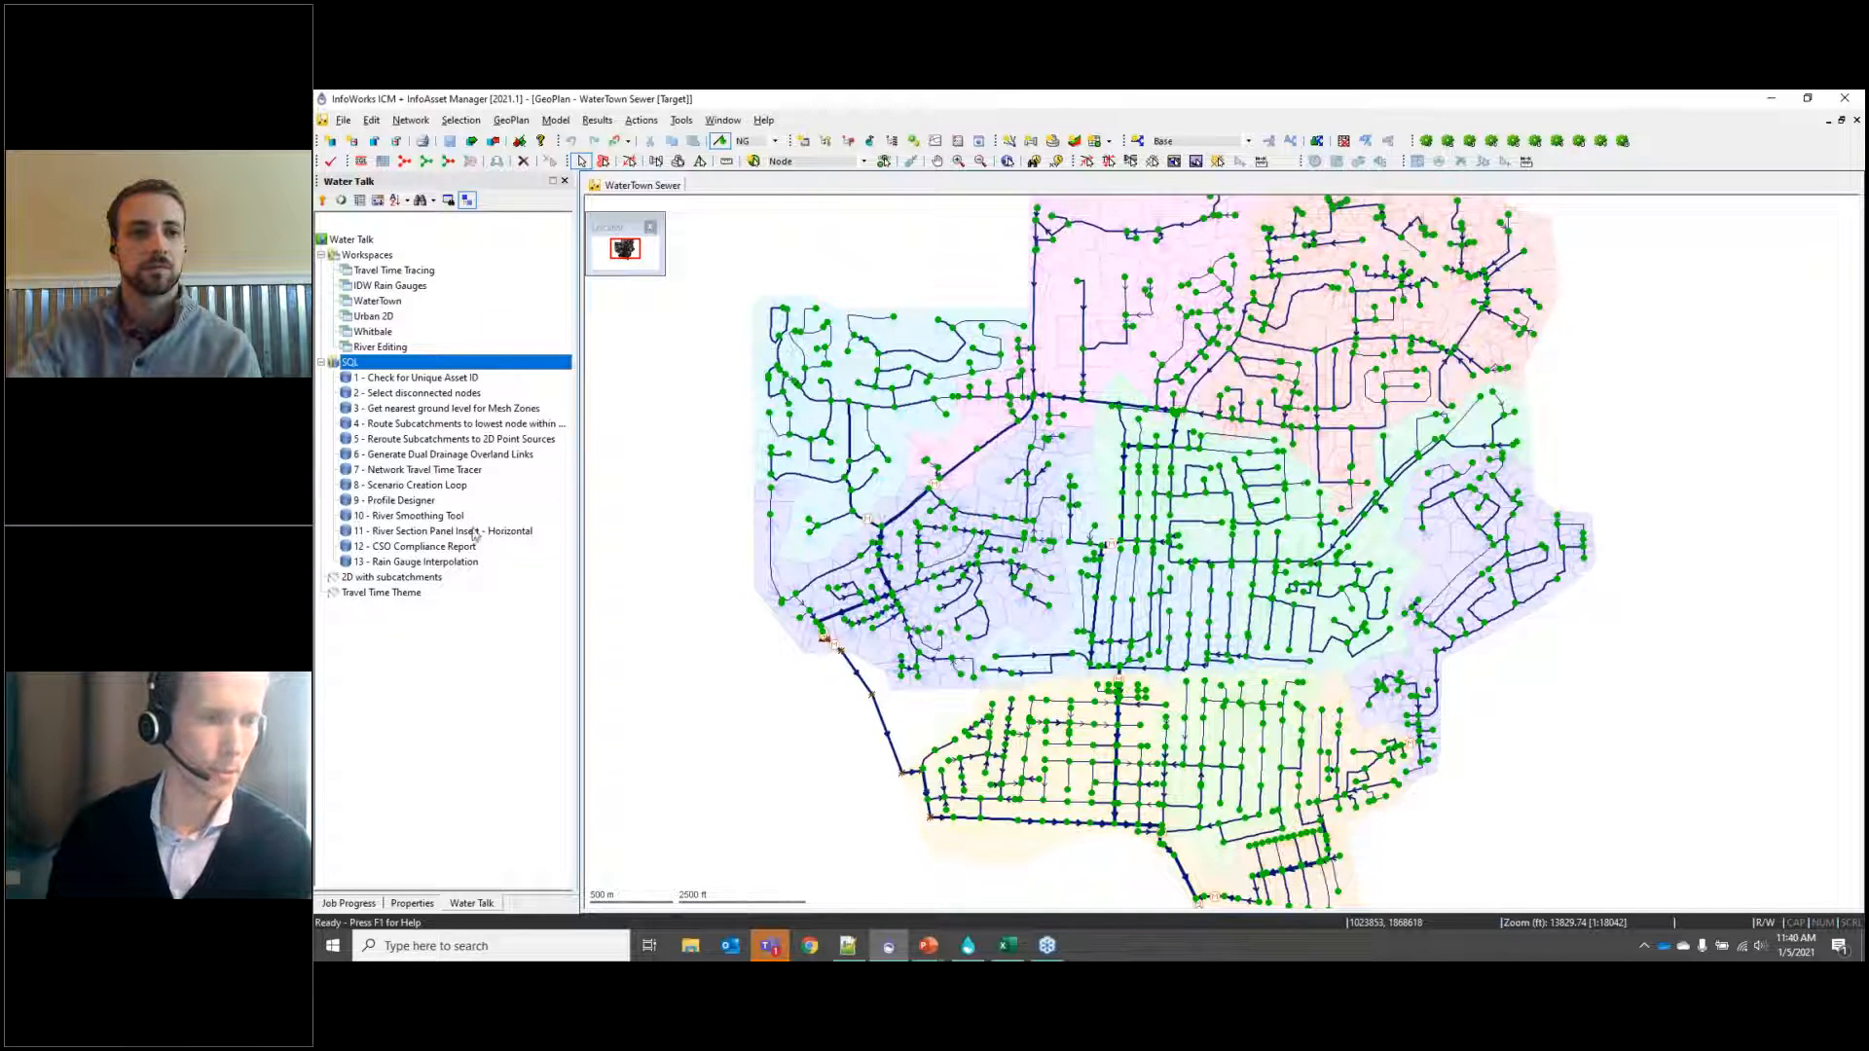
{"action": "mouse_move", "coordinate": [429, 539]}
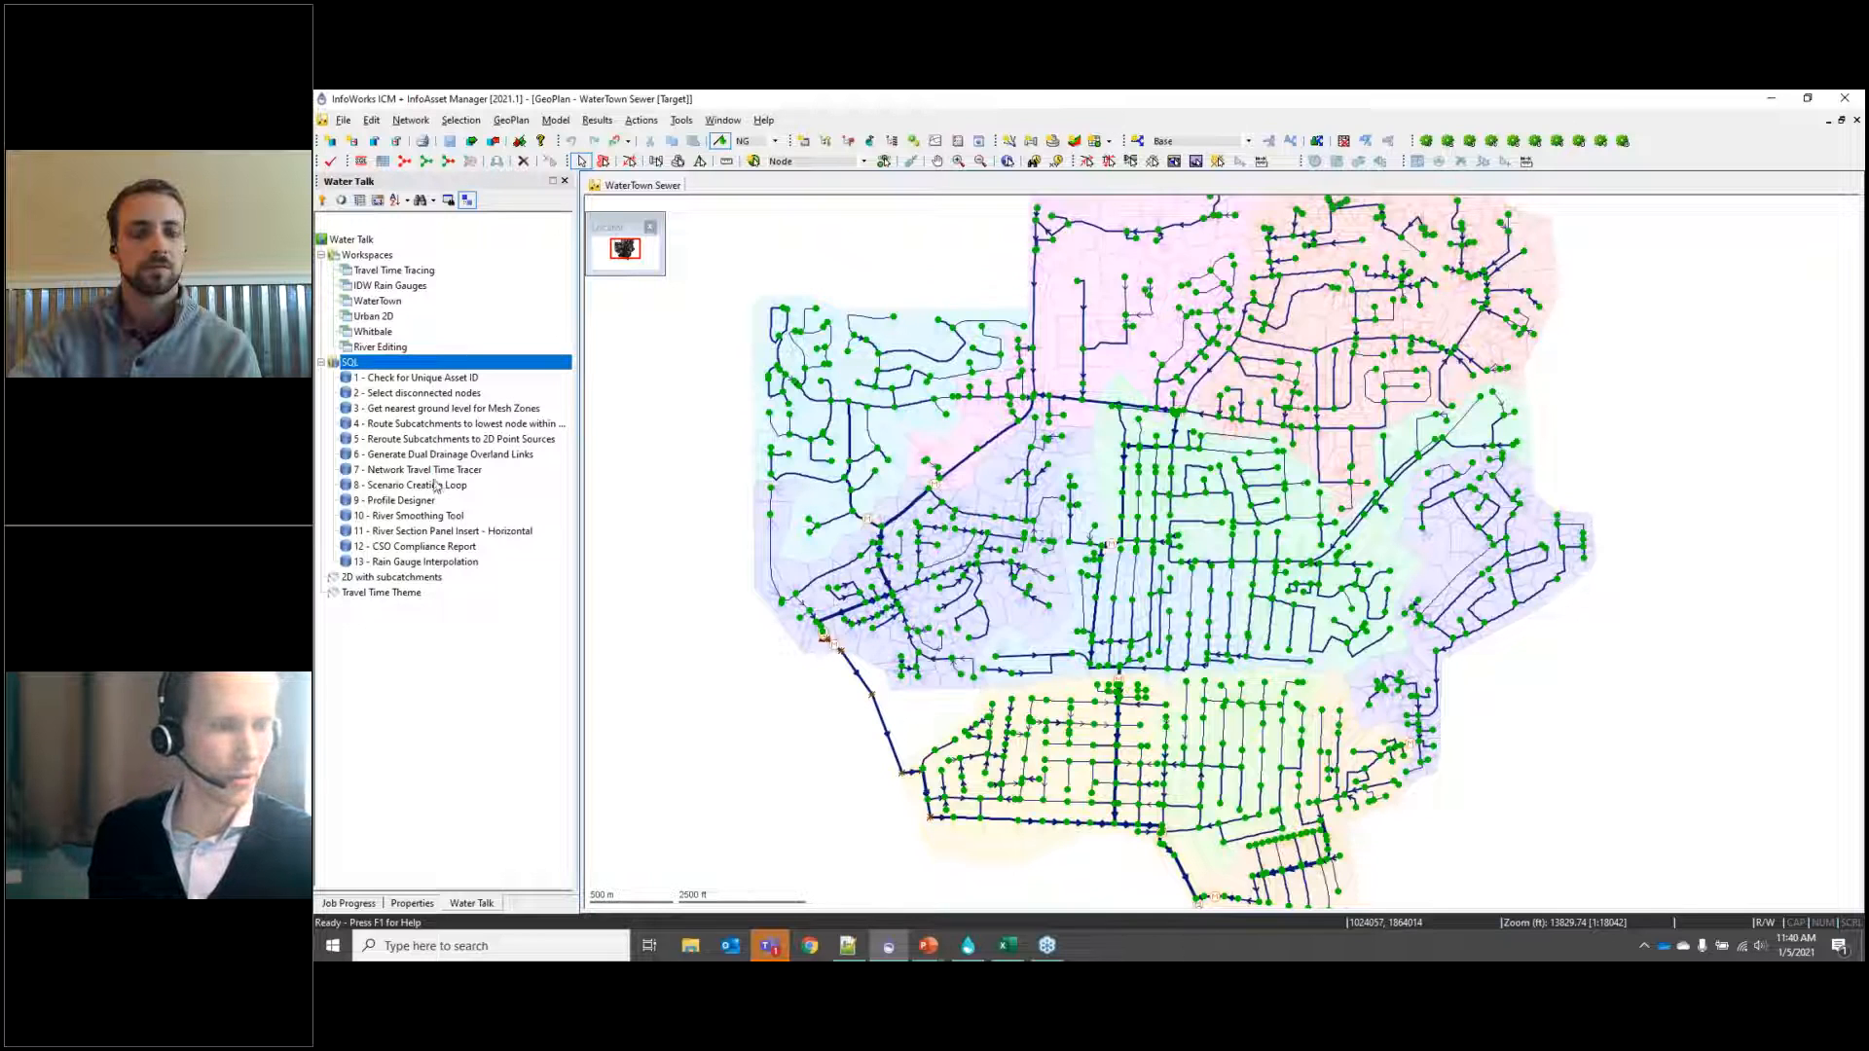
{"action": "mouse_move", "coordinate": [447, 443]}
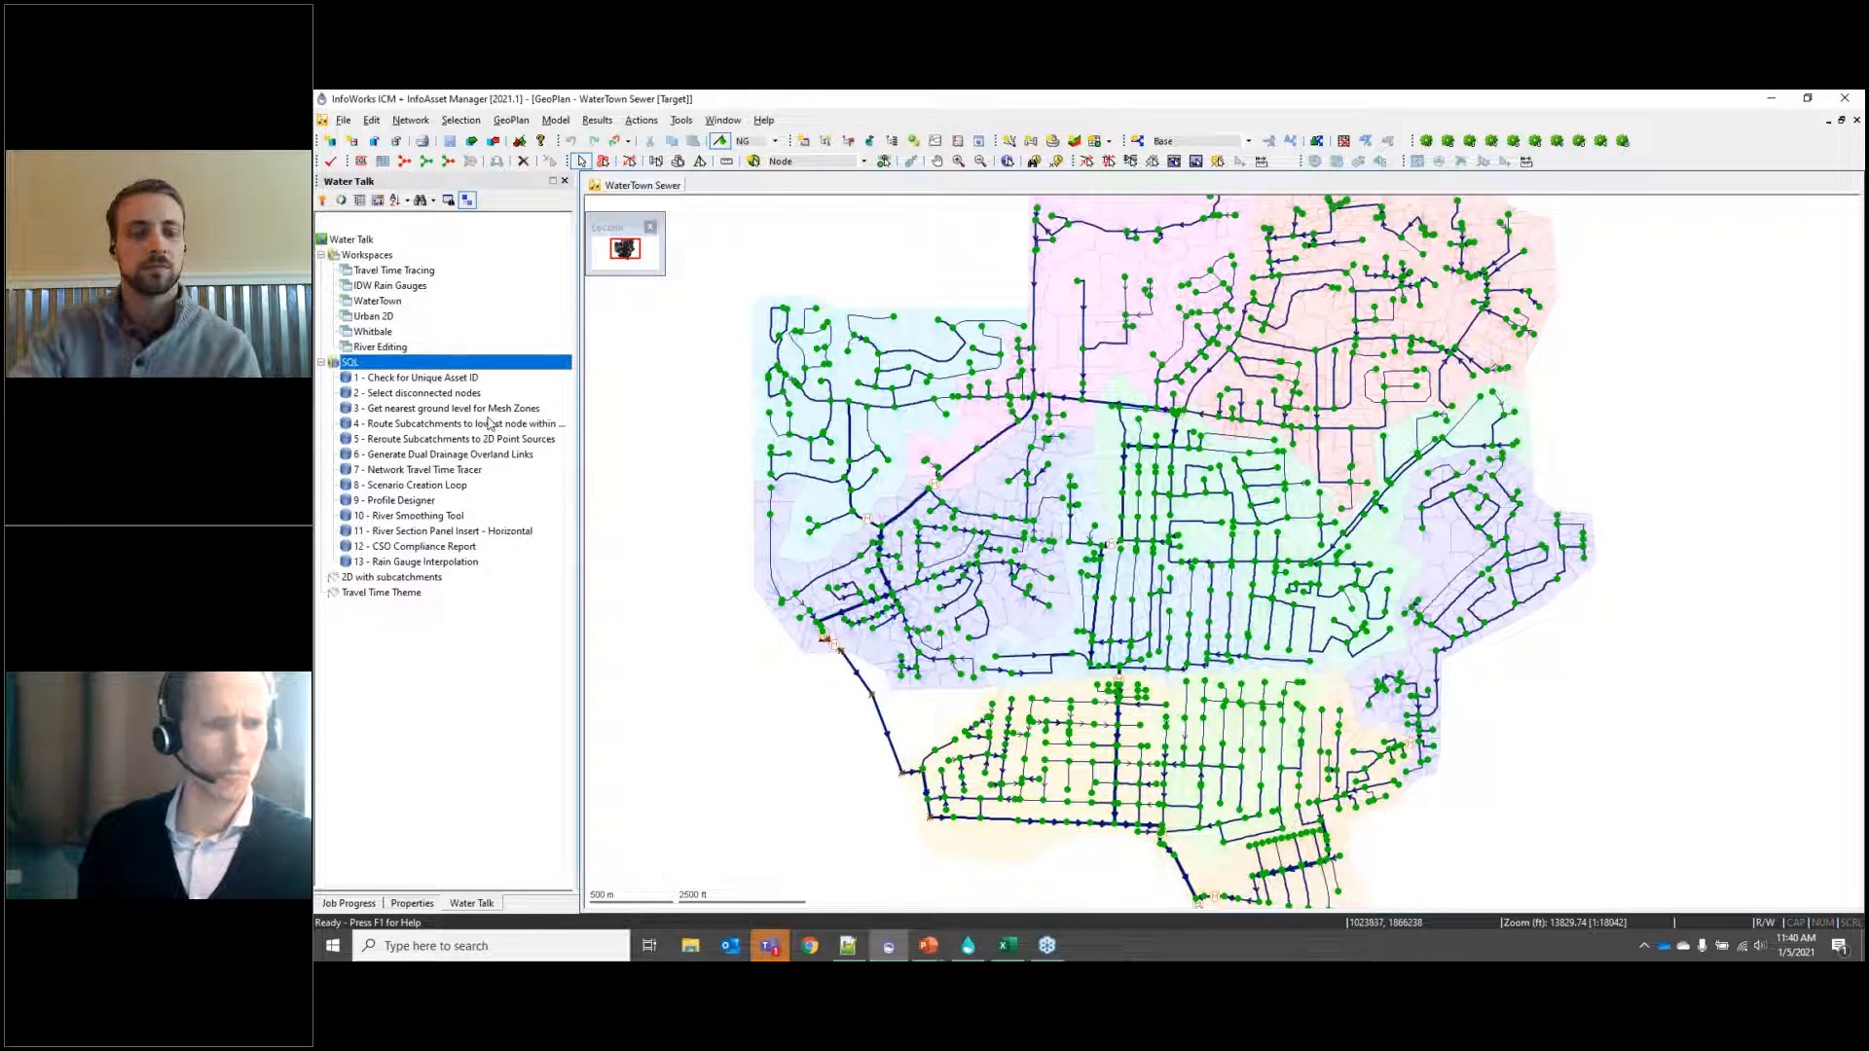
Switch to PowerPoint to end the running slide show, and return to the WaterTown Sewer map in InfoWorks ICM.
{"action": "mouse_move", "coordinate": [928, 946]}
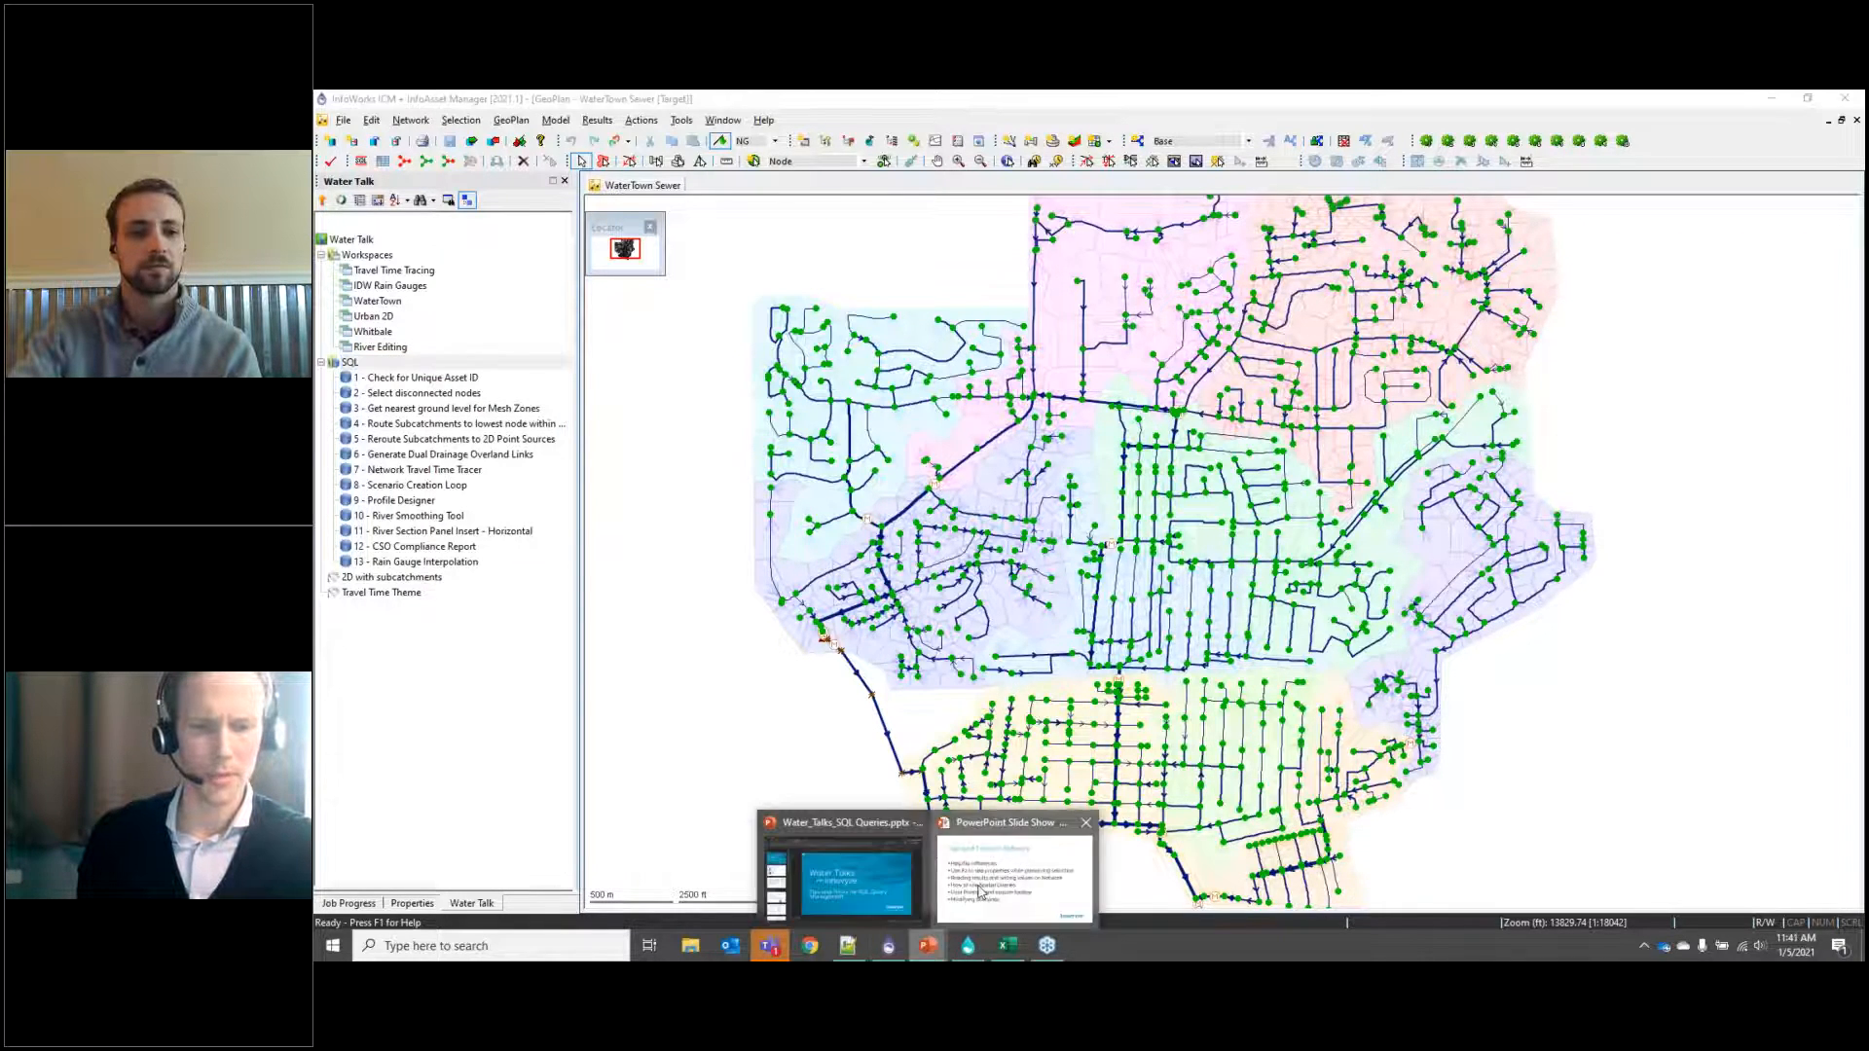
{"action": "left_click", "coordinate": [1011, 881]}
{"action": "key", "text": "Escape"}
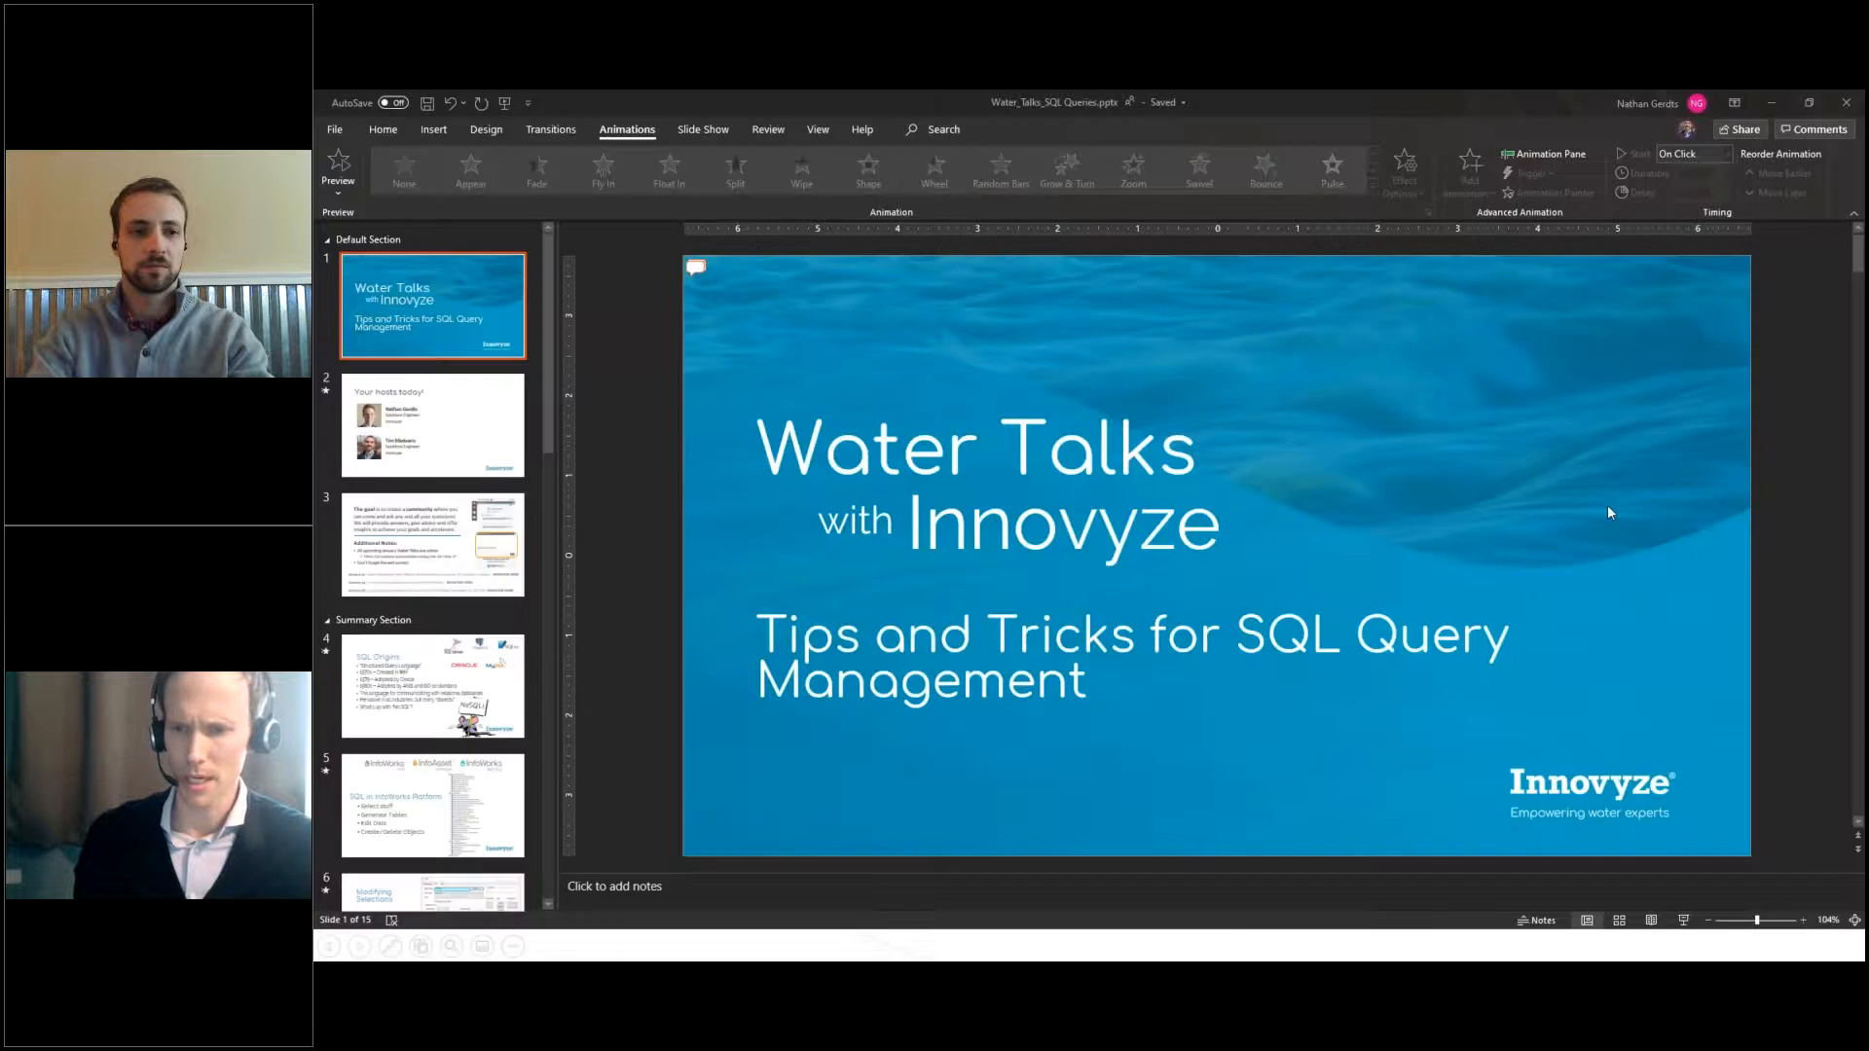
{"action": "left_click", "coordinate": [1652, 921]}
{"action": "key", "text": "alt+Tab"}
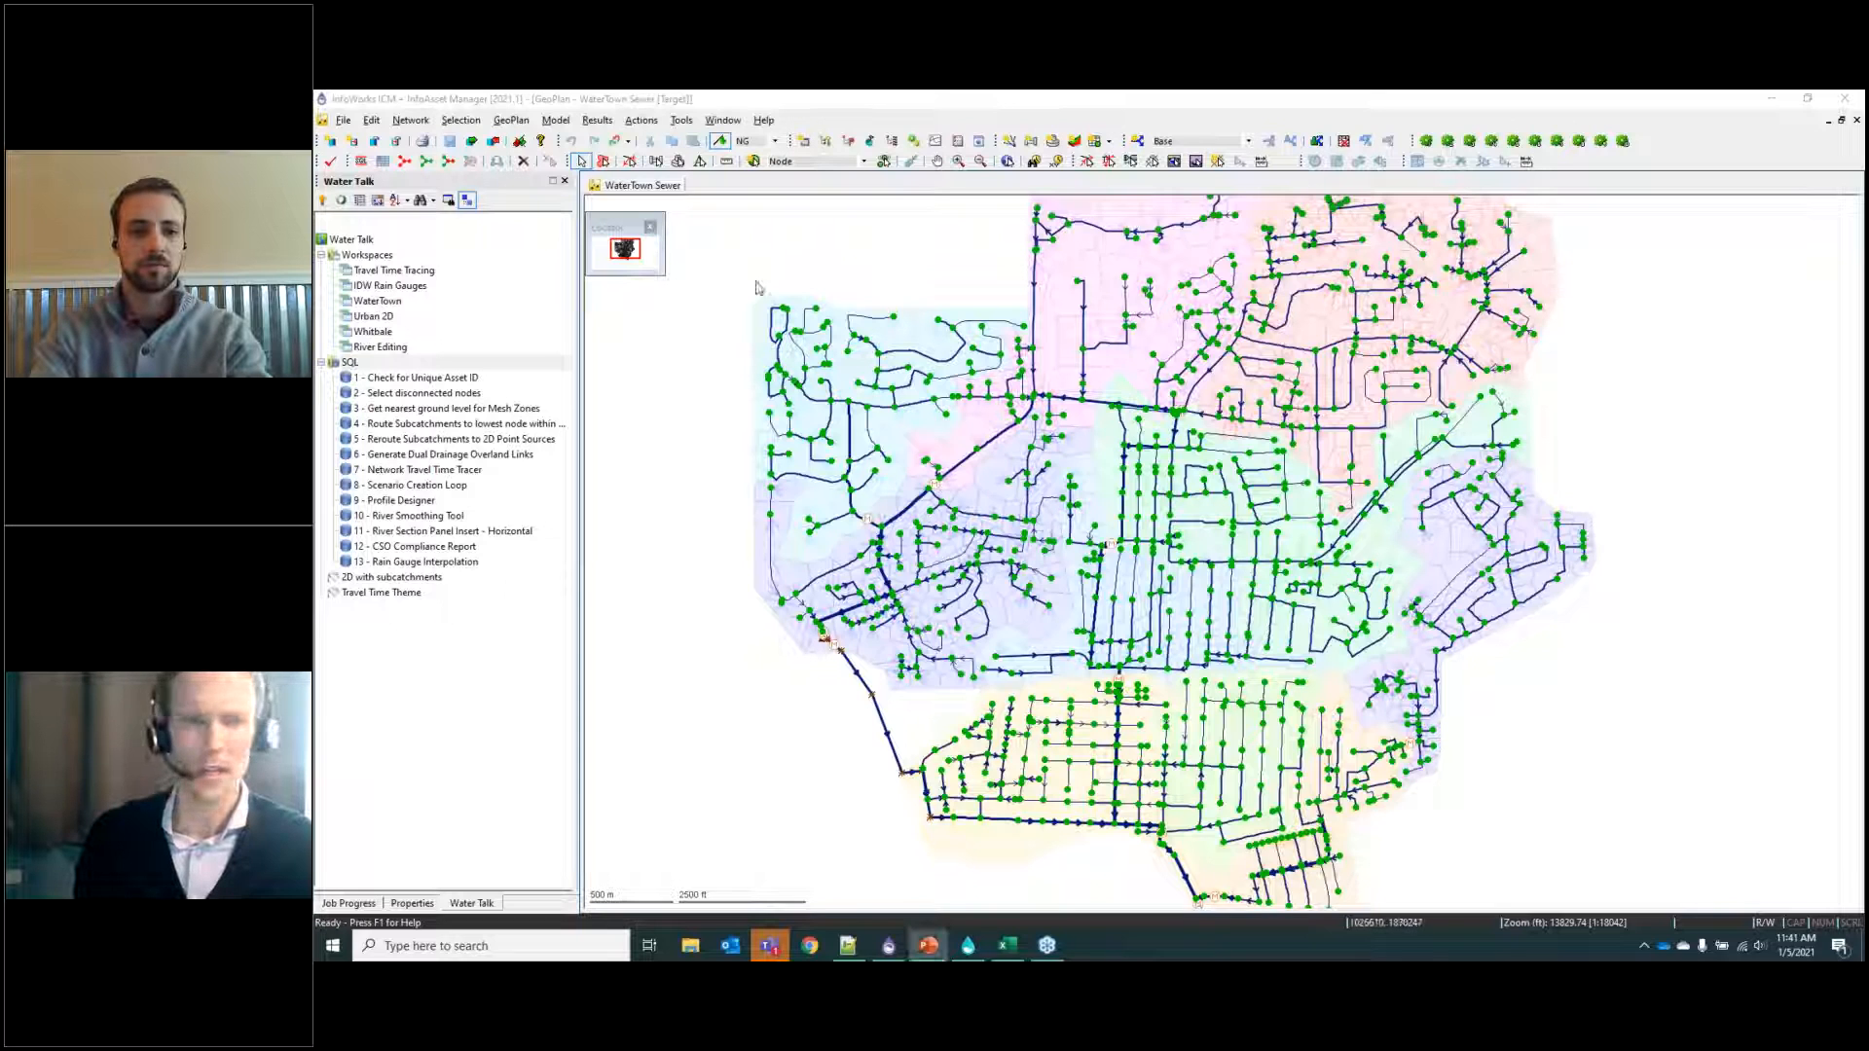
Open the stored query "2 - Select disconnected nodes" and read through the help page for its SQL dialog.
{"action": "double_click", "coordinate": [411, 393]}
{"action": "left_click_drag", "start_coordinate": [1068, 259], "coordinate": [1370, 224]}
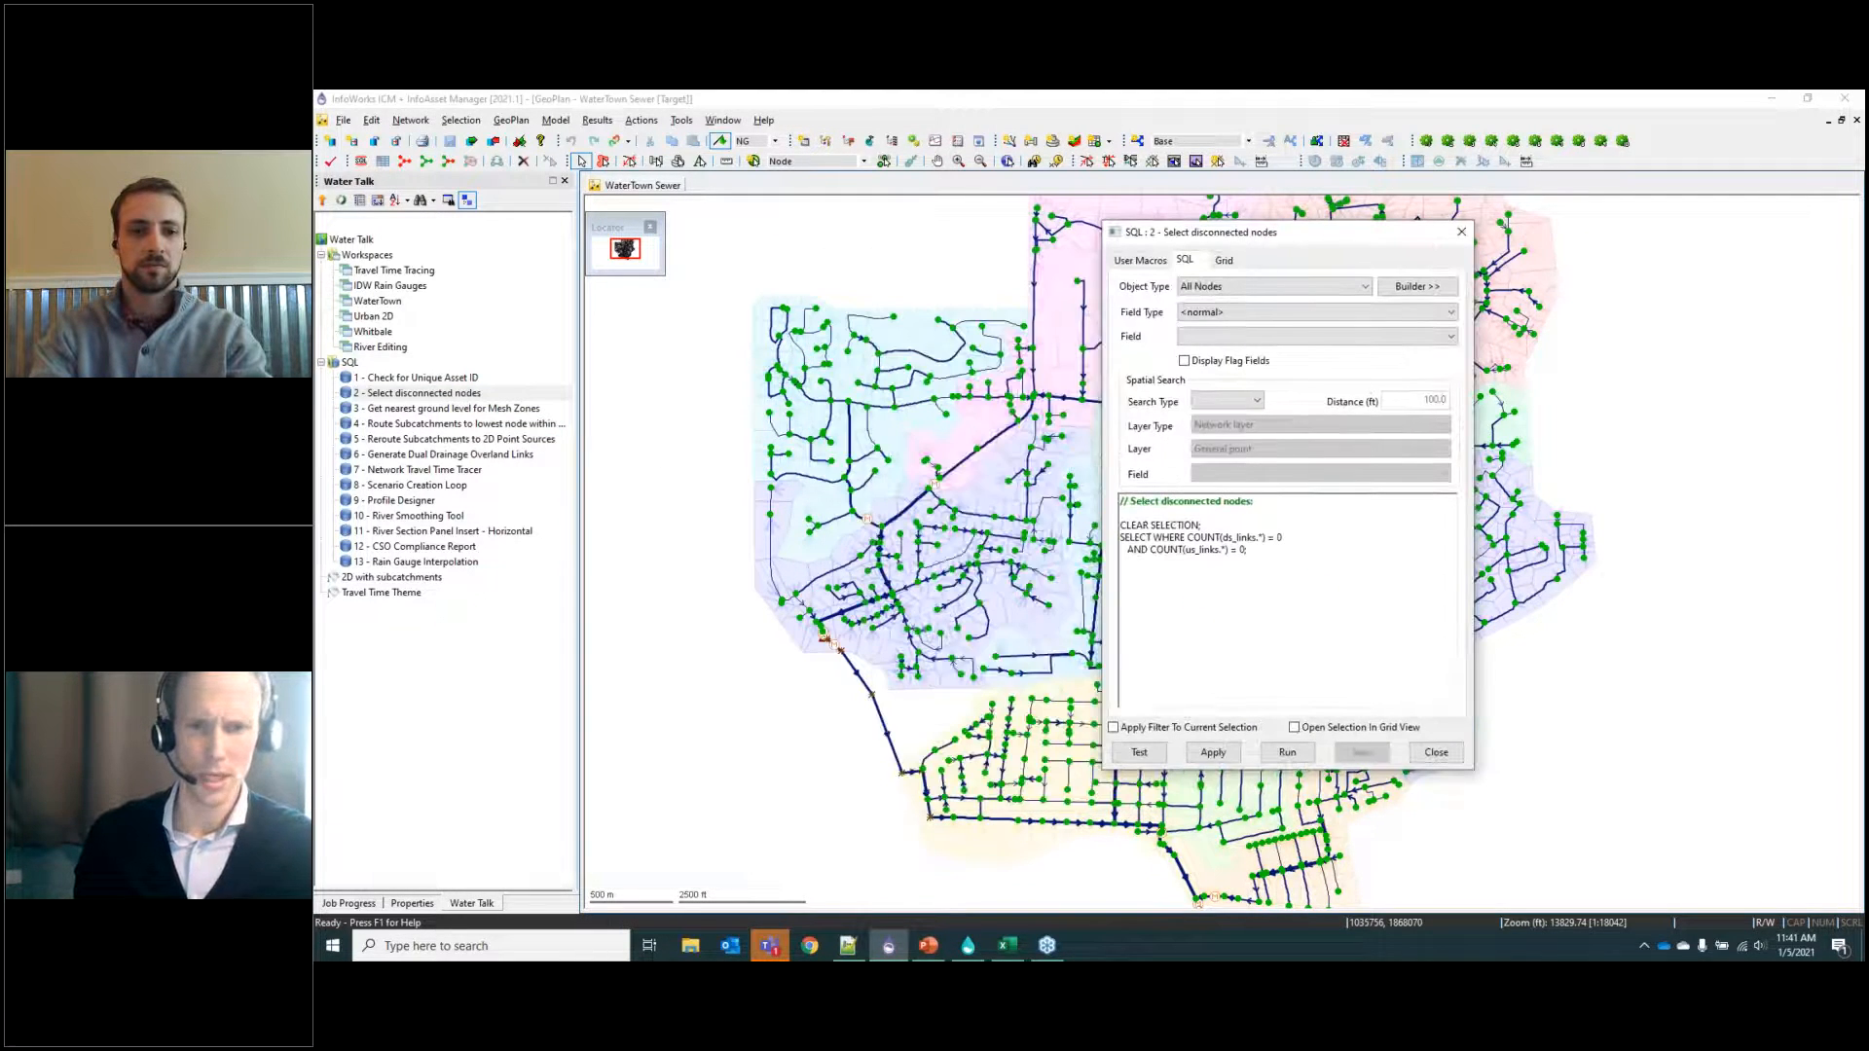
{"action": "key", "text": "F1"}
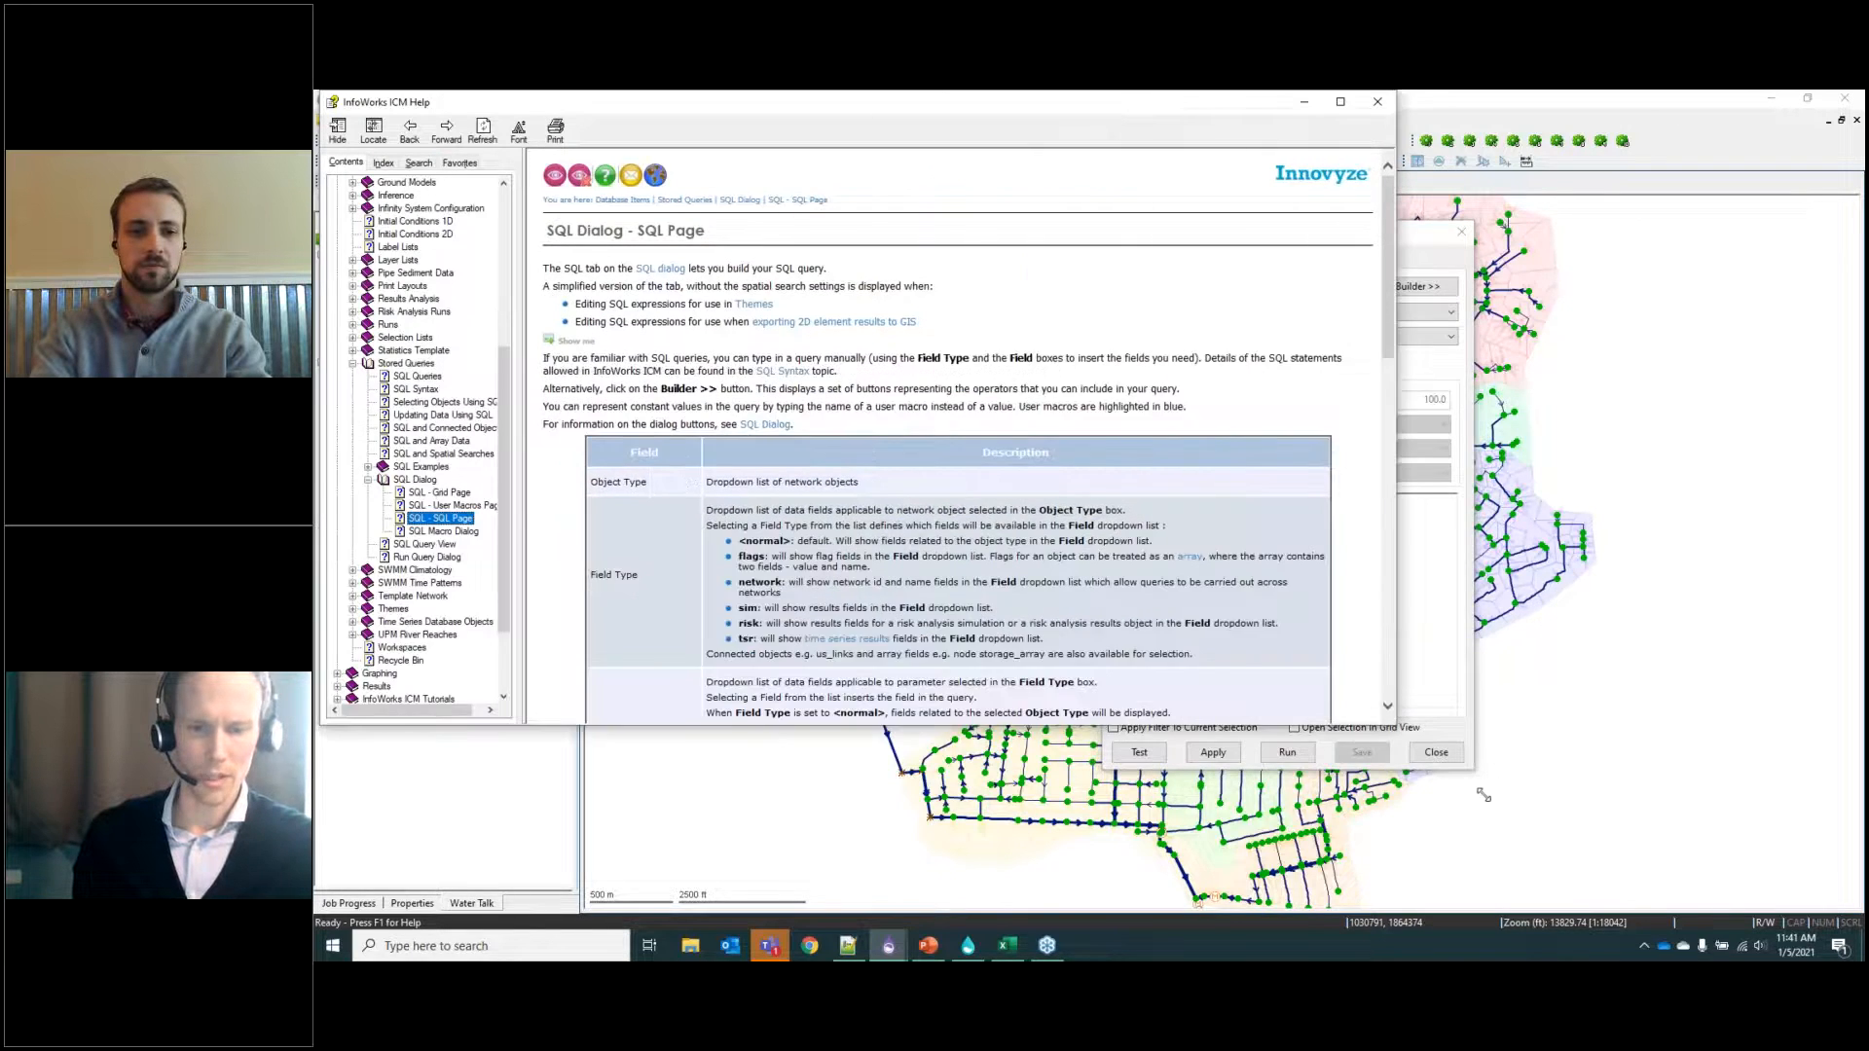
{"action": "left_click_drag", "start_coordinate": [1484, 795], "coordinate": [1485, 930]}
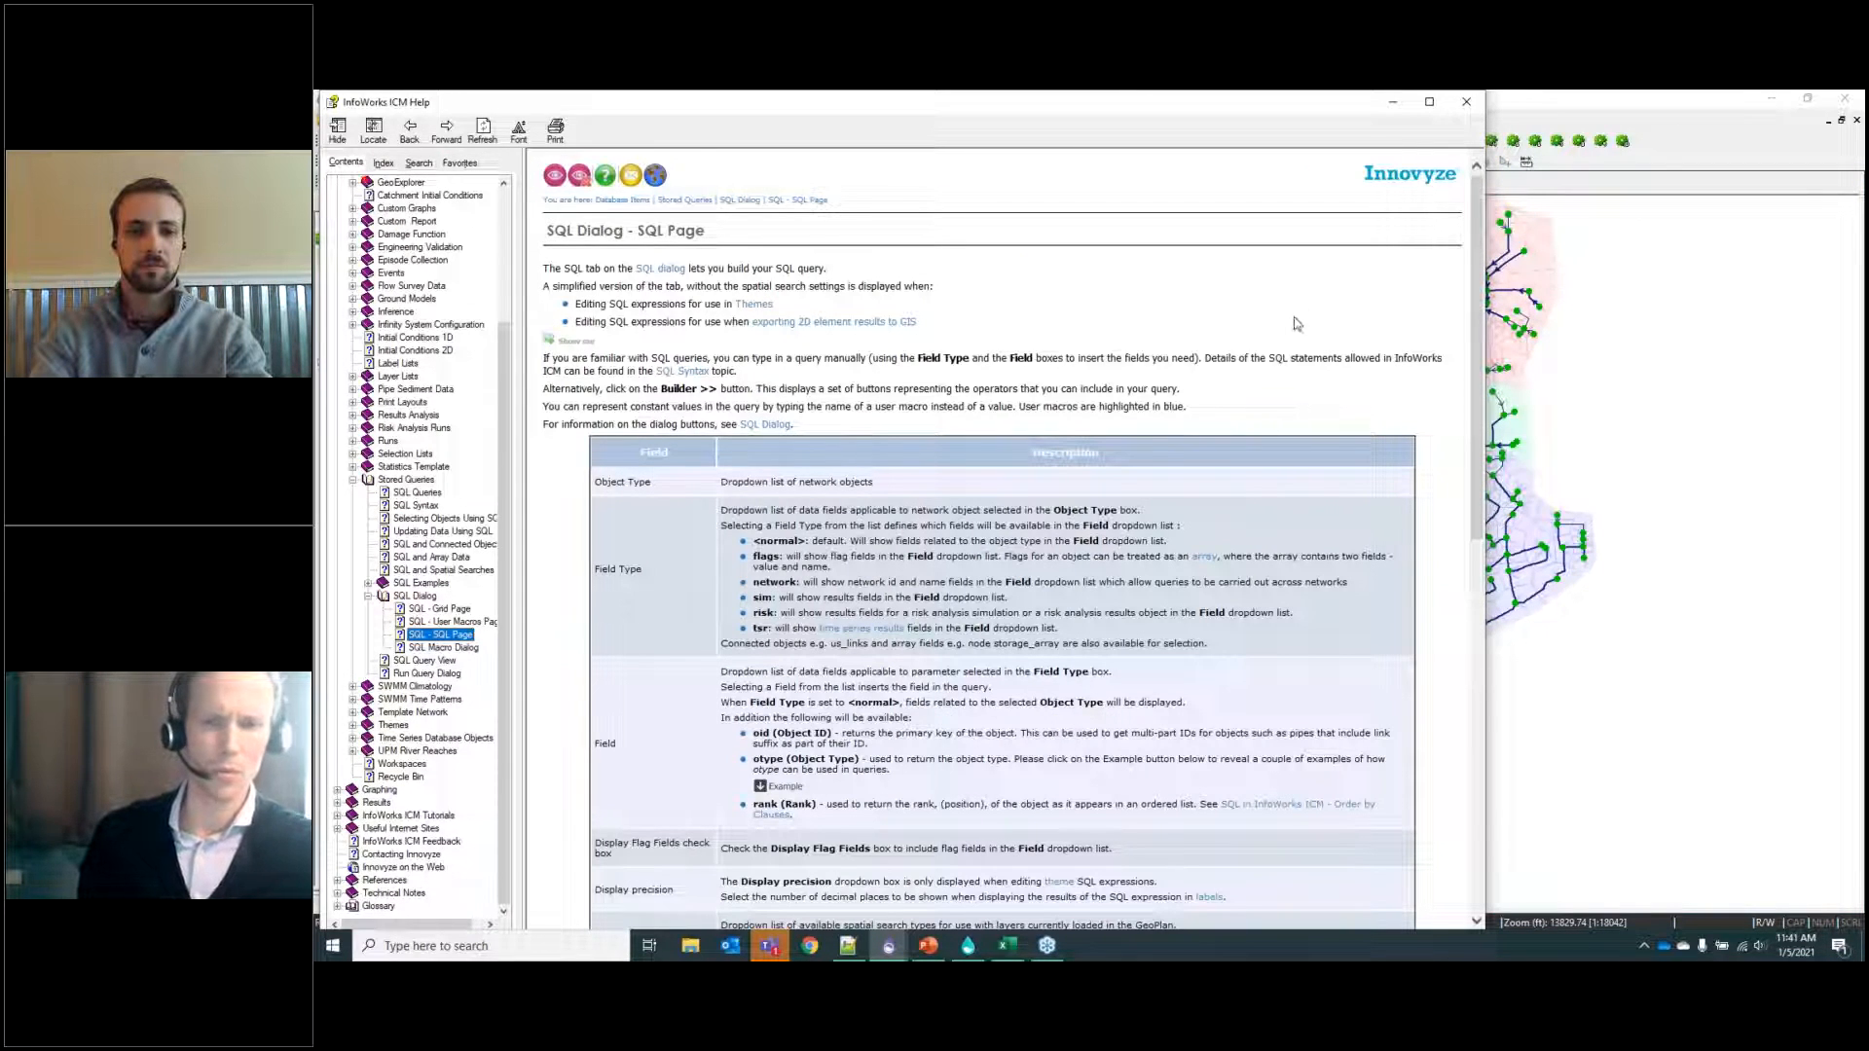
{"action": "scroll", "coordinate": [1295, 324], "scroll_direction": "down", "scroll_amount": 5}
{"action": "scroll", "coordinate": [1160, 340], "scroll_direction": "up", "scroll_amount": 5}
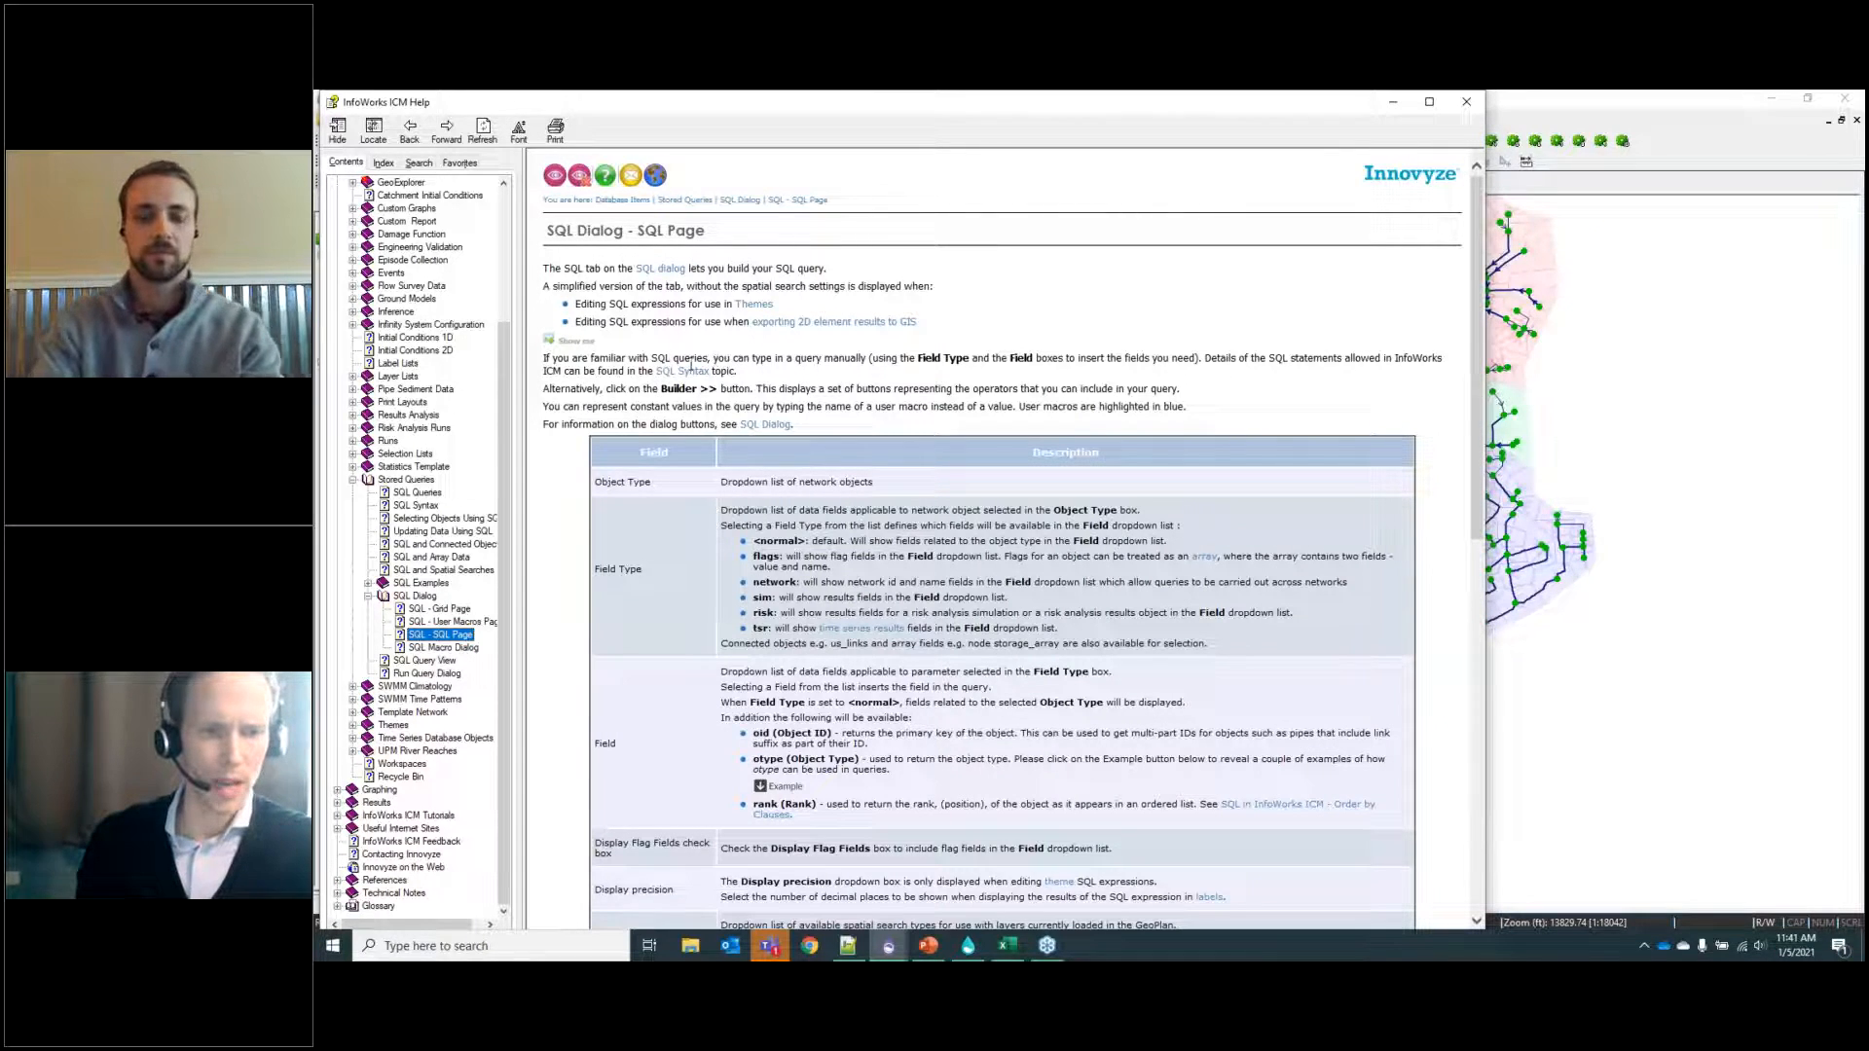
{"action": "scroll", "coordinate": [977, 595], "scroll_direction": "down", "scroll_amount": 15}
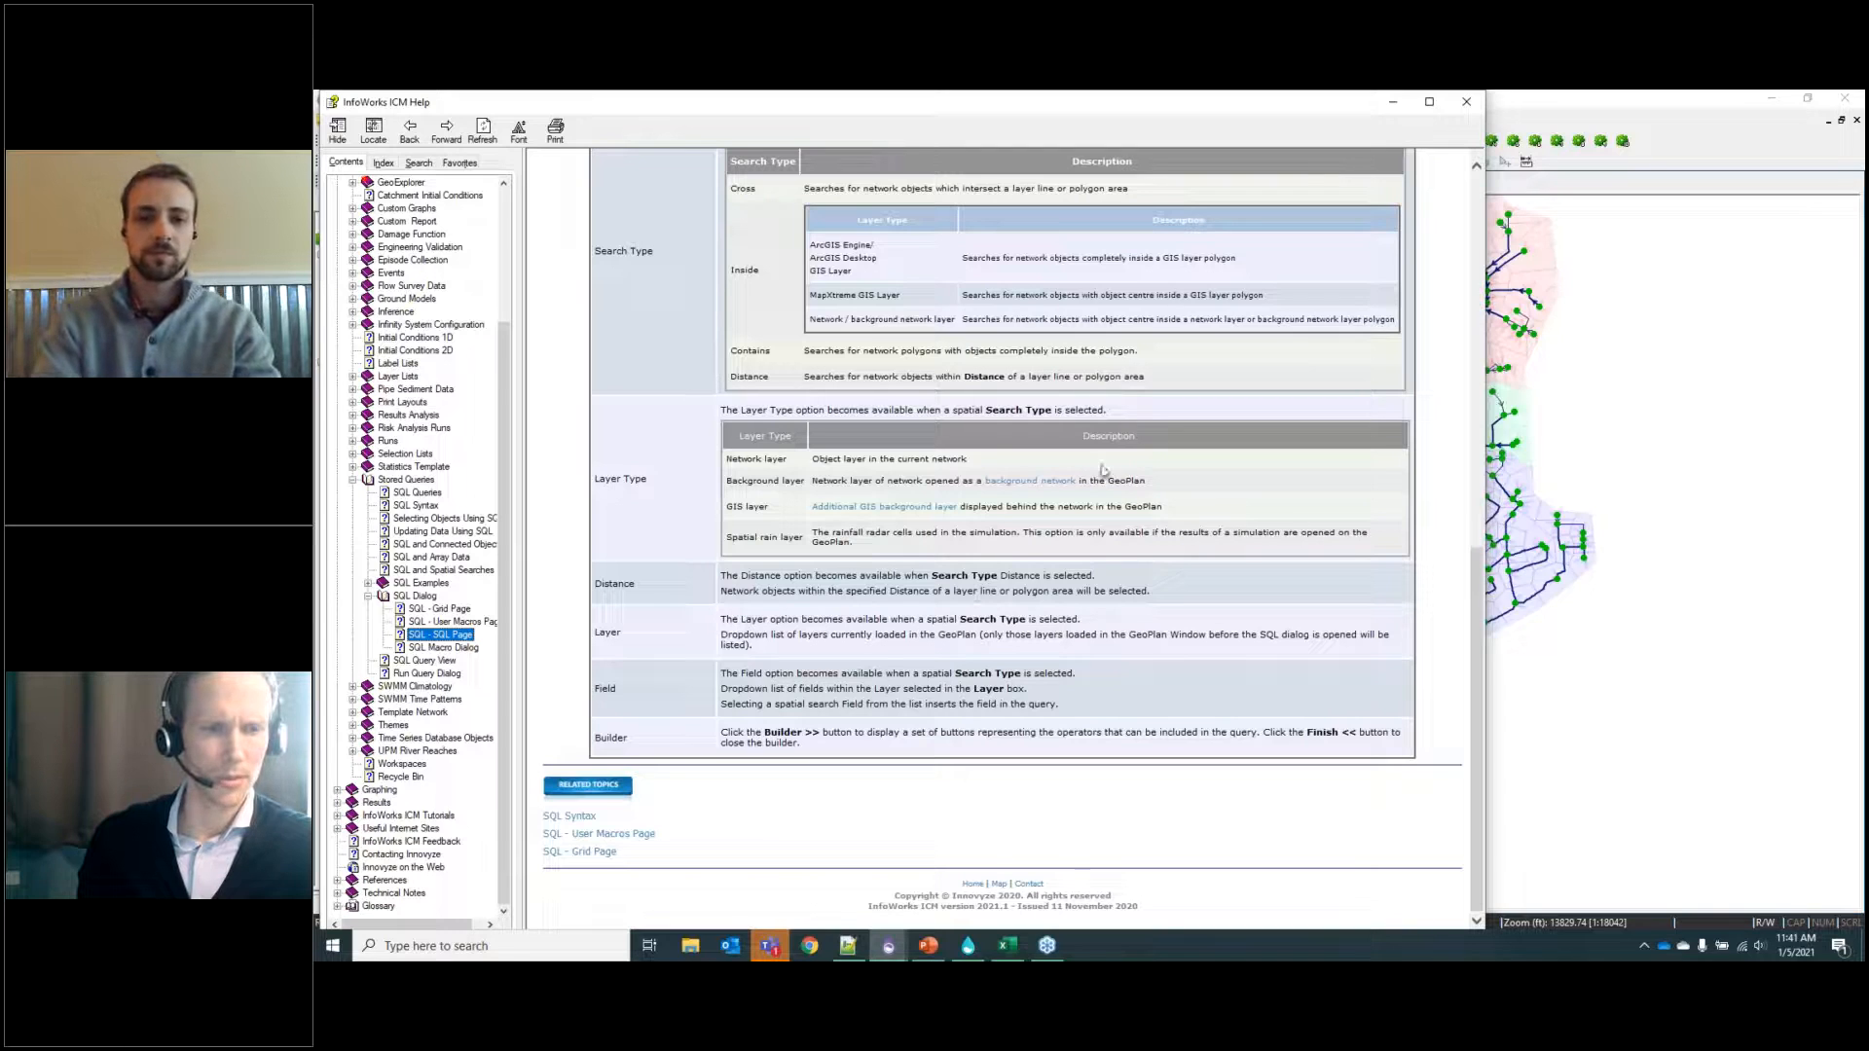
Go to the SQL Syntax help topic and review the notes on keywords and the supported functions table.
{"action": "left_click", "coordinate": [567, 817]}
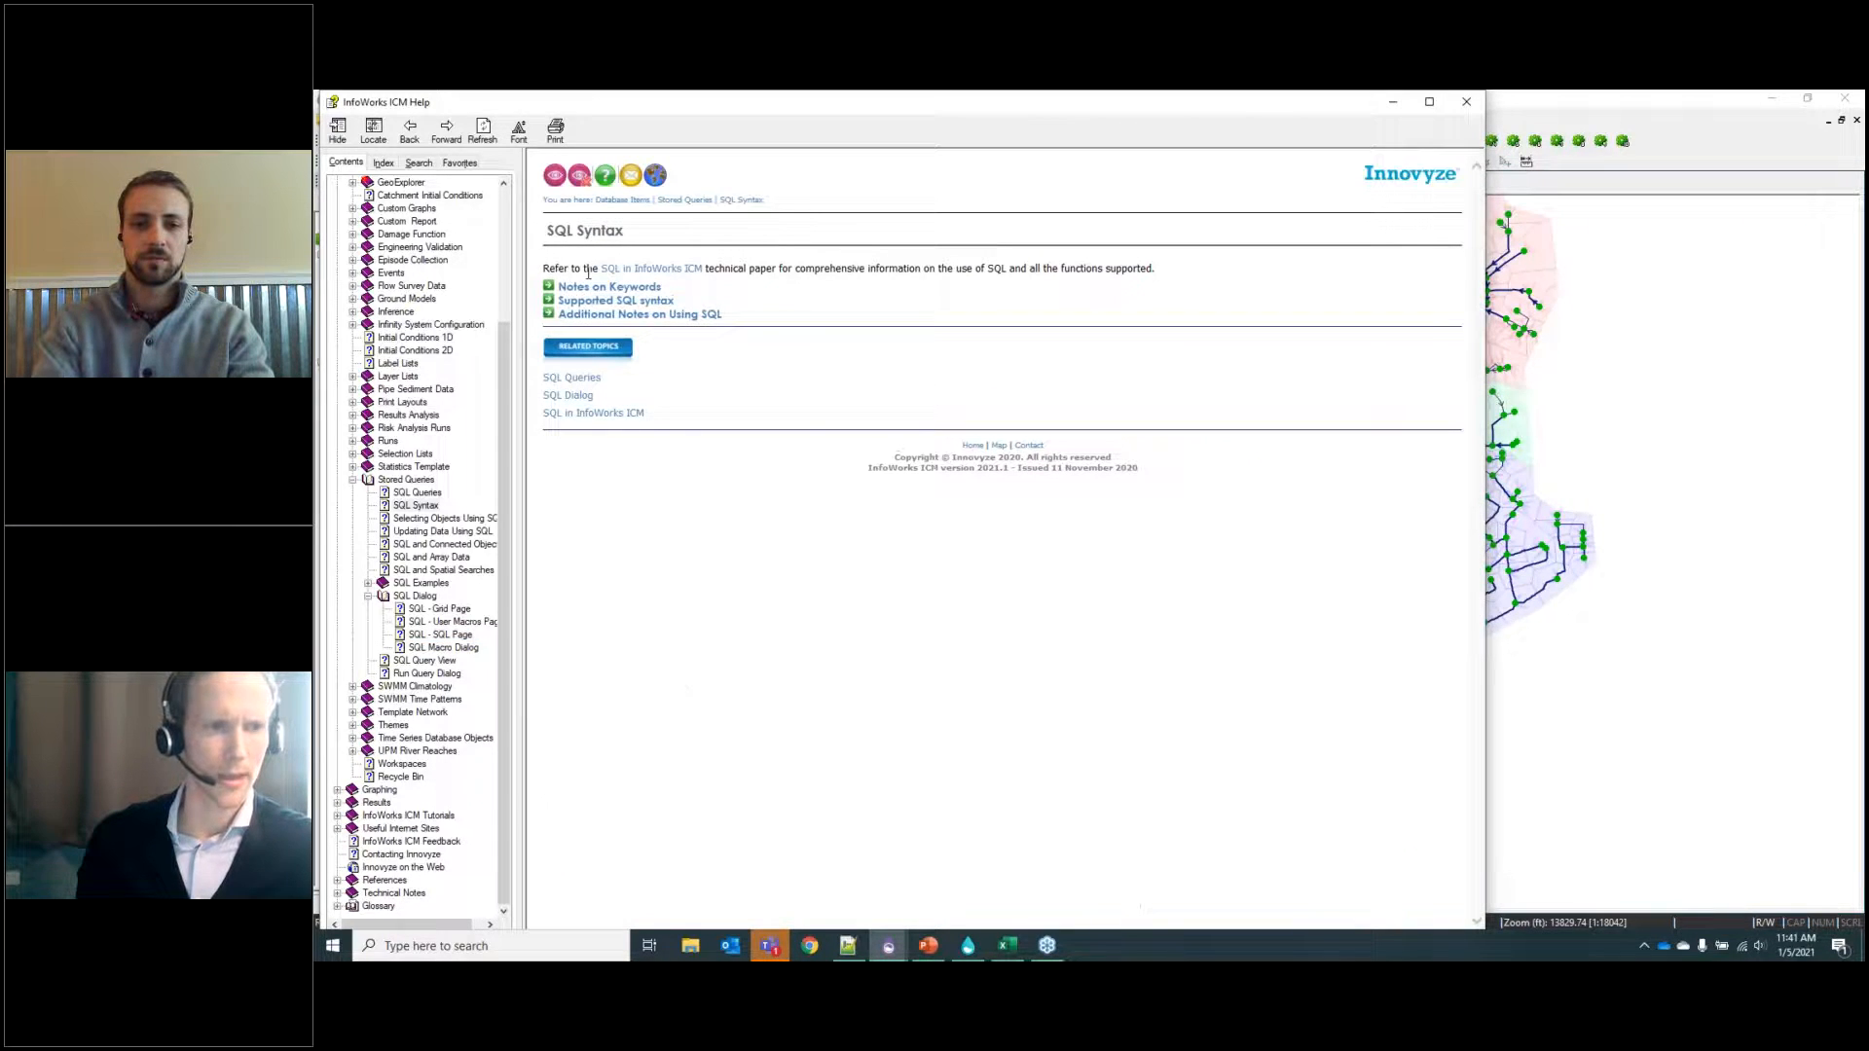
{"action": "left_click", "coordinate": [593, 287]}
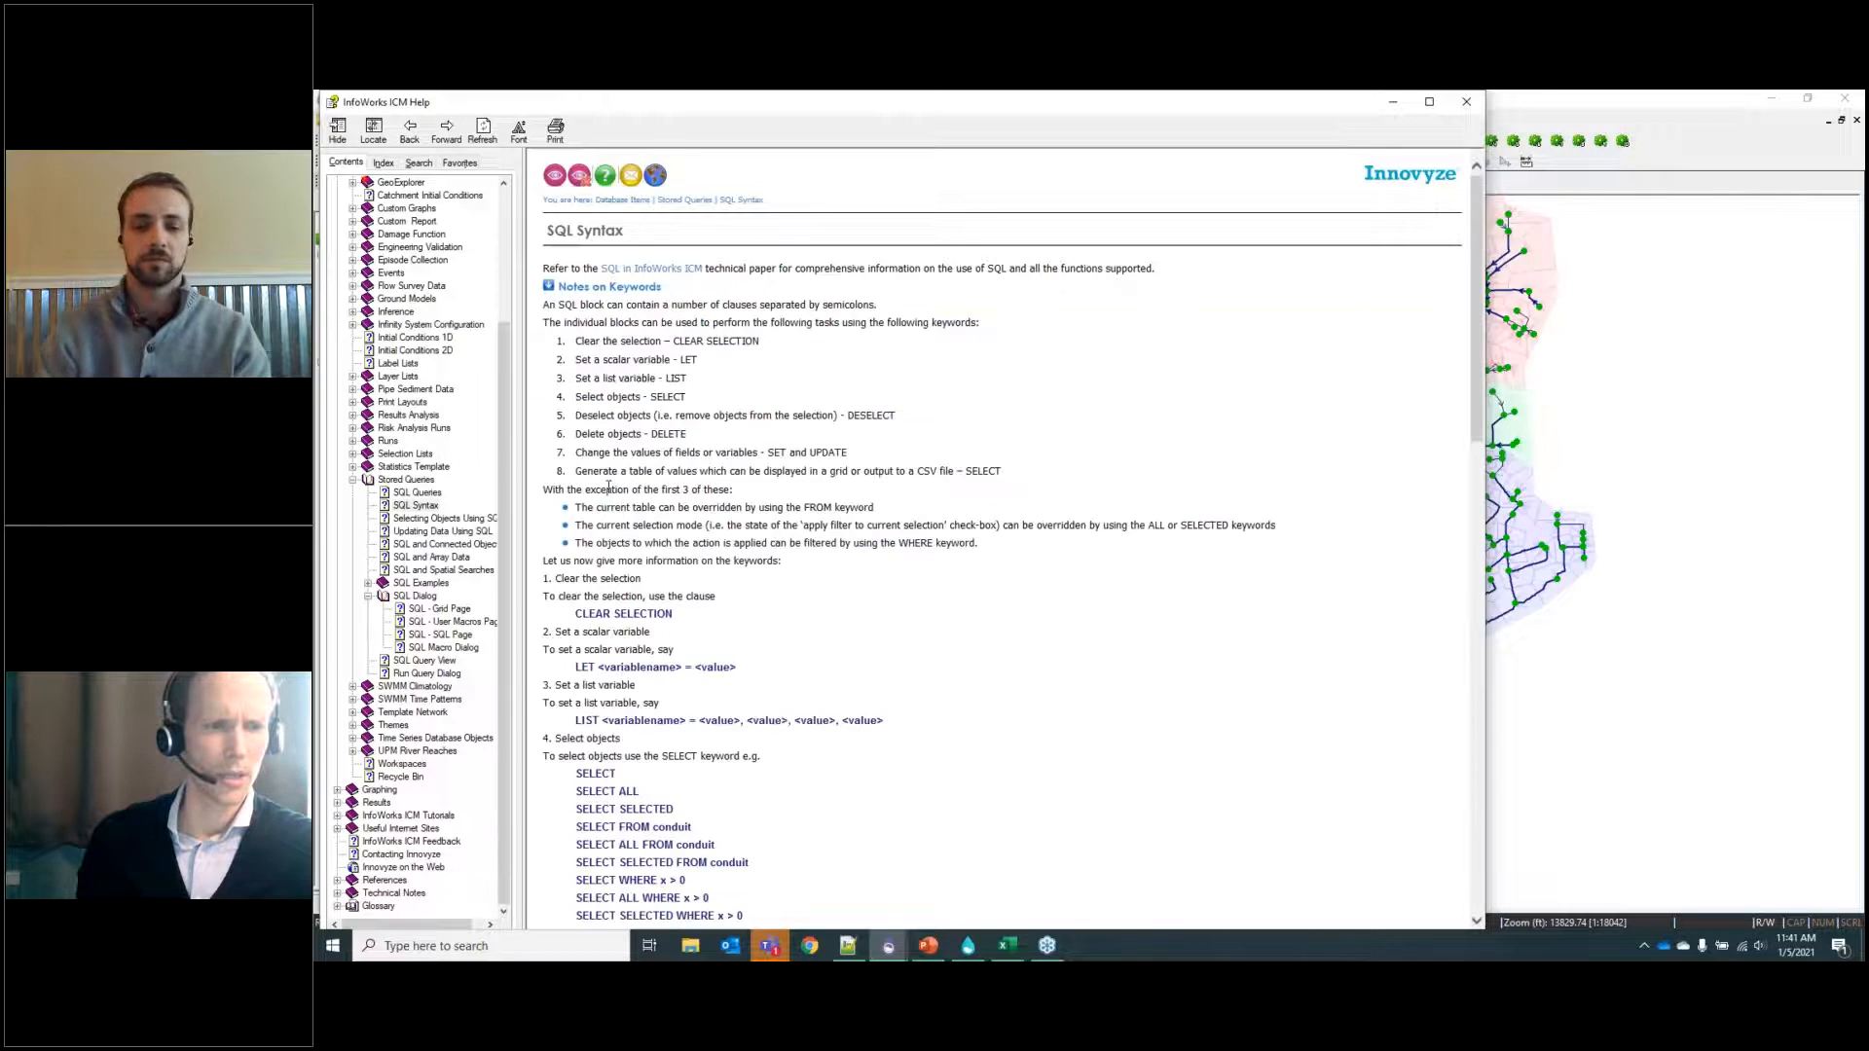
{"action": "left_click", "coordinate": [594, 292]}
{"action": "left_click", "coordinate": [623, 301]}
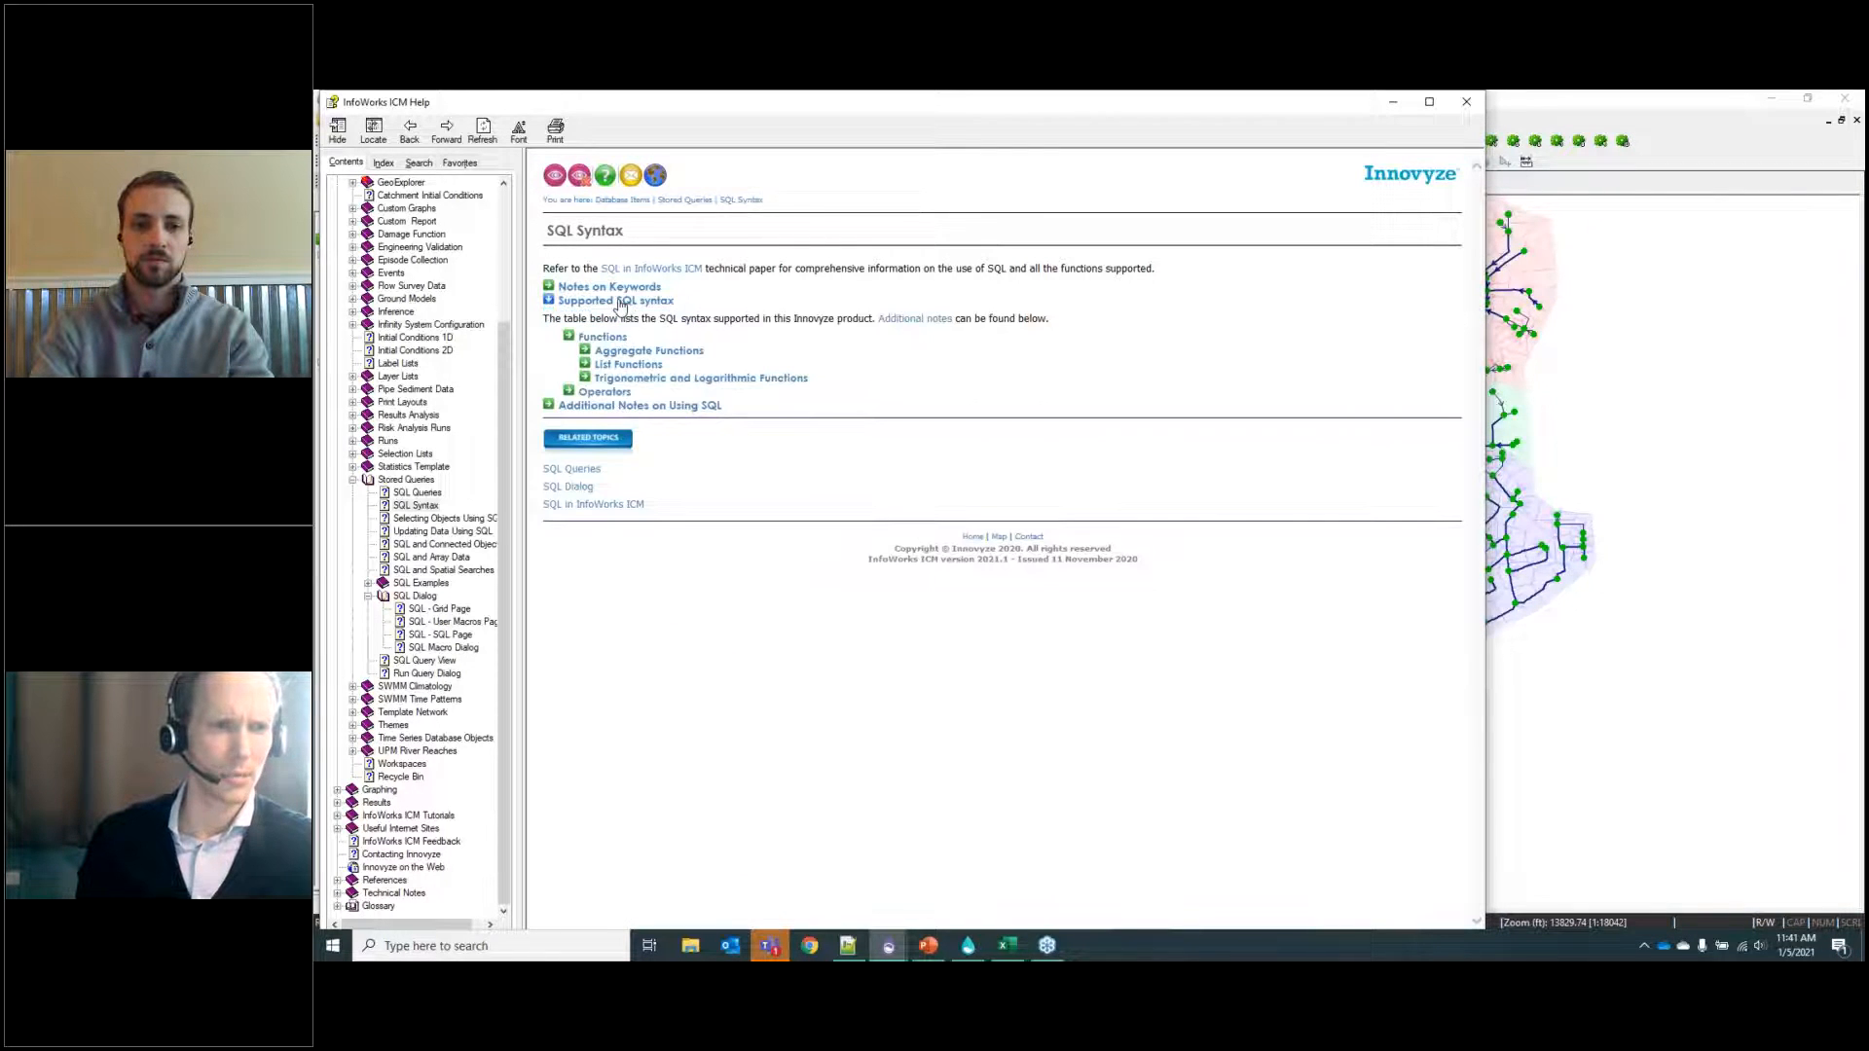
{"action": "left_click", "coordinate": [603, 337]}
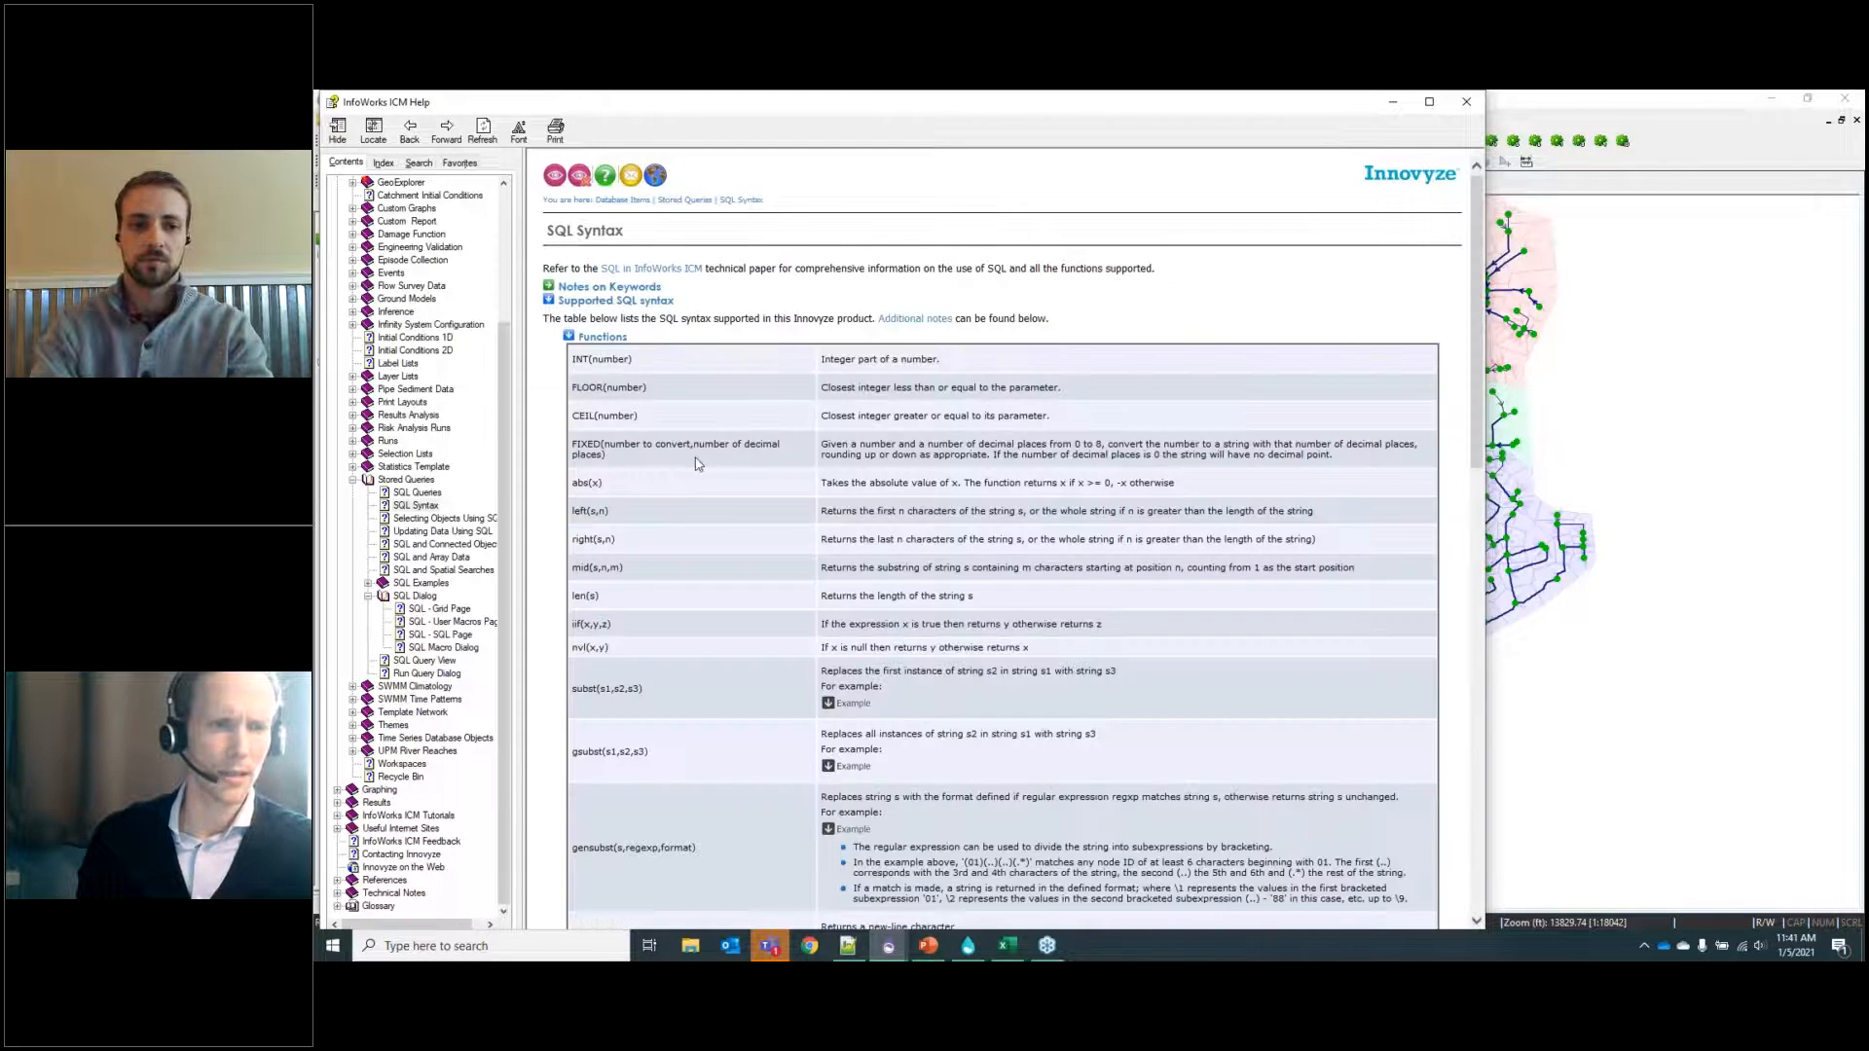
{"action": "scroll", "coordinate": [607, 417], "scroll_direction": "down", "scroll_amount": 20}
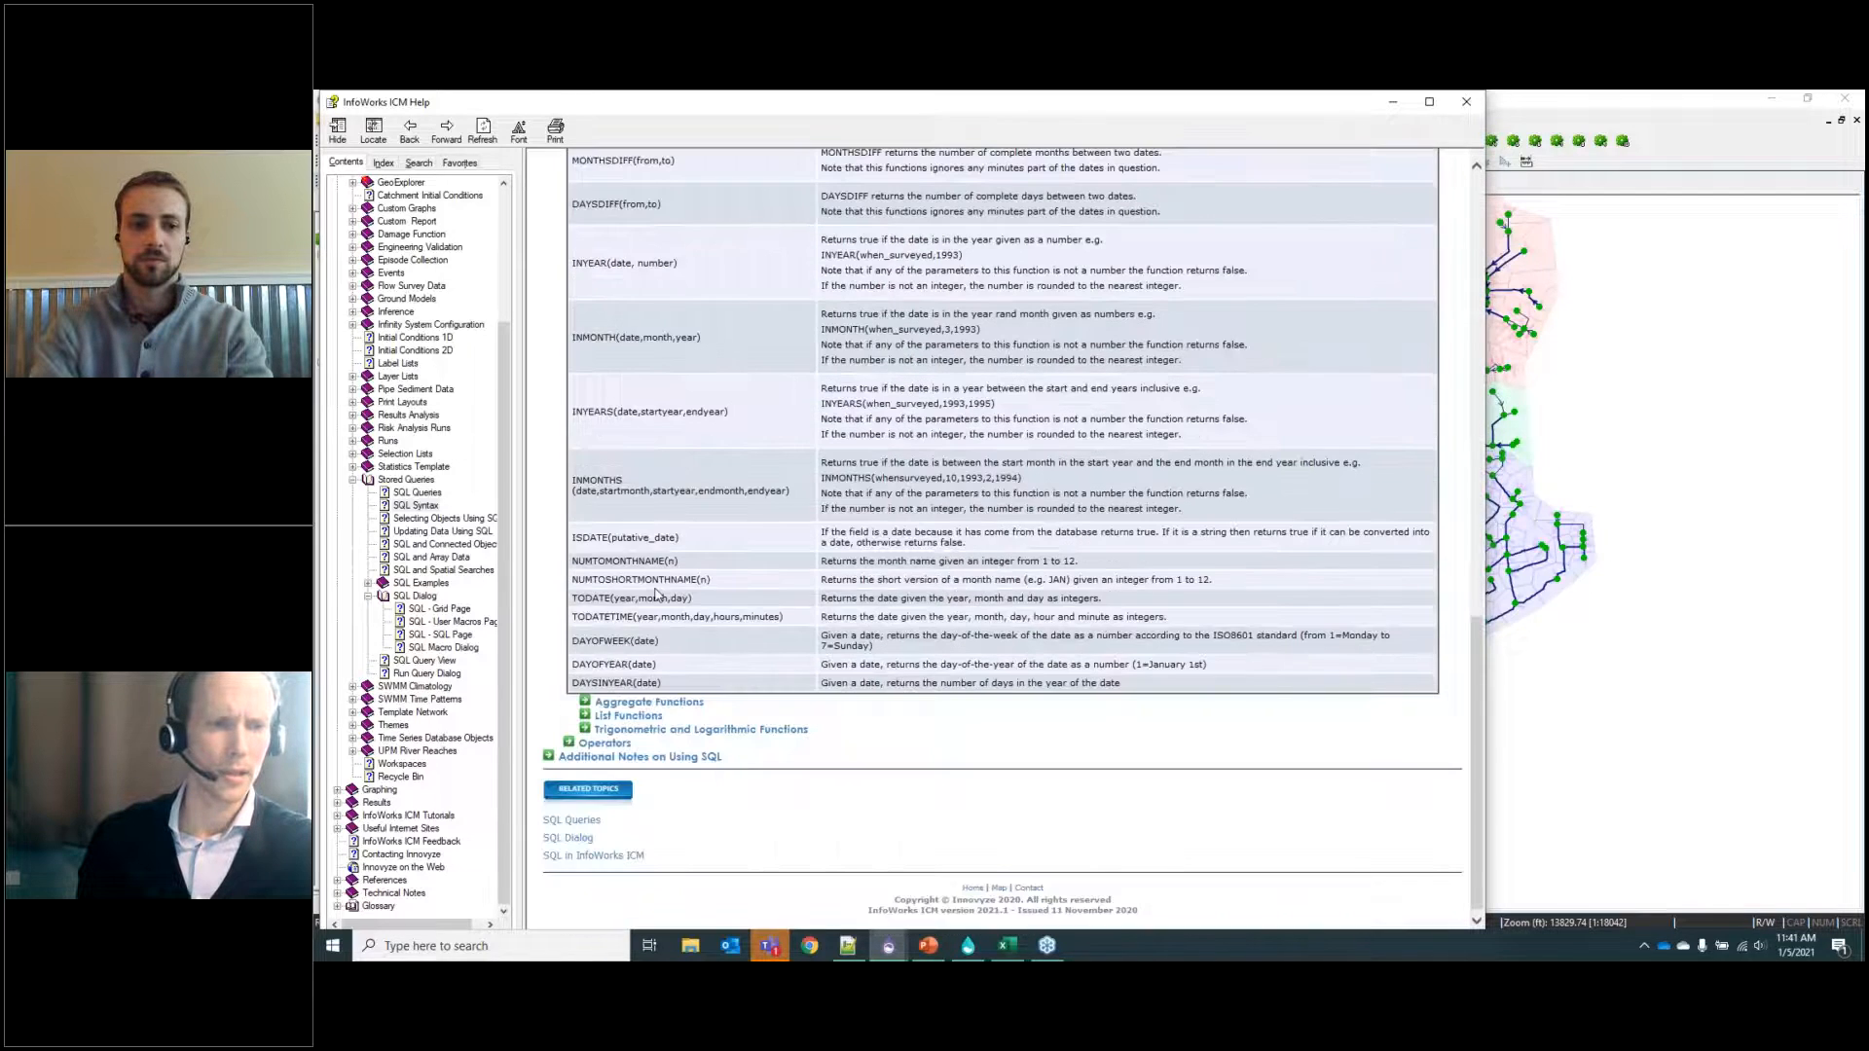
Expand and review the aggregate, list, and trigonometric and logarithmic function tables in the SQL Syntax topic.
{"action": "left_click", "coordinate": [585, 701]}
{"action": "scroll", "coordinate": [627, 429], "scroll_direction": "down", "scroll_amount": 5}
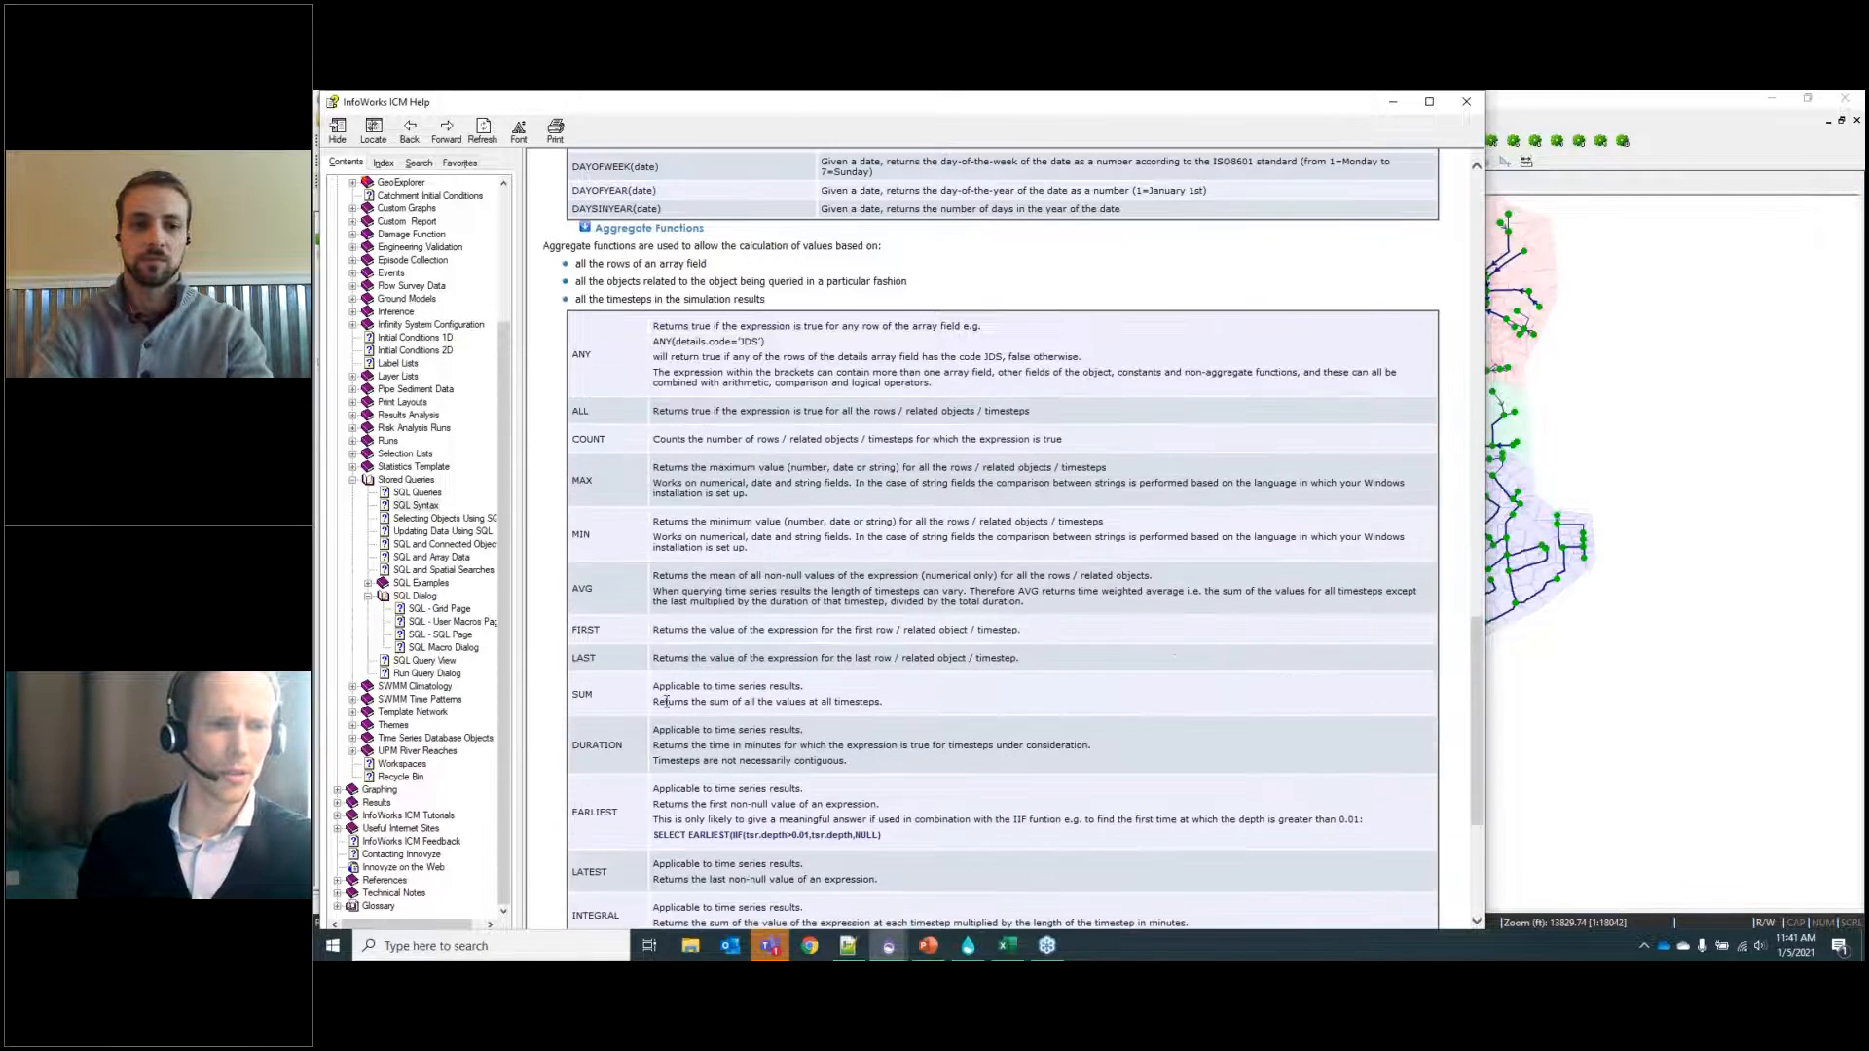
{"action": "scroll", "coordinate": [725, 482], "scroll_direction": "down", "scroll_amount": 4}
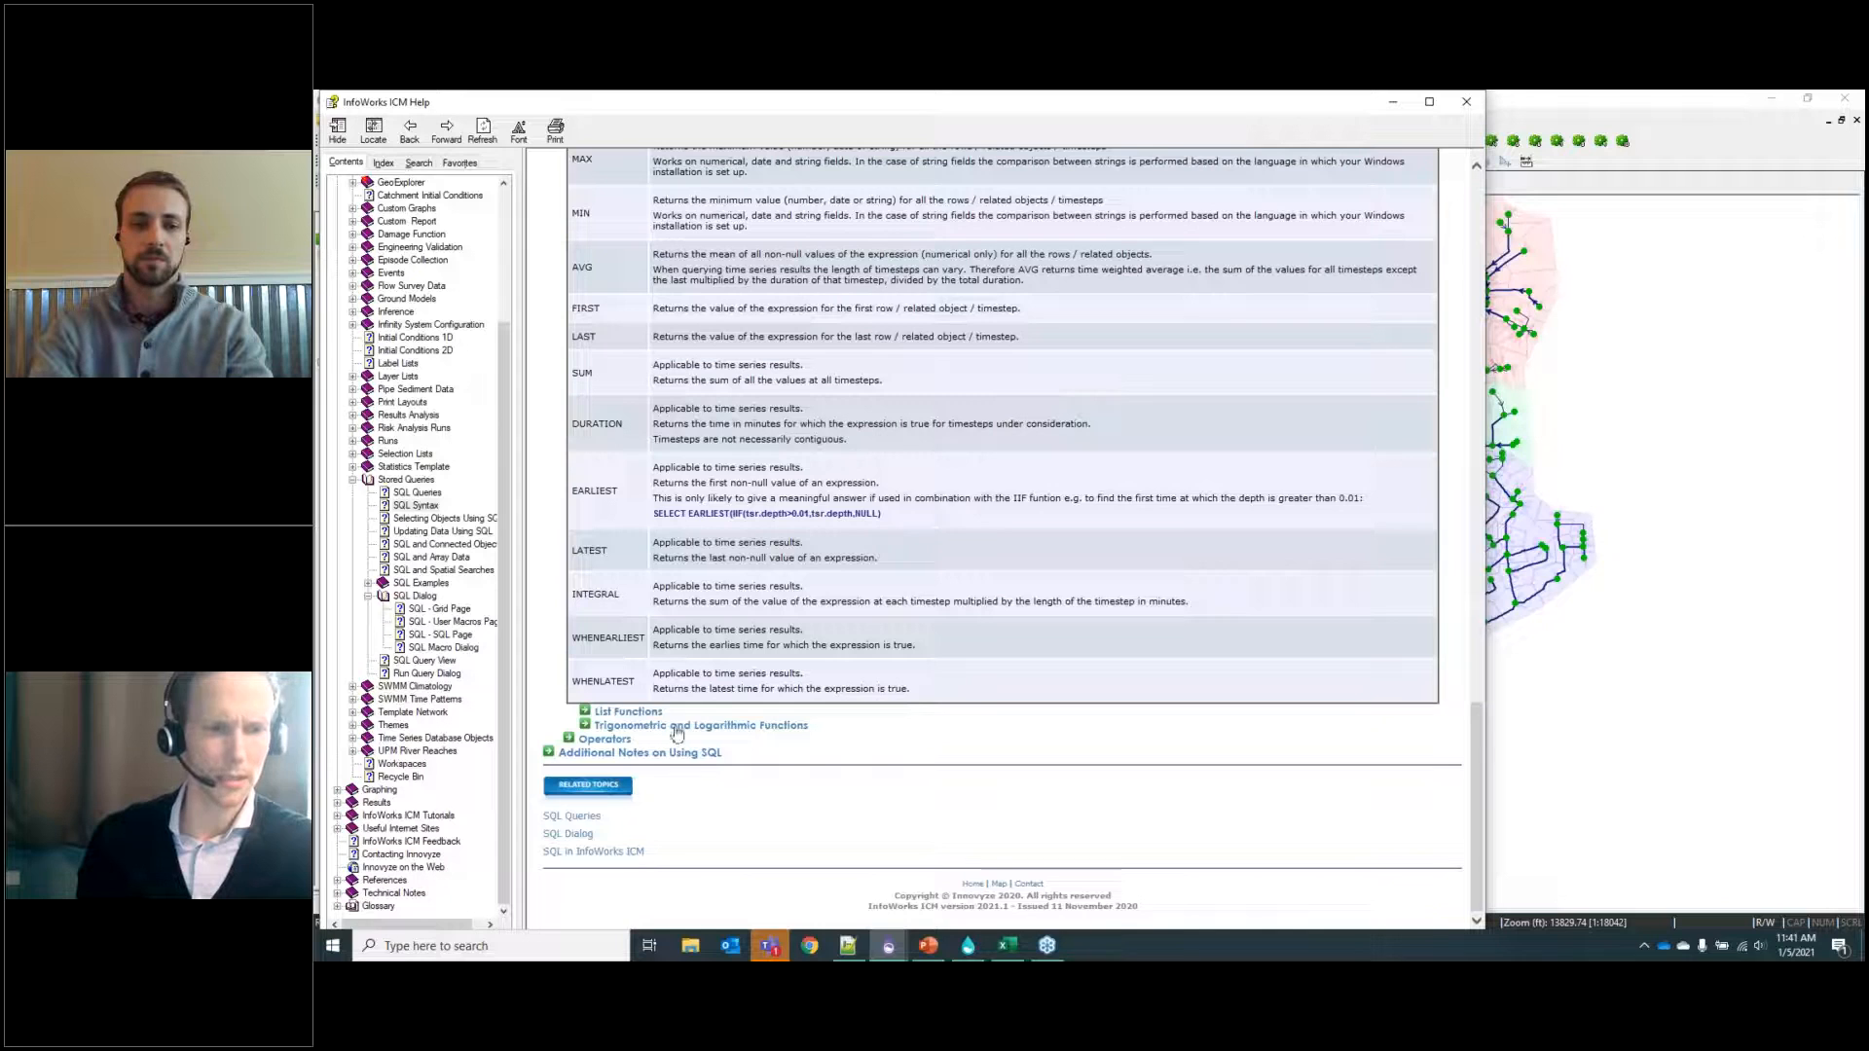
{"action": "left_click", "coordinate": [678, 734]}
{"action": "scroll", "coordinate": [682, 731], "scroll_direction": "down", "scroll_amount": 5}
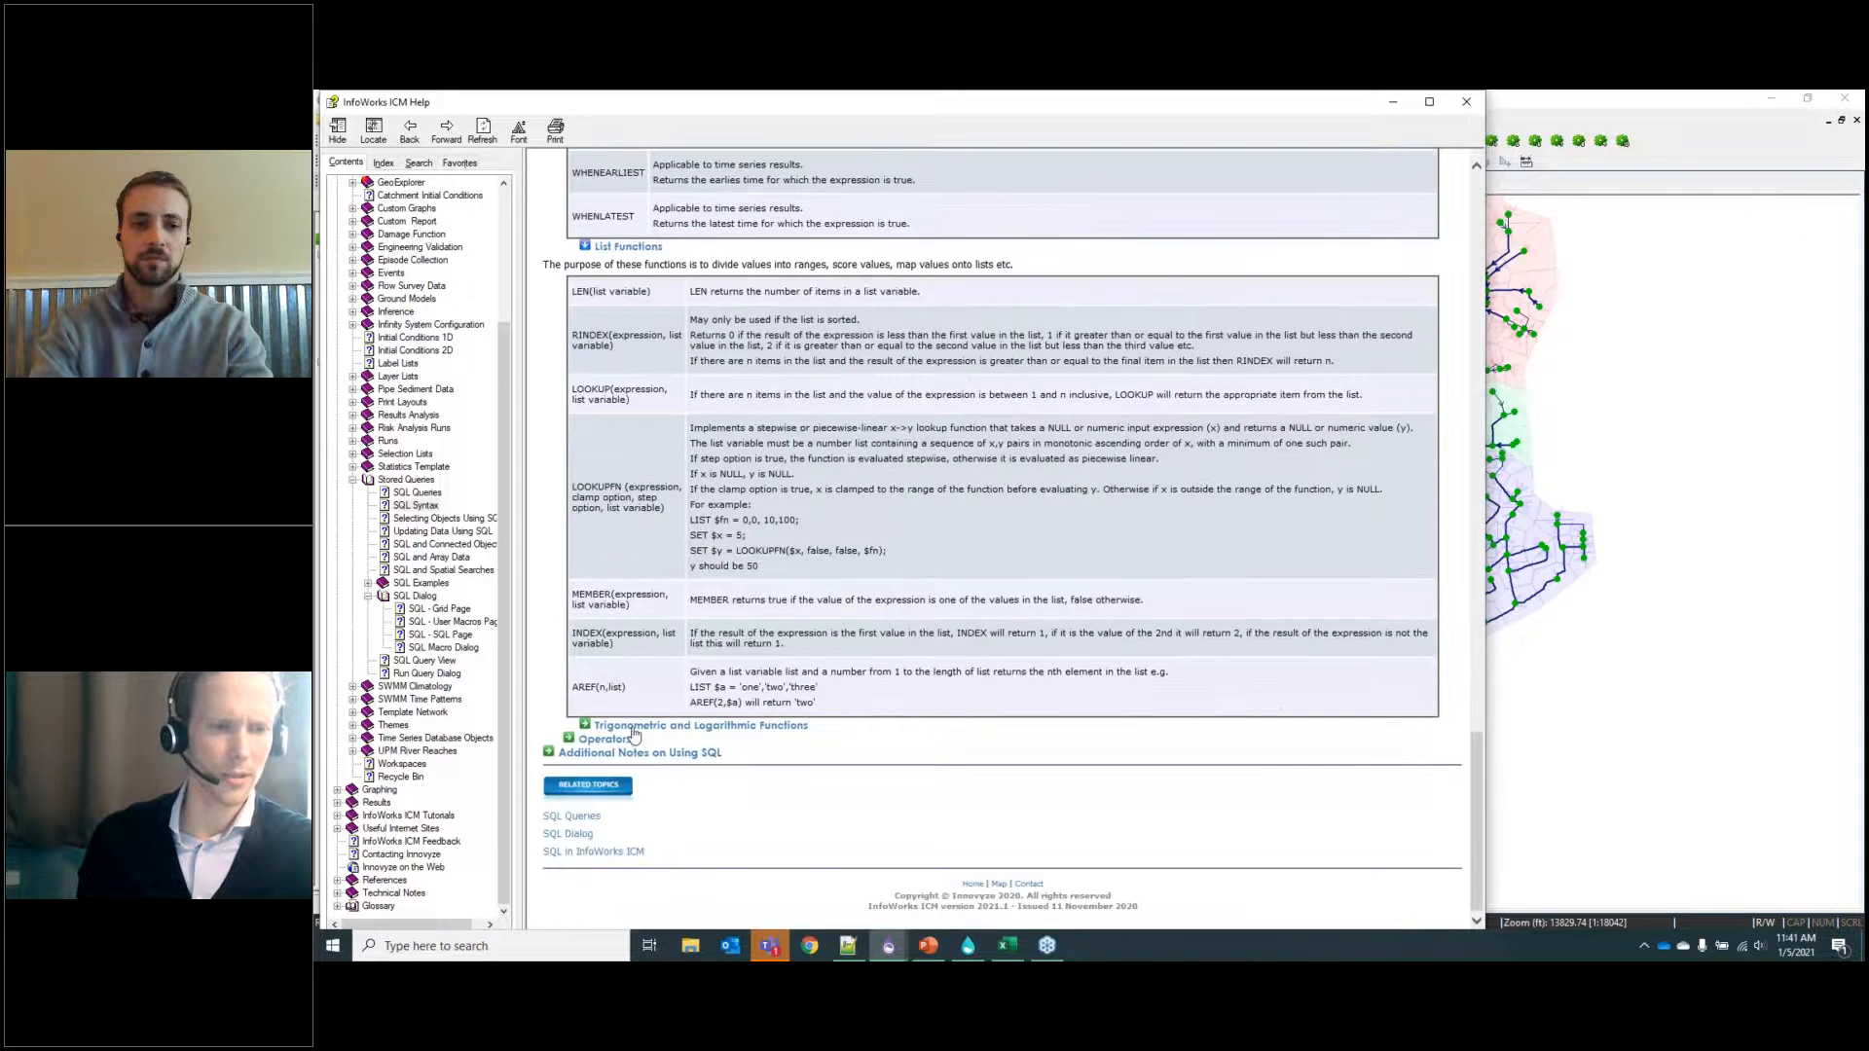
{"action": "left_click", "coordinate": [646, 728]}
{"action": "scroll", "coordinate": [646, 735], "scroll_direction": "down", "scroll_amount": 3}
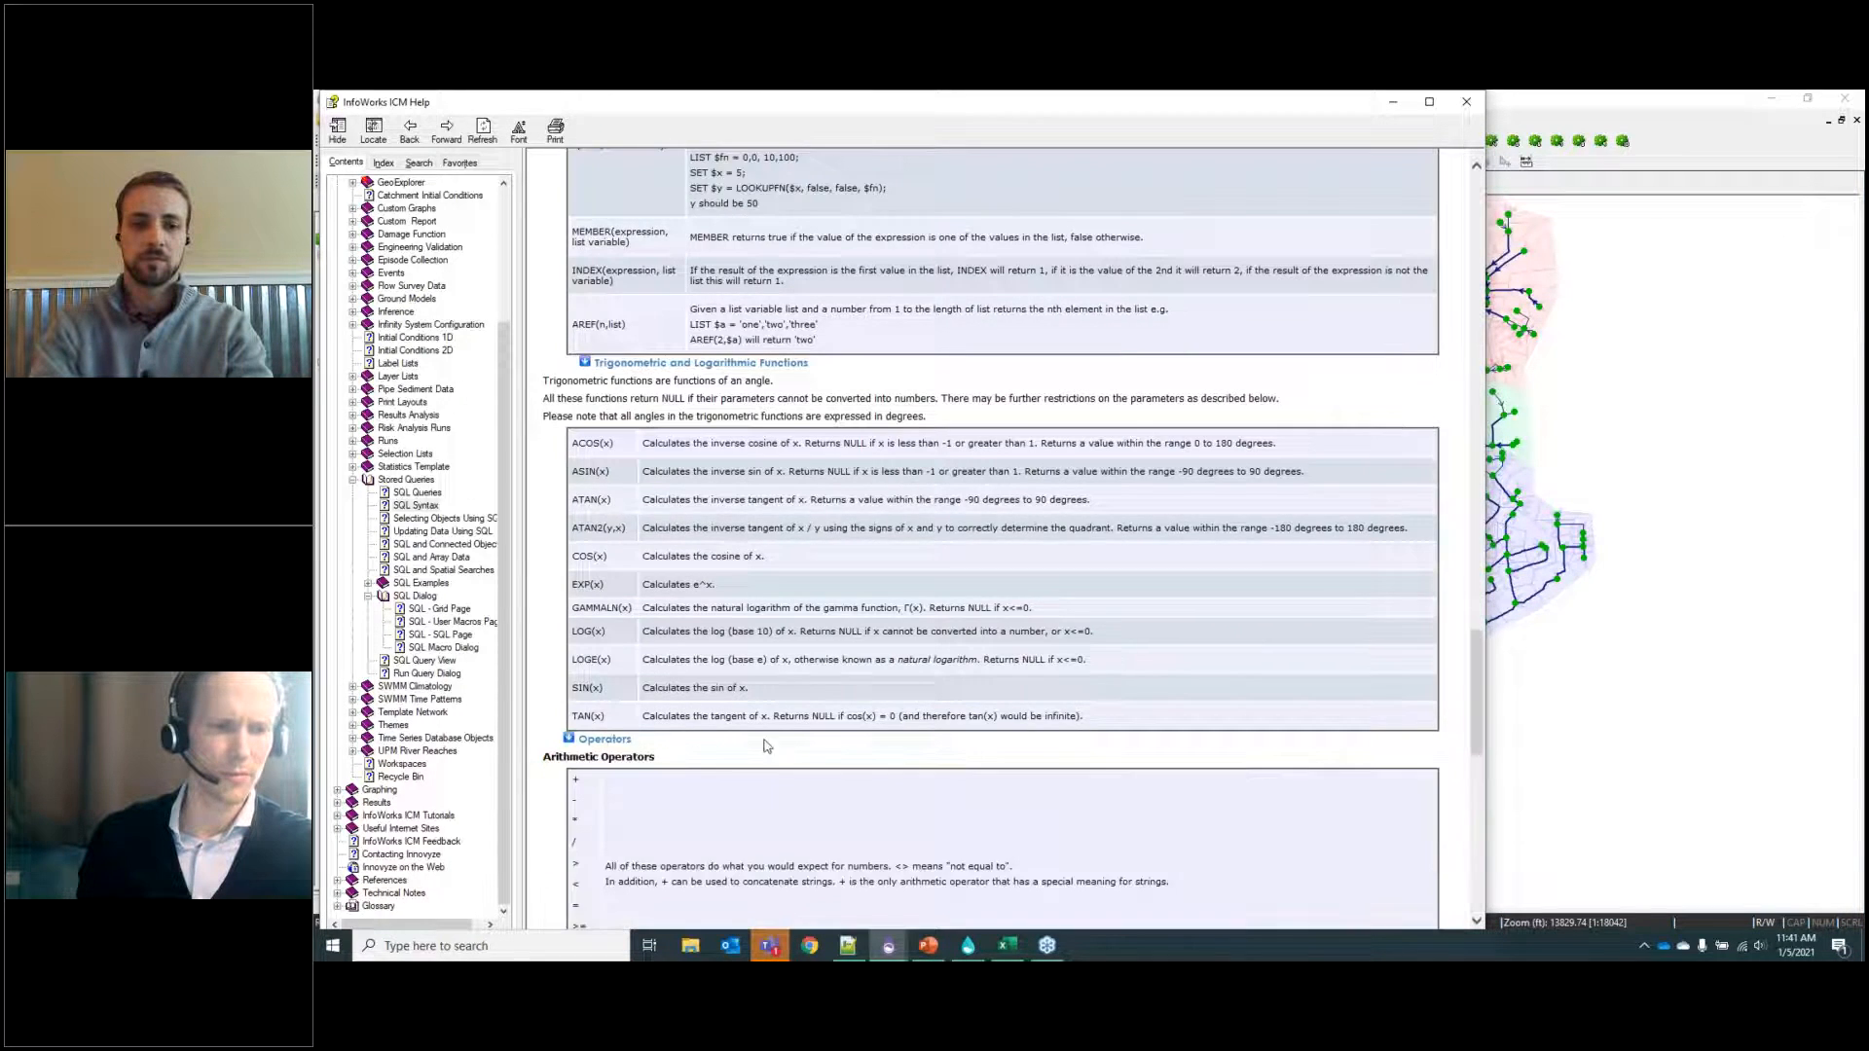
Review the operators and additional notes on using SQL, and open the related SQL in InfoWorks ICM technical note.
{"action": "left_click", "coordinate": [608, 745]}
{"action": "scroll", "coordinate": [672, 623], "scroll_direction": "down", "scroll_amount": 5}
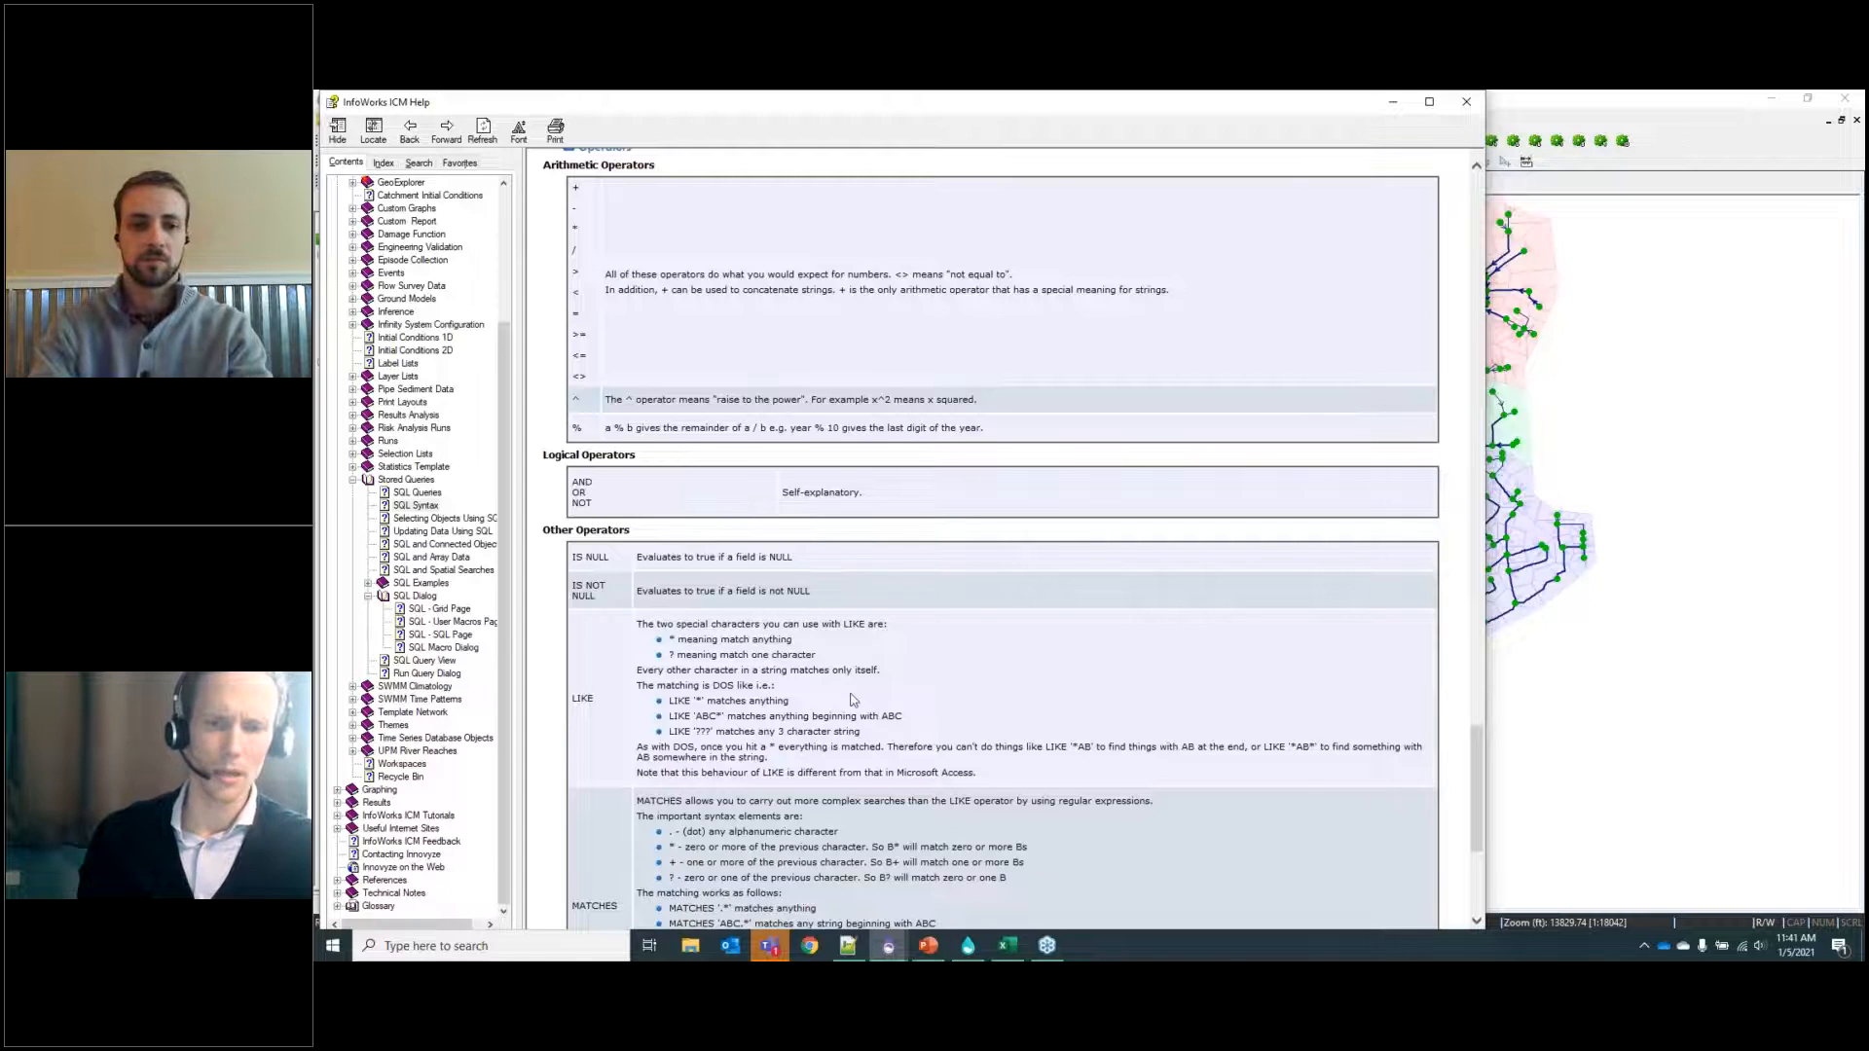
{"action": "scroll", "coordinate": [660, 623], "scroll_direction": "down", "scroll_amount": 4}
{"action": "left_click", "coordinate": [663, 751]}
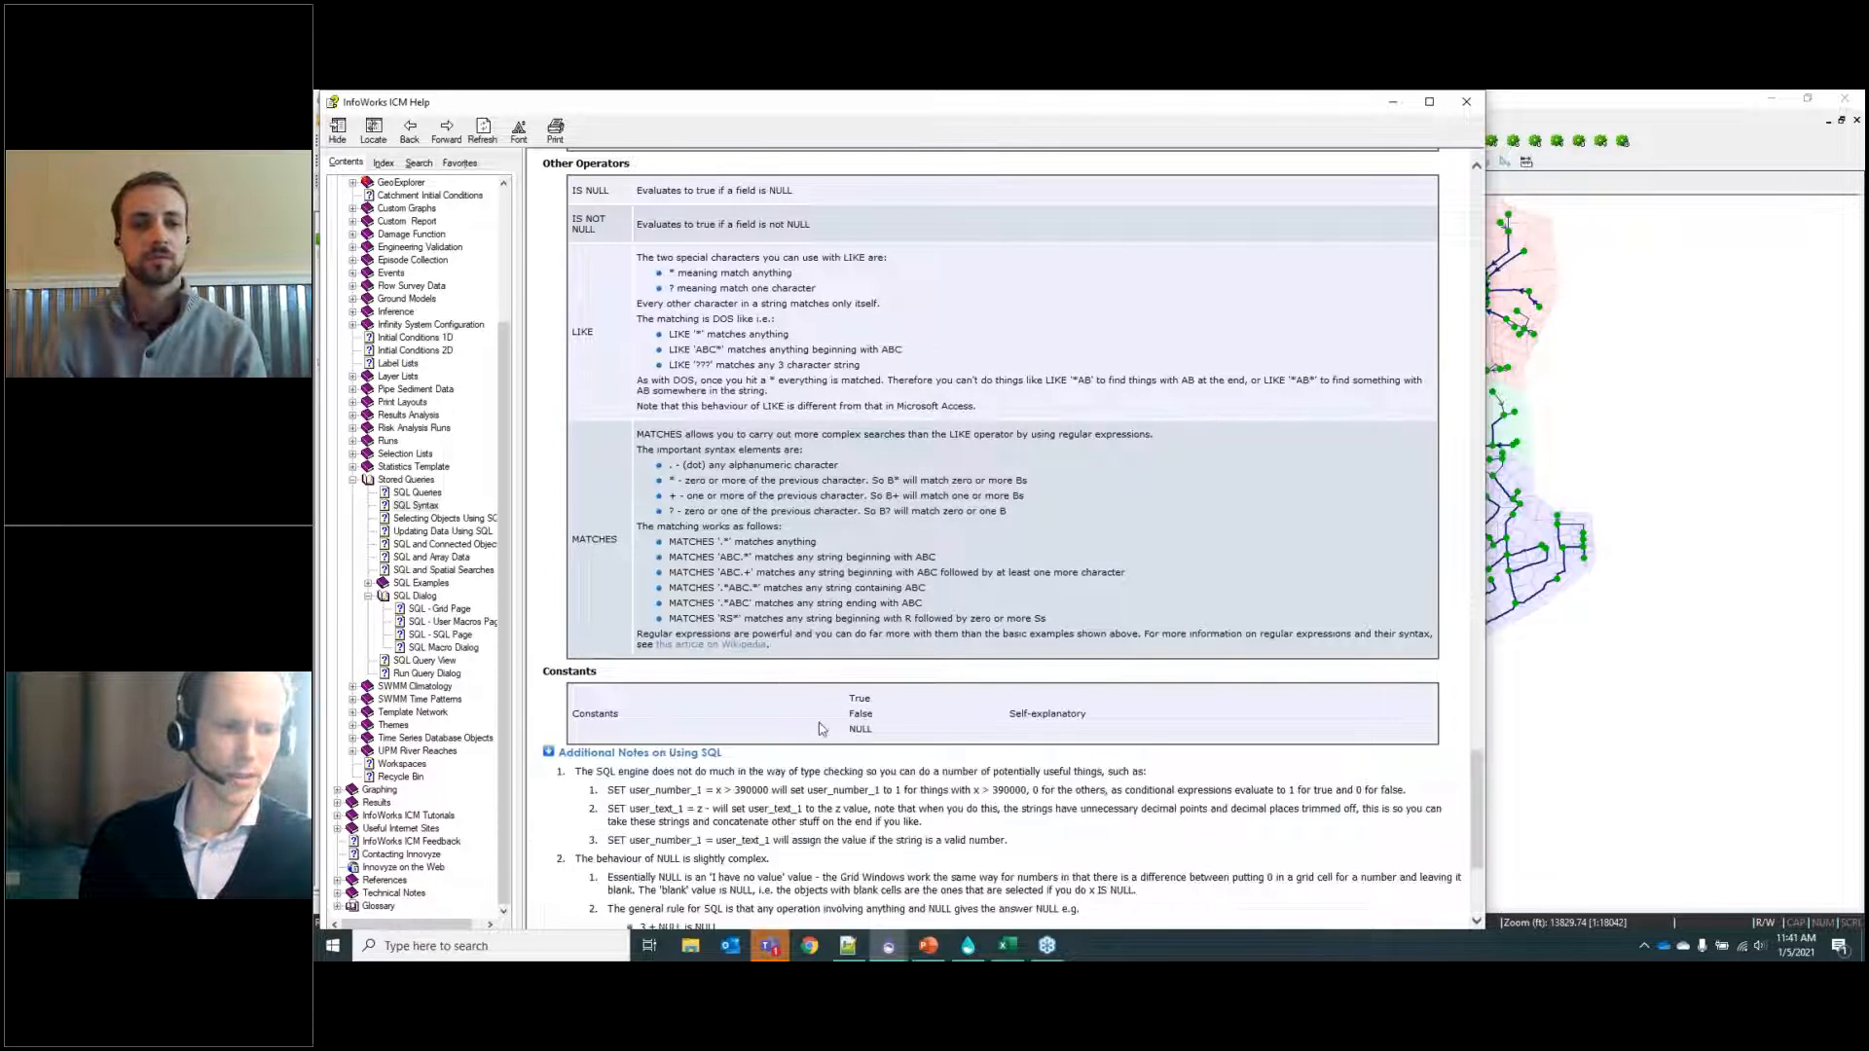
{"action": "scroll", "coordinate": [876, 682], "scroll_direction": "up", "scroll_amount": 6}
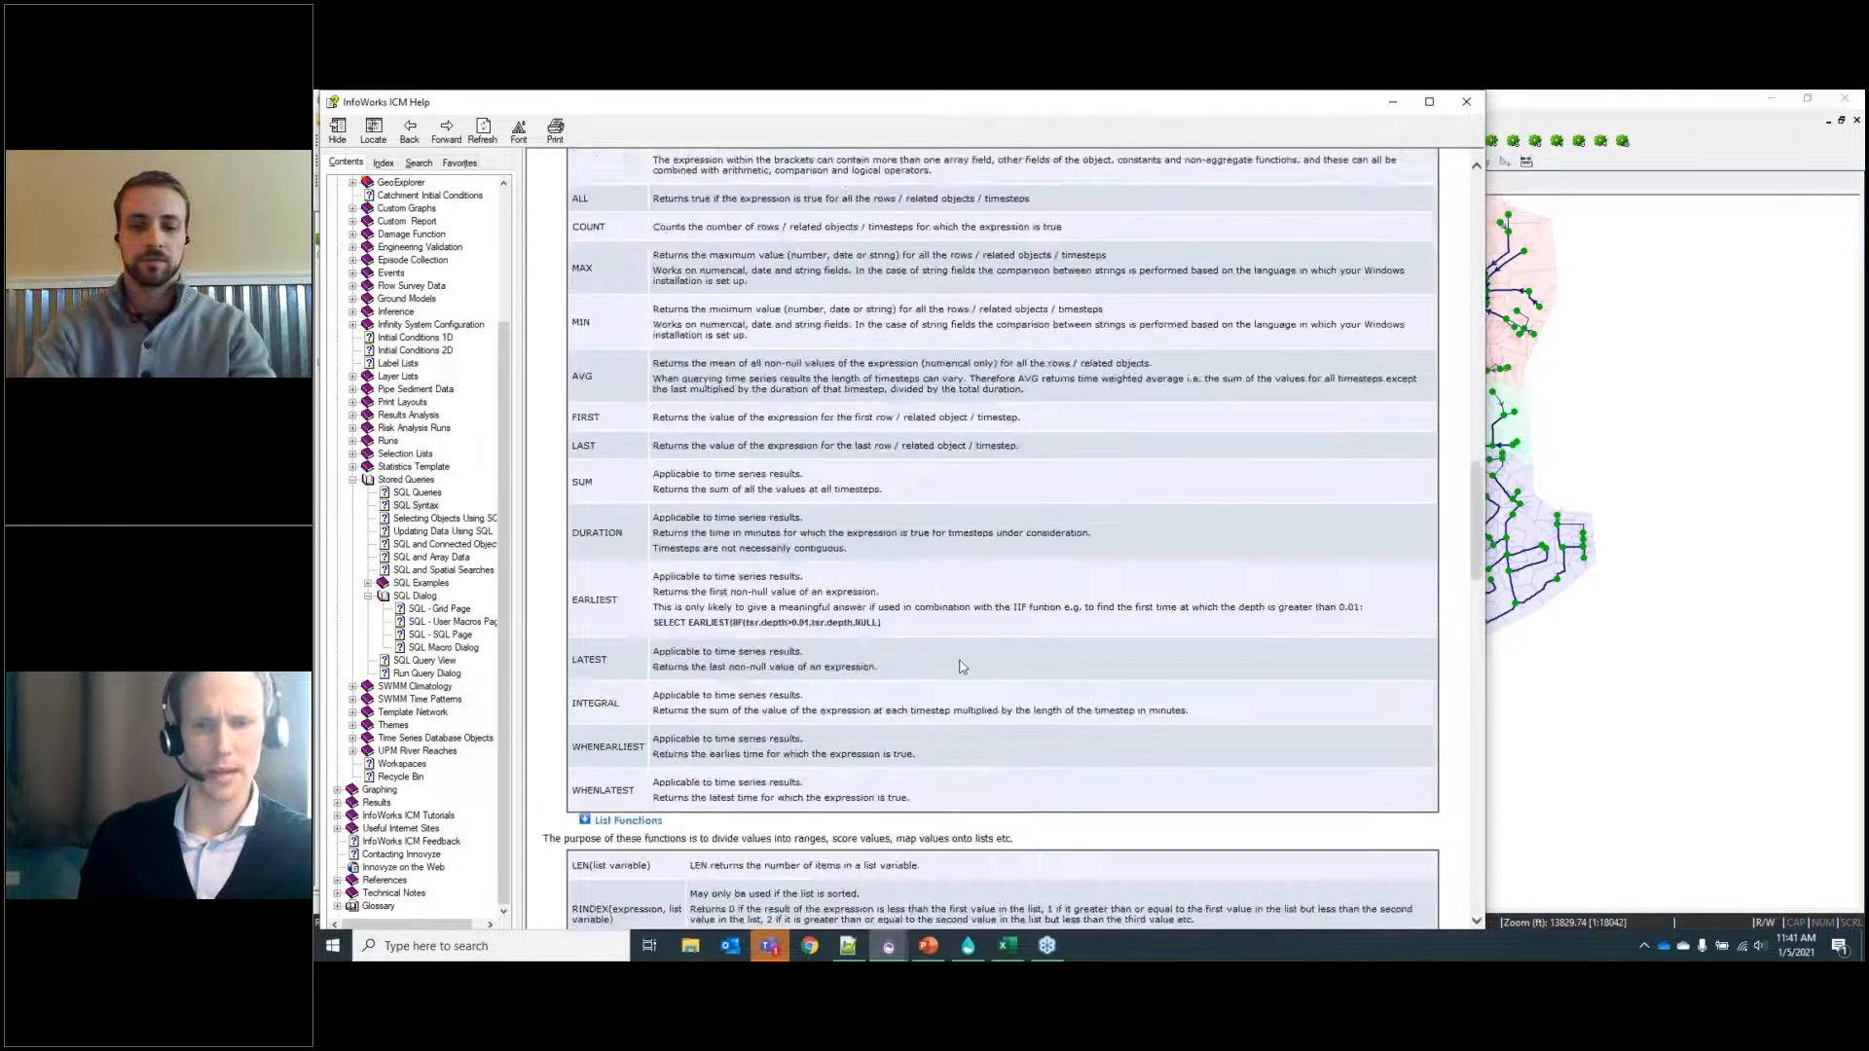
{"action": "scroll", "coordinate": [897, 657], "scroll_direction": "down", "scroll_amount": 8}
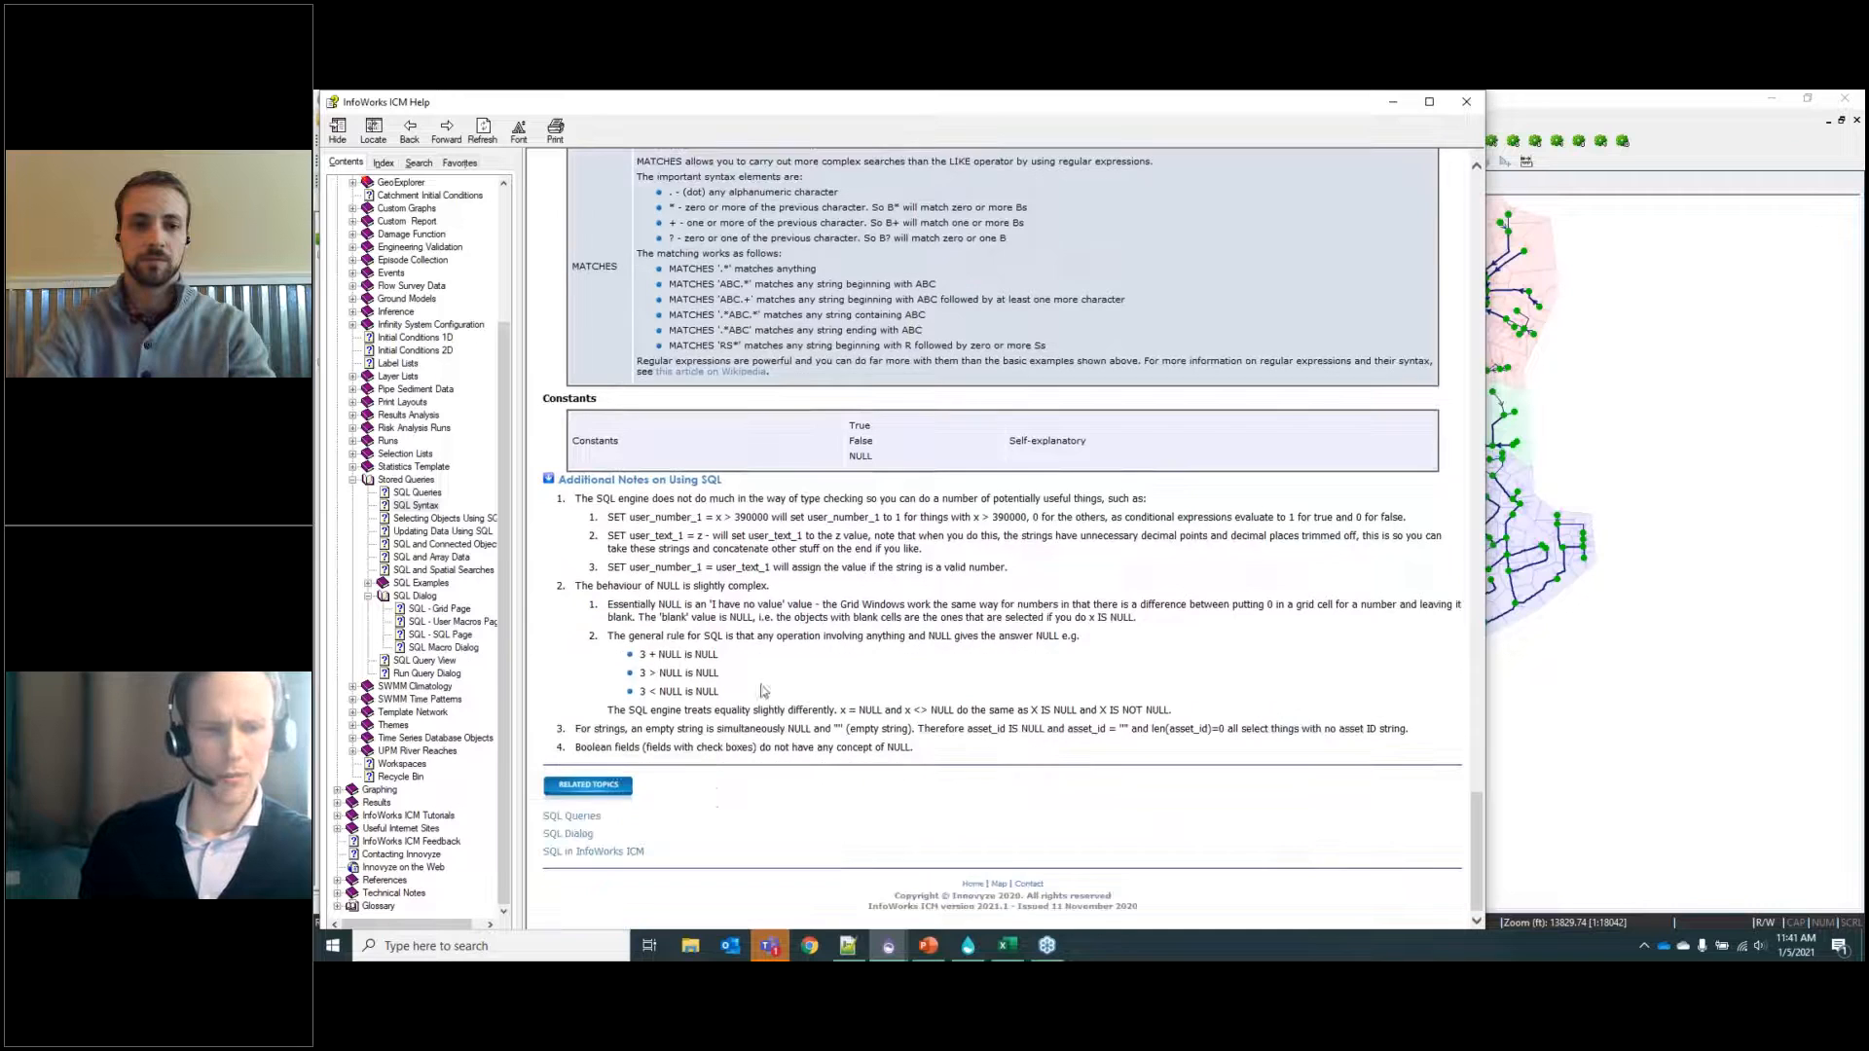
{"action": "left_click", "coordinate": [579, 854]}
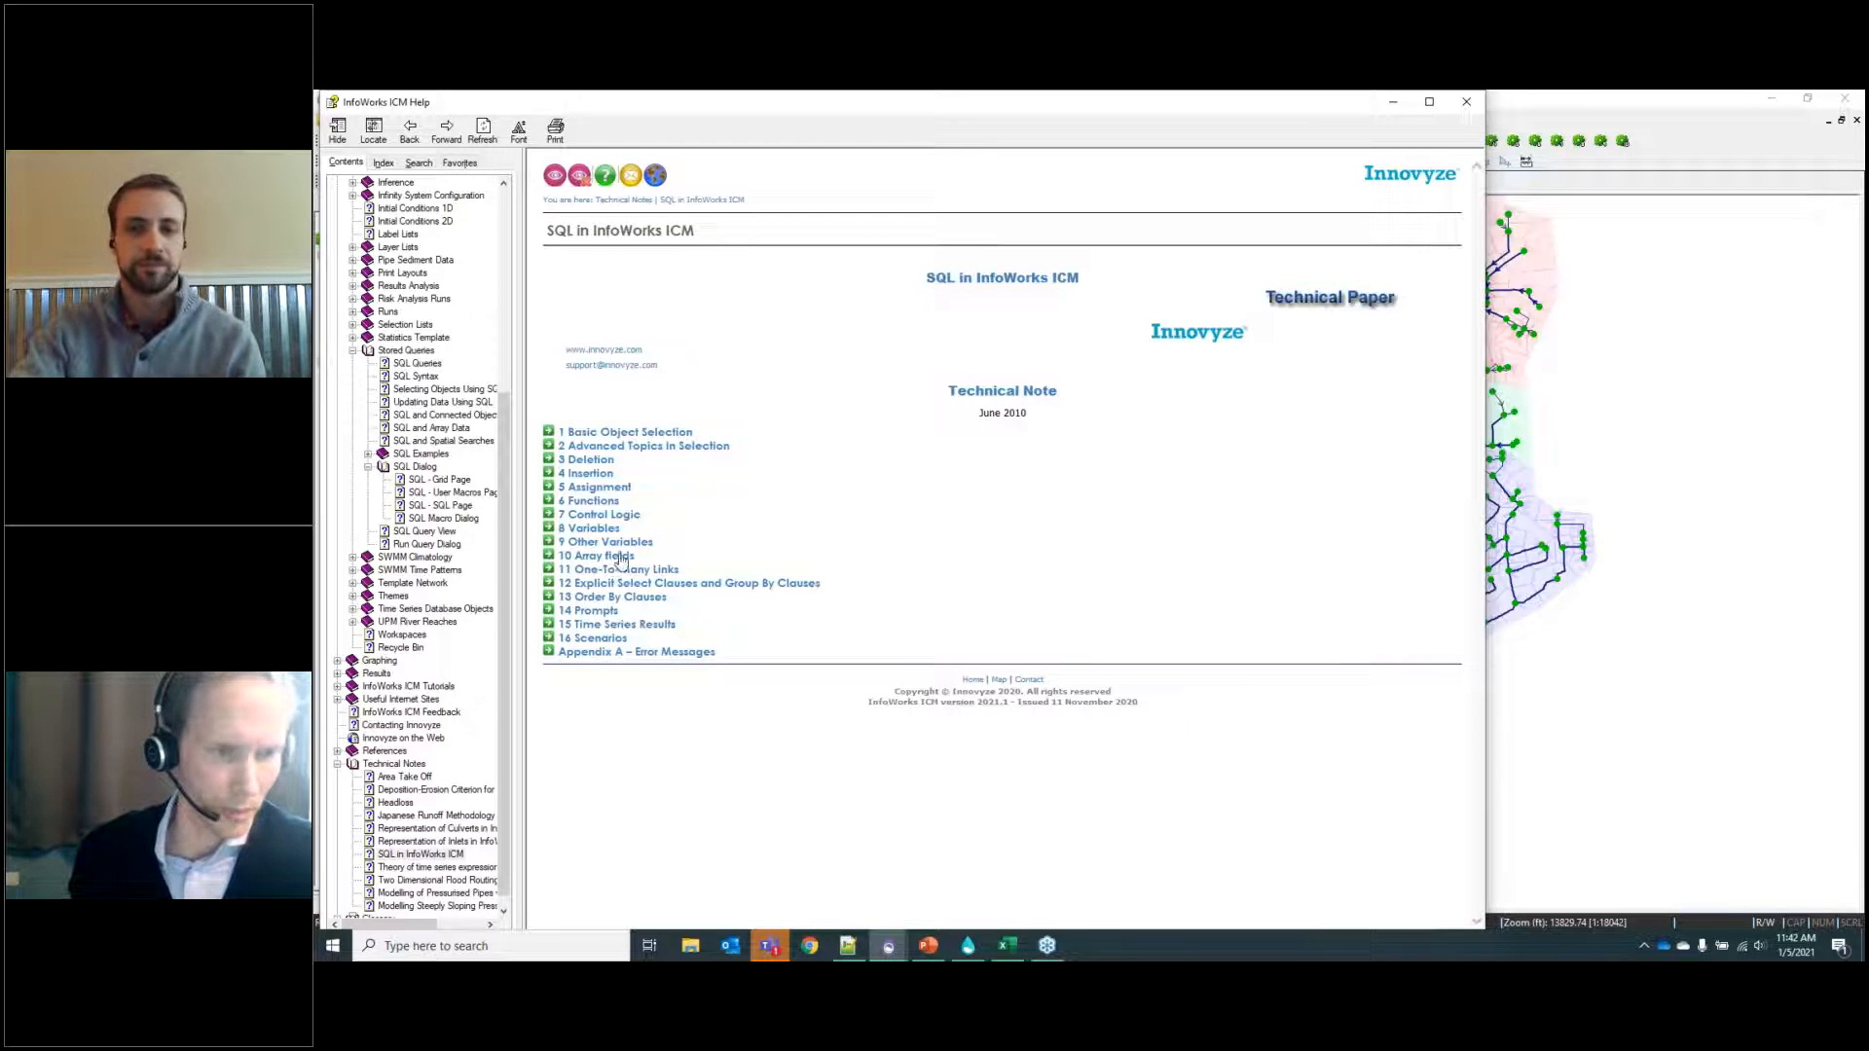
Review the Insertion and Assignment sections of the SQL technical note, and close the help and the stored query dialog.
{"action": "left_click", "coordinate": [592, 475]}
{"action": "scroll", "coordinate": [614, 681], "scroll_direction": "down", "scroll_amount": 3}
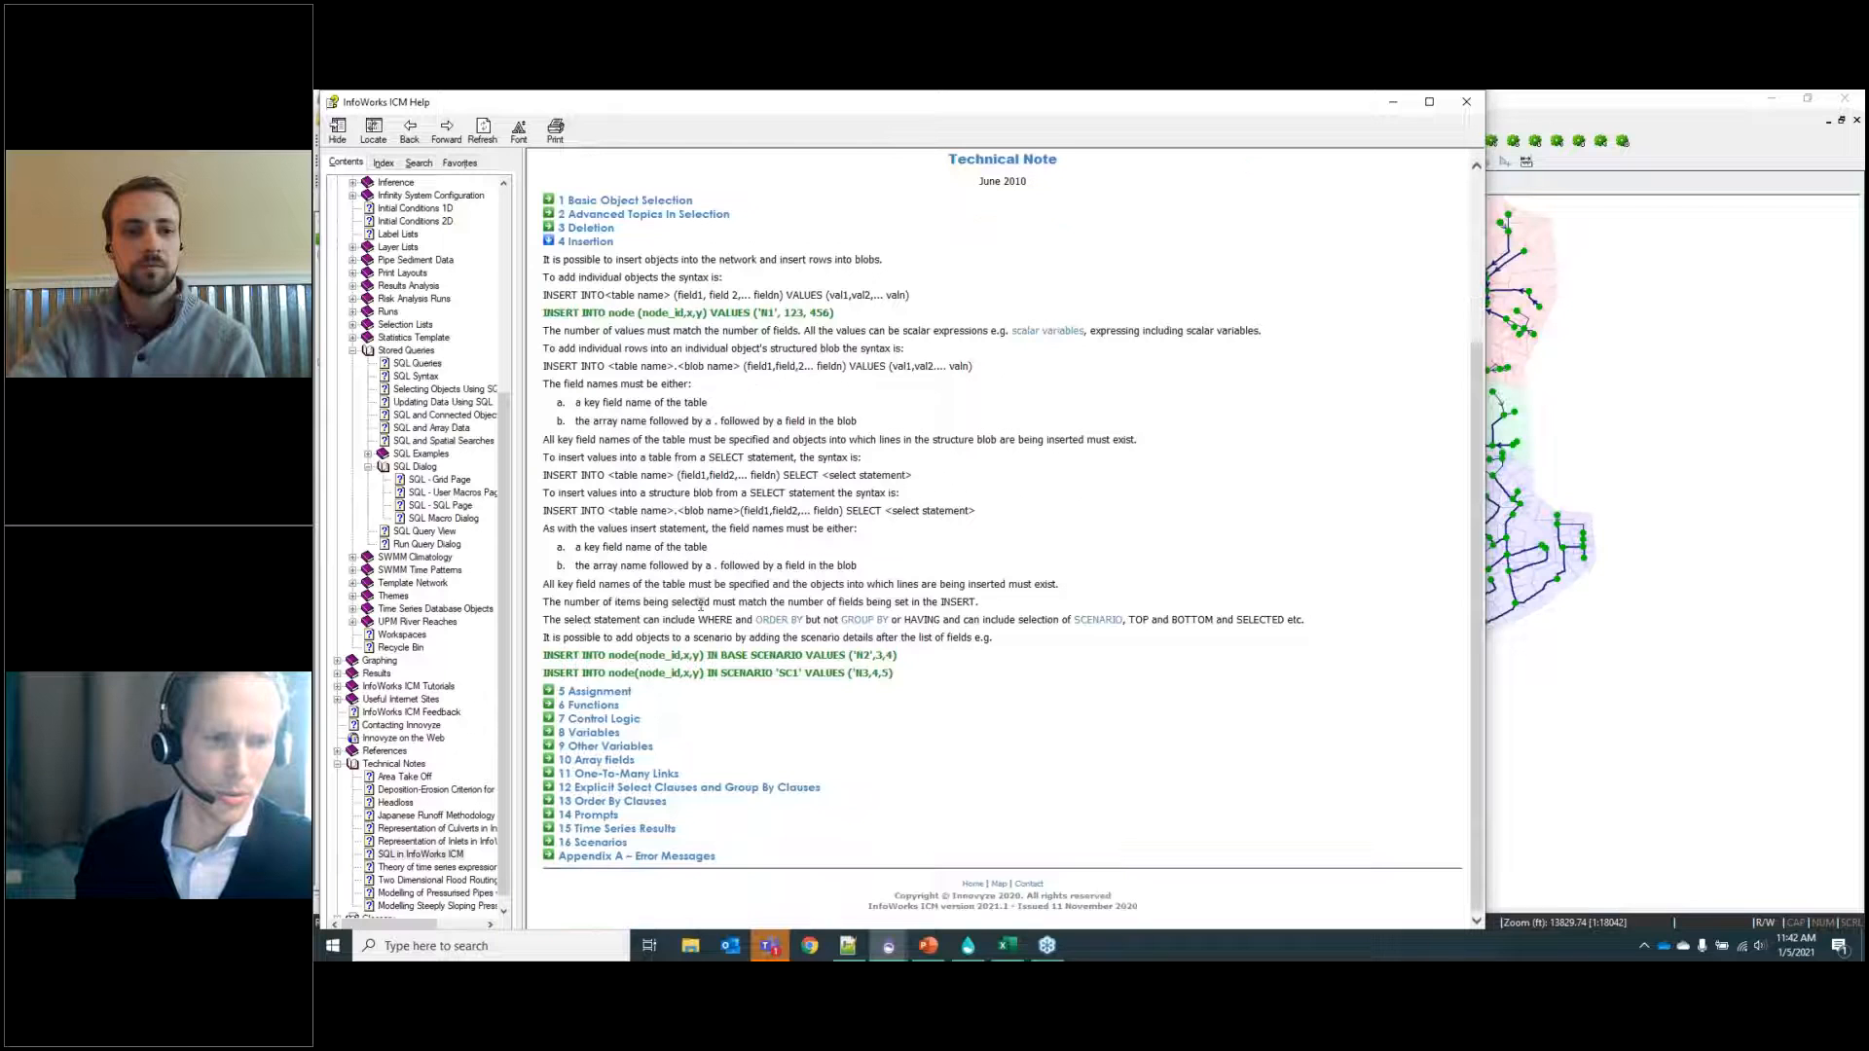
{"action": "left_click", "coordinate": [617, 693]}
{"action": "scroll", "coordinate": [759, 621], "scroll_direction": "down", "scroll_amount": 5}
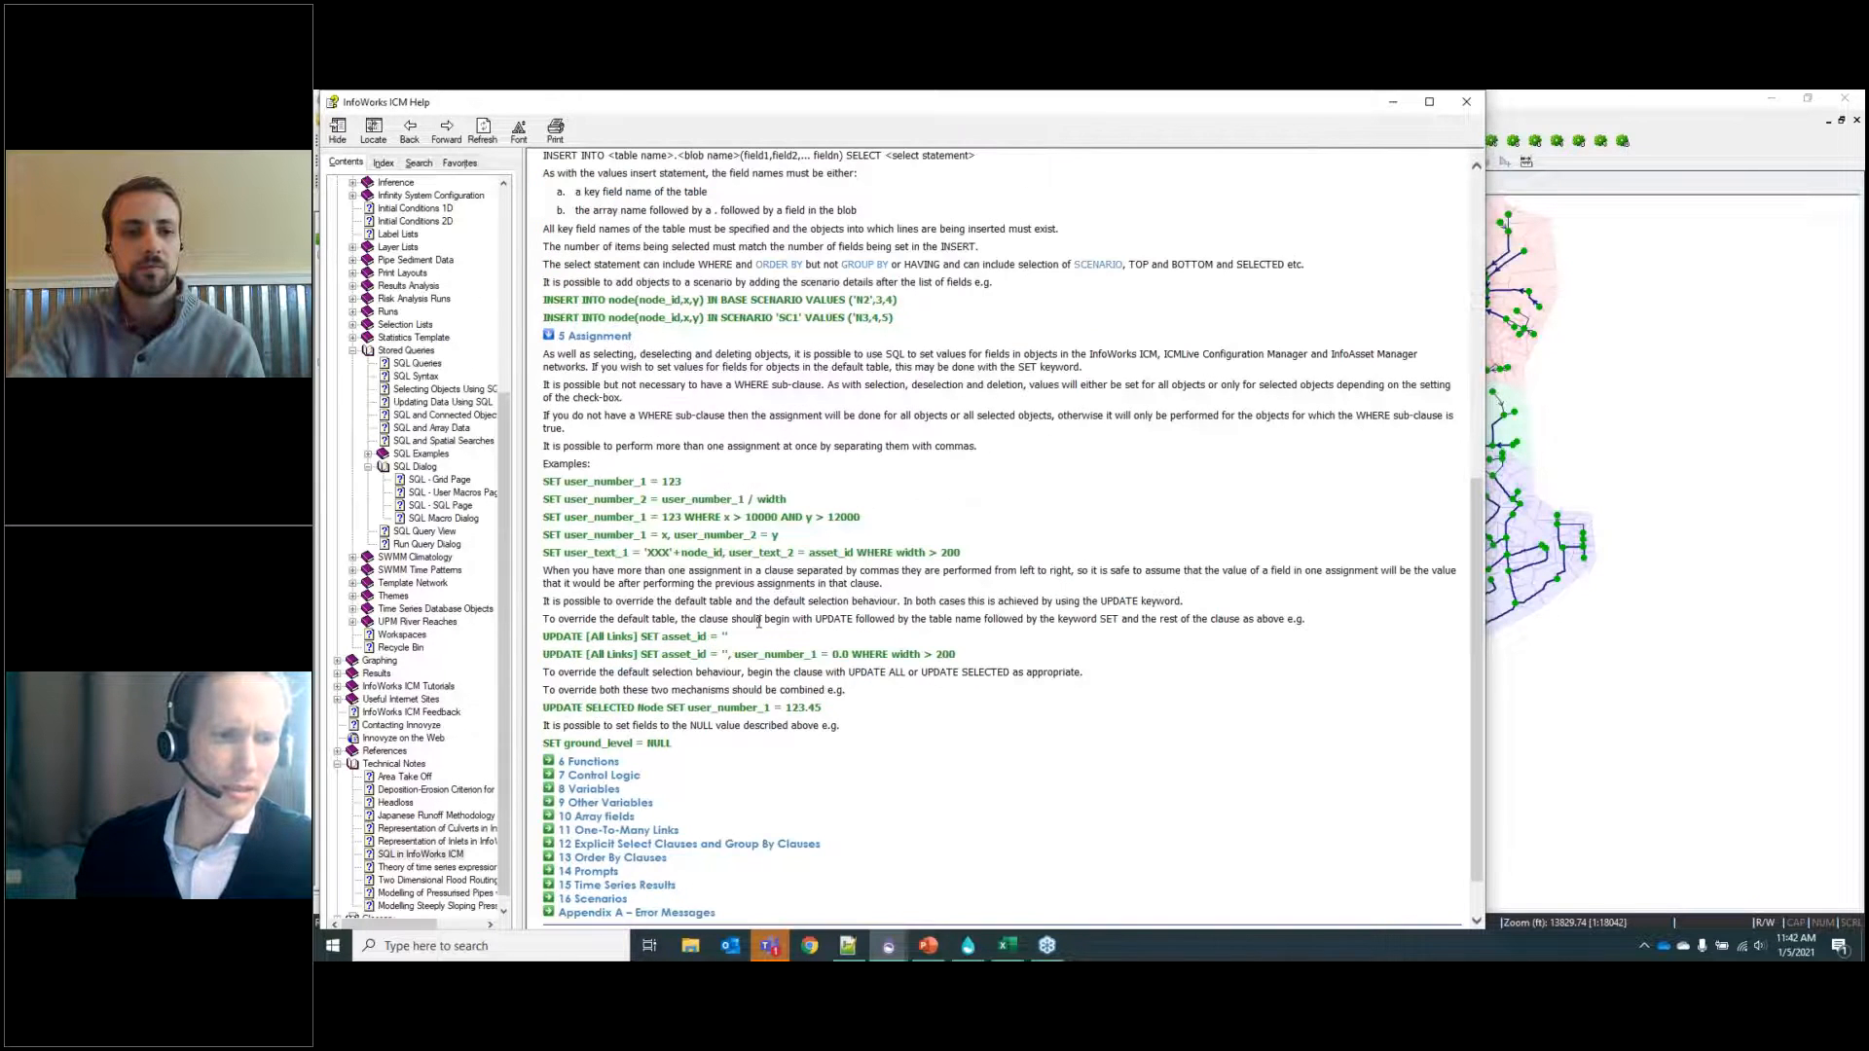
{"action": "left_click", "coordinate": [1468, 107]}
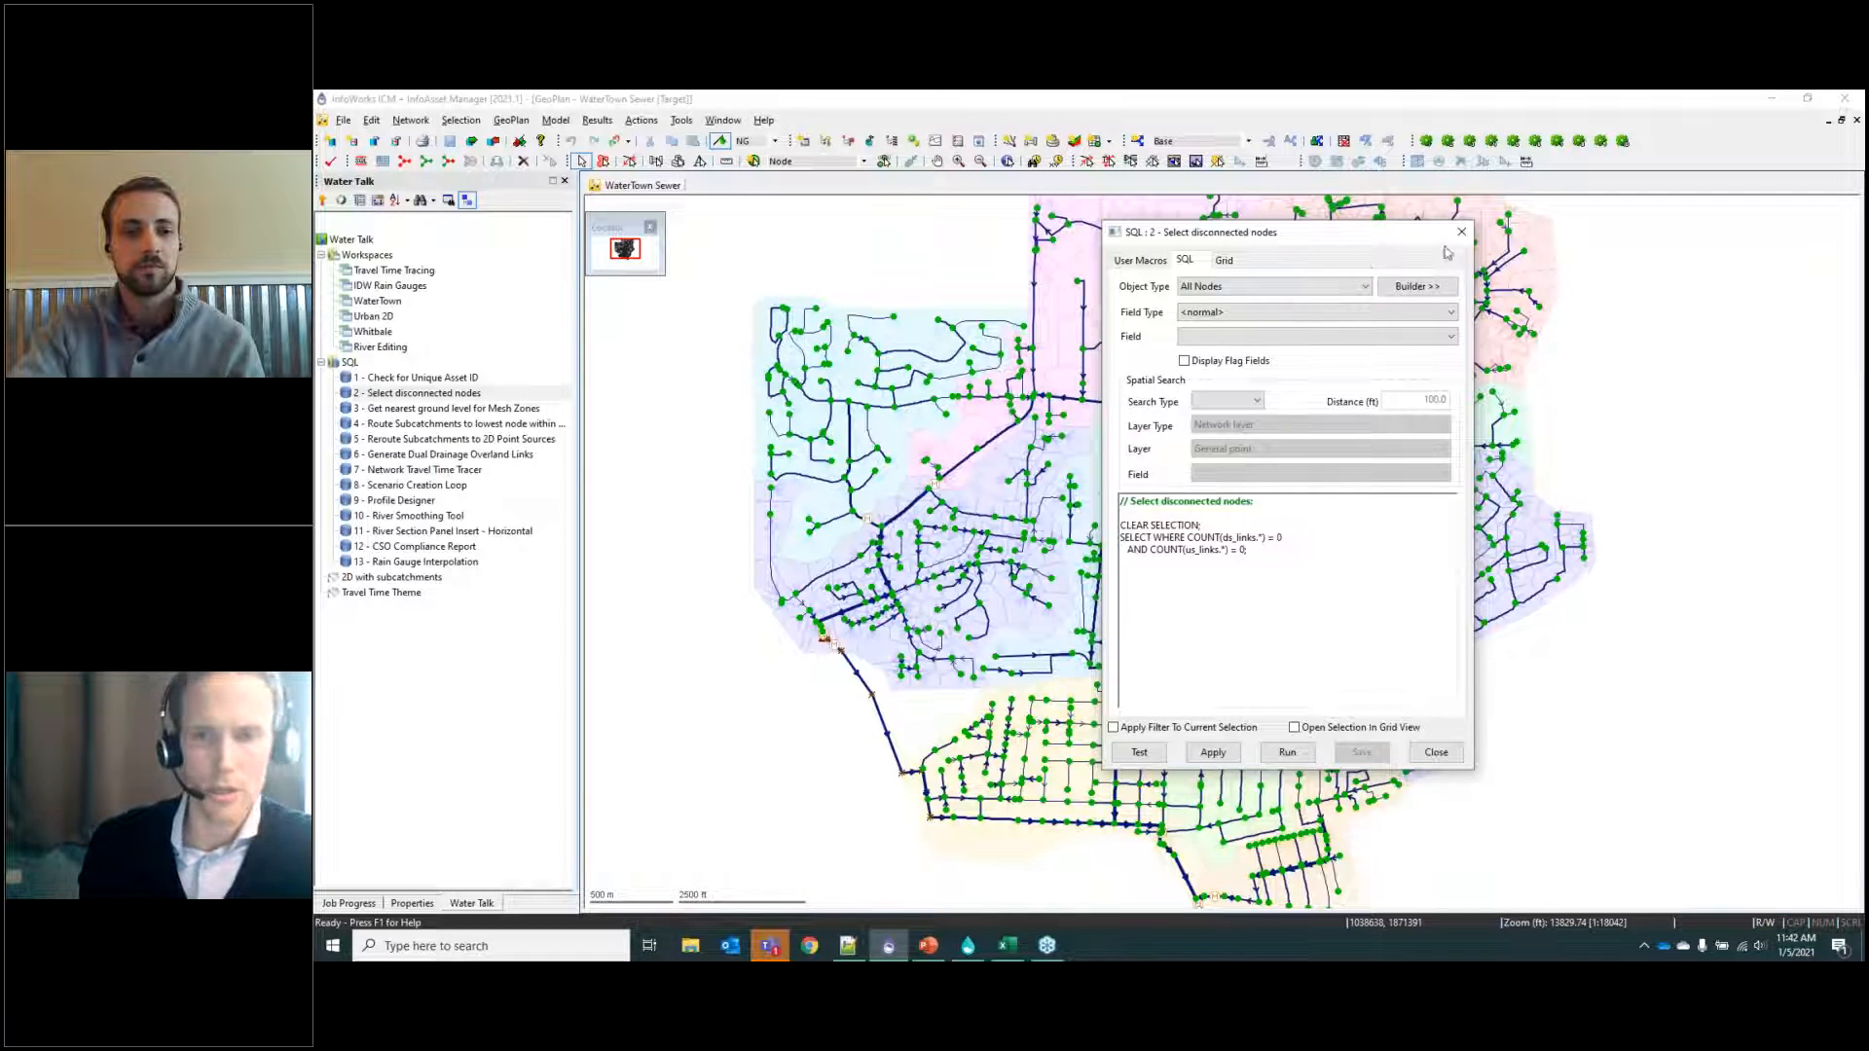
{"action": "left_click", "coordinate": [1463, 234]}
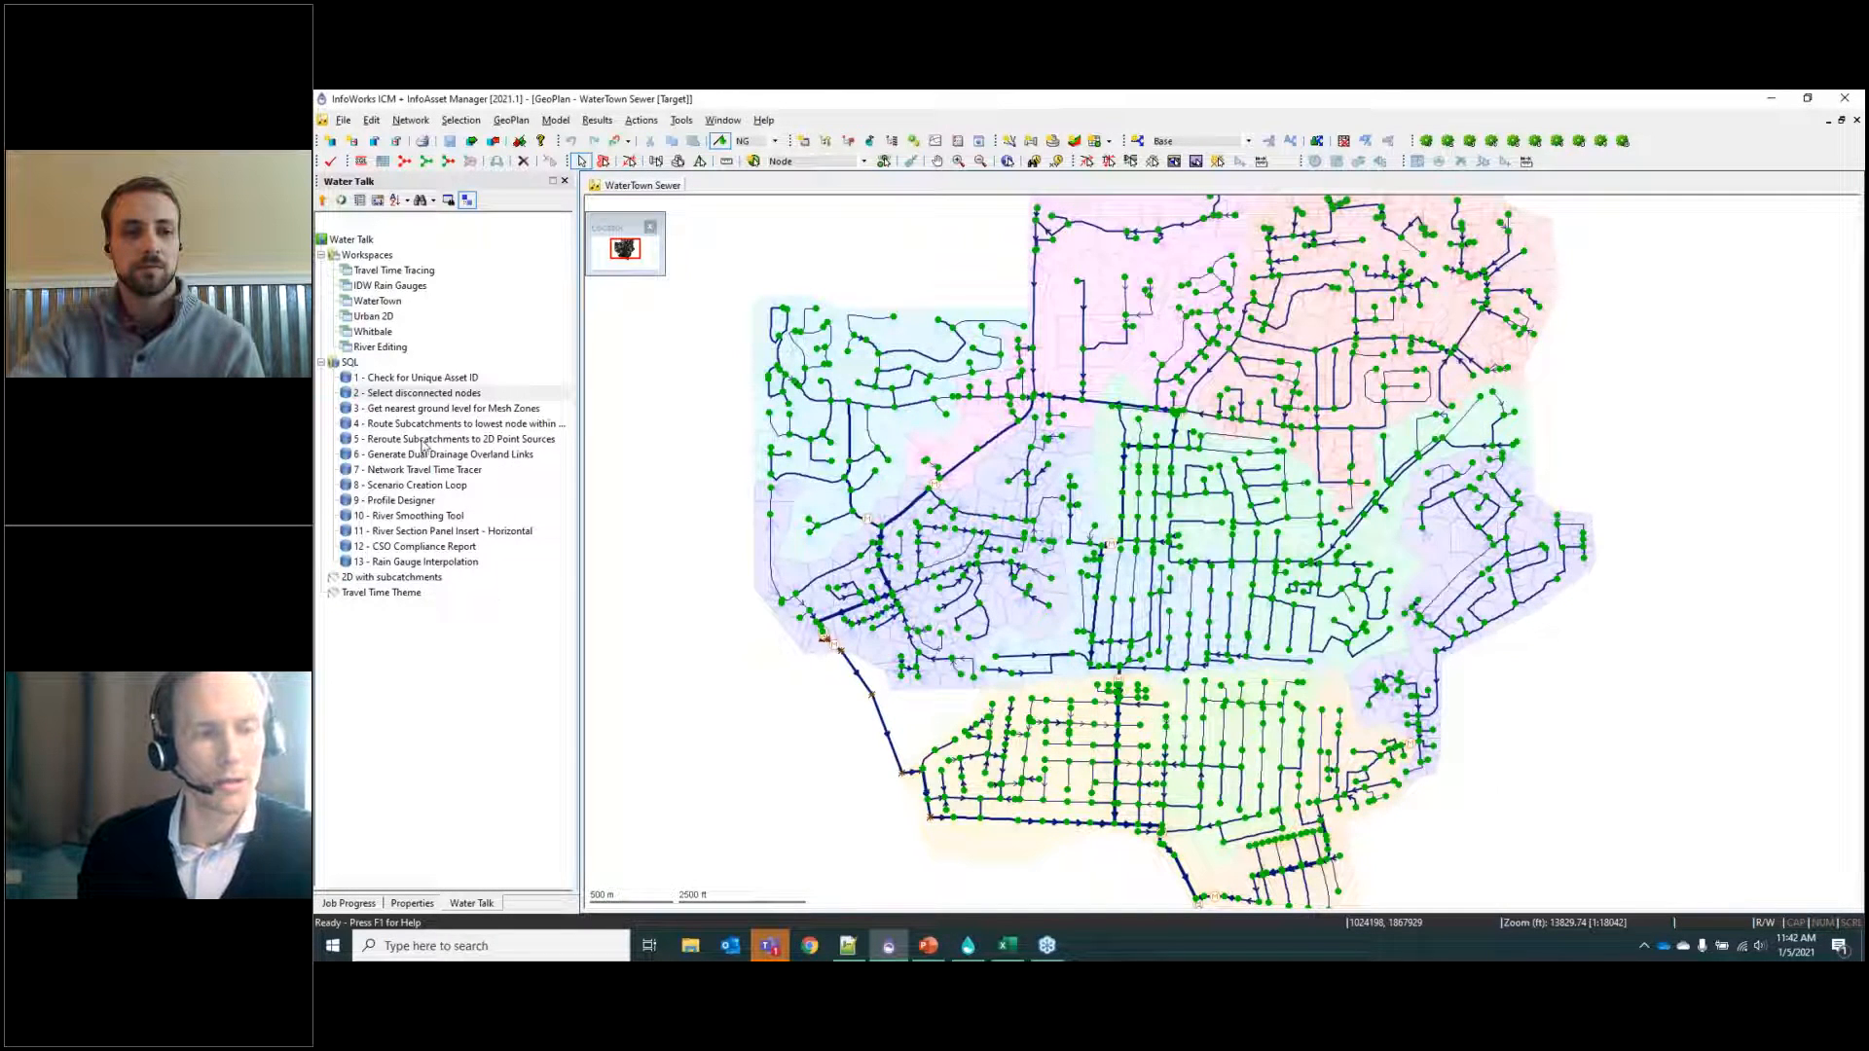
{"action": "mouse_move", "coordinate": [424, 395]}
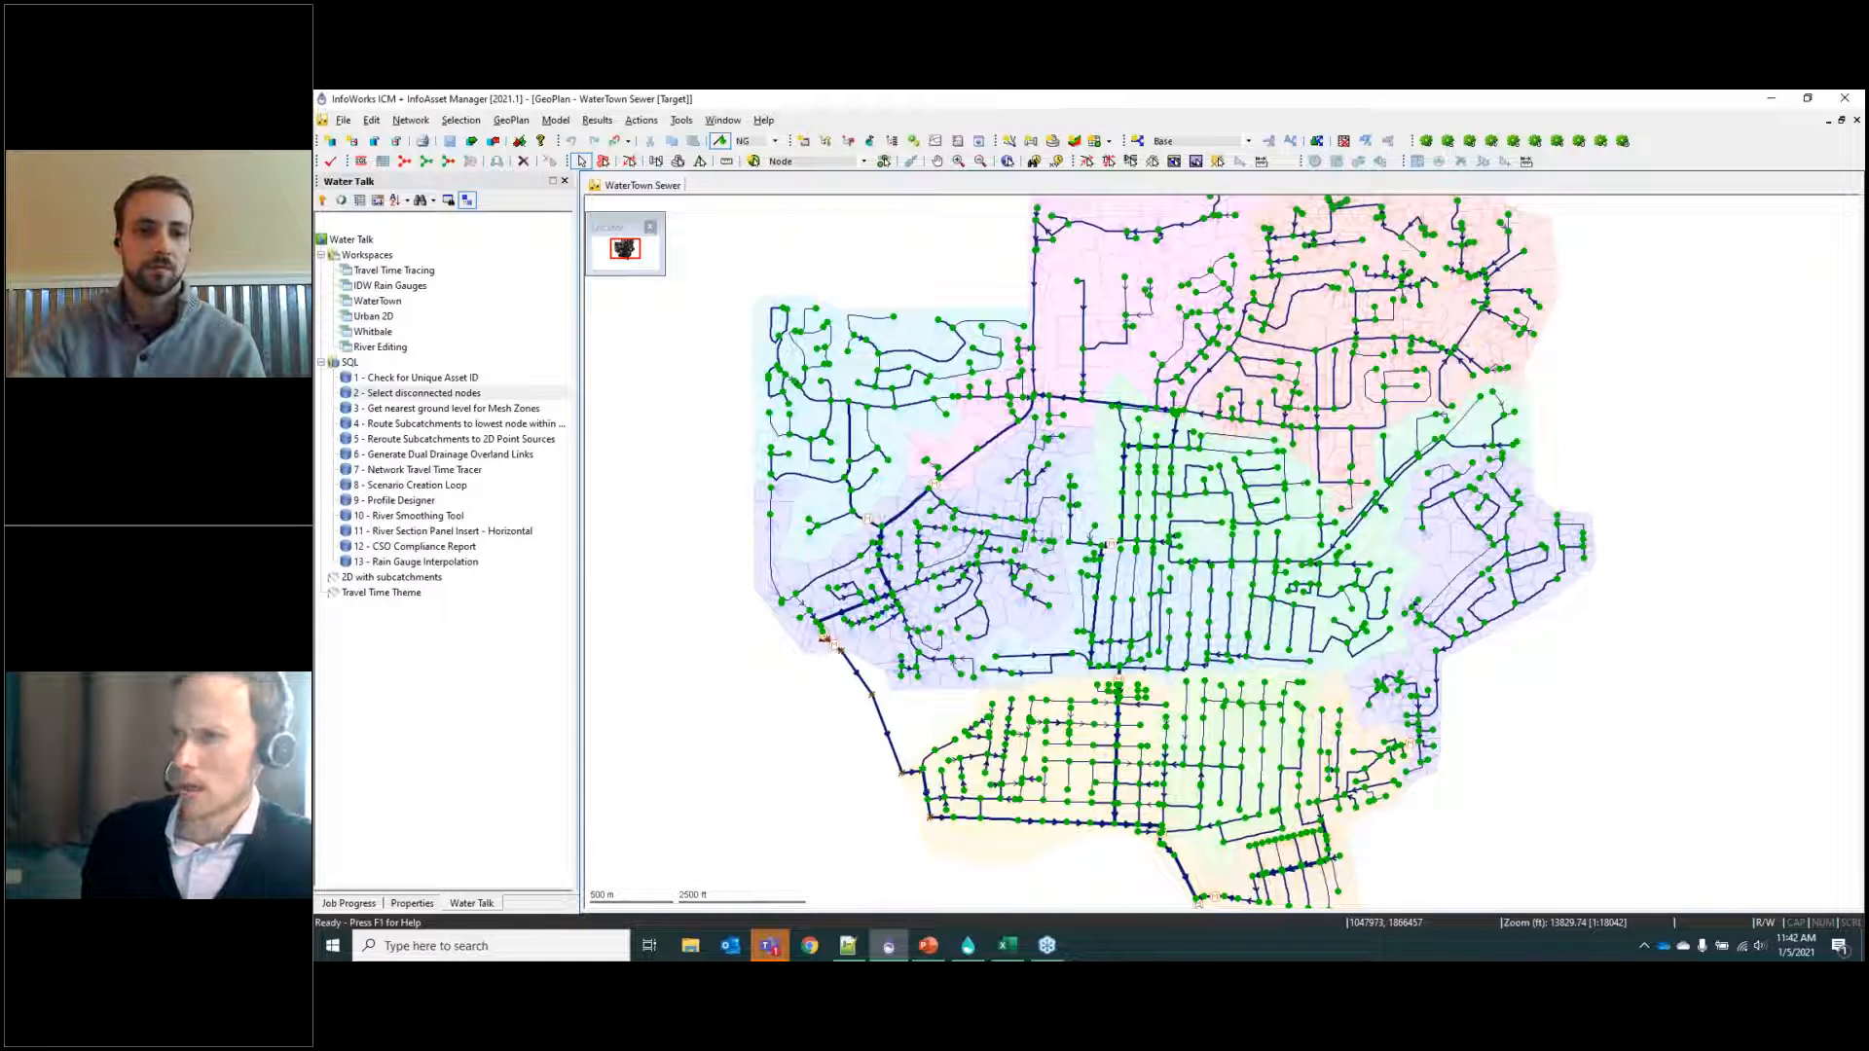
Select all network objects within an area in the northwest of WaterTown Sewer and open a blank SQL dialog beside it.
{"action": "key", "text": "alt+Tab"}
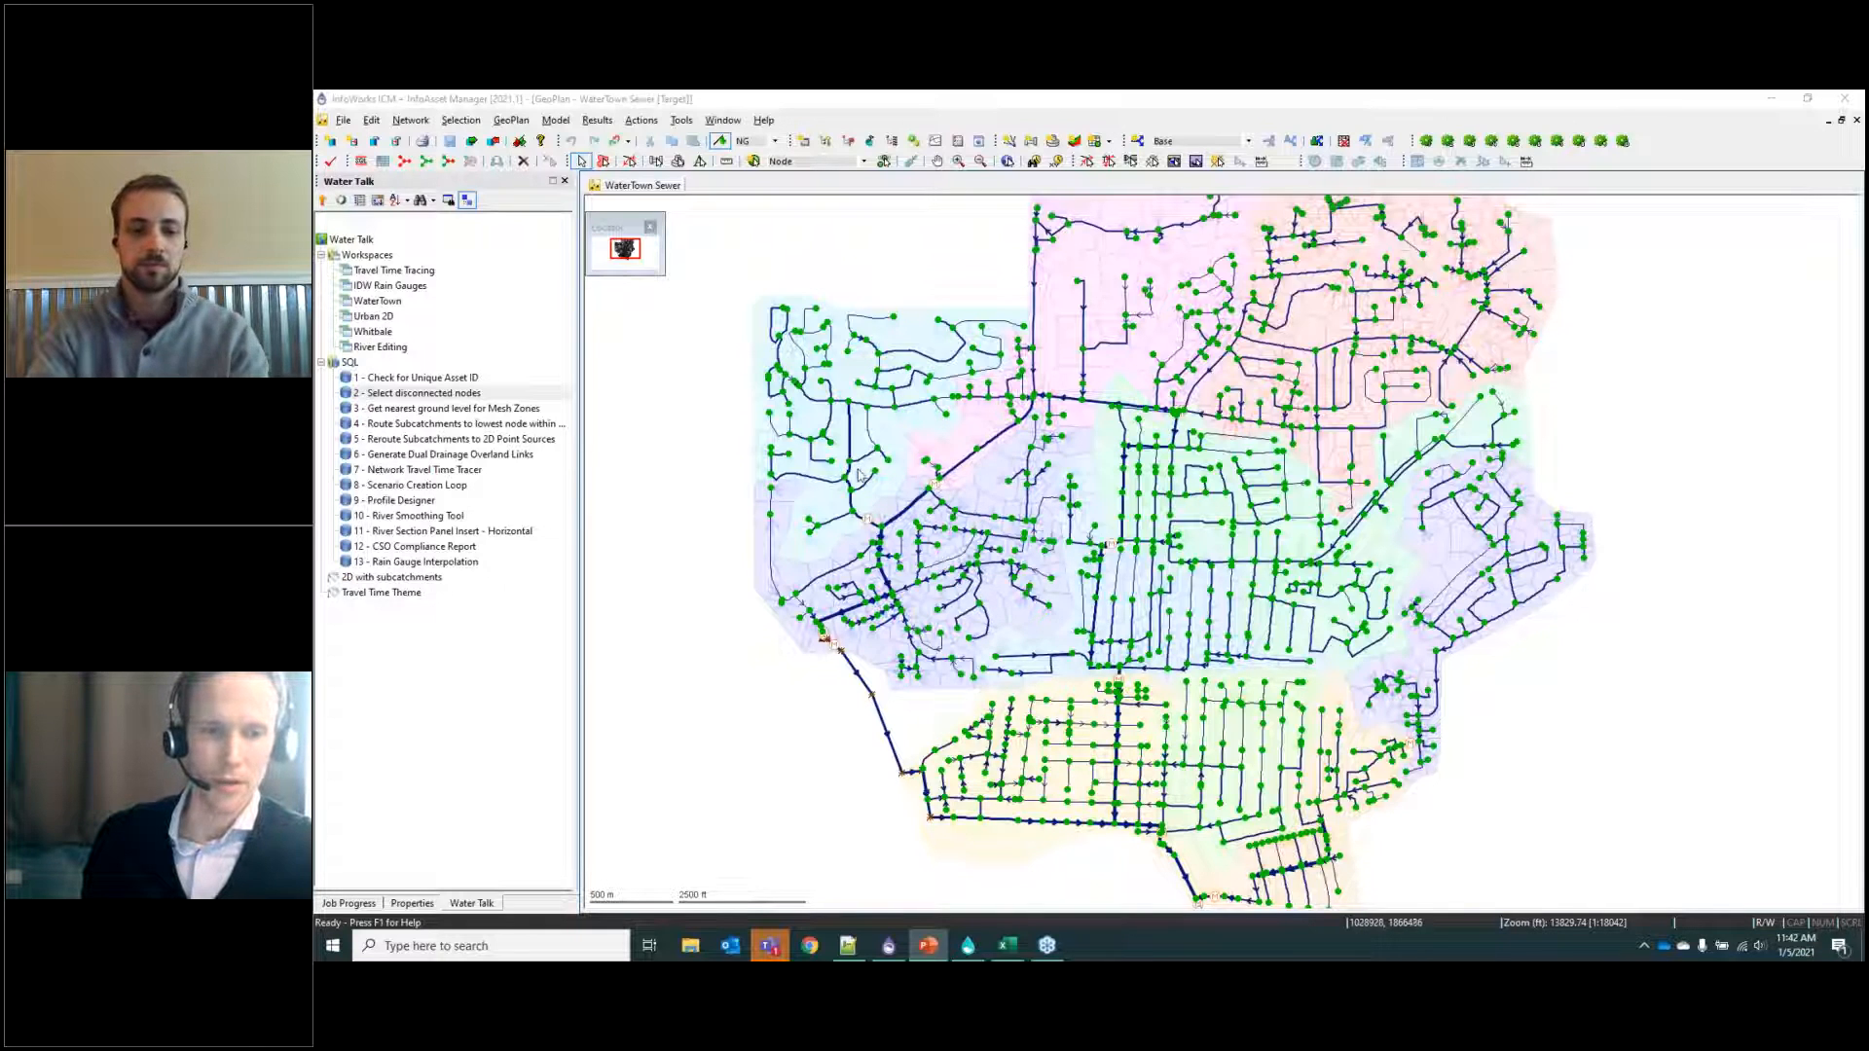
{"action": "left_click", "coordinate": [713, 343]}
{"action": "left_click", "coordinate": [951, 527]}
{"action": "left_click", "coordinate": [361, 161]}
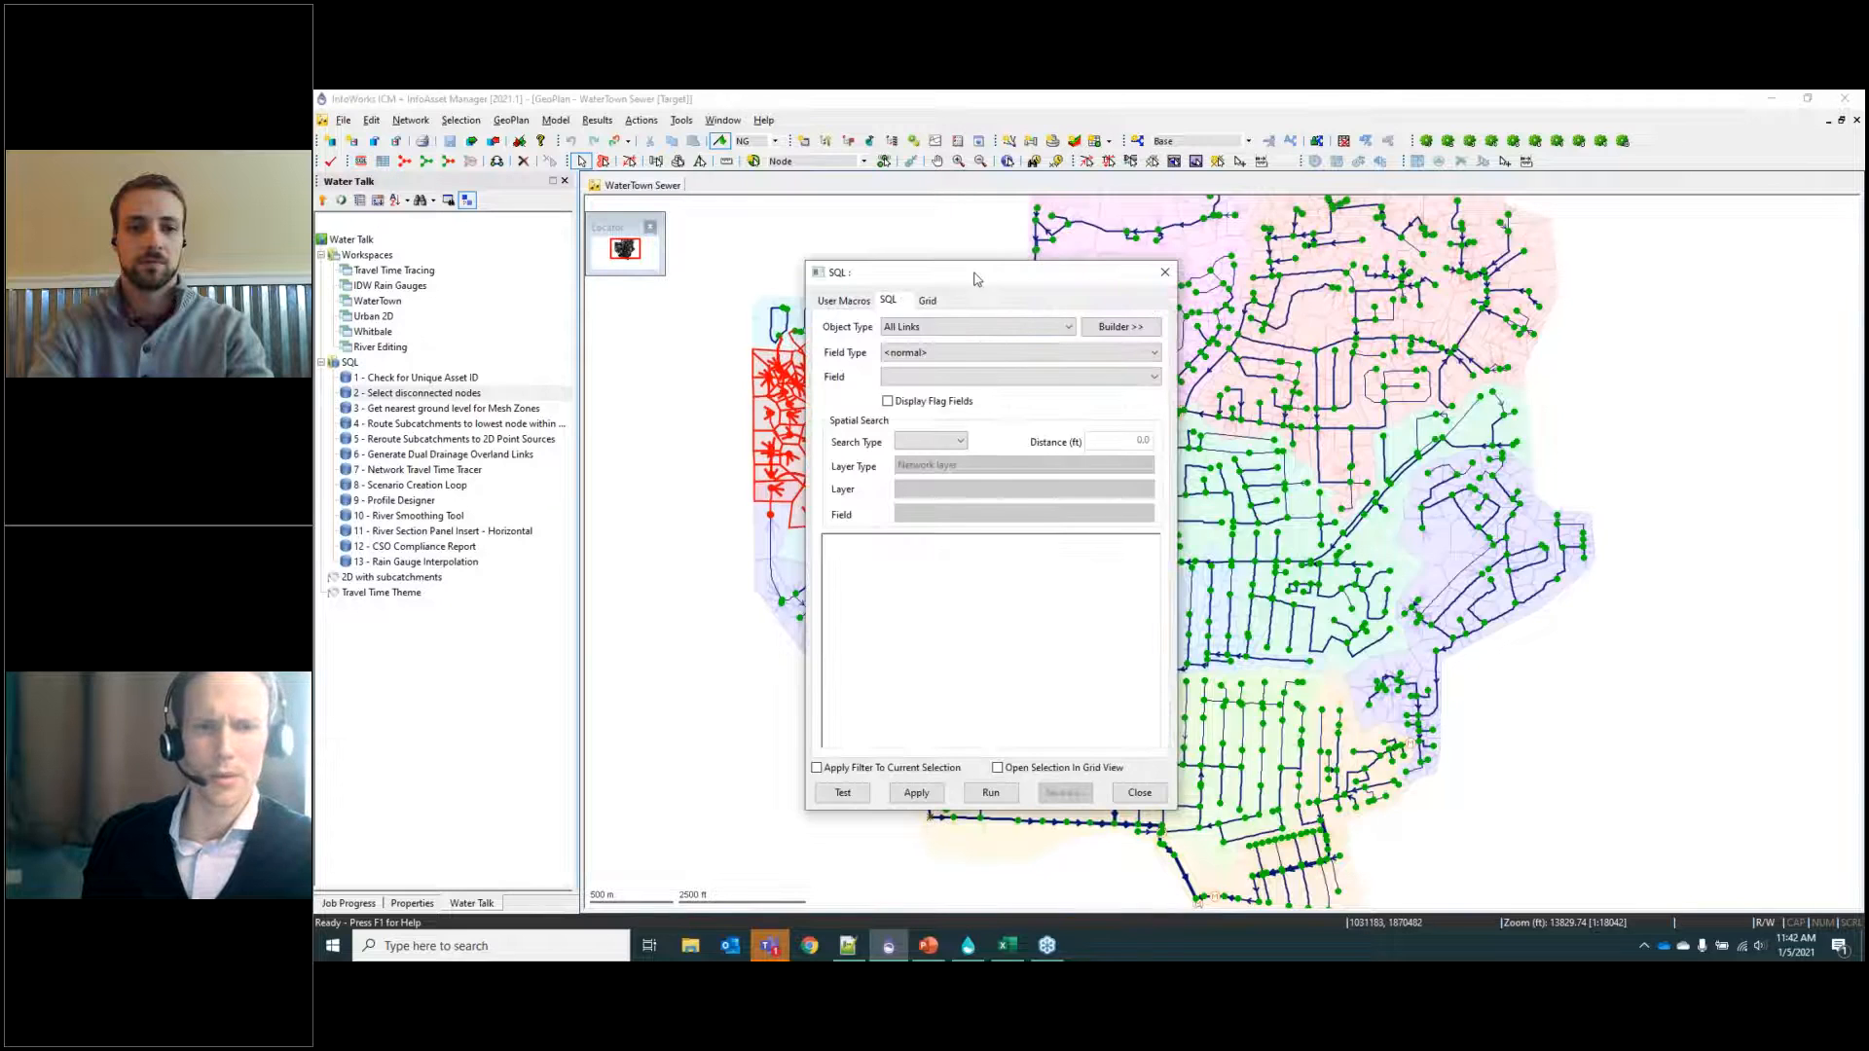
{"action": "left_click_drag", "start_coordinate": [971, 276], "coordinate": [1585, 278]}
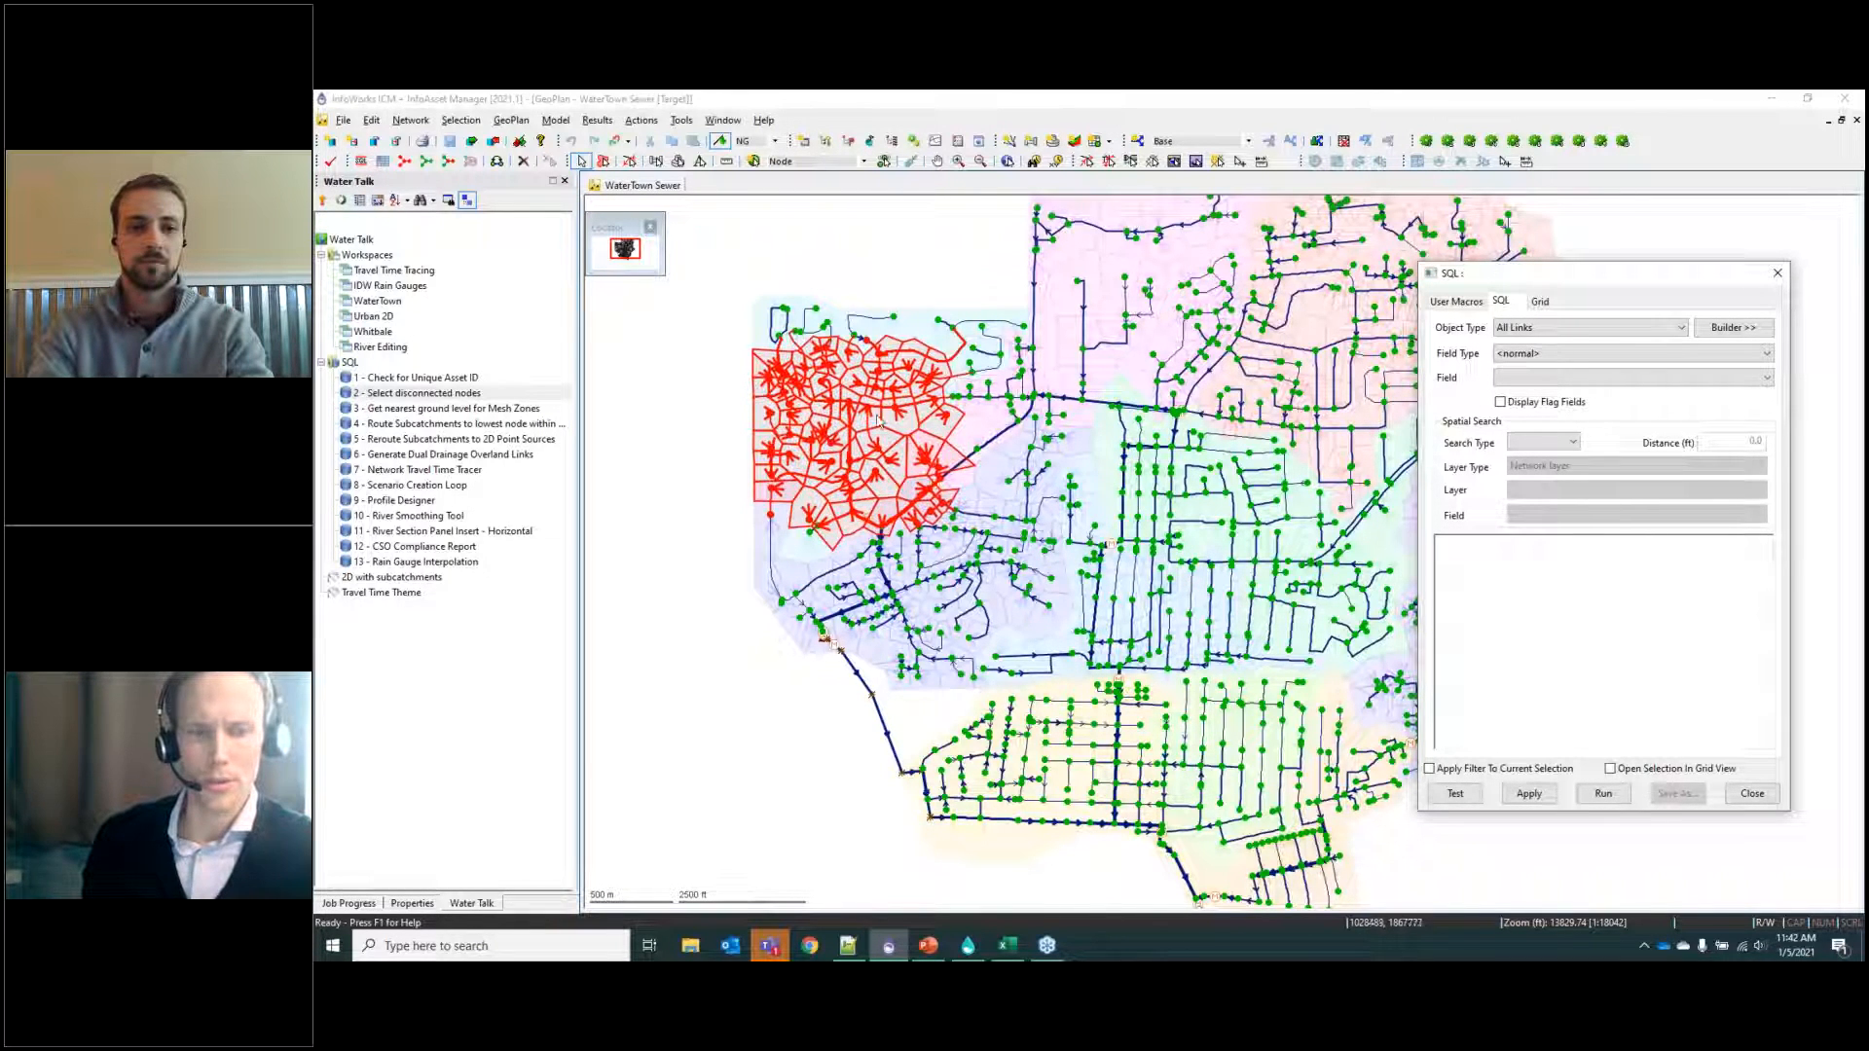
{"action": "scroll", "coordinate": [816, 452], "scroll_direction": "up", "scroll_amount": 2}
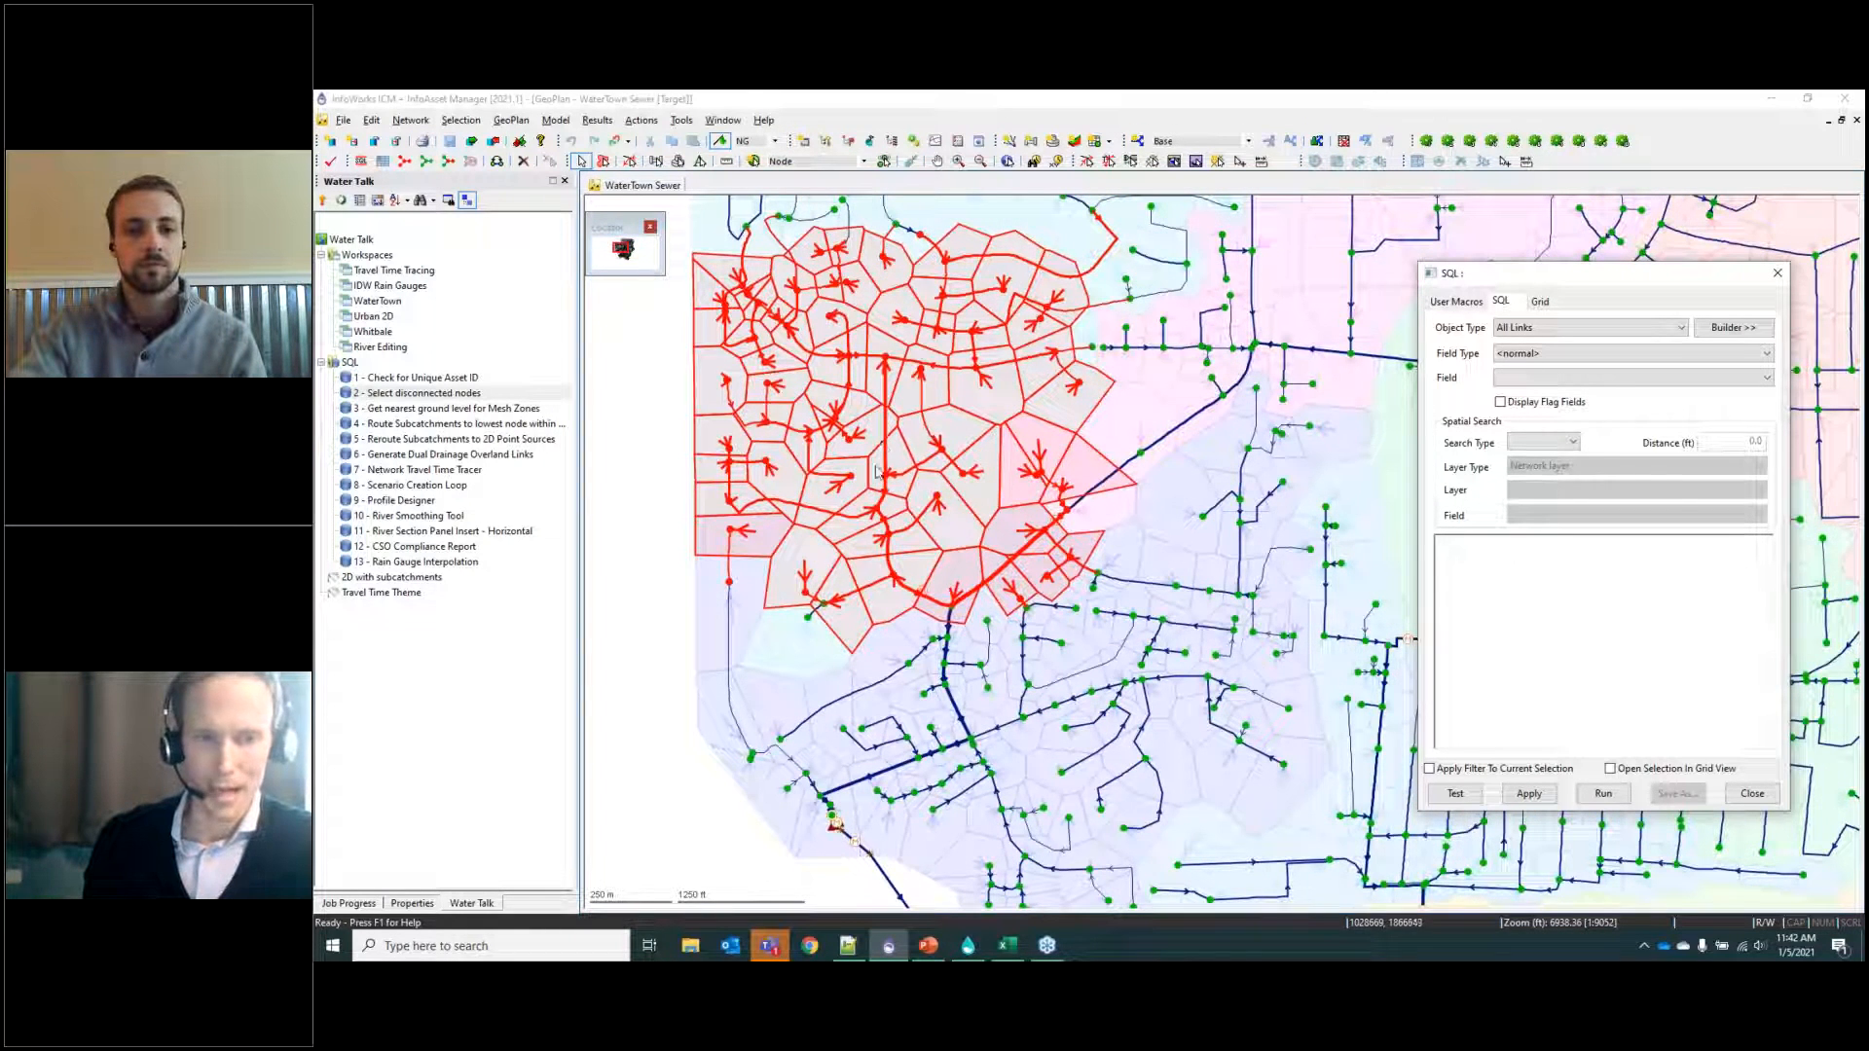
Replace the area selection with the chain of connected conduits curving up to the main line in the northwest.
{"action": "left_click", "coordinate": [865, 186]}
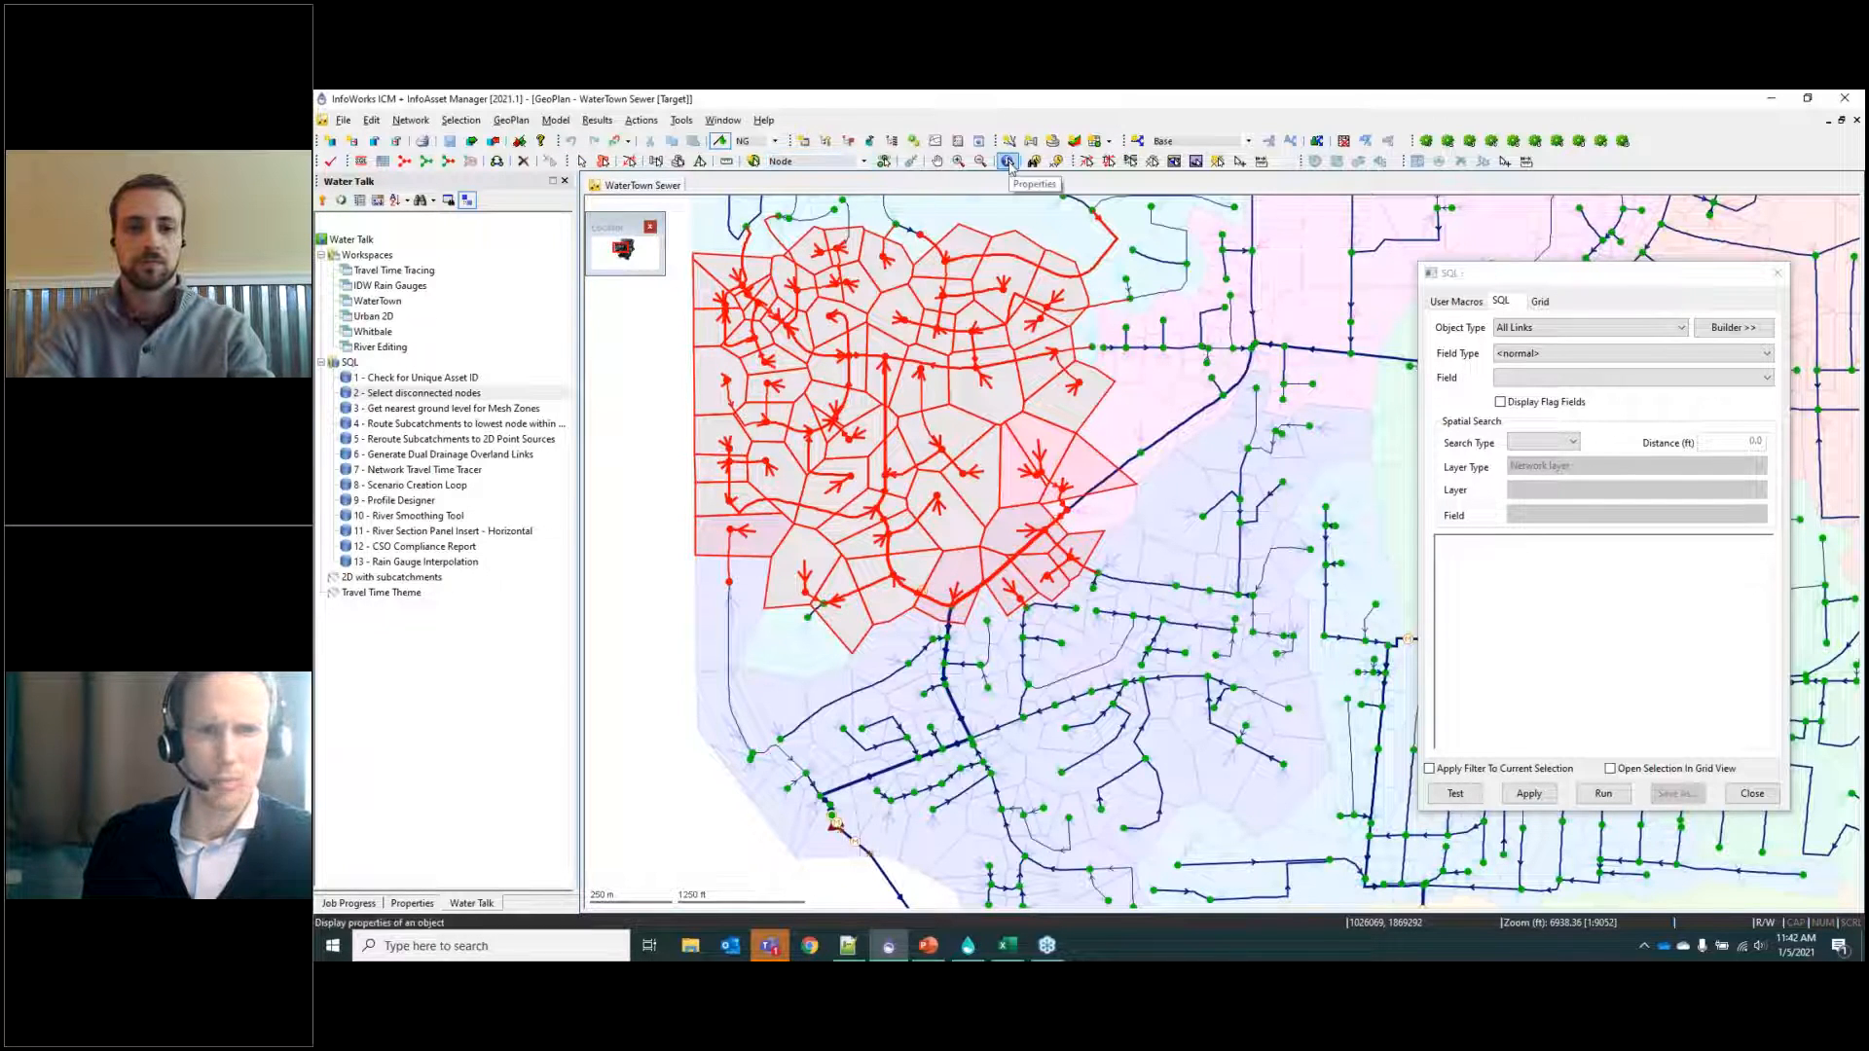
{"action": "left_click", "coordinate": [582, 161]}
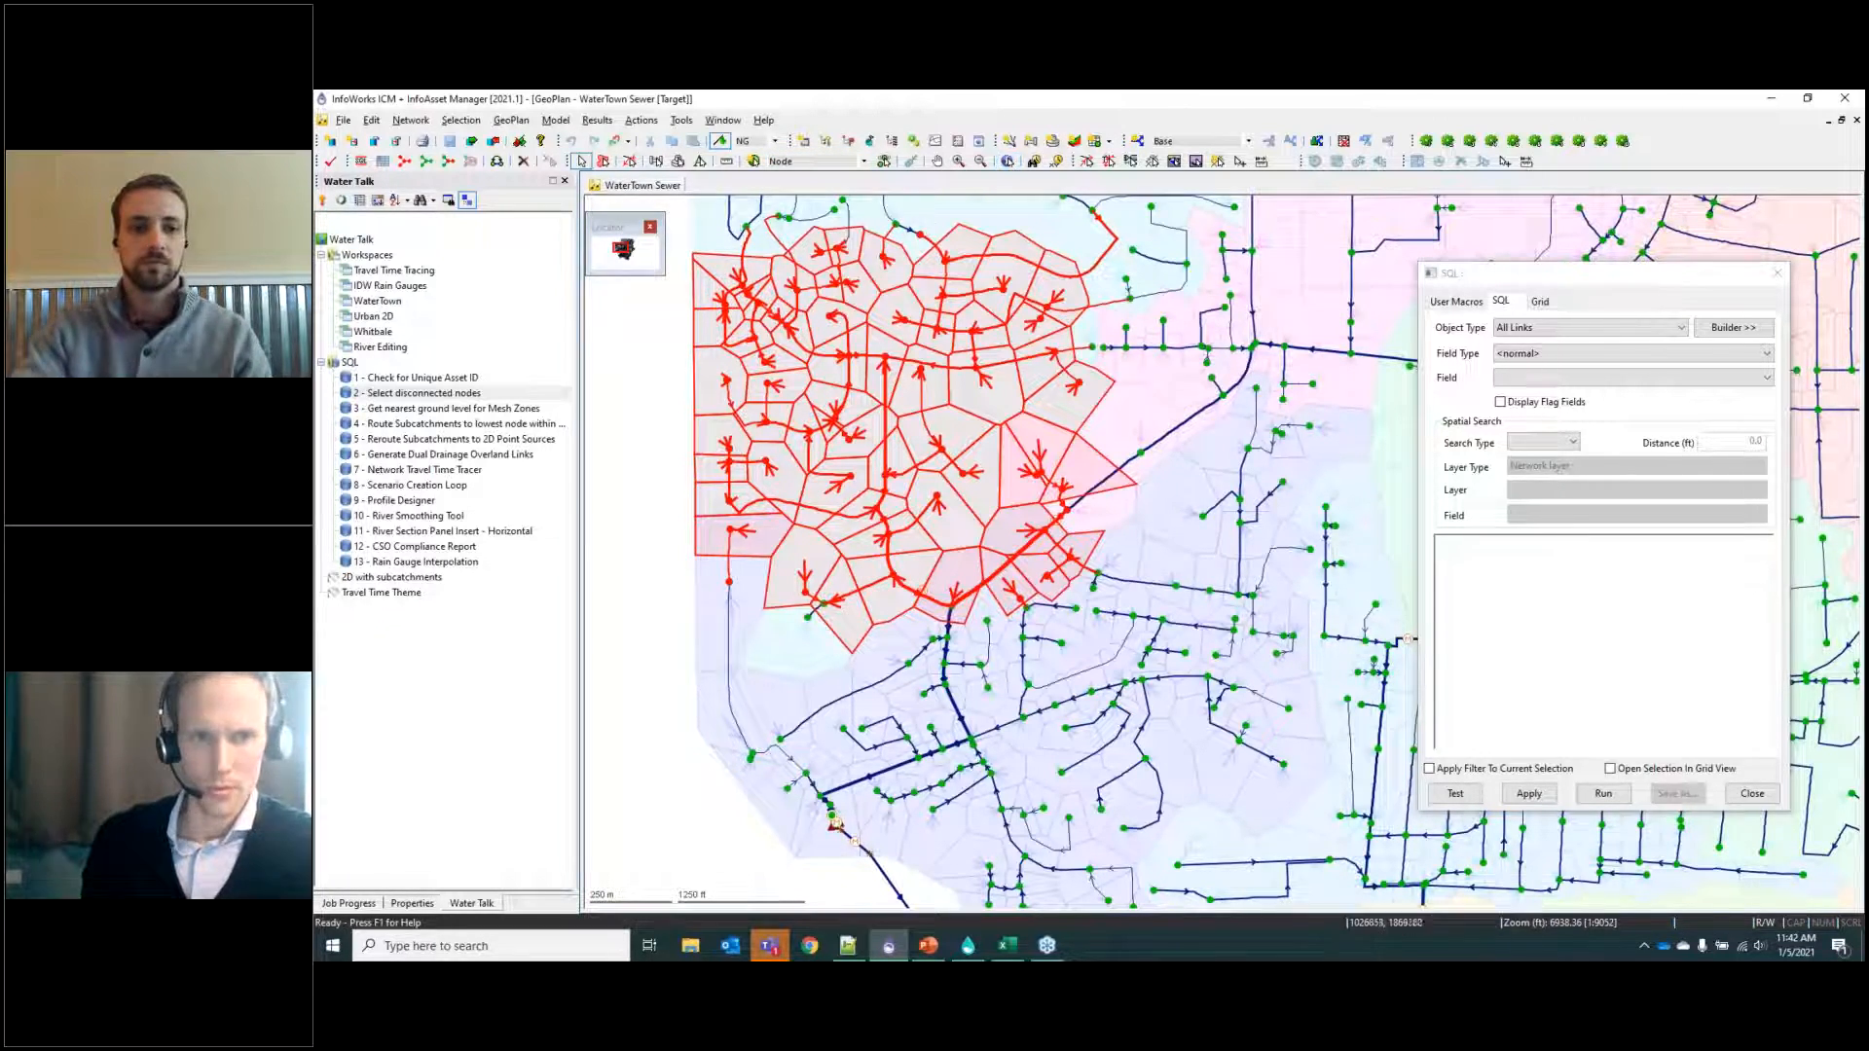
{"action": "left_click", "coordinate": [768, 452]}
{"action": "left_click", "coordinate": [787, 428]}
{"action": "left_click", "coordinate": [847, 389], "text": "ctrl"}
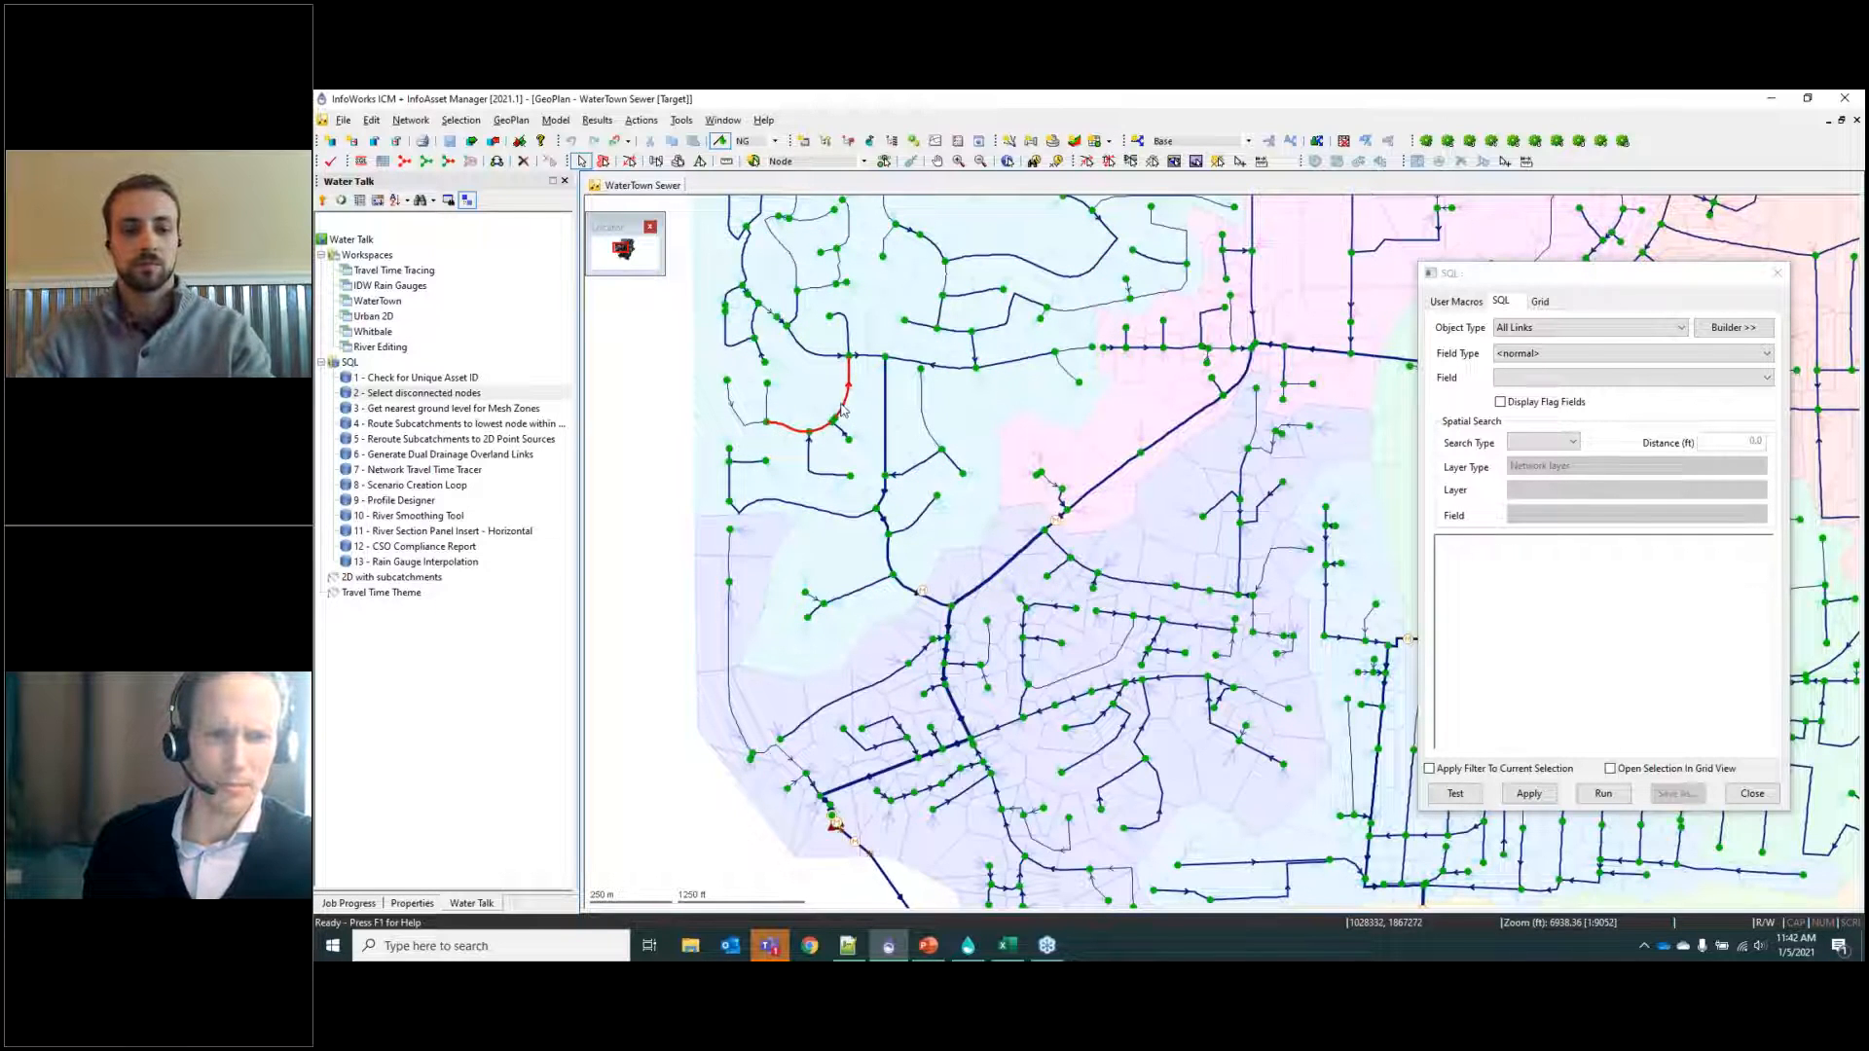
{"action": "left_click", "coordinate": [867, 358], "text": "ctrl"}
{"action": "left_click", "coordinate": [1252, 417]}
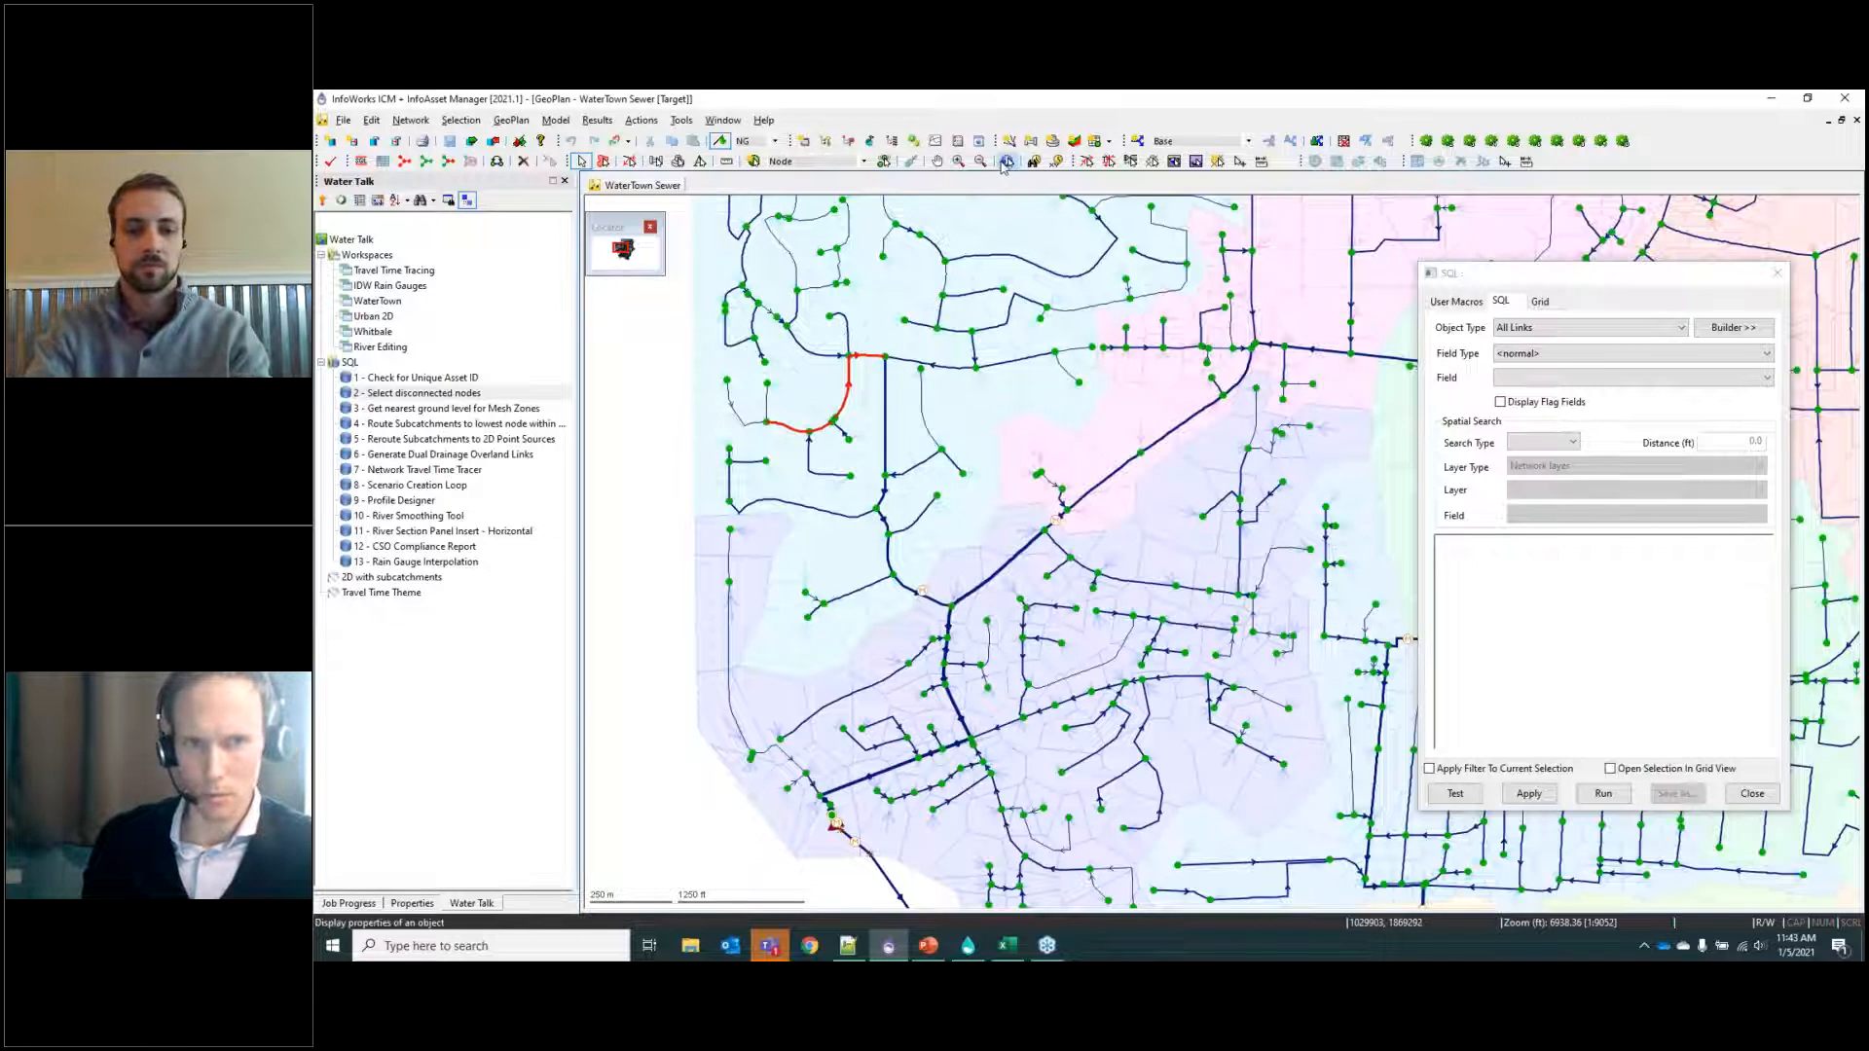
Inspect the properties of conduit N08-010.1 and manhole N09-031, and select the conduits and subcatchment around that manhole.
{"action": "double_click", "coordinate": [849, 402]}
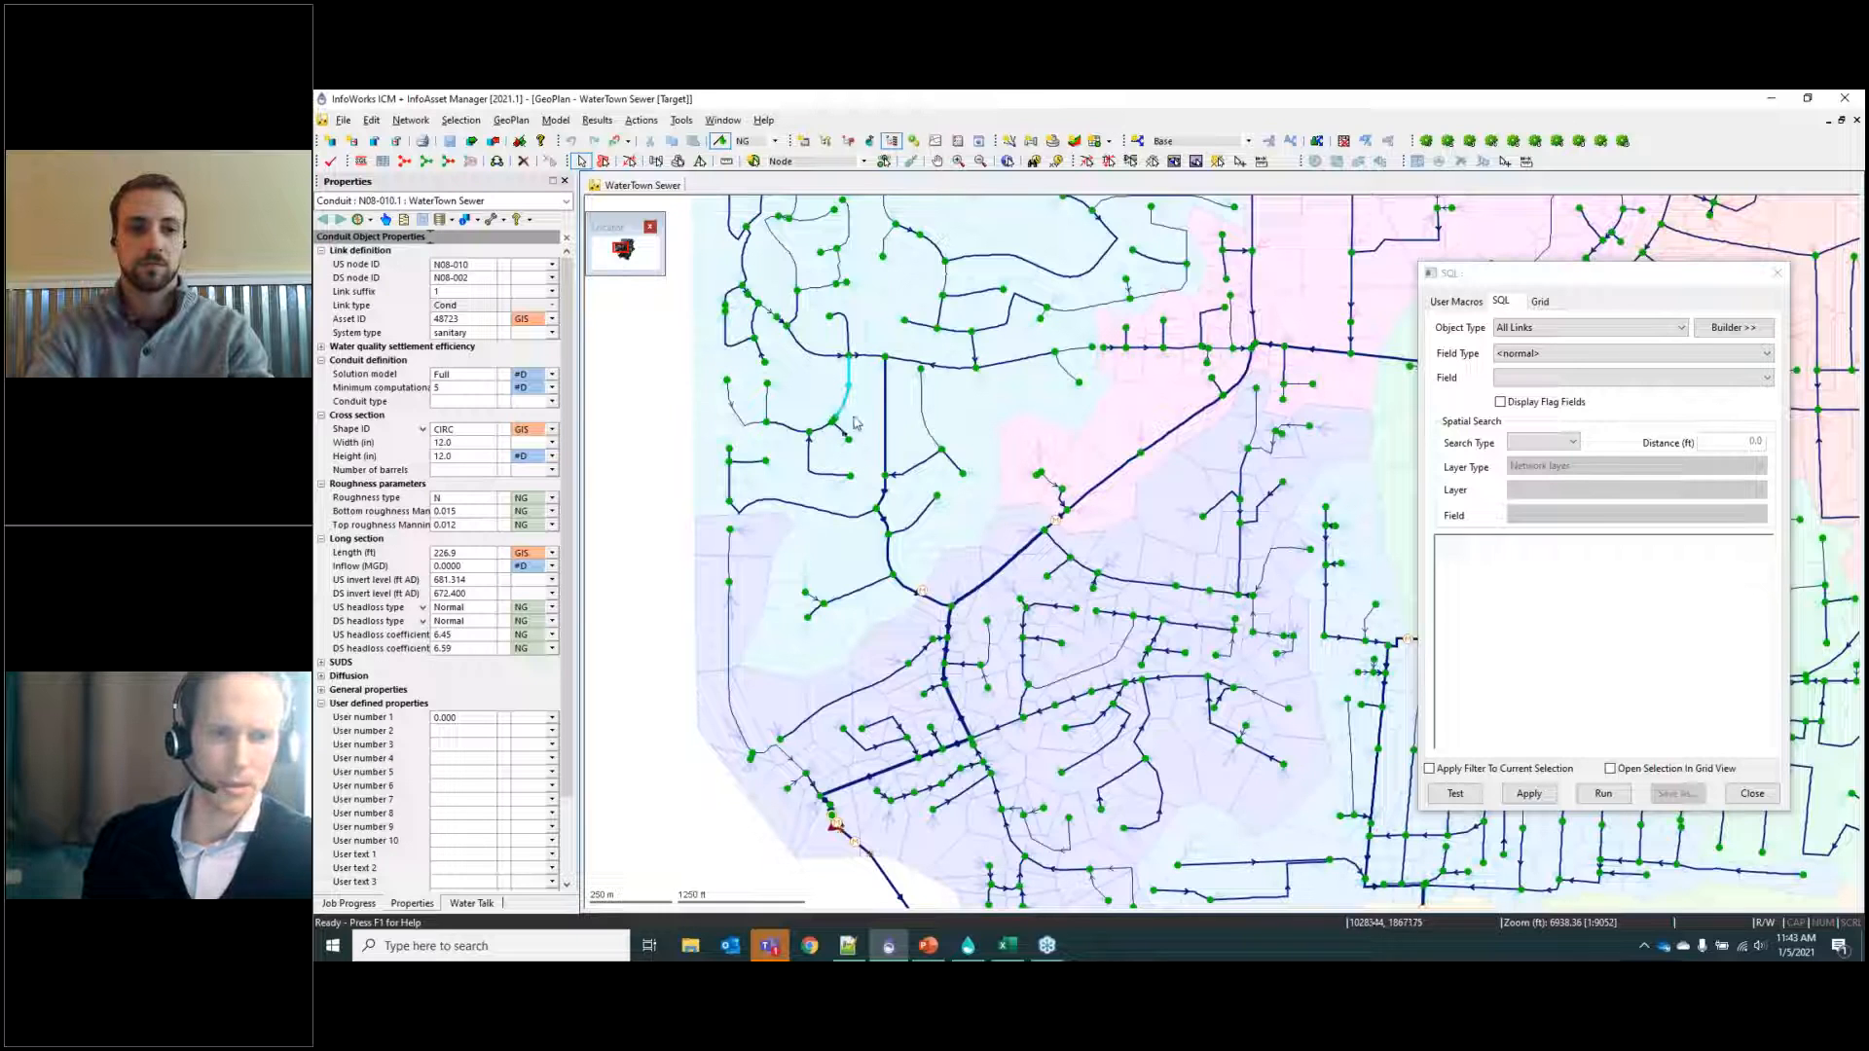
{"action": "double_click", "coordinate": [887, 478]}
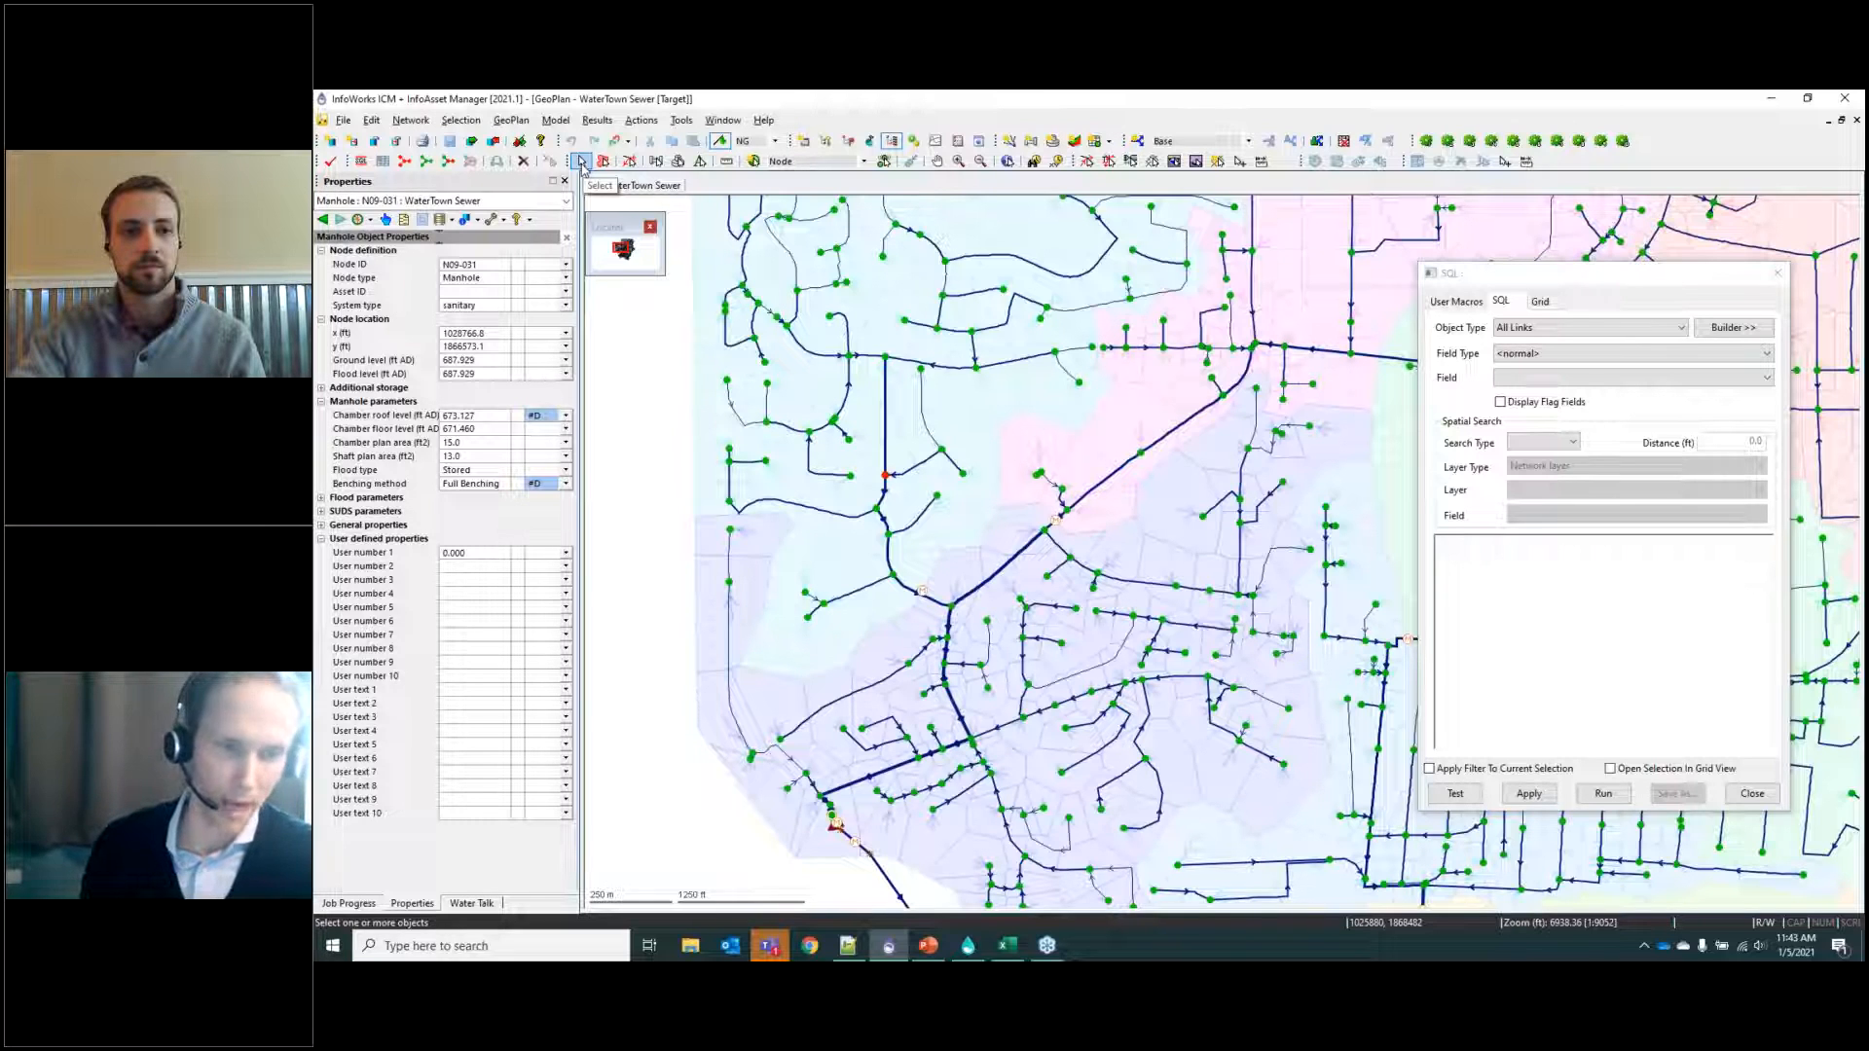
{"action": "left_click", "coordinate": [885, 458]}
{"action": "left_click", "coordinate": [853, 517], "text": "ctrl"}
{"action": "left_click", "coordinate": [835, 522], "text": "ctrl"}
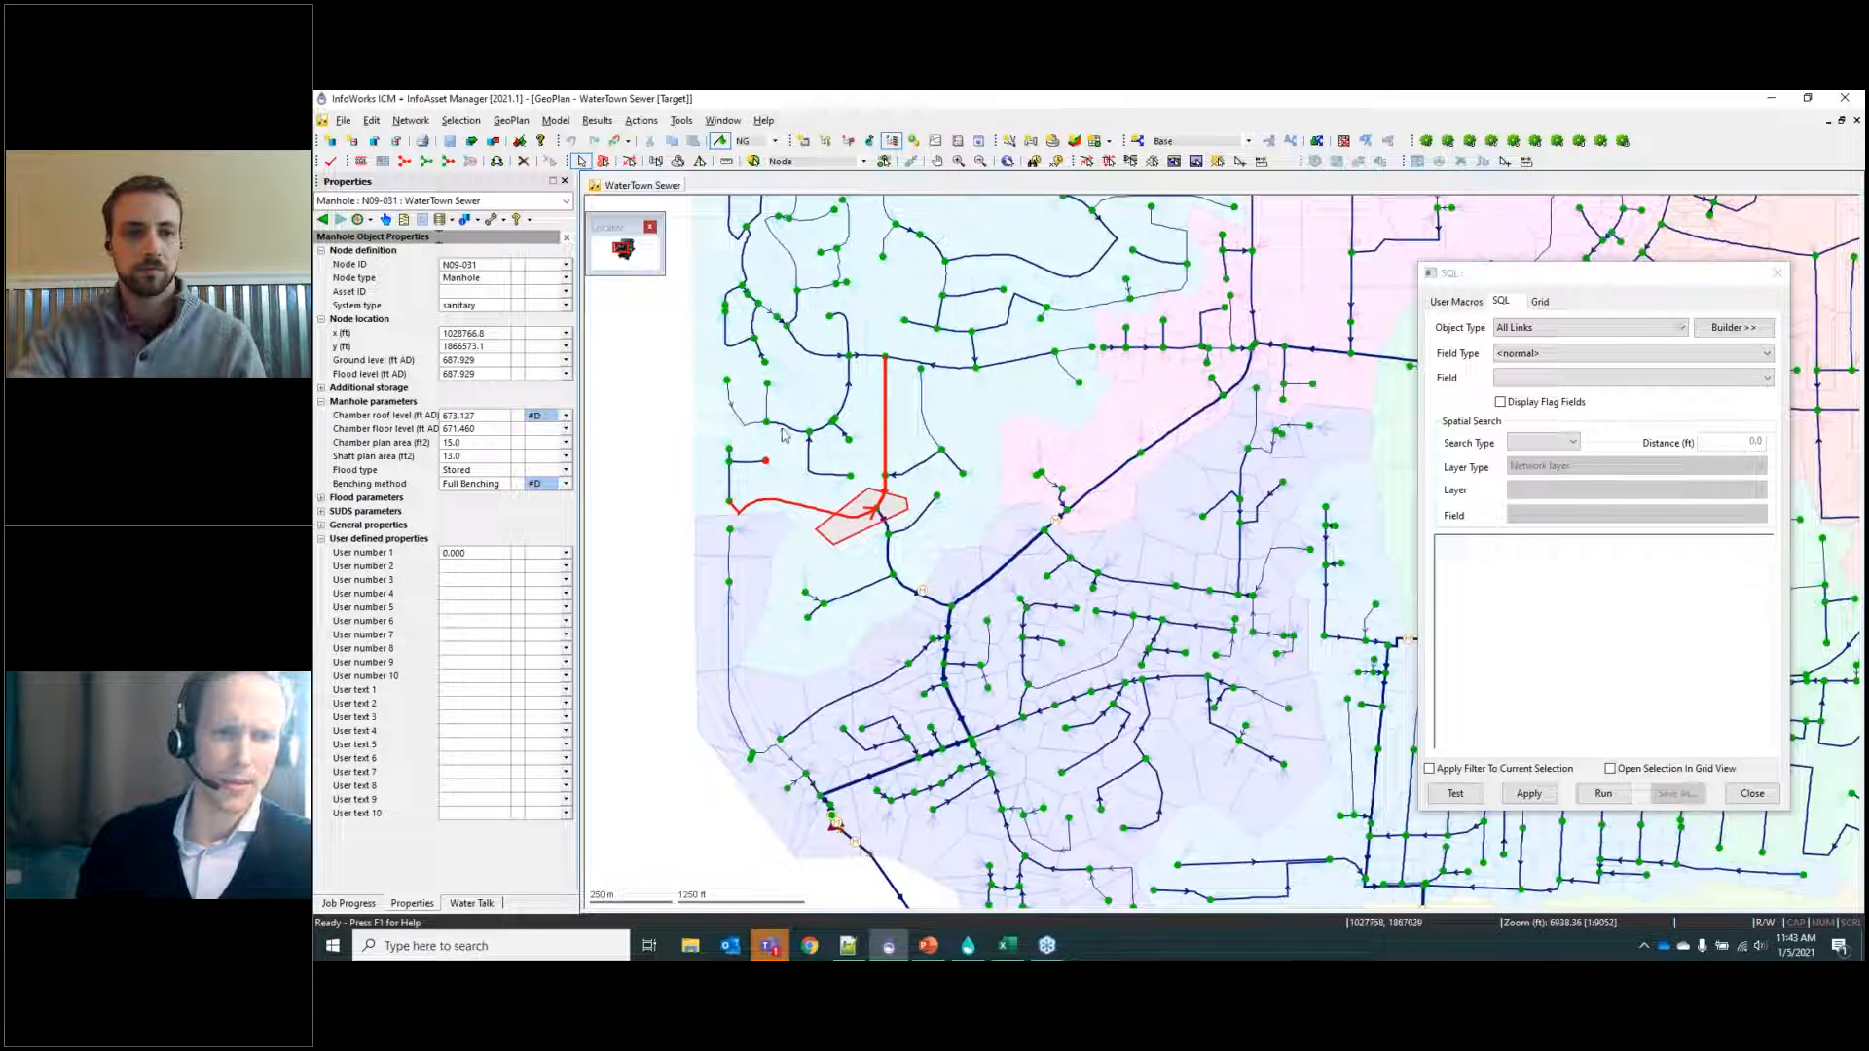
View the properties of conduits N09-026 to N09-031 and N09-021 to N09-026 and manhole N09-058, adding northern conduits to the selection.
{"action": "key", "text": "p"}
{"action": "left_click", "coordinate": [887, 434]}
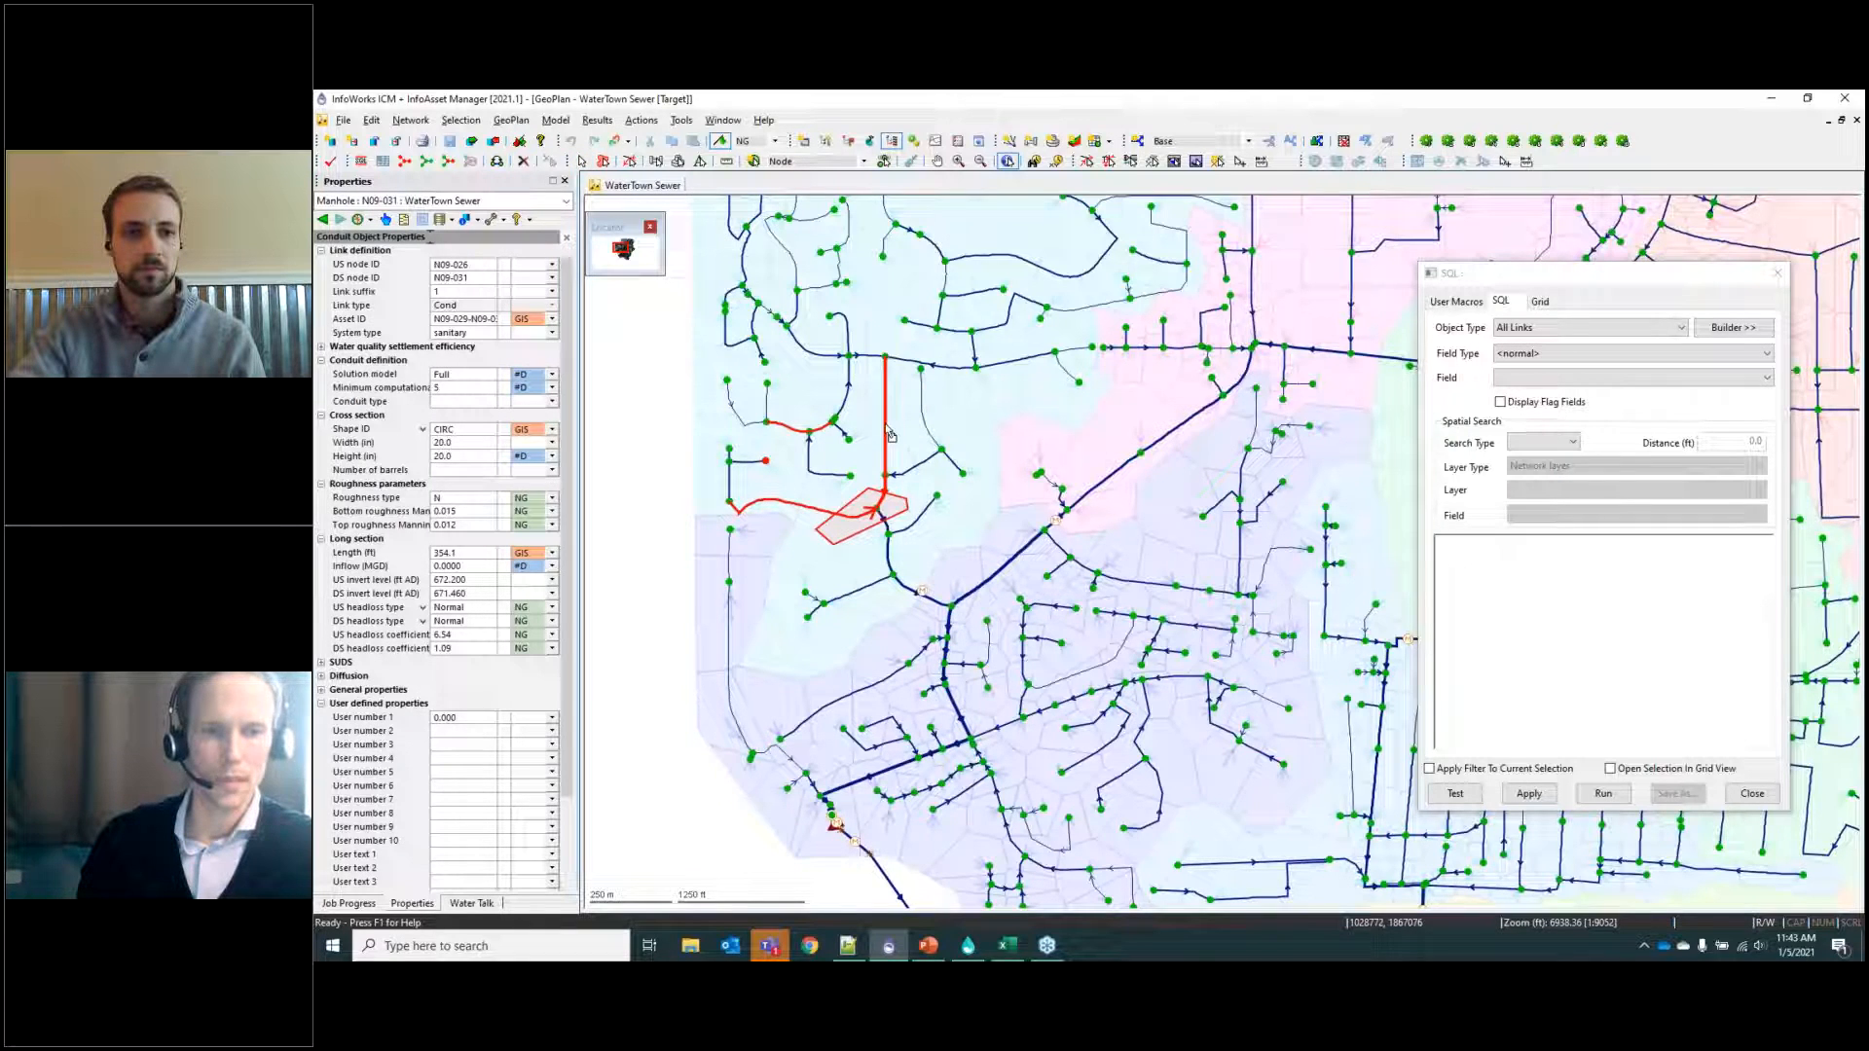
{"action": "left_click", "coordinate": [910, 361]}
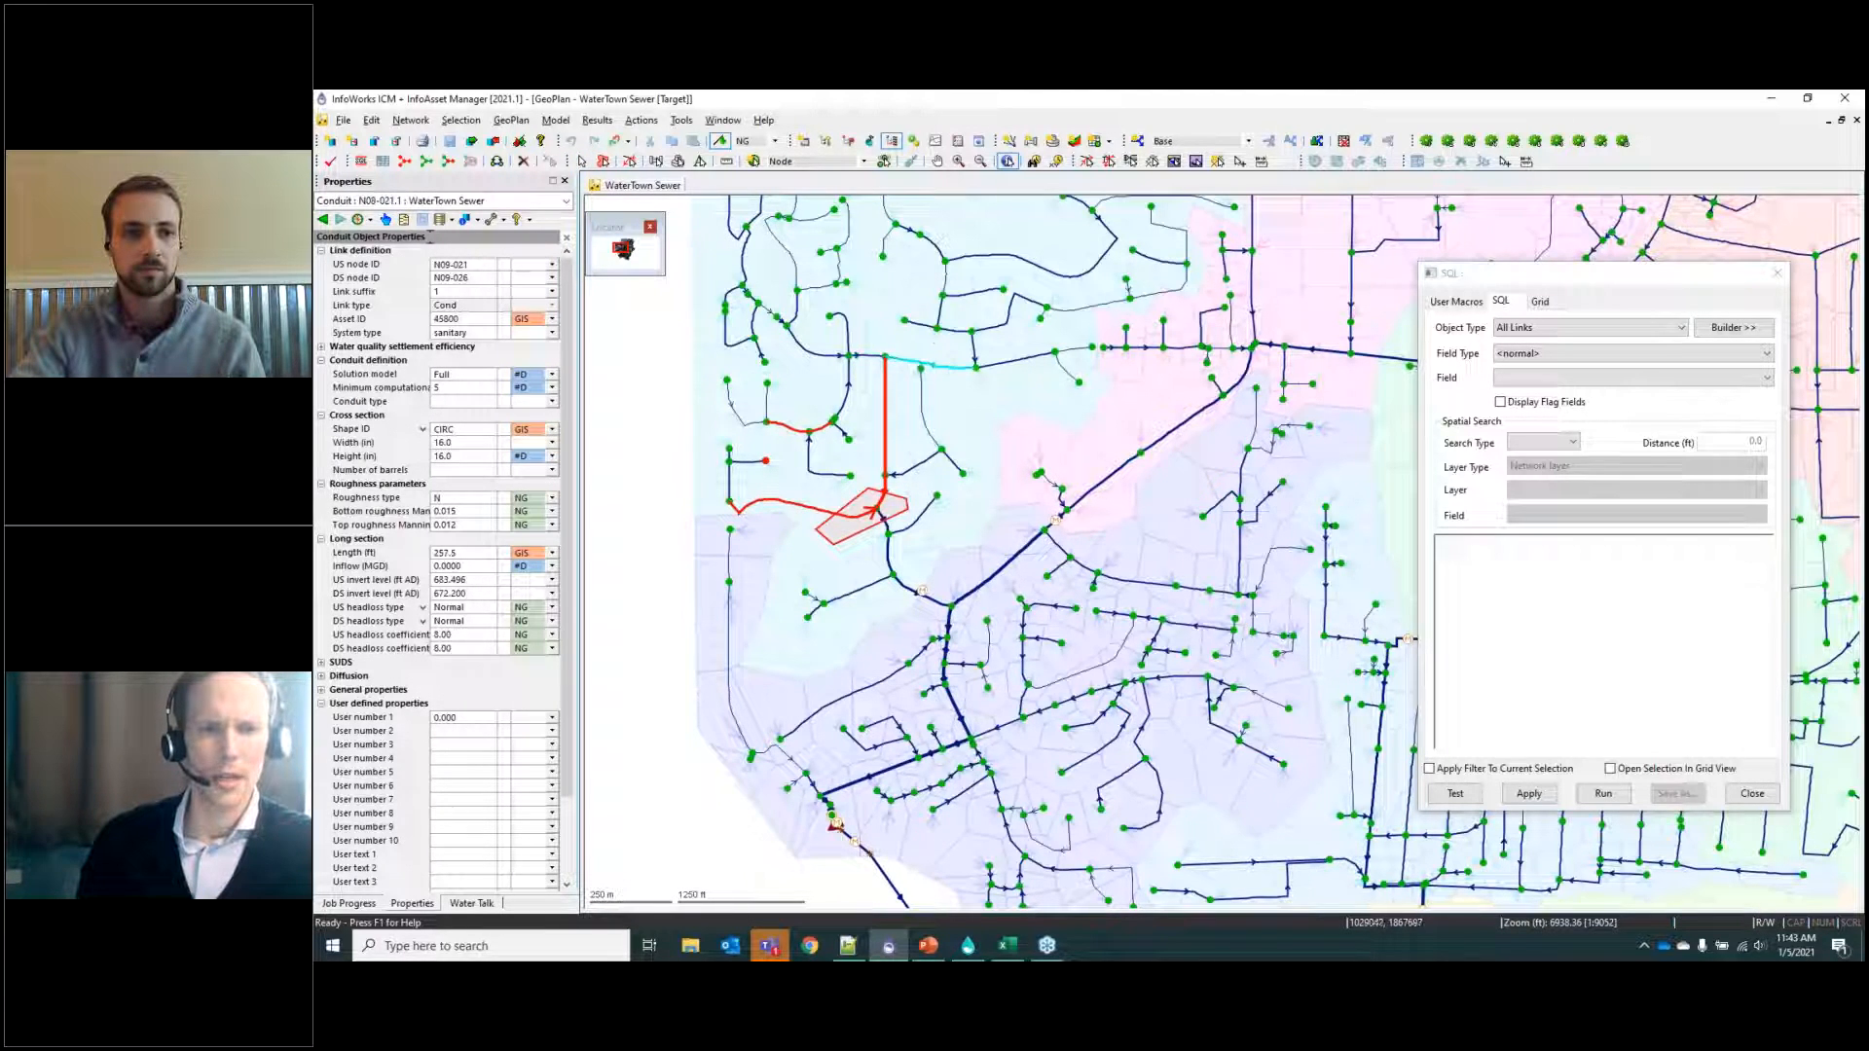
{"action": "left_click", "coordinate": [946, 305]}
{"action": "left_click", "coordinate": [942, 276]}
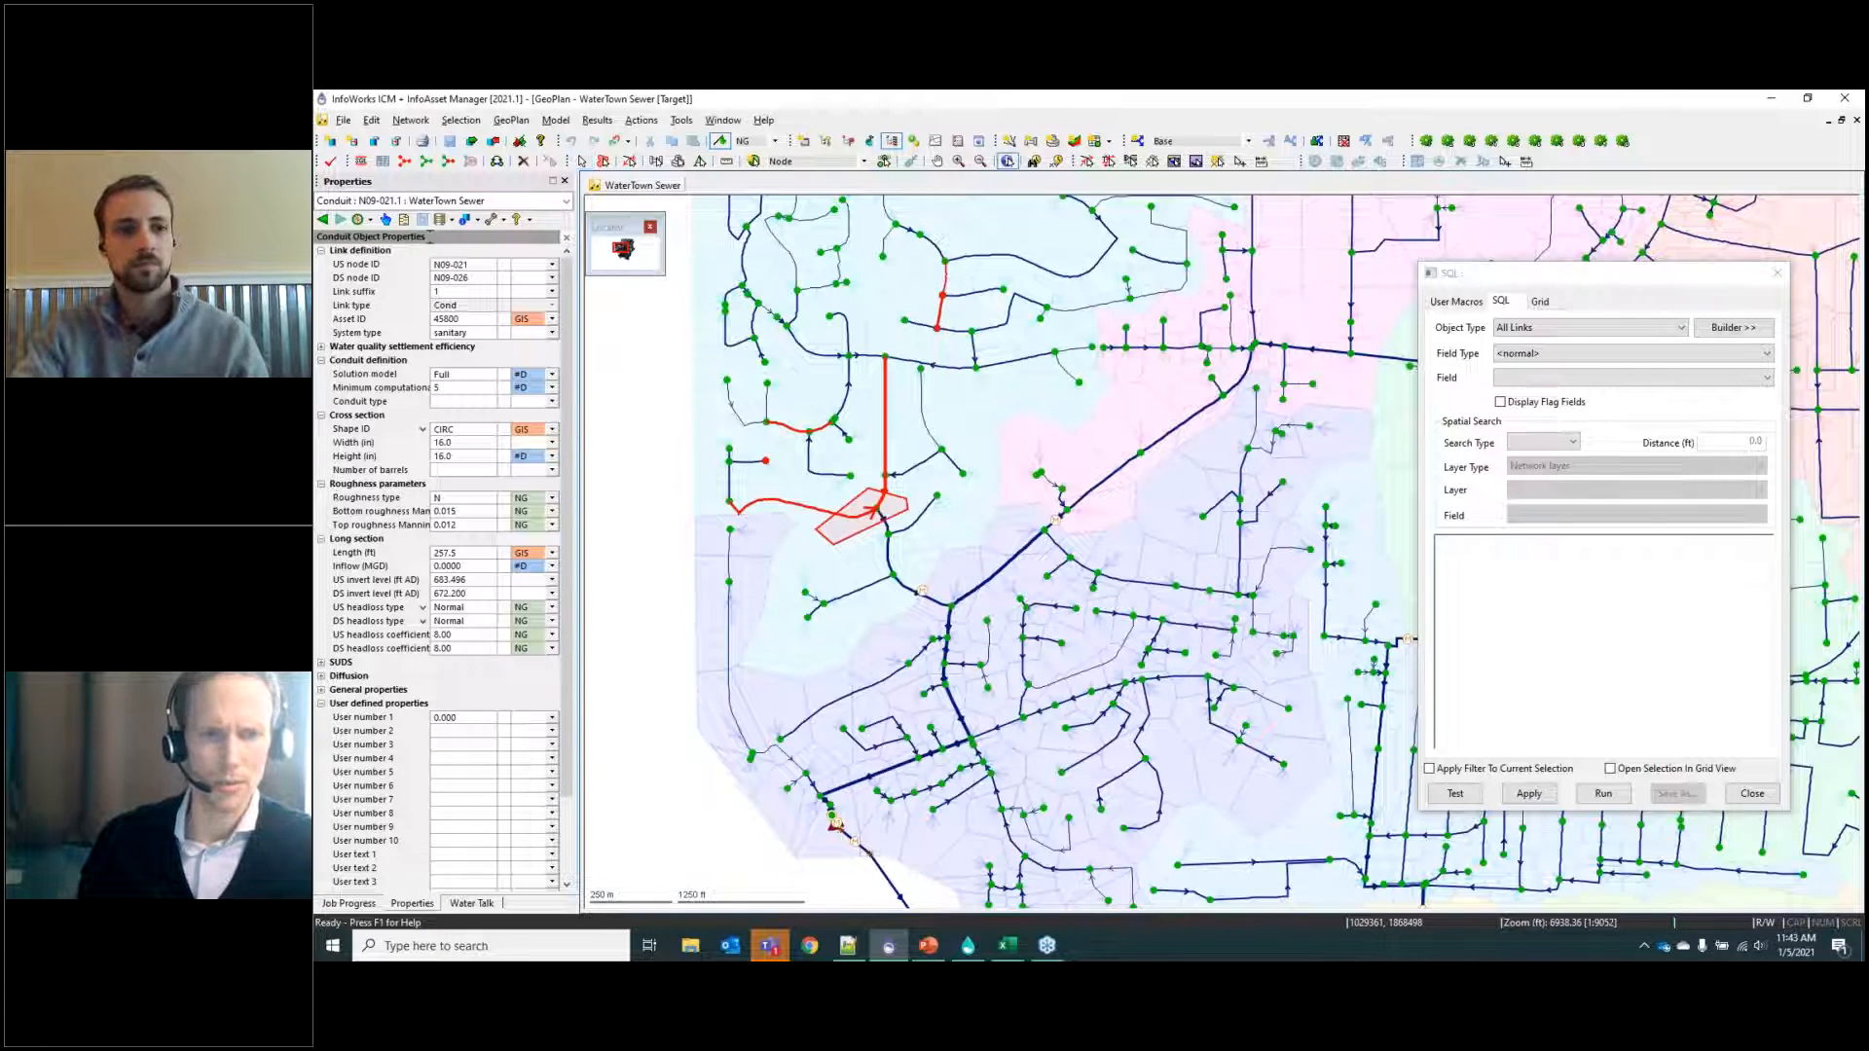
{"action": "left_click", "coordinate": [1003, 289]}
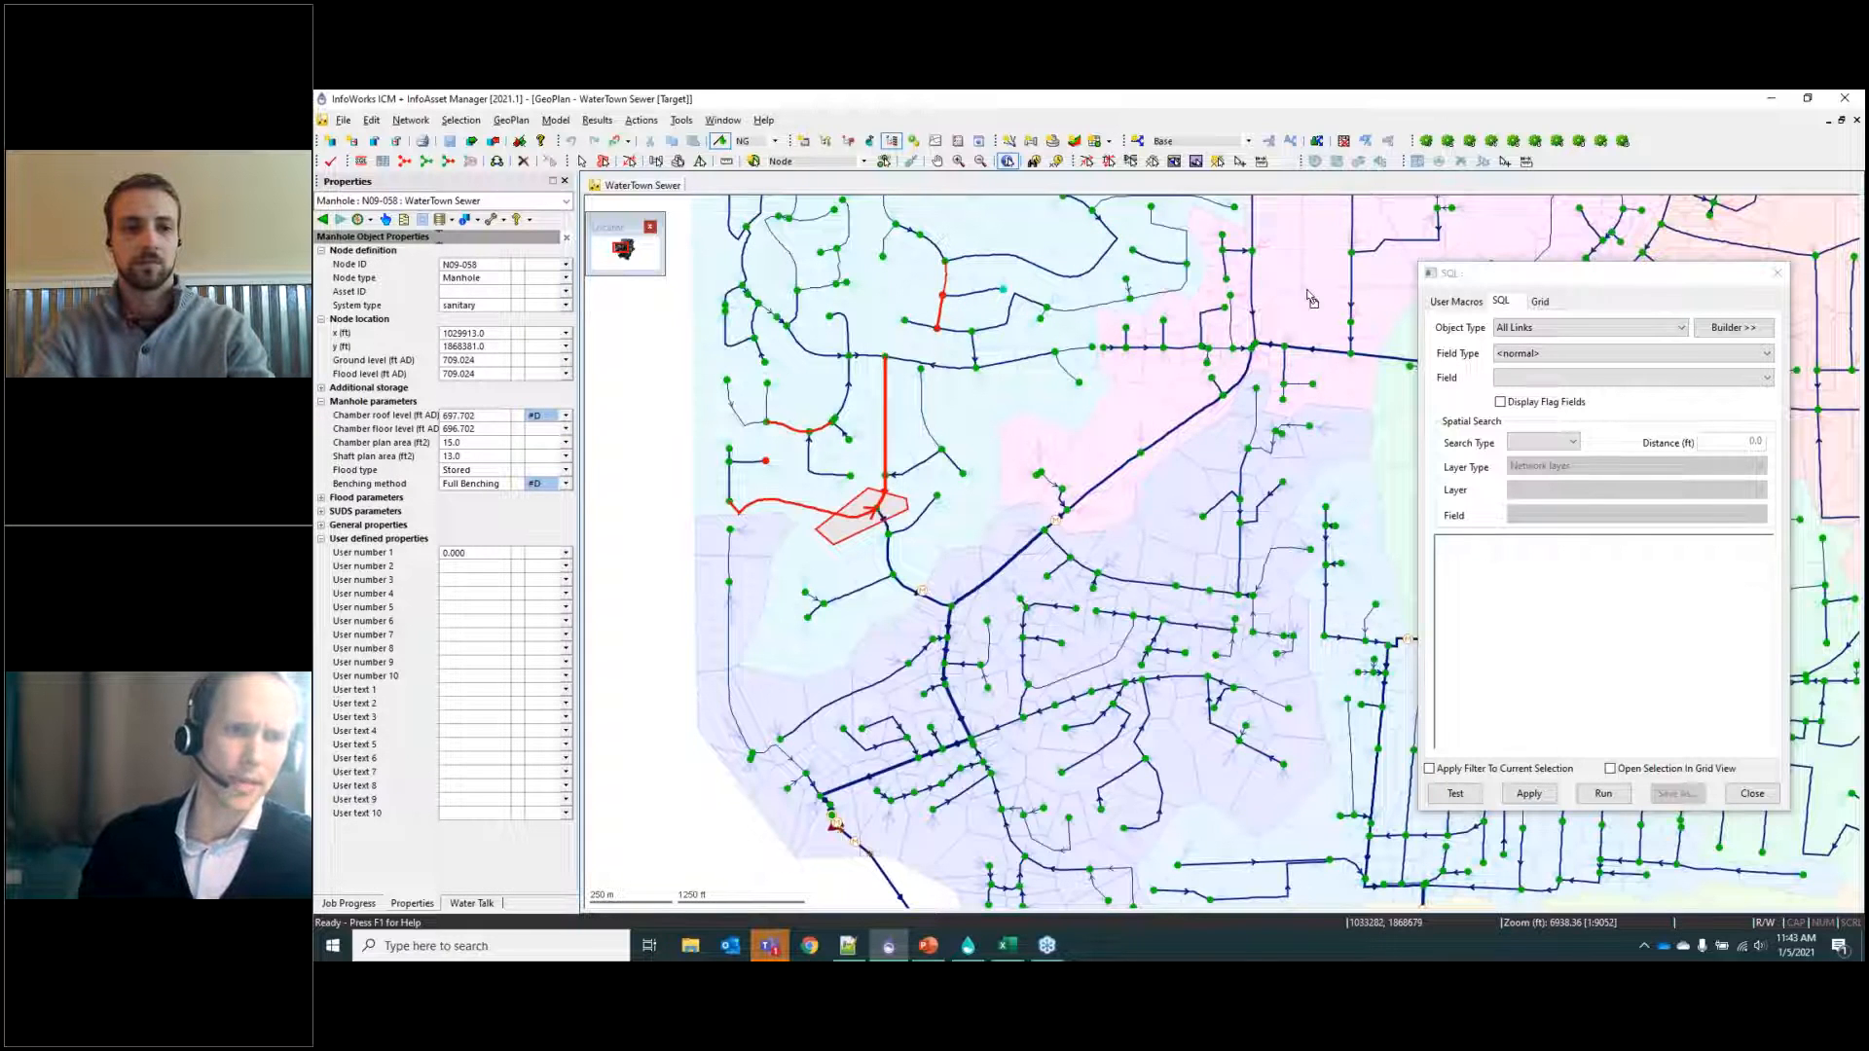
Generate a long section along the trunk sewer down to the node at the network's southwest end with Long Section pick.
{"action": "left_click", "coordinate": [657, 162]}
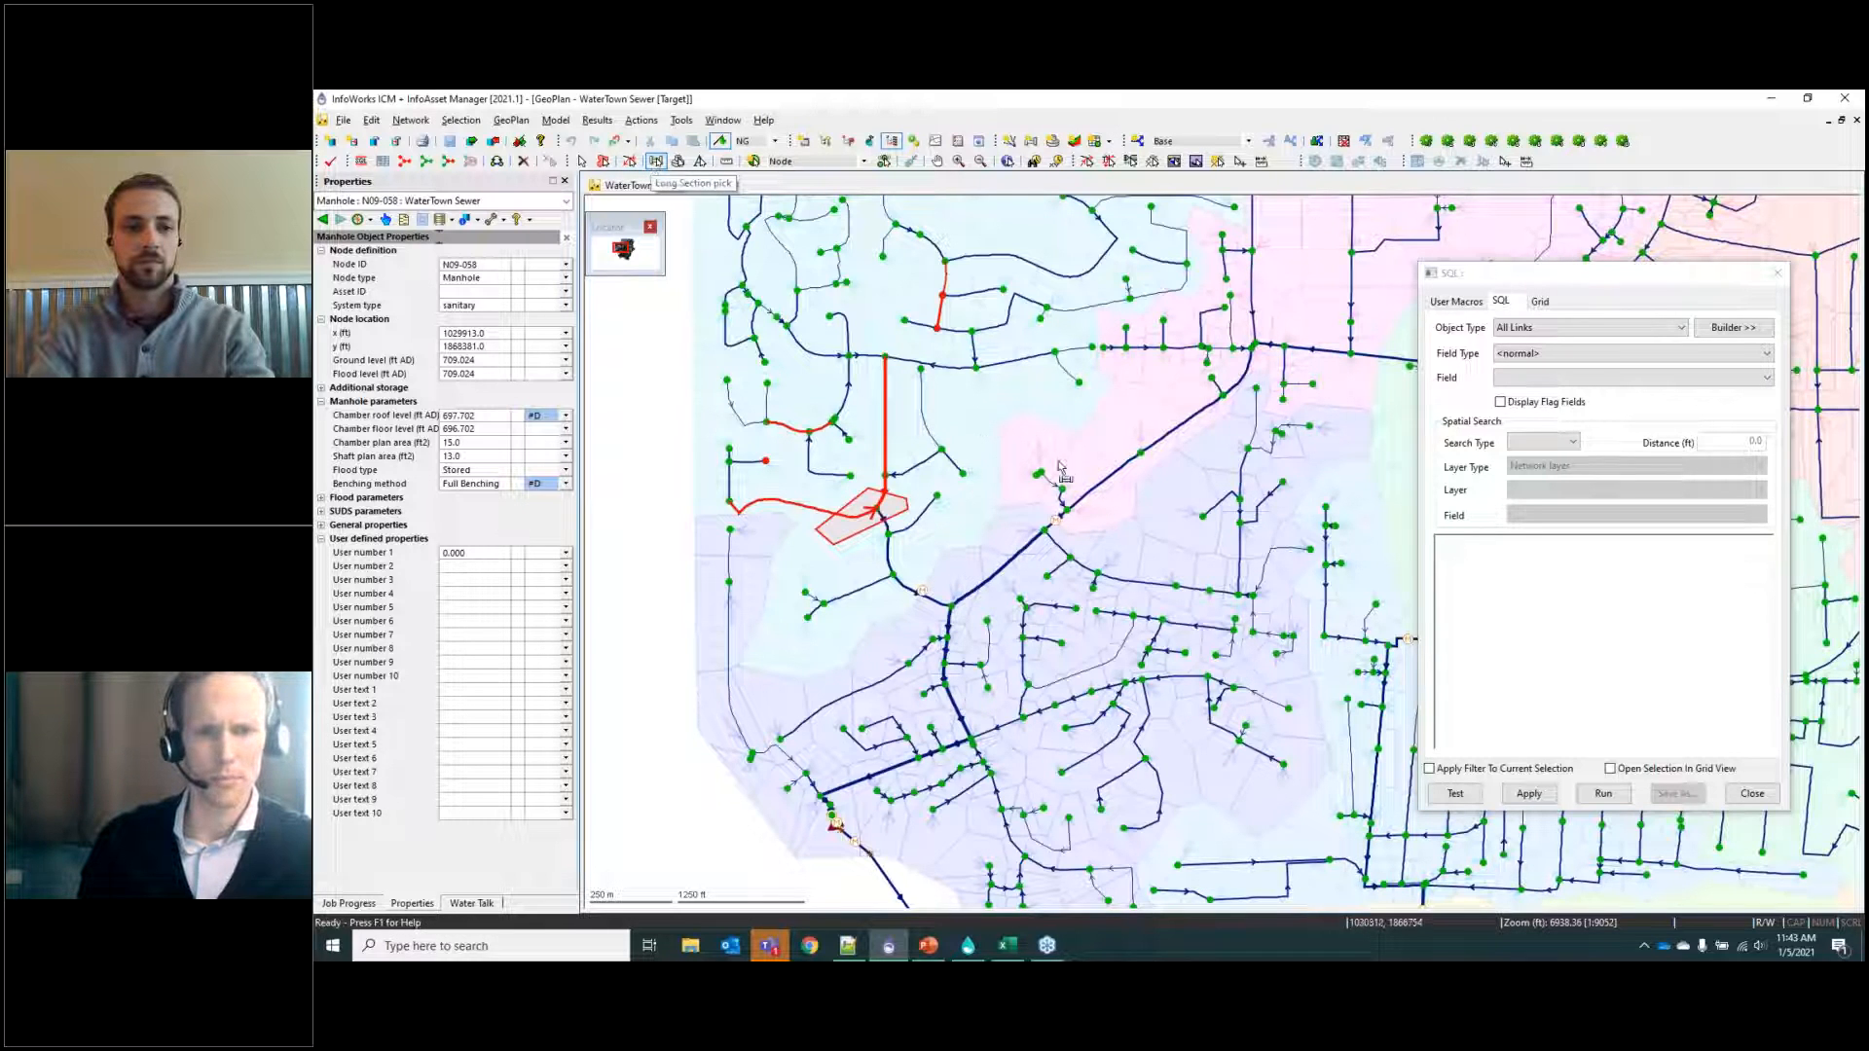
{"action": "left_click", "coordinate": [834, 825]}
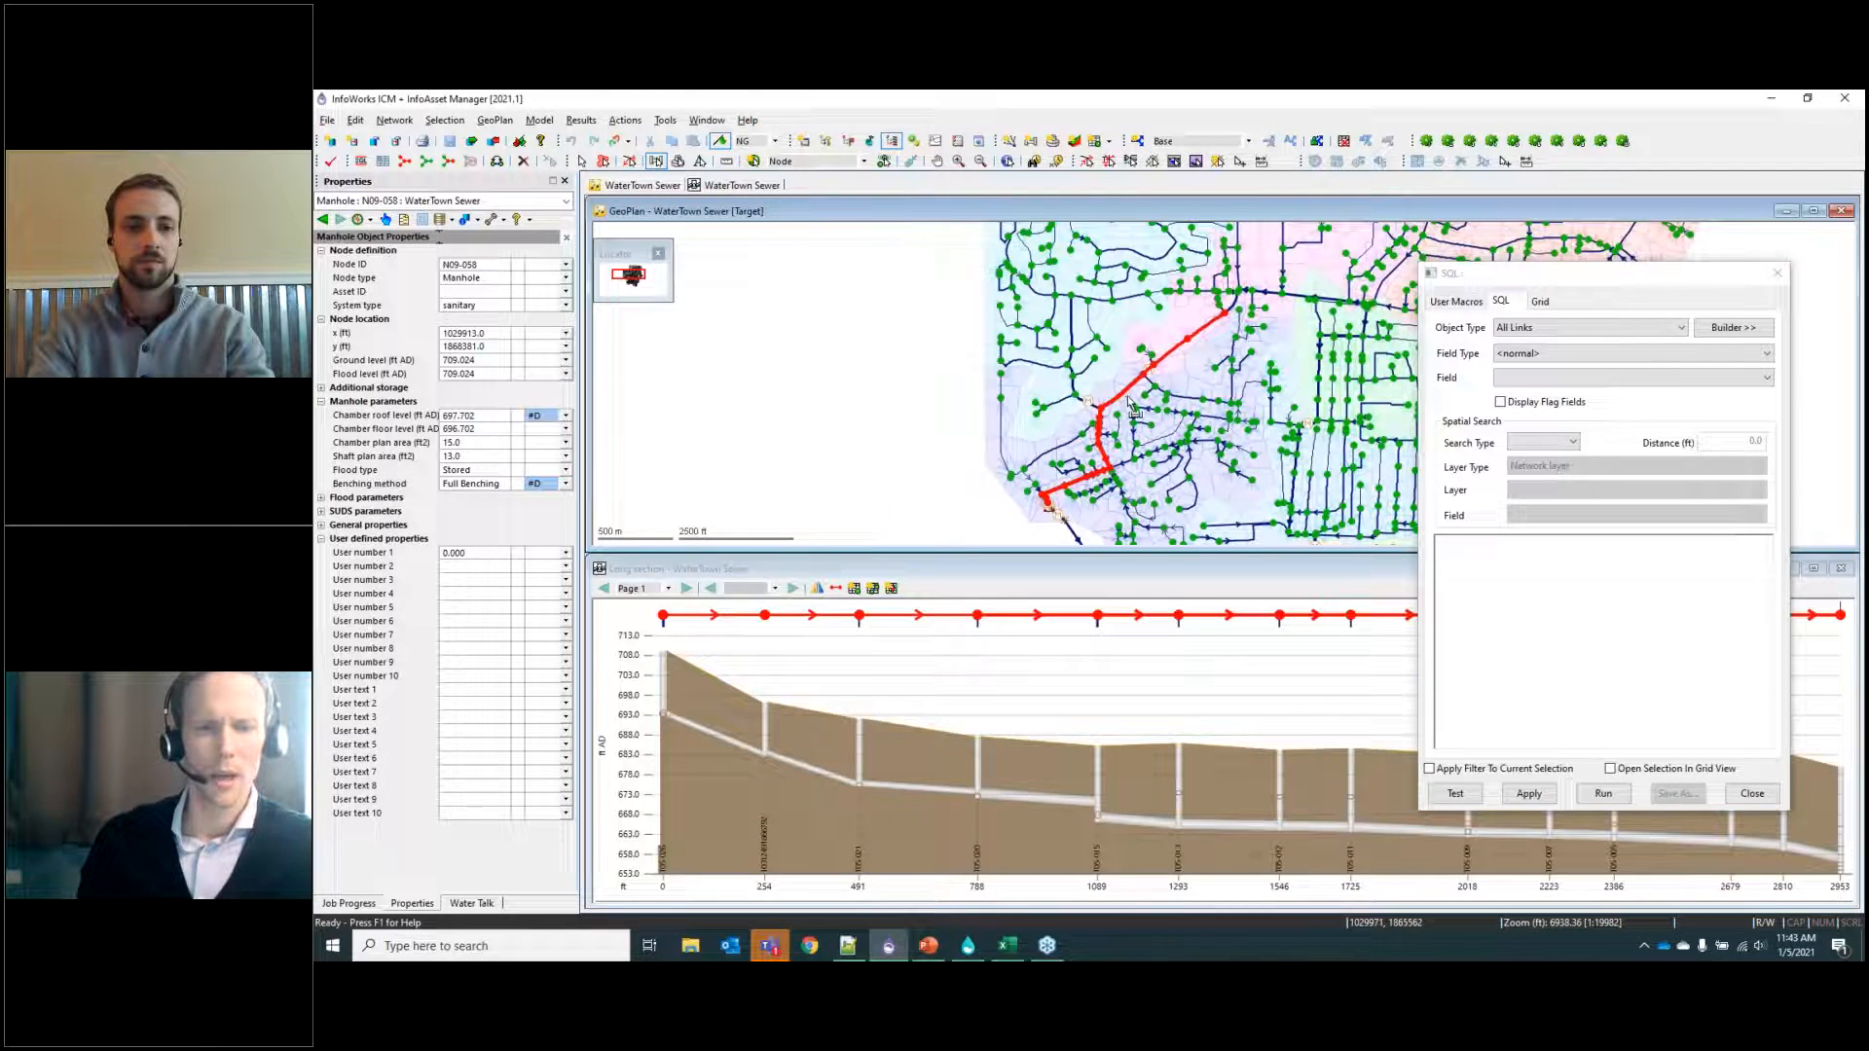
{"action": "scroll", "coordinate": [1147, 413], "scroll_direction": "up", "scroll_amount": 4}
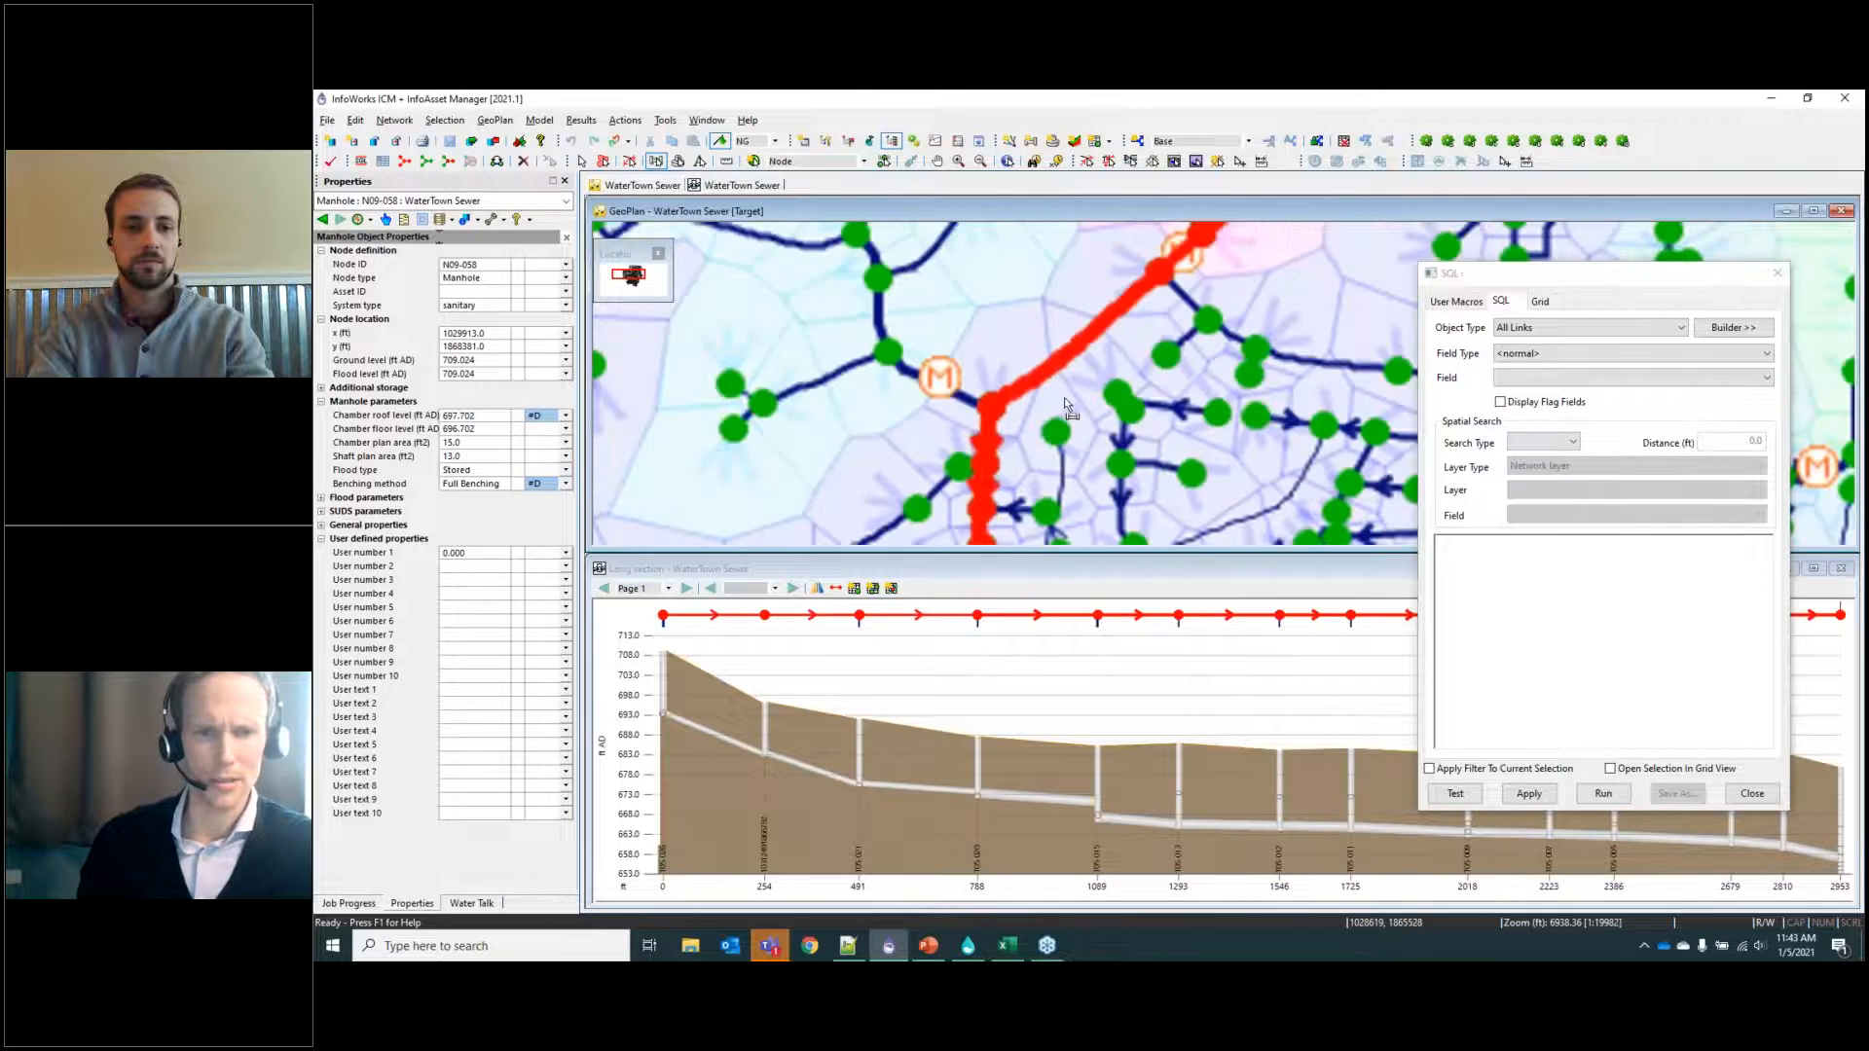
Select the long-section links from chainage 788 to 2223 ft, close the blank SQL dialog, and view conduit T05-013.1's properties.
{"action": "key", "text": "Escape"}
{"action": "left_click_drag", "start_coordinate": [1052, 623], "coordinate": [1324, 624]}
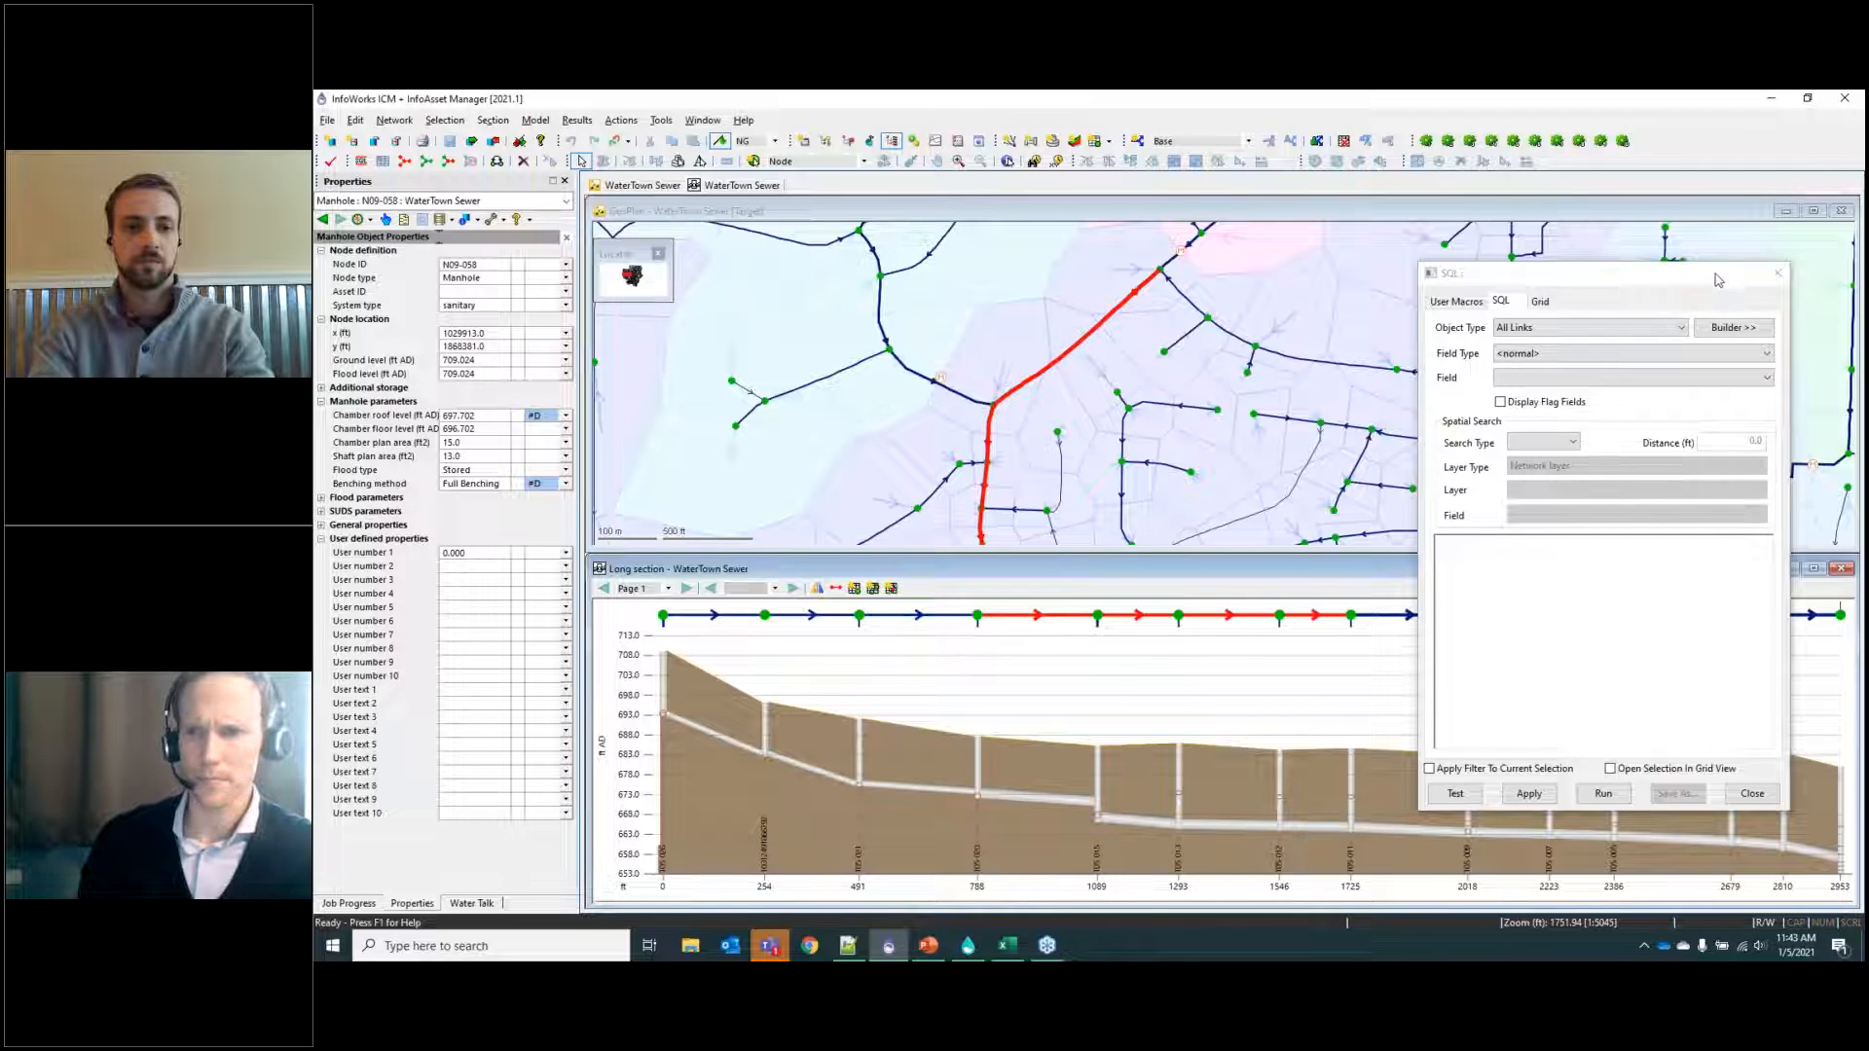
{"action": "left_click", "coordinate": [1777, 274]}
{"action": "left_click_drag", "start_coordinate": [1421, 618], "coordinate": [1511, 619]}
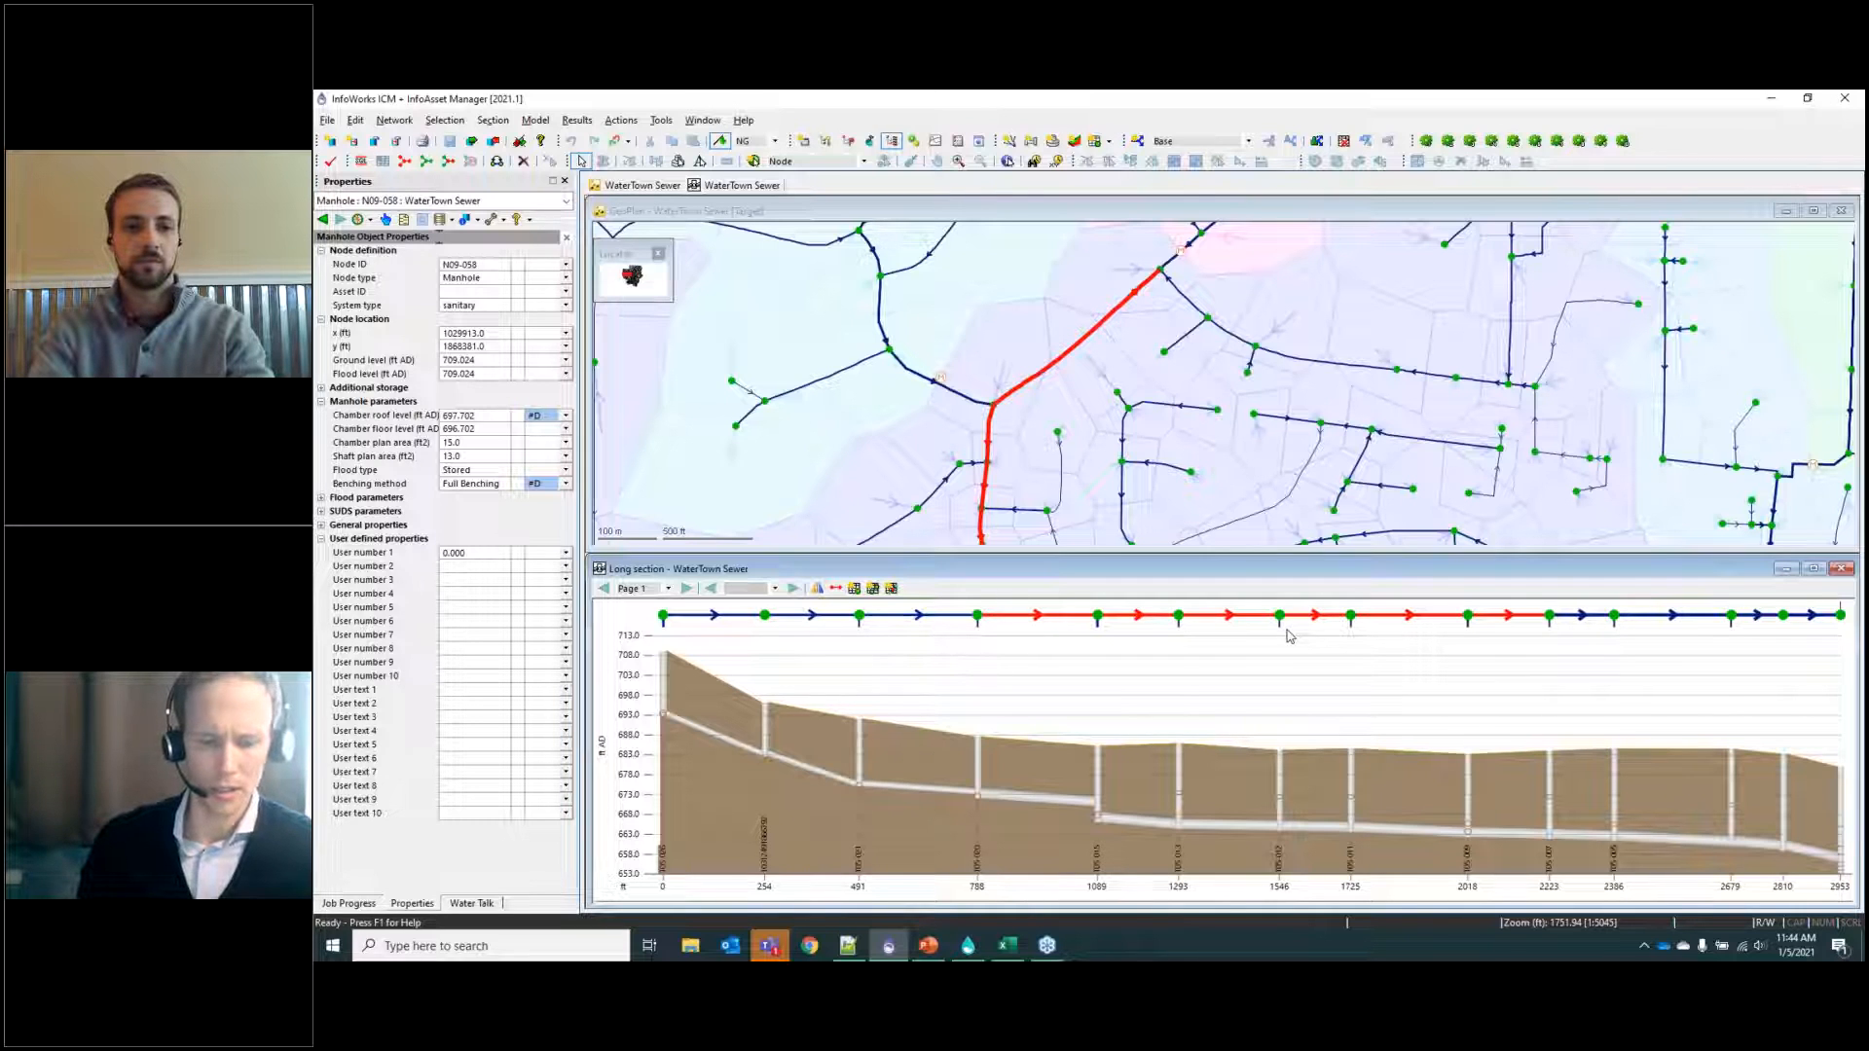
{"action": "left_click", "coordinate": [1235, 623]}
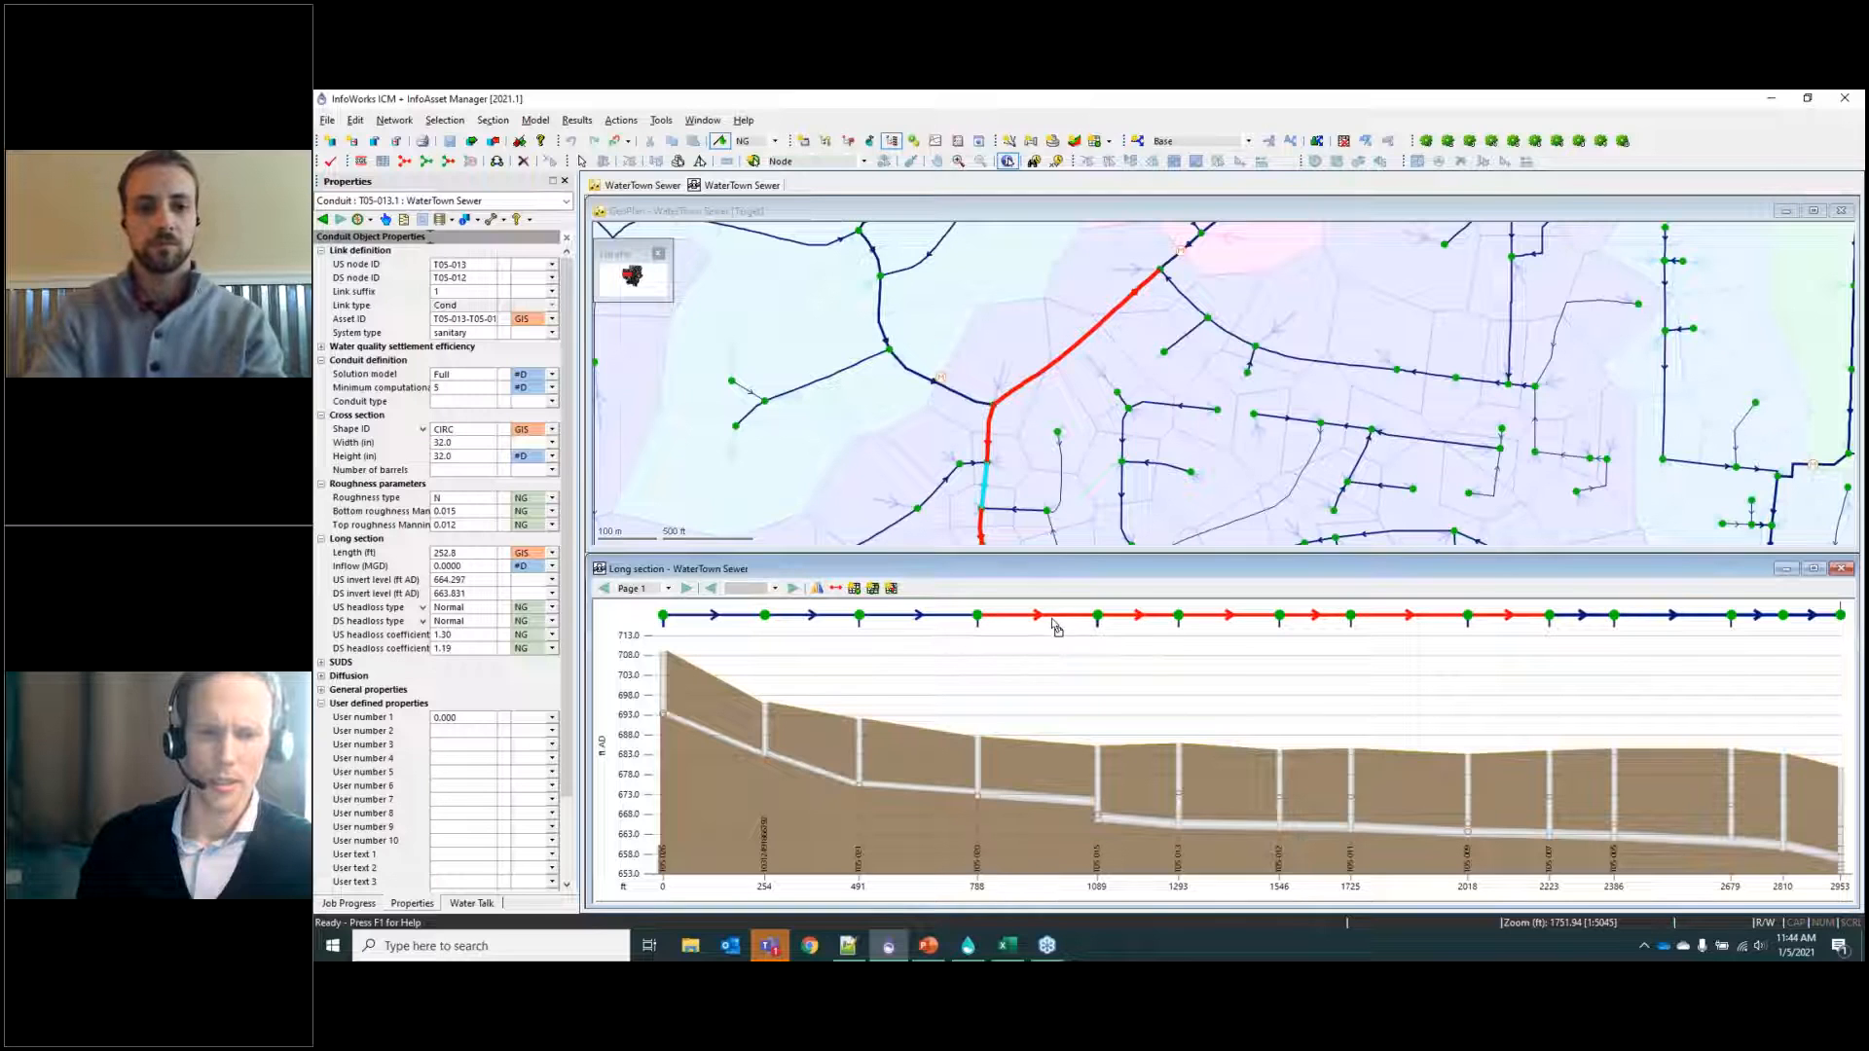
Recreate the long section from the selected conduits, and again with the selection extended upstream along the trunk sewer.
{"action": "right_click", "coordinate": [1281, 708]}
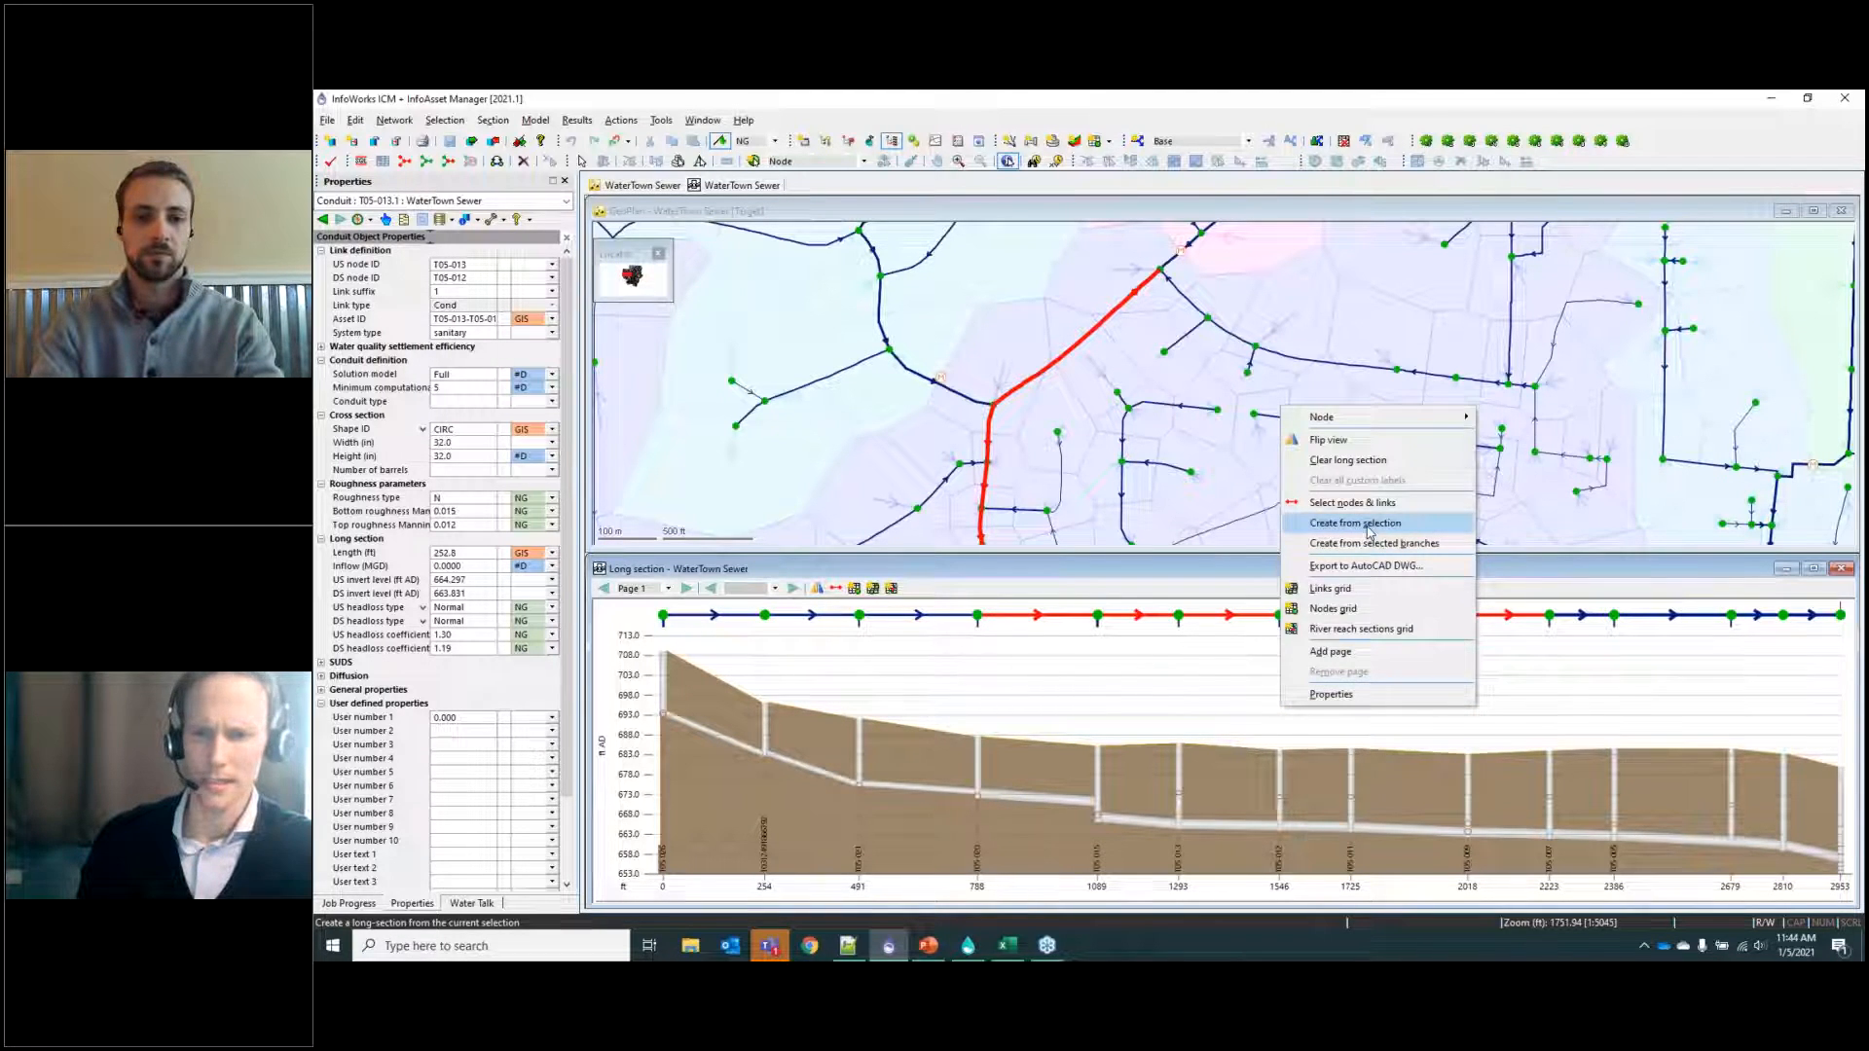
{"action": "left_click", "coordinate": [1370, 530]}
{"action": "left_click_drag", "start_coordinate": [1171, 270], "coordinate": [1055, 372]}
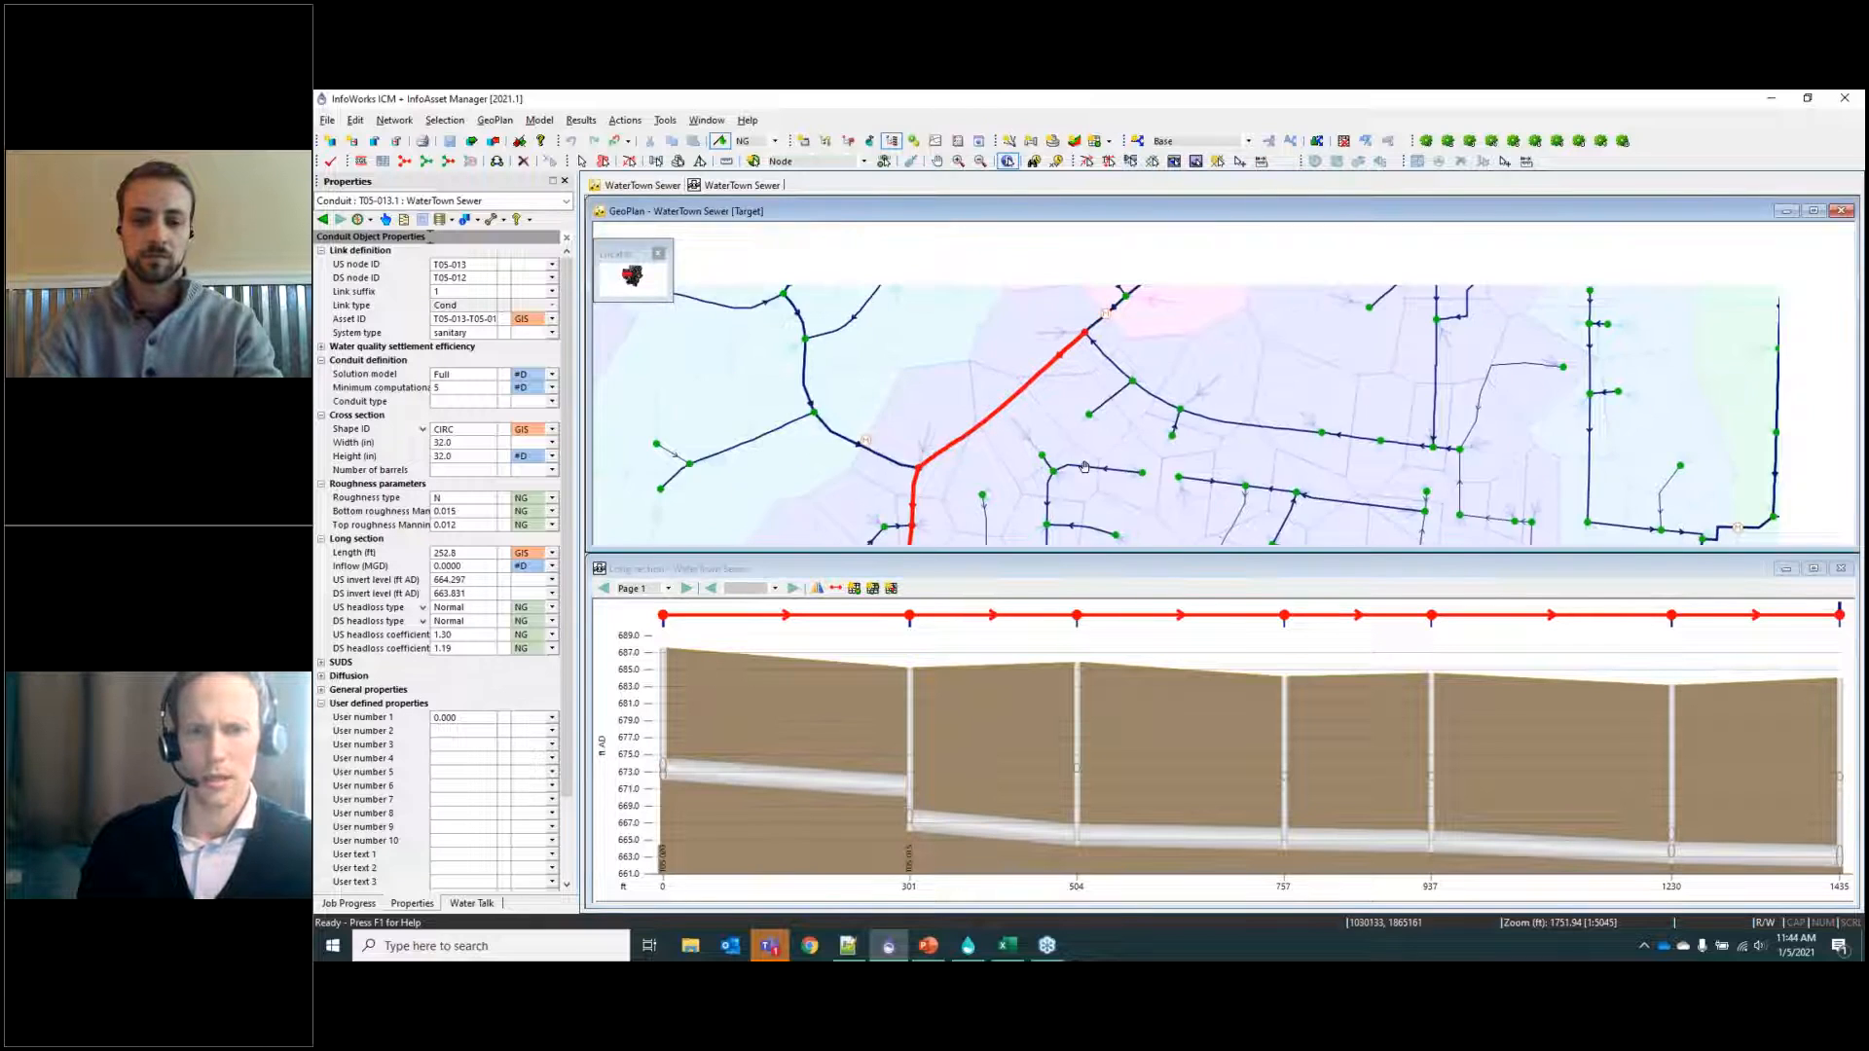
{"action": "key", "text": "Escape"}
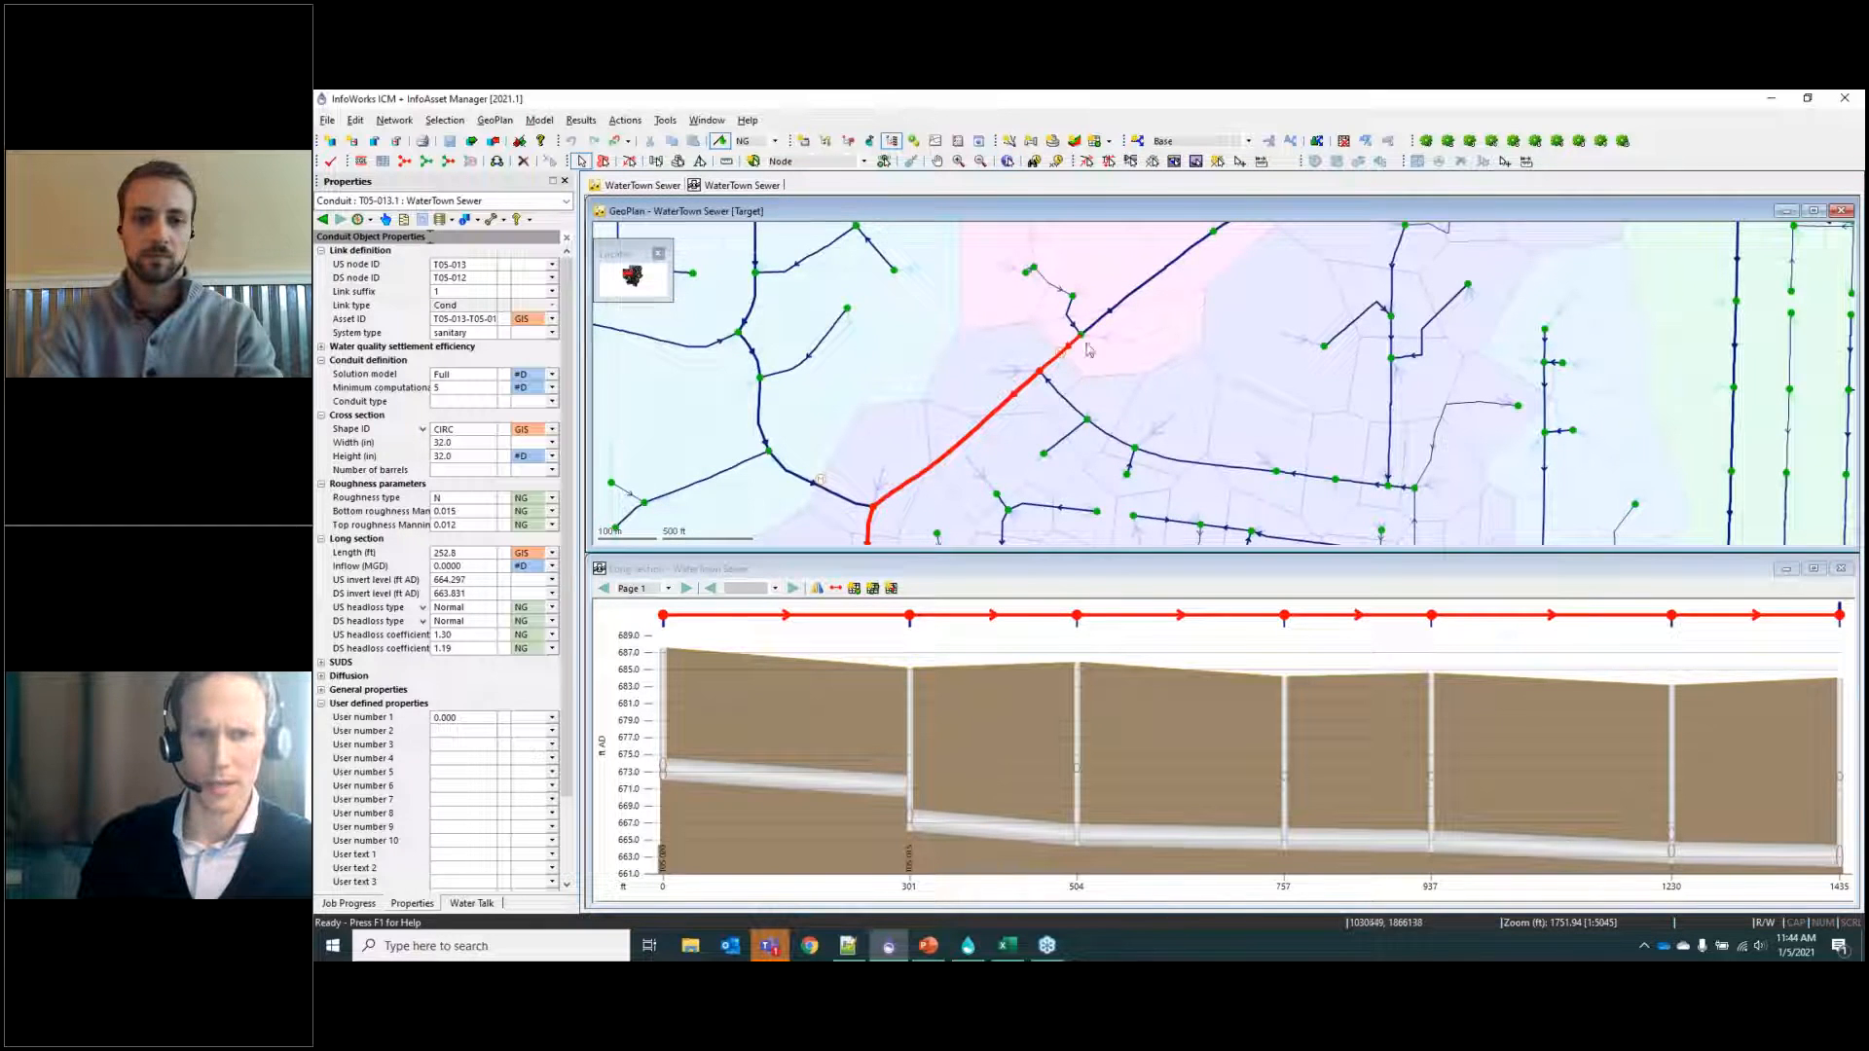
{"action": "left_click_drag", "start_coordinate": [1100, 331], "coordinate": [1229, 285]}
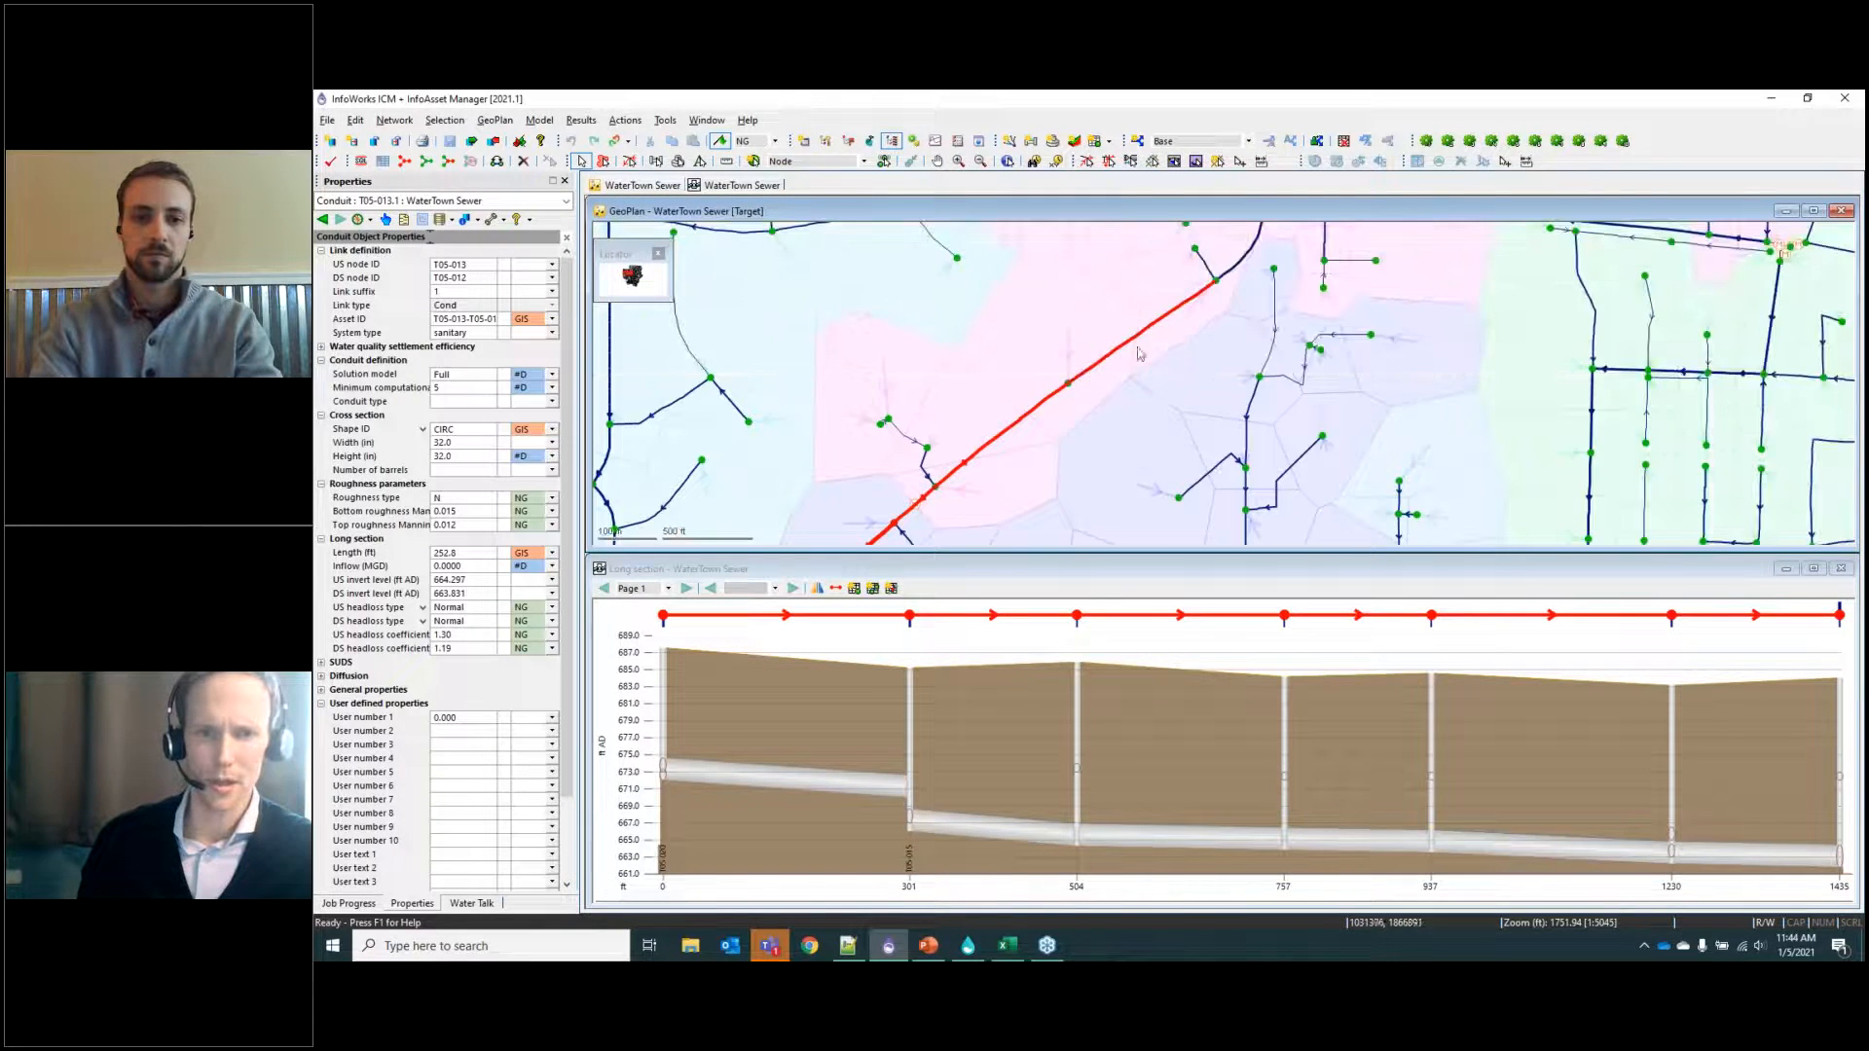
{"action": "right_click", "coordinate": [1271, 682]}
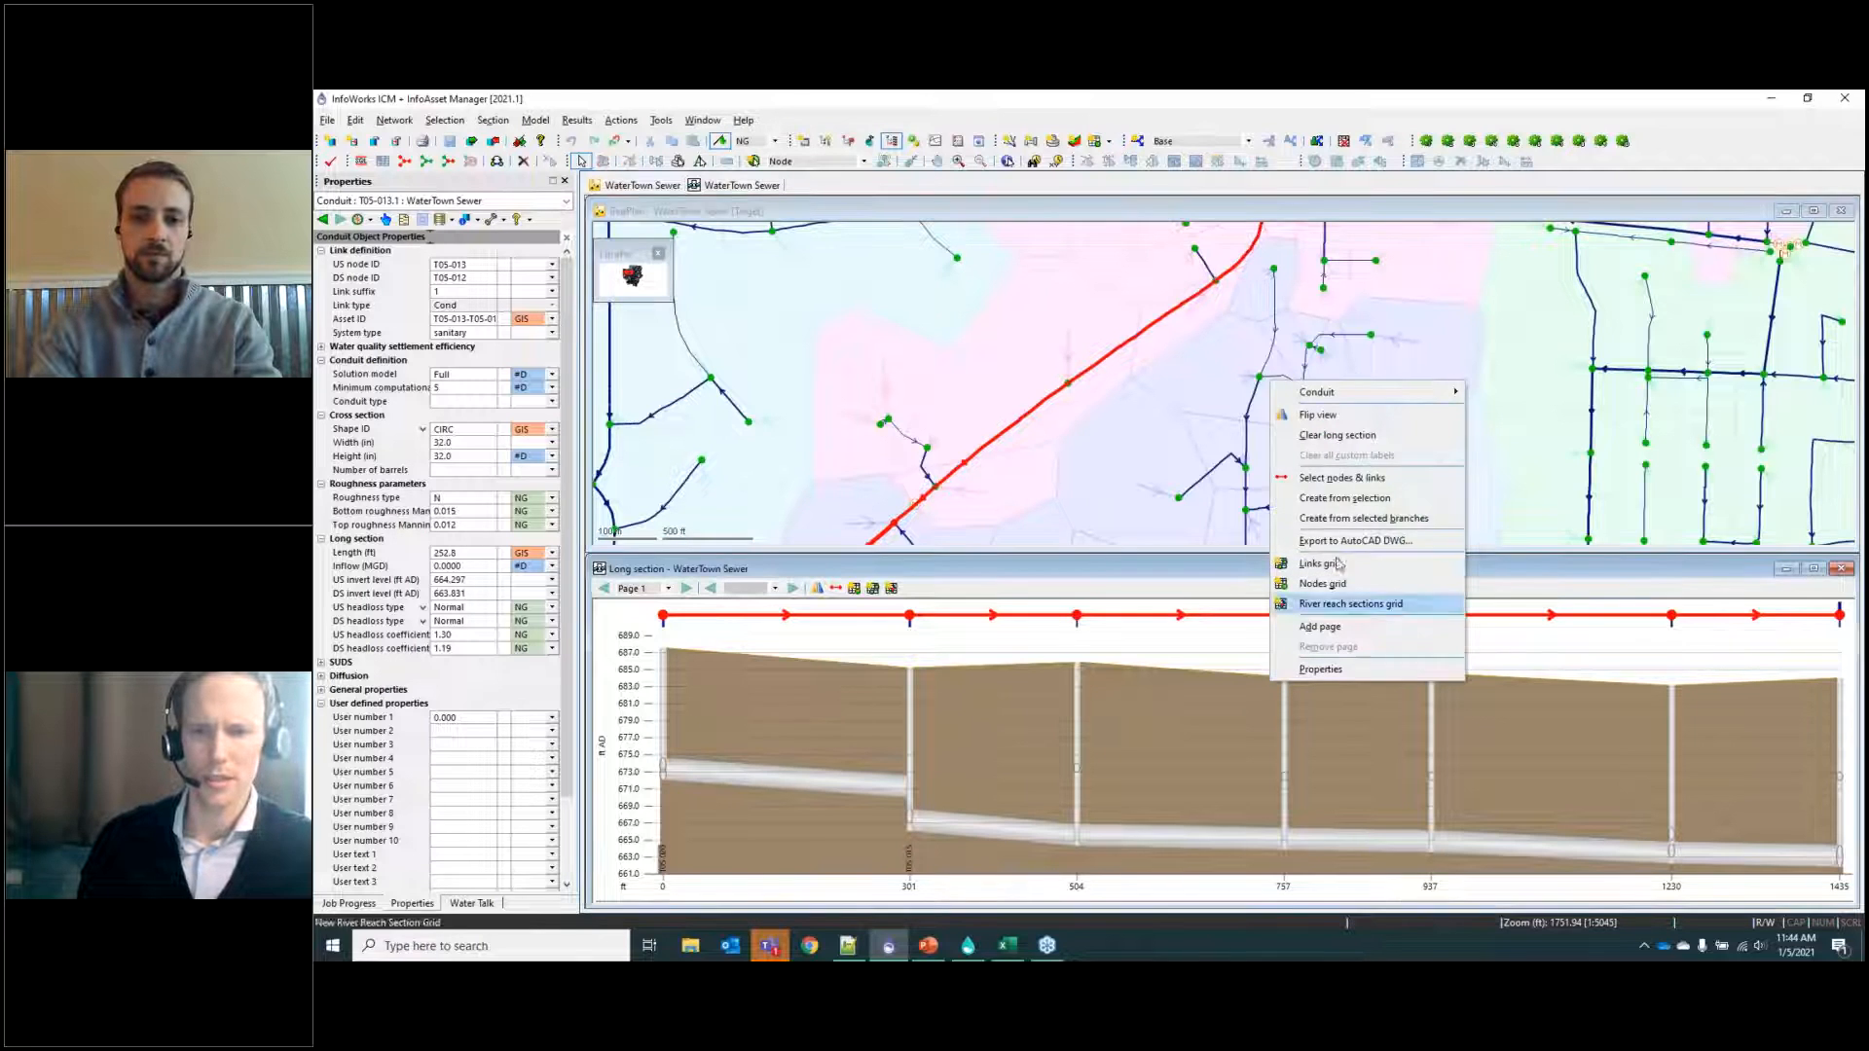
{"action": "left_click", "coordinate": [1324, 497]}
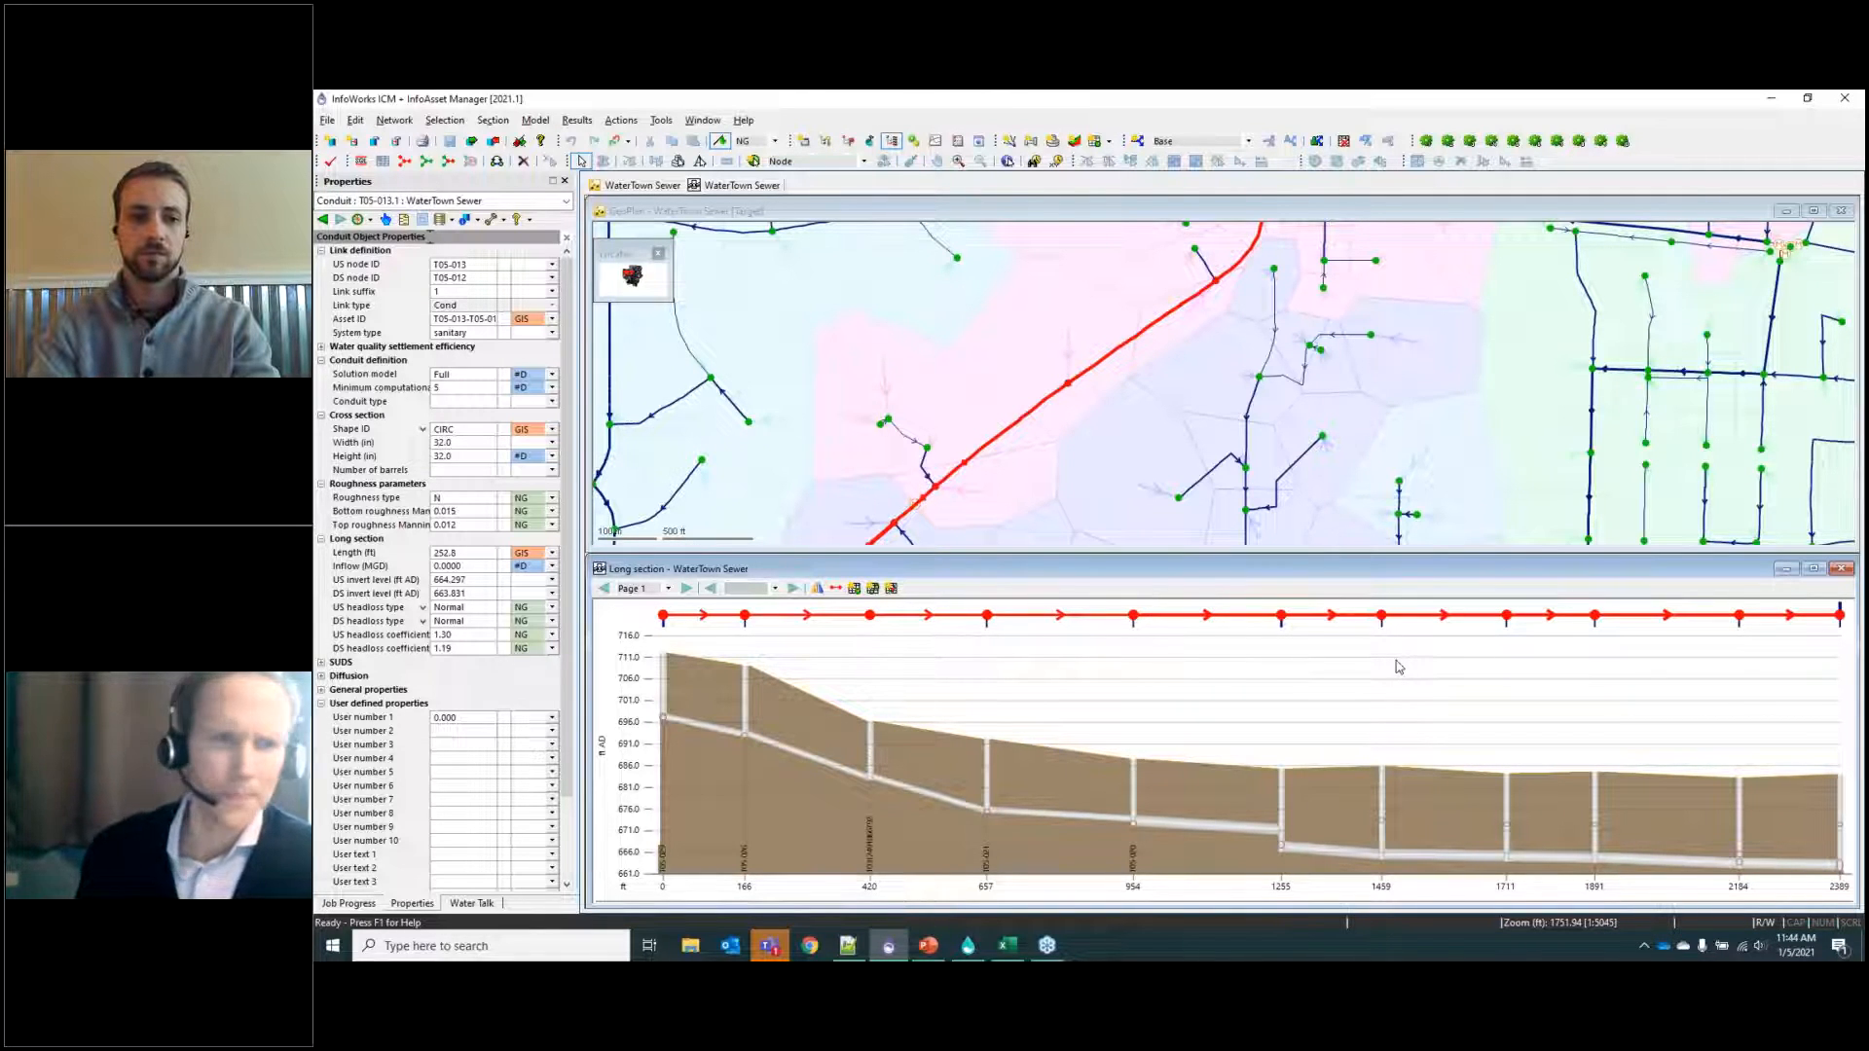
Close the long section and enlarge the GeoPlan window, with the Job Progress window shown beside it.
{"action": "left_click", "coordinate": [1840, 569]}
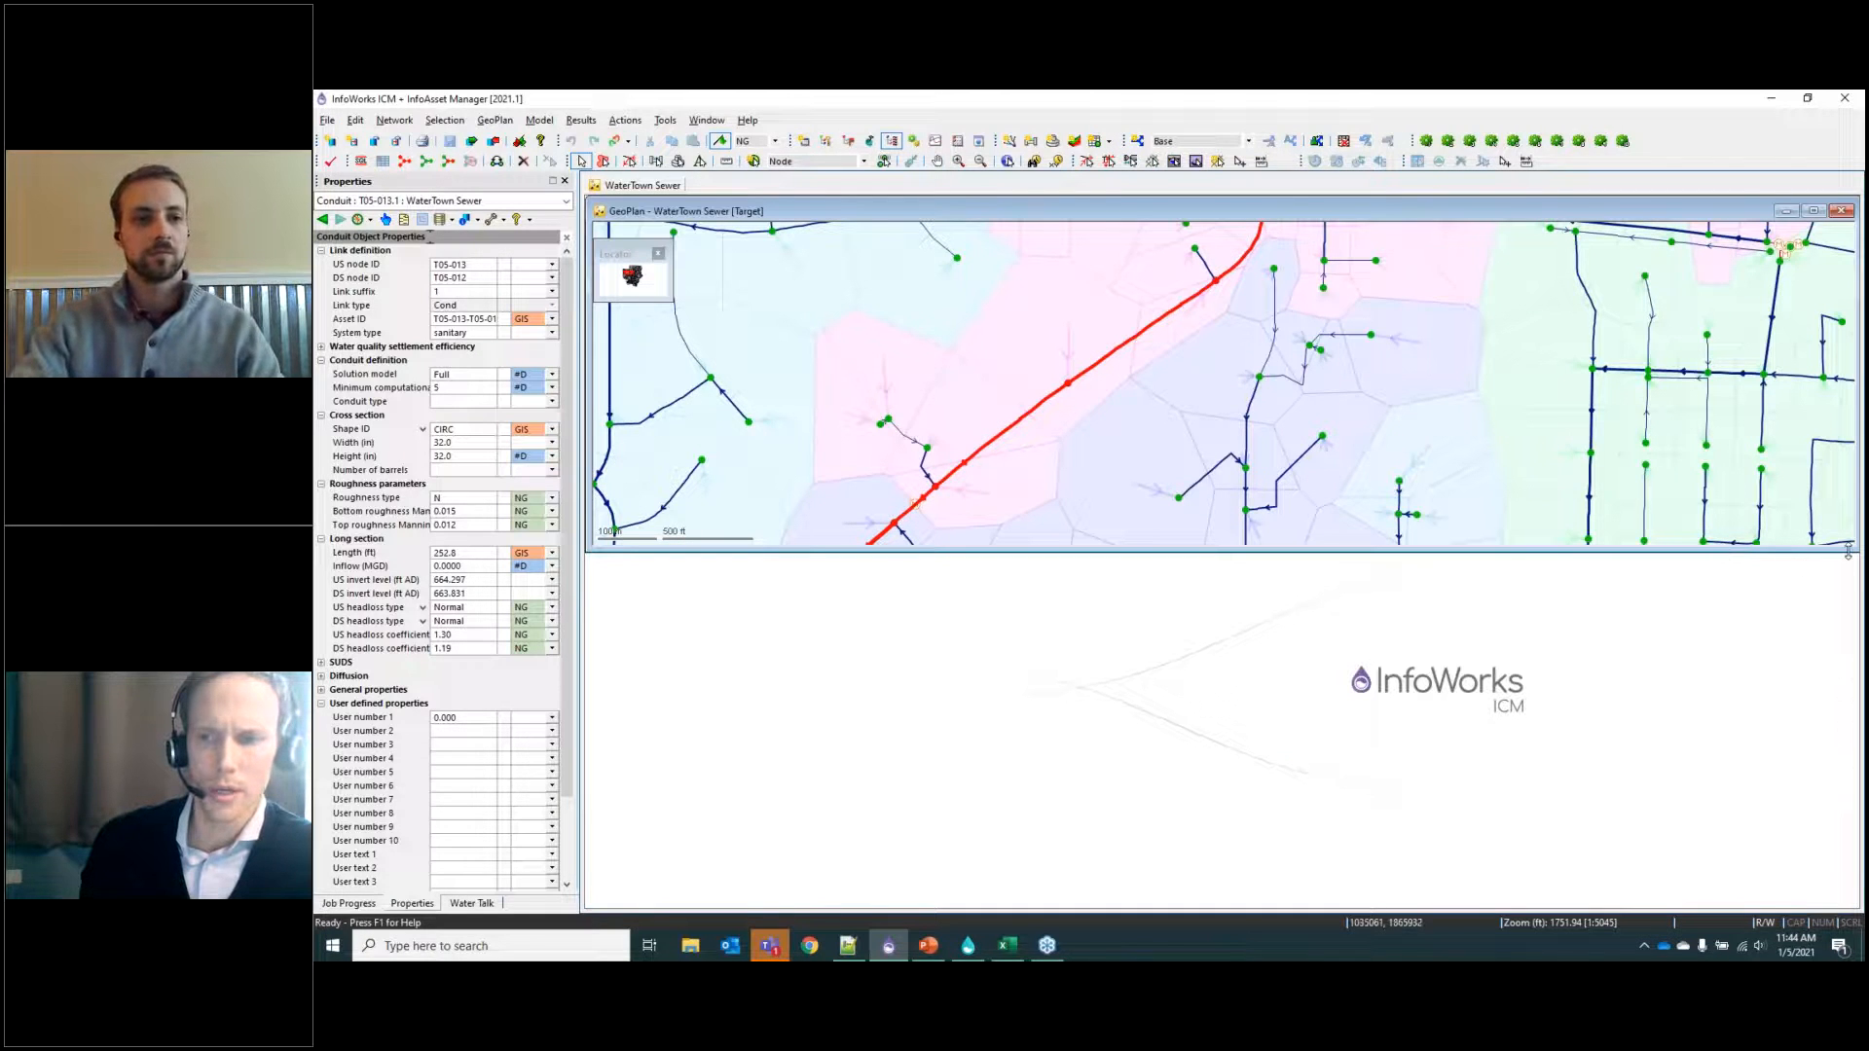
{"action": "left_click", "coordinate": [1811, 210]}
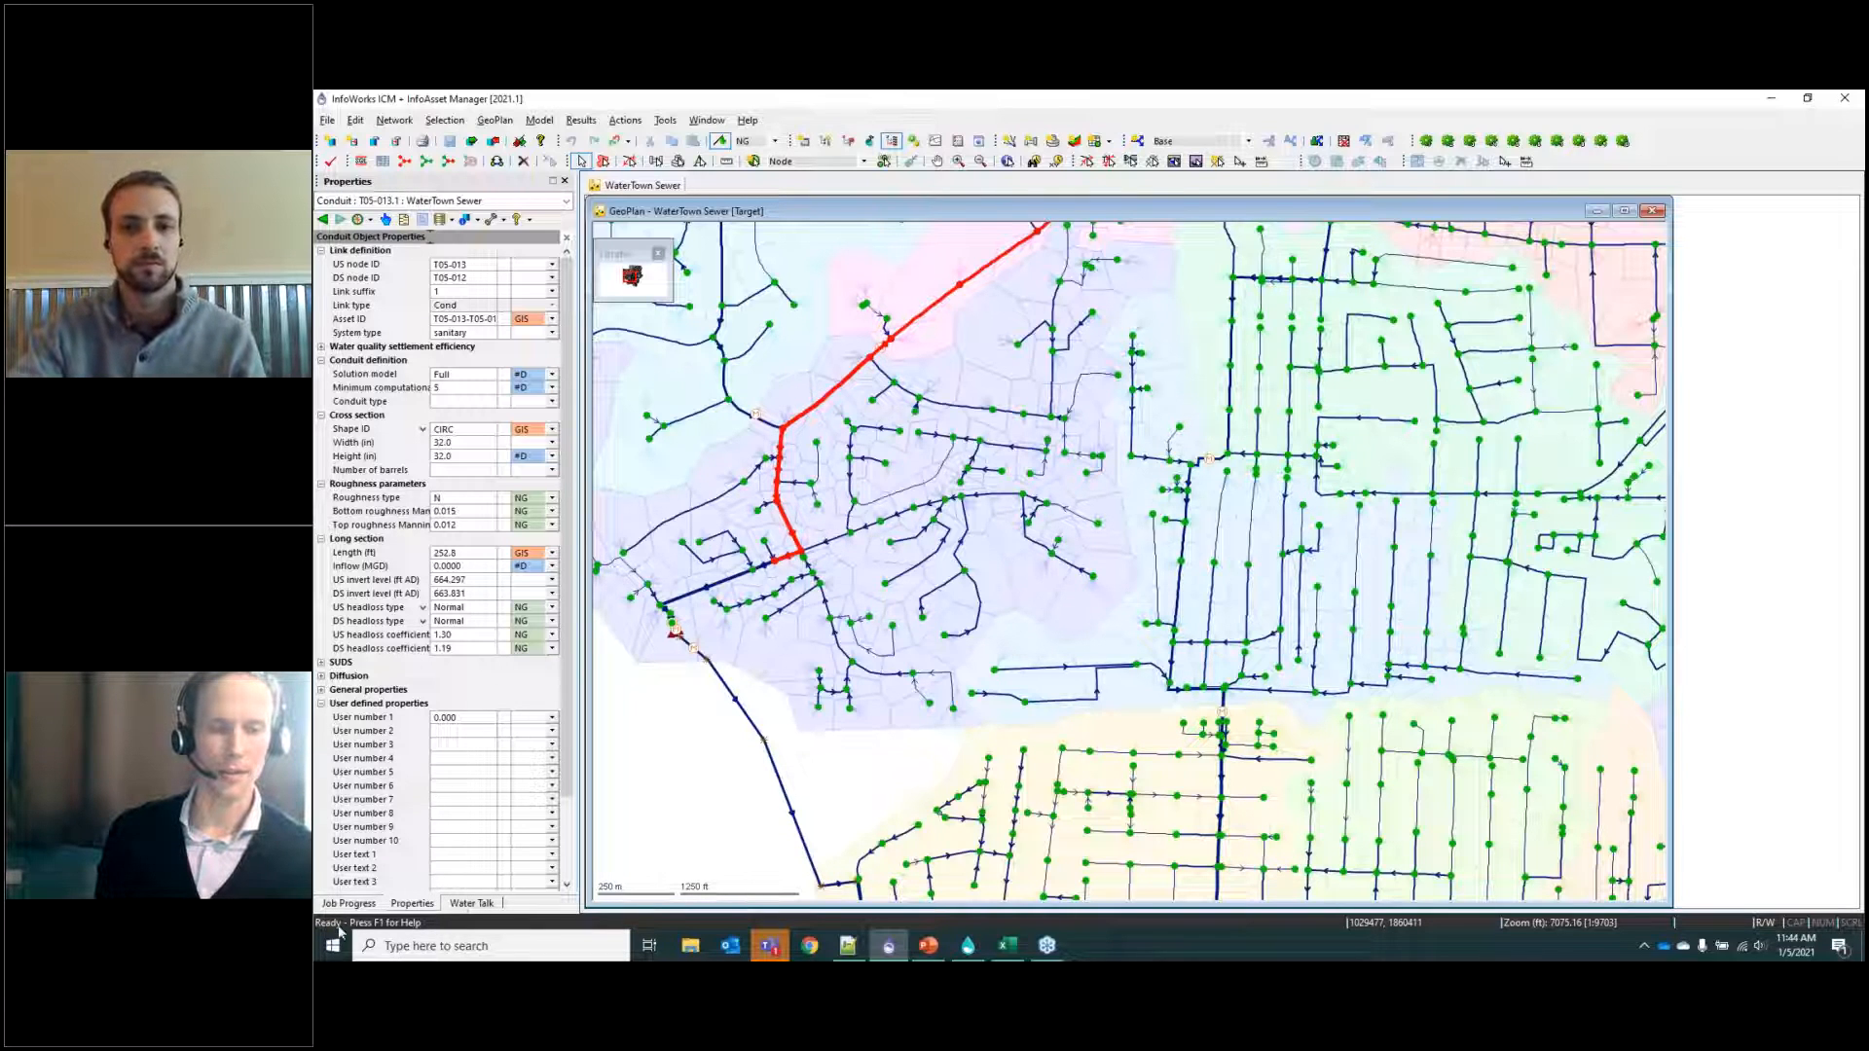
{"action": "left_click", "coordinate": [358, 904]}
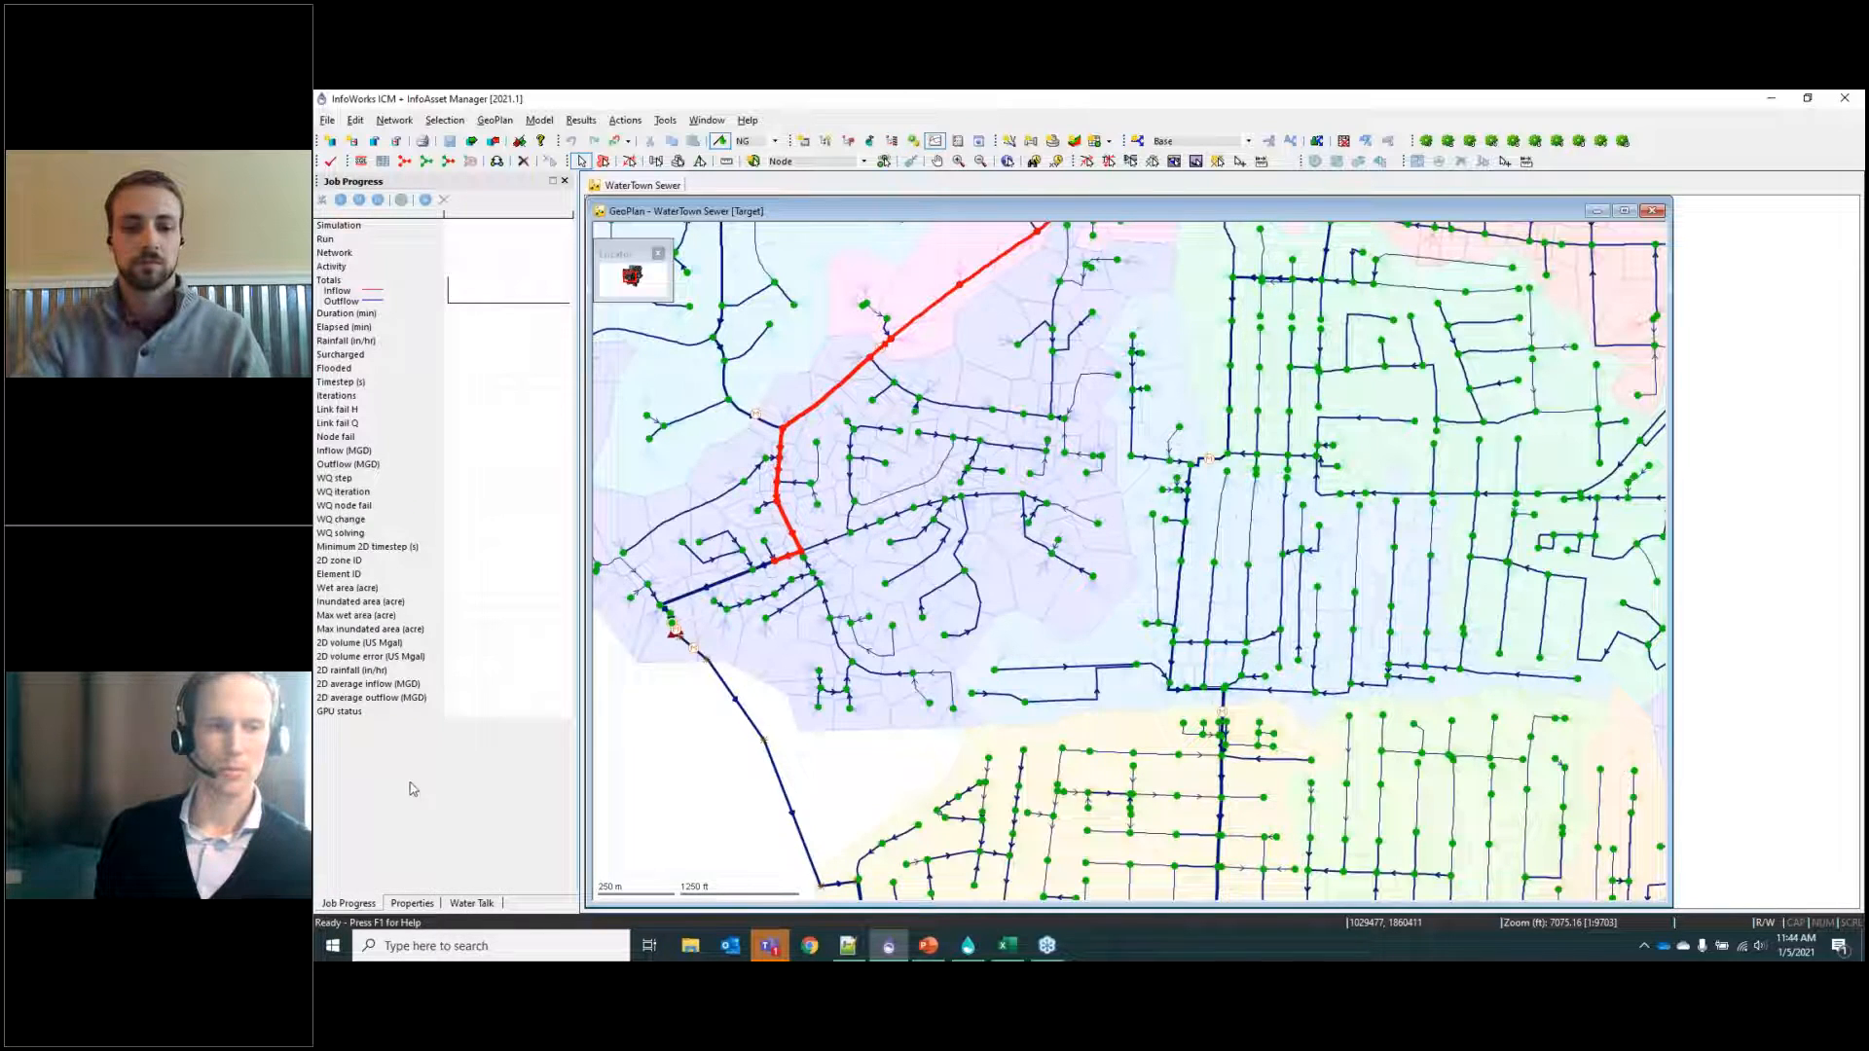
Show the Water Talk group with its stored SQL queries and bring the whole WaterTown sewer network into view.
{"action": "left_click", "coordinate": [471, 903]}
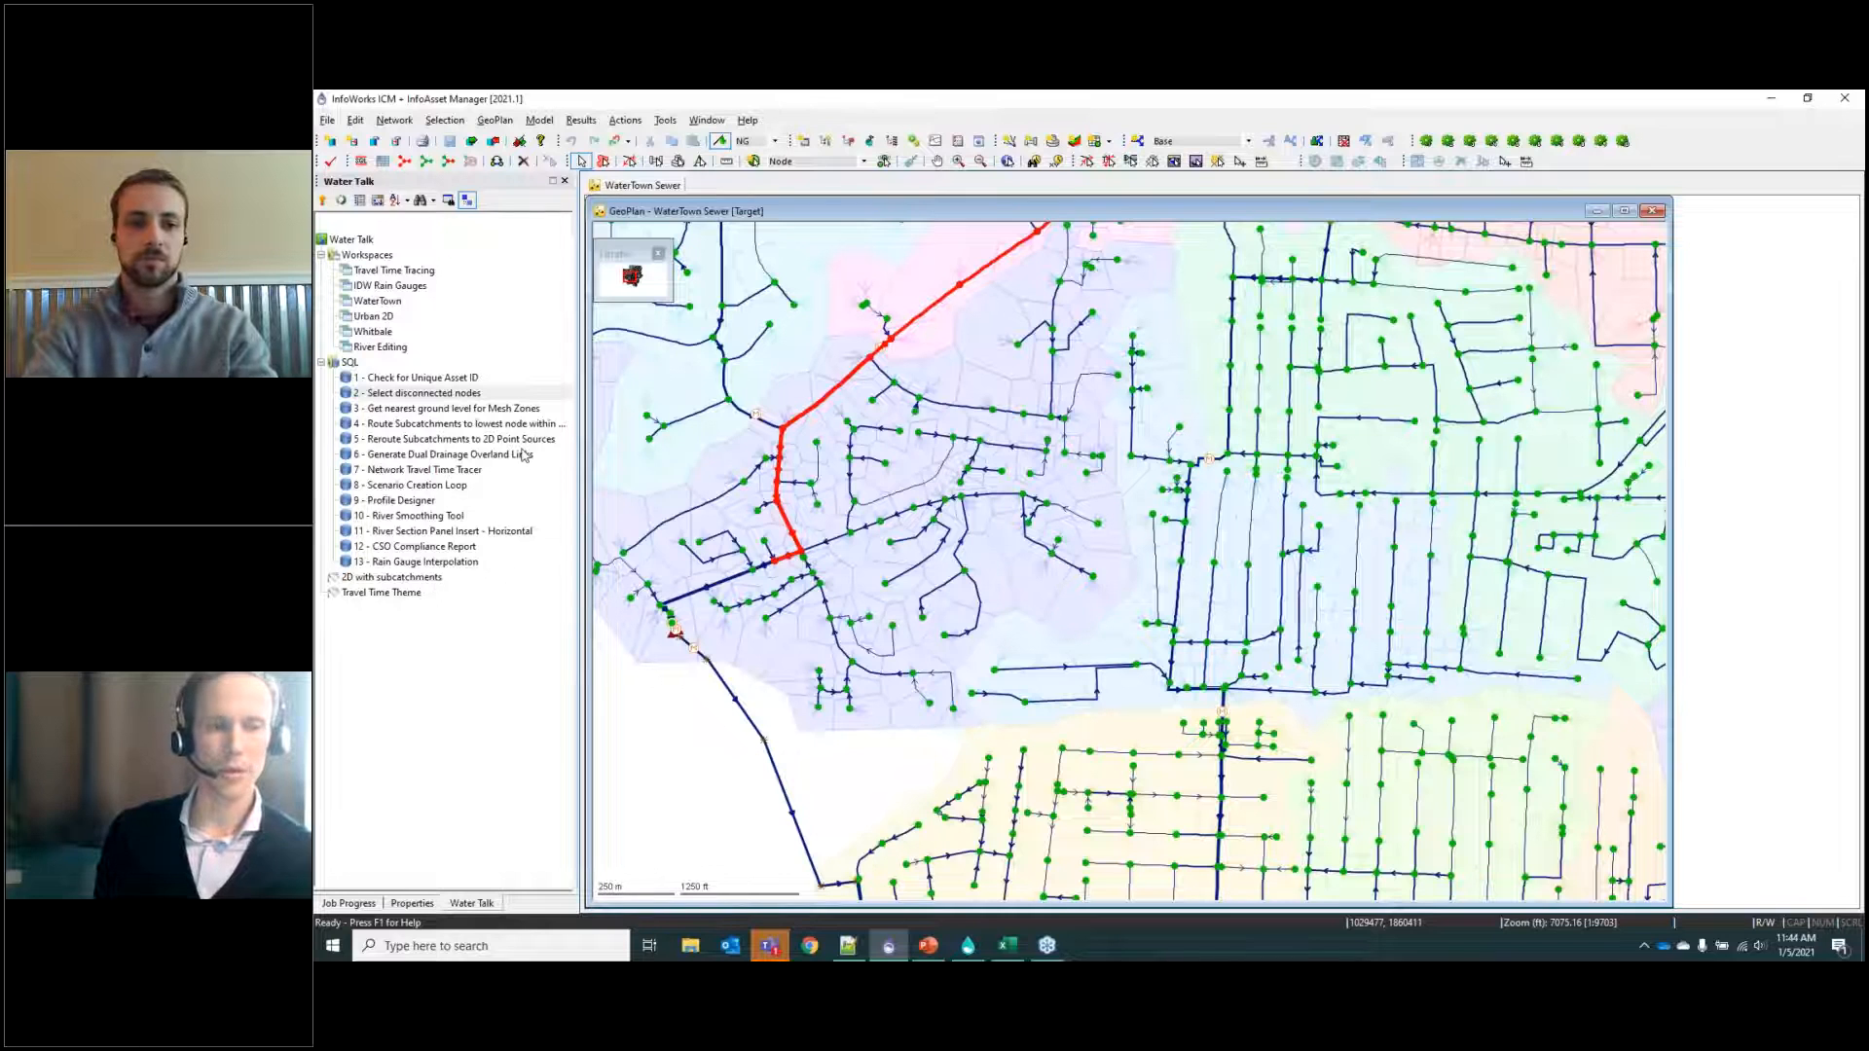
{"action": "mouse_move", "coordinate": [523, 454]}
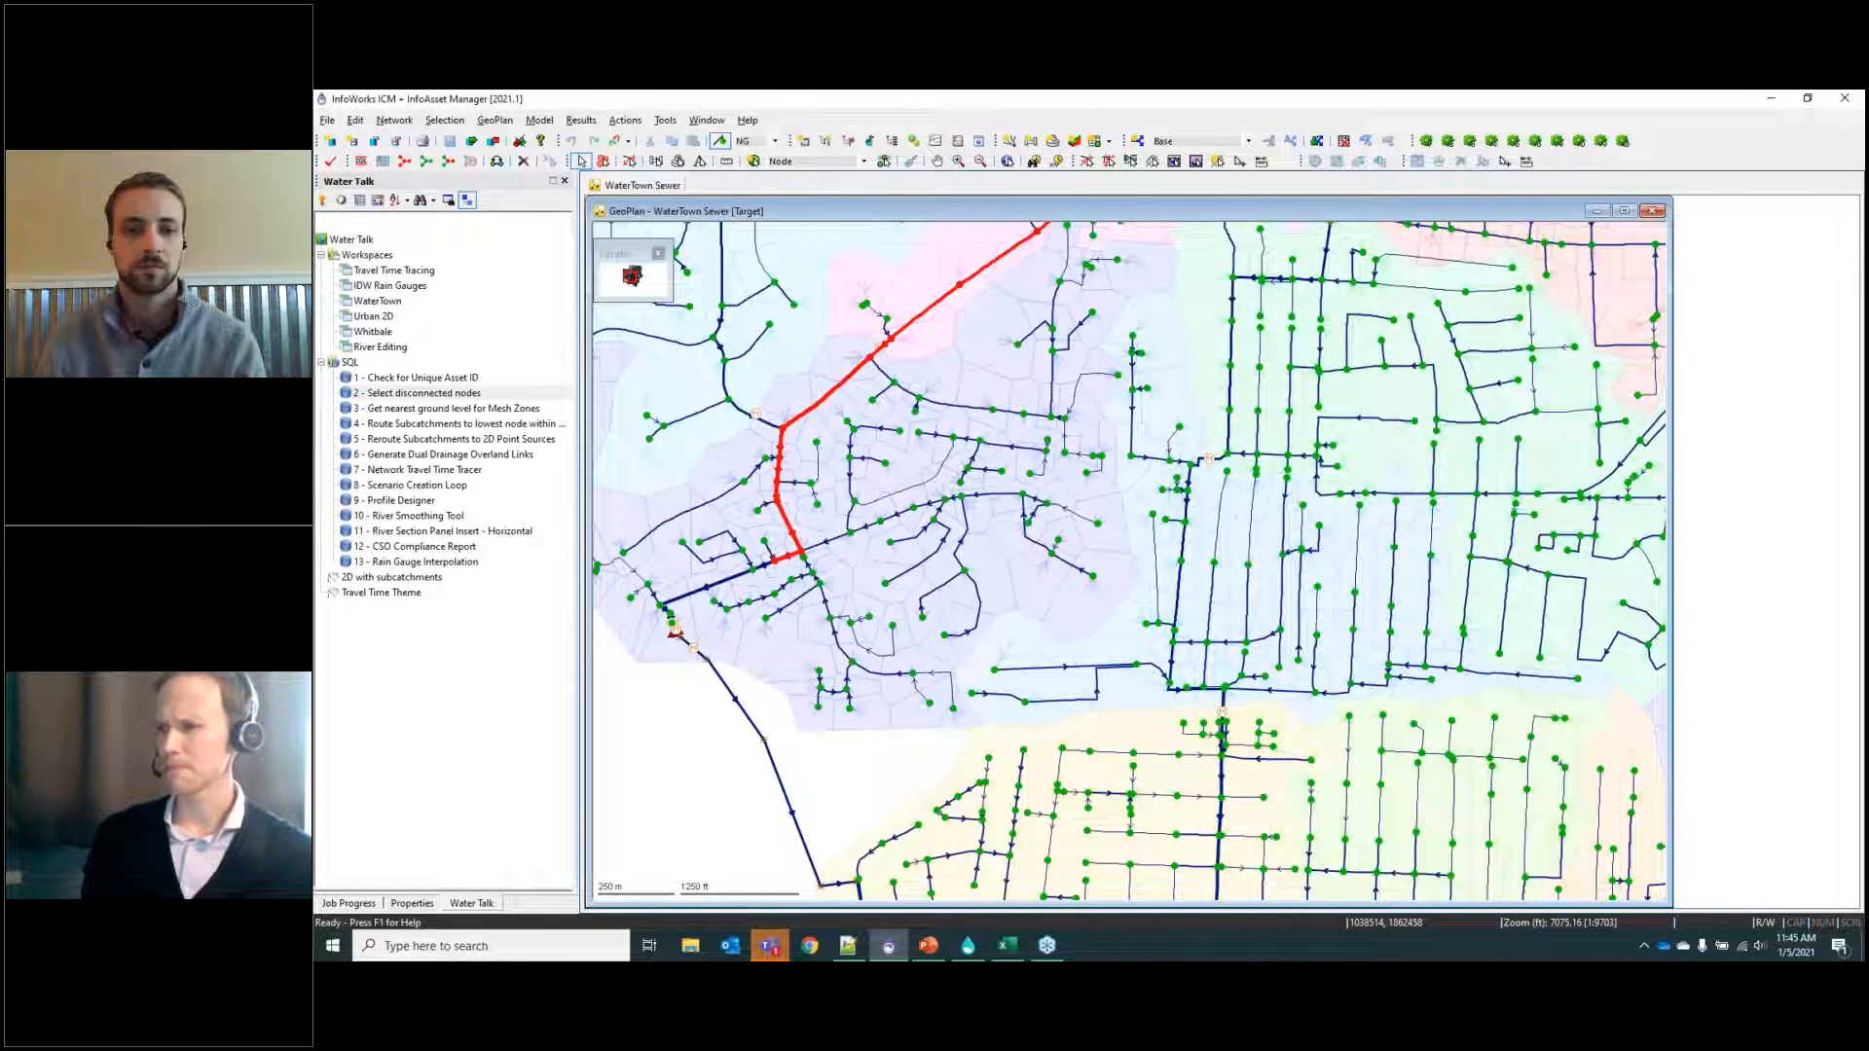
{"action": "key", "text": "alt+Tab"}
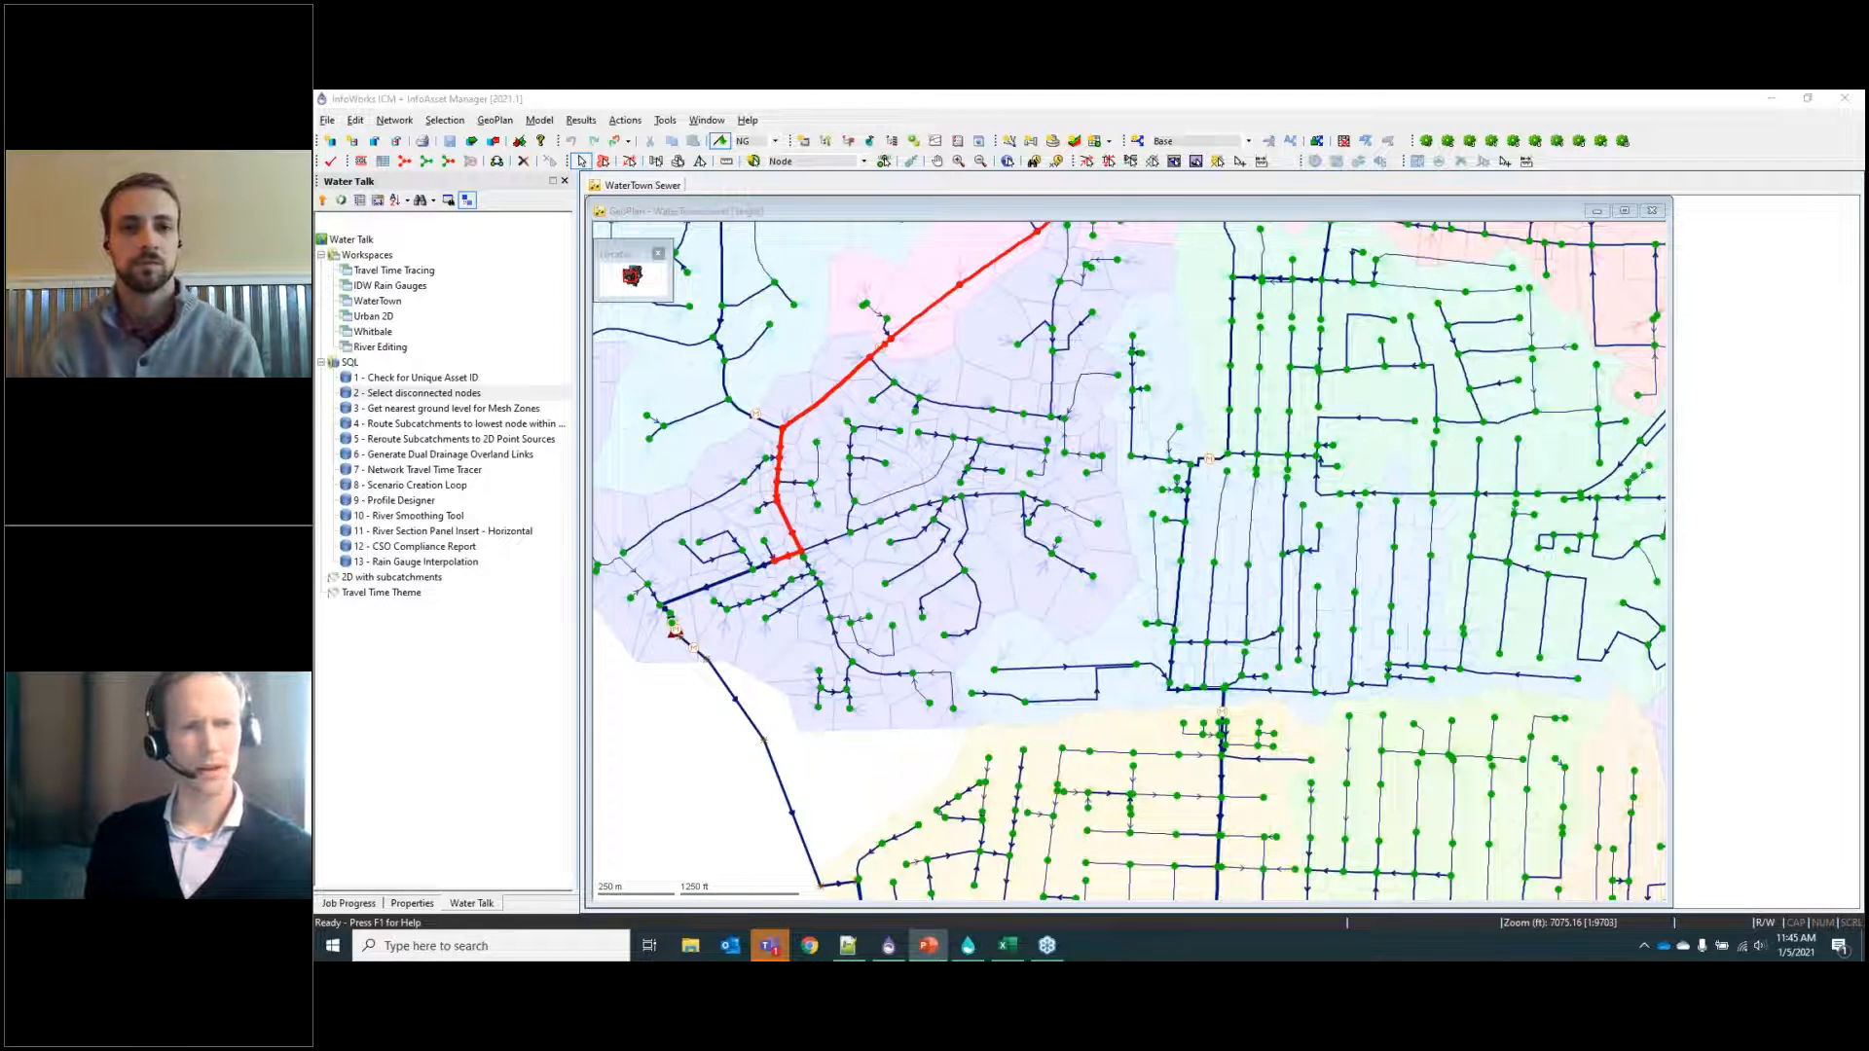
{"action": "key", "text": "alt+Tab"}
{"action": "scroll", "coordinate": [1158, 485], "scroll_direction": "down", "scroll_amount": 3}
{"action": "left_click", "coordinate": [1272, 668]}
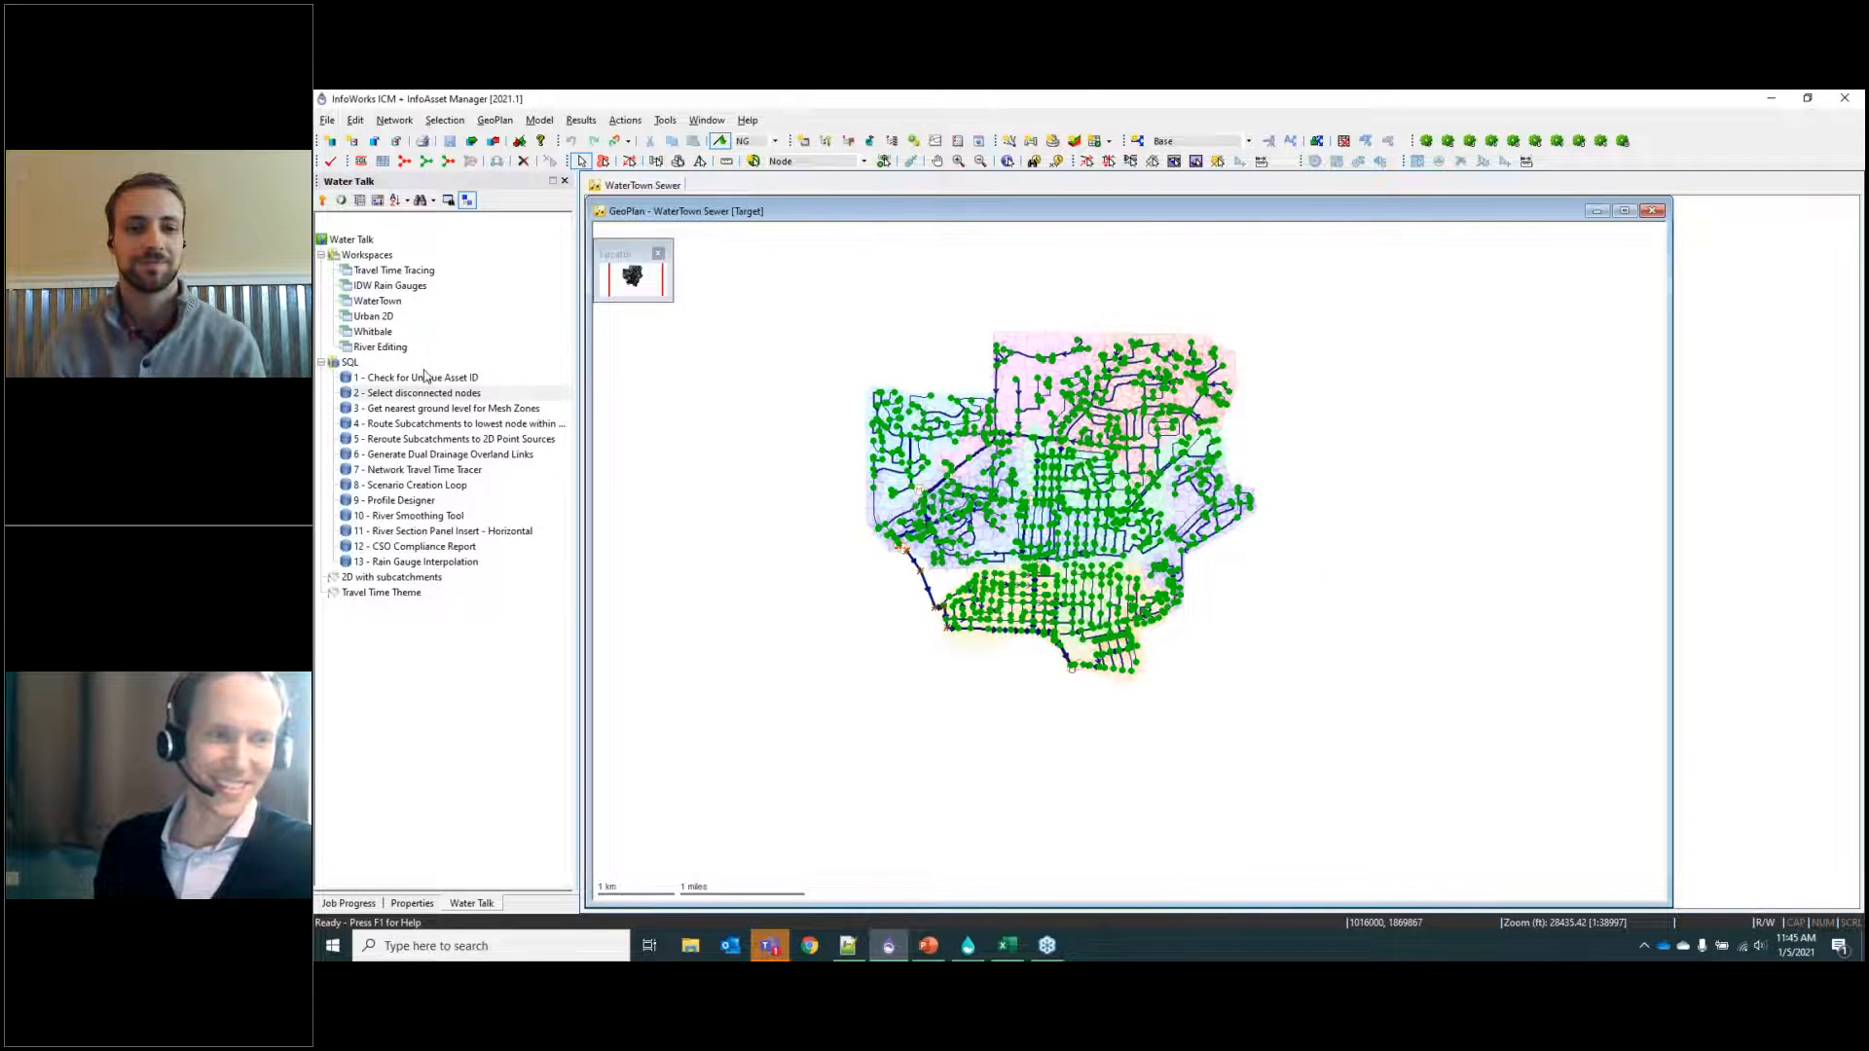
Open the stored query "1 - Check for Unique Asset ID", review its COUNT and ORDER BY clauses, and apply it to All Links.
{"action": "double_click", "coordinate": [421, 378]}
{"action": "left_click_drag", "start_coordinate": [1059, 281], "coordinate": [1449, 282]}
{"action": "left_click_drag", "start_coordinate": [1556, 550], "coordinate": [1214, 548]}
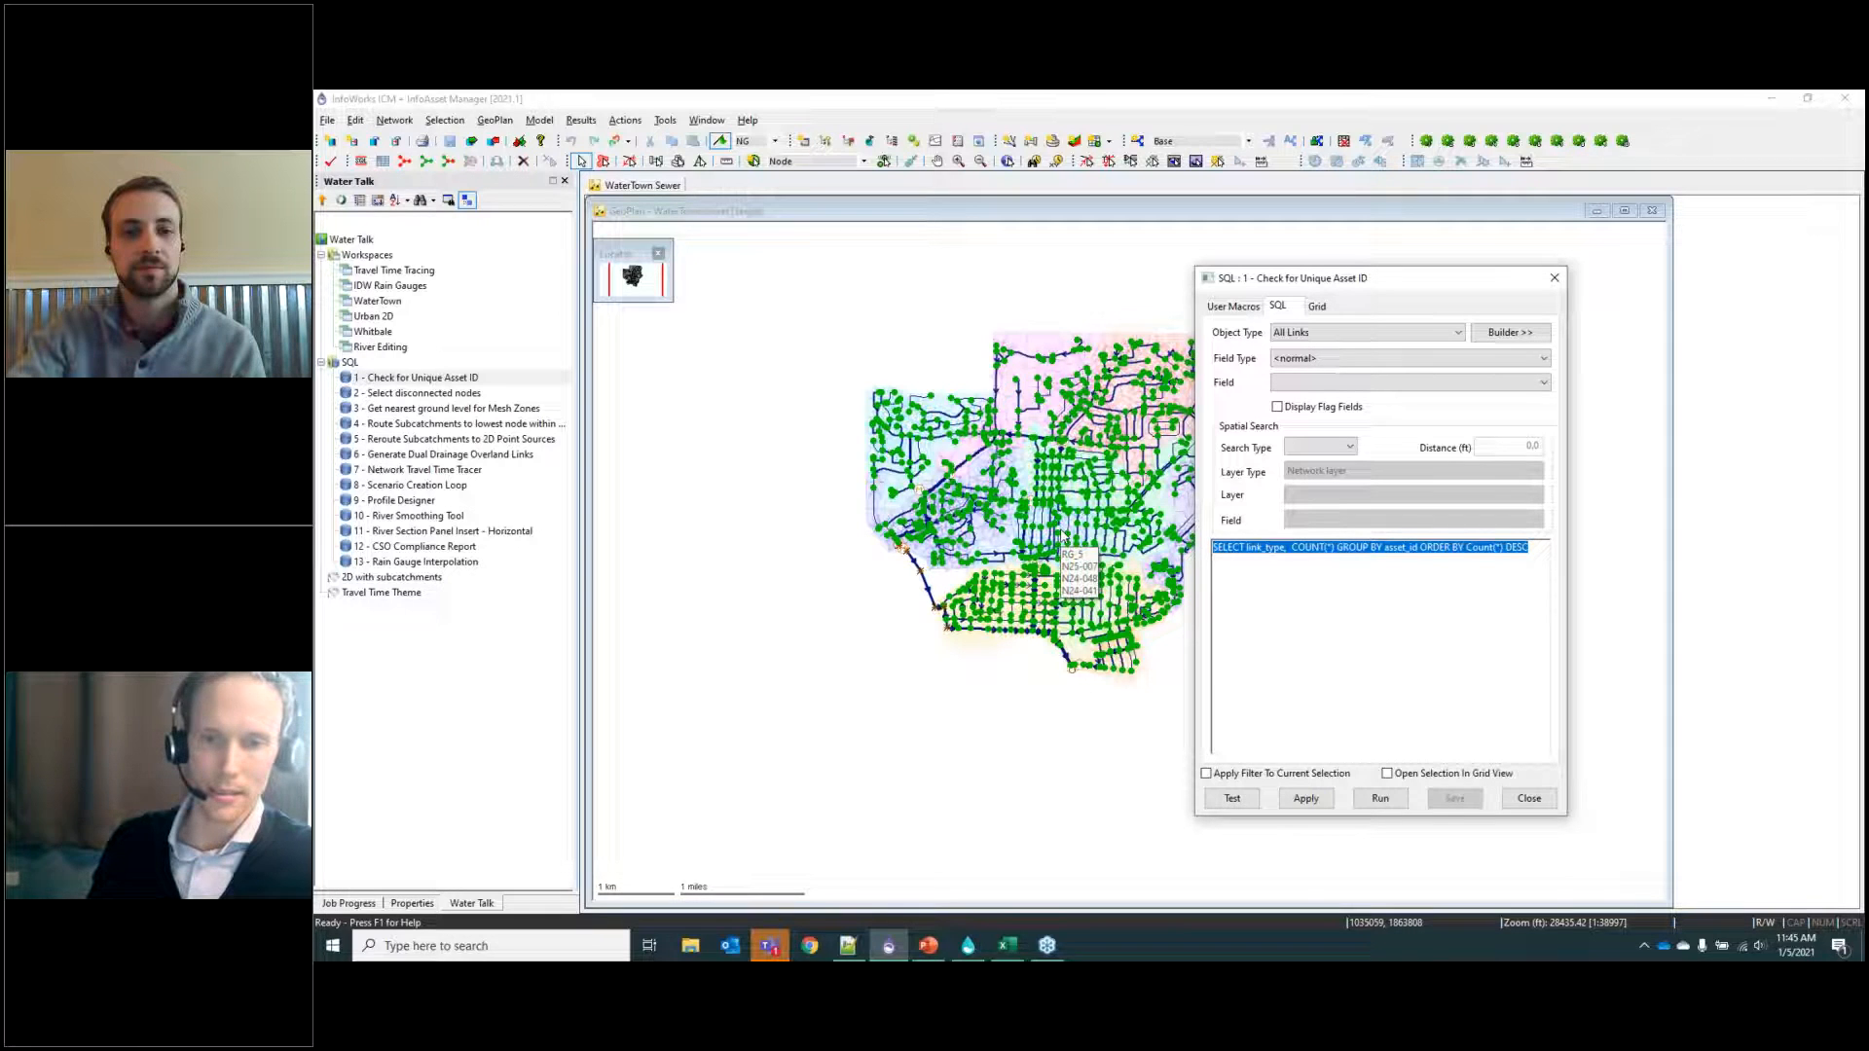
{"action": "left_click", "coordinate": [1536, 546]}
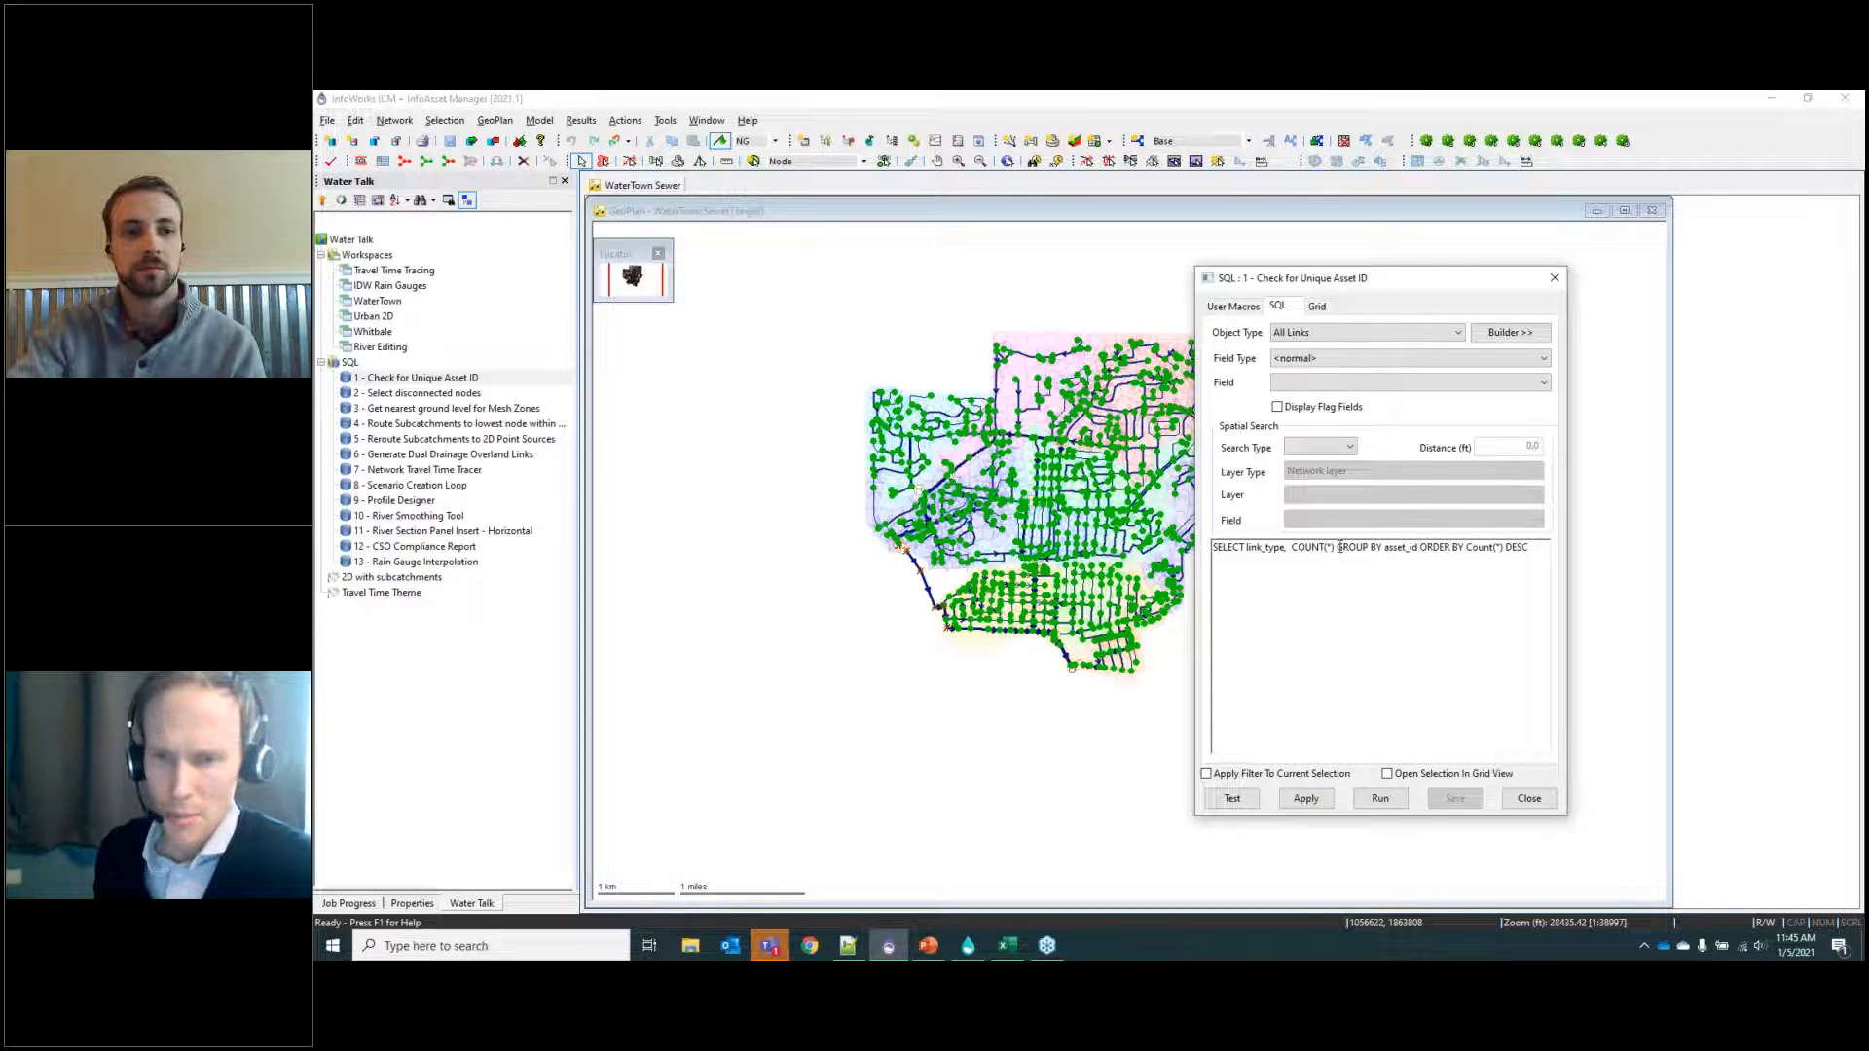
{"action": "left_click_drag", "start_coordinate": [1329, 546], "coordinate": [1297, 551]}
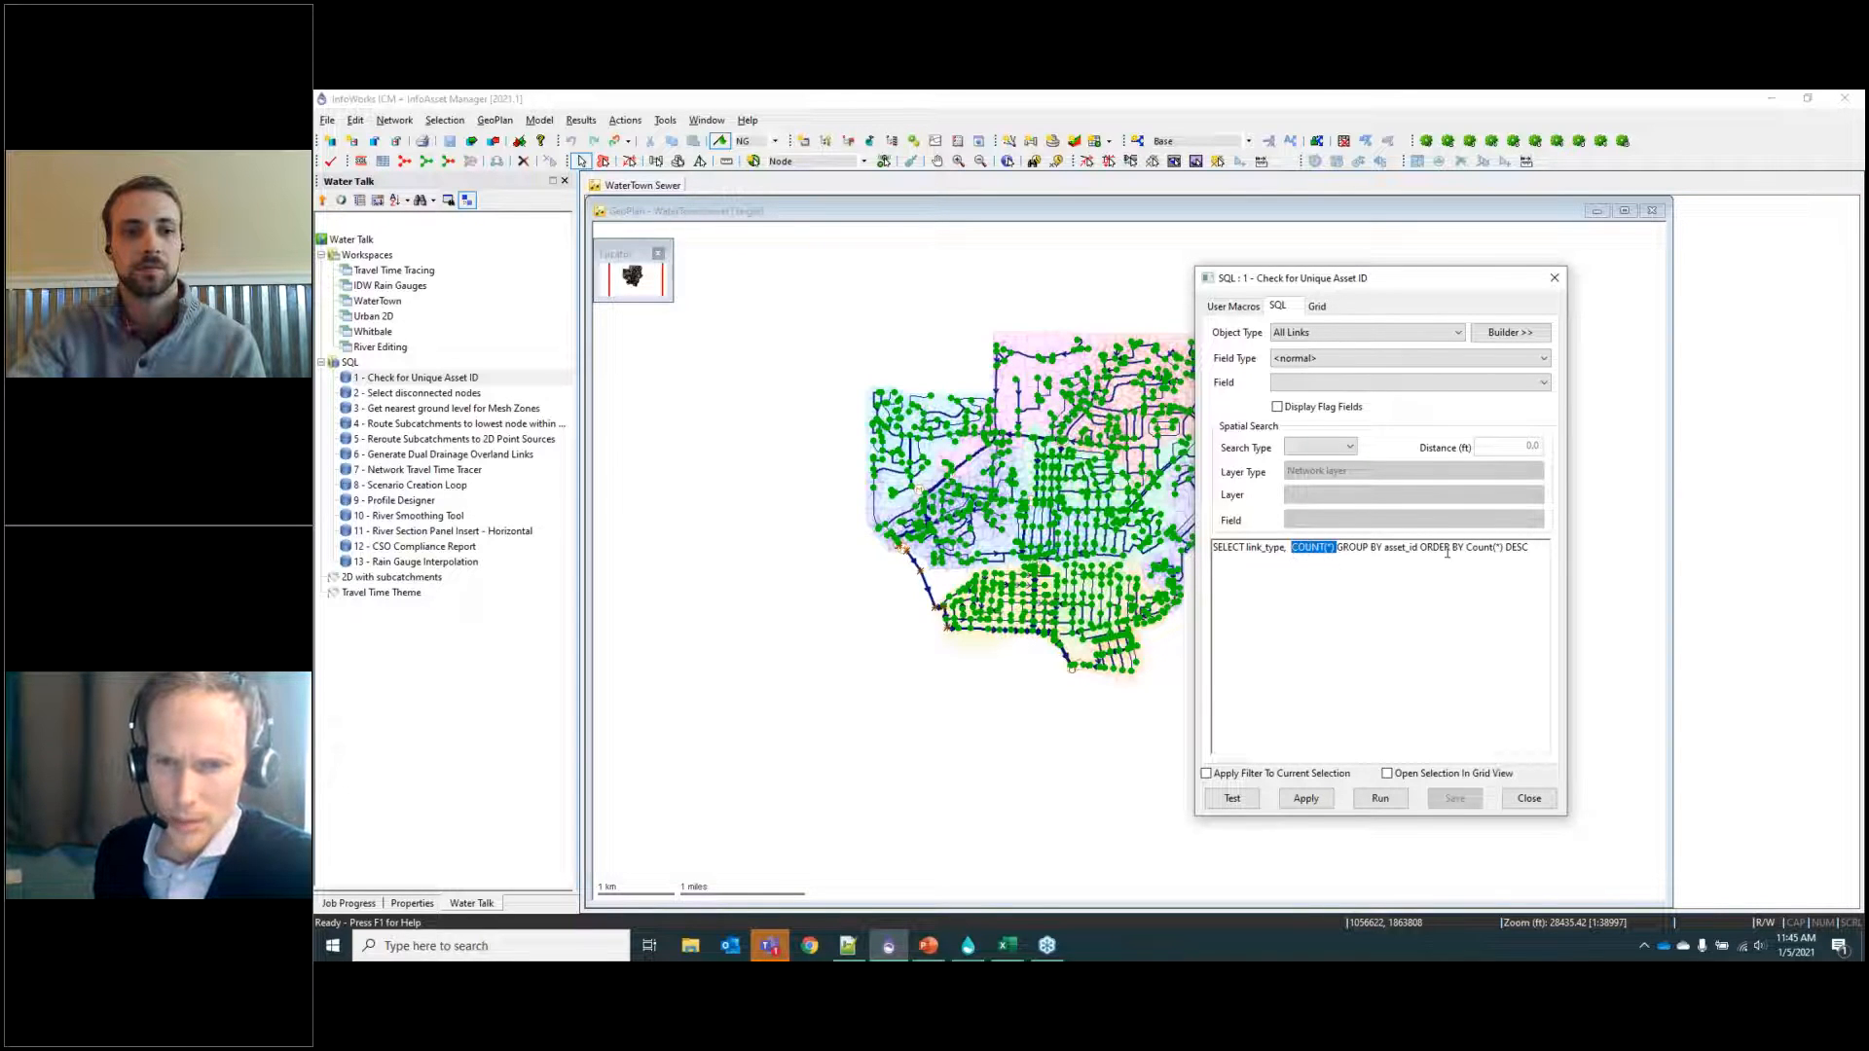
{"action": "left_click", "coordinate": [1411, 550]}
{"action": "left_click_drag", "start_coordinate": [1412, 550], "coordinate": [1464, 551]}
{"action": "left_click", "coordinate": [1305, 798]}
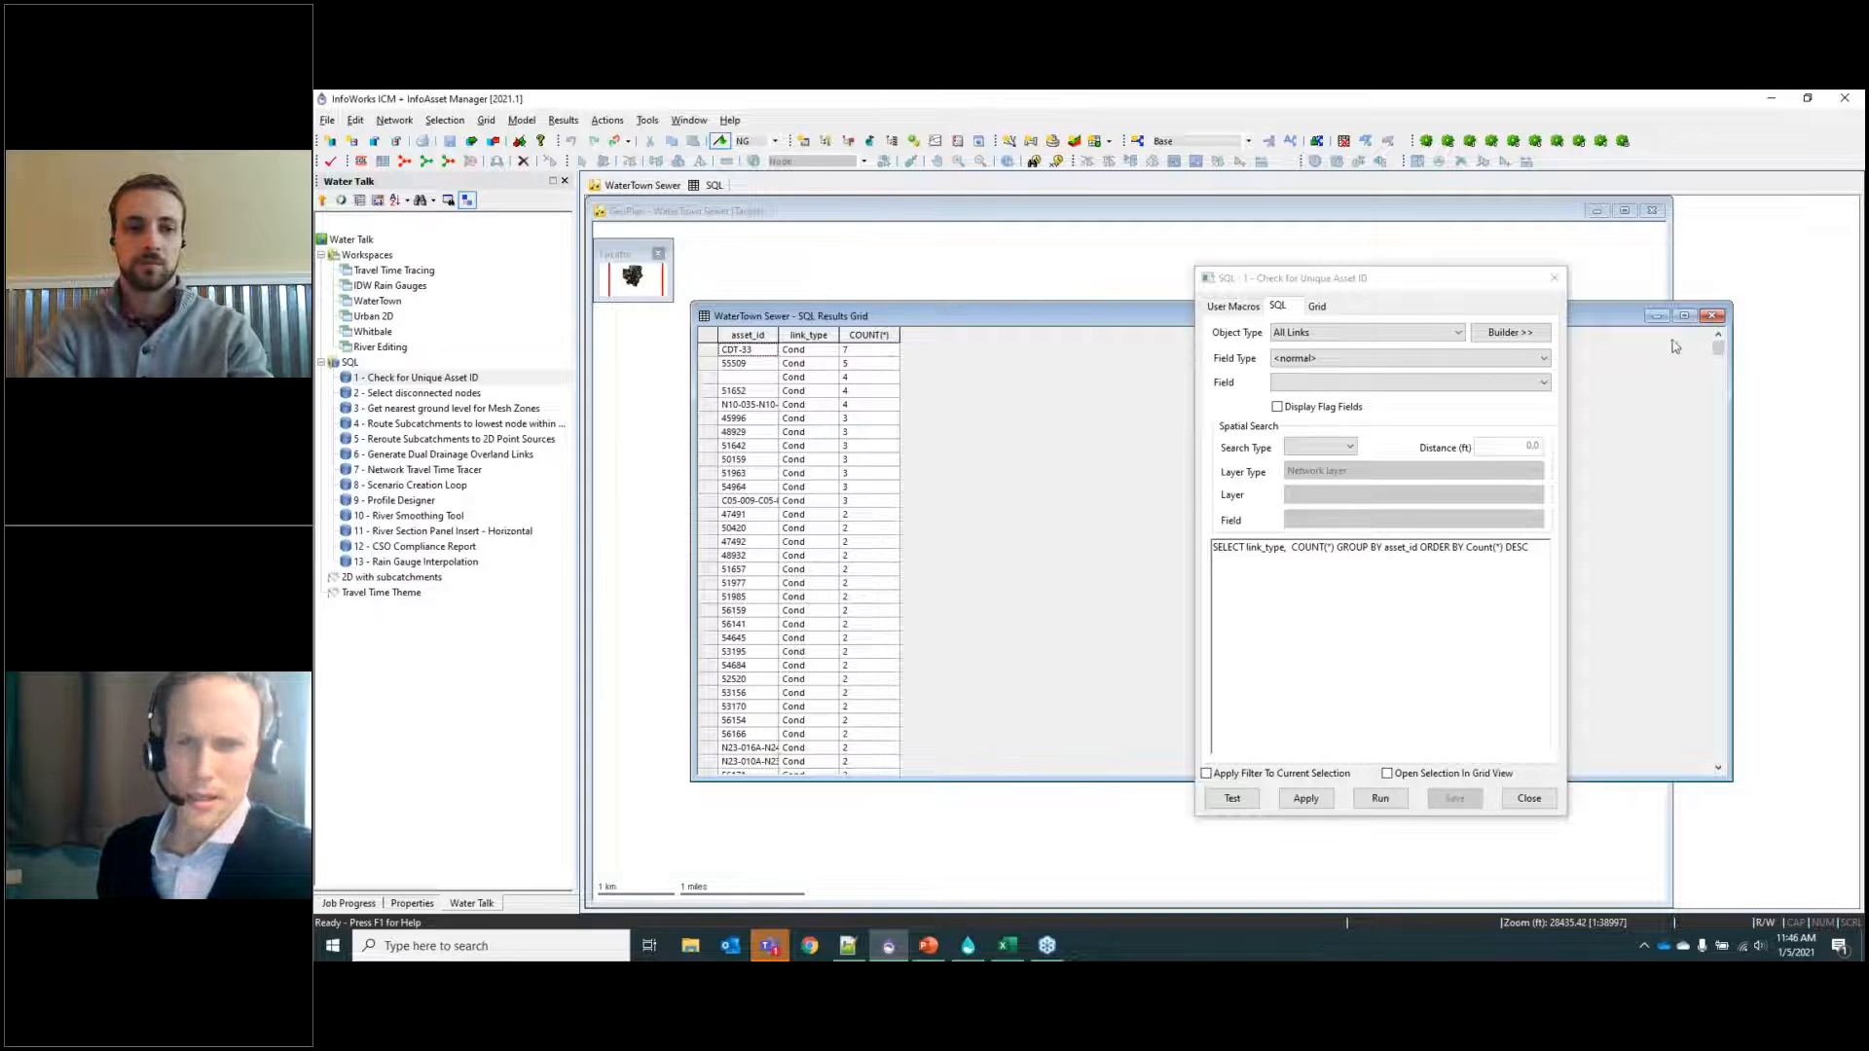
Narrow the SQL results grid, widen the asset_id column, and examine the rows with repeated asset IDs before closing the grid.
{"action": "left_click_drag", "start_coordinate": [1733, 304], "coordinate": [930, 210]}
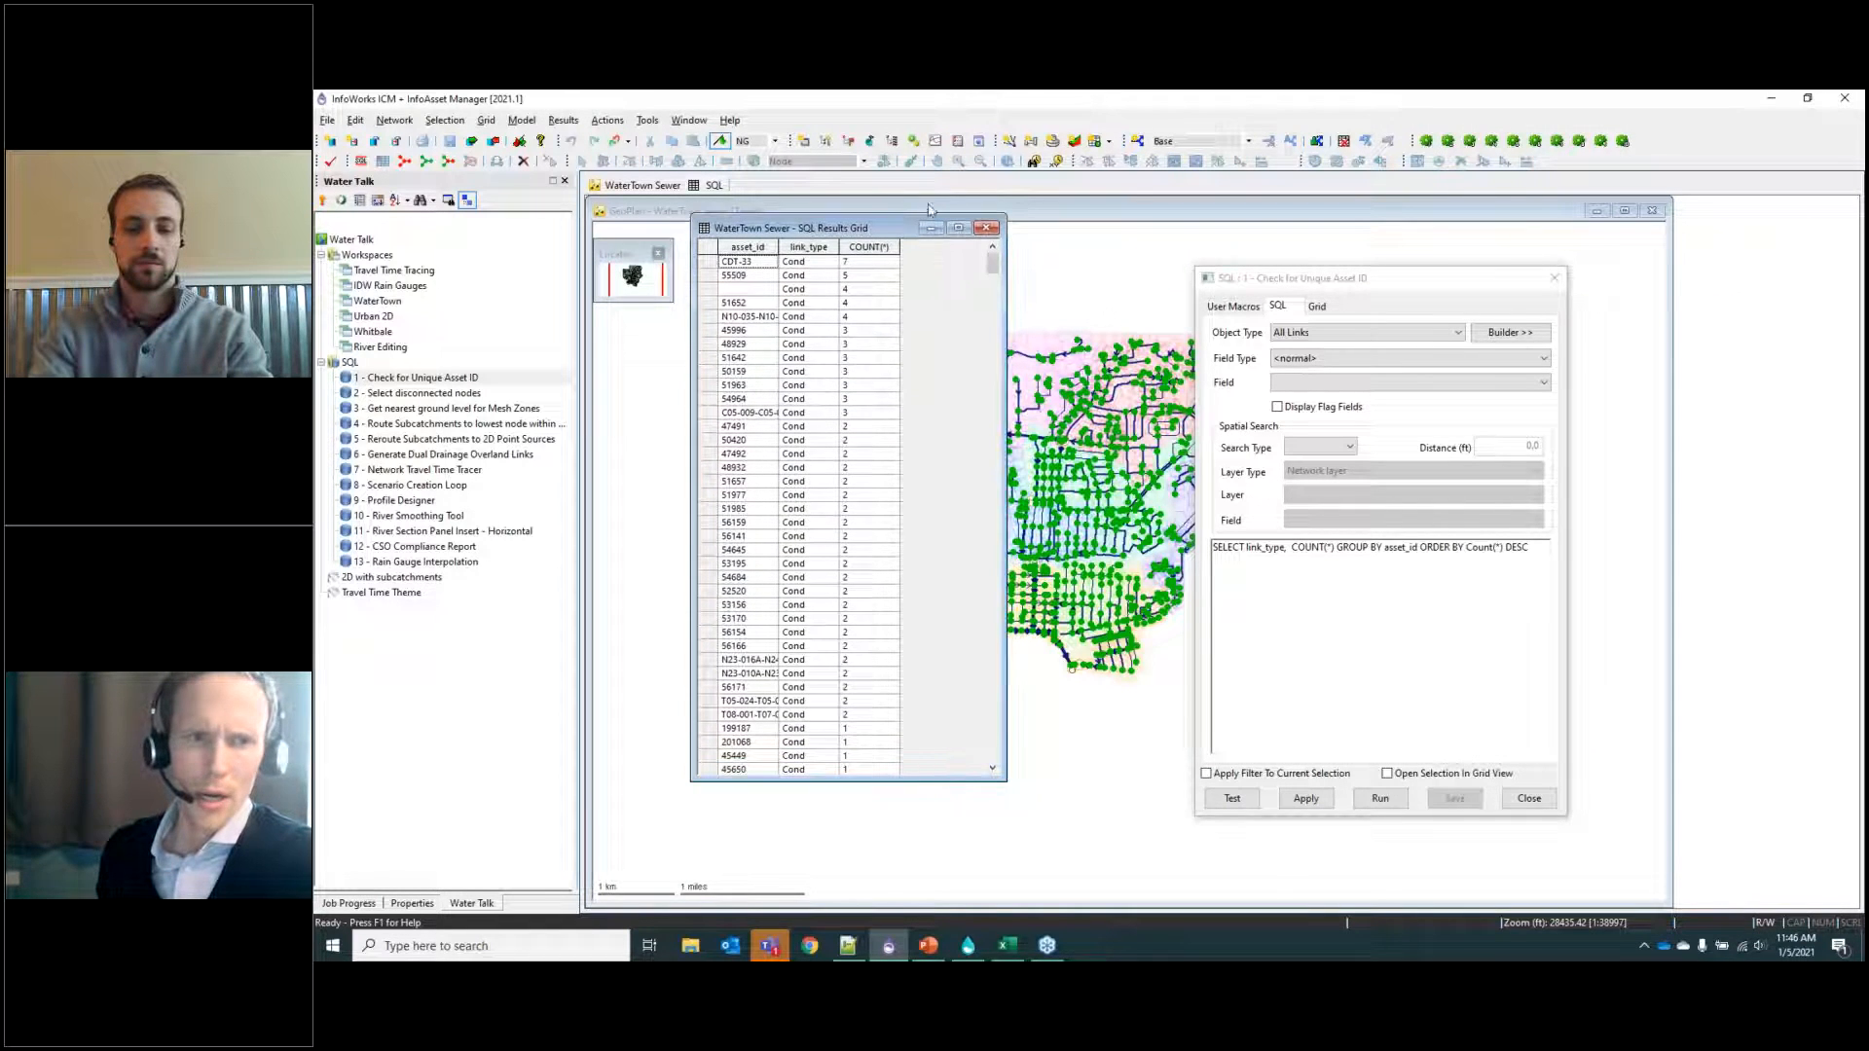
{"action": "double_click", "coordinate": [779, 247]}
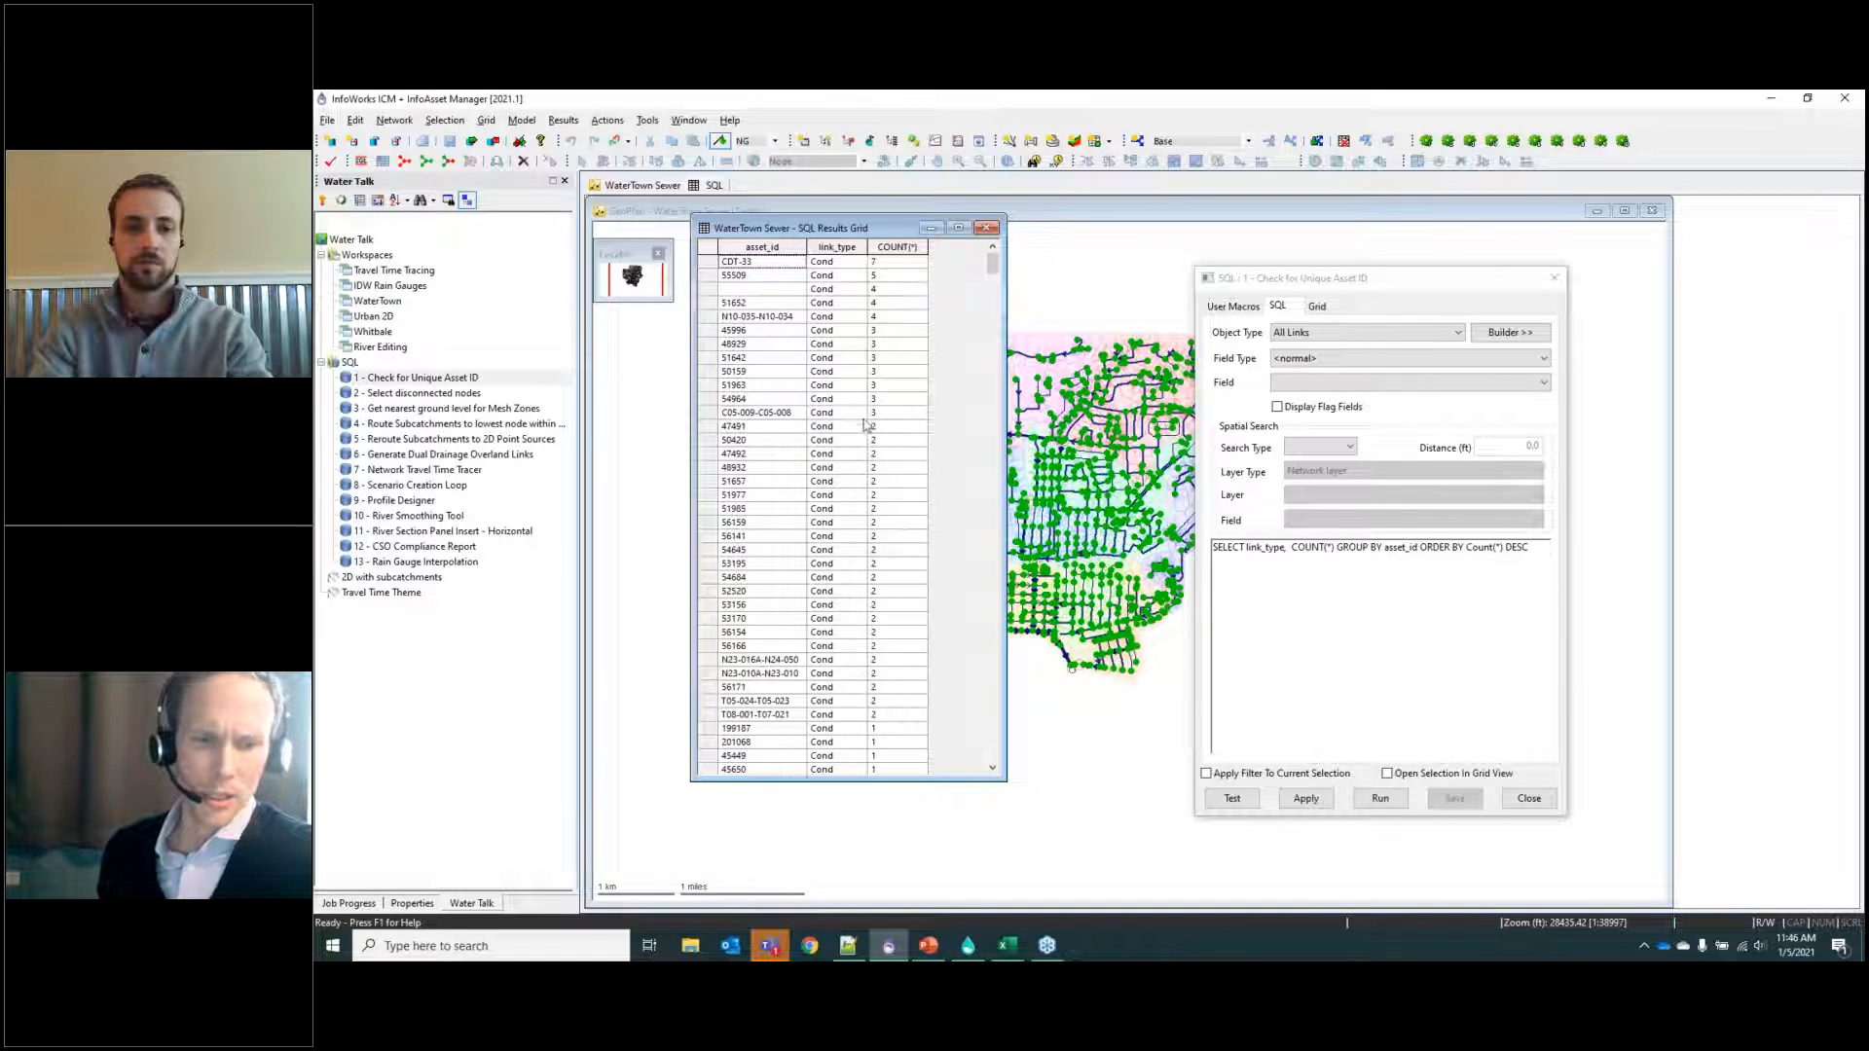
{"action": "left_click_drag", "start_coordinate": [725, 261], "coordinate": [798, 718]}
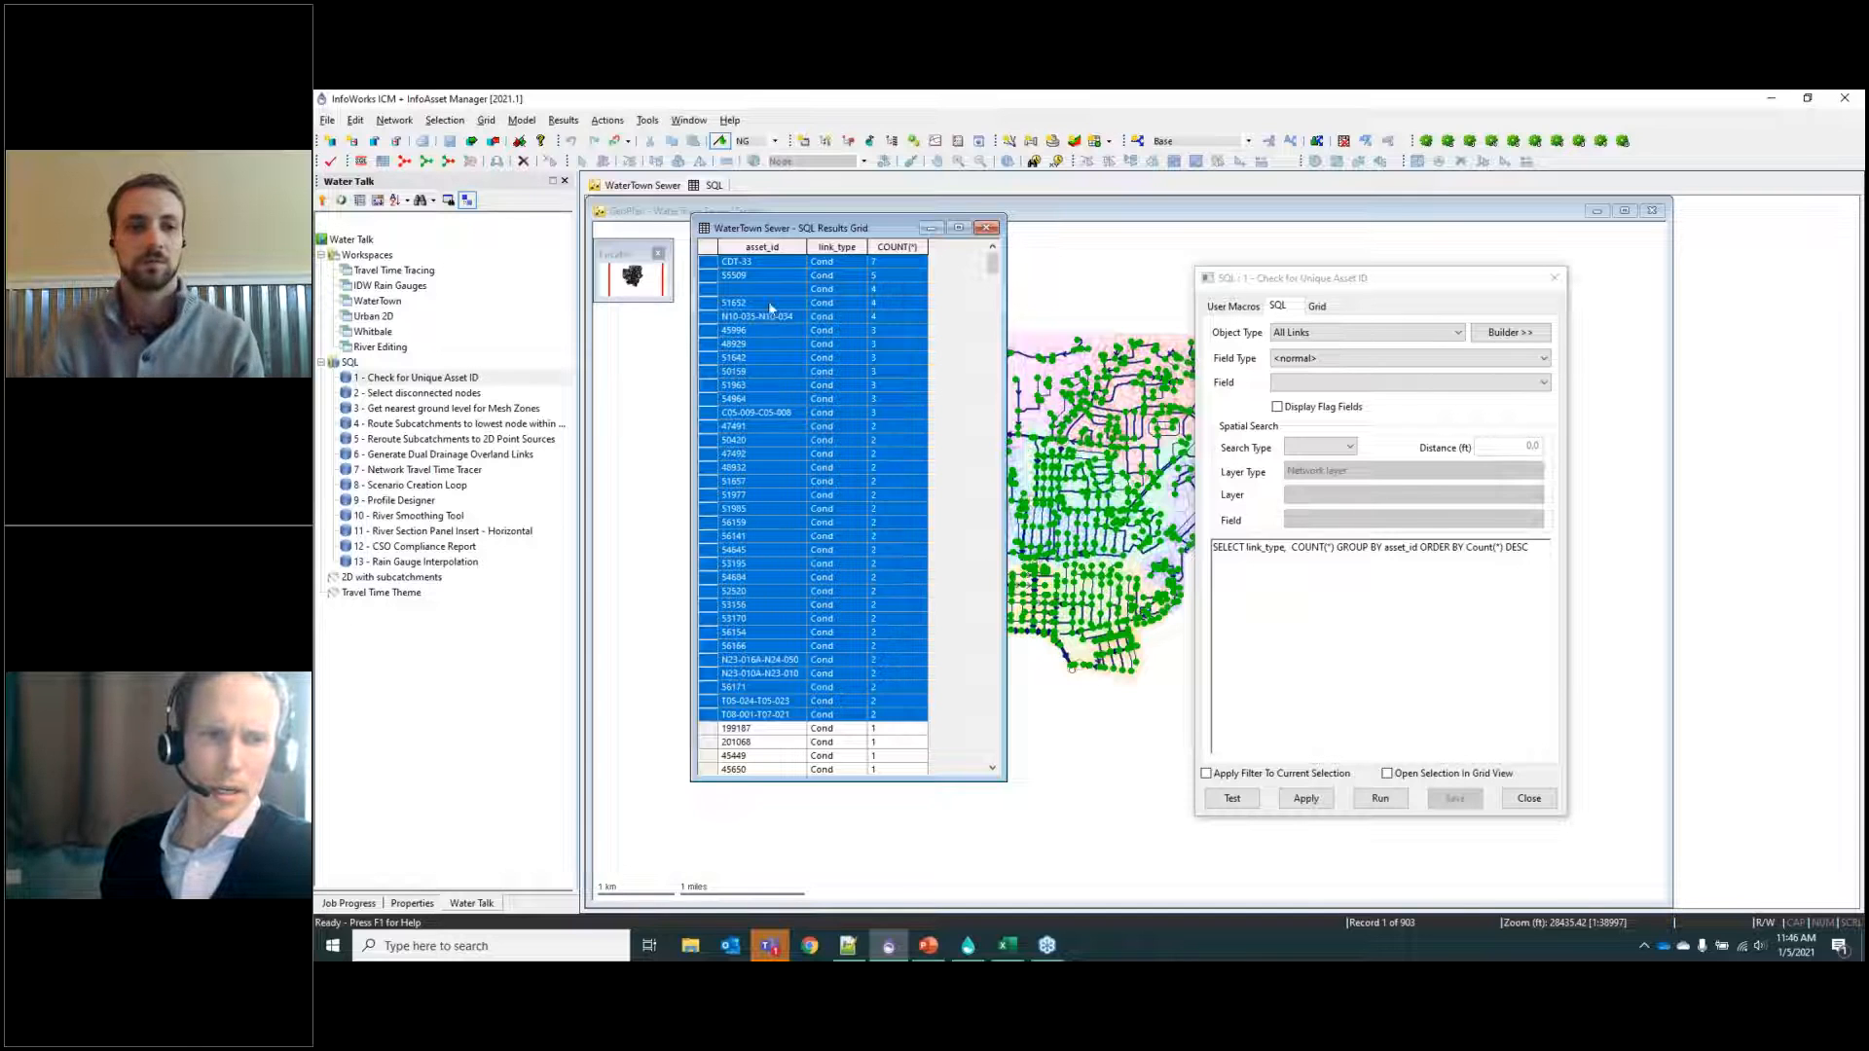
{"action": "left_click", "coordinate": [986, 228]}
Split the long conduit at the network's southwest edge by creating a combined manhole at about its midpoint.
{"action": "scroll", "coordinate": [832, 474], "scroll_direction": "up", "scroll_amount": 6}
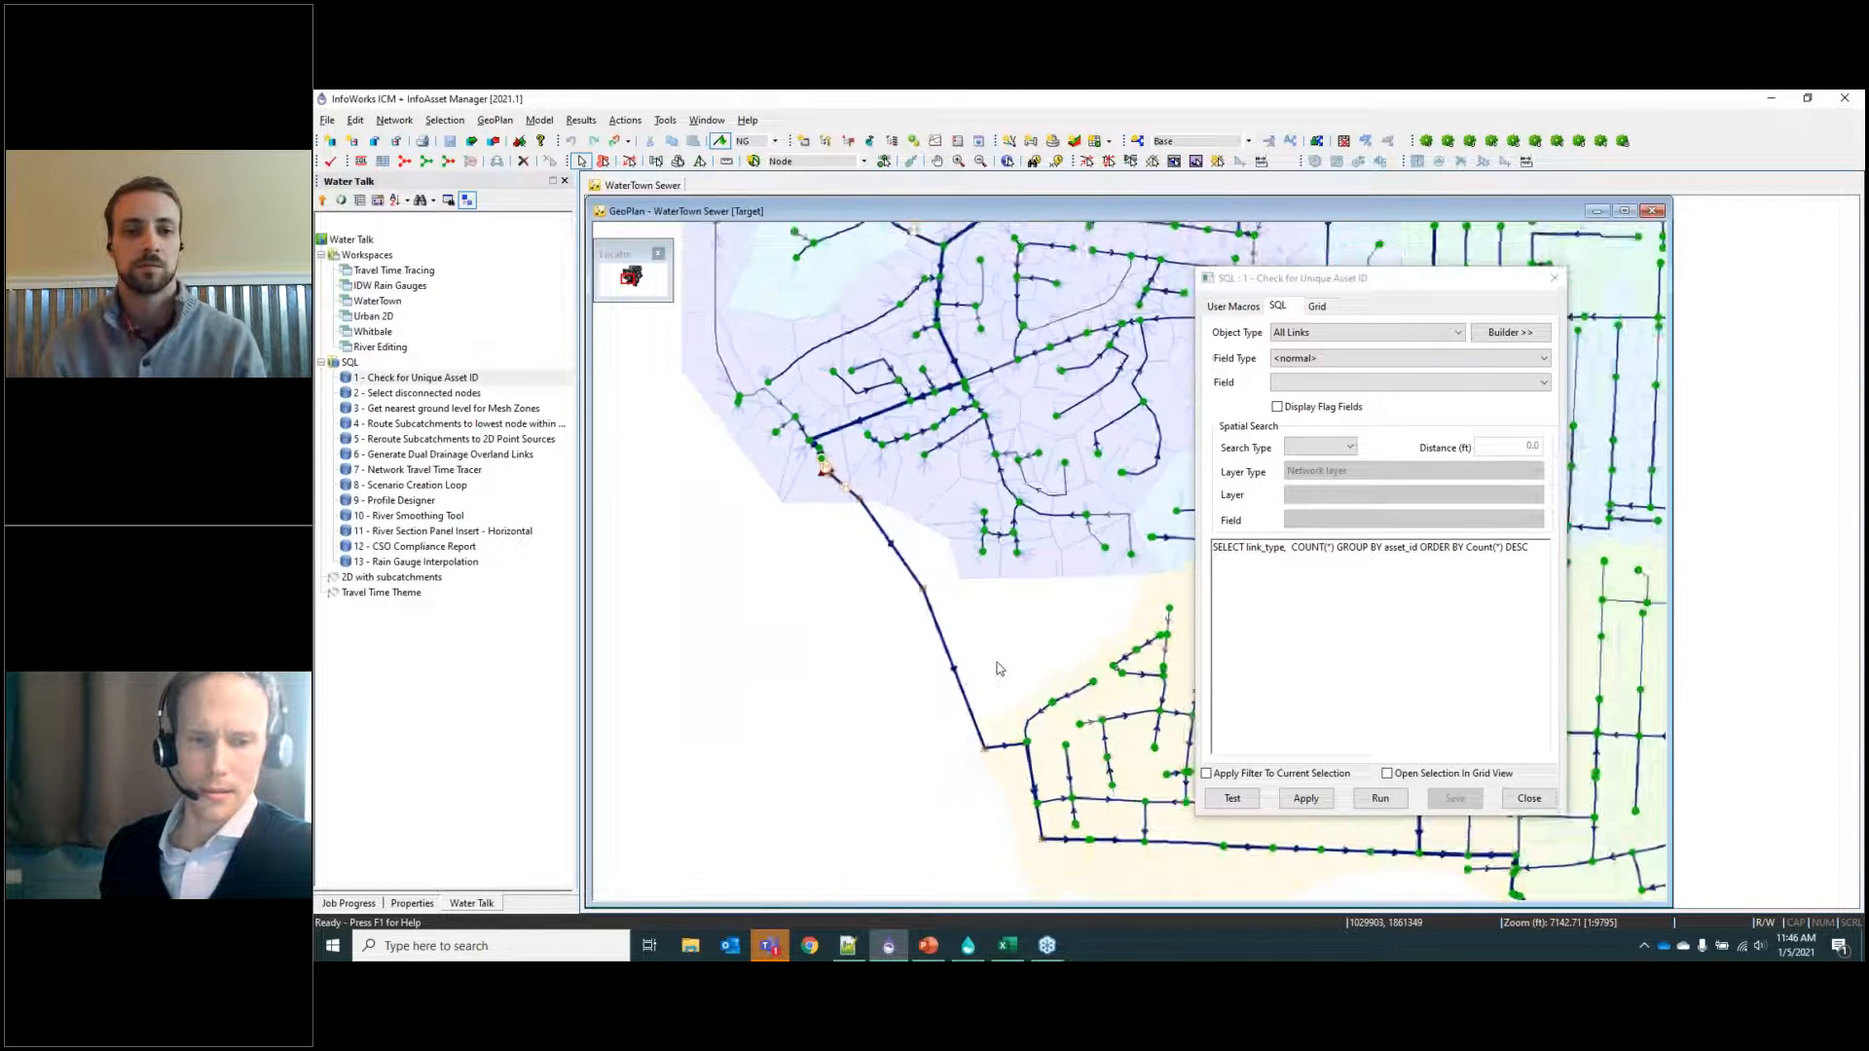
{"action": "left_click_drag", "start_coordinate": [983, 679], "coordinate": [851, 597]}
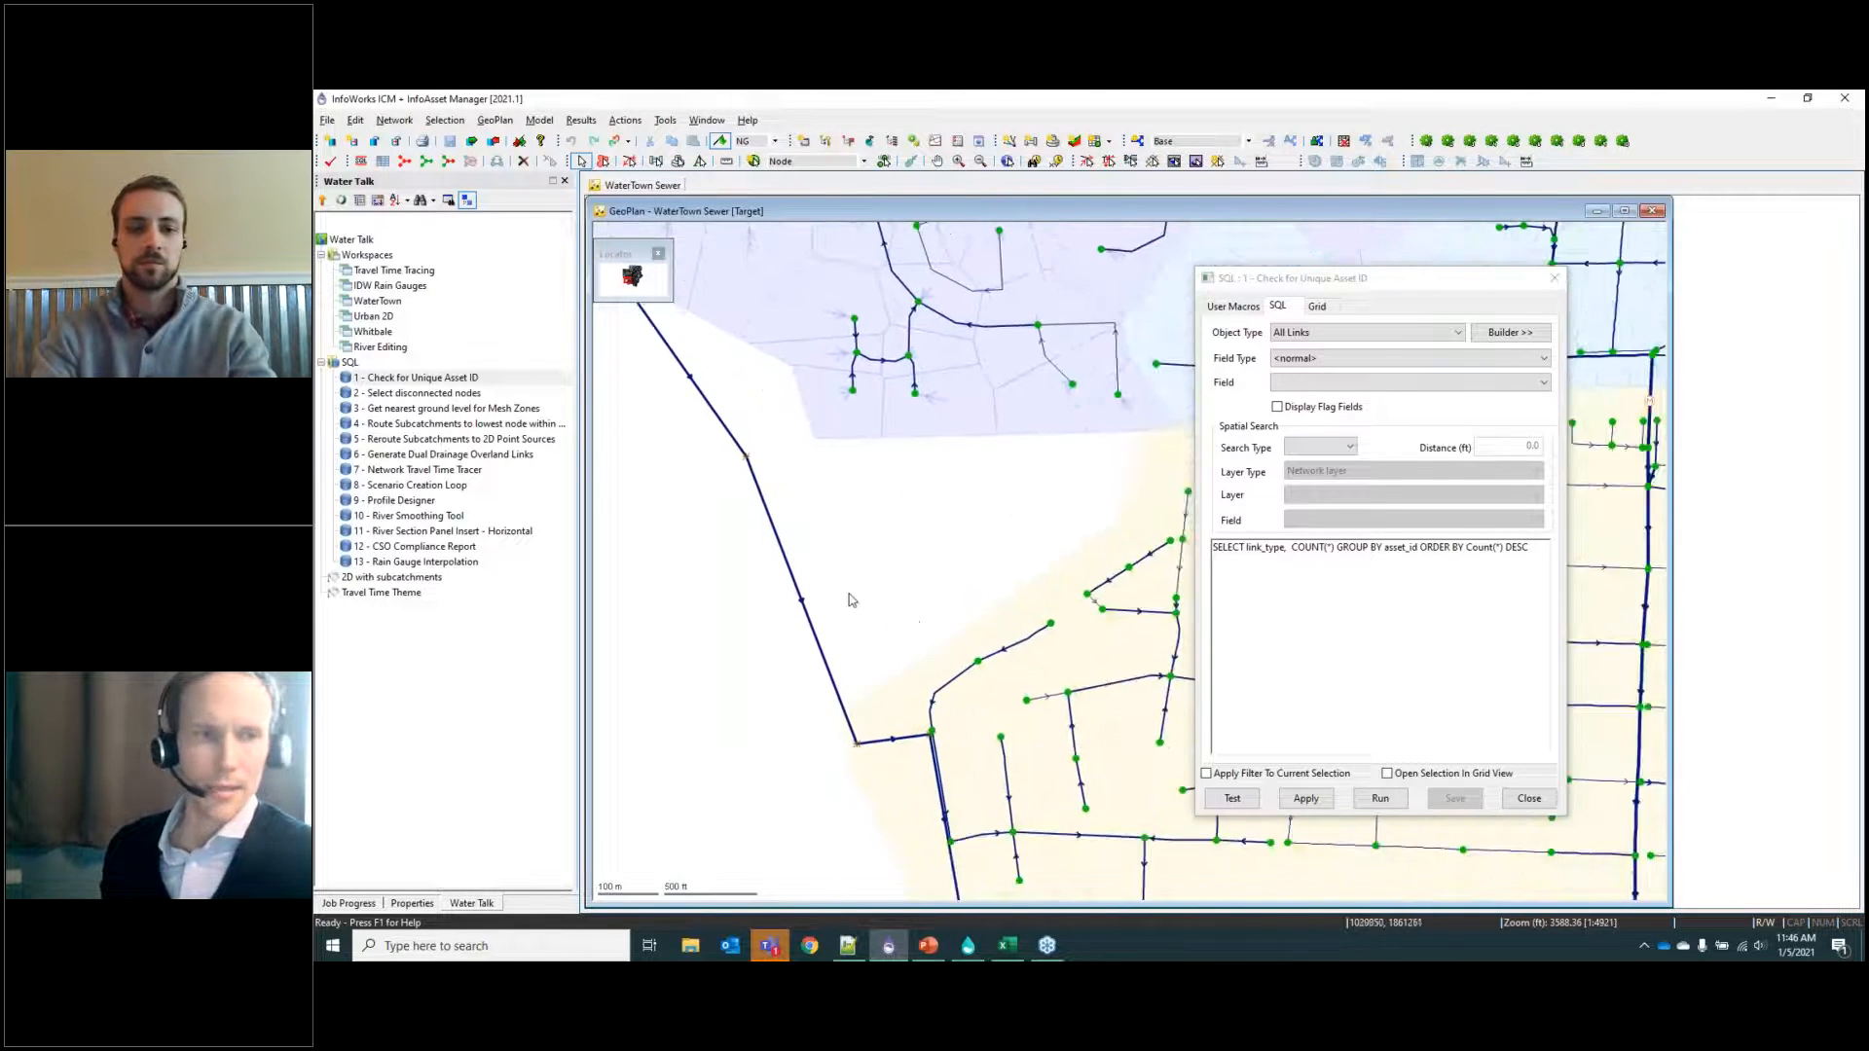
{"action": "left_click", "coordinate": [752, 161]}
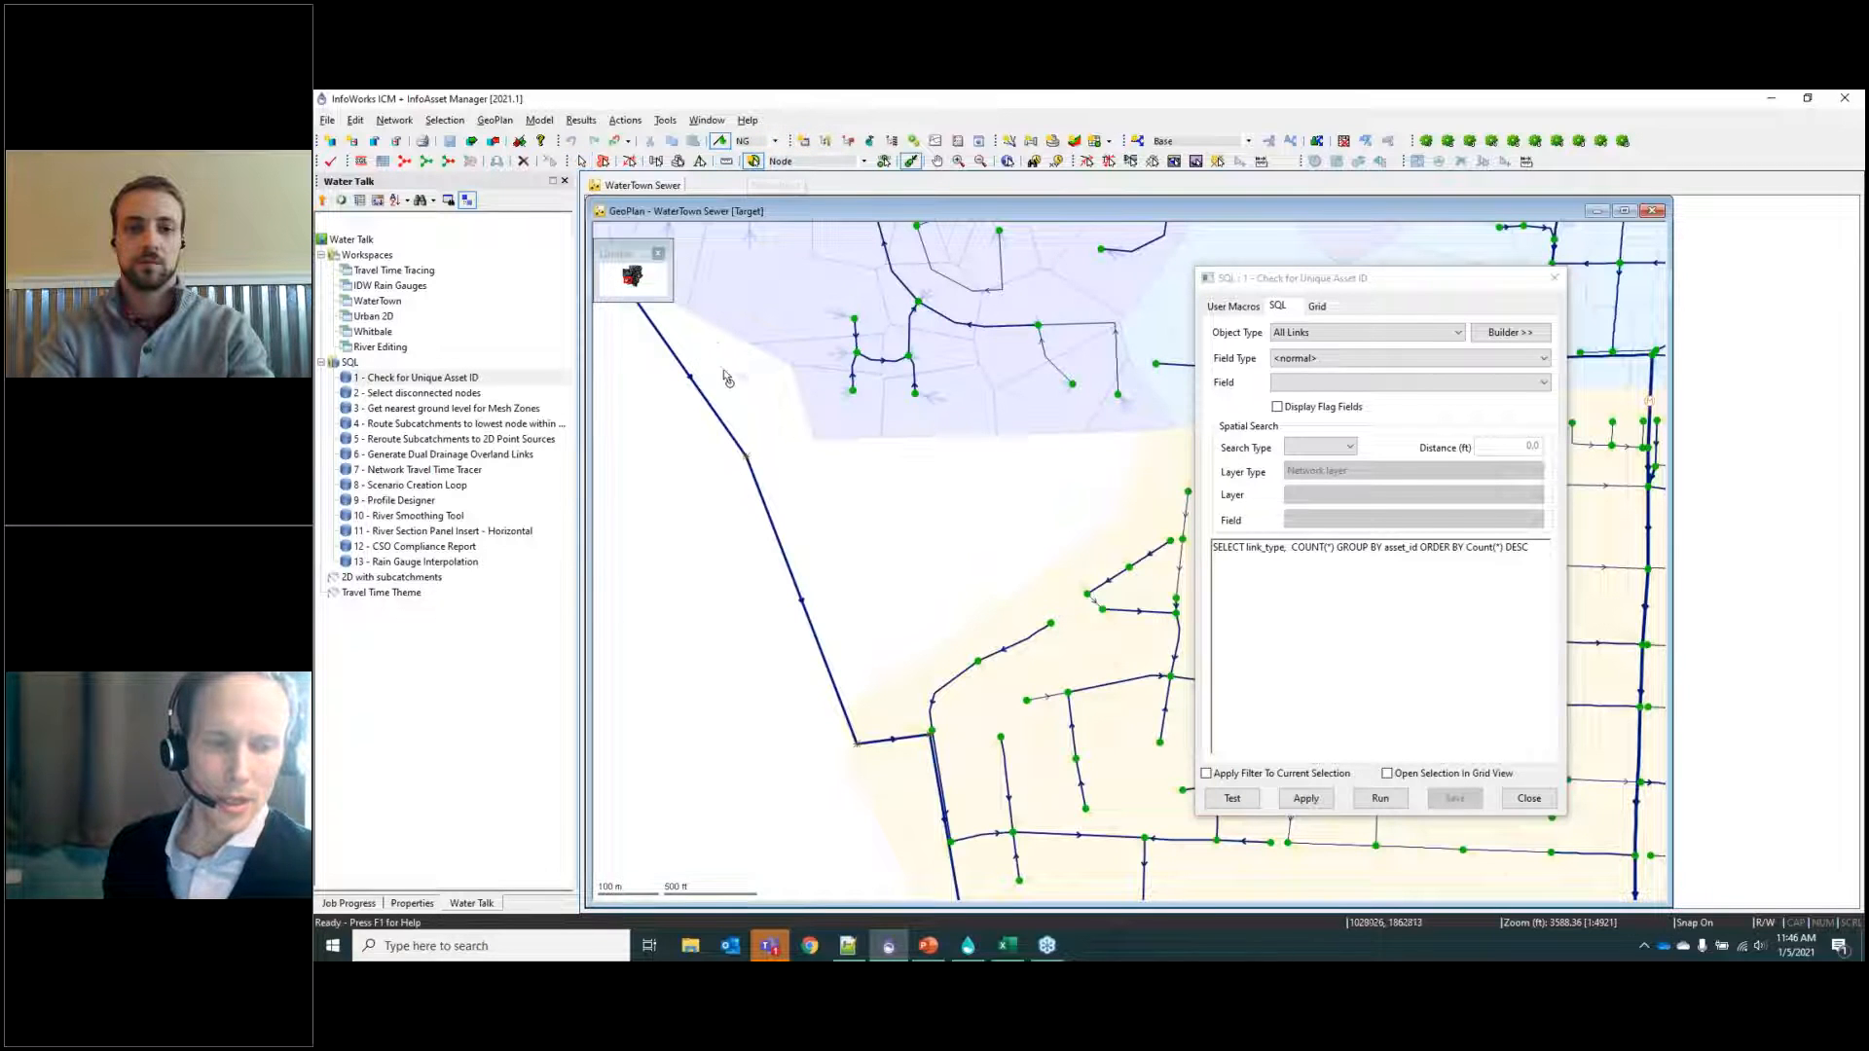
{"action": "left_click", "coordinate": [800, 599]}
{"action": "left_click", "coordinate": [924, 549]}
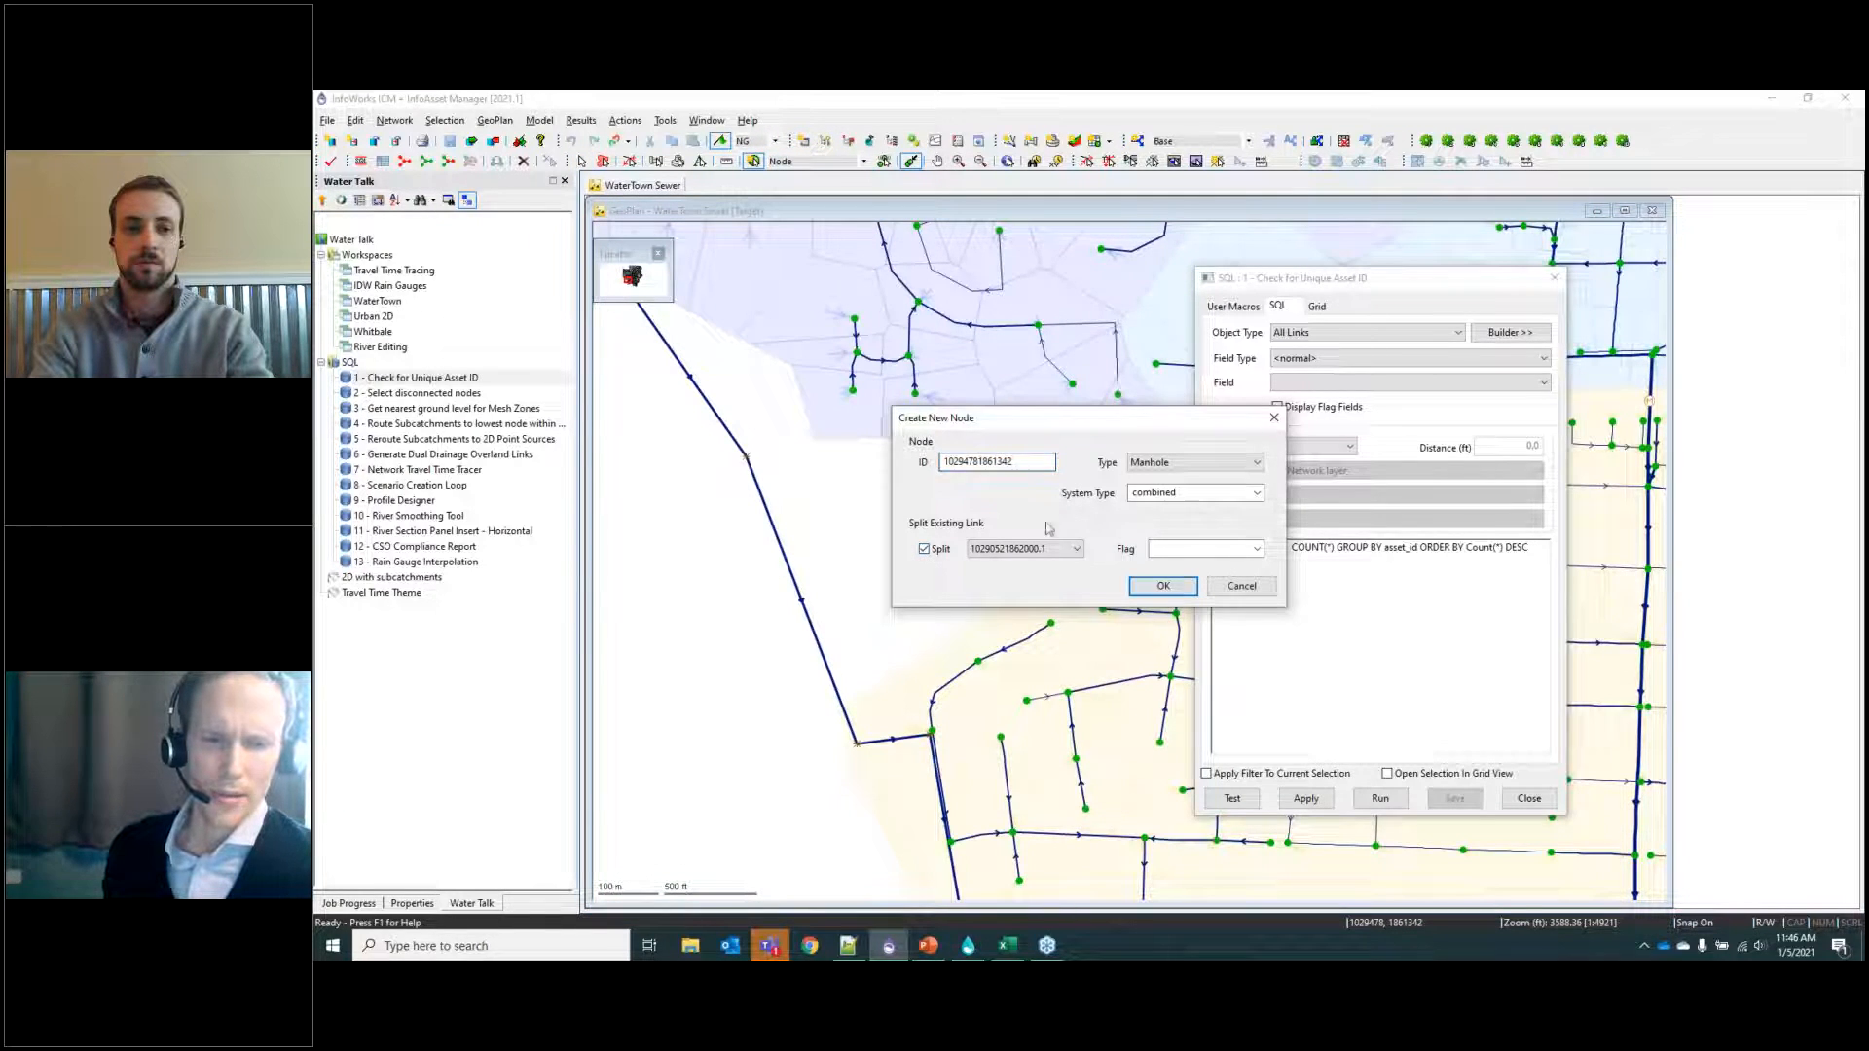
{"action": "left_click", "coordinate": [1163, 586]}
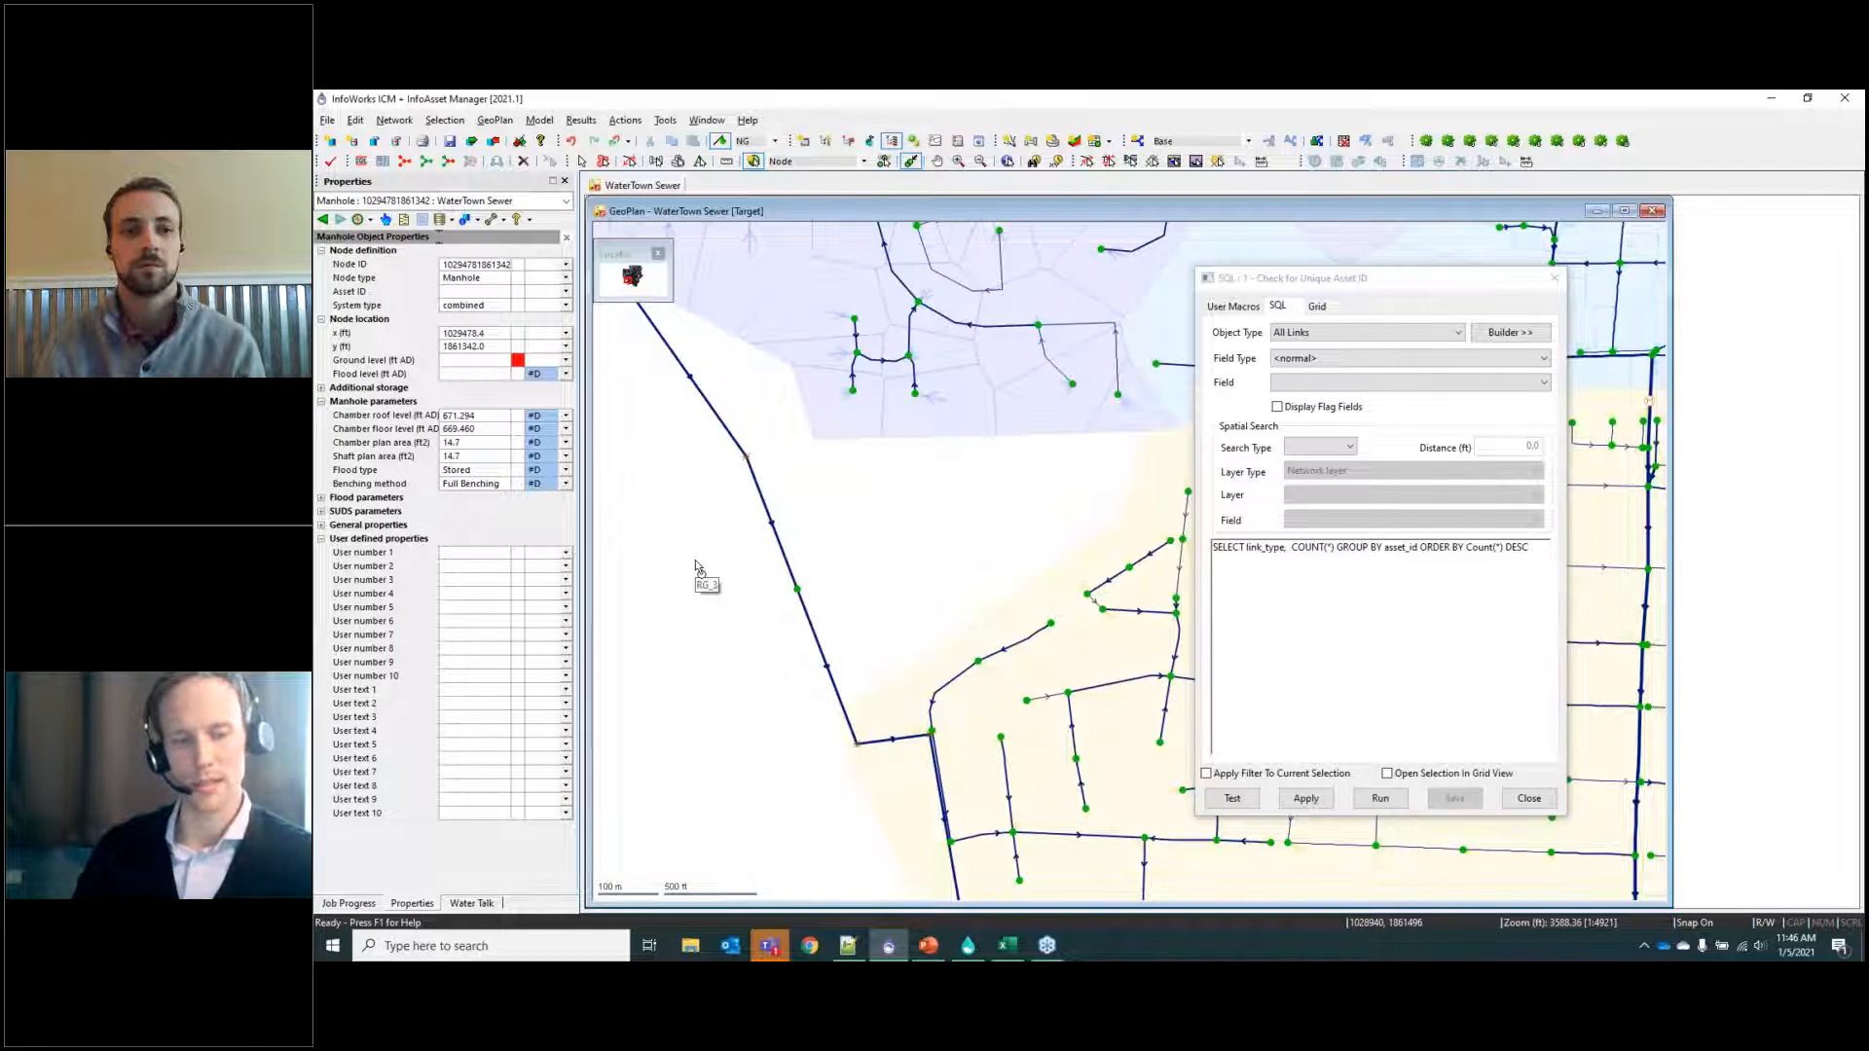
{"action": "key", "text": "Escape"}
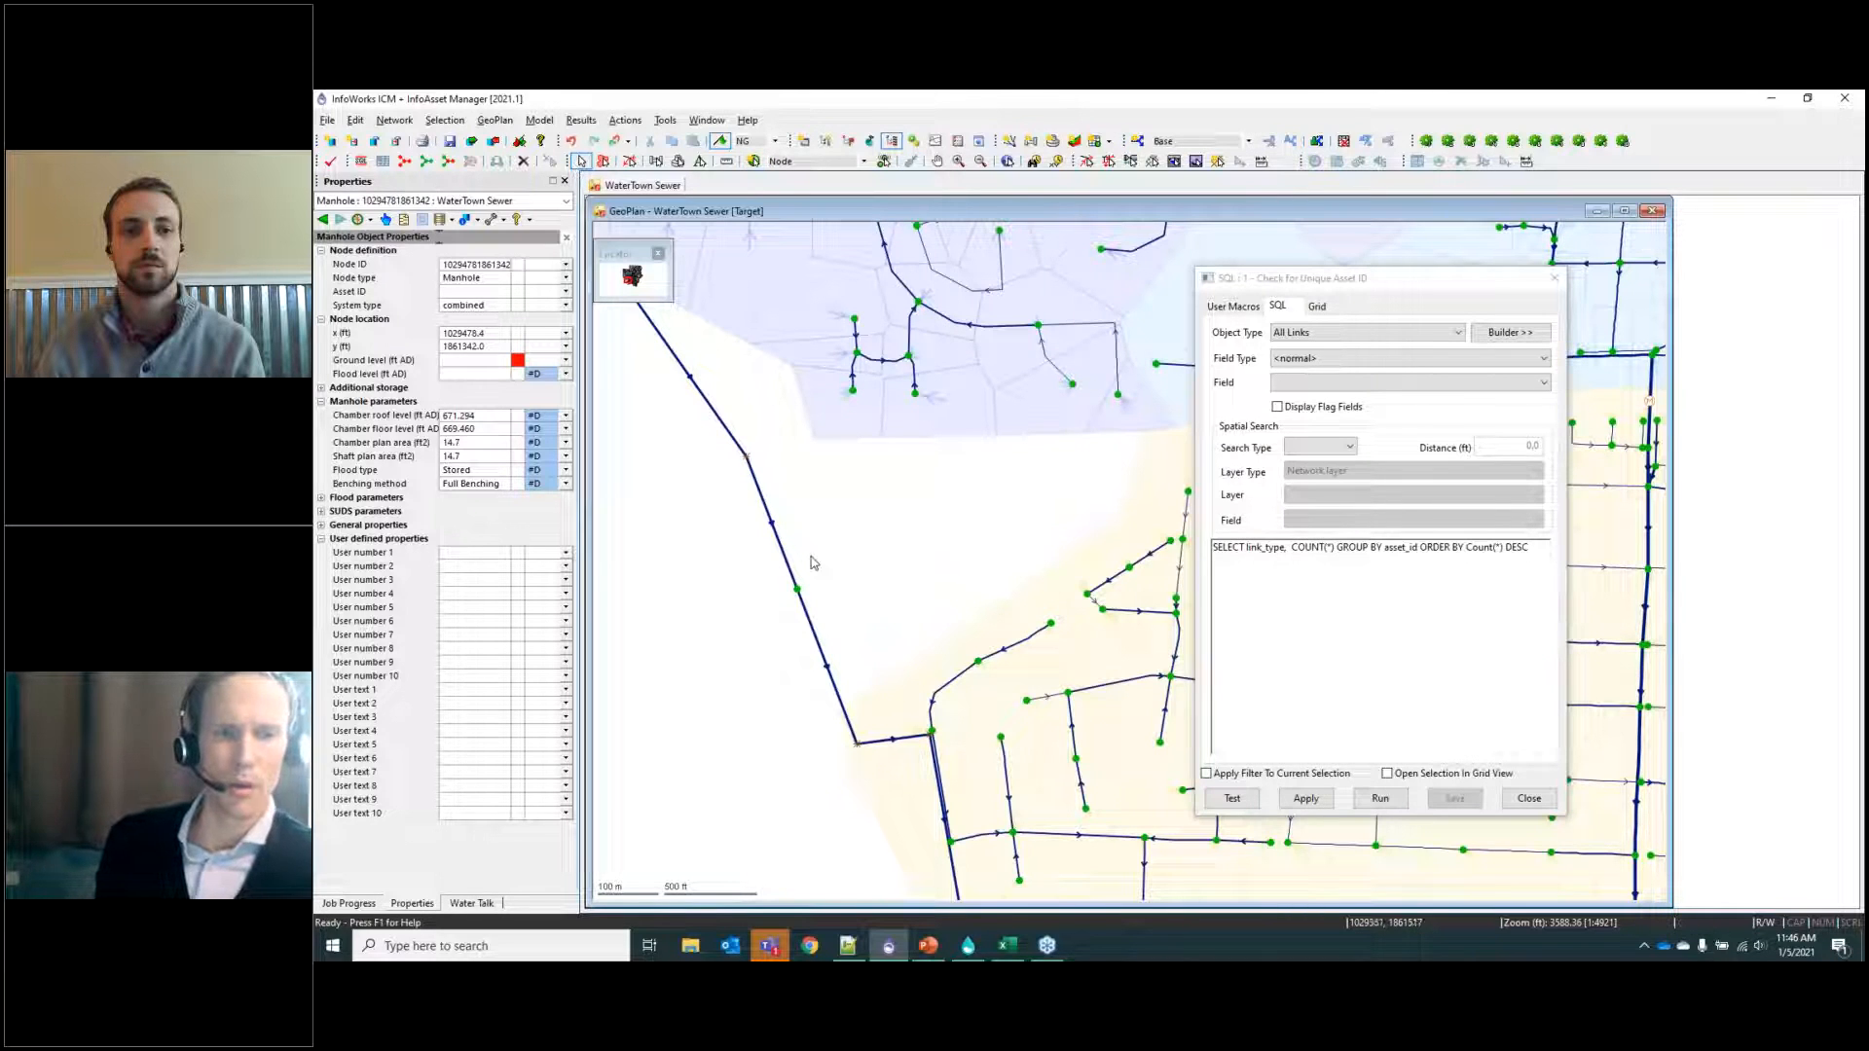
Select both halves of the split conduit, and revert all uncommitted changes to the WaterTown Sewer network.
{"action": "left_click", "coordinate": [776, 550]}
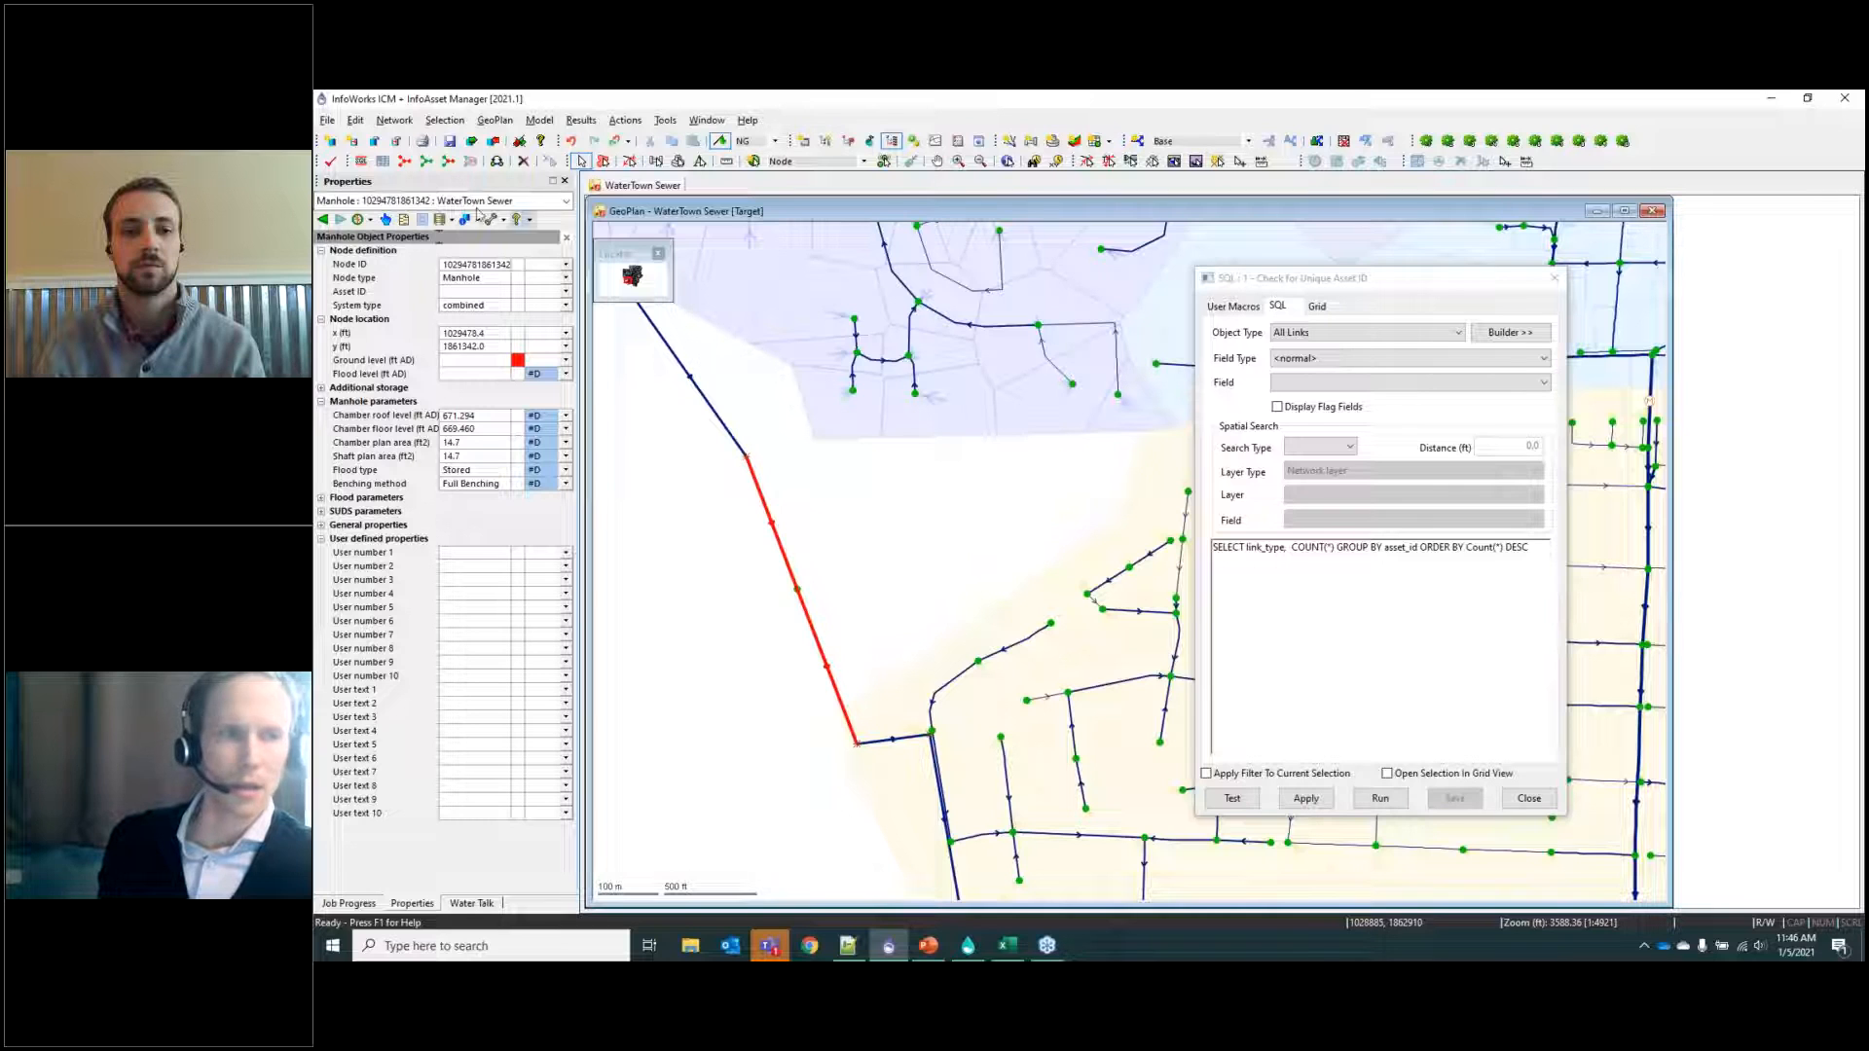
{"action": "left_click", "coordinate": [494, 141]}
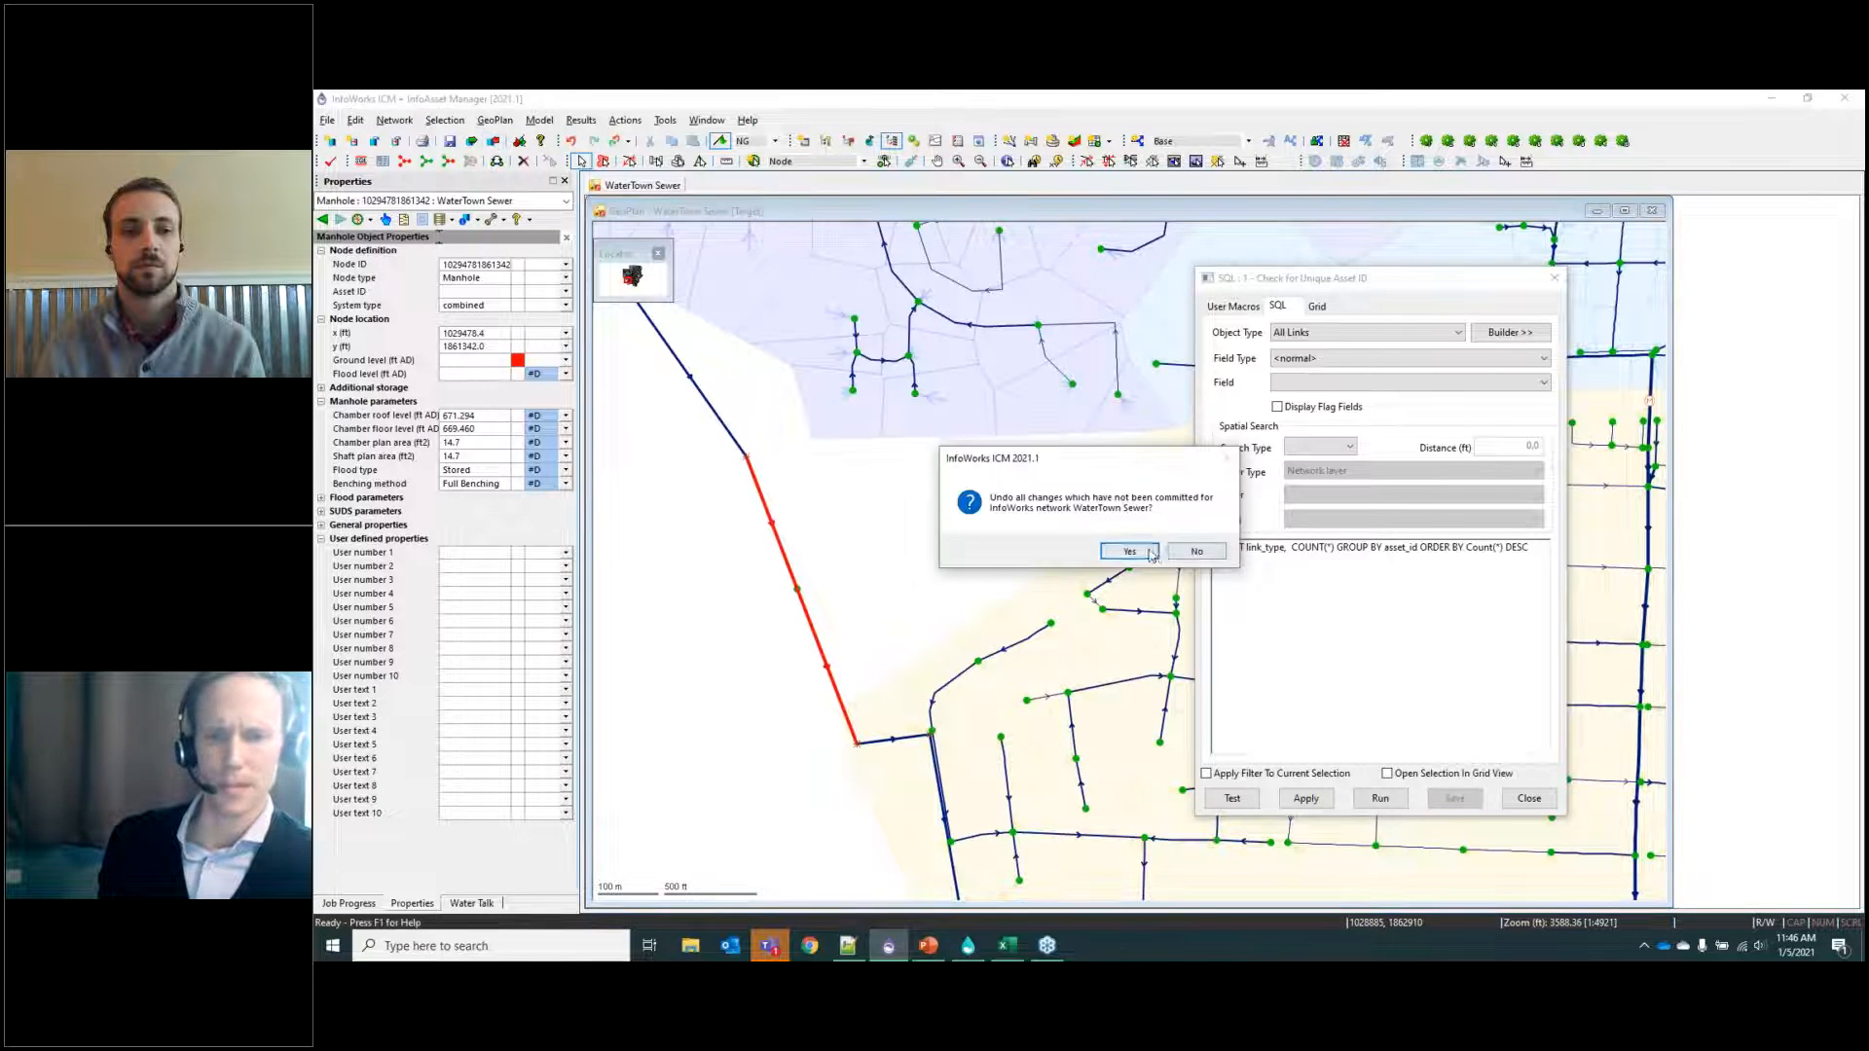
{"action": "left_click", "coordinate": [1193, 551]}
Close the asset ID query and open "2 - Select disconnected nodes" beside a view of the whole network.
{"action": "left_click", "coordinate": [1554, 282]}
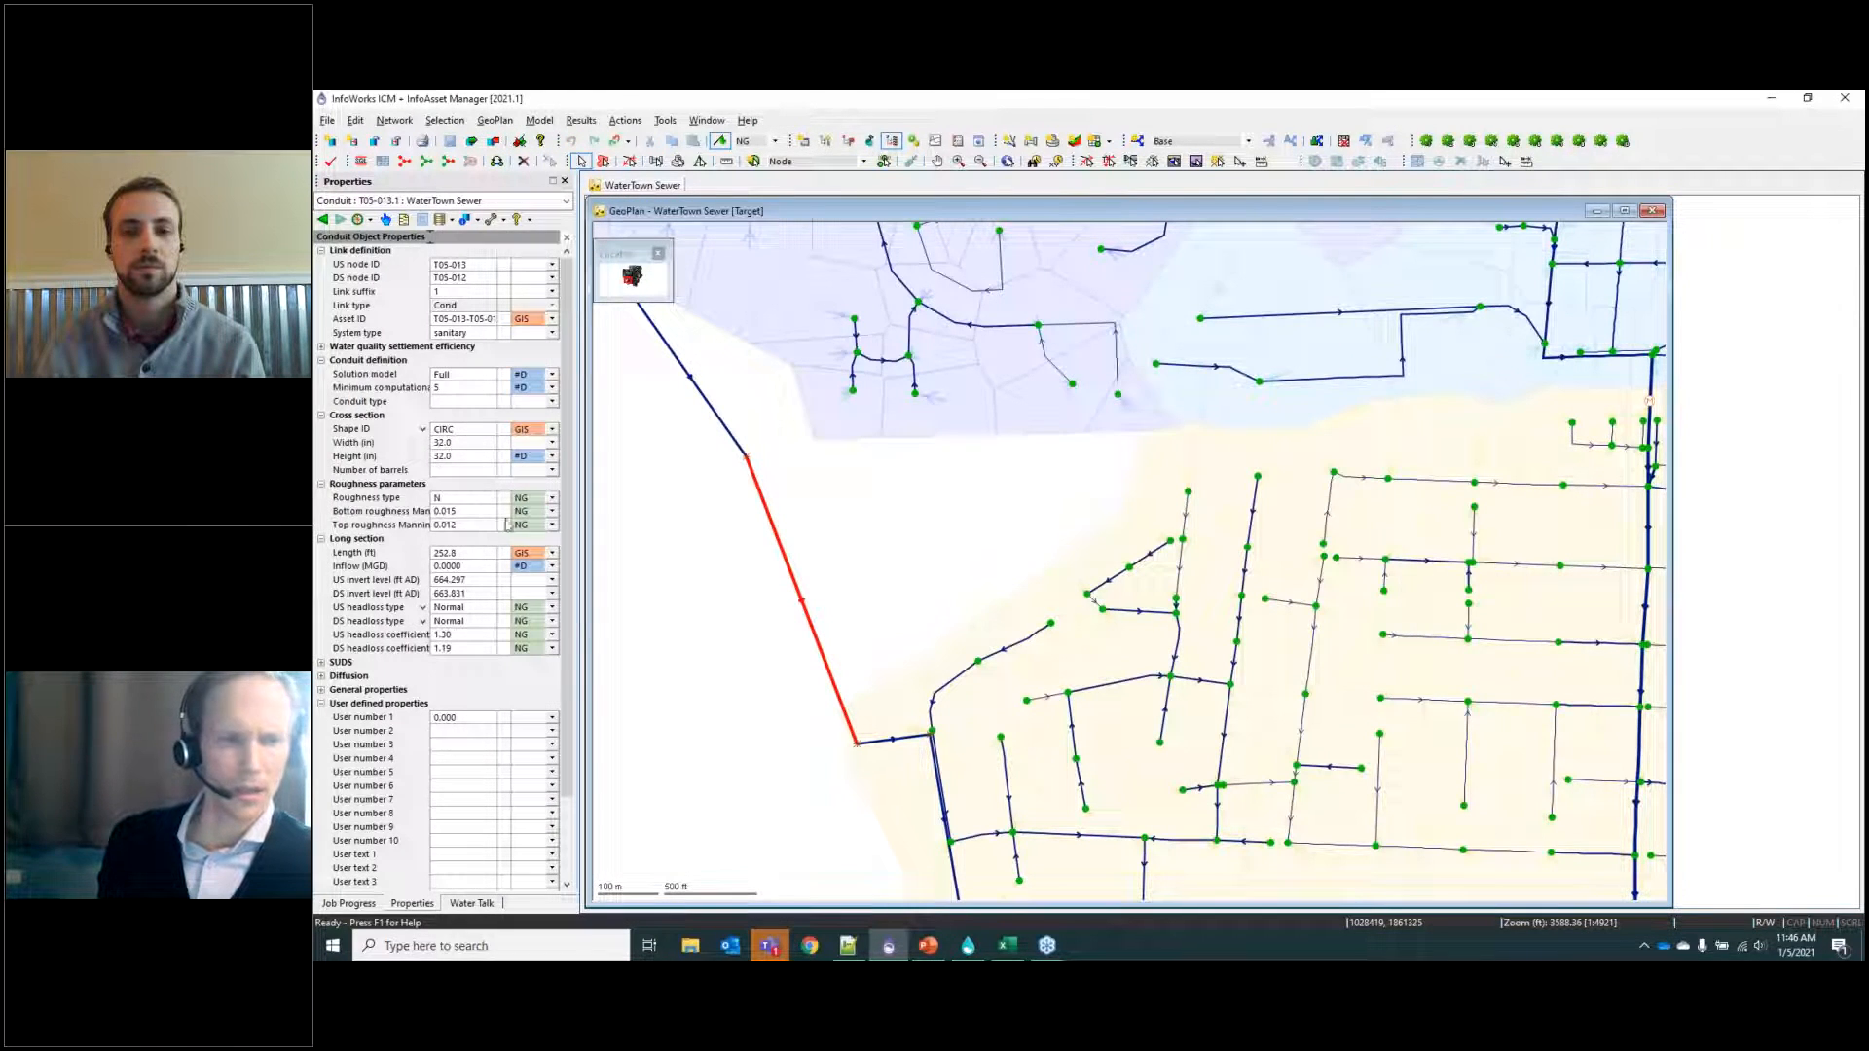
{"action": "left_click", "coordinate": [457, 904]}
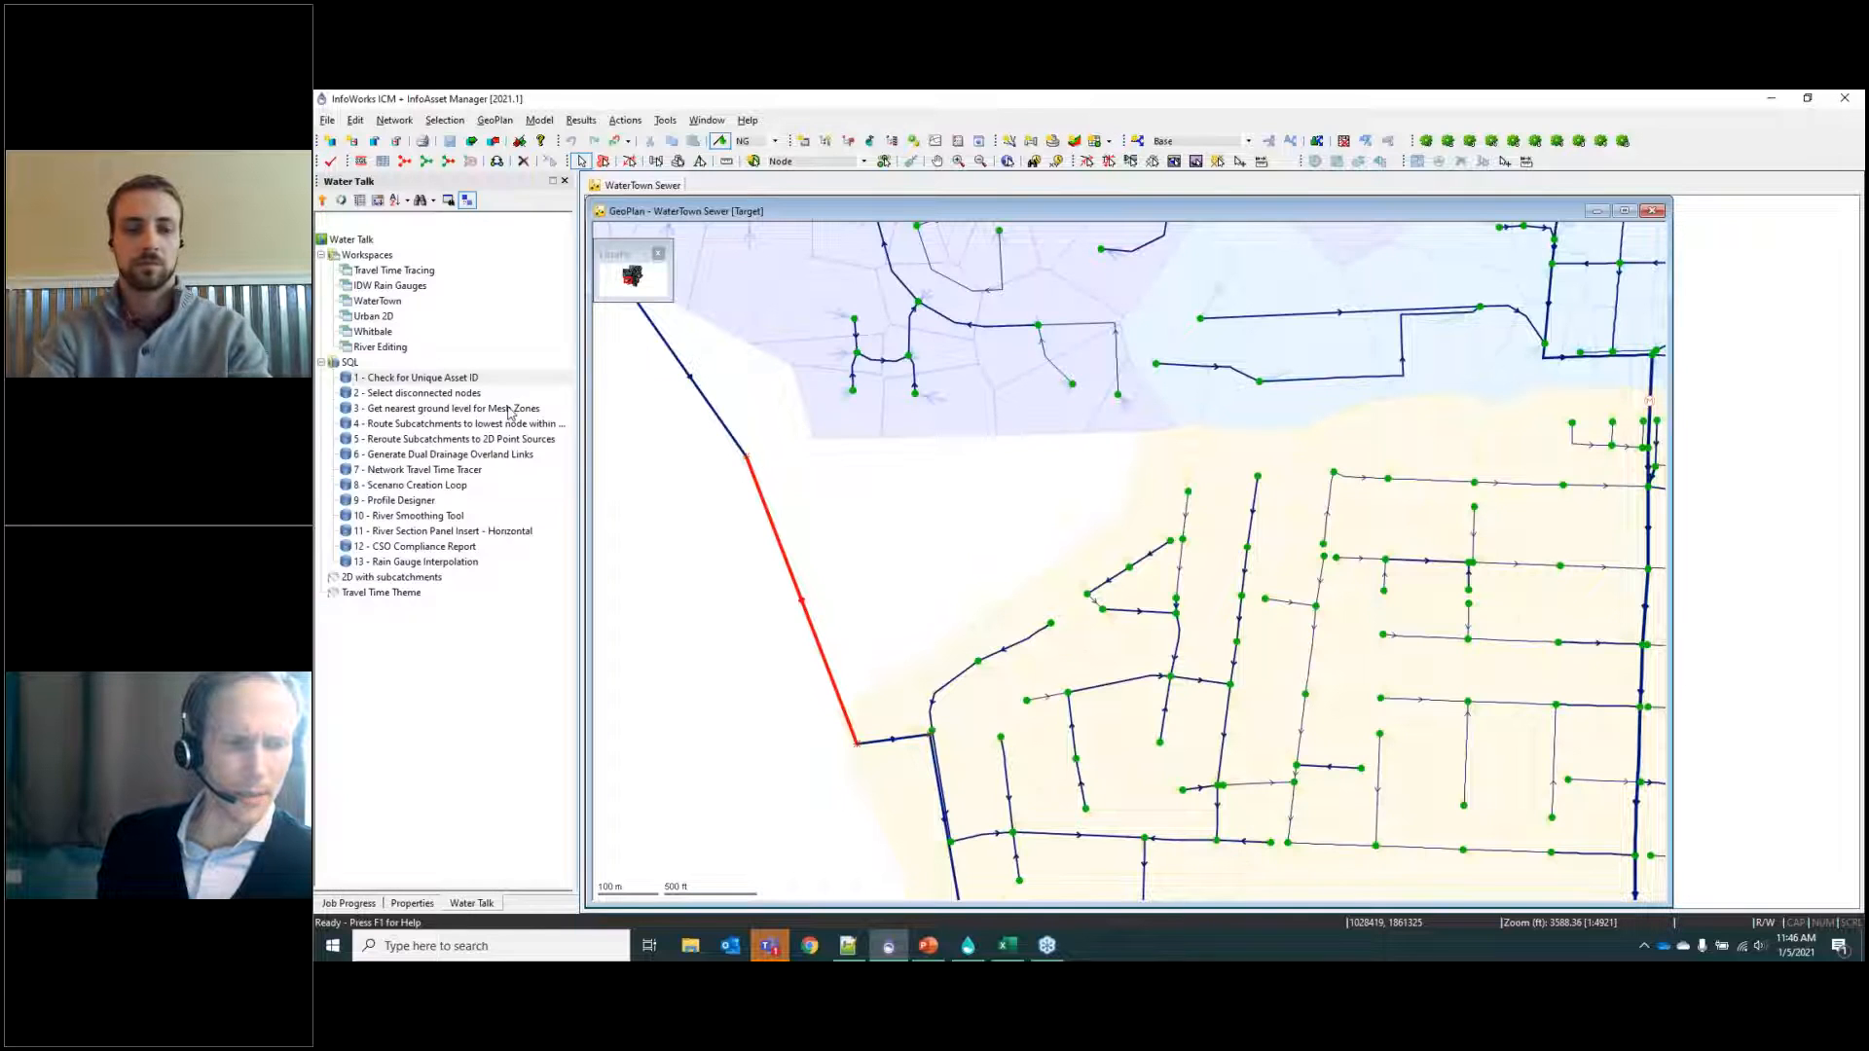
{"action": "double_click", "coordinate": [389, 393]}
{"action": "left_click_drag", "start_coordinate": [967, 280], "coordinate": [1482, 280]}
{"action": "left_click", "coordinate": [983, 487]}
{"action": "scroll", "coordinate": [983, 487], "scroll_direction": "up", "scroll_amount": 4}
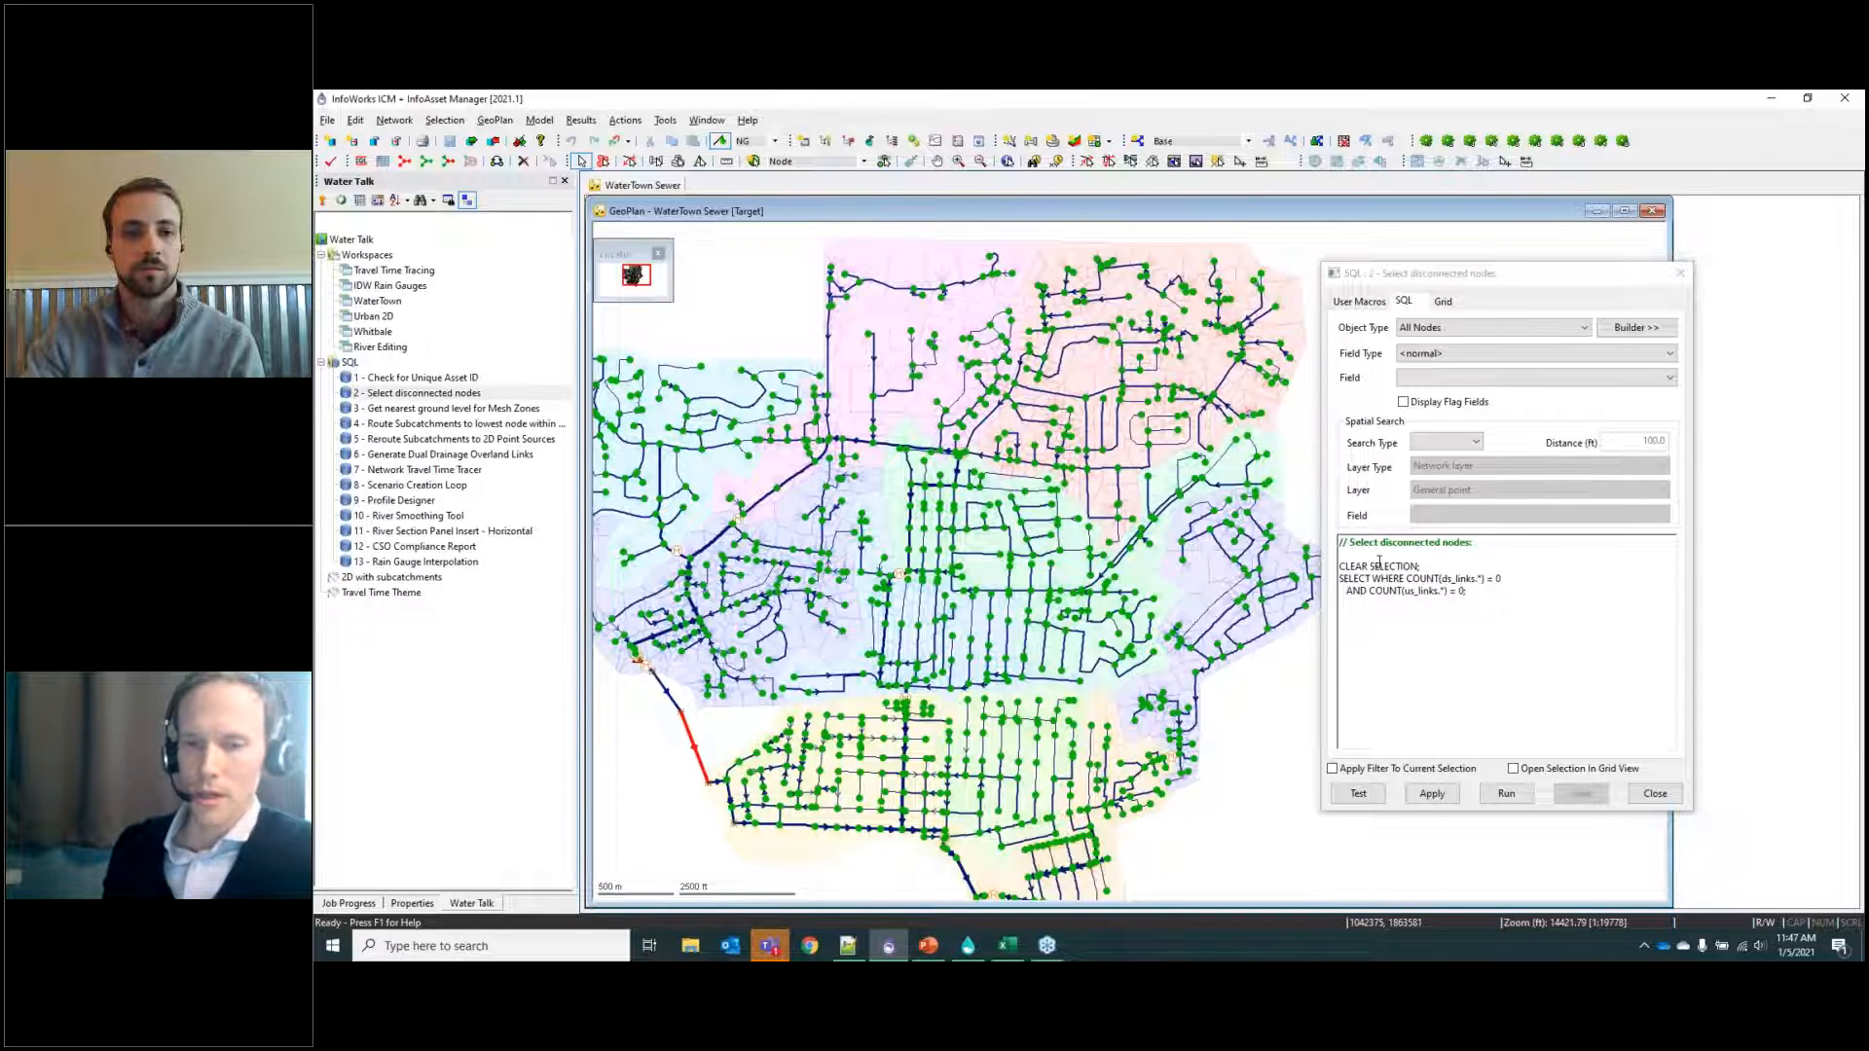
{"action": "left_click_drag", "start_coordinate": [992, 652], "coordinate": [1048, 611]}
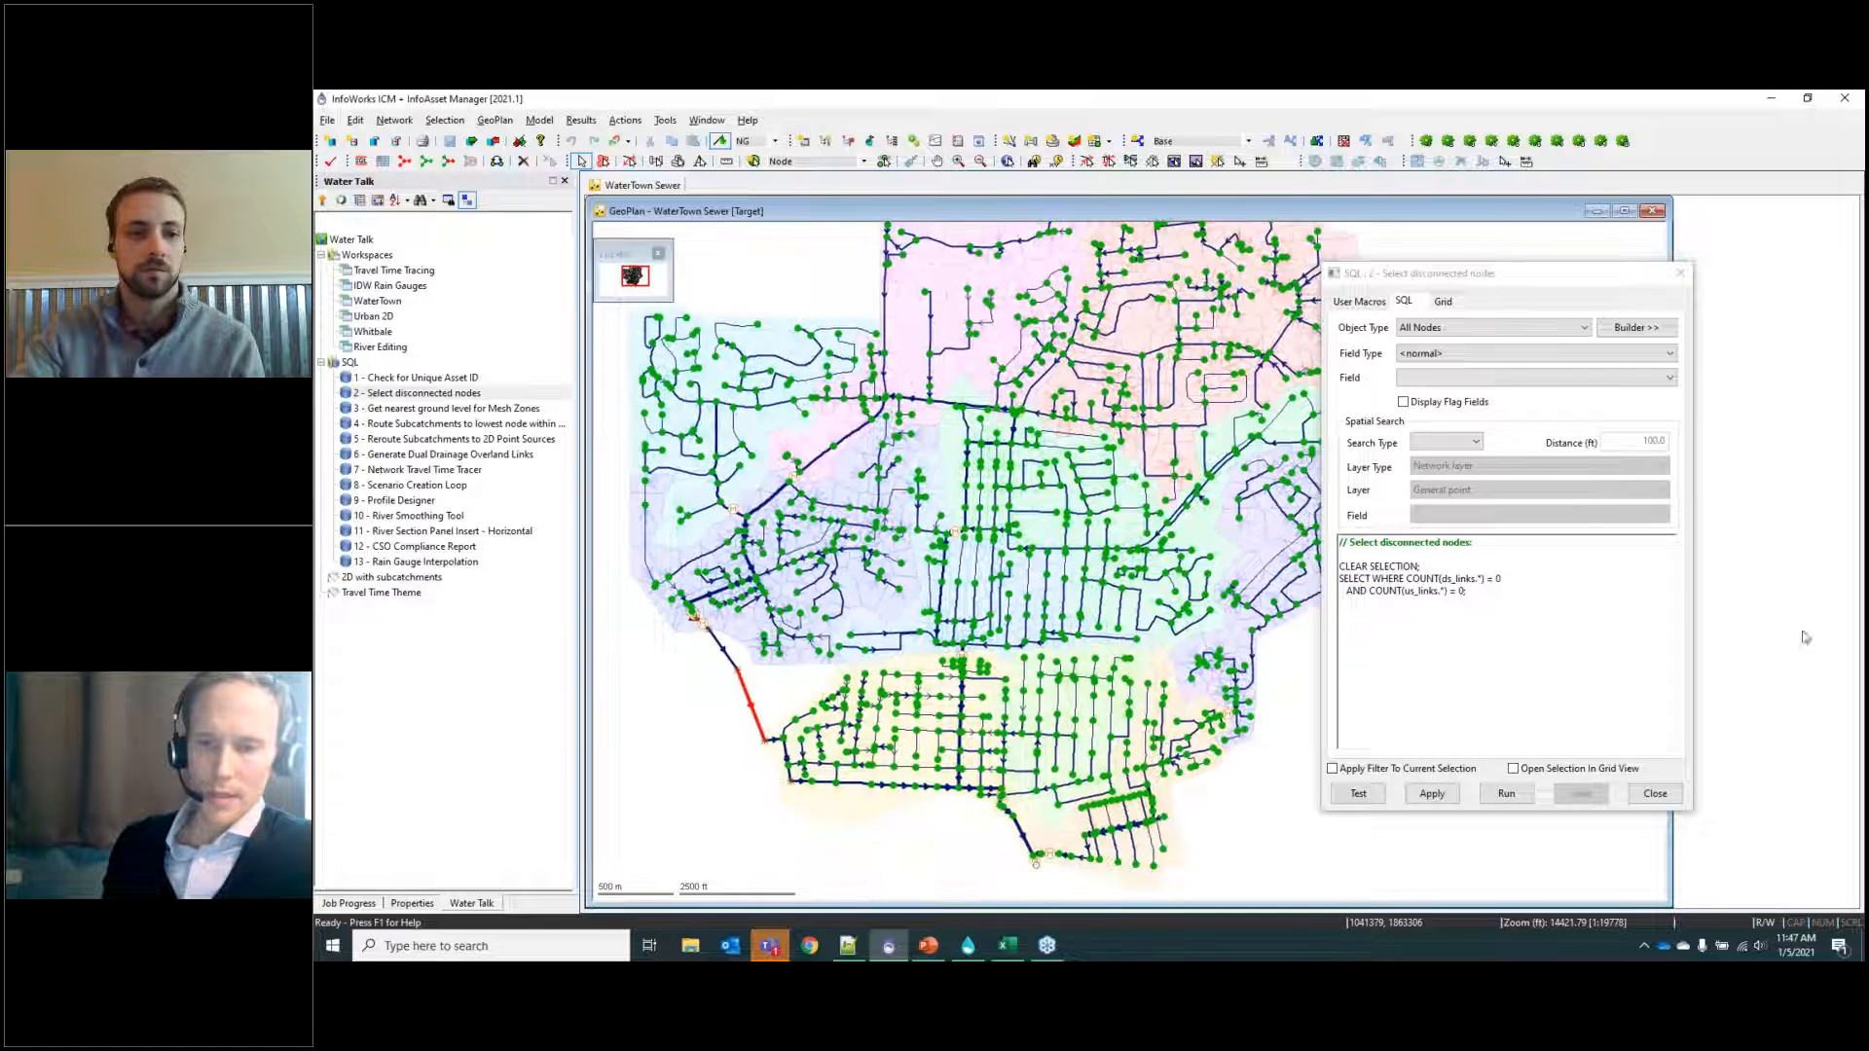
Examine the ds_links and us_links count conditions in the disconnected nodes query.
{"action": "left_click_drag", "start_coordinate": [1465, 277], "coordinate": [1507, 276]}
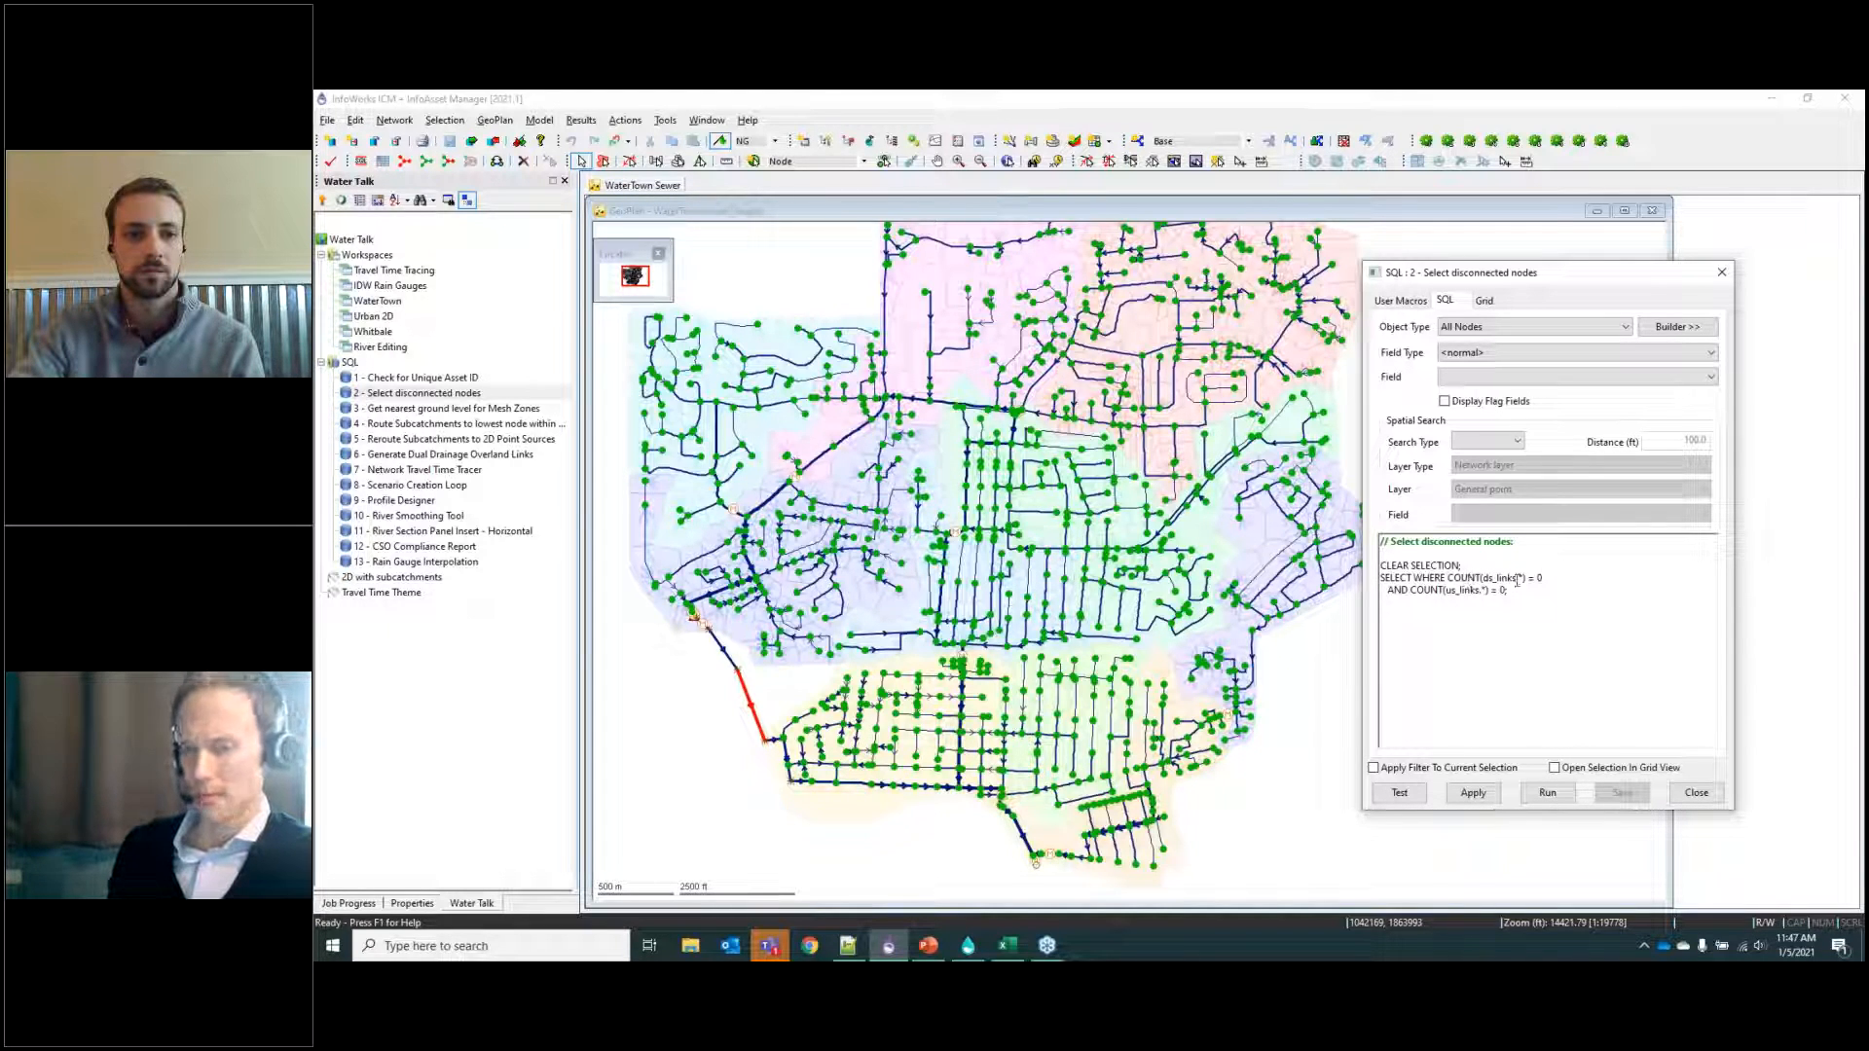
{"action": "left_click_drag", "start_coordinate": [1526, 593], "coordinate": [1372, 590]}
{"action": "left_click", "coordinate": [1570, 597]}
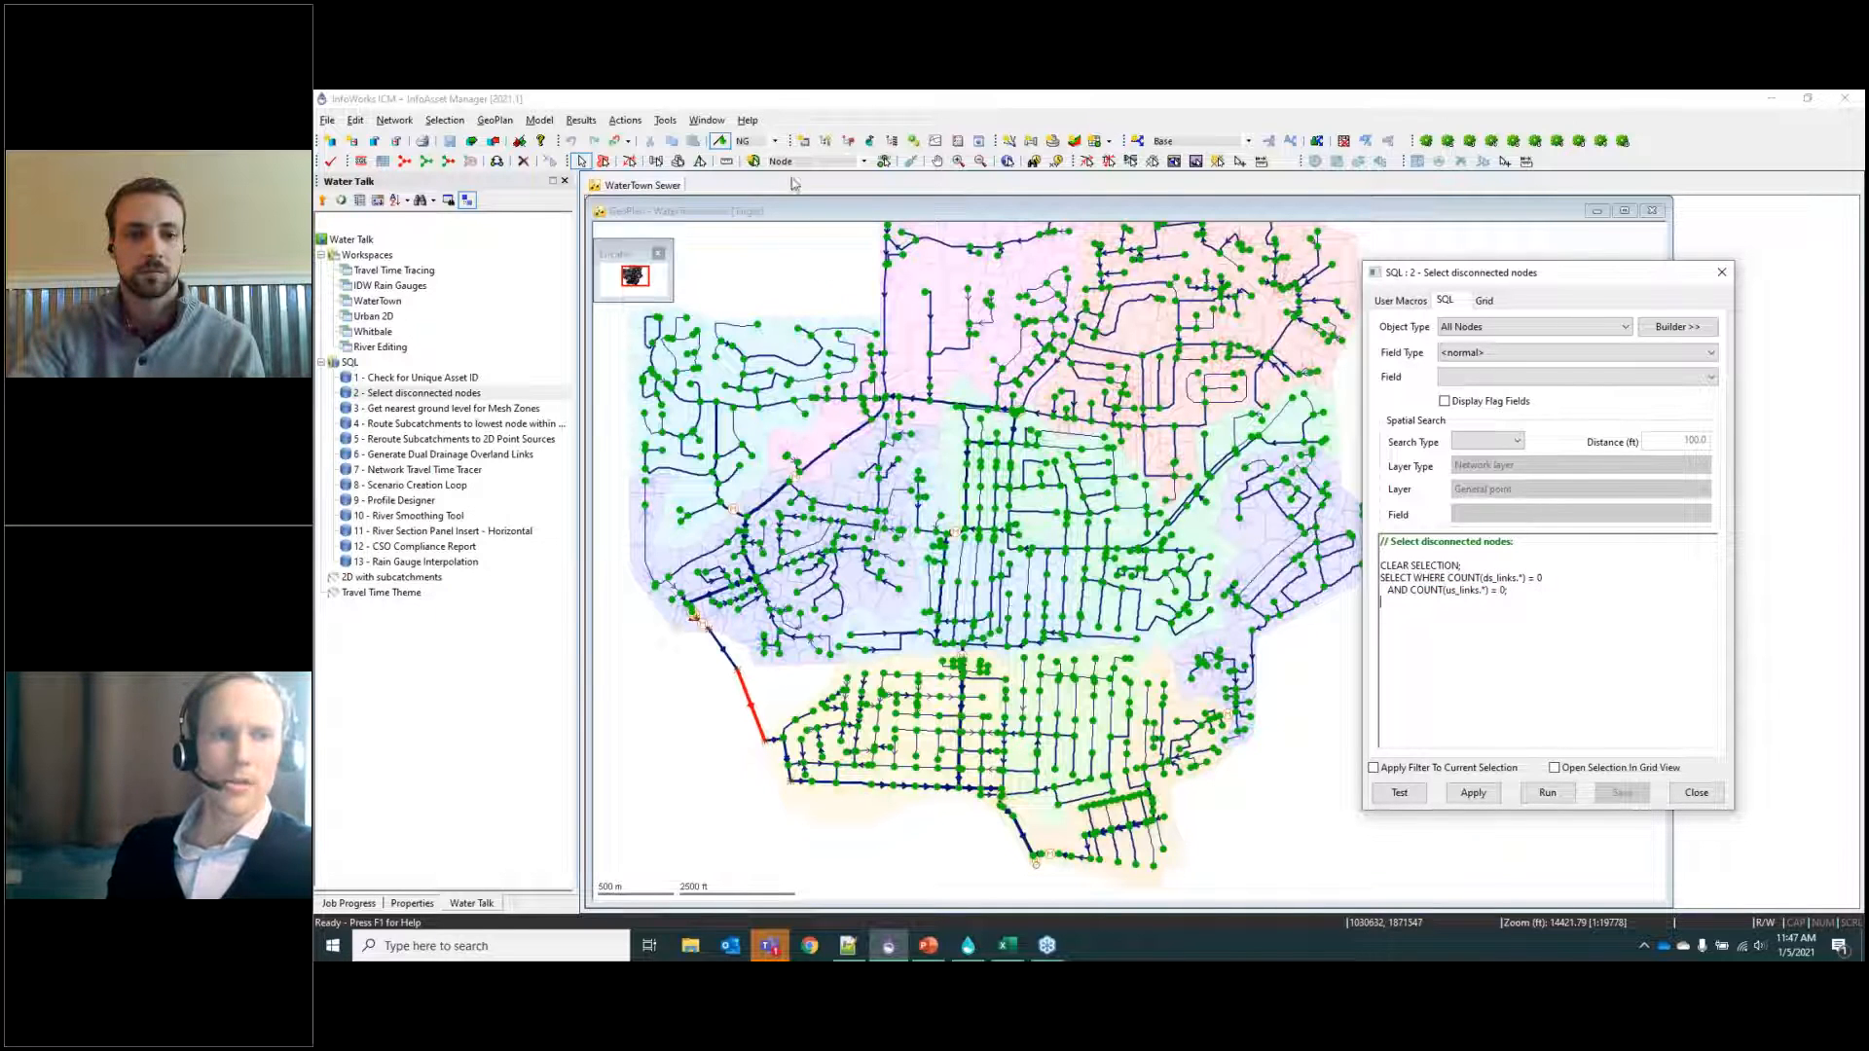
Create two unconnected manholes, one north and one southwest of the network, and apply the disconnected nodes query.
{"action": "left_click", "coordinate": [756, 161]}
{"action": "key", "text": "ctrl+v"}
{"action": "key", "text": "Return"}
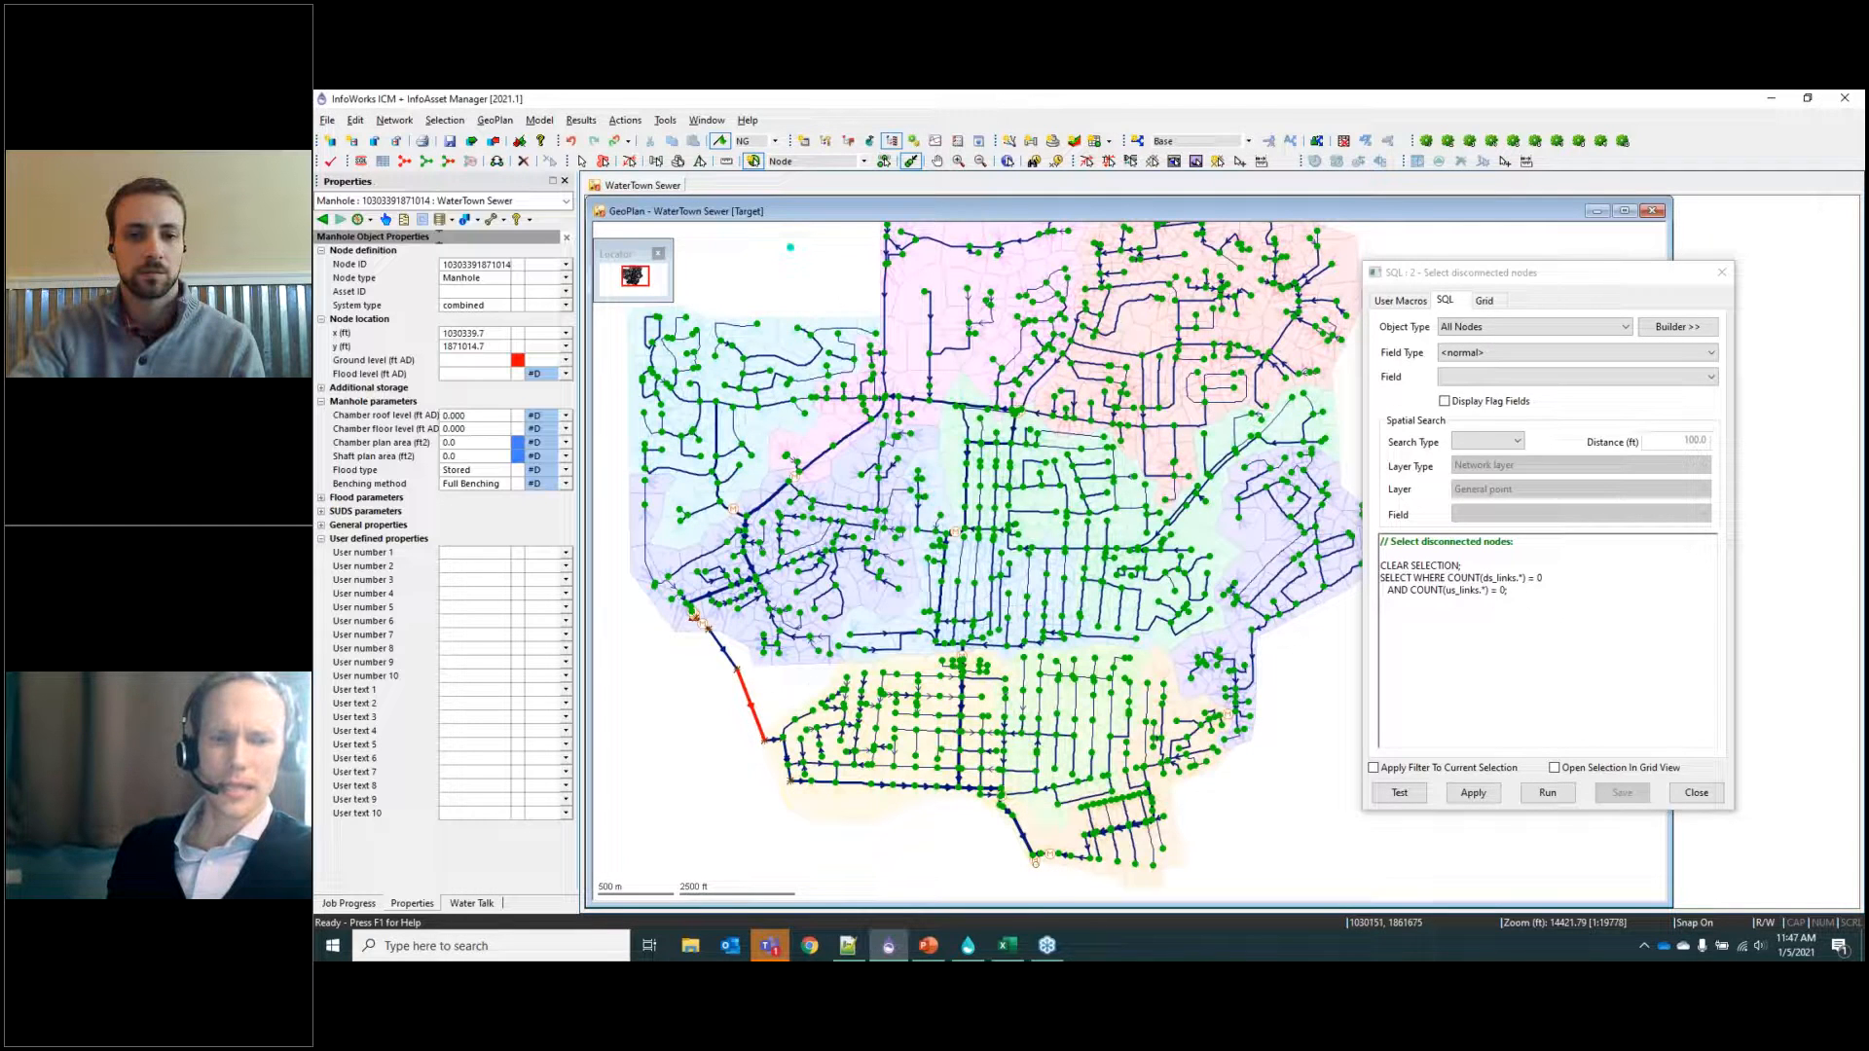
{"action": "key", "text": "ctrl+f"}
{"action": "key", "text": "ctrl+v"}
{"action": "key", "text": "Return"}
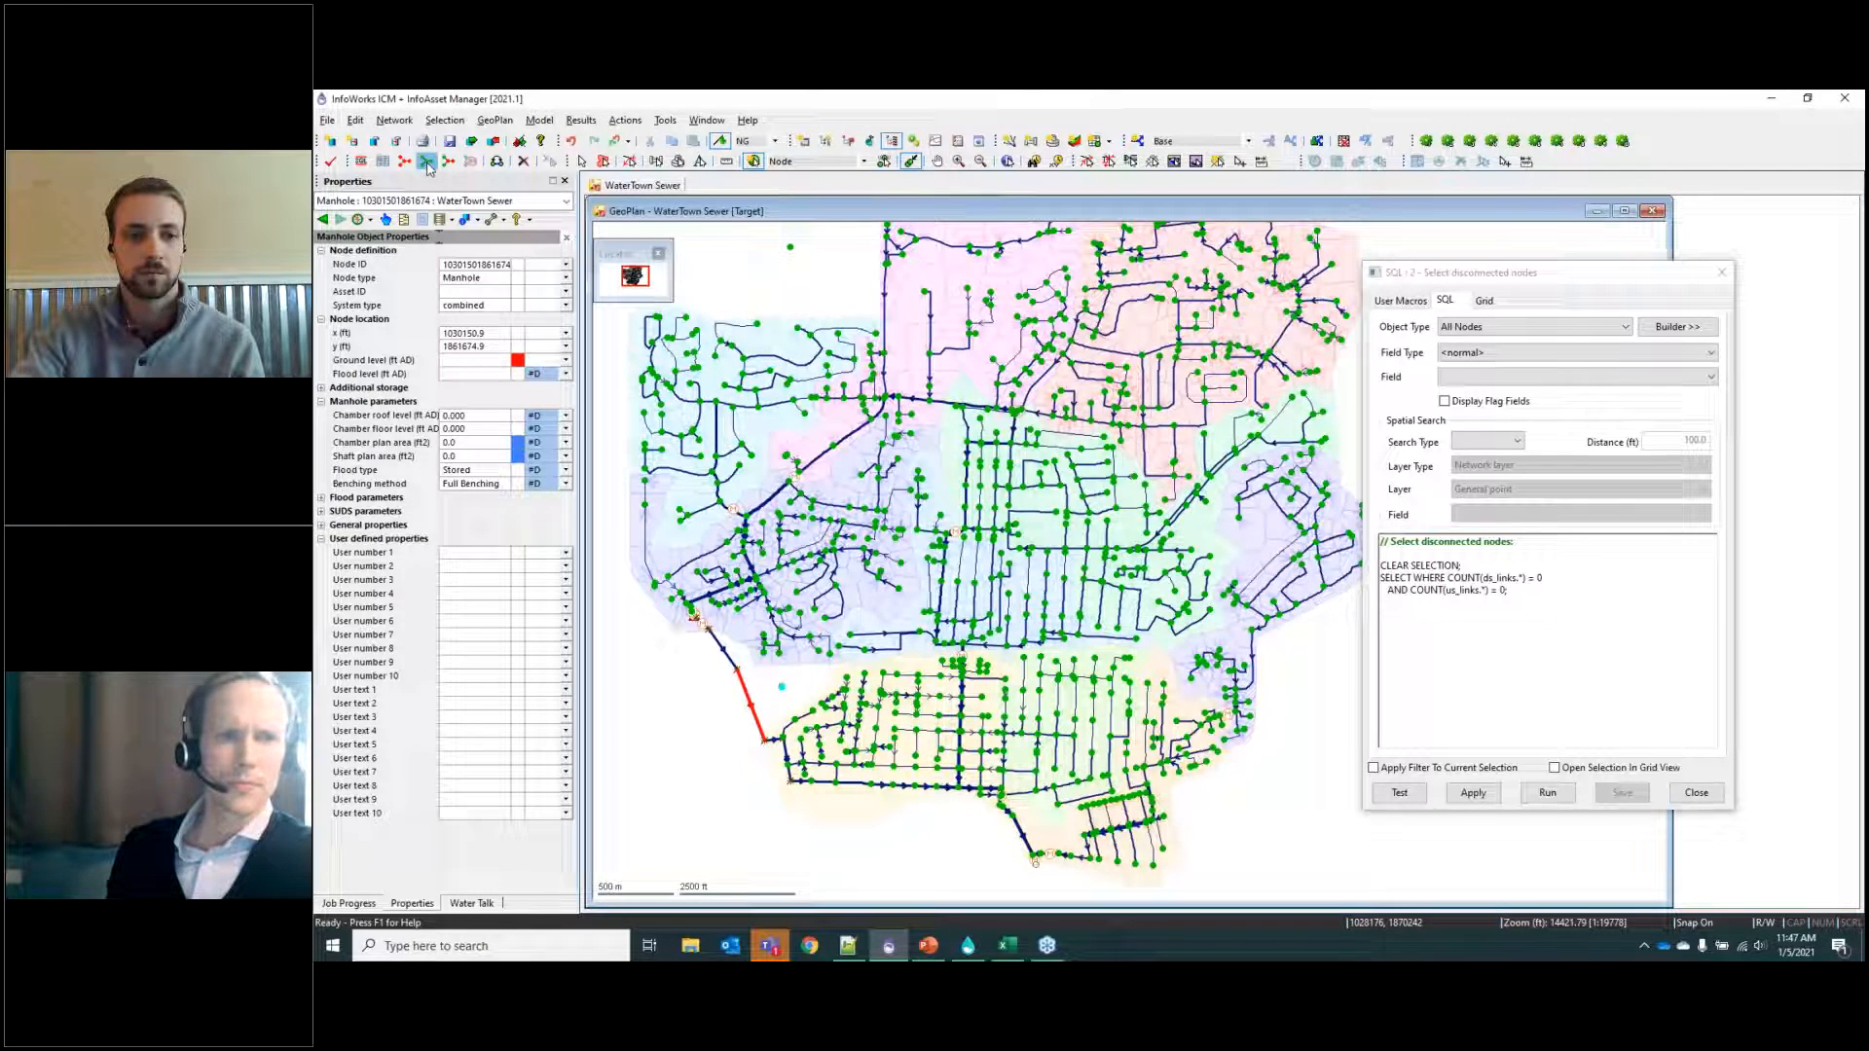
{"action": "left_click", "coordinate": [1473, 793]}
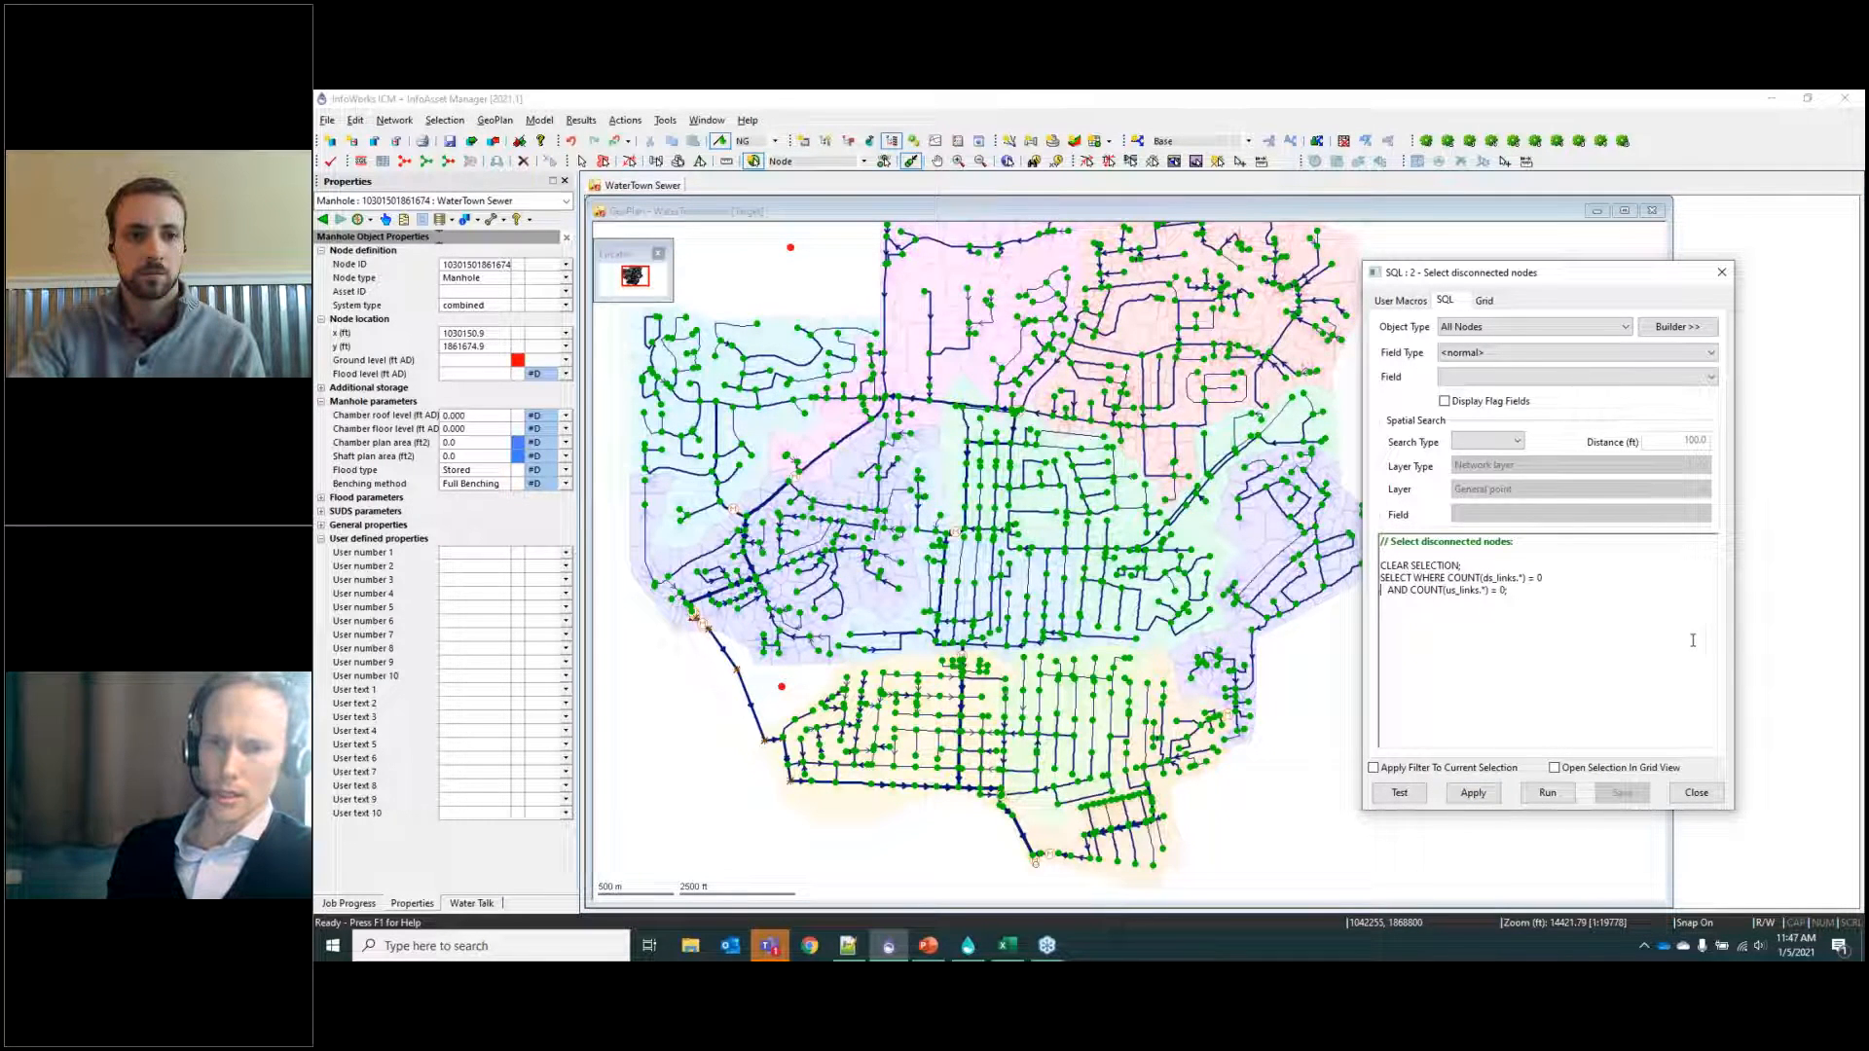
Comment out the query's us_links condition with // and apply the query with only the ds_links condition.
{"action": "type", "text": "//"}
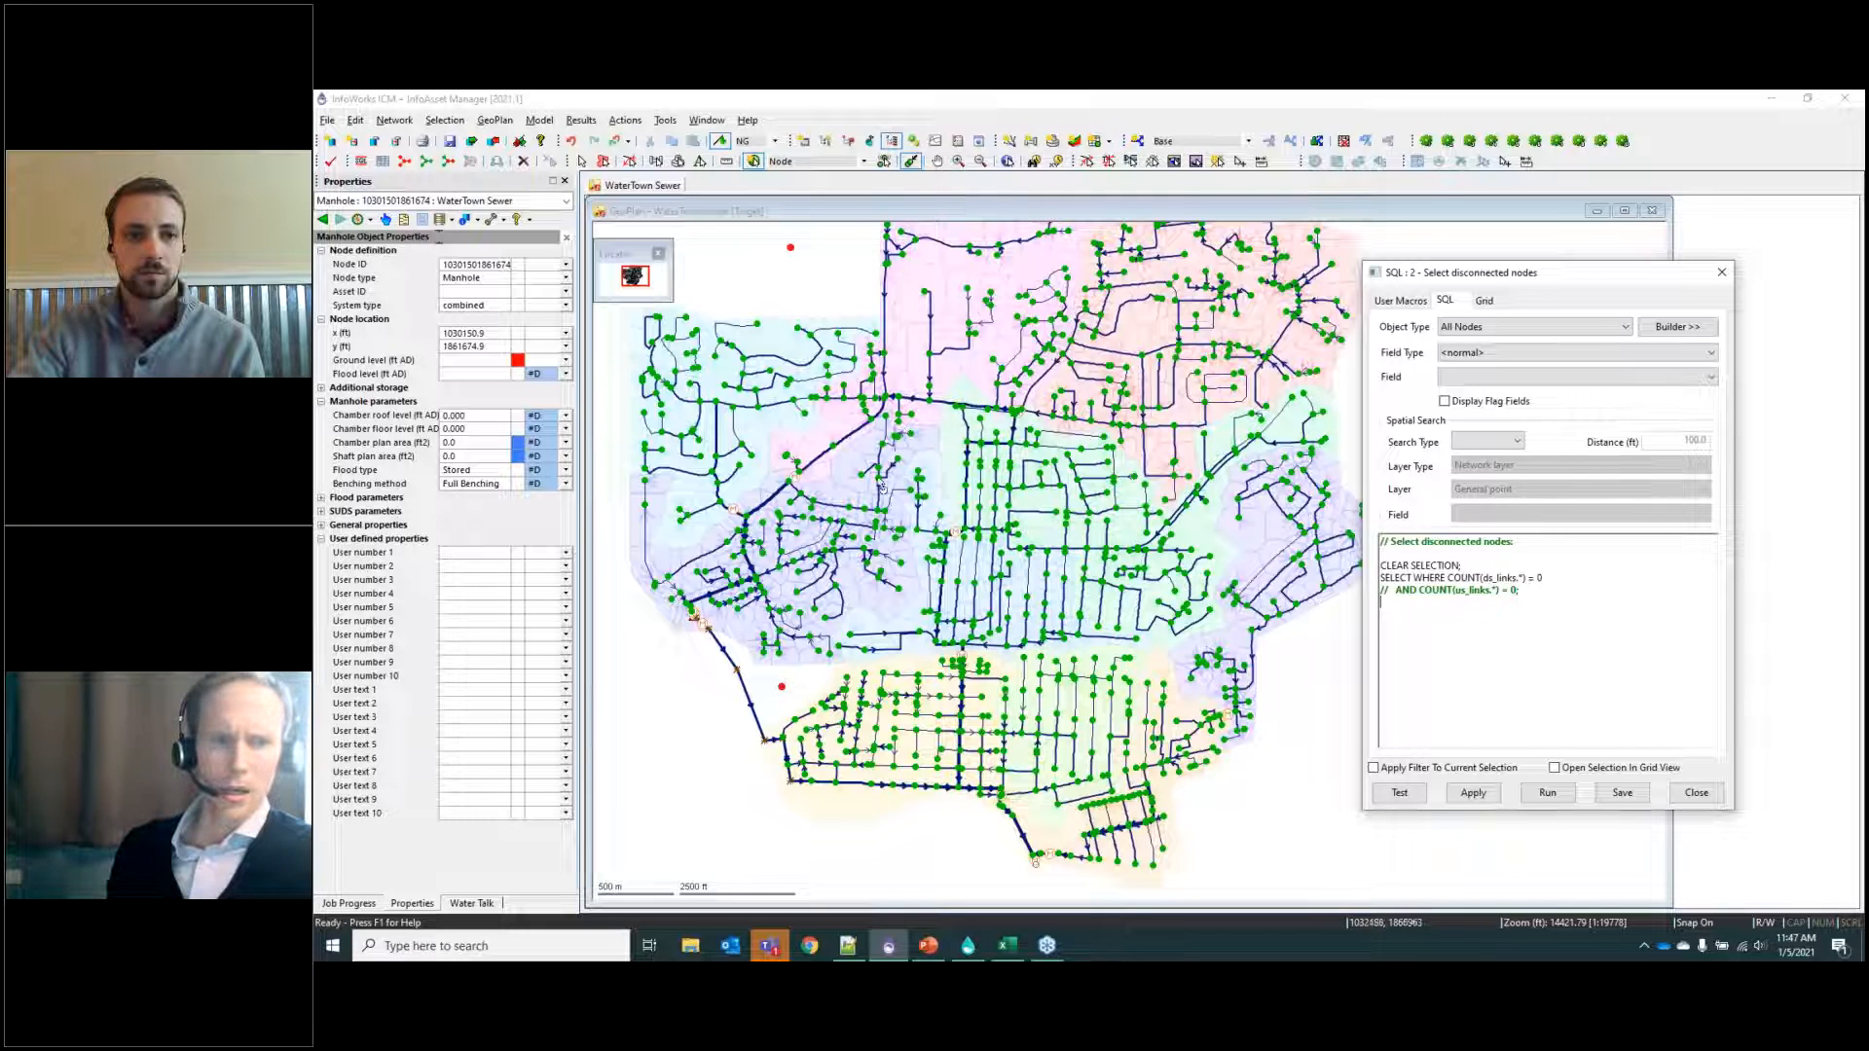
{"action": "left_click", "coordinate": [1496, 791]}
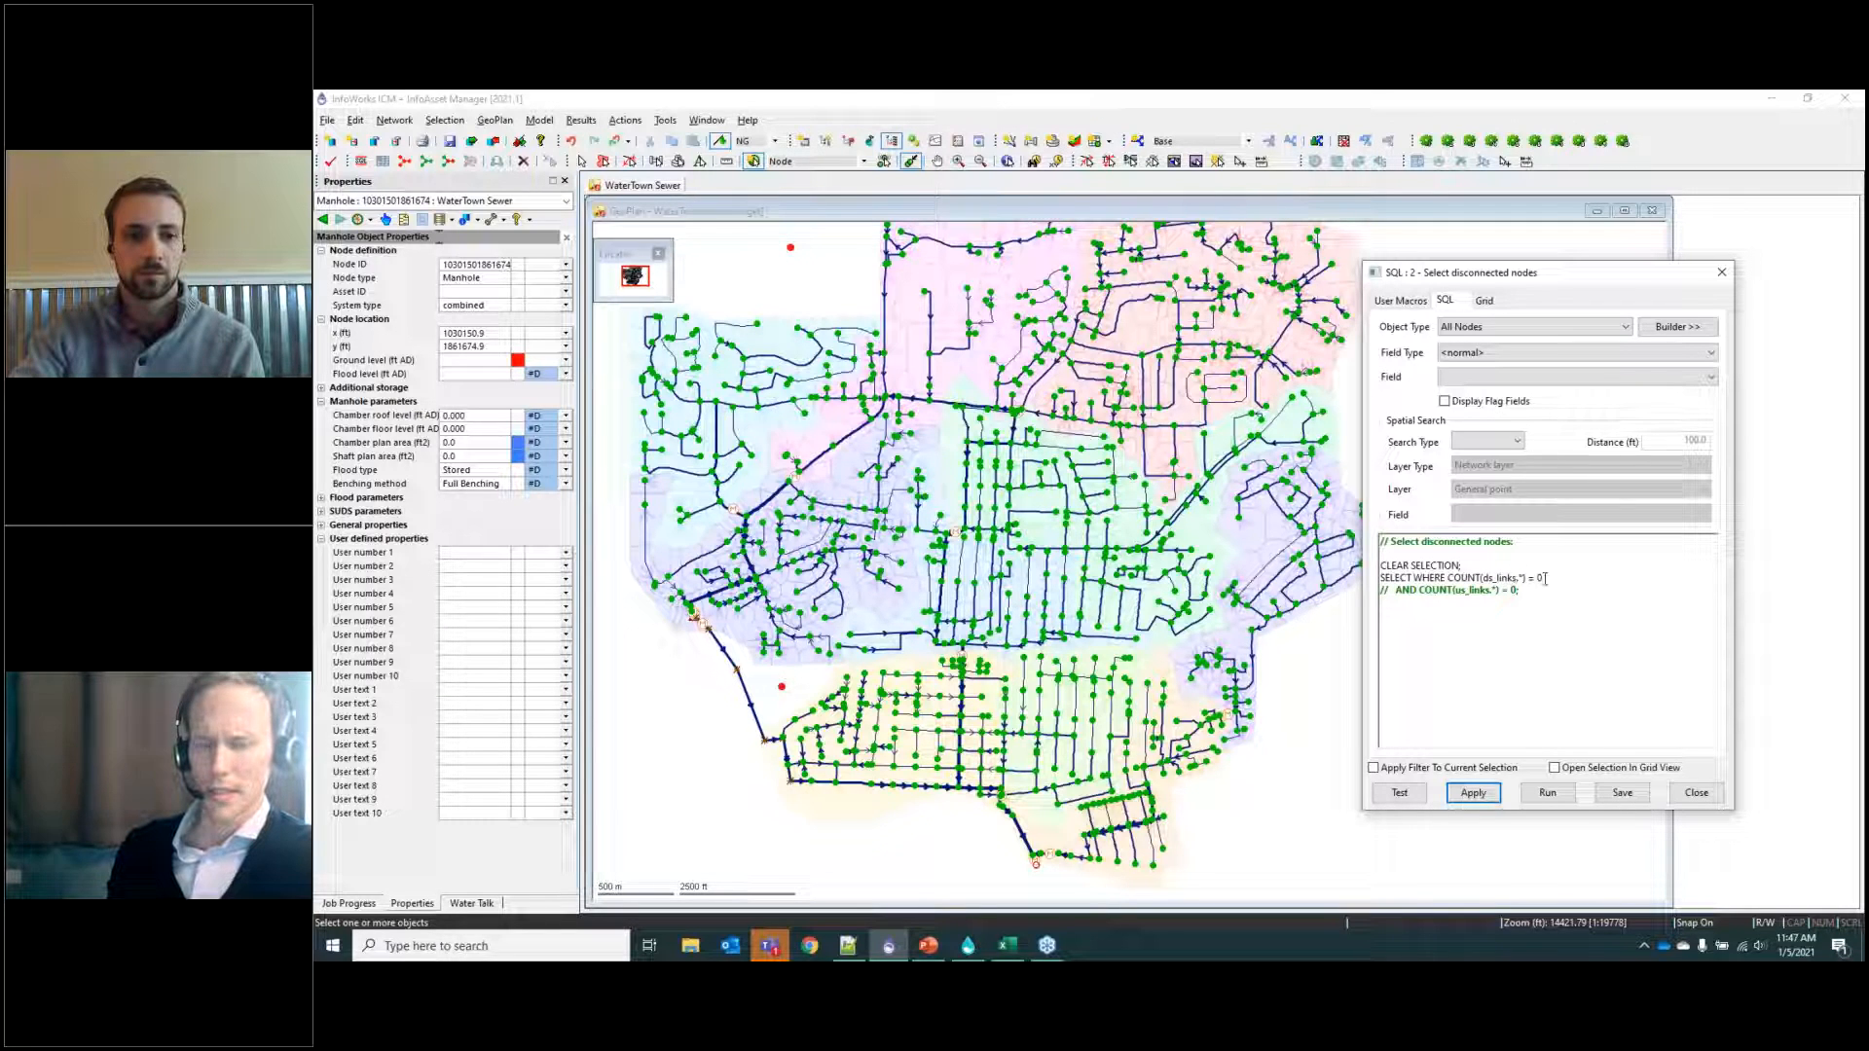
{"action": "left_click", "coordinate": [1594, 572]}
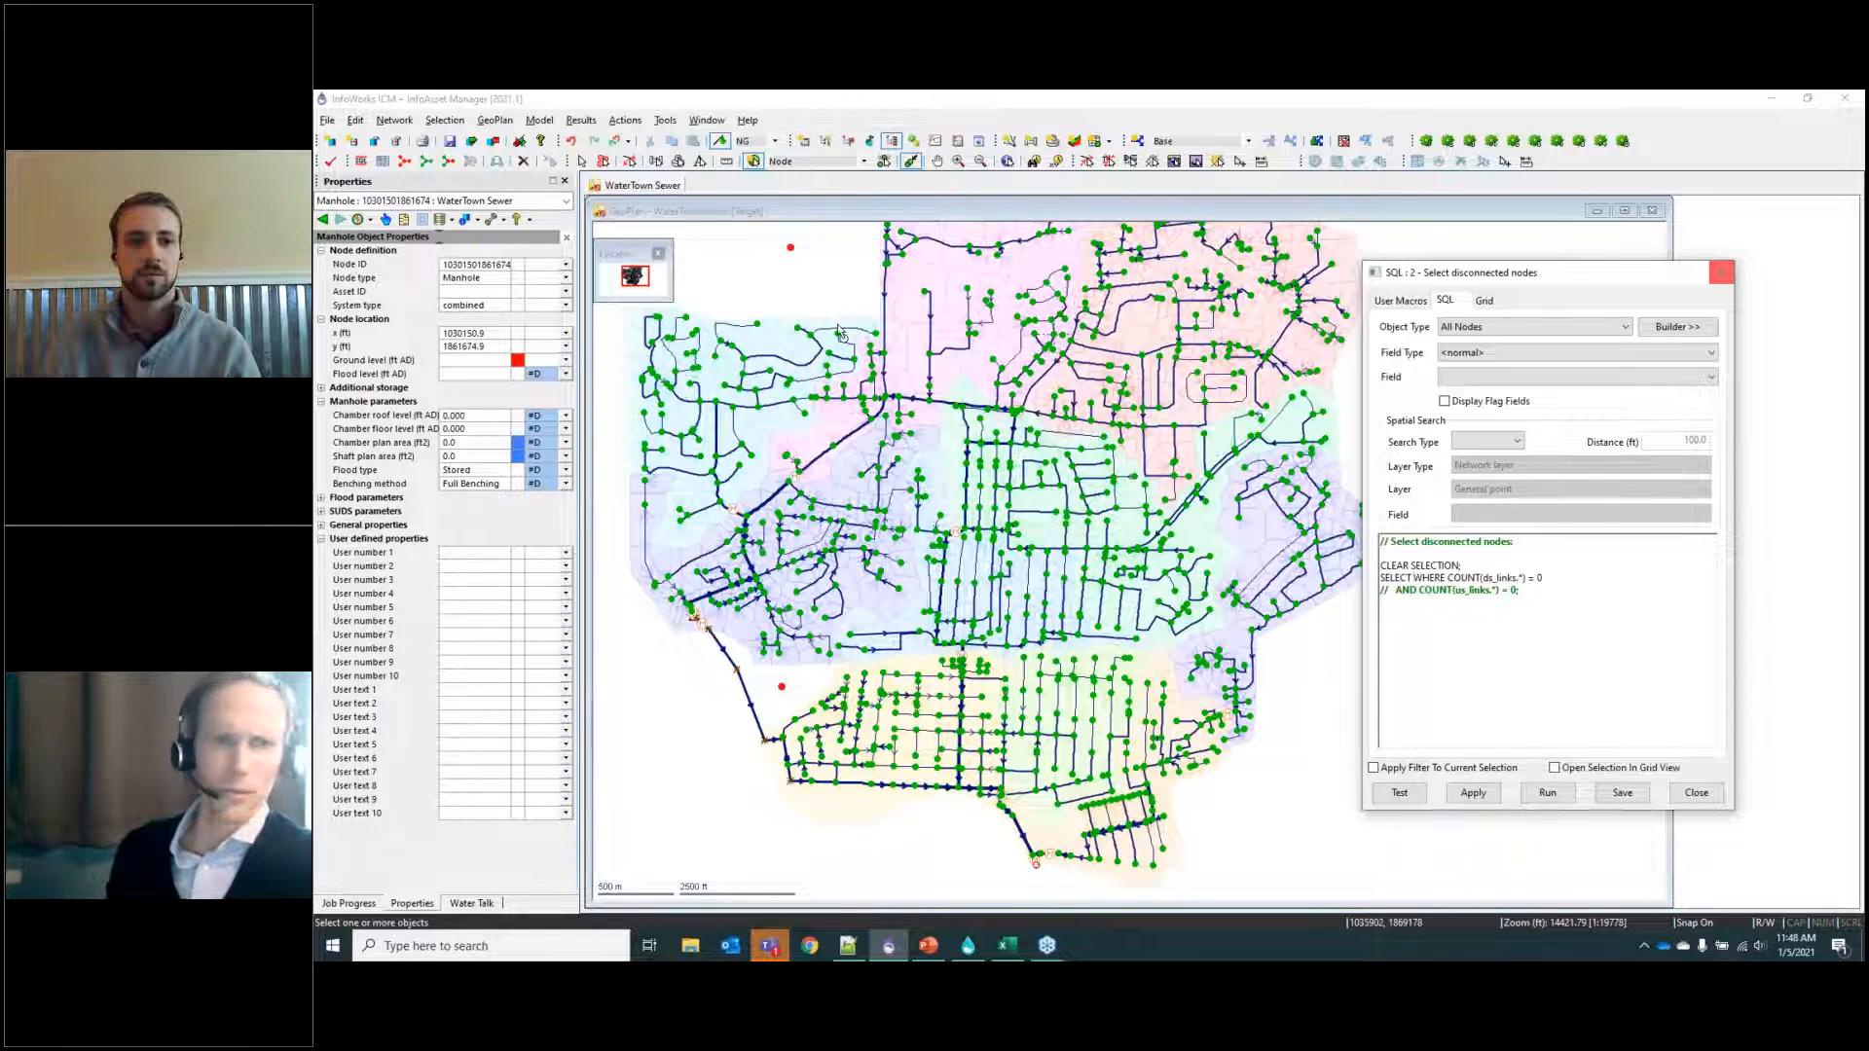
Revert all uncommitted changes to the WaterTown Sewer network and close the disconnected nodes query.
{"action": "left_click", "coordinate": [494, 144]}
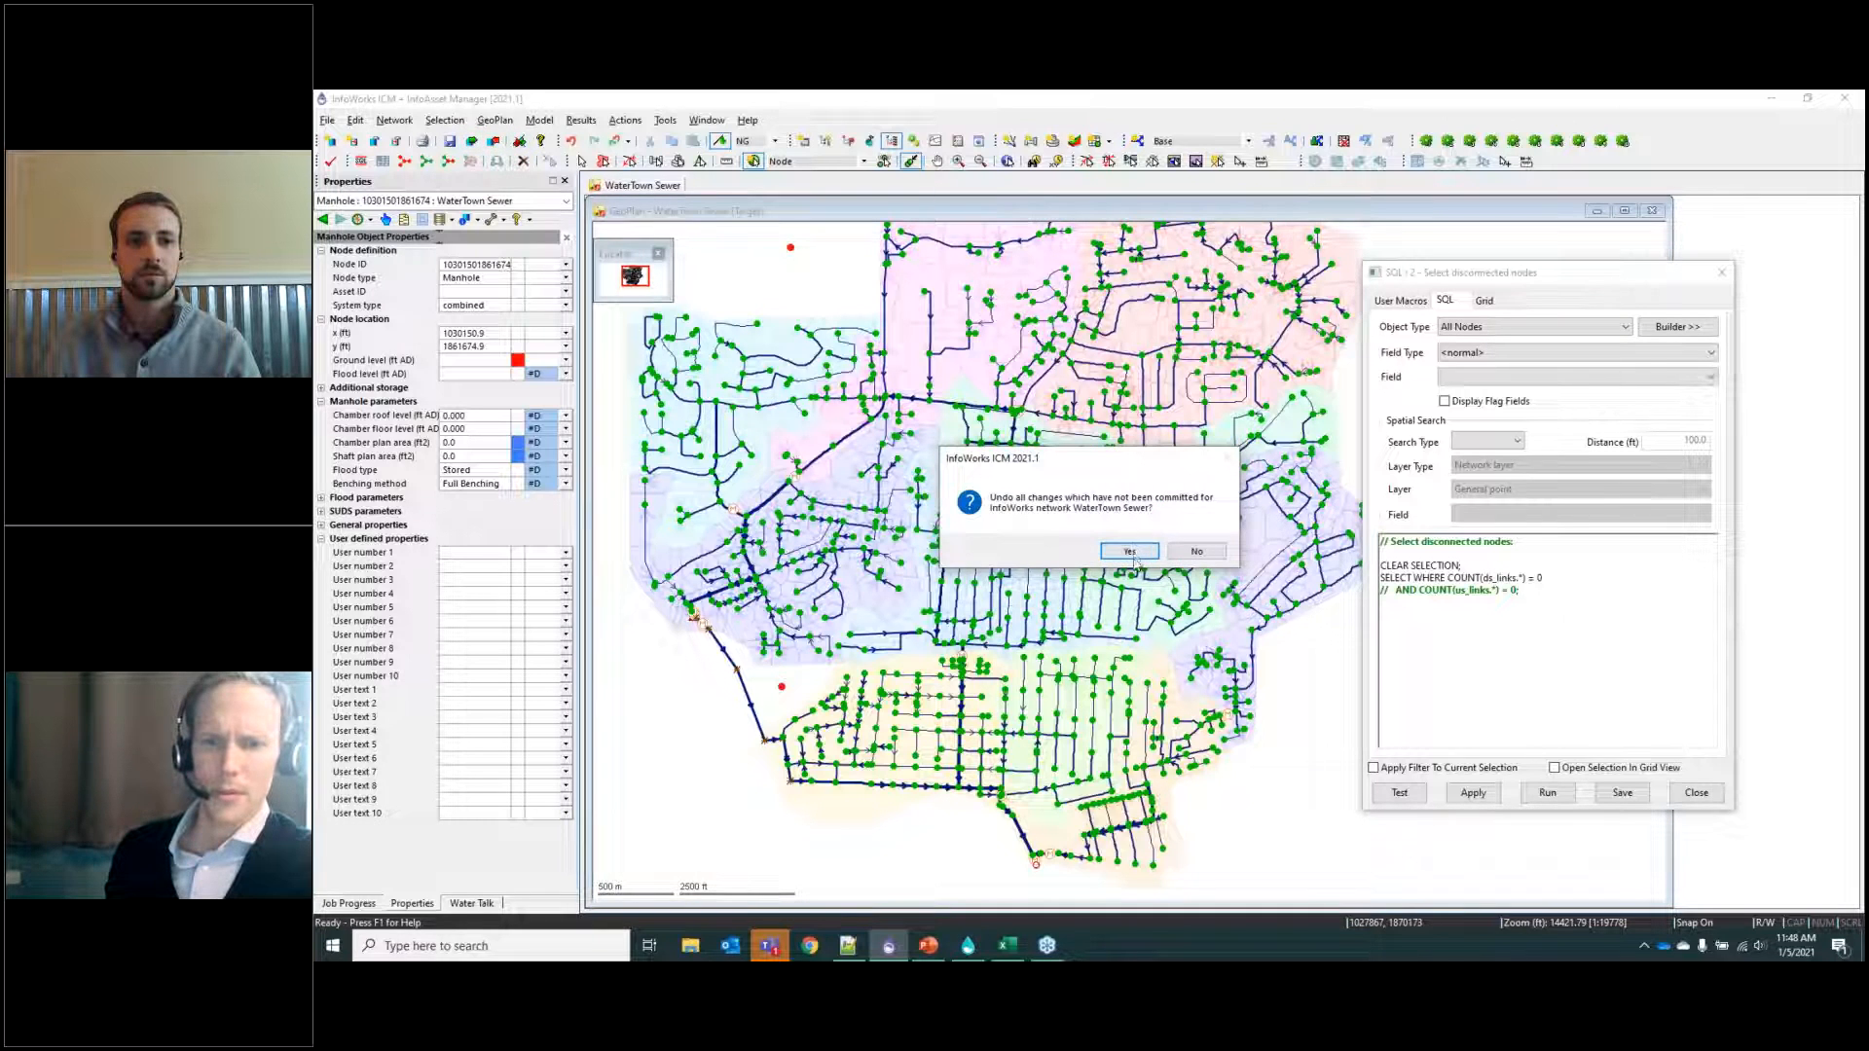
{"action": "key", "text": "Return"}
{"action": "left_click", "coordinate": [1722, 272]}
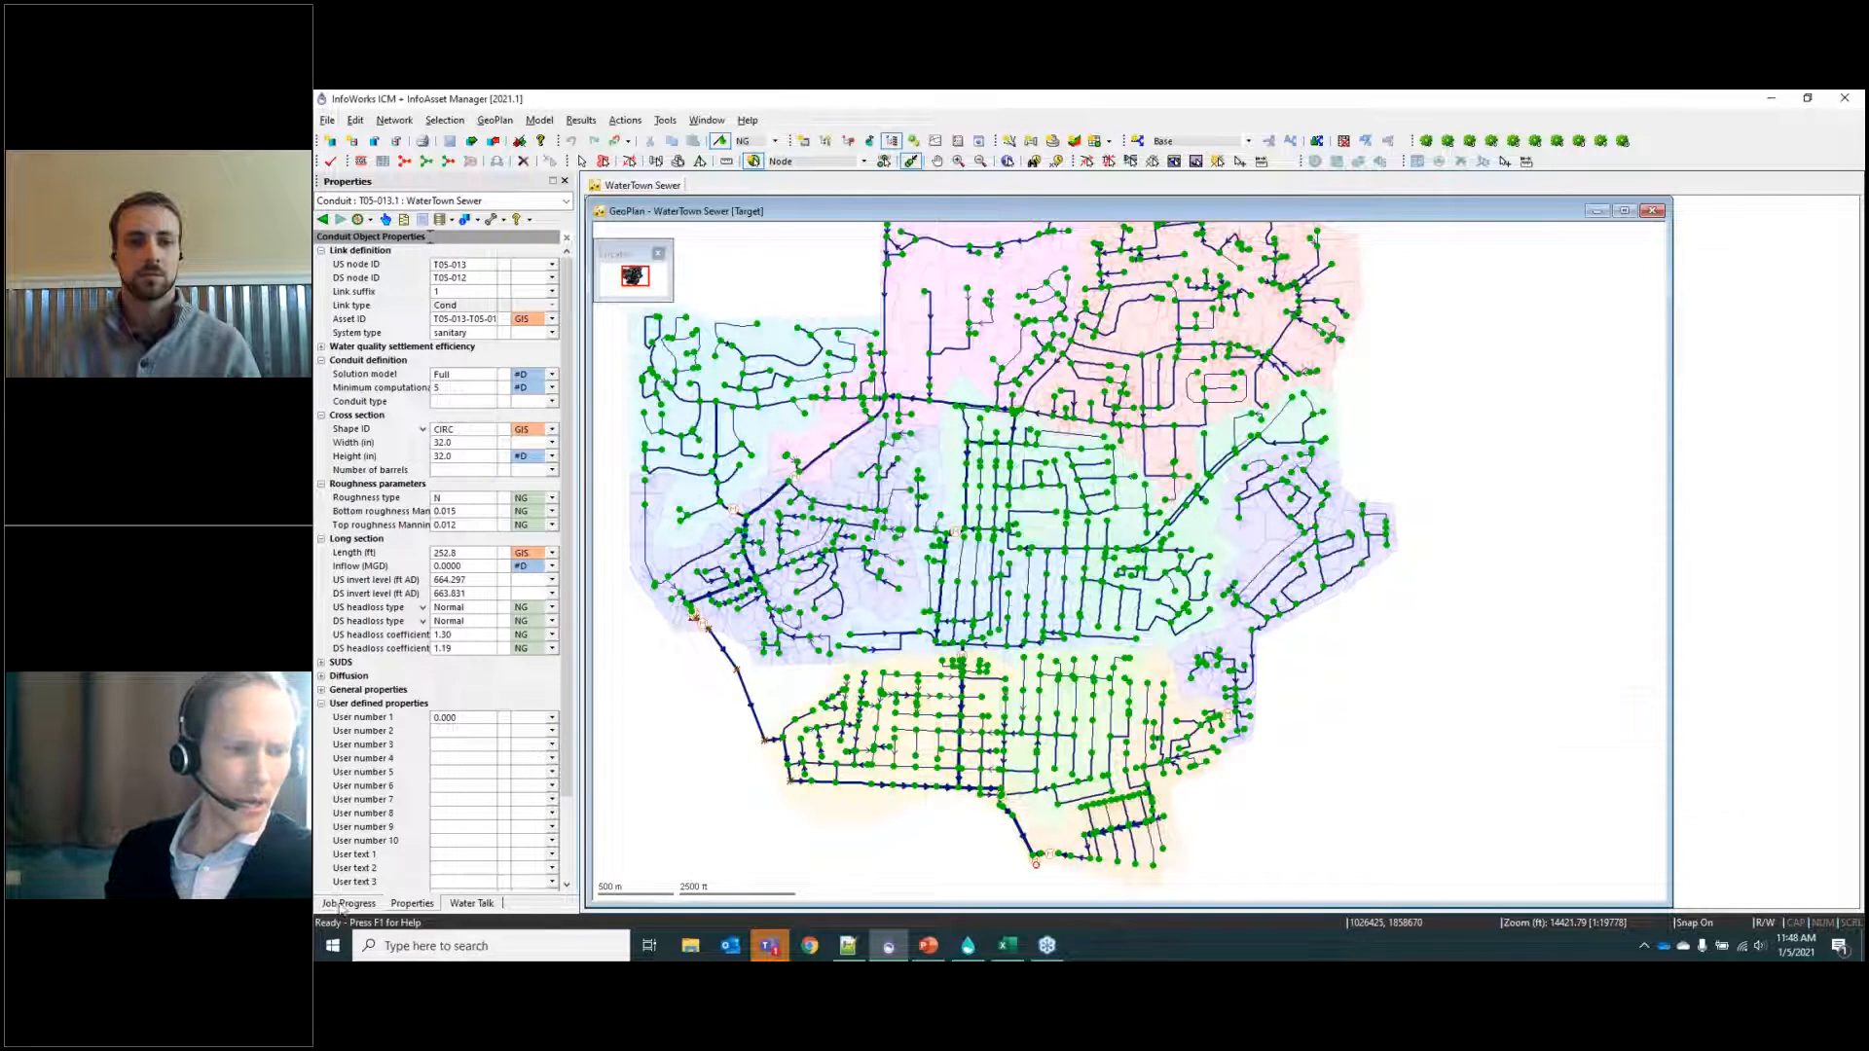
Close the Job Progress window and open the Urban 2D workspace from the Water Talk group.
{"action": "left_click", "coordinate": [370, 904]}
{"action": "left_click", "coordinate": [564, 180]}
{"action": "left_click", "coordinate": [403, 903]}
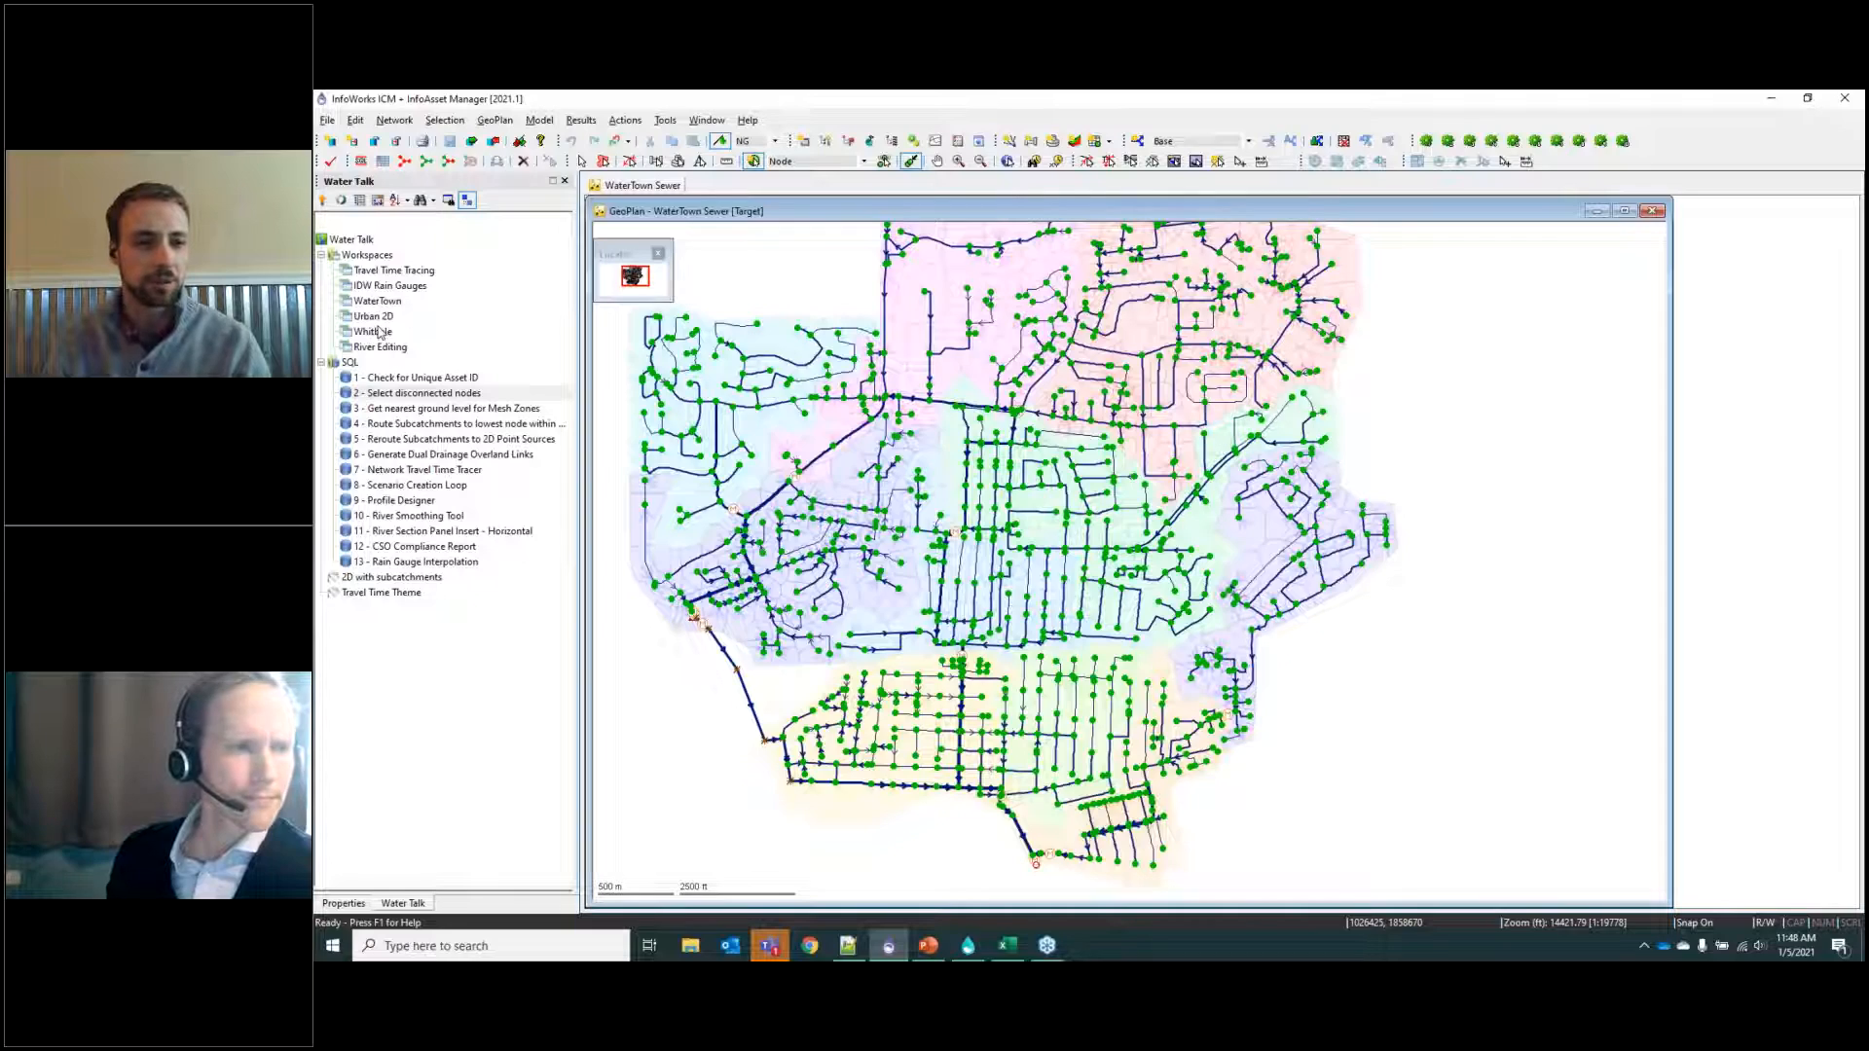
{"action": "double_click", "coordinate": [491, 315]}
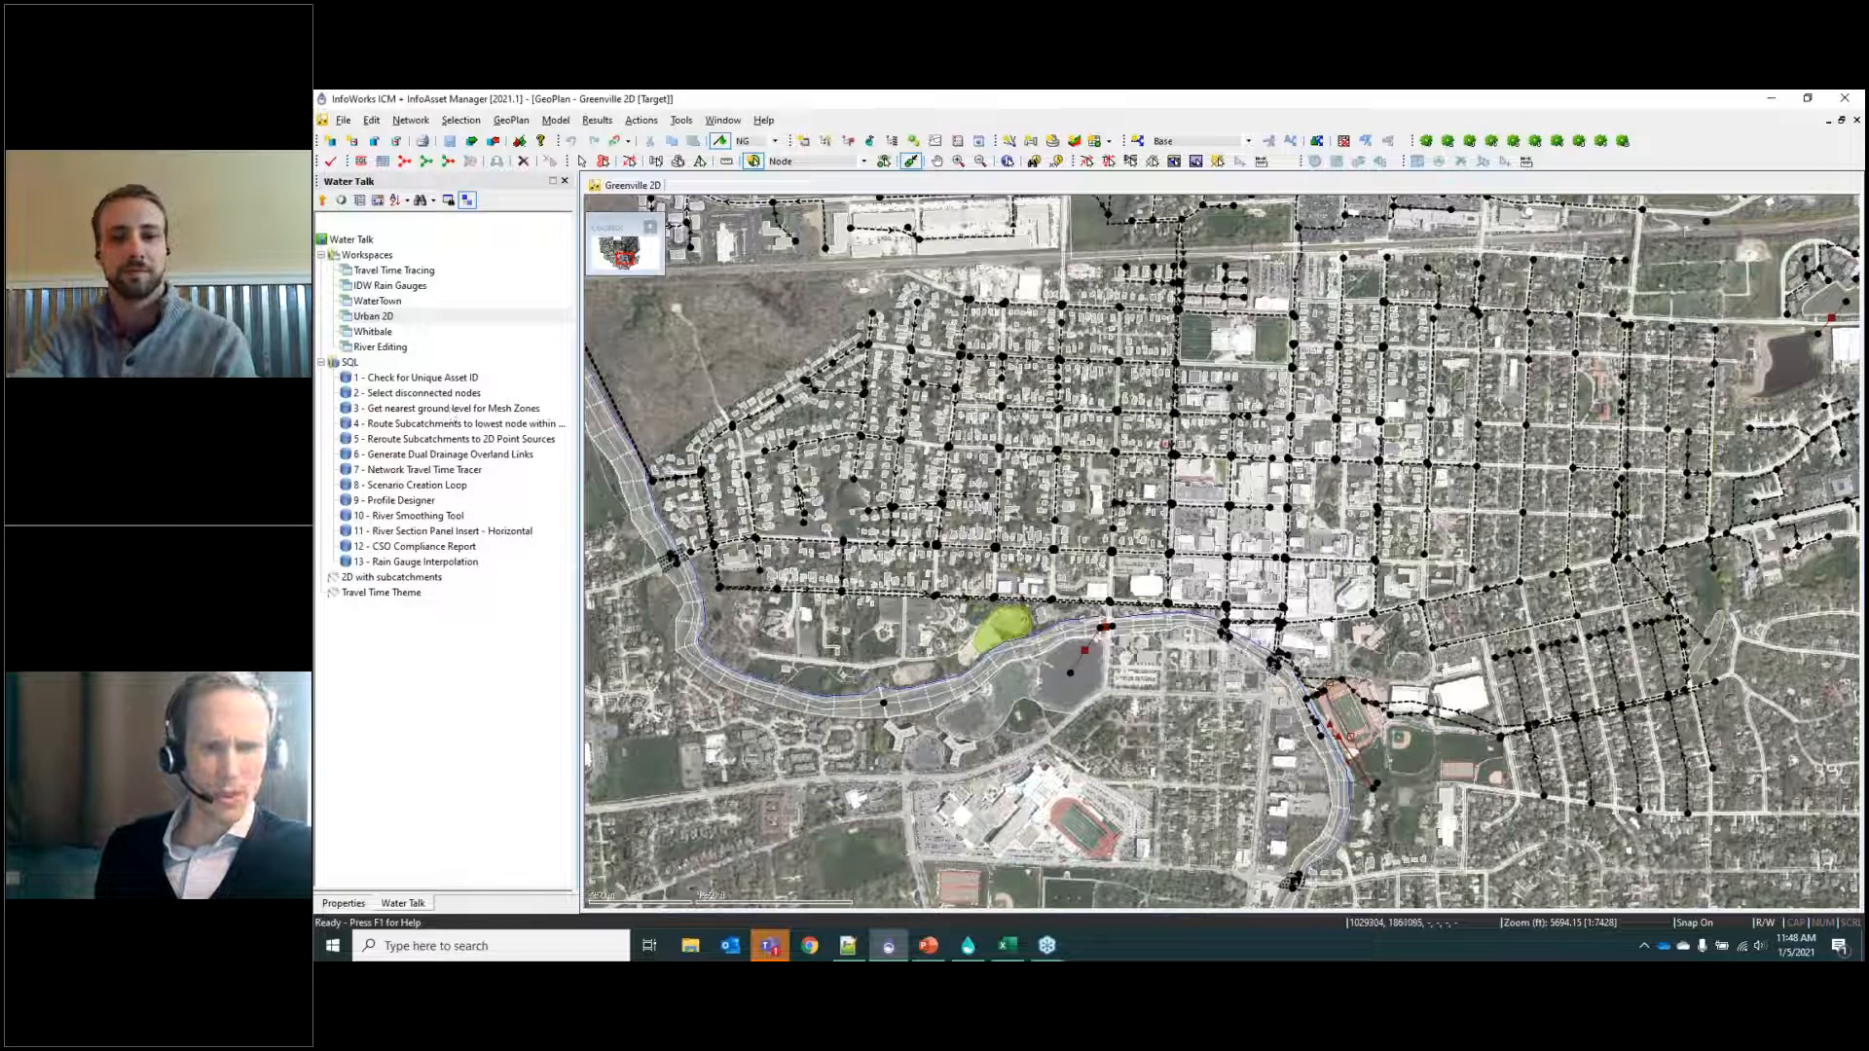
Open stored query 3, Get nearest ground level for Mesh Zones, and place it beside the residential blocks north of the green area.
{"action": "scroll", "coordinate": [923, 347], "scroll_direction": "up", "scroll_amount": 3}
{"action": "left_click_drag", "start_coordinate": [924, 335], "coordinate": [1118, 504]}
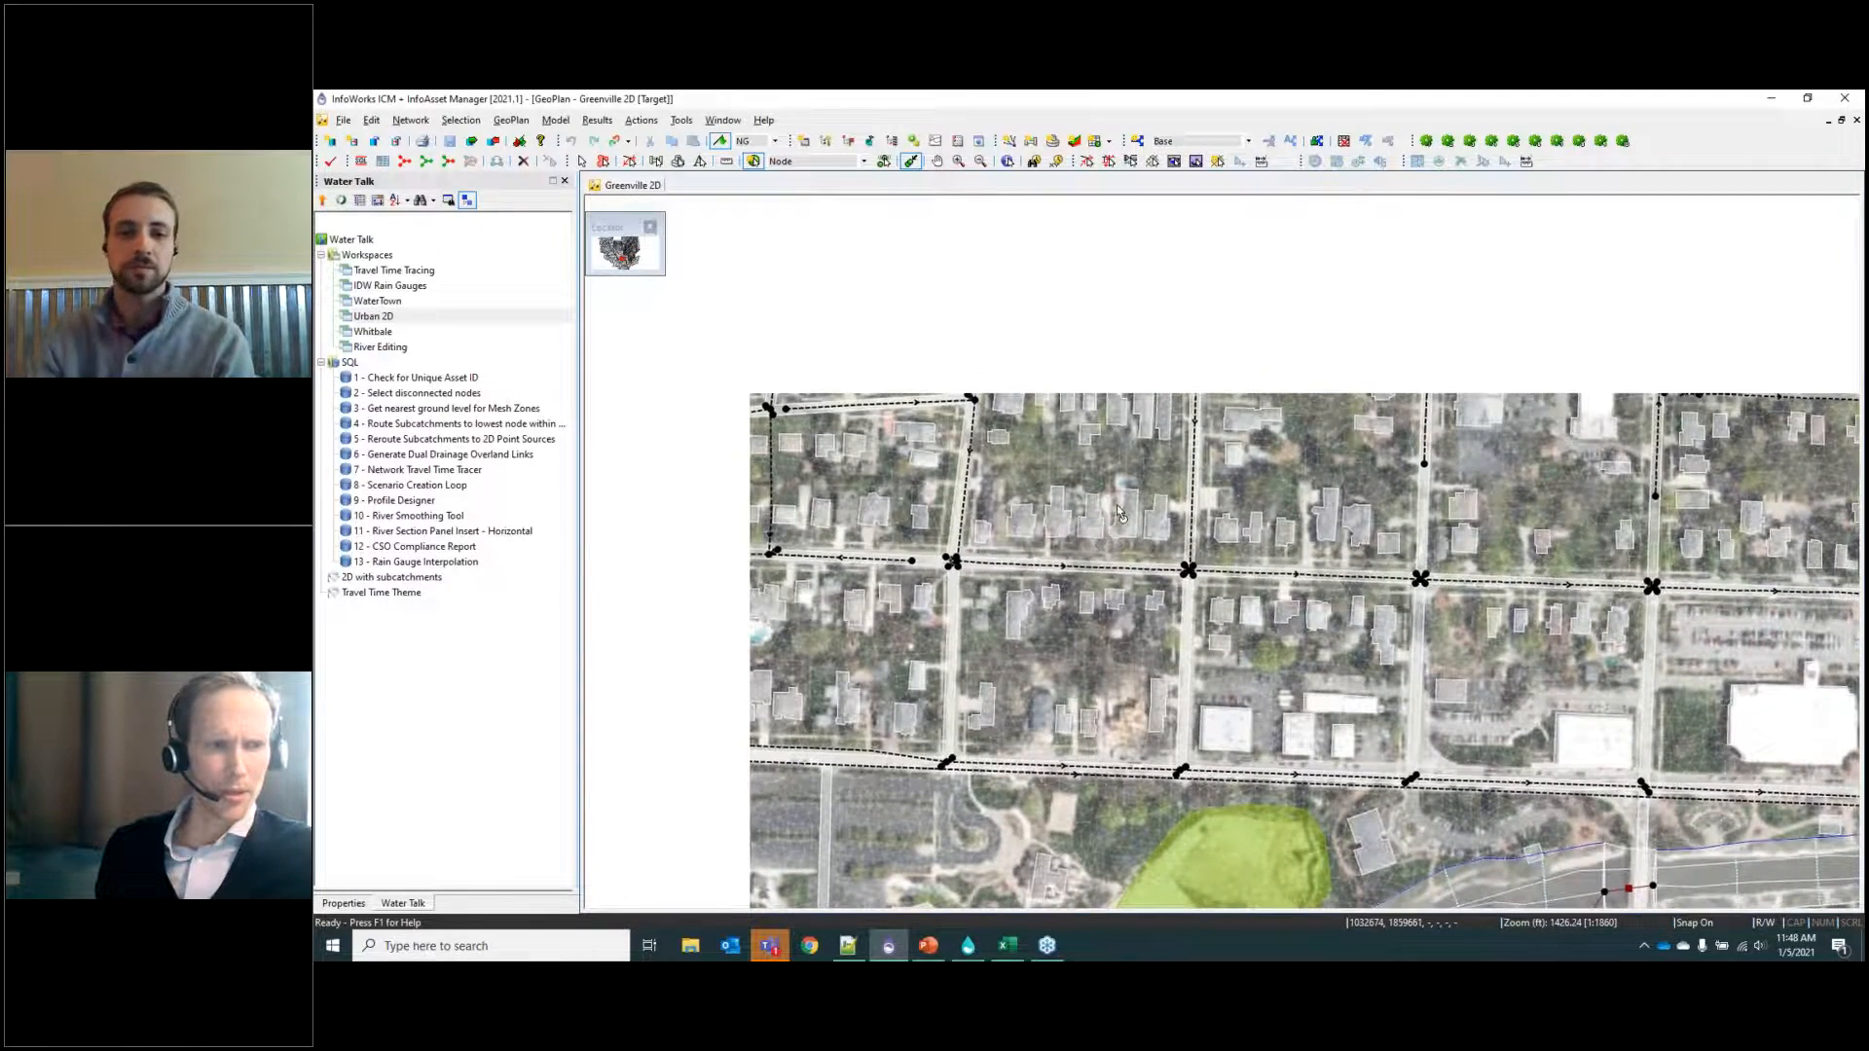
{"action": "left_click", "coordinate": [407, 408]}
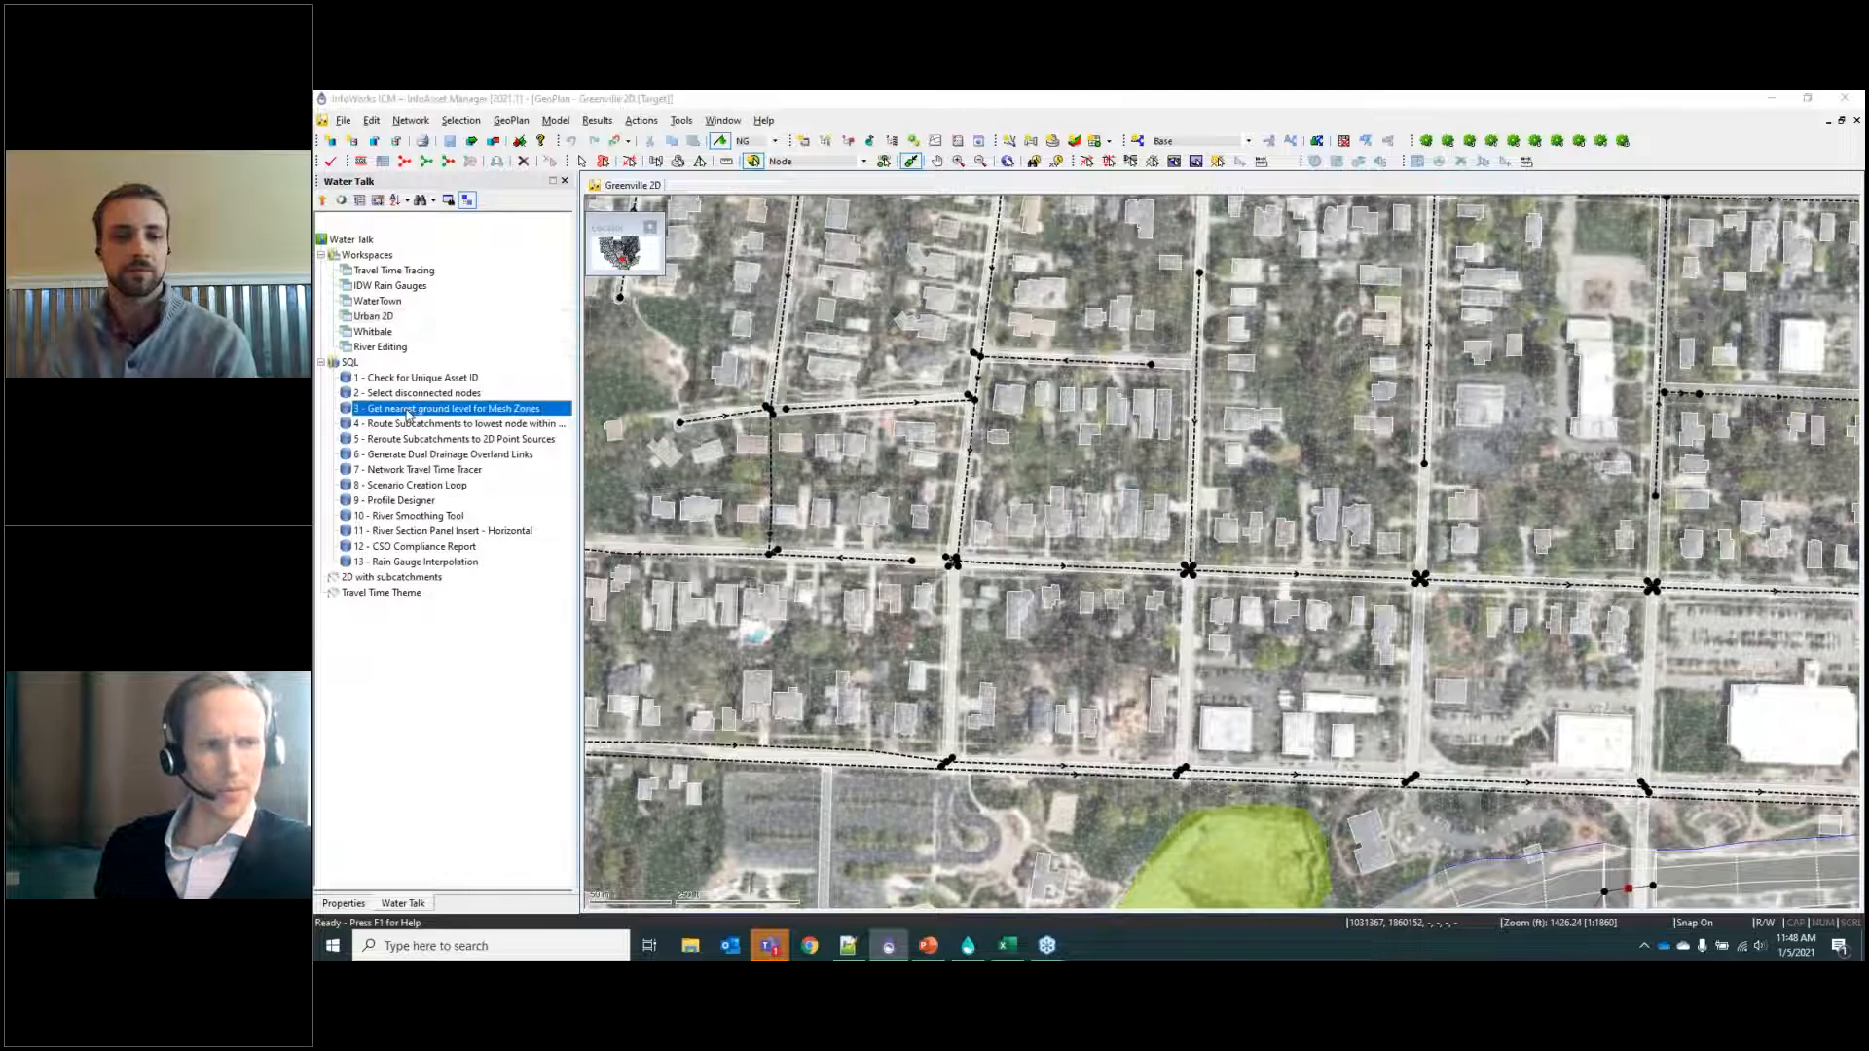
{"action": "double_click", "coordinate": [406, 409]}
{"action": "left_click_drag", "start_coordinate": [973, 277], "coordinate": [1567, 331]}
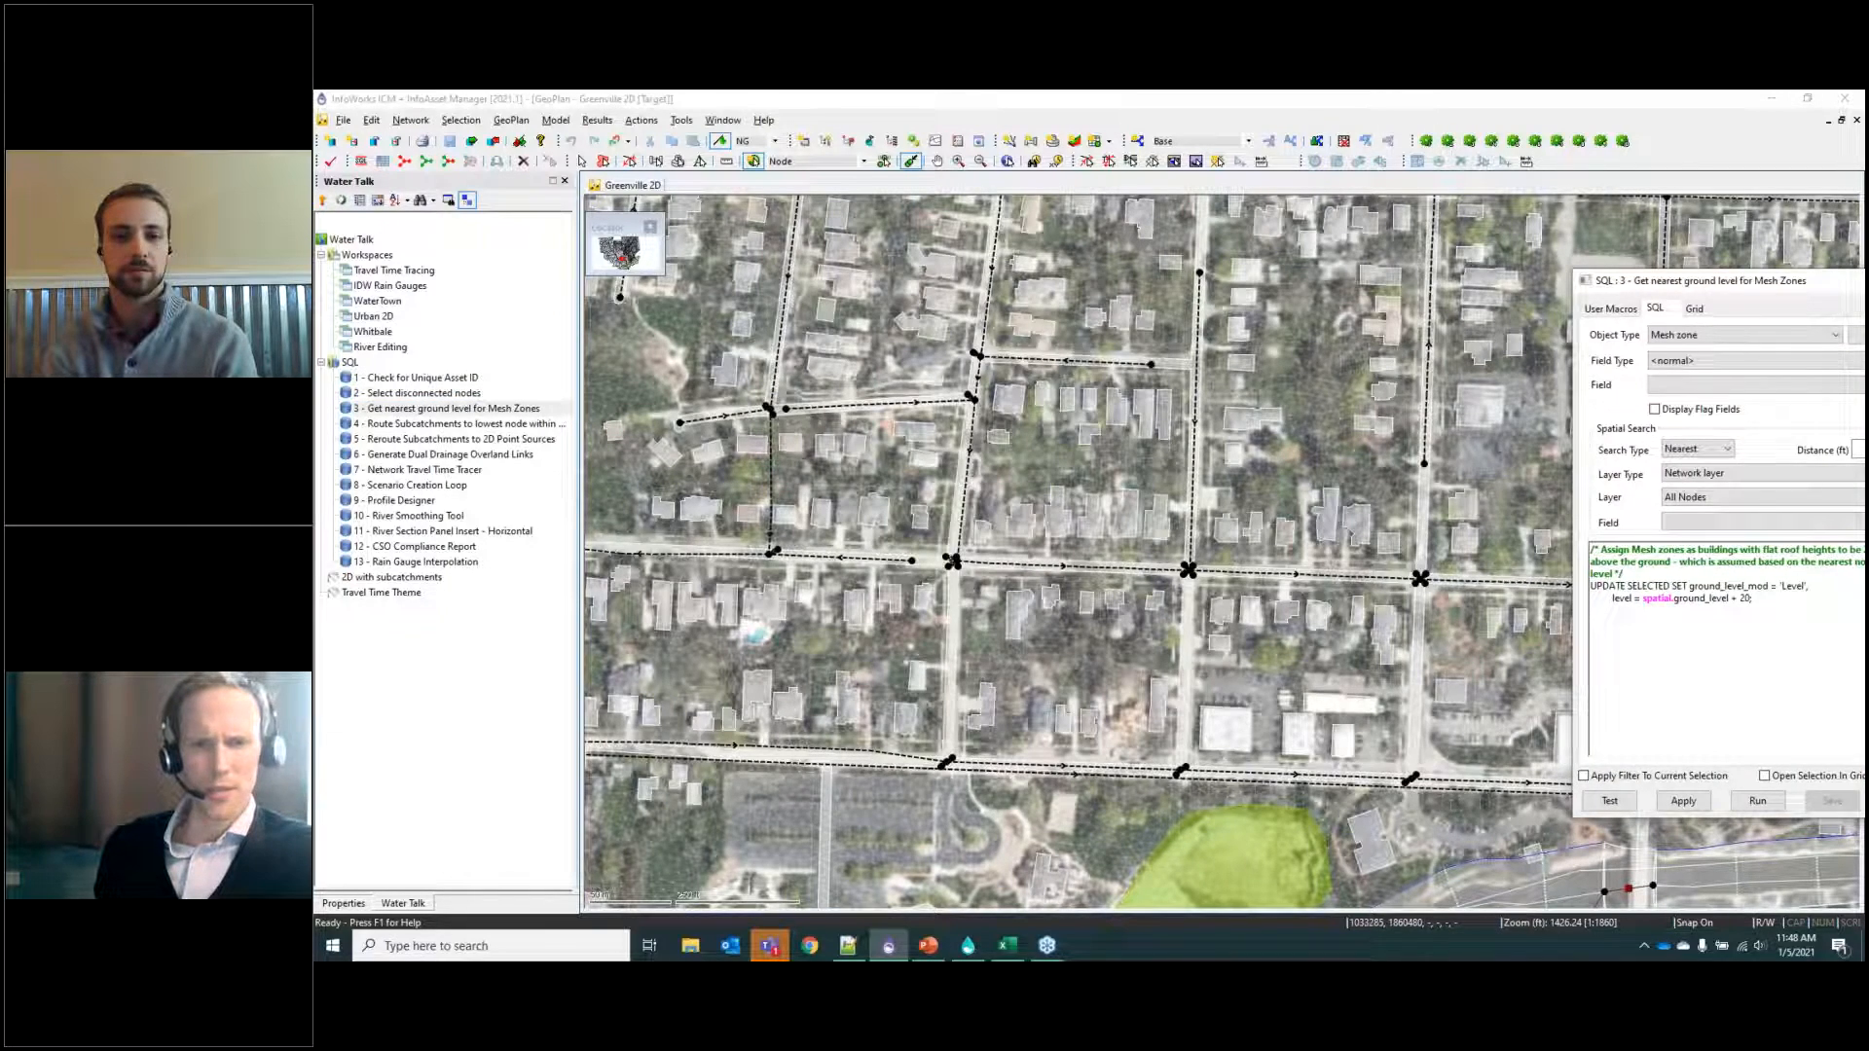
{"action": "left_click_drag", "start_coordinate": [1728, 282], "coordinate": [1427, 268]}
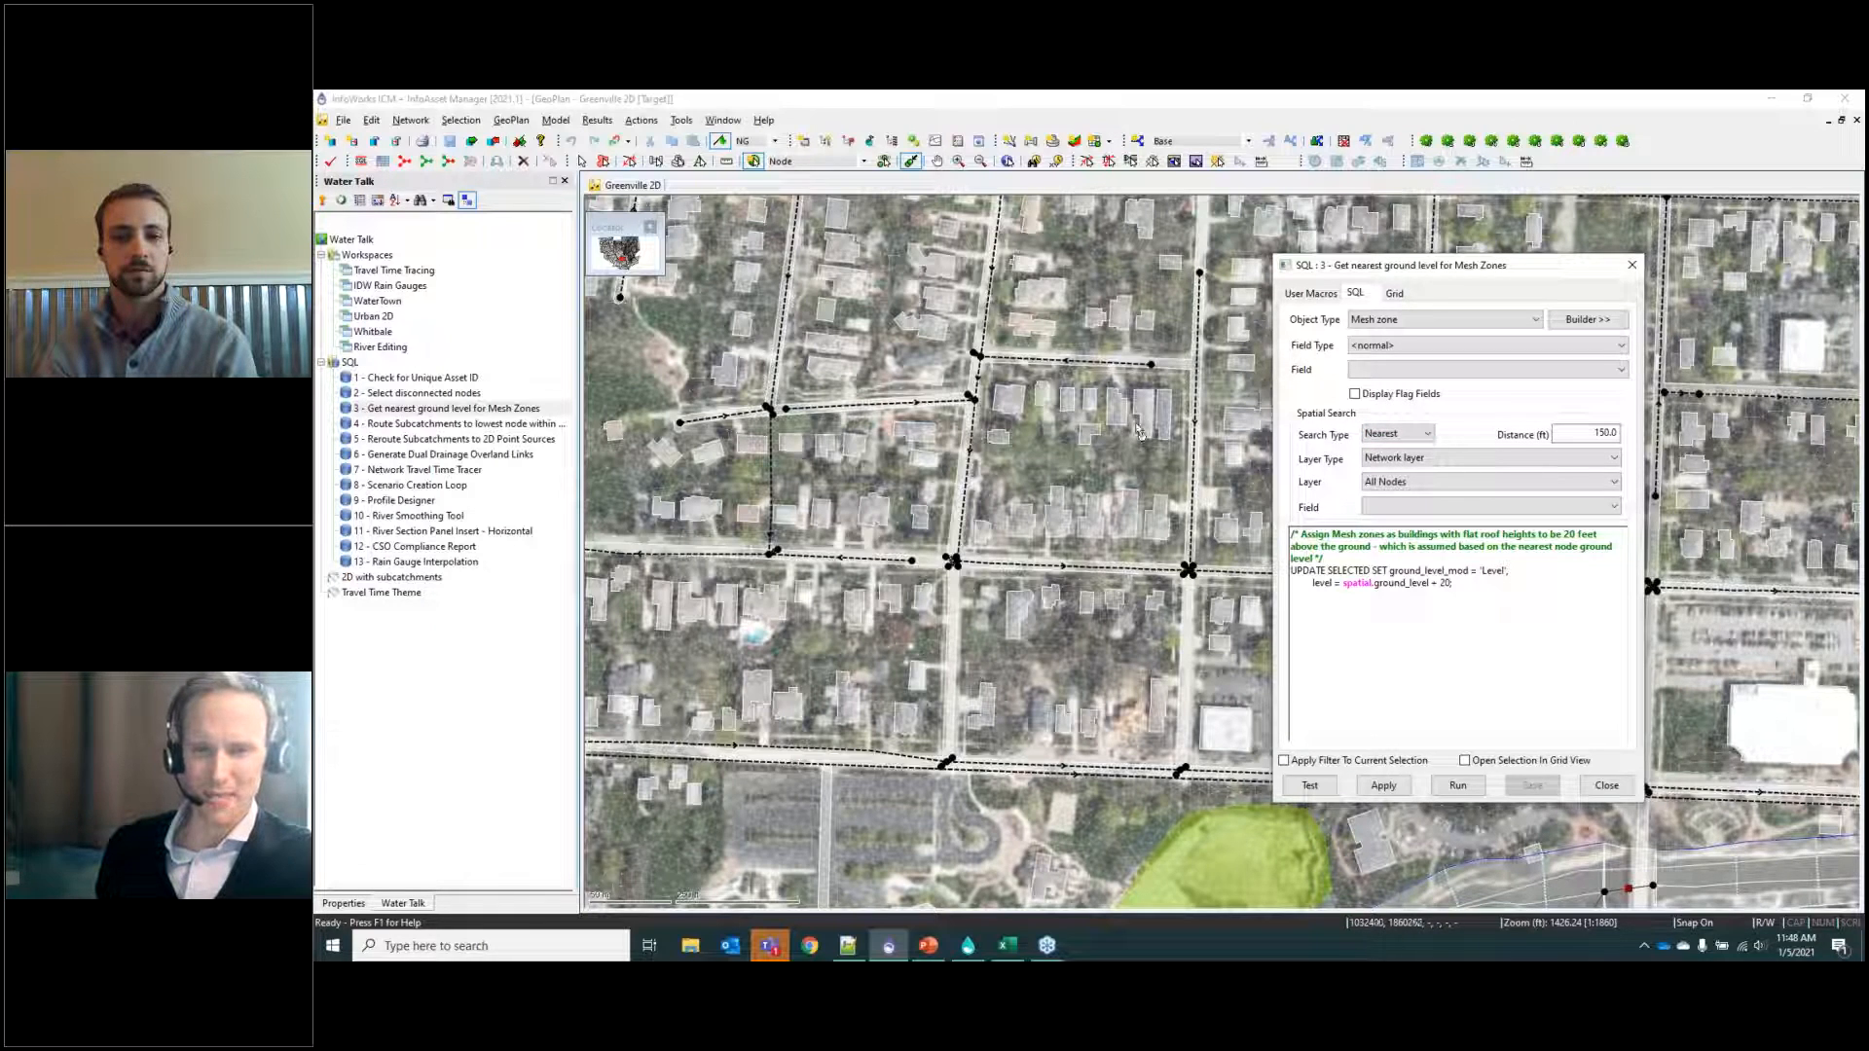
{"action": "left_click_drag", "start_coordinate": [1392, 265], "coordinate": [1419, 253]}
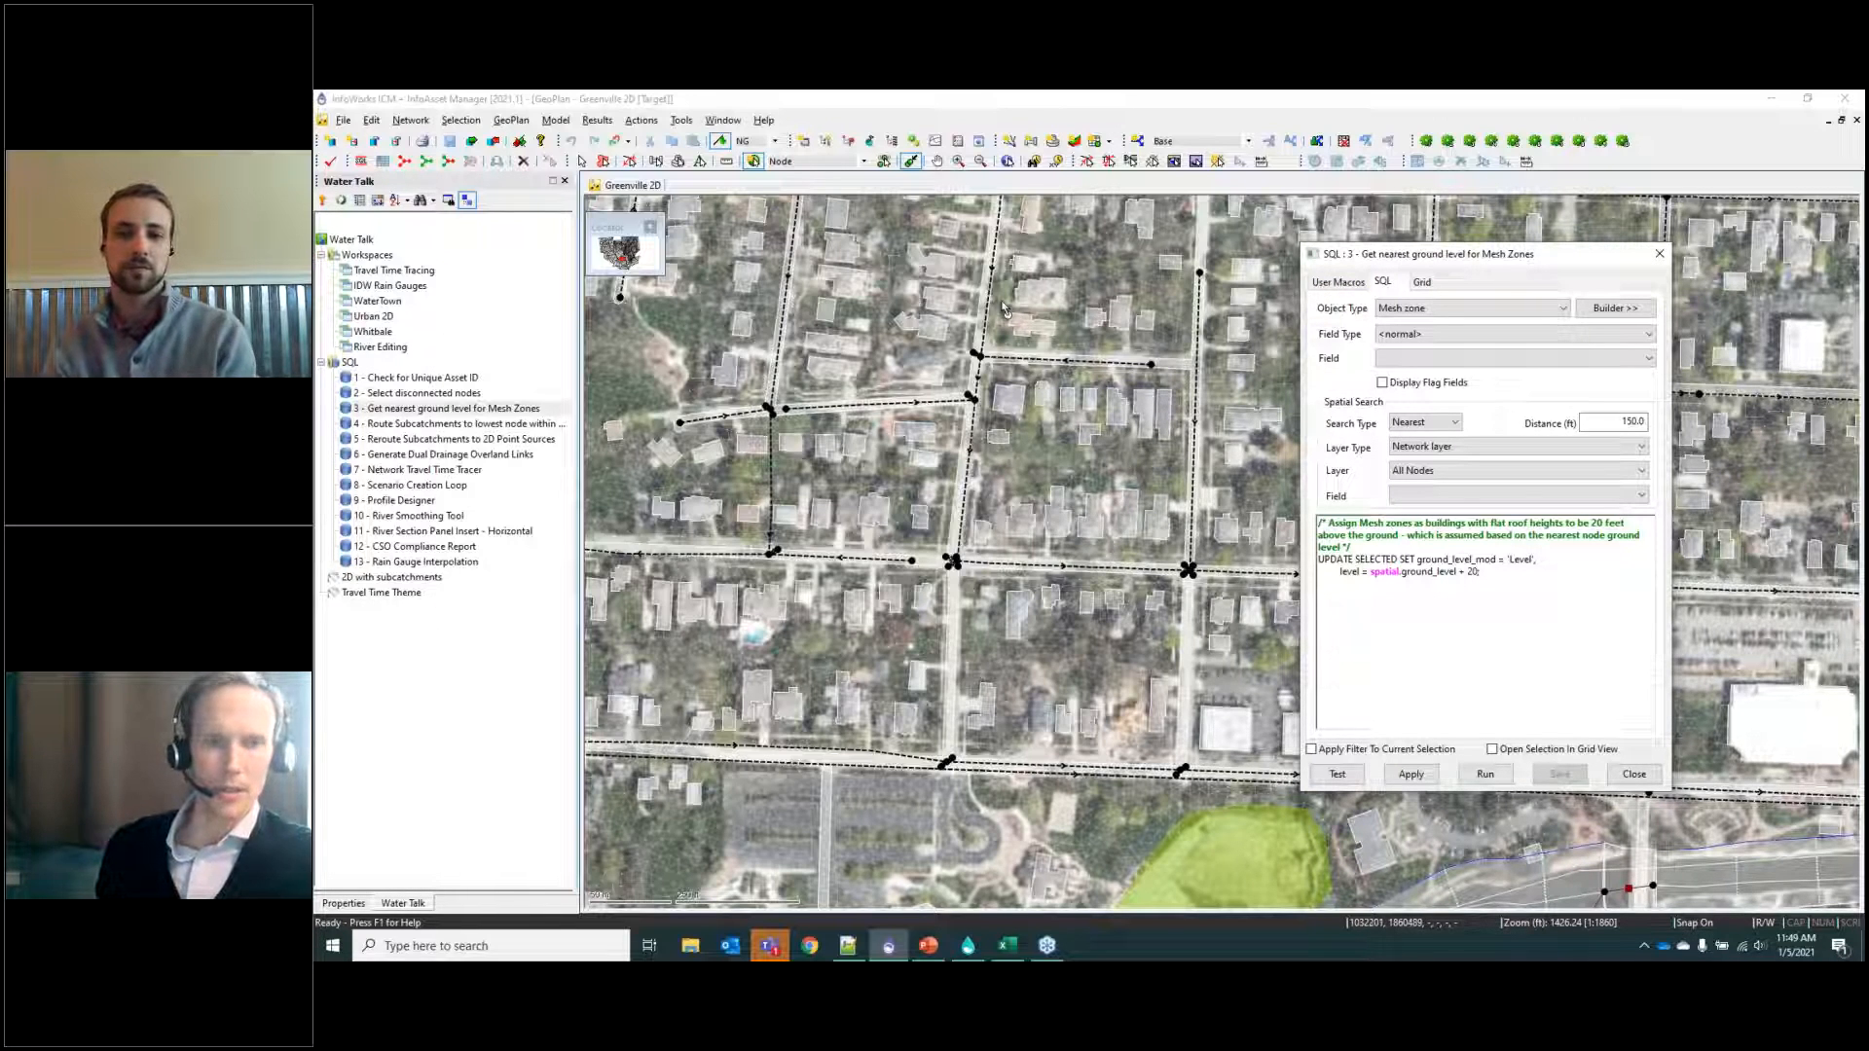
Open a new 3D view of the residential block and tilt it to view the mesh zone buildings from the side.
{"action": "scroll", "coordinate": [1127, 374], "scroll_direction": "up", "scroll_amount": 2}
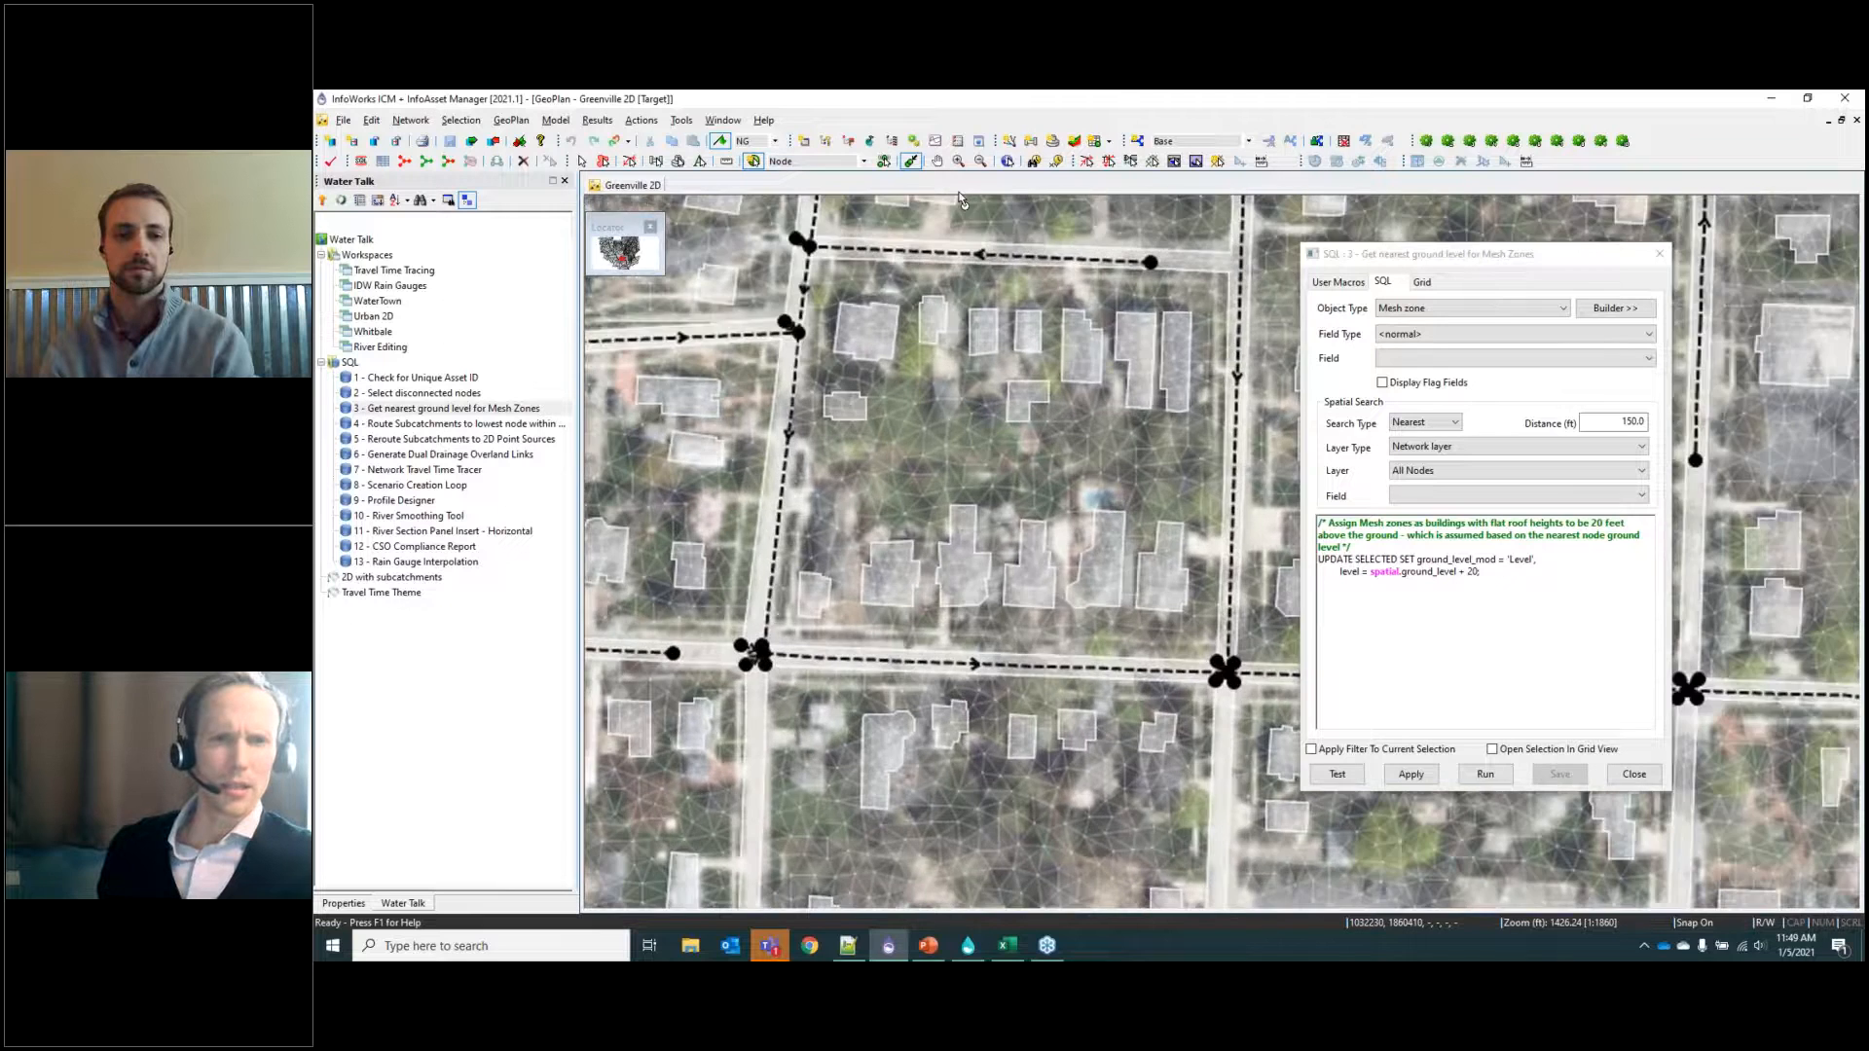
{"action": "left_click", "coordinate": [1073, 141]}
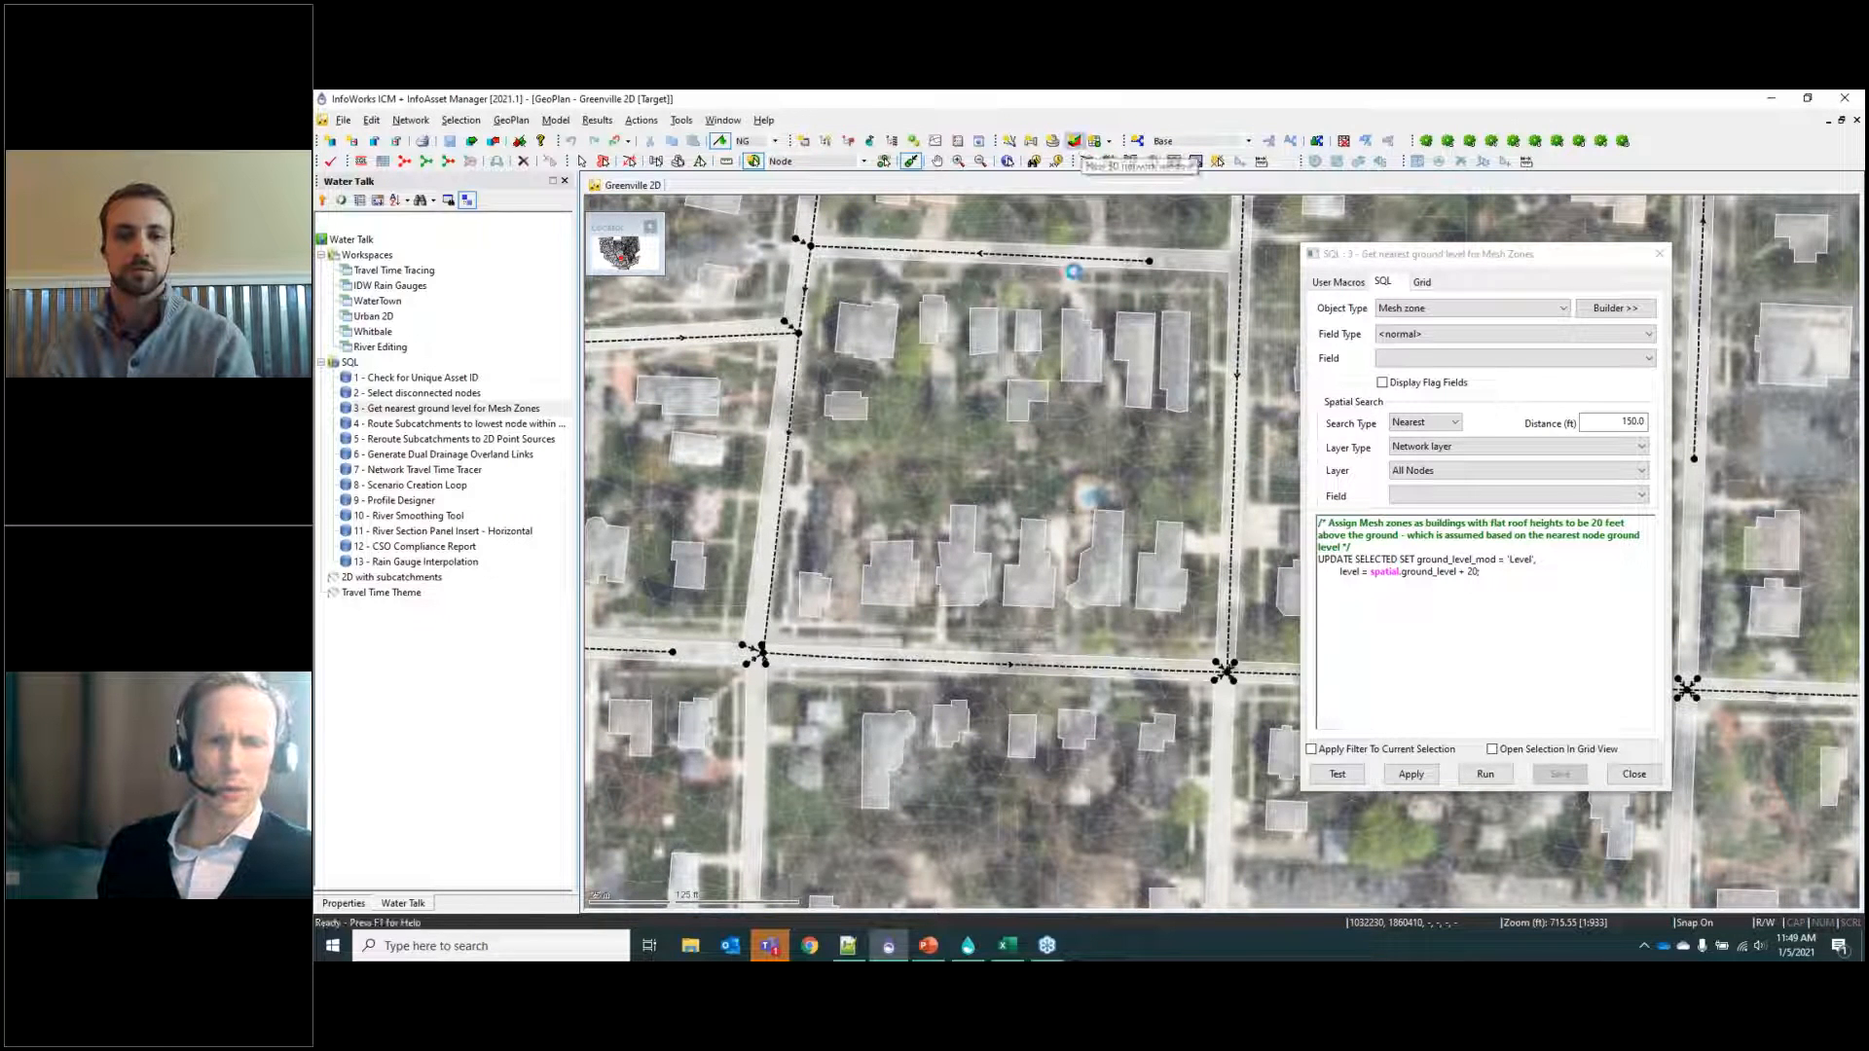
{"action": "left_click", "coordinate": [1078, 474]}
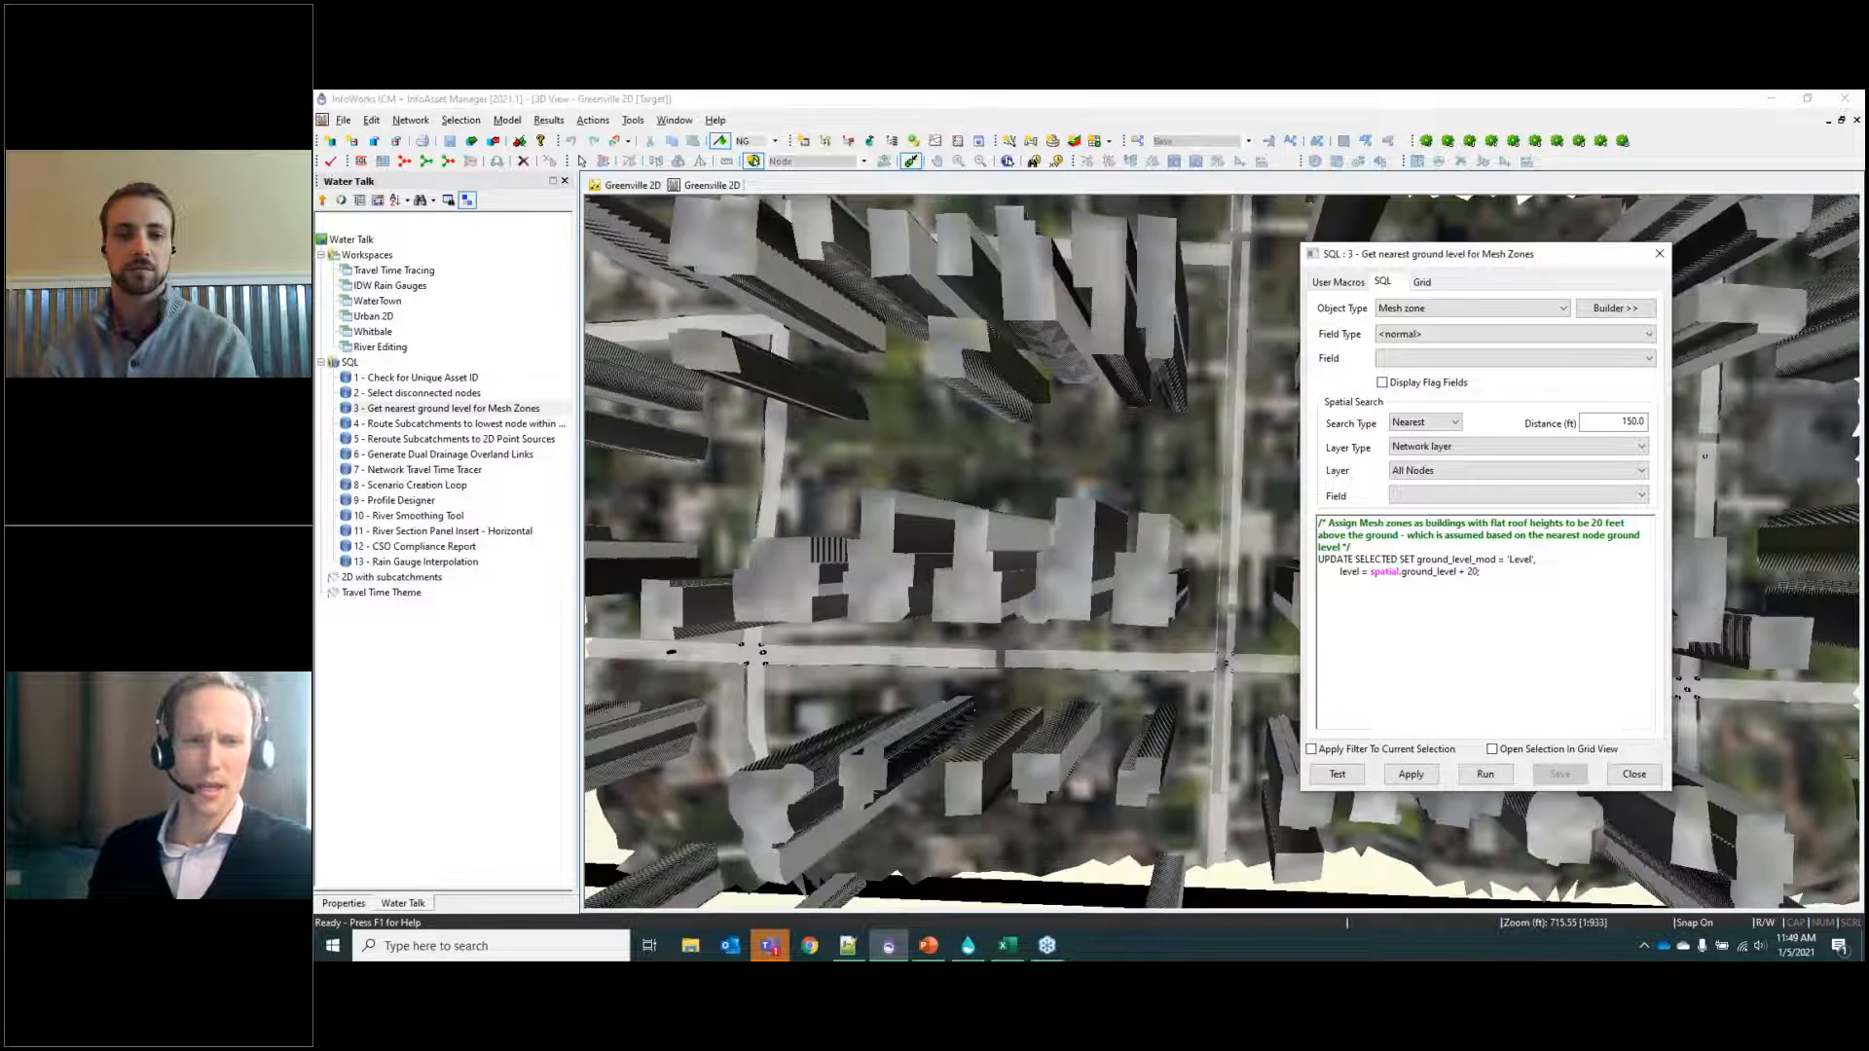
{"action": "left_click_drag", "start_coordinate": [1120, 545], "coordinate": [1116, 371]}
Lower the 3D view's elevation exaggeration, inspect the buildings from an oblique angle, and close the 3D view.
{"action": "right_click", "coordinate": [983, 485]}
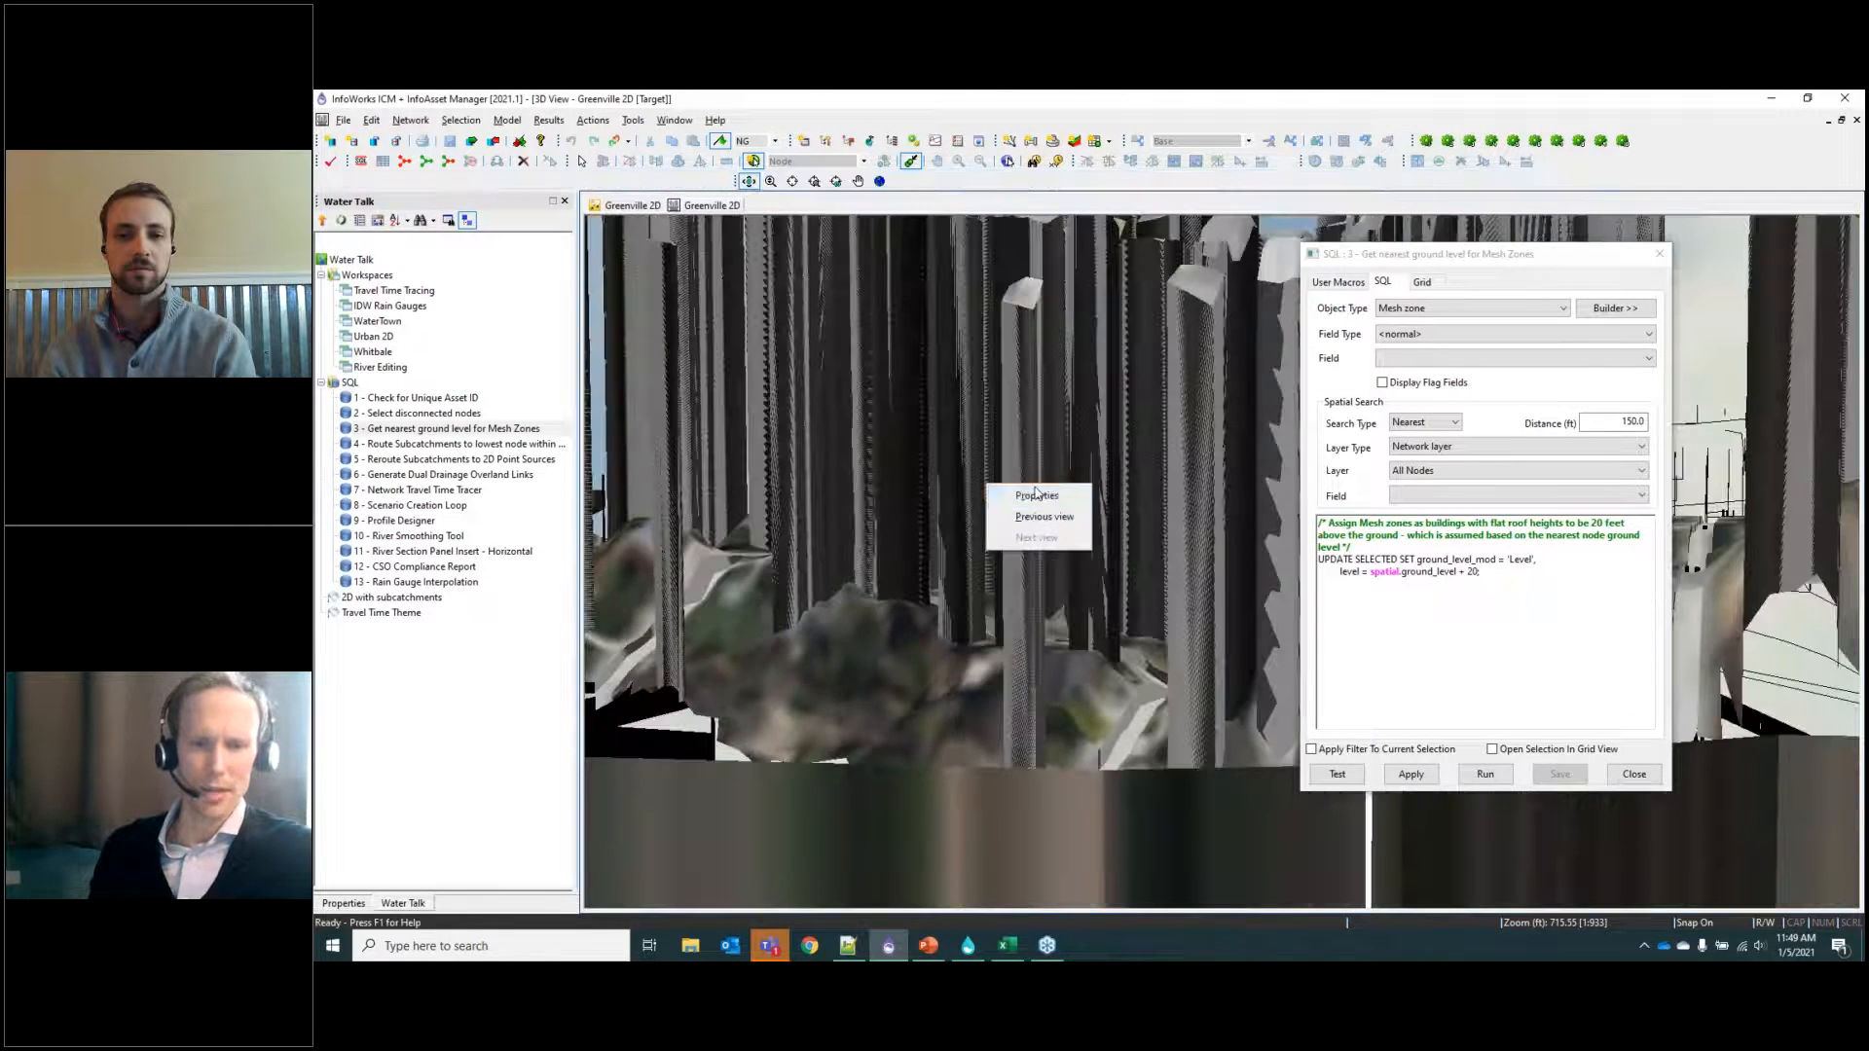
{"action": "left_click", "coordinate": [1022, 494]}
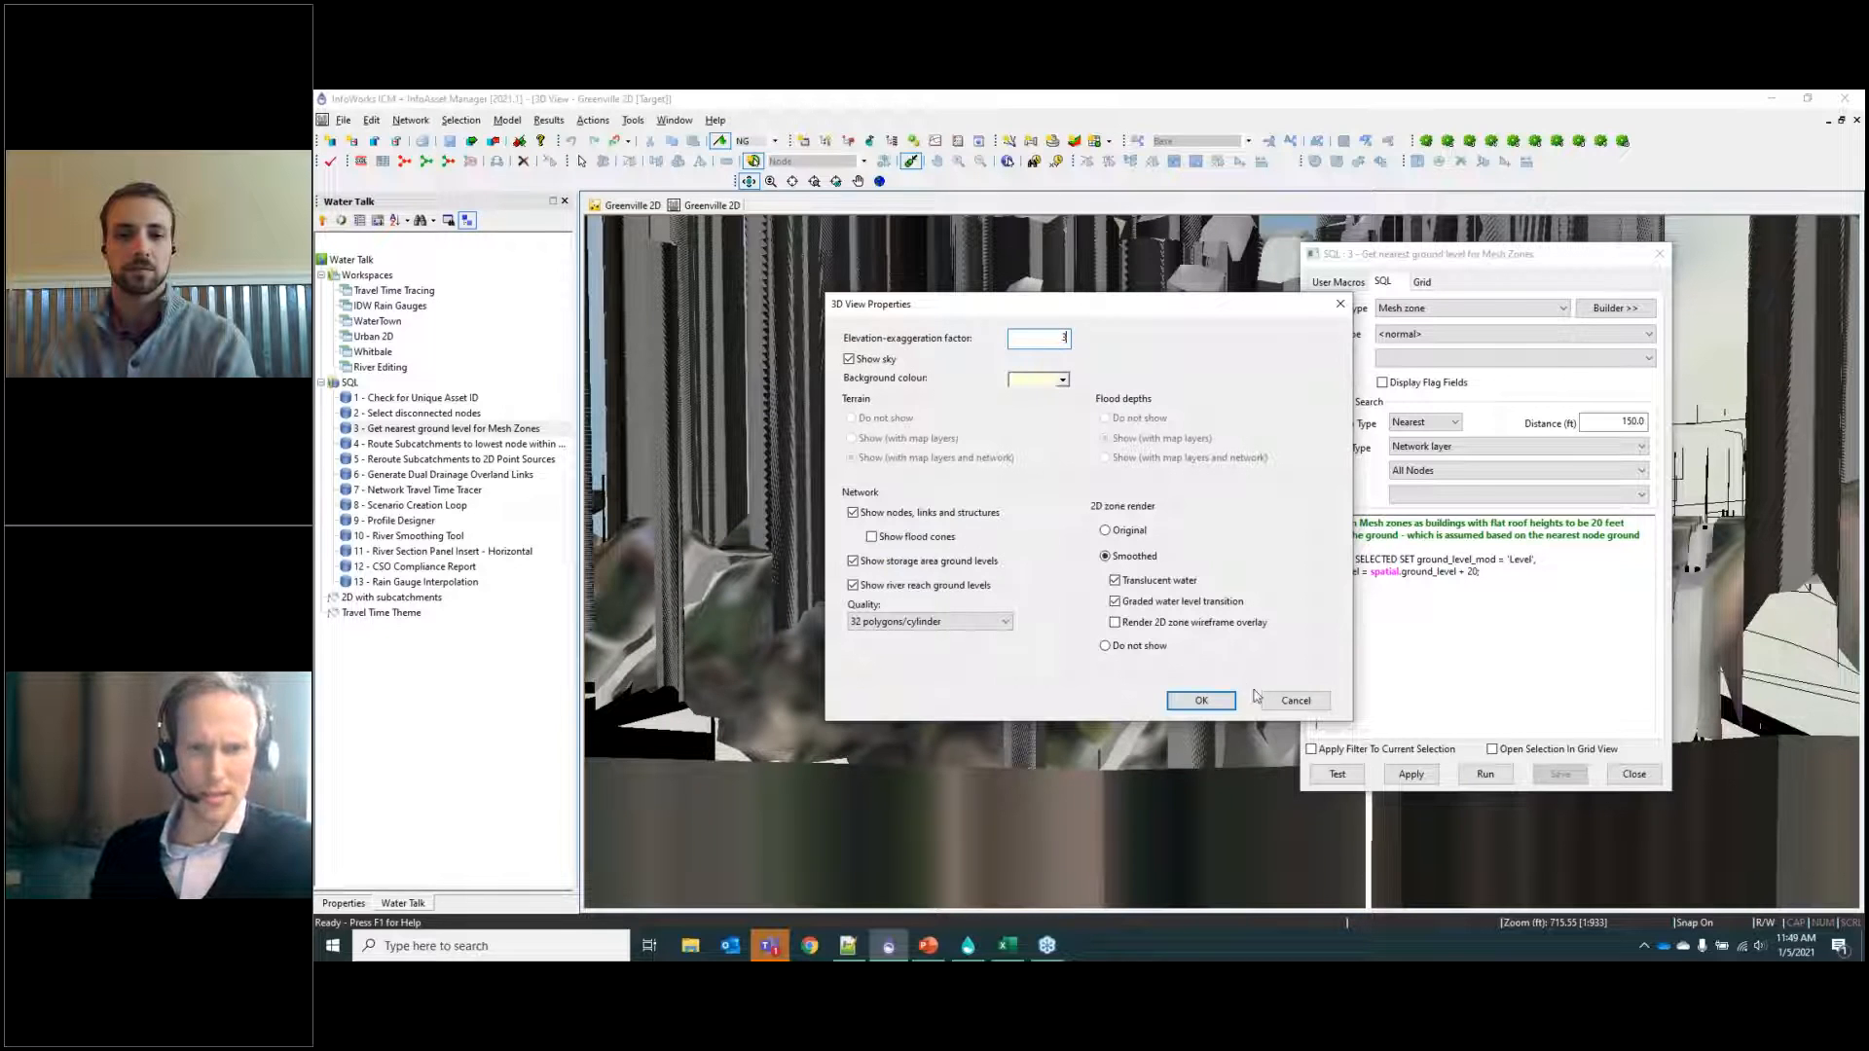
{"action": "left_click", "coordinate": [1202, 699]}
{"action": "left_click_drag", "start_coordinate": [986, 794], "coordinate": [1519, 769]}
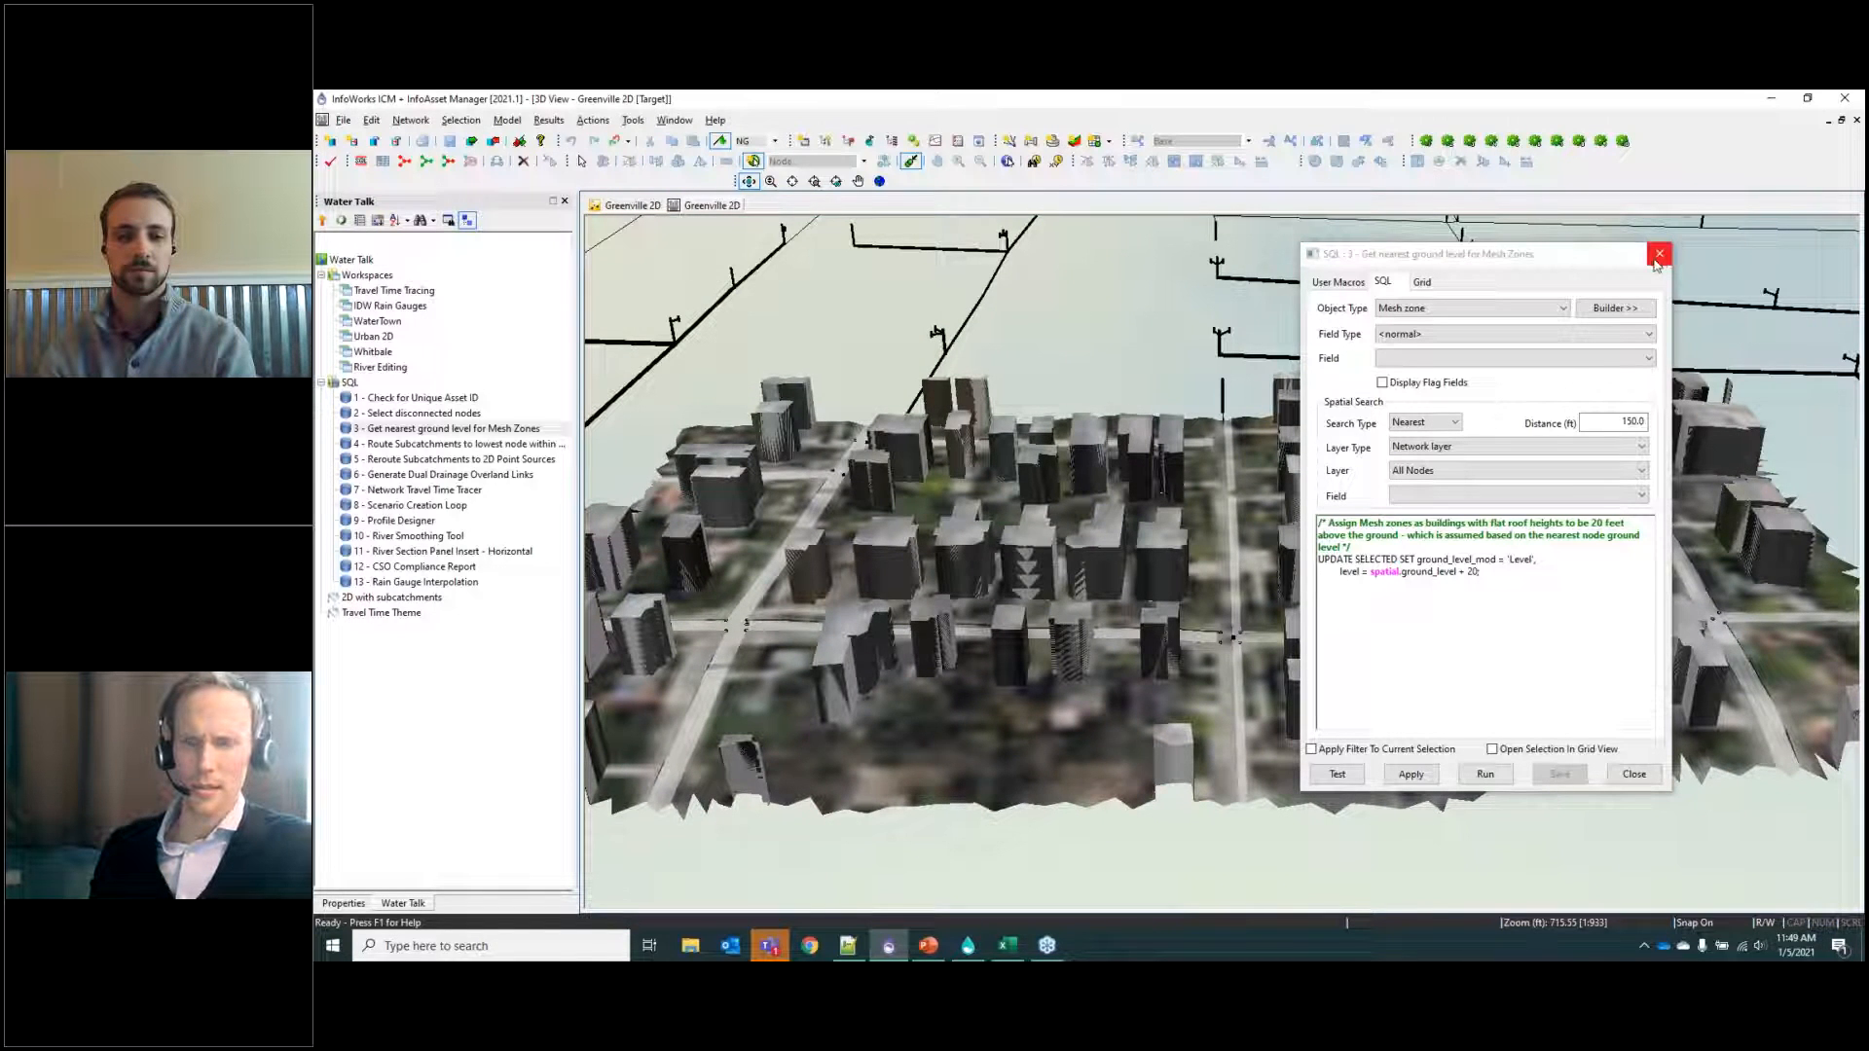
{"action": "left_click", "coordinate": [677, 208]}
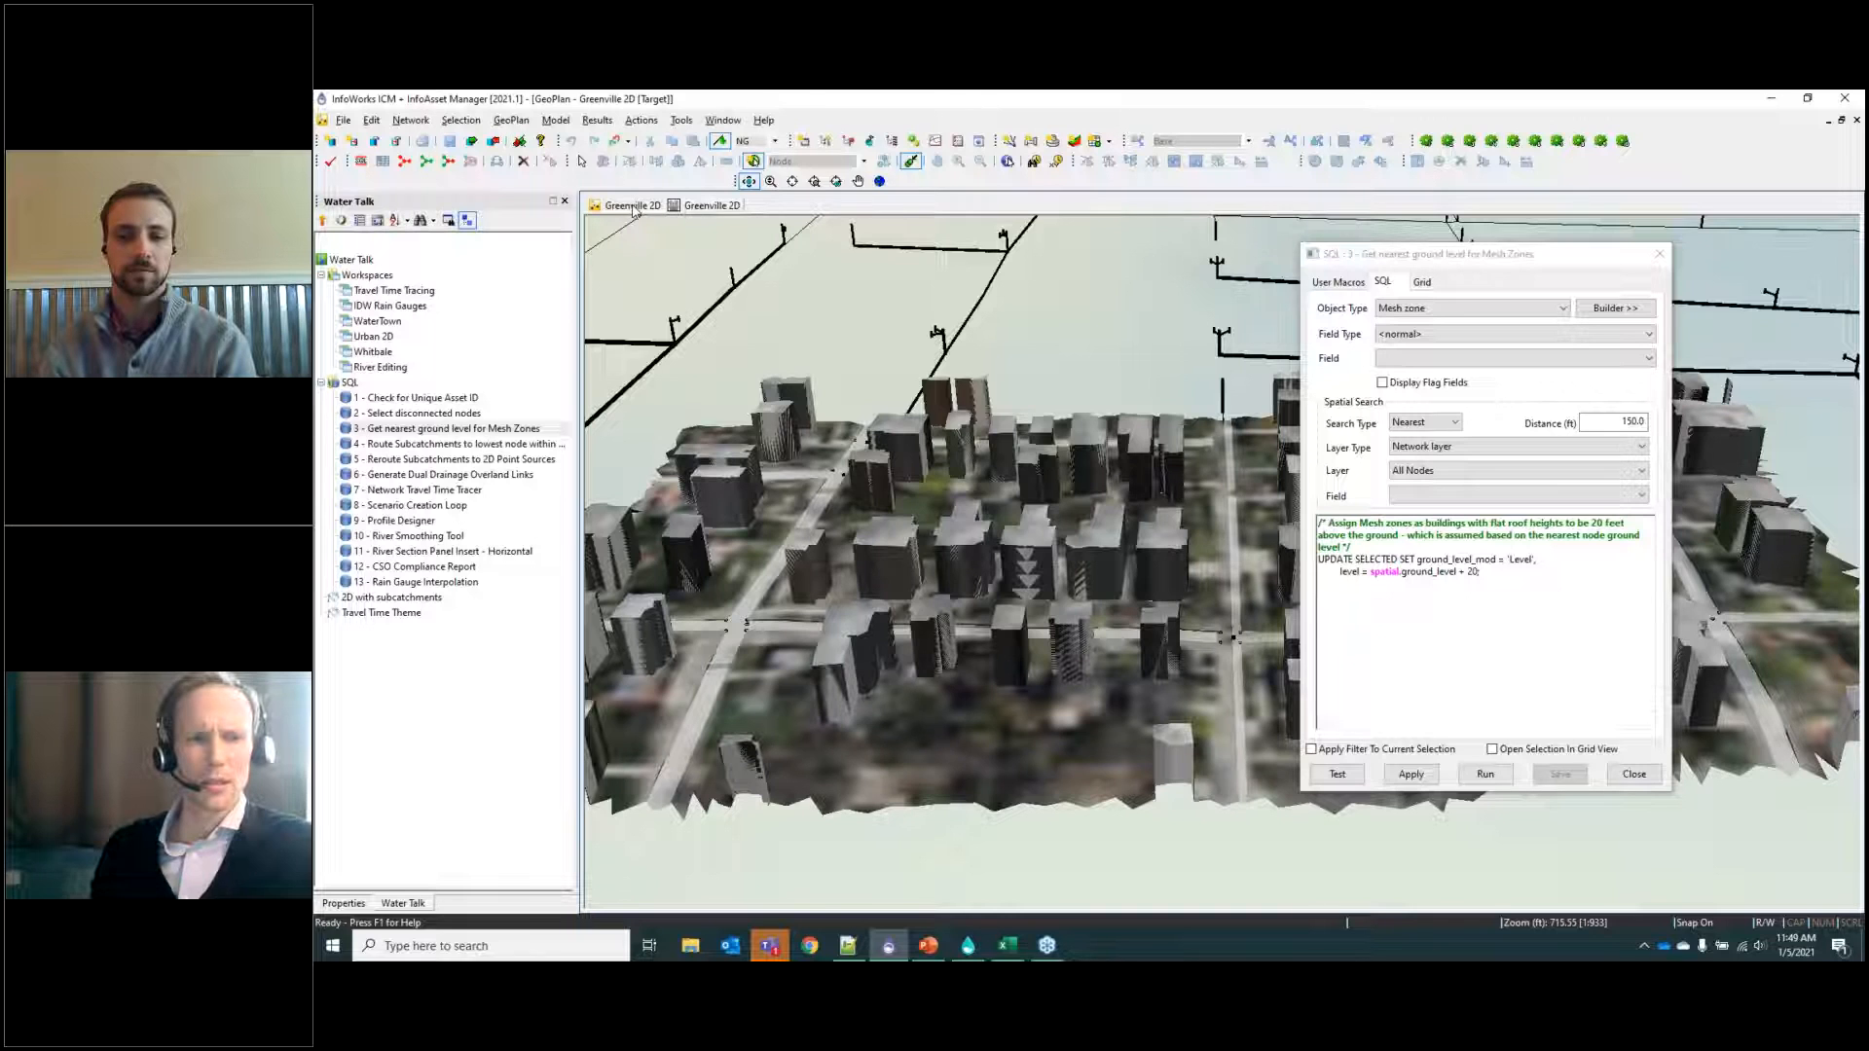
{"action": "middle_click", "coordinate": [684, 208]}
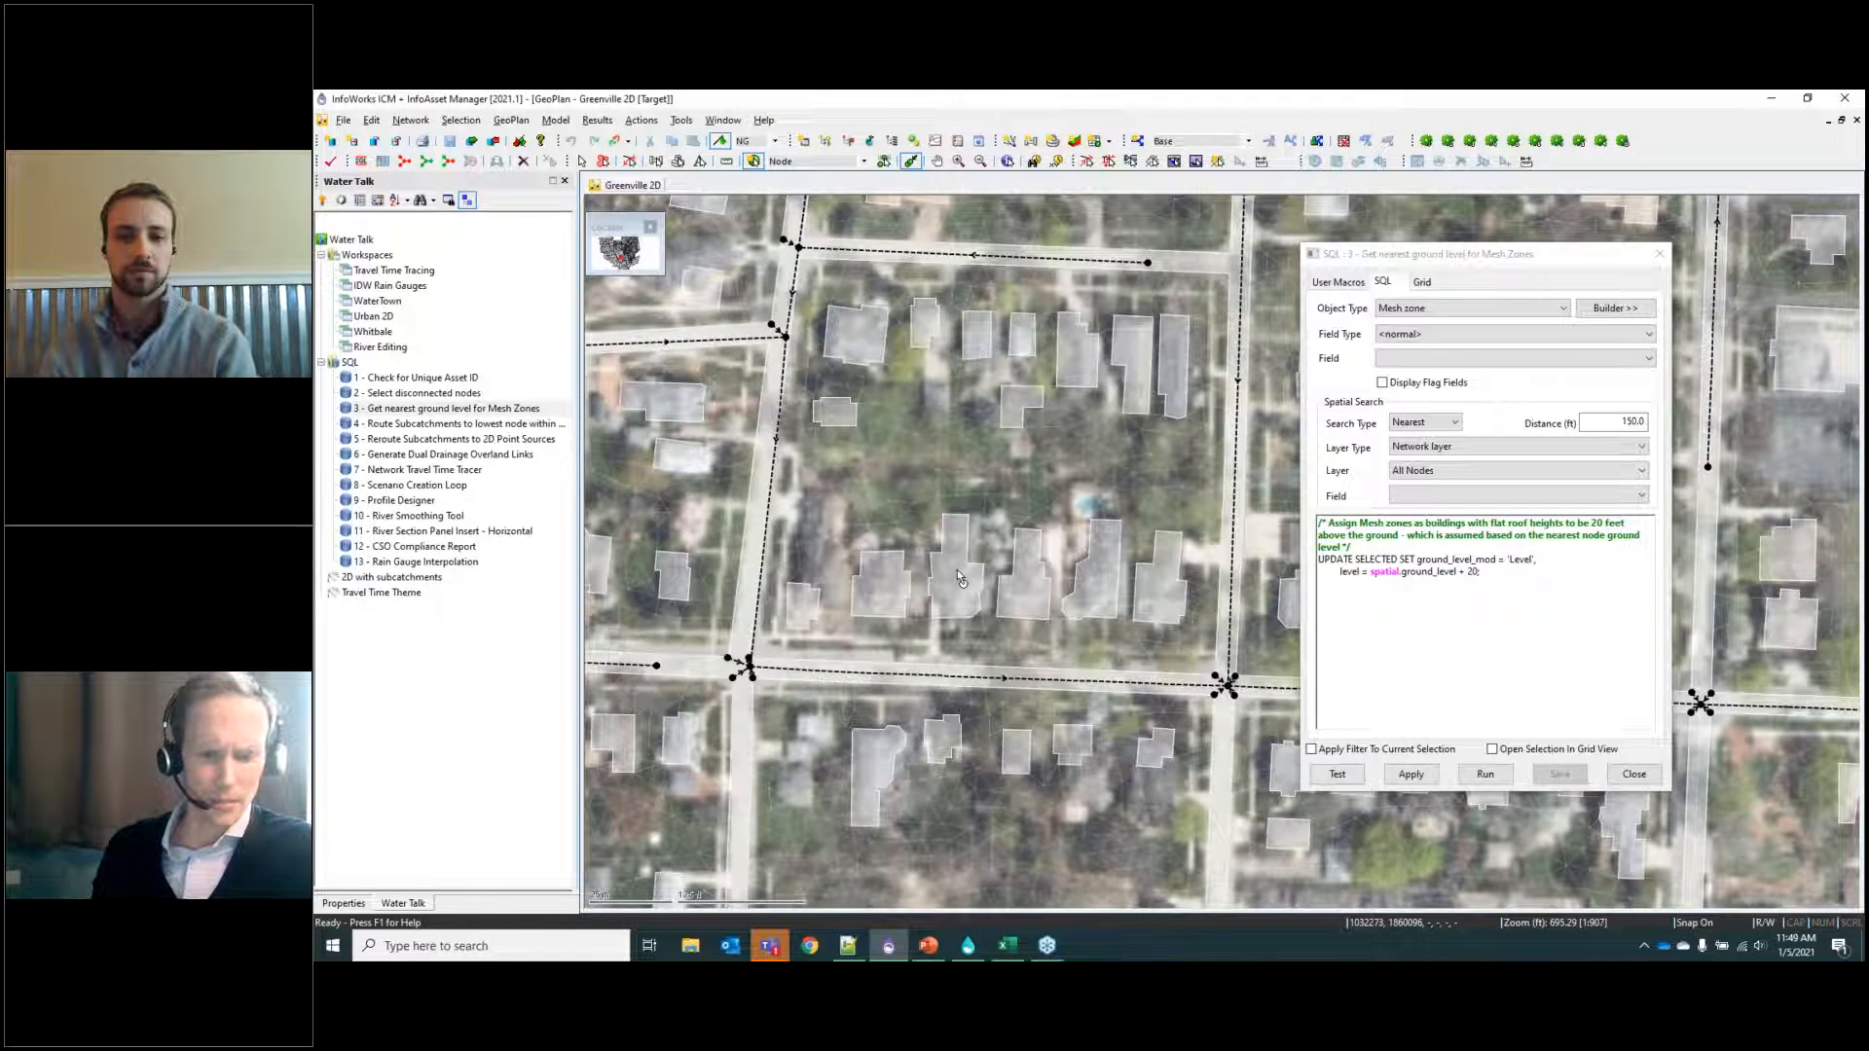
Pick mesh zone 14272 in the residential block and compare its ground level modification settings with the query's UPDATE statement.
{"action": "left_click", "coordinate": [957, 574]}
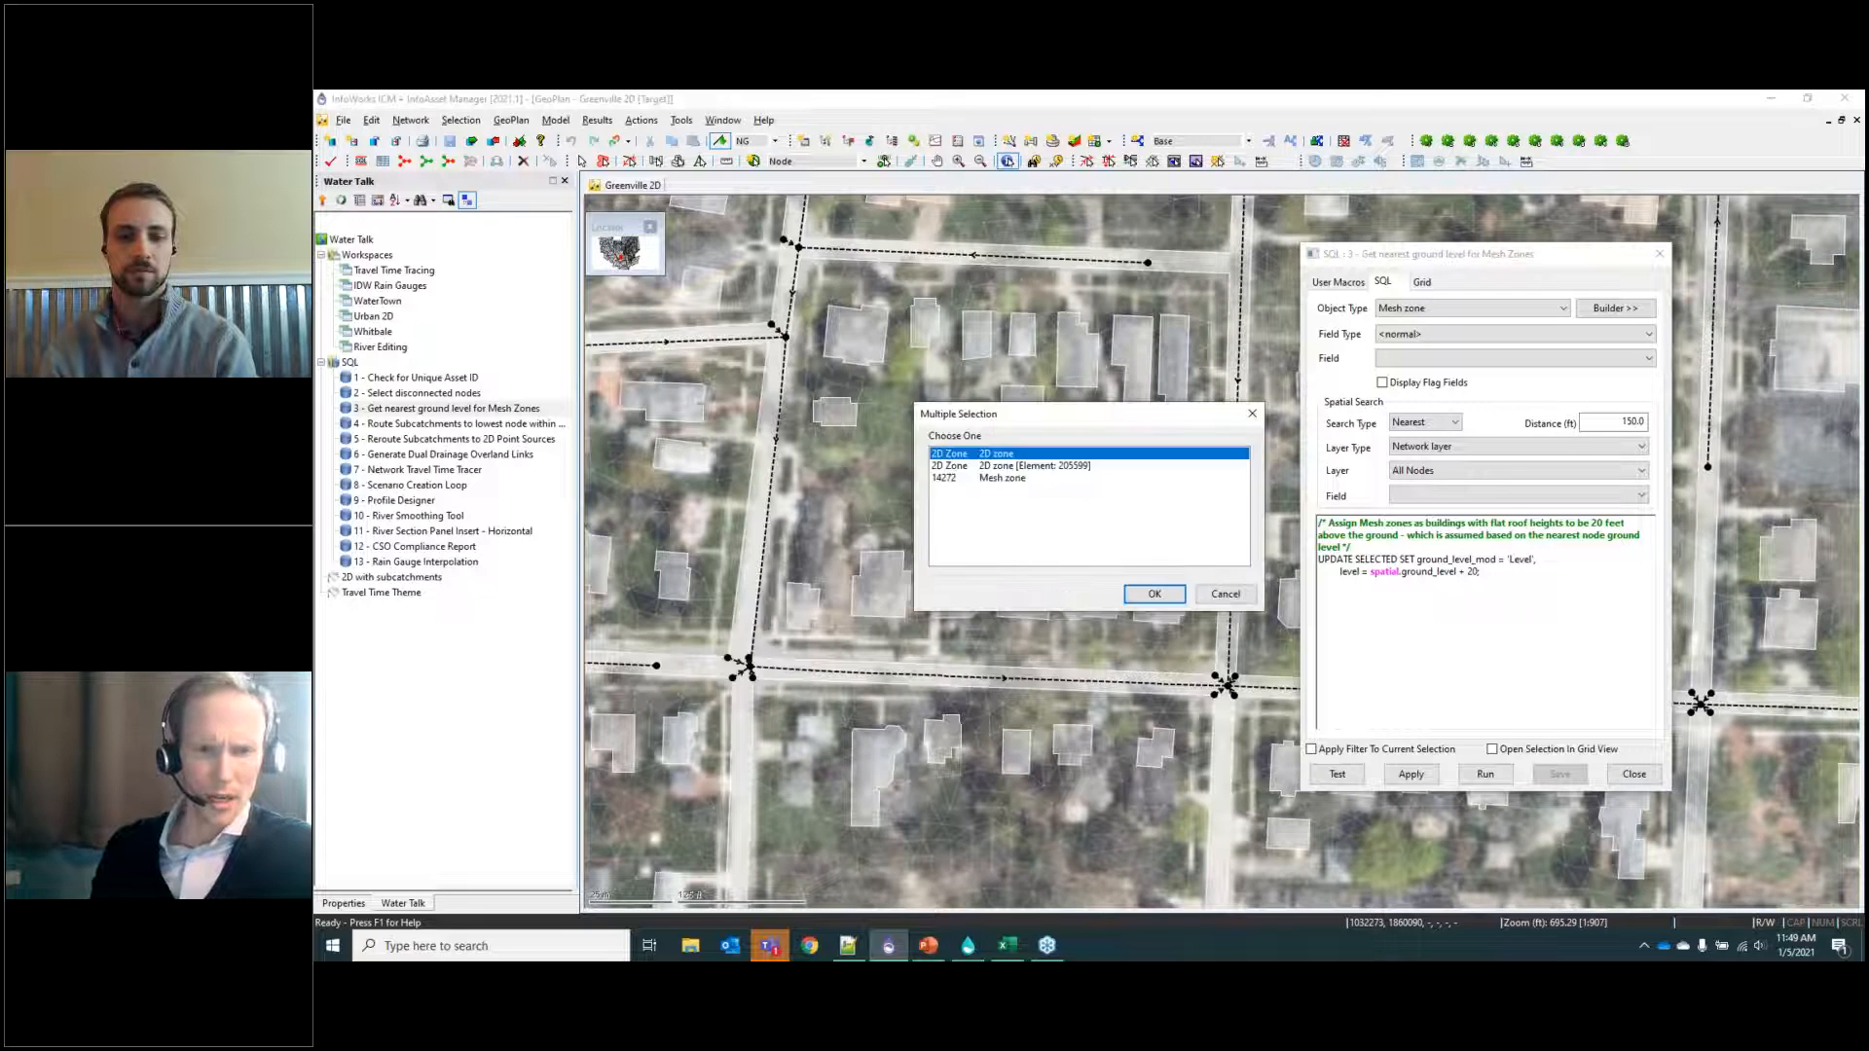
{"action": "left_click", "coordinate": [976, 478]}
{"action": "left_click", "coordinate": [1147, 595]}
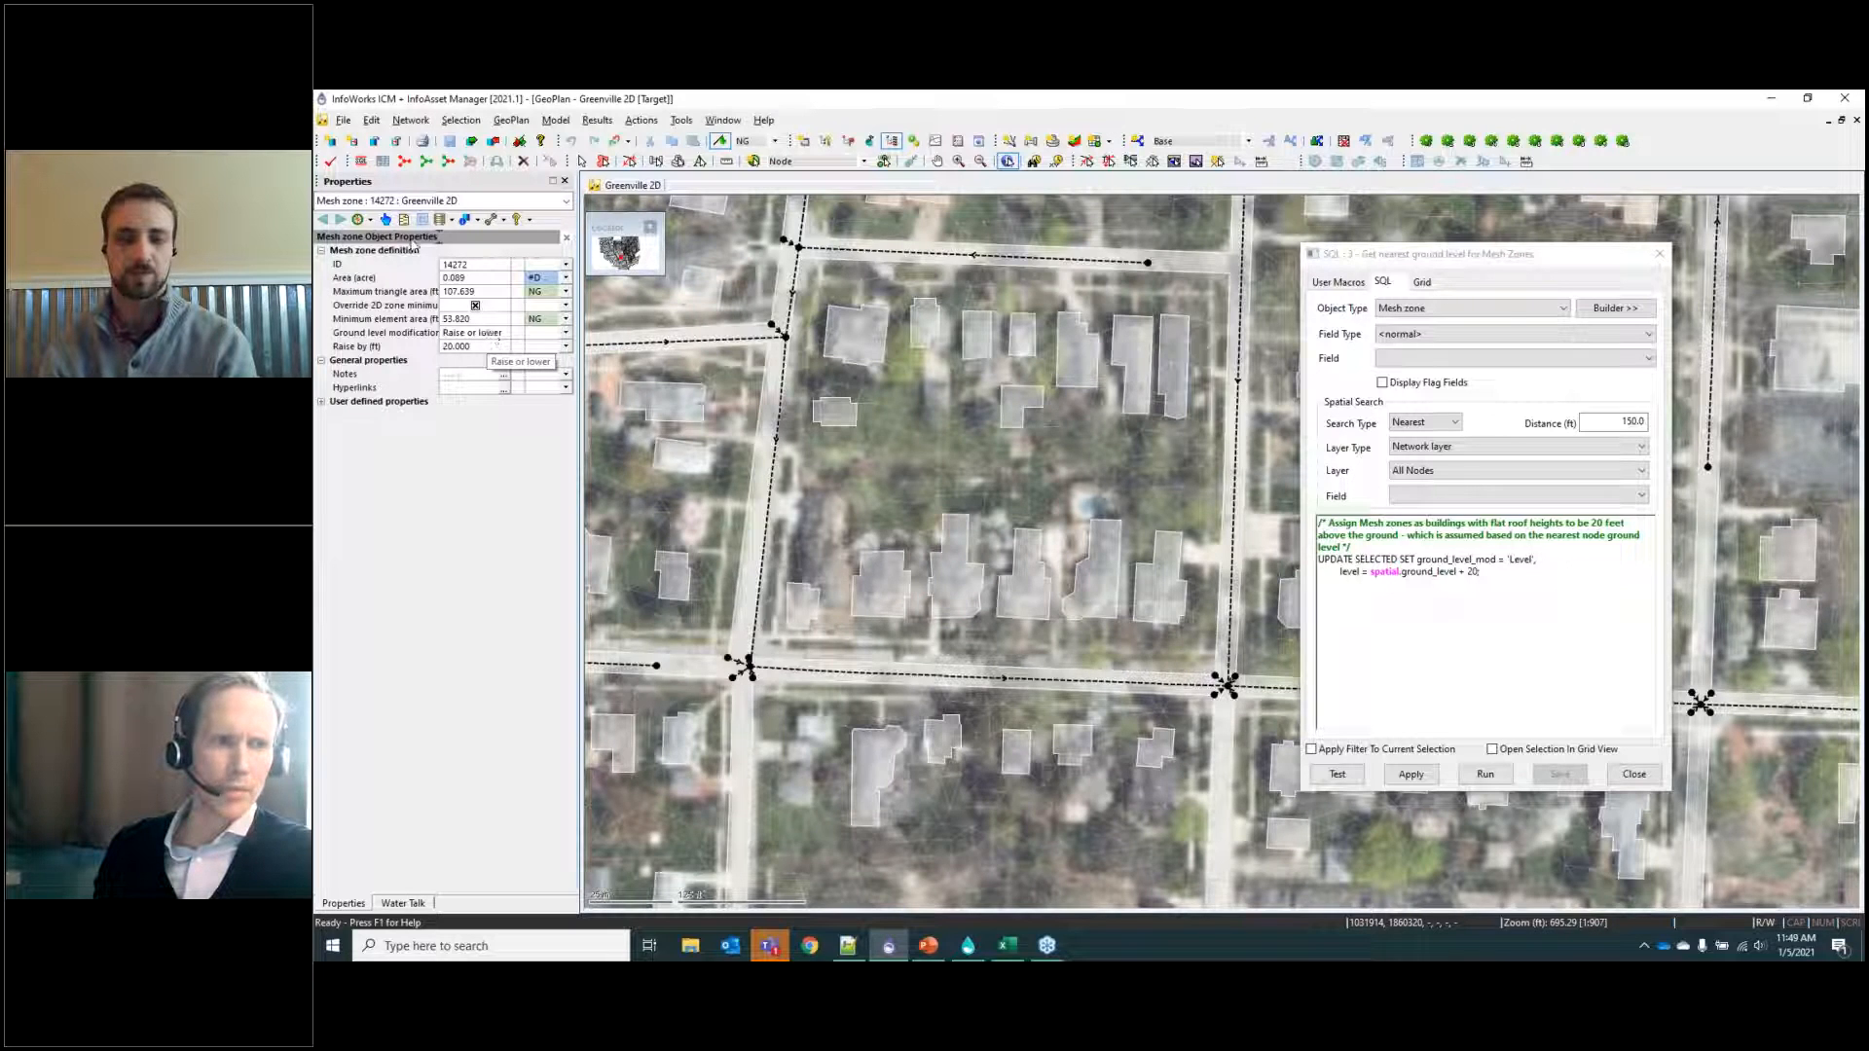
{"action": "left_click", "coordinate": [463, 346]}
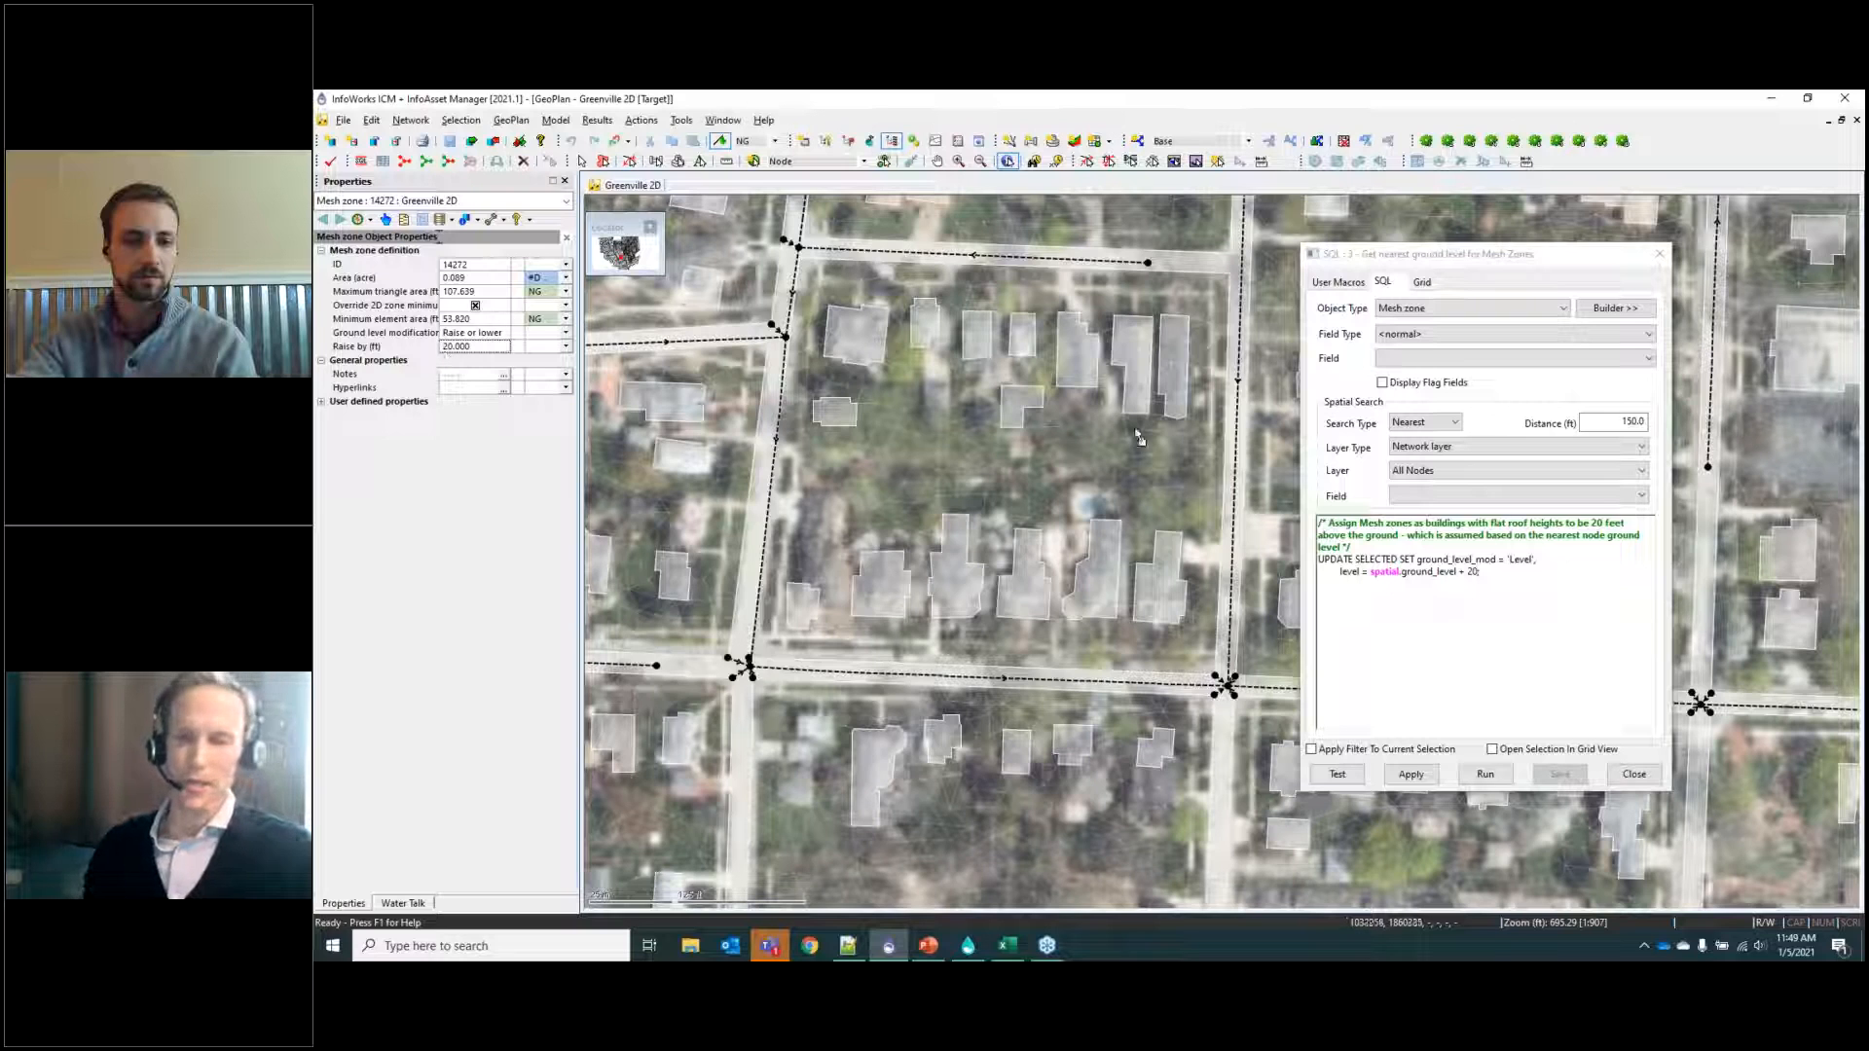
{"action": "left_click", "coordinate": [1516, 573]}
{"action": "type", "text": ";"}
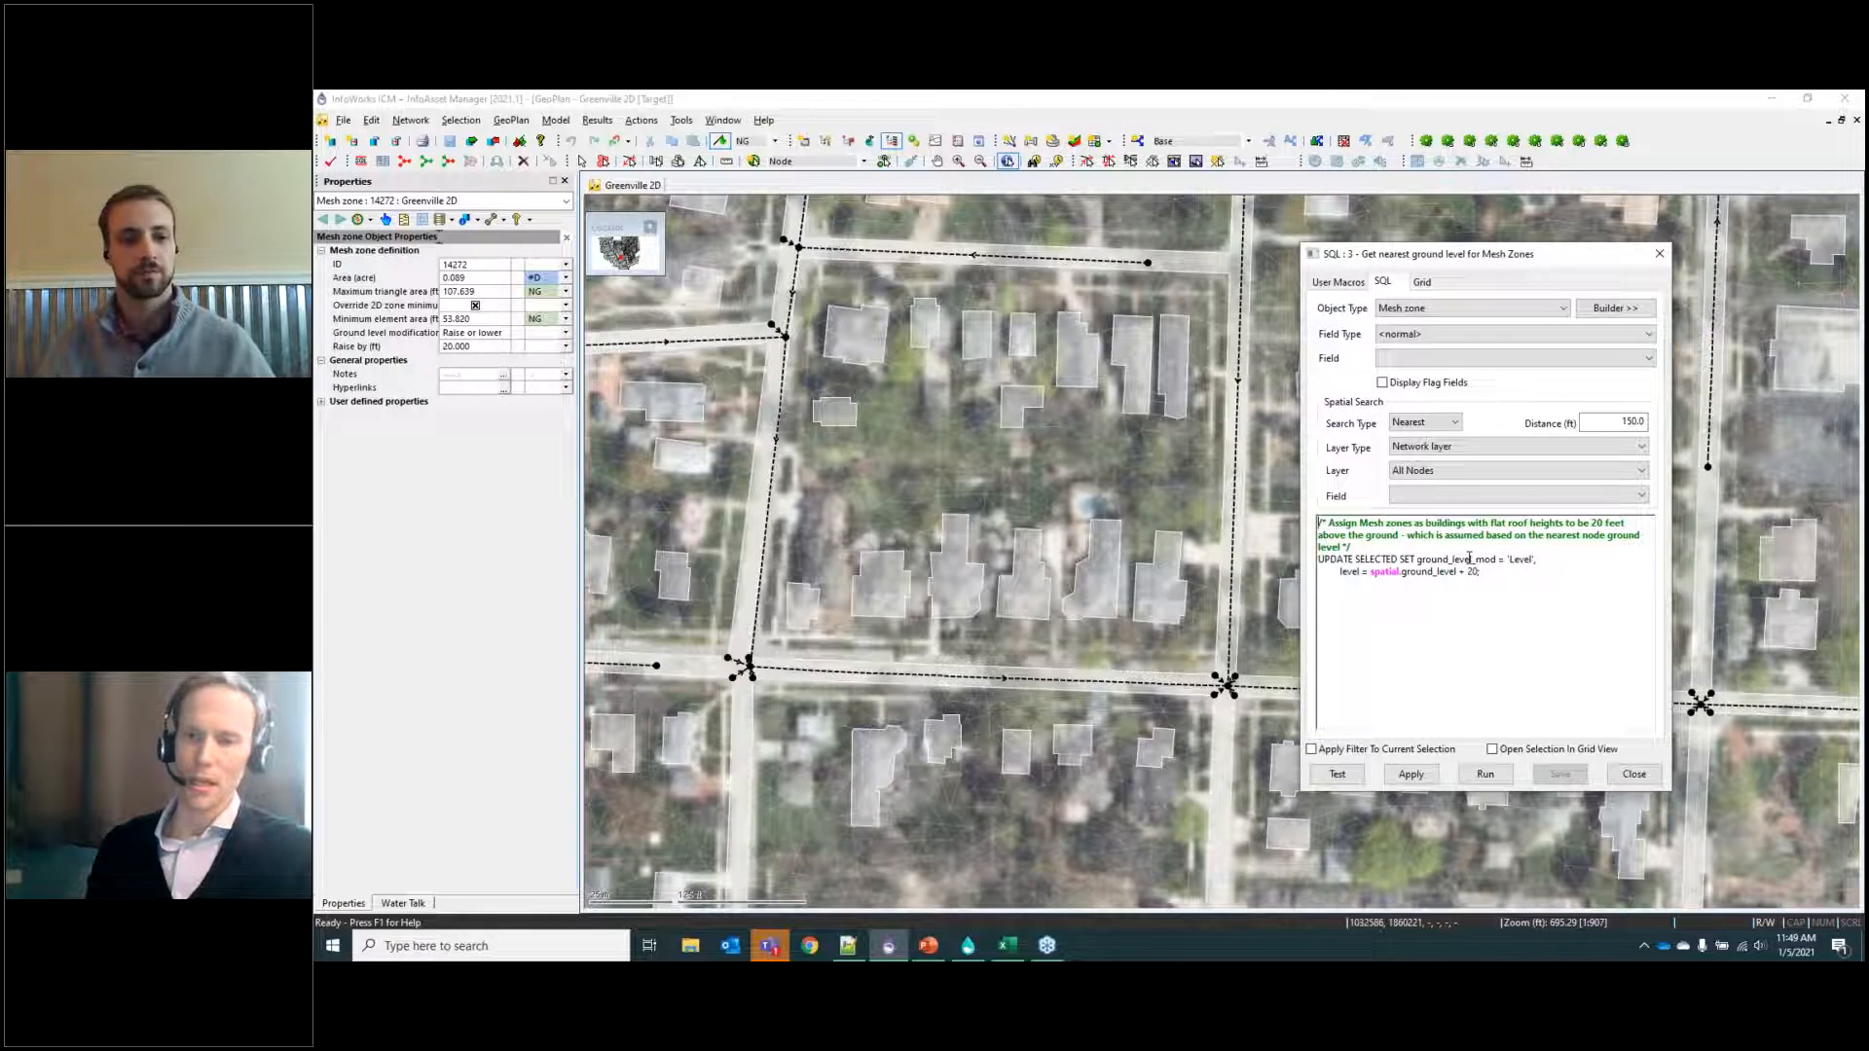
Set the ground level modification of mesh zone 14272 to Level and check its level field.
{"action": "left_click", "coordinate": [504, 336]}
{"action": "left_click", "coordinate": [504, 333]}
{"action": "left_click", "coordinate": [470, 350]}
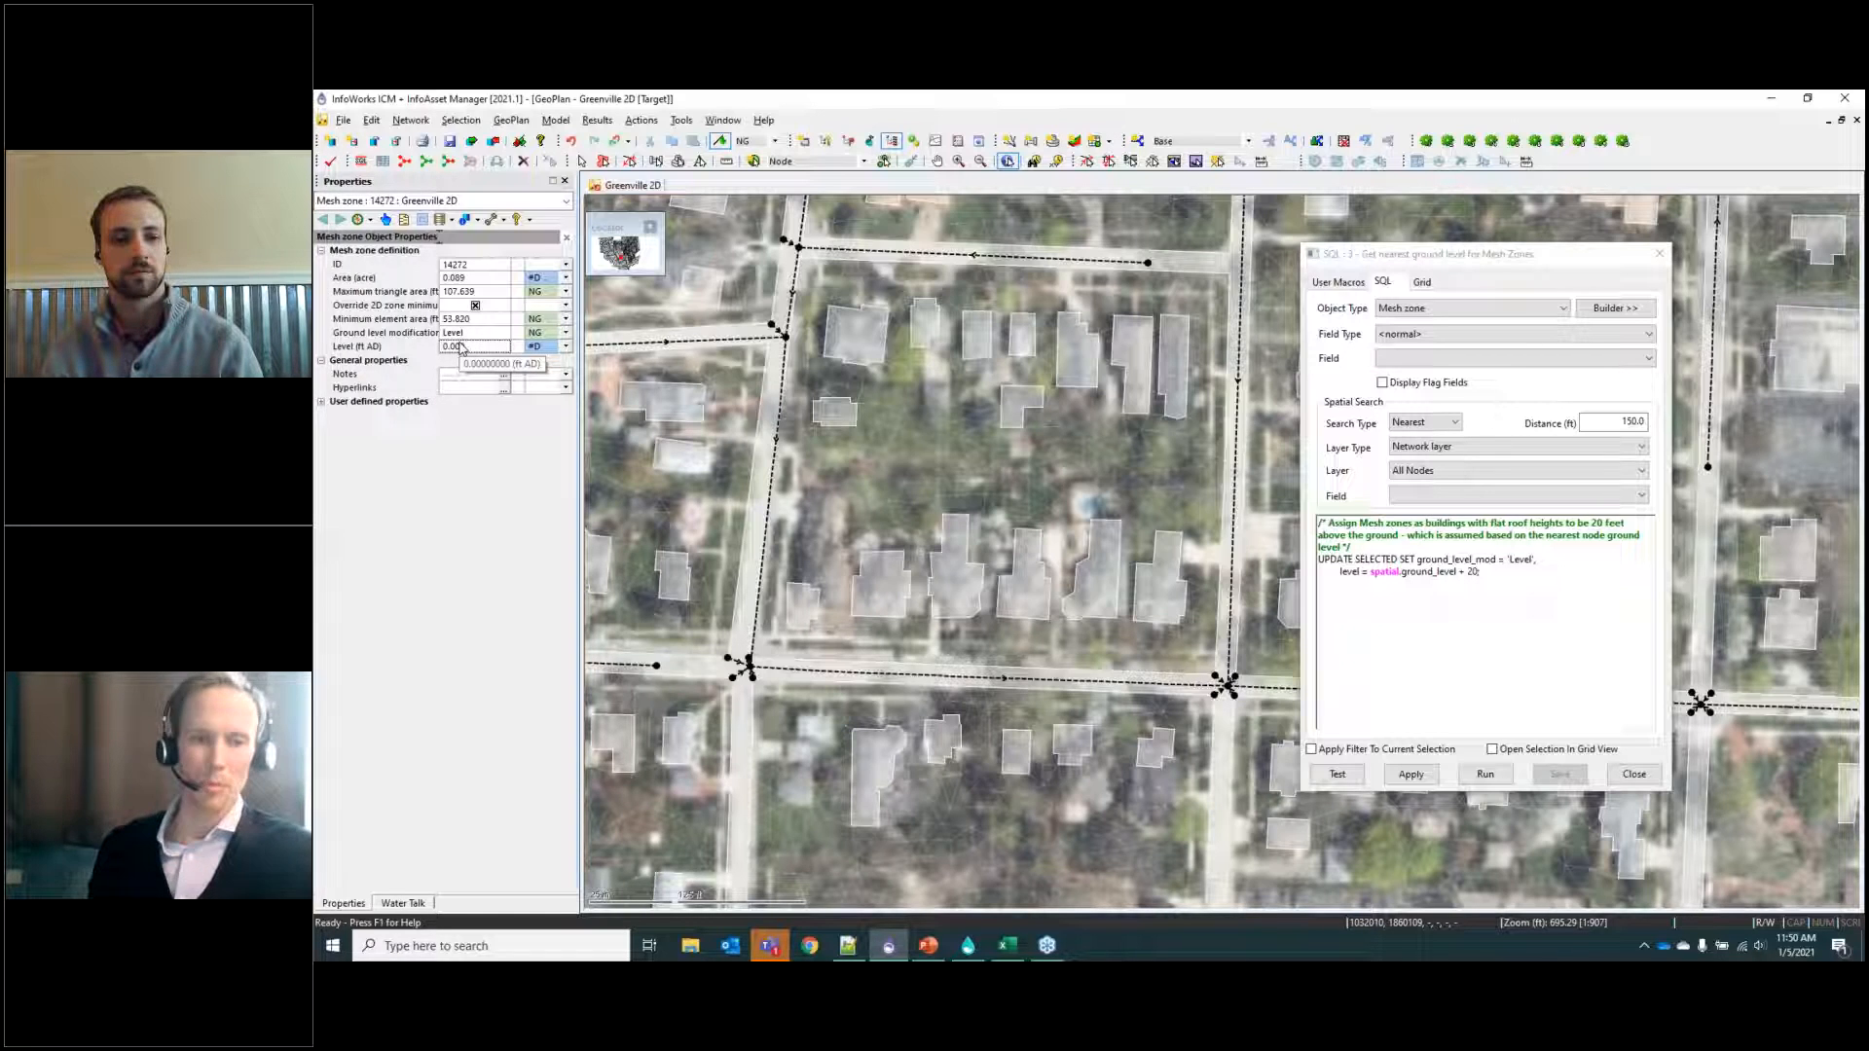
Clear the query's spatial search type, set it back to Nearest, and review the spatial.ground_level + 20 expression.
{"action": "left_click", "coordinate": [1500, 573]}
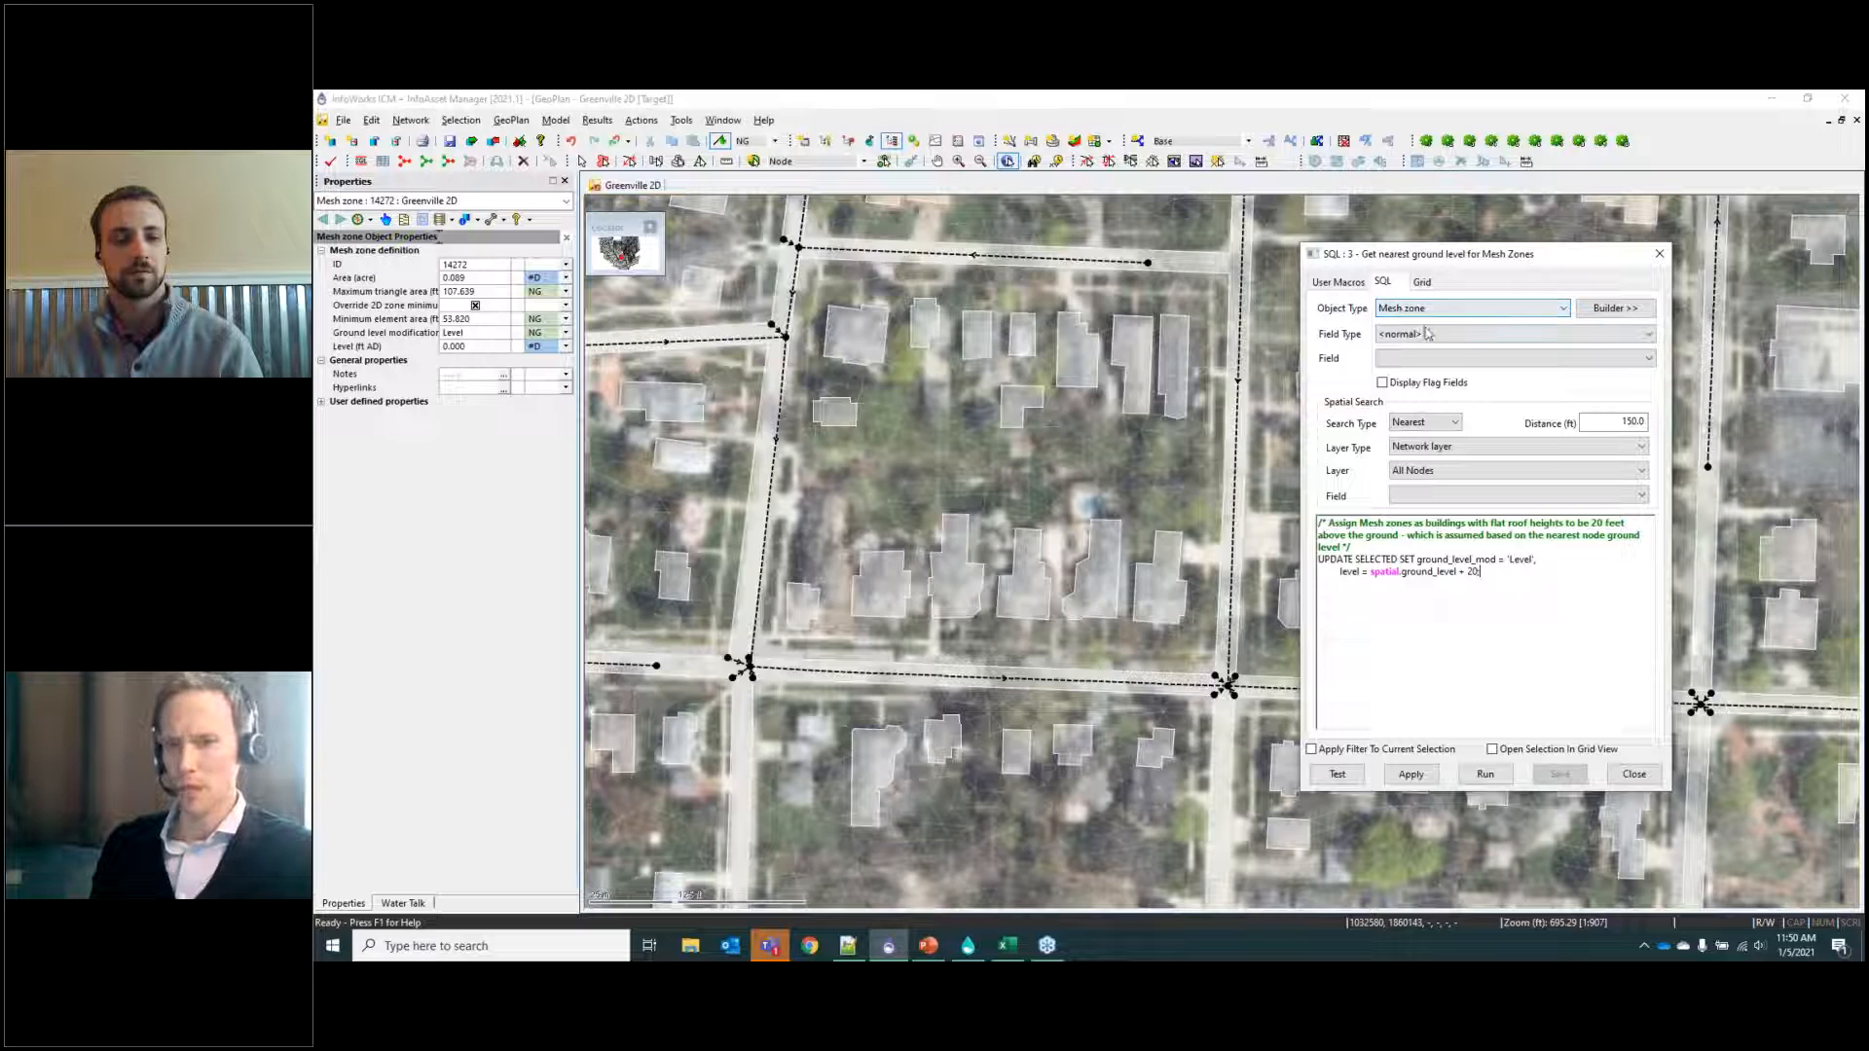
{"action": "left_click", "coordinate": [1426, 425]}
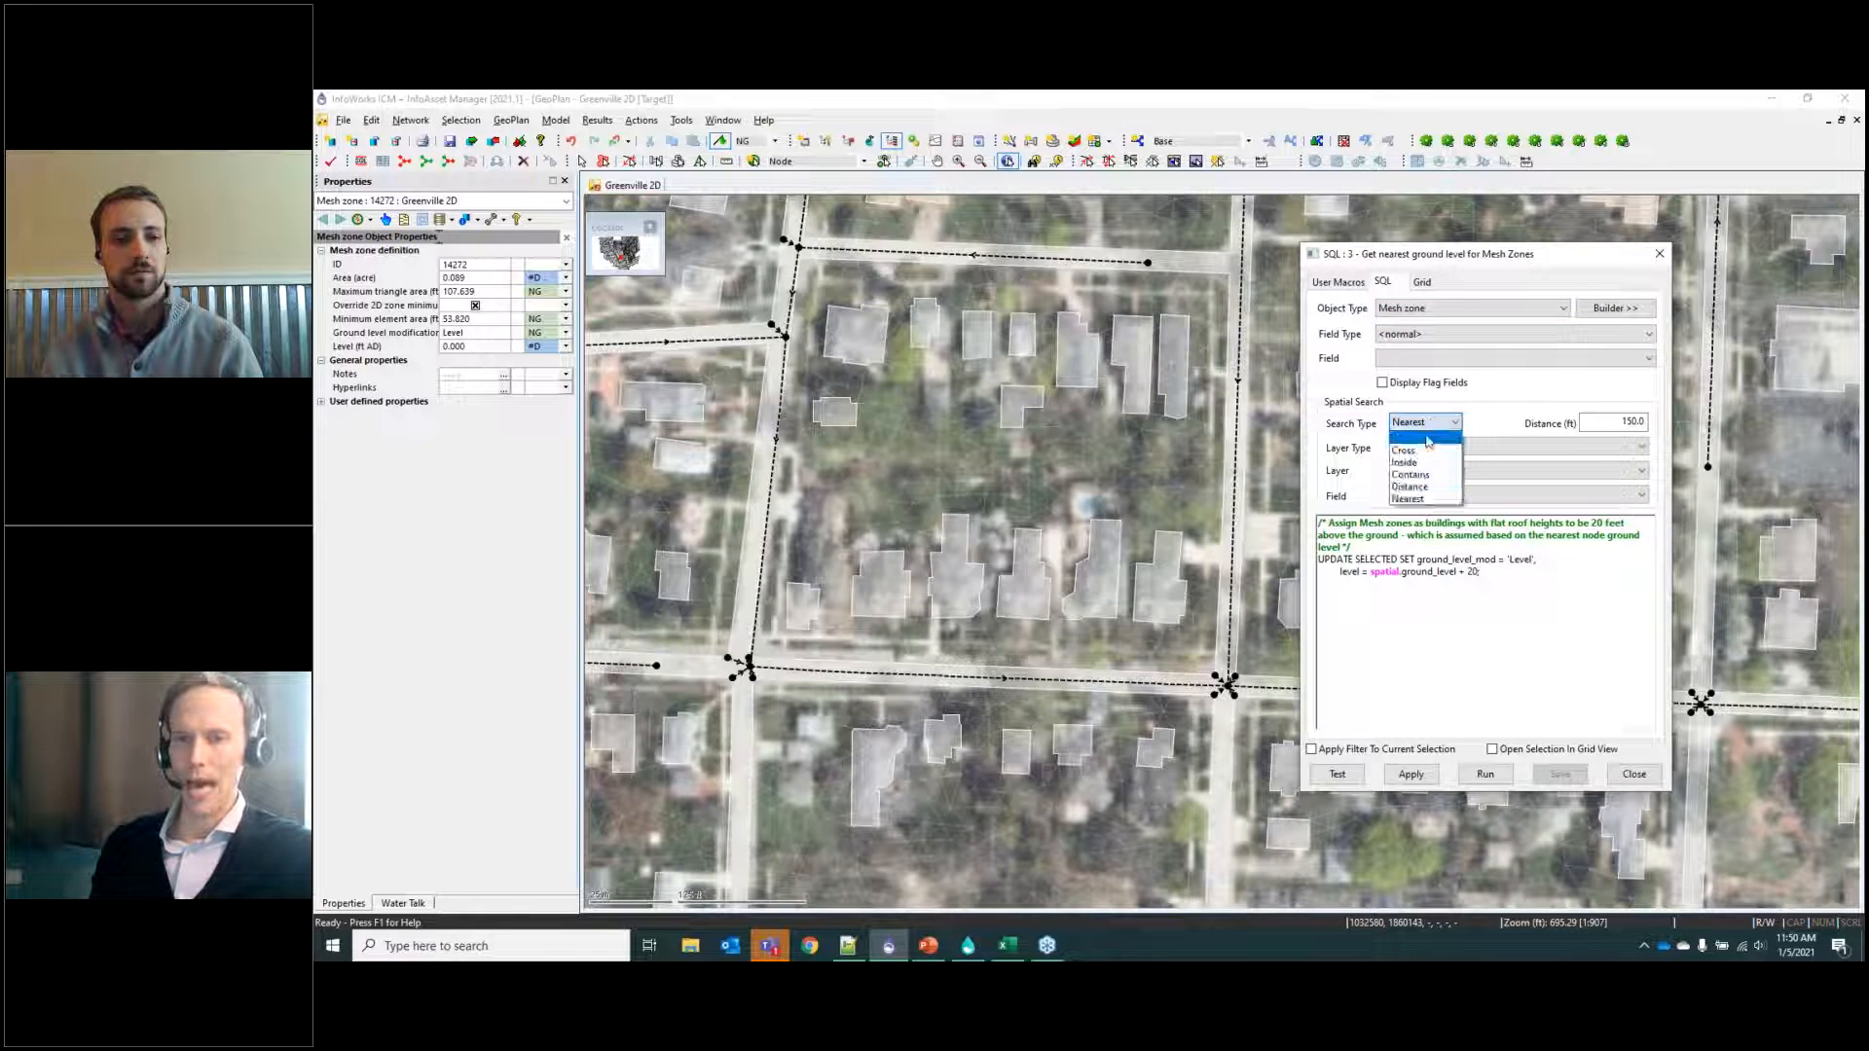
{"action": "left_click", "coordinate": [1428, 439]}
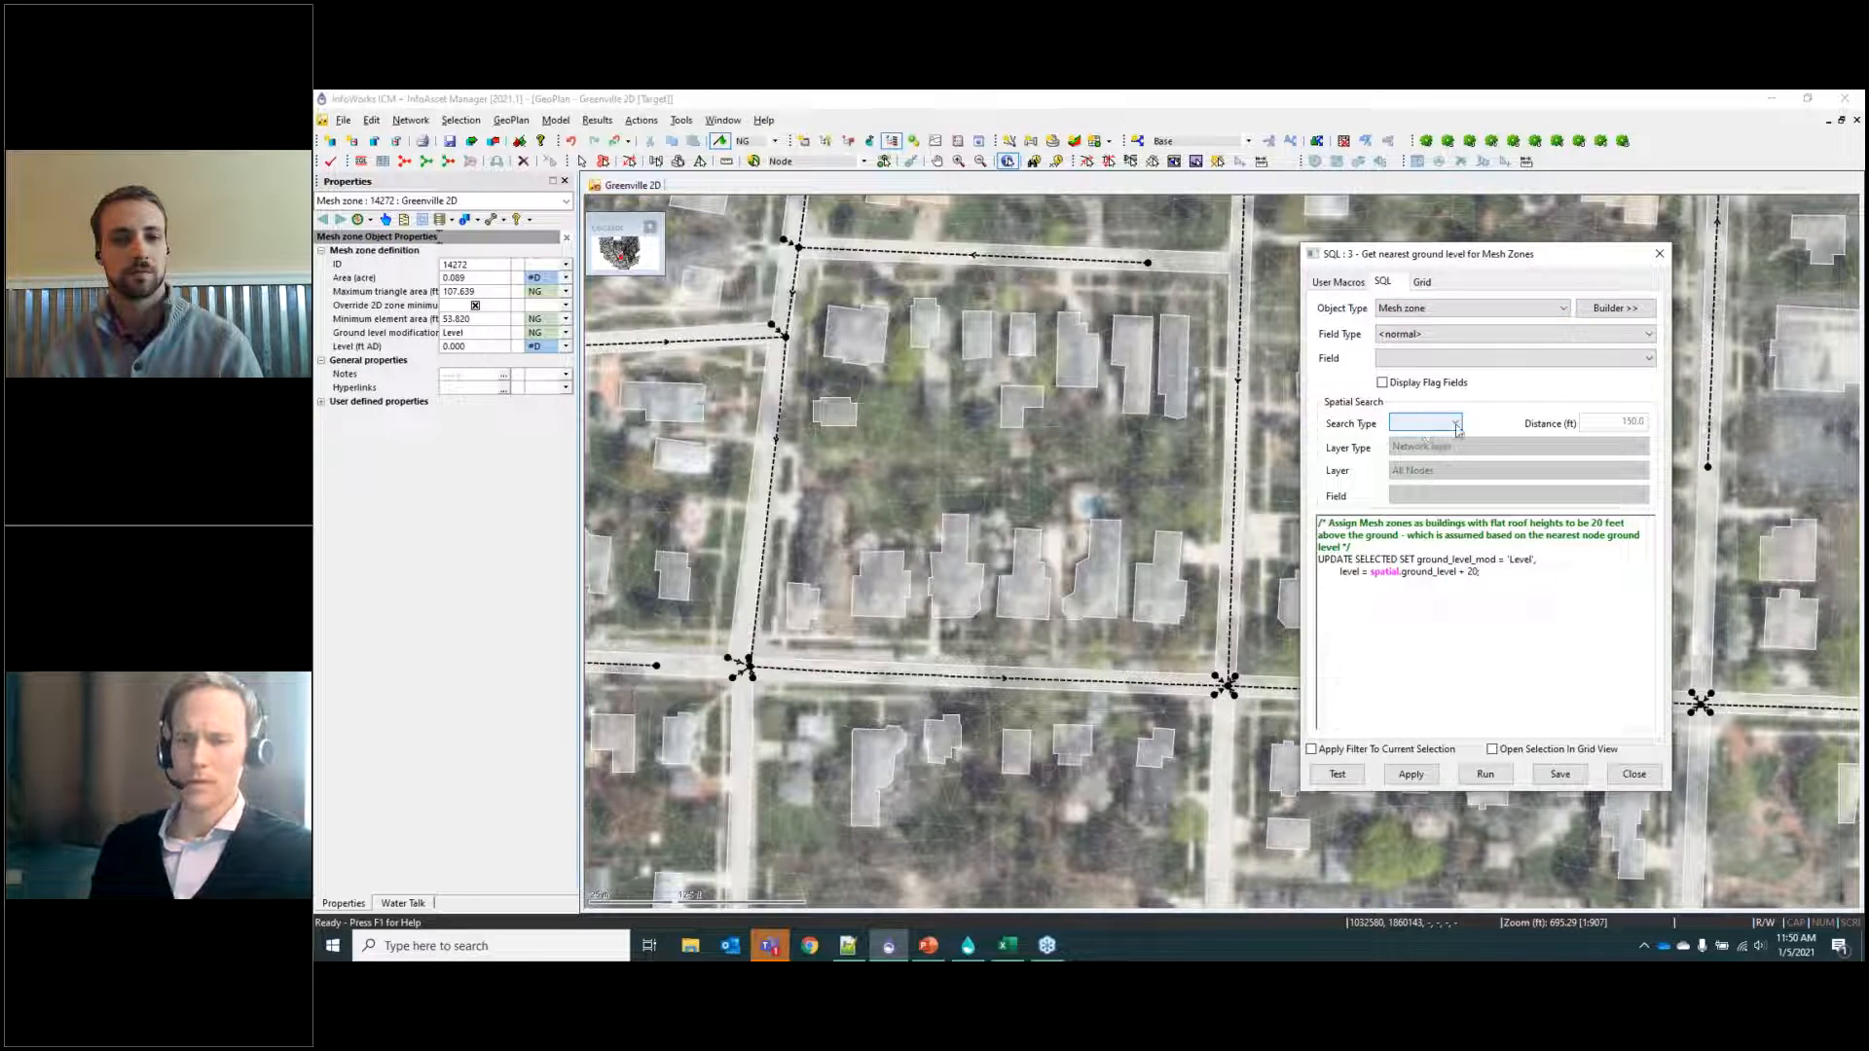
{"action": "left_click", "coordinate": [1457, 427]}
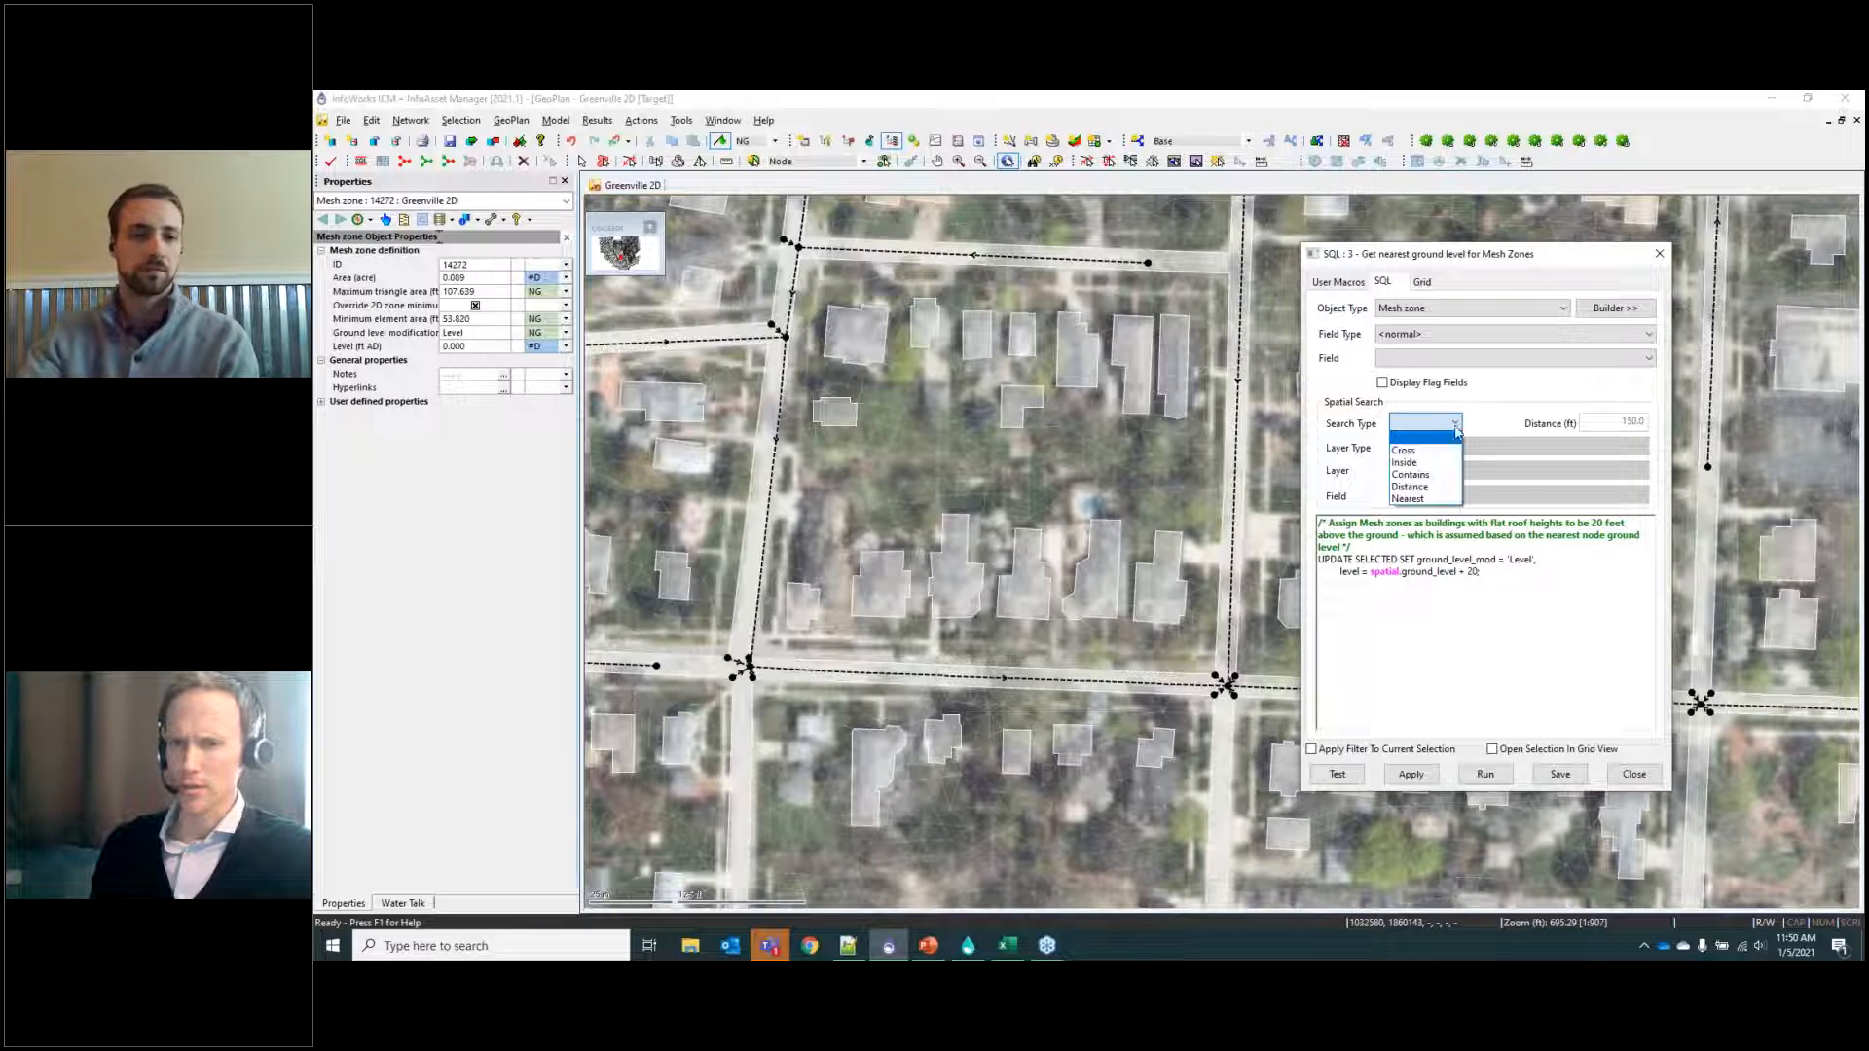
{"action": "left_click", "coordinate": [1407, 498]}
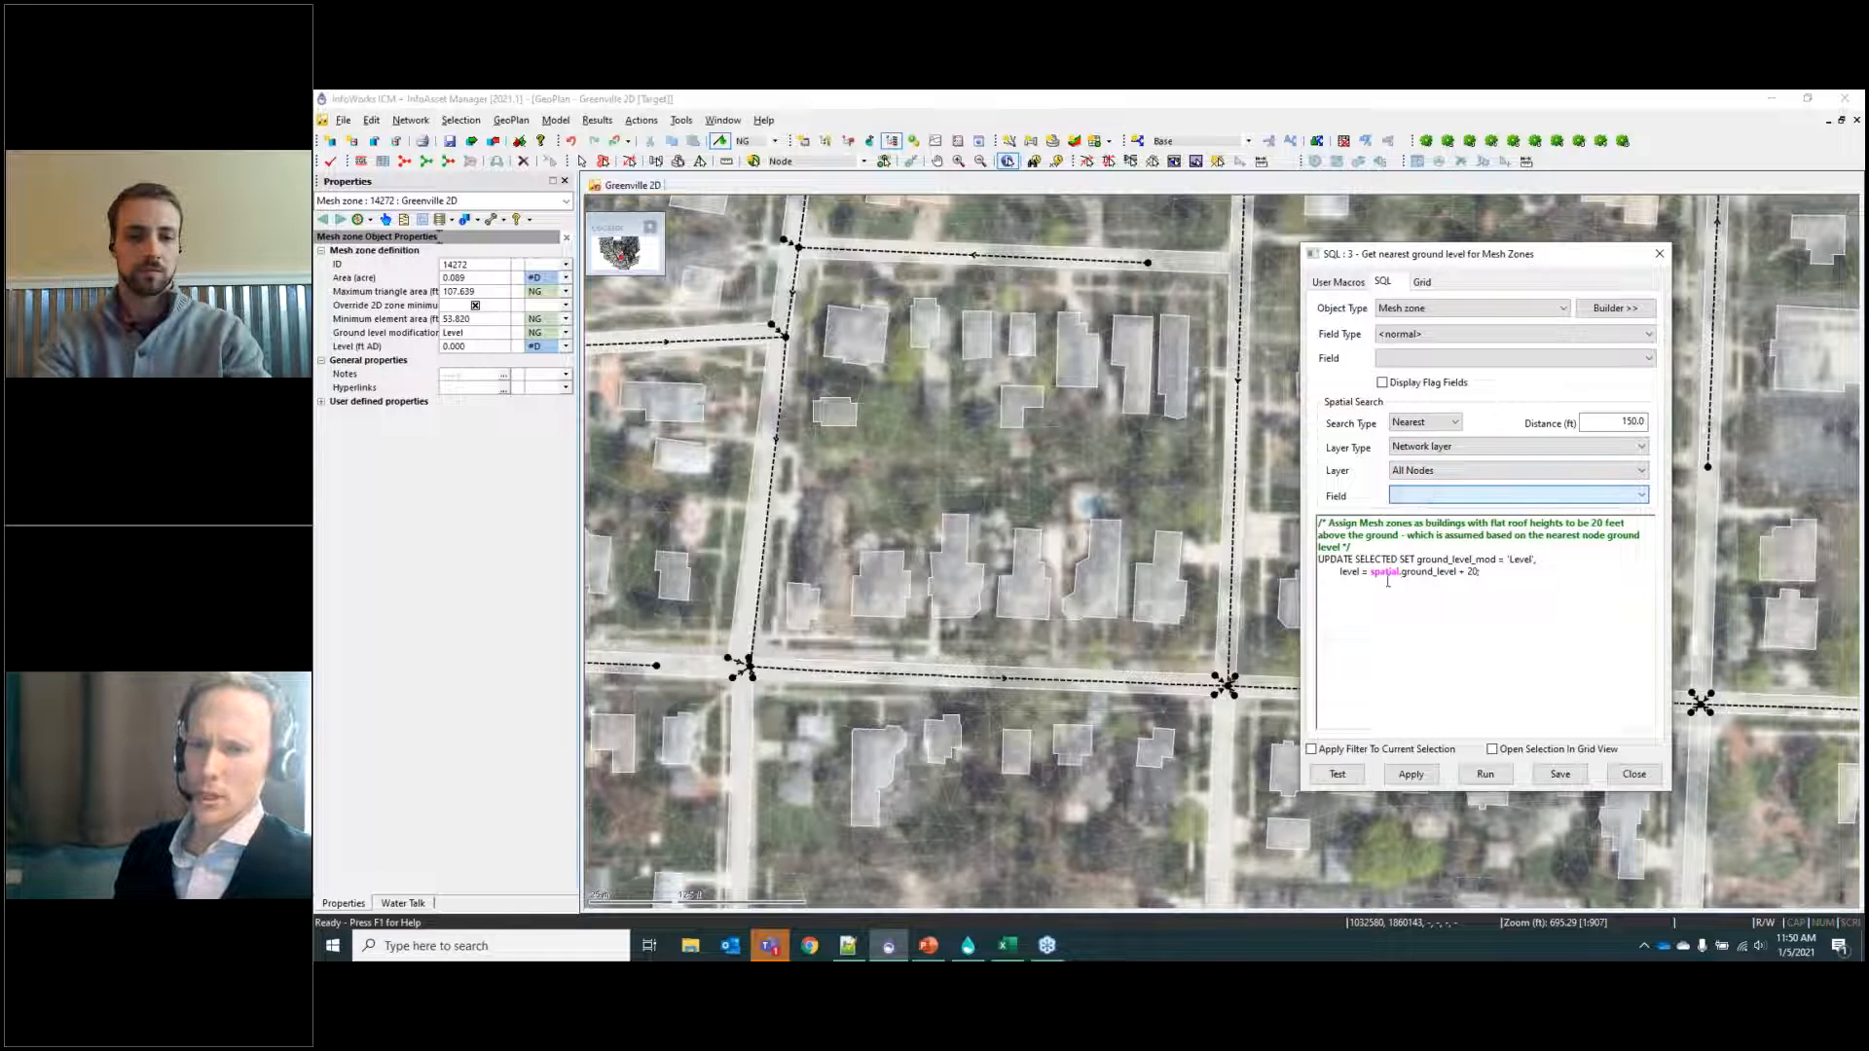
{"action": "left_click_drag", "start_coordinate": [1370, 574], "coordinate": [1459, 577]}
{"action": "left_click", "coordinate": [1469, 571]}
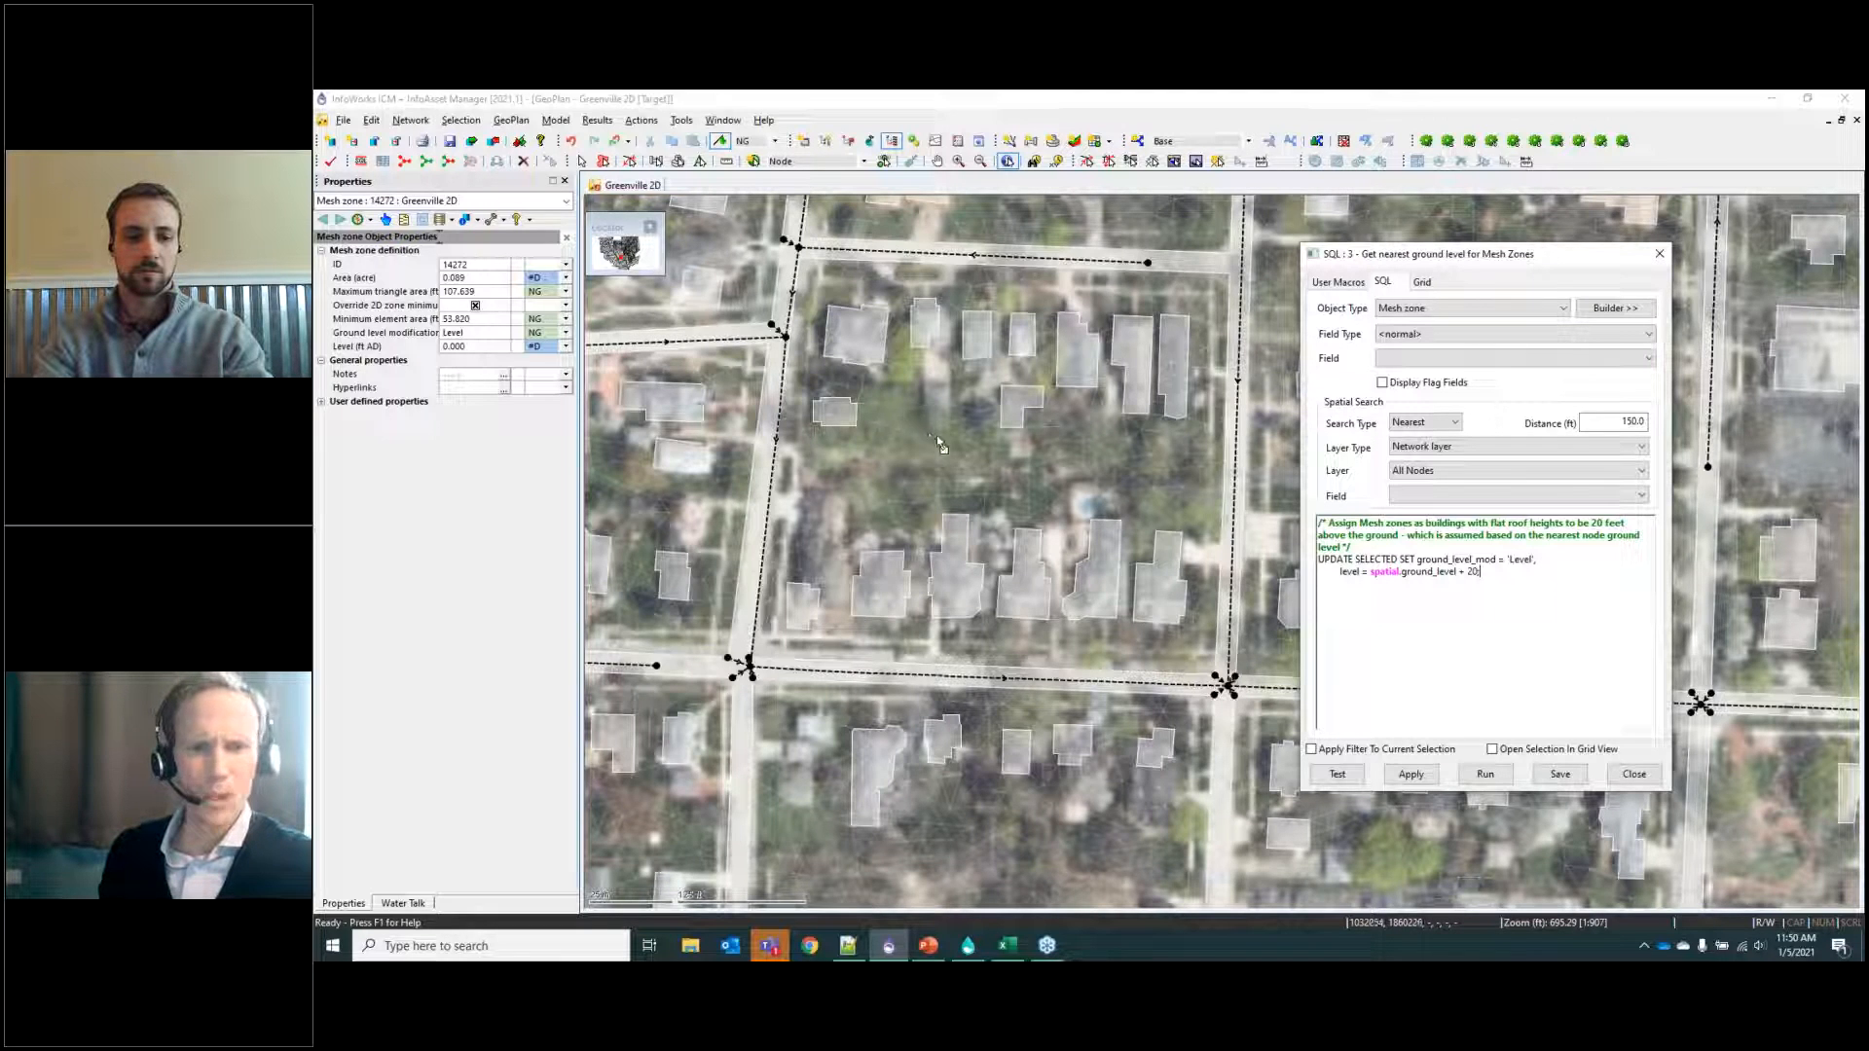
Select the residential blocks and pond area with a polygon and apply the mesh zone ground level query to the selection.
{"action": "scroll", "coordinate": [952, 659], "scroll_direction": "down", "scroll_amount": 3}
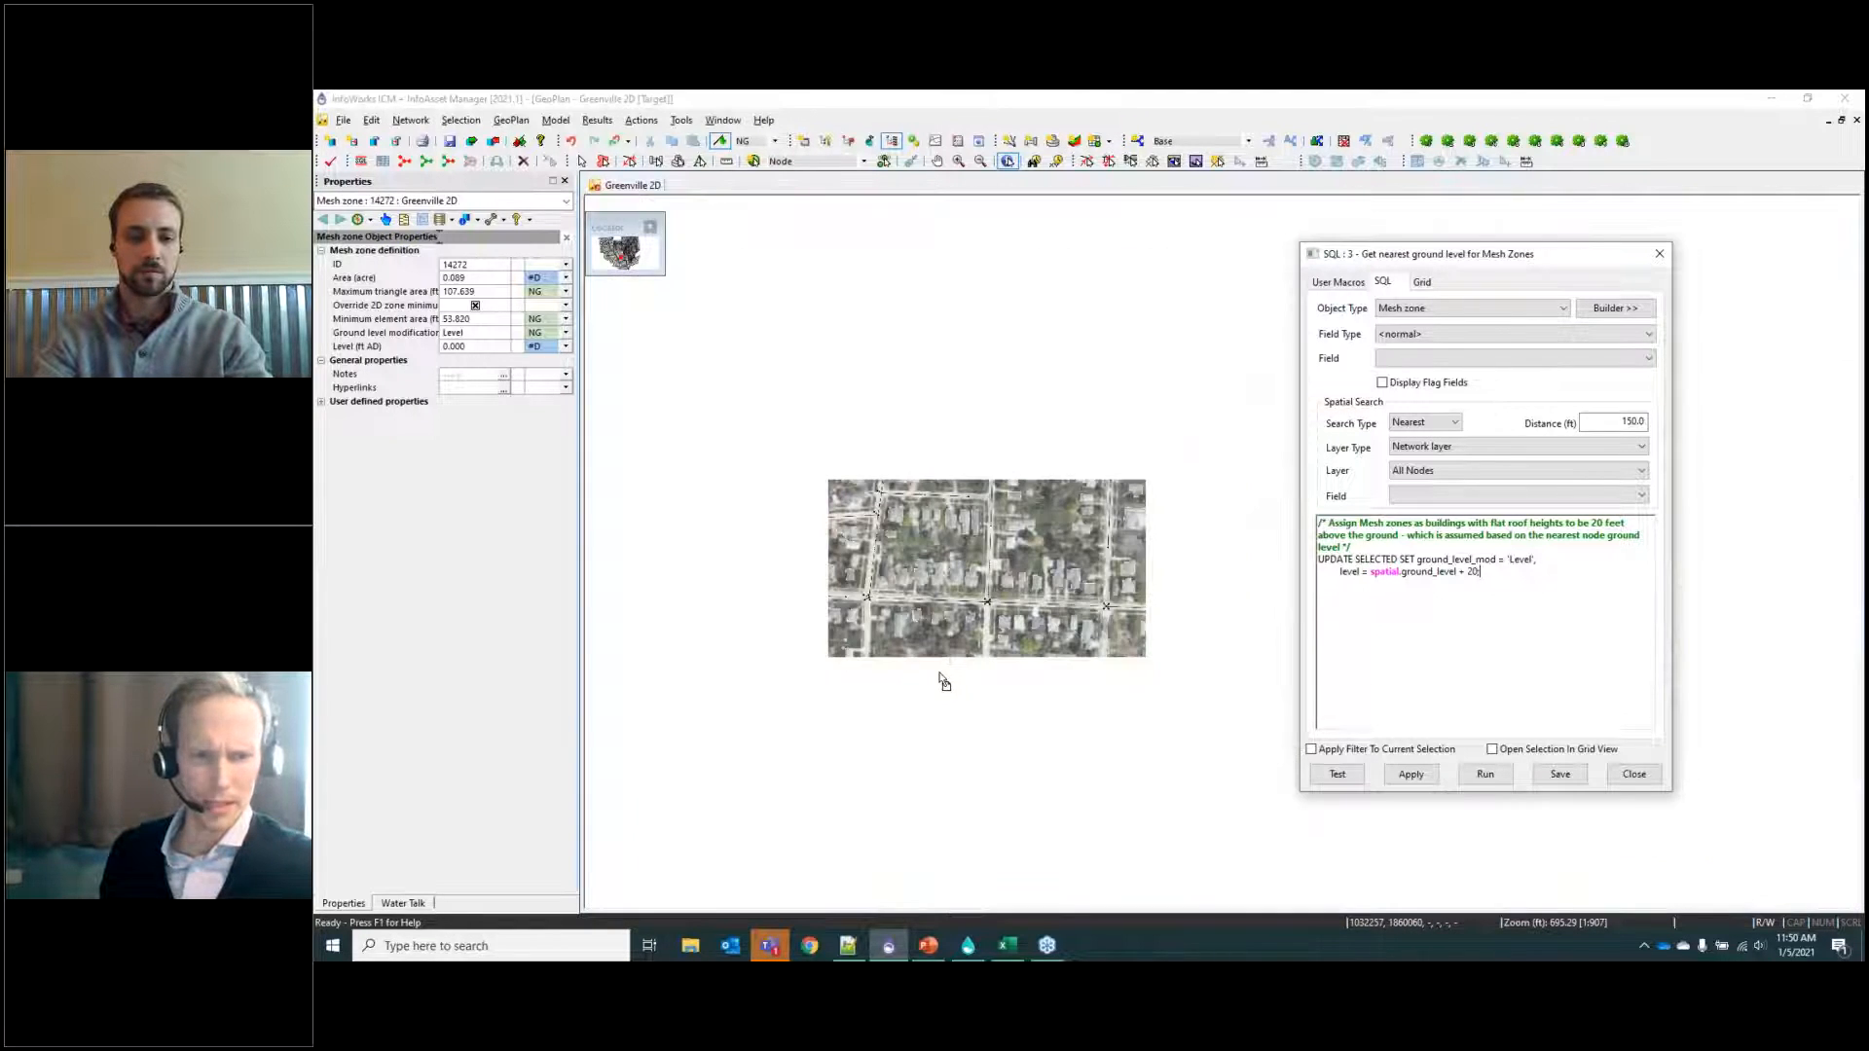
{"action": "left_click_drag", "start_coordinate": [928, 693], "coordinate": [933, 545]}
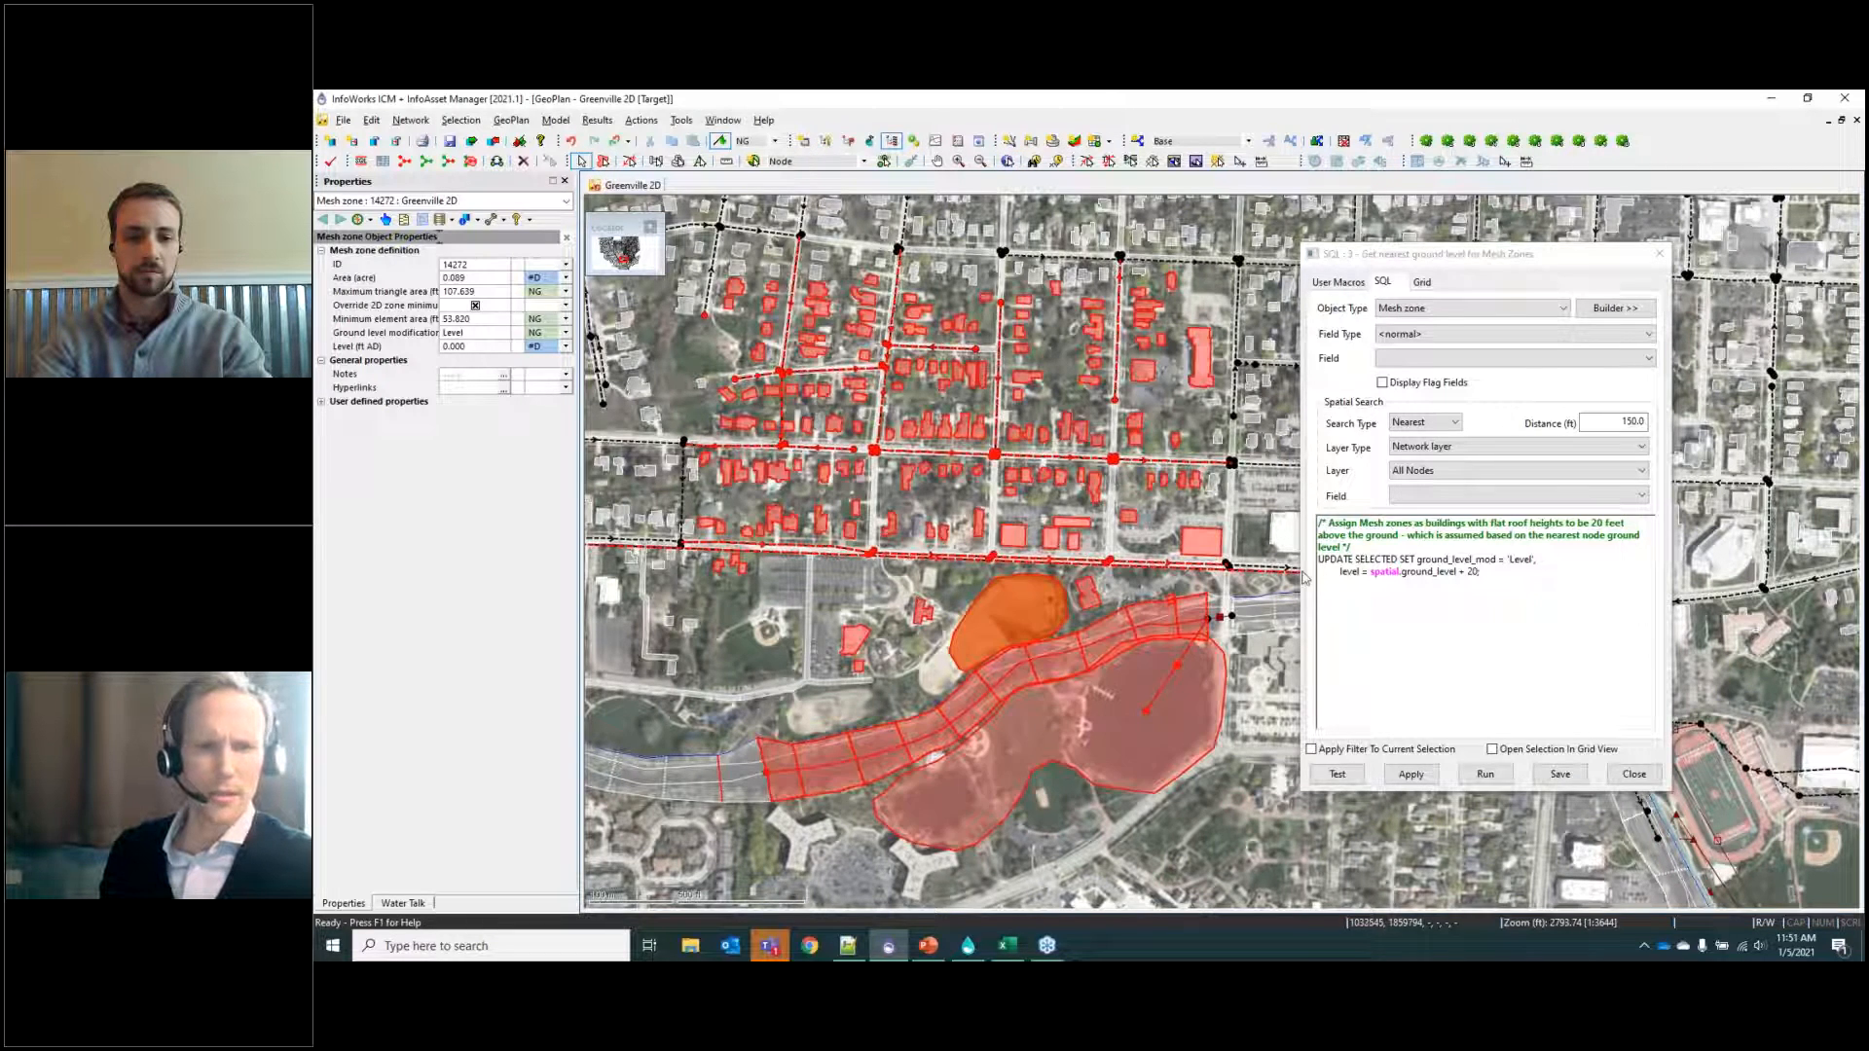
{"action": "left_click", "coordinate": [1412, 775]}
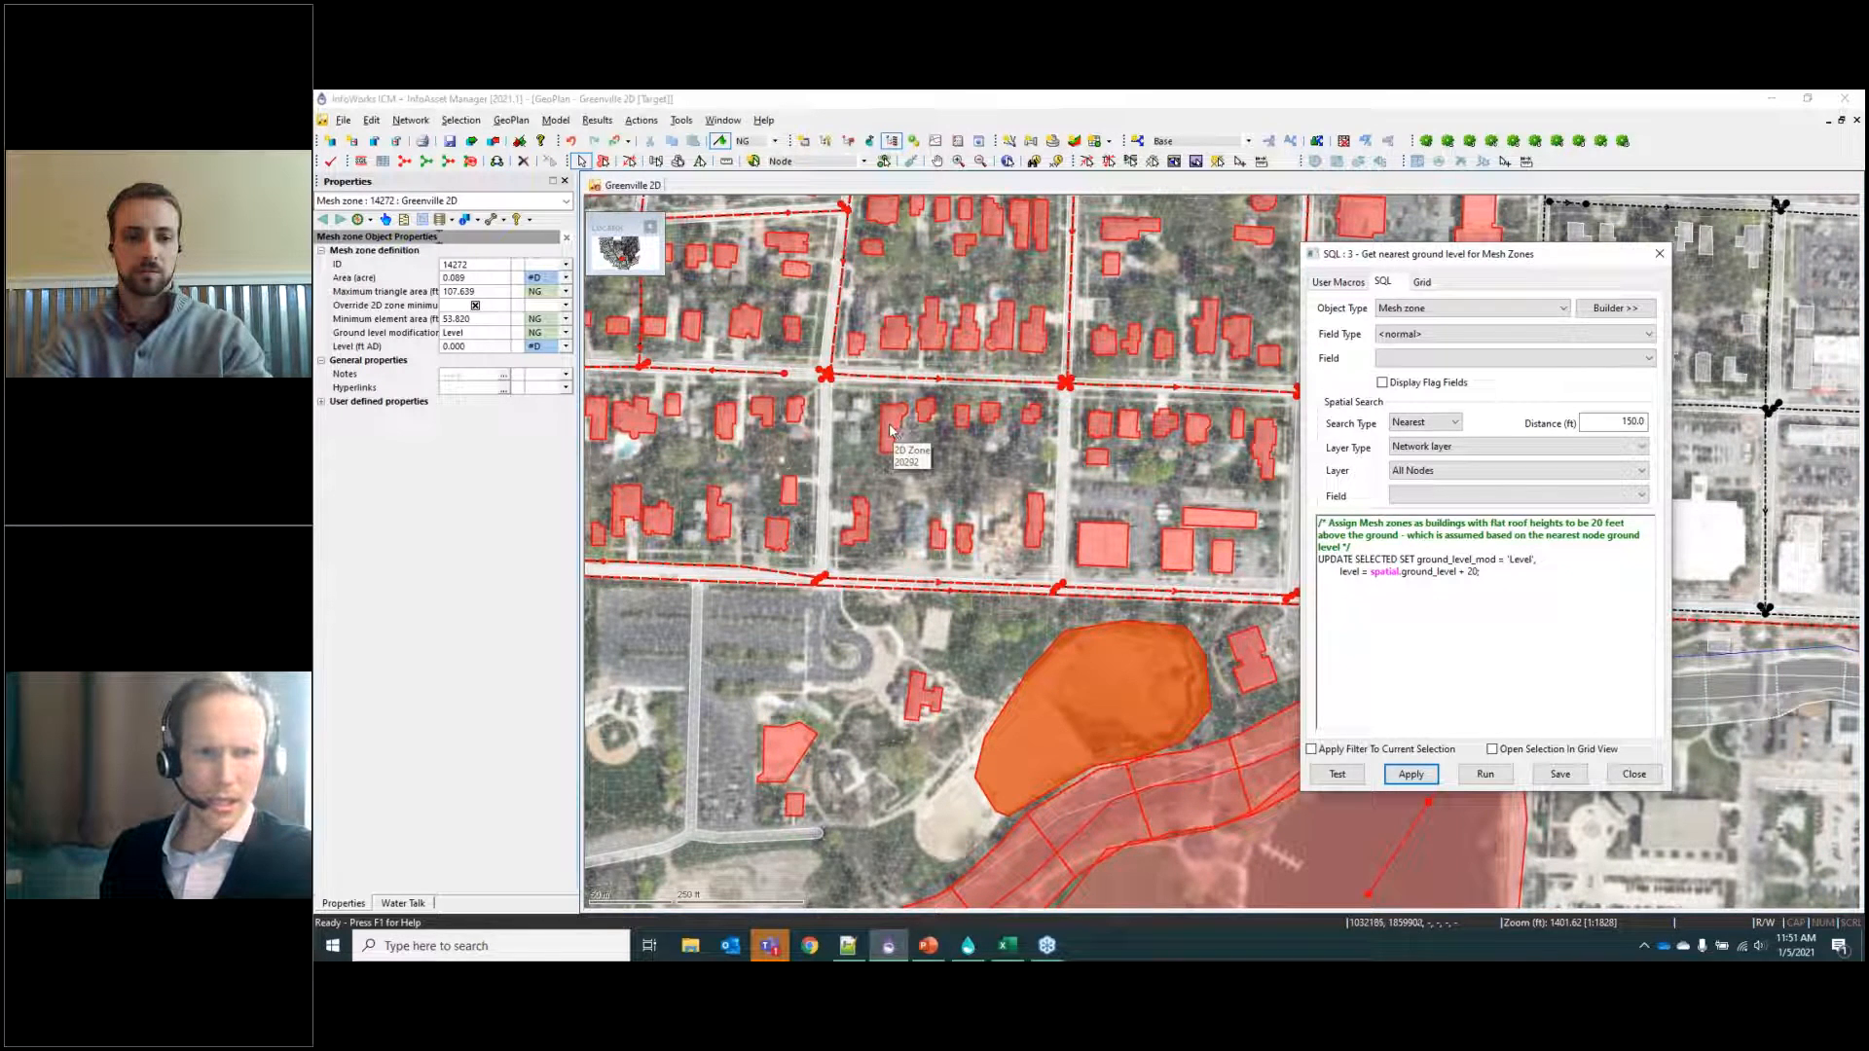
Open the properties of mesh zone 20292 and compare its ground level settings by undoing and redoing the query's update.
{"action": "left_click", "coordinate": [900, 438]}
{"action": "key", "text": "Down"}
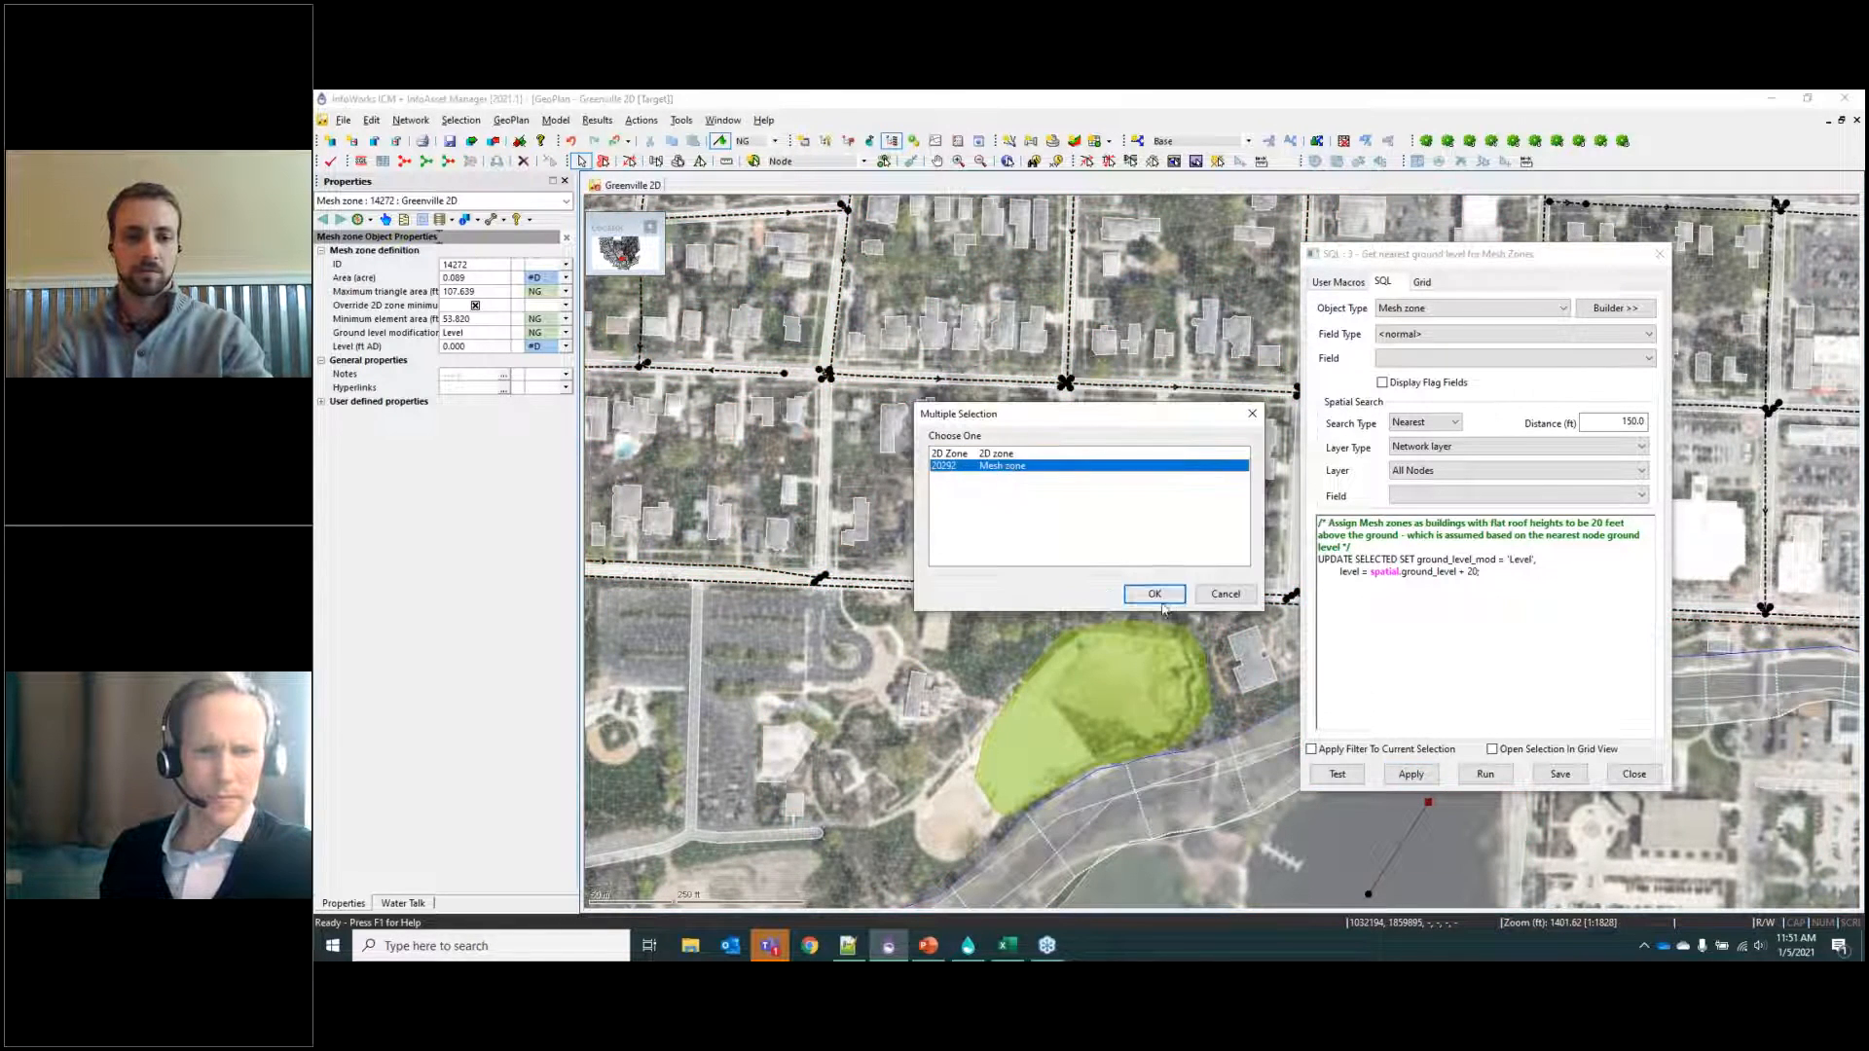
{"action": "left_click", "coordinate": [1155, 597]}
{"action": "left_click", "coordinate": [1152, 594]}
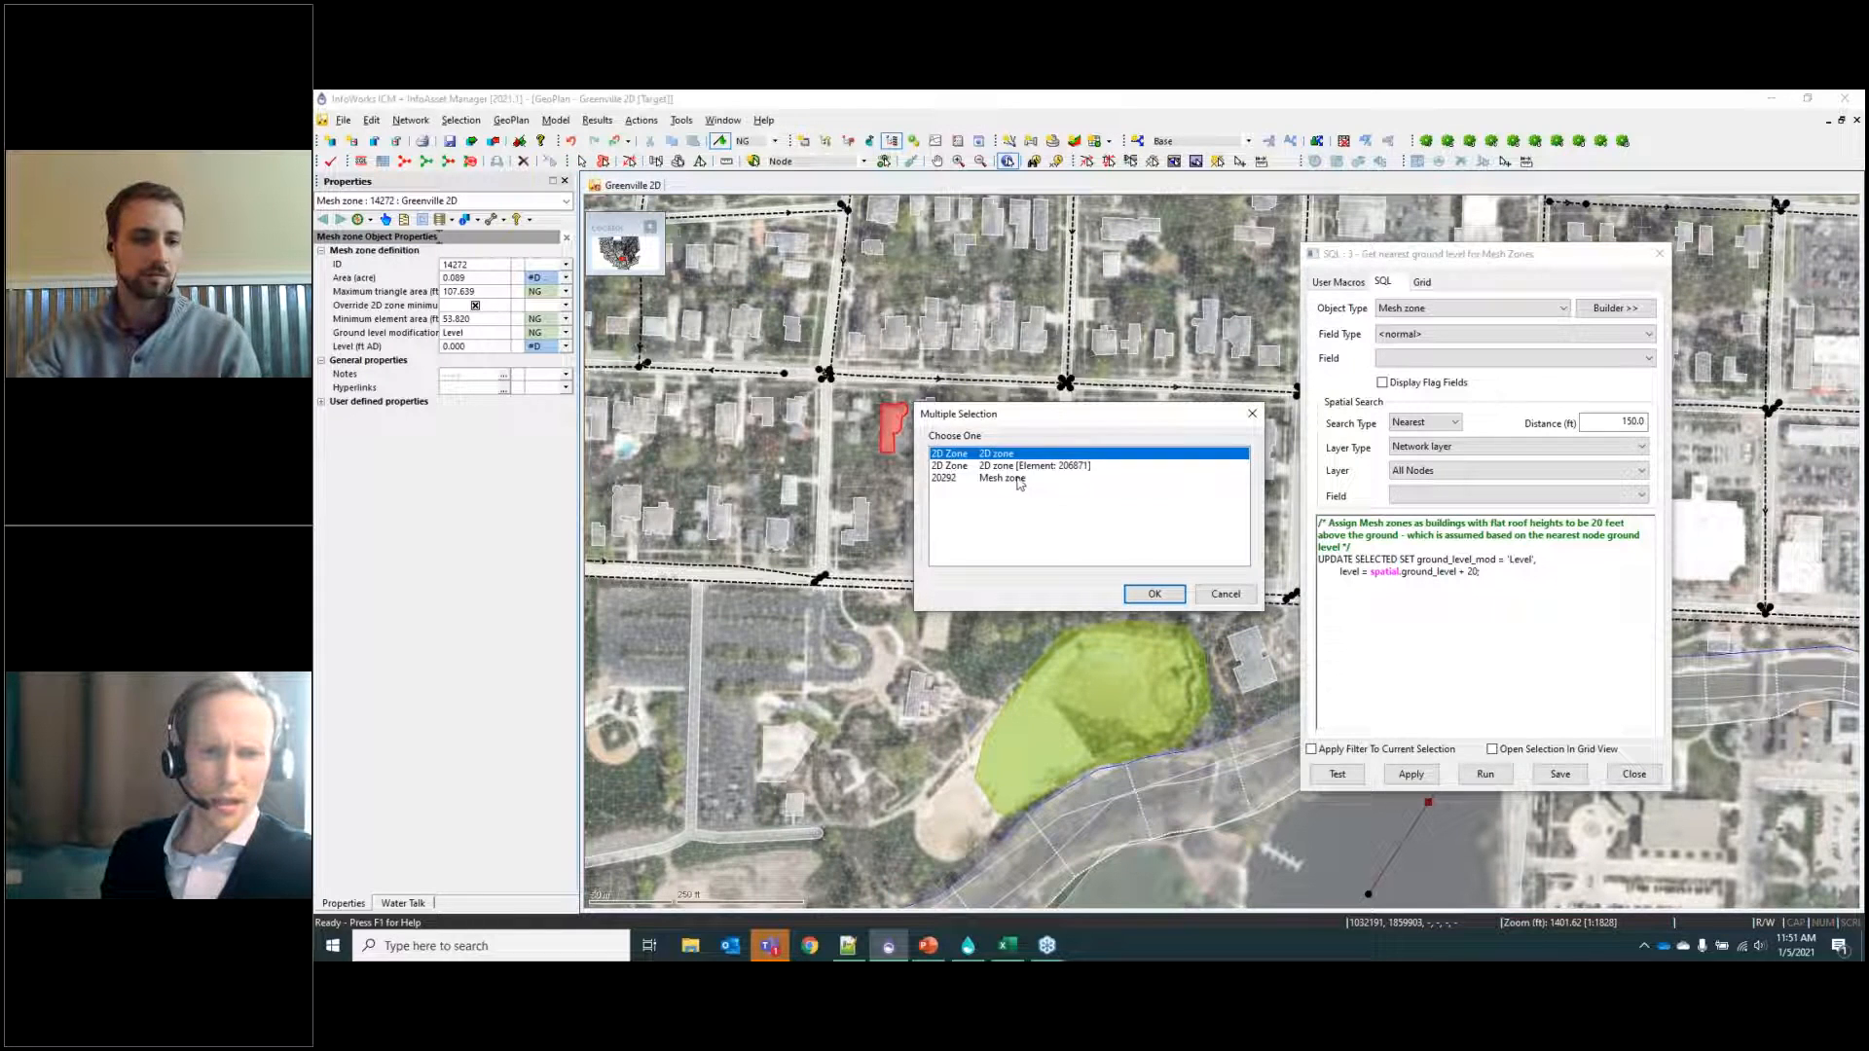
{"action": "key", "text": "Down"}
{"action": "key", "text": "Down"}
{"action": "left_click", "coordinate": [1149, 591]}
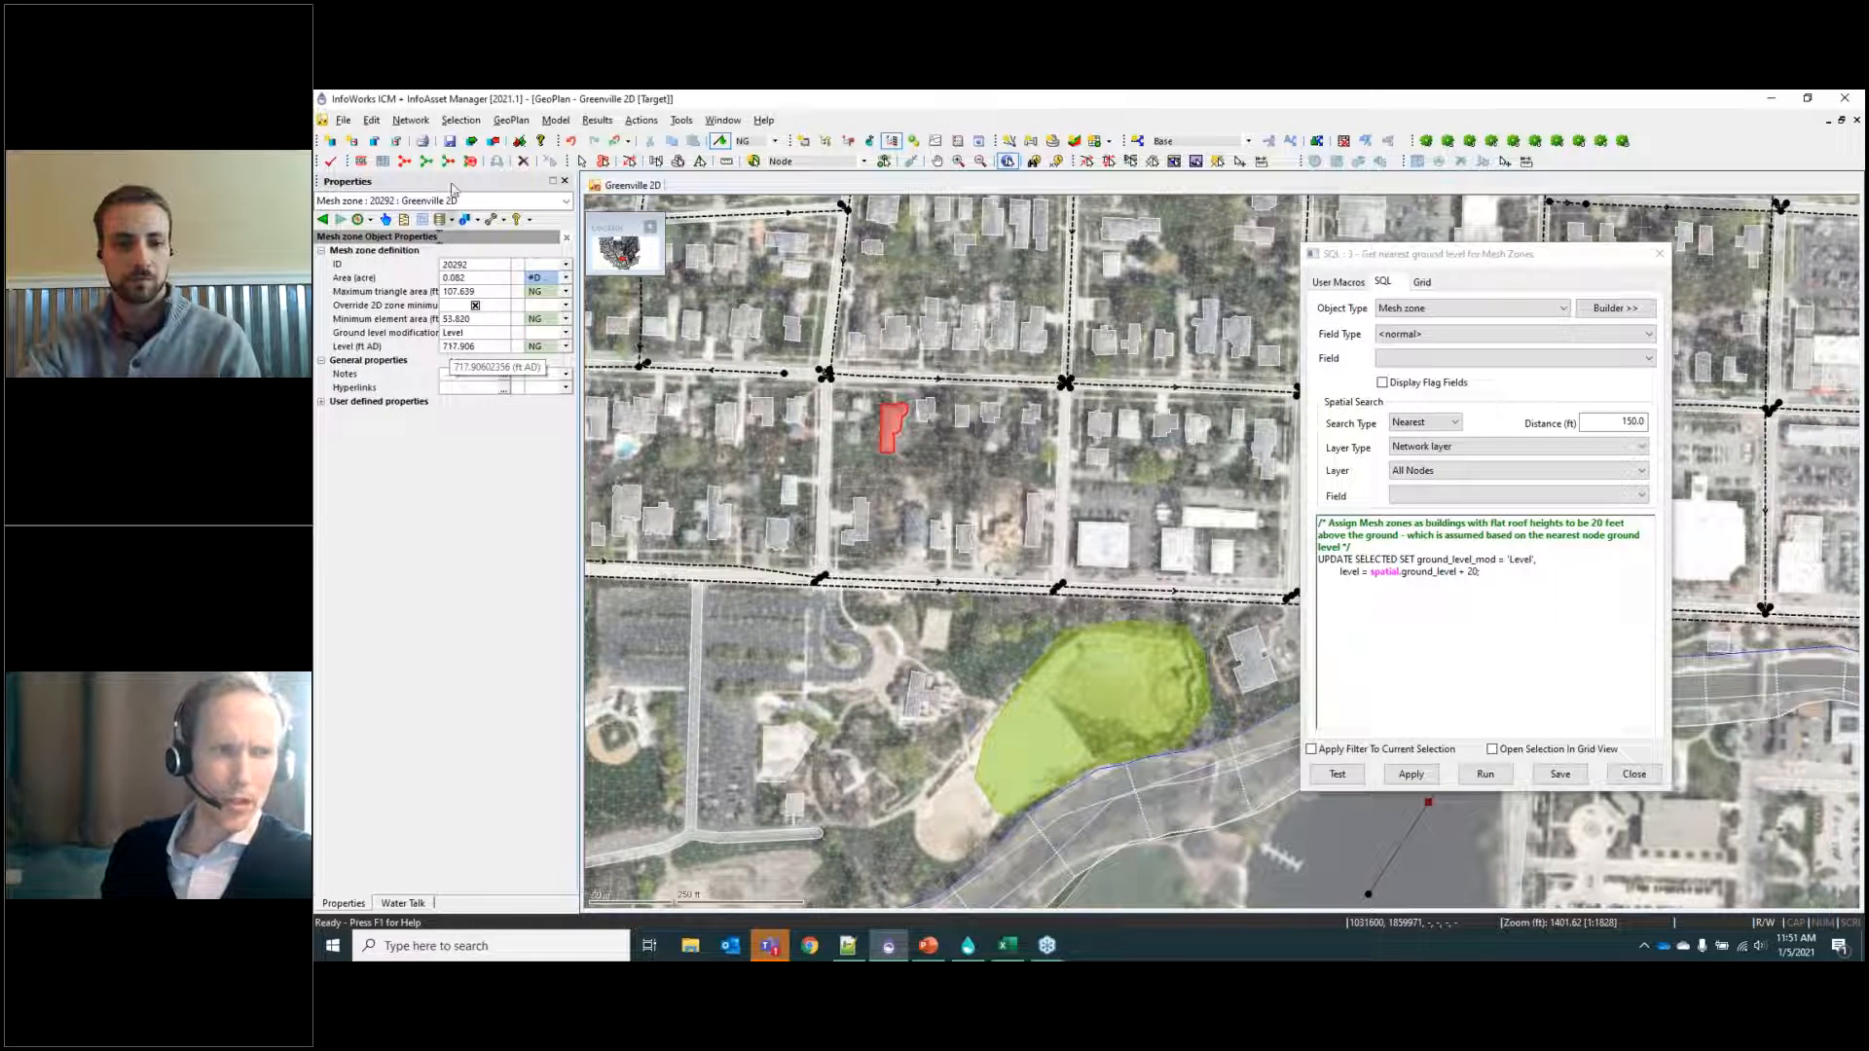
{"action": "key", "text": "ctrl+z"}
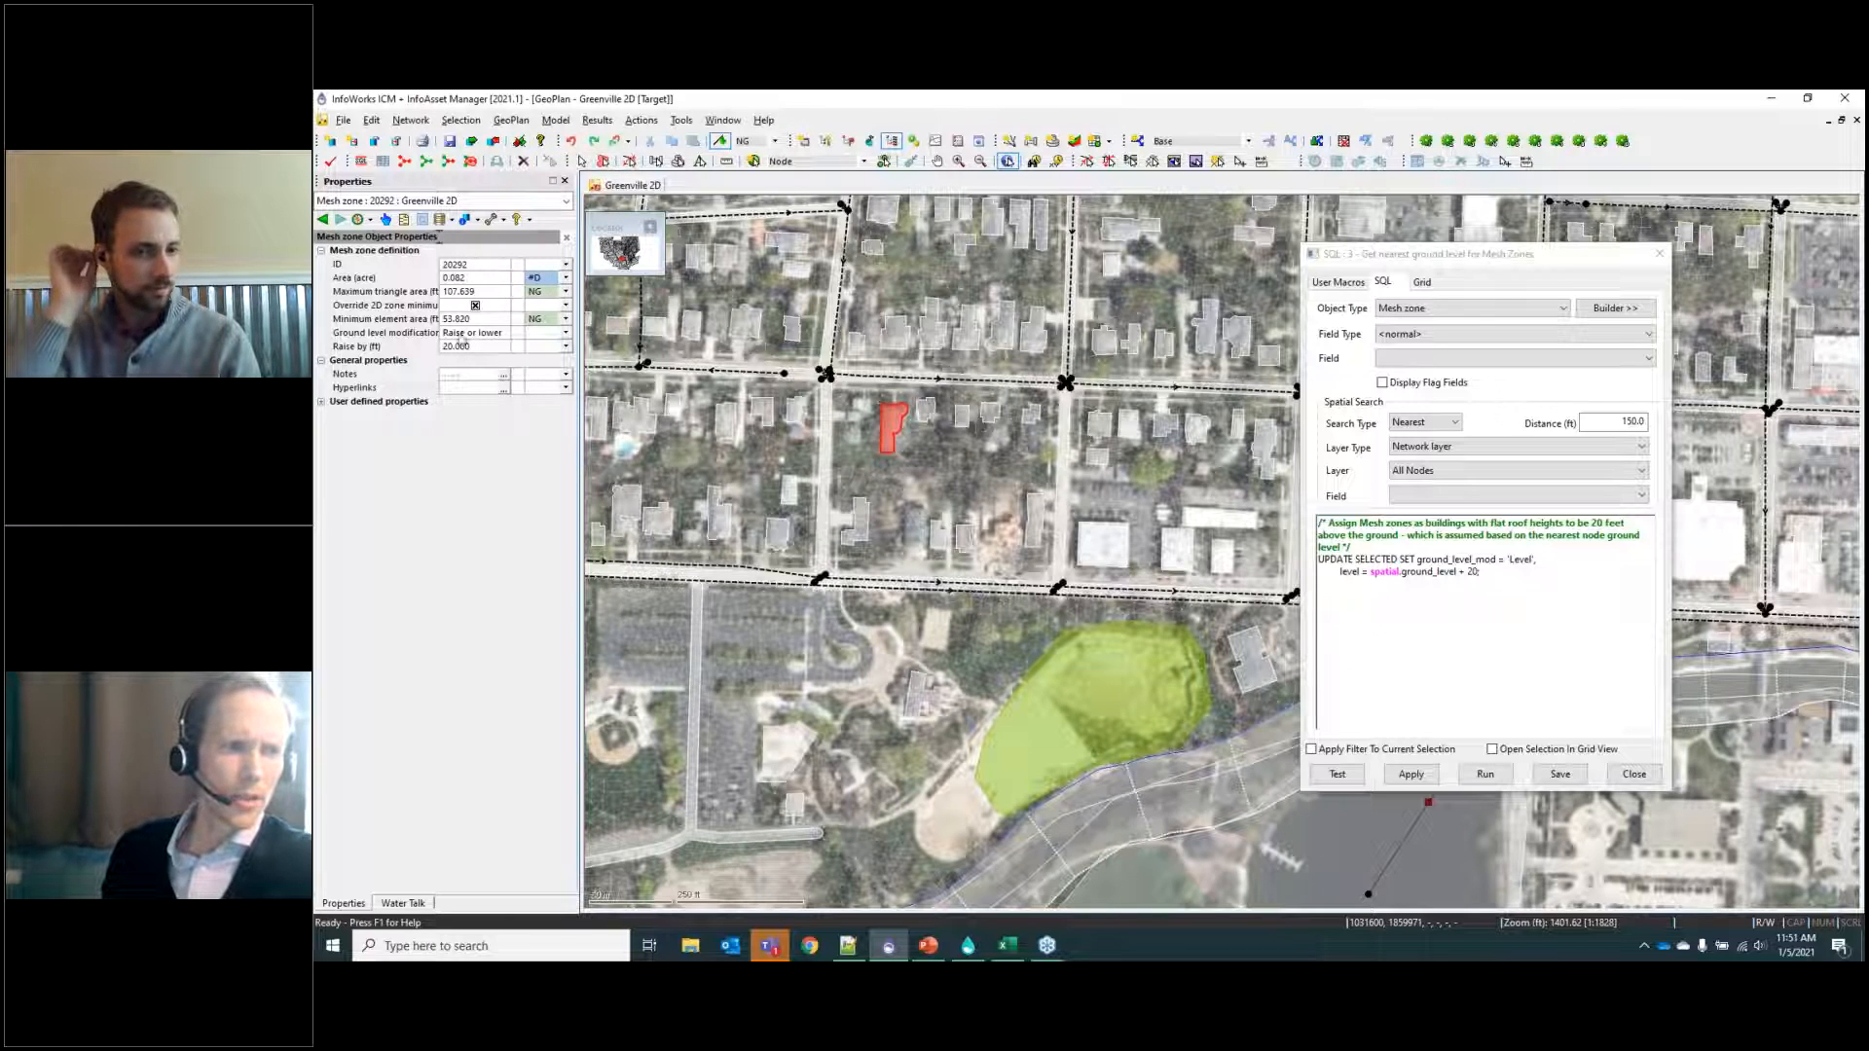
{"action": "left_click", "coordinate": [593, 141]}
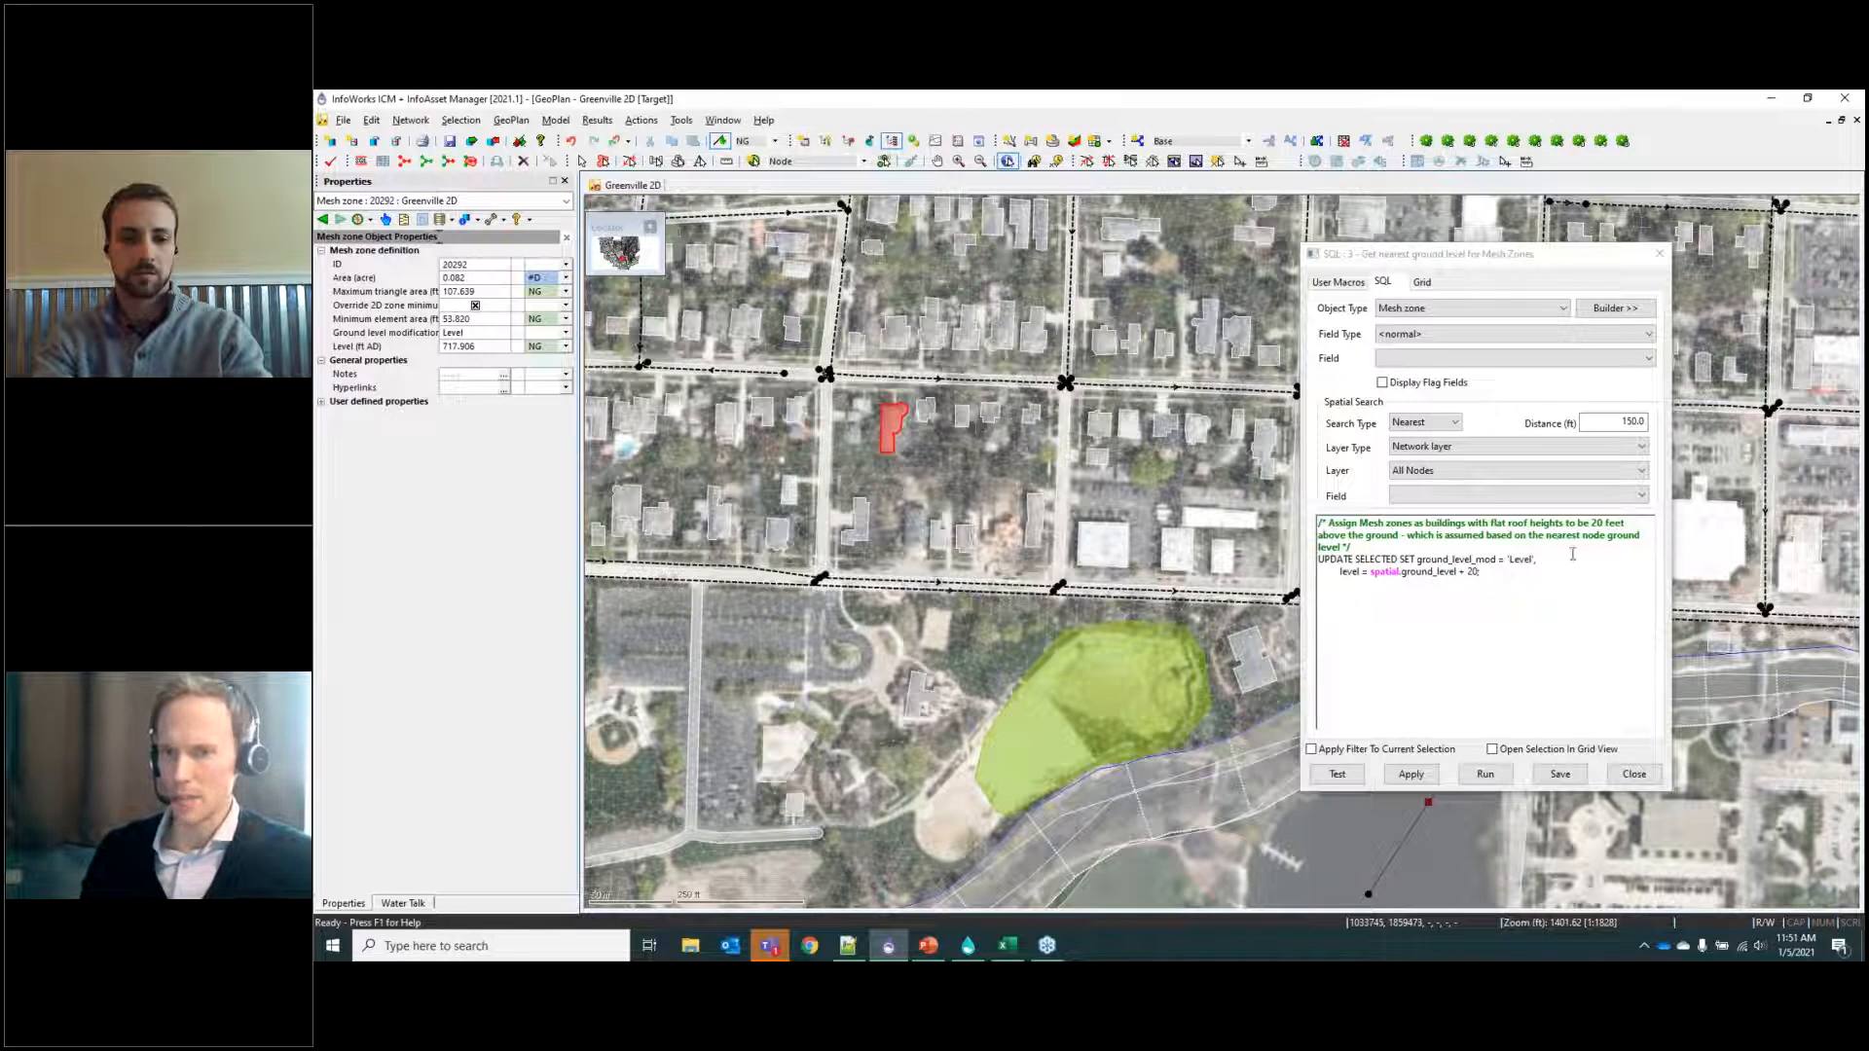
Close the query, reopen stored query 3 from the Water Talk group, and expand its expression builder.
{"action": "left_click", "coordinate": [1661, 257]}
{"action": "left_click", "coordinate": [404, 904]}
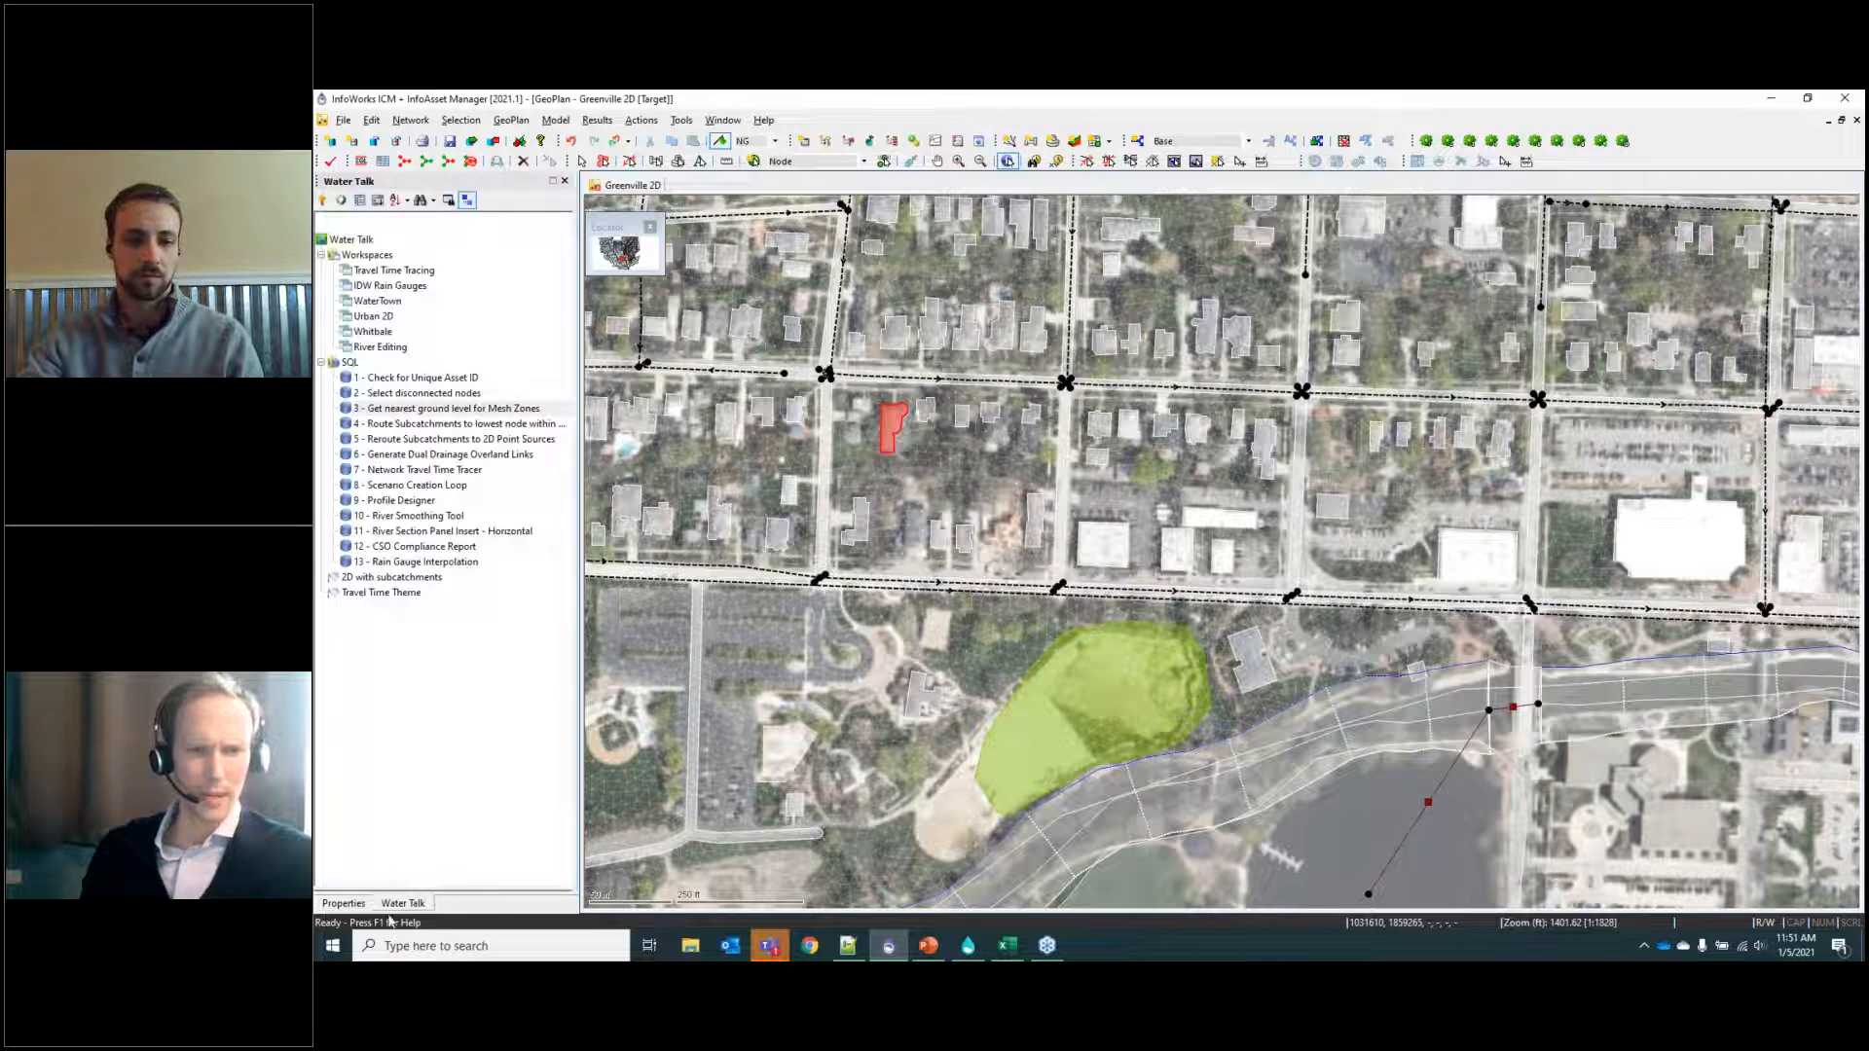
{"action": "double_click", "coordinate": [411, 406]}
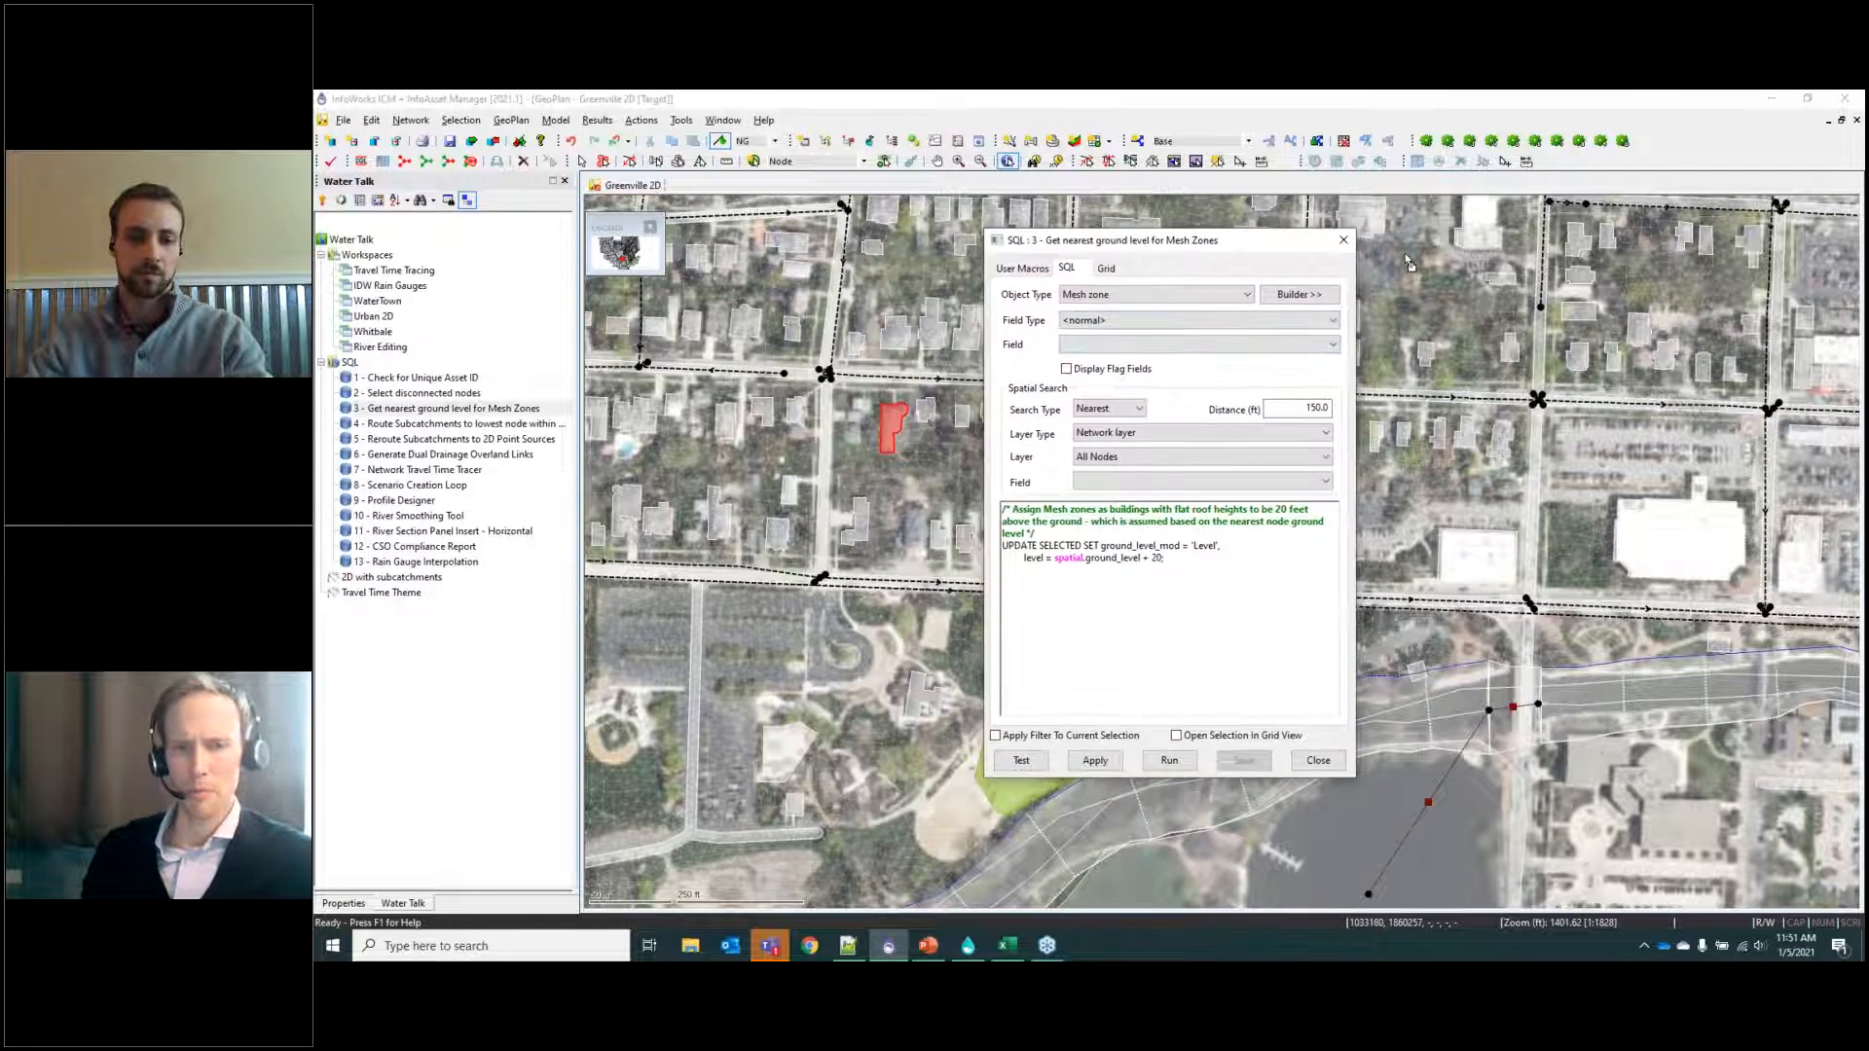
{"action": "left_click", "coordinate": [1300, 294]}
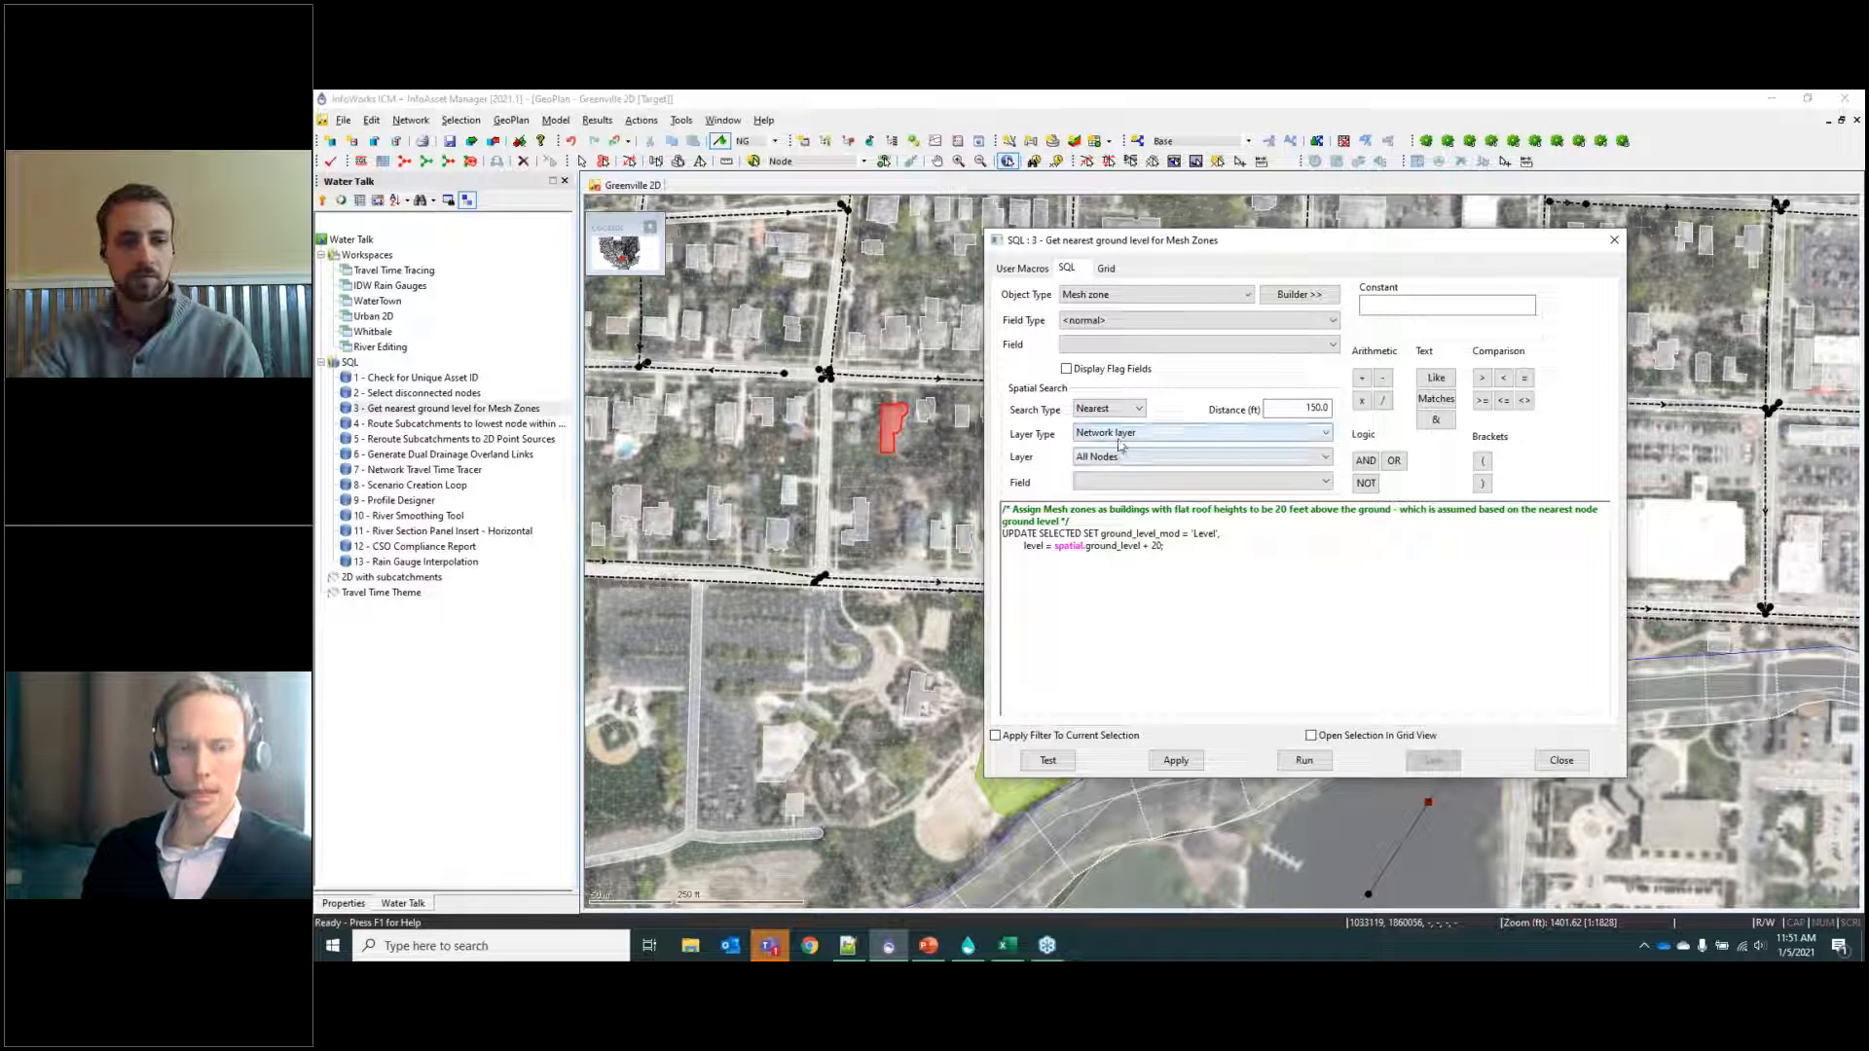
Try setting the mesh zone query's spatial search type to Inside with Polygon as the network layer.
{"action": "left_click", "coordinate": [1110, 409]}
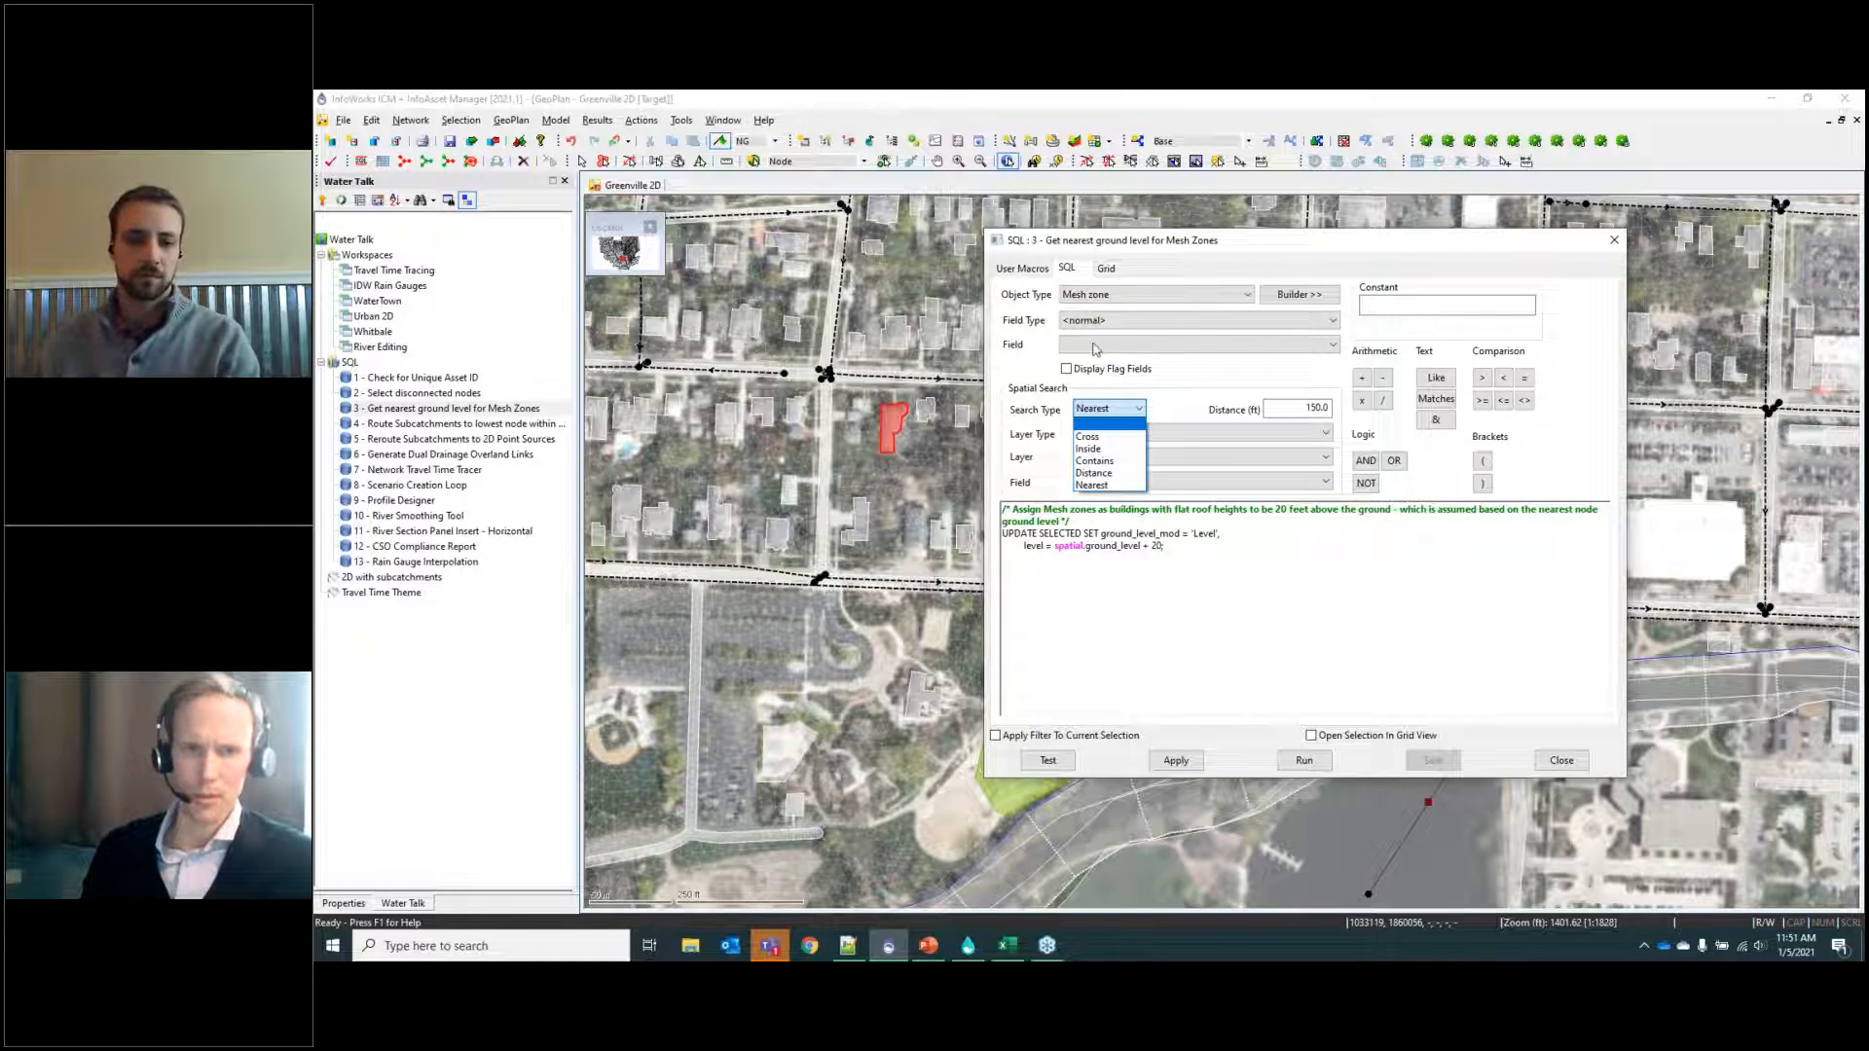
{"action": "left_click", "coordinate": [1103, 451]}
{"action": "left_click", "coordinate": [1137, 457]}
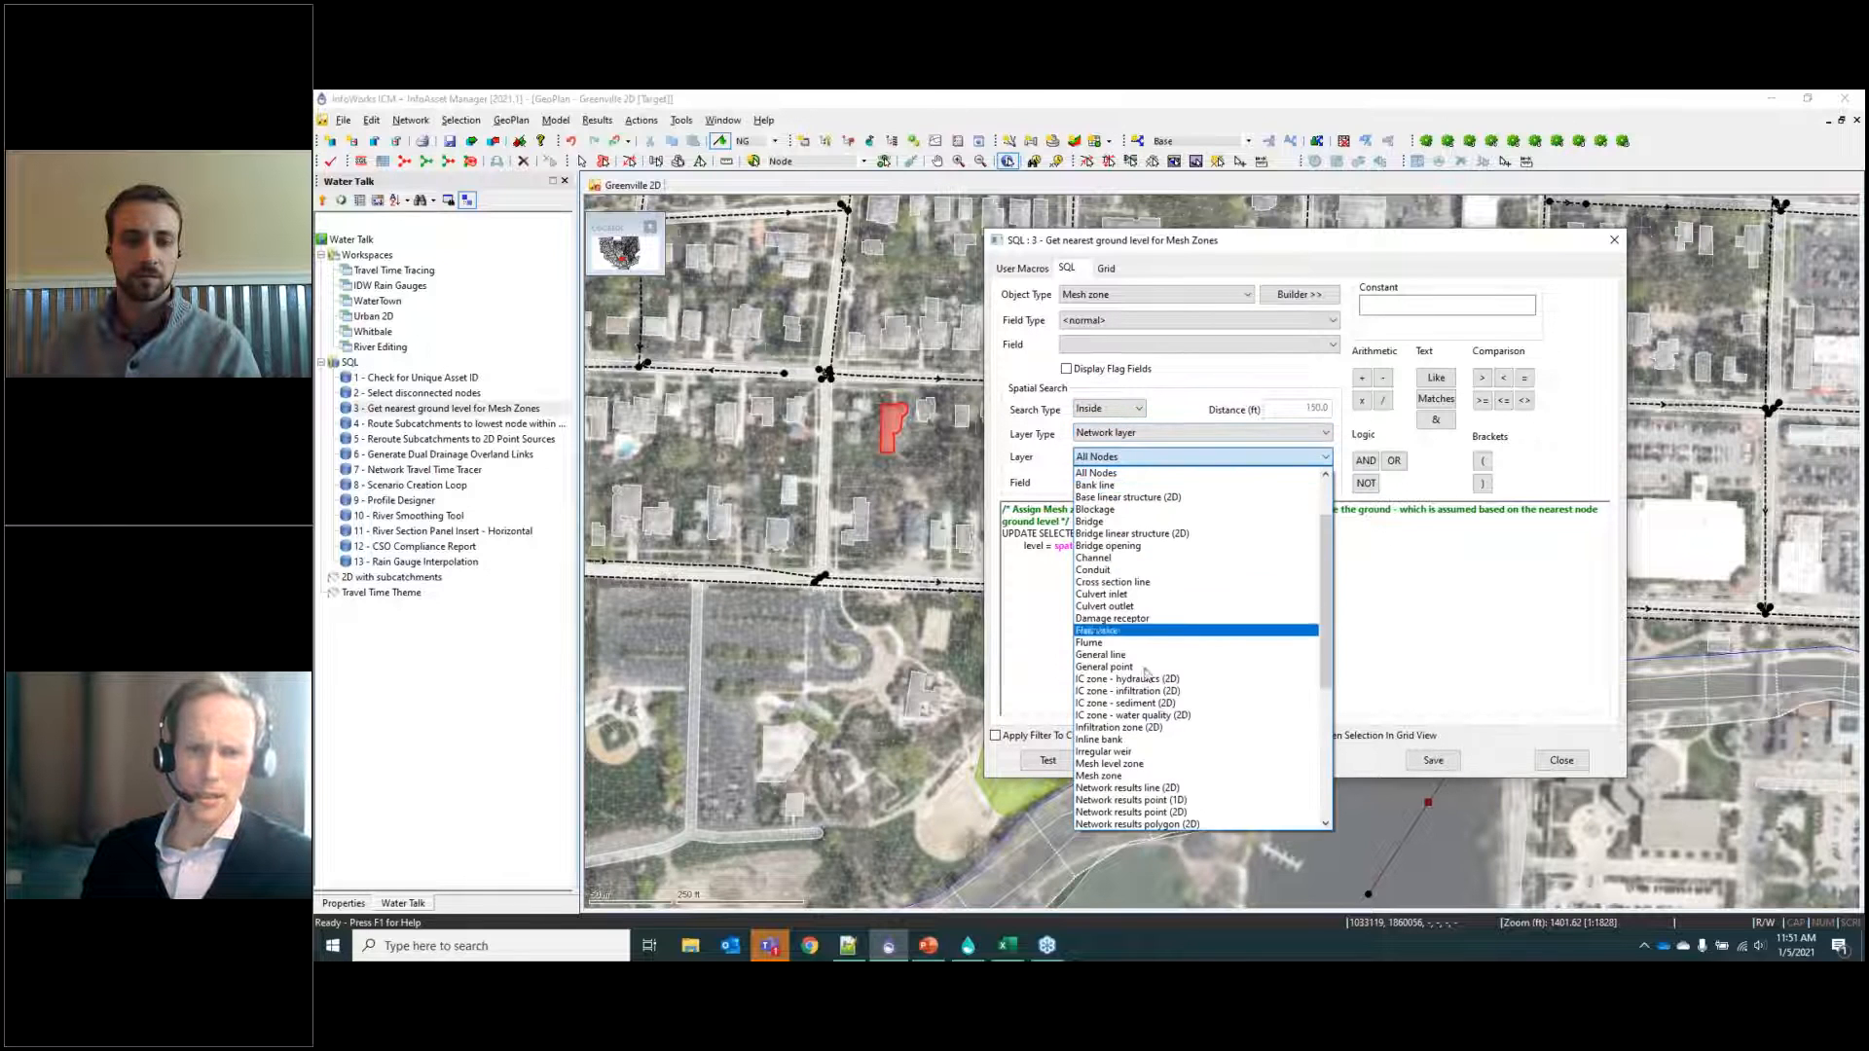
{"action": "scroll", "coordinate": [1144, 750], "scroll_direction": "down", "scroll_amount": 5}
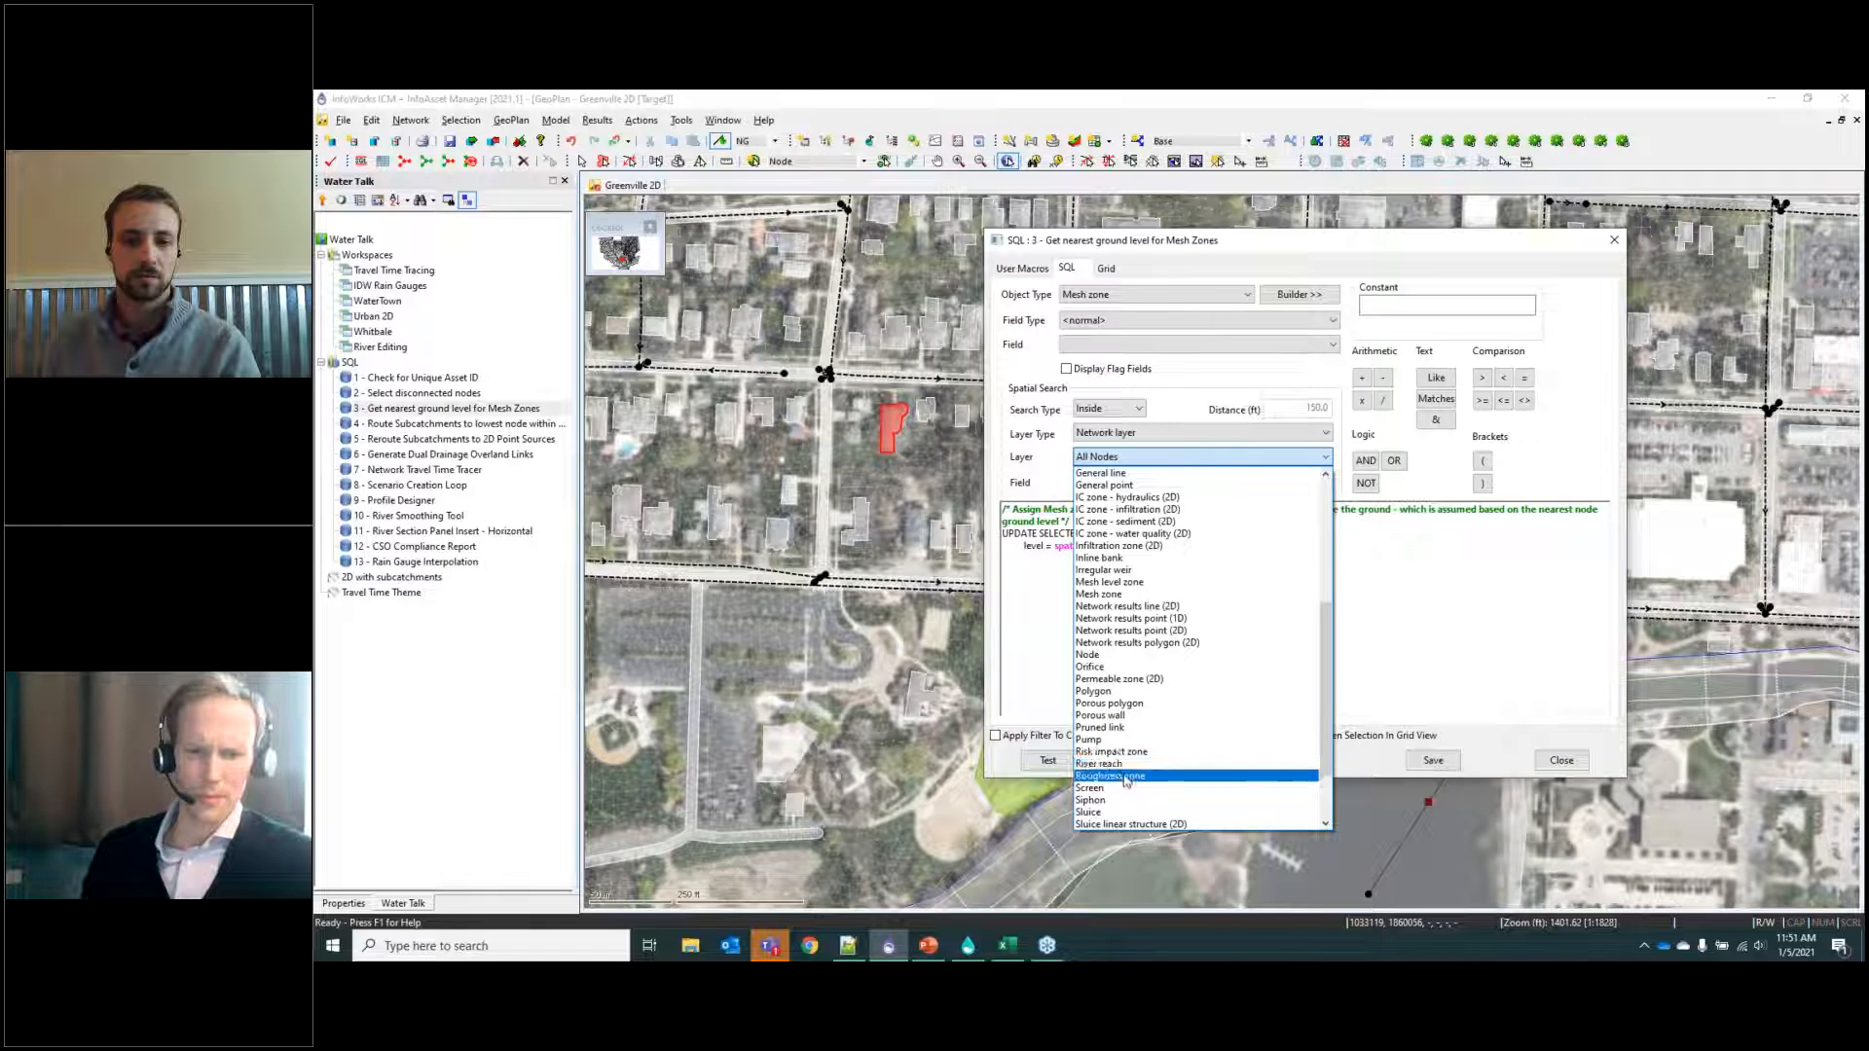
{"action": "left_click", "coordinate": [1114, 691]}
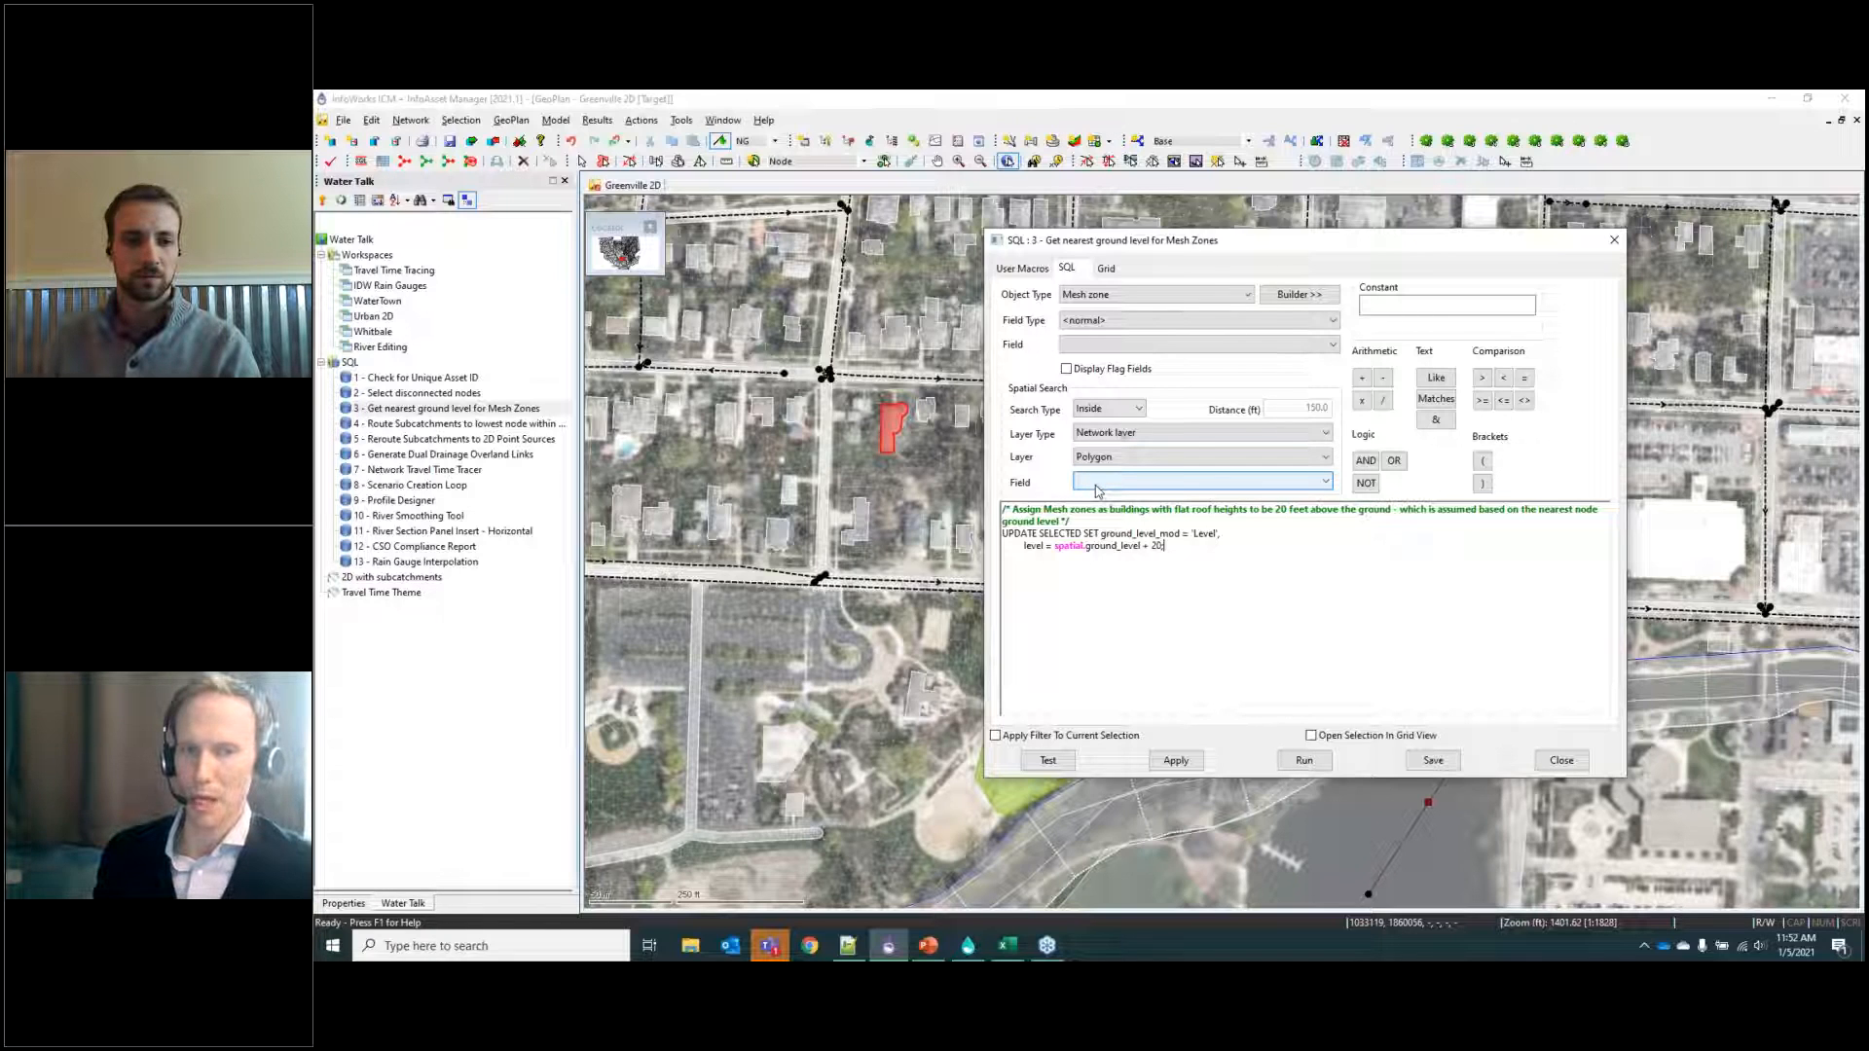
{"action": "left_click", "coordinate": [1134, 413]}
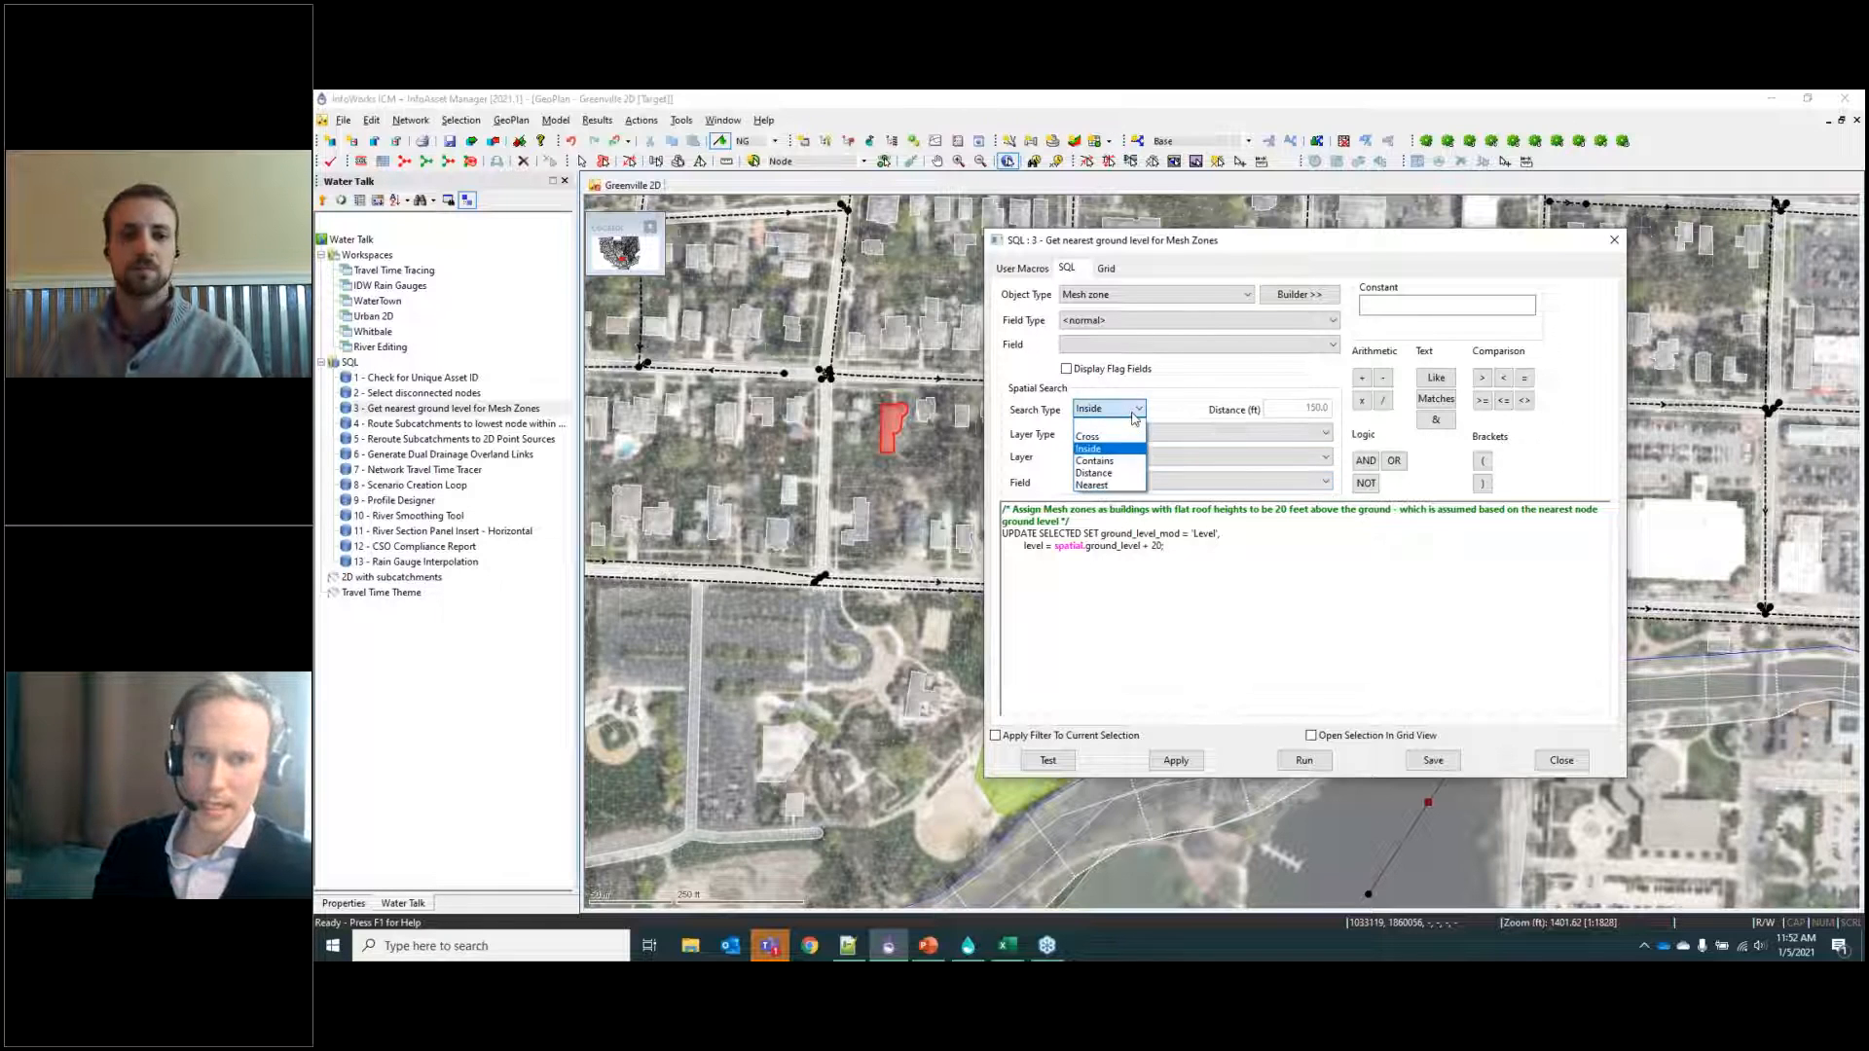
{"action": "left_click", "coordinate": [1100, 448]}
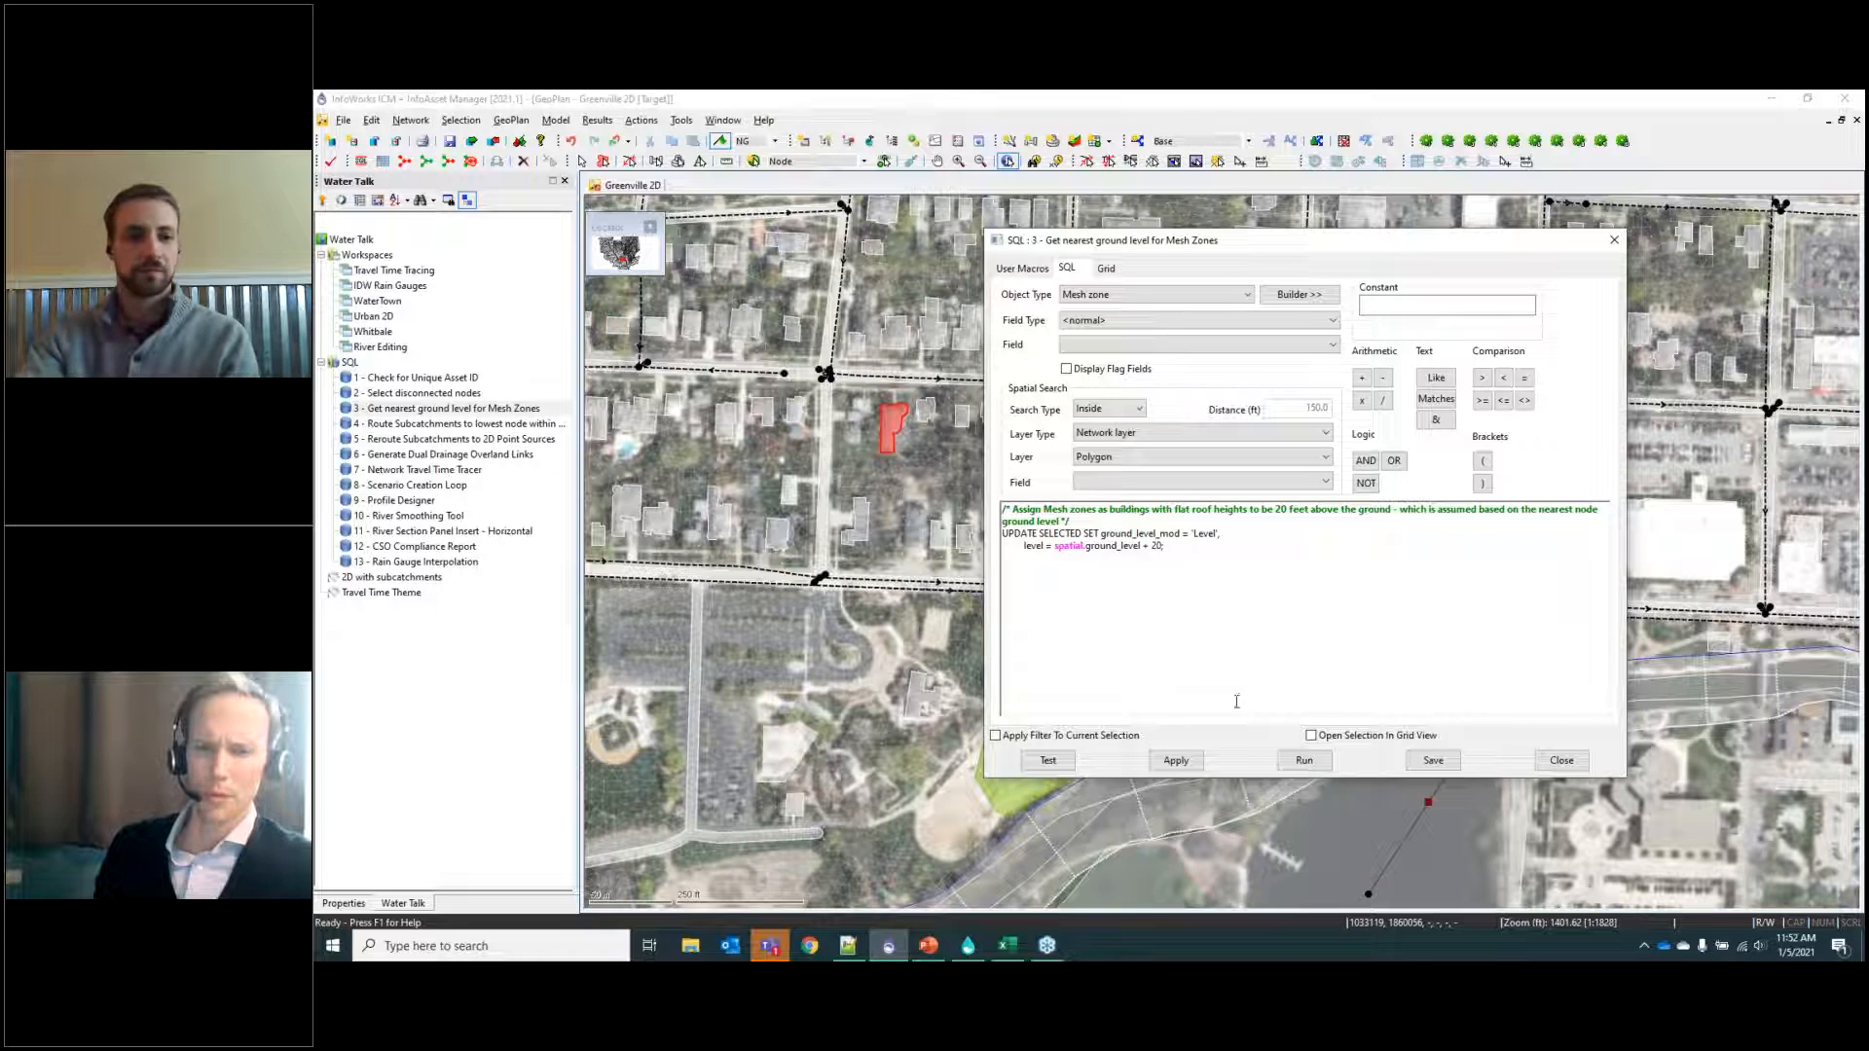
Close the mesh zone query without saving and revert the uncommitted changes to the Greenville 2D network.
{"action": "left_click", "coordinate": [1560, 760]}
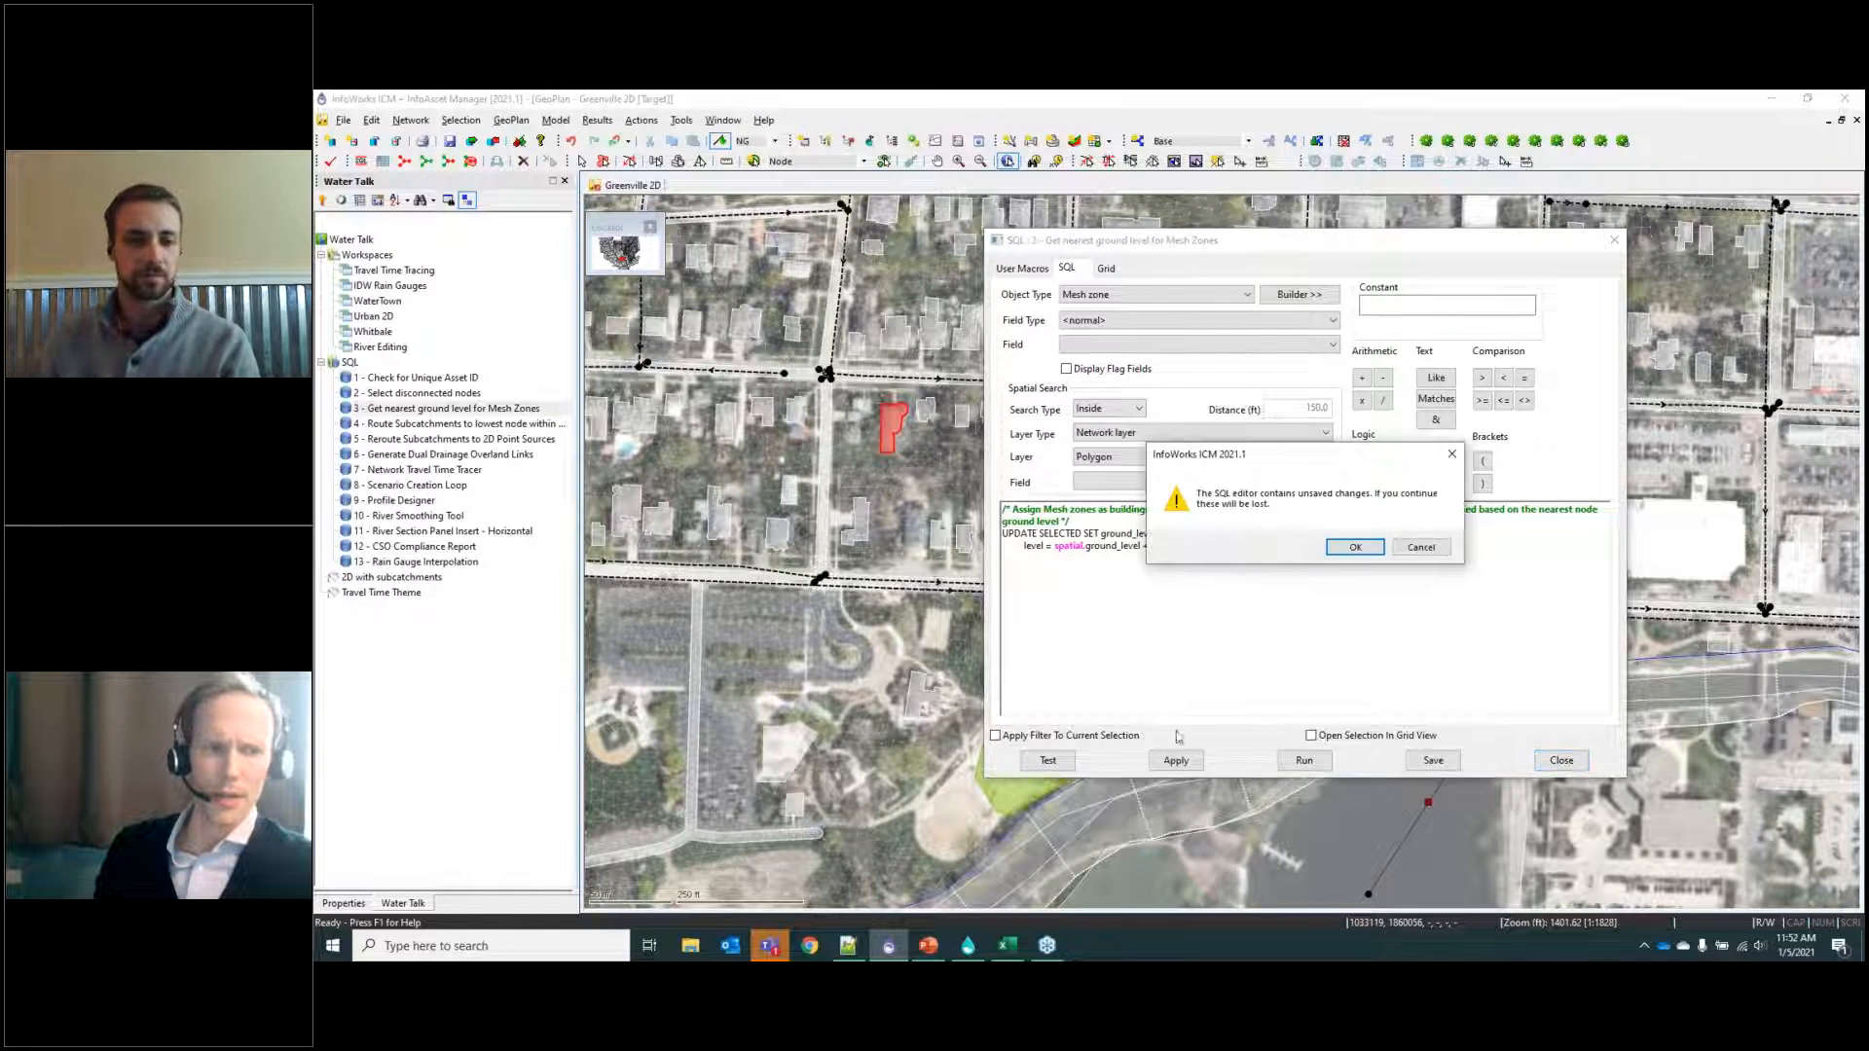
{"action": "left_click", "coordinate": [1355, 547]}
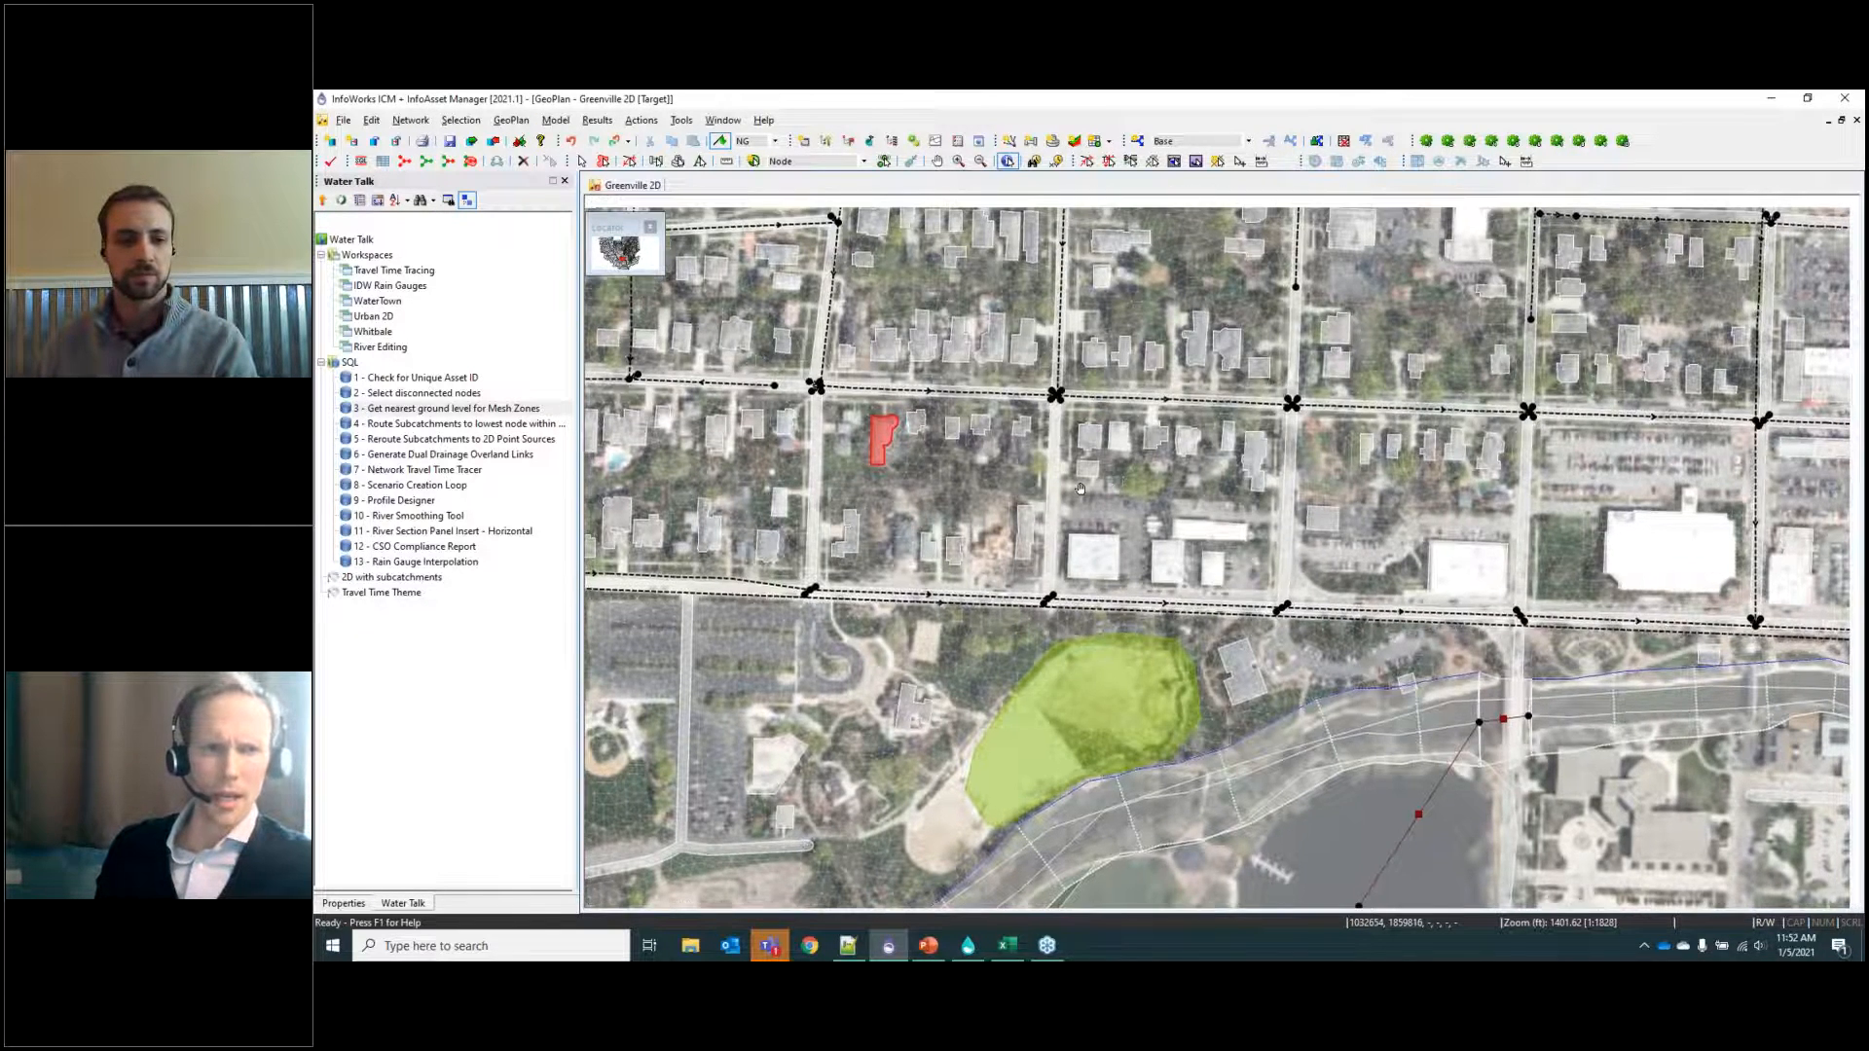
{"action": "scroll", "coordinate": [1126, 466], "scroll_direction": "down", "scroll_amount": 2}
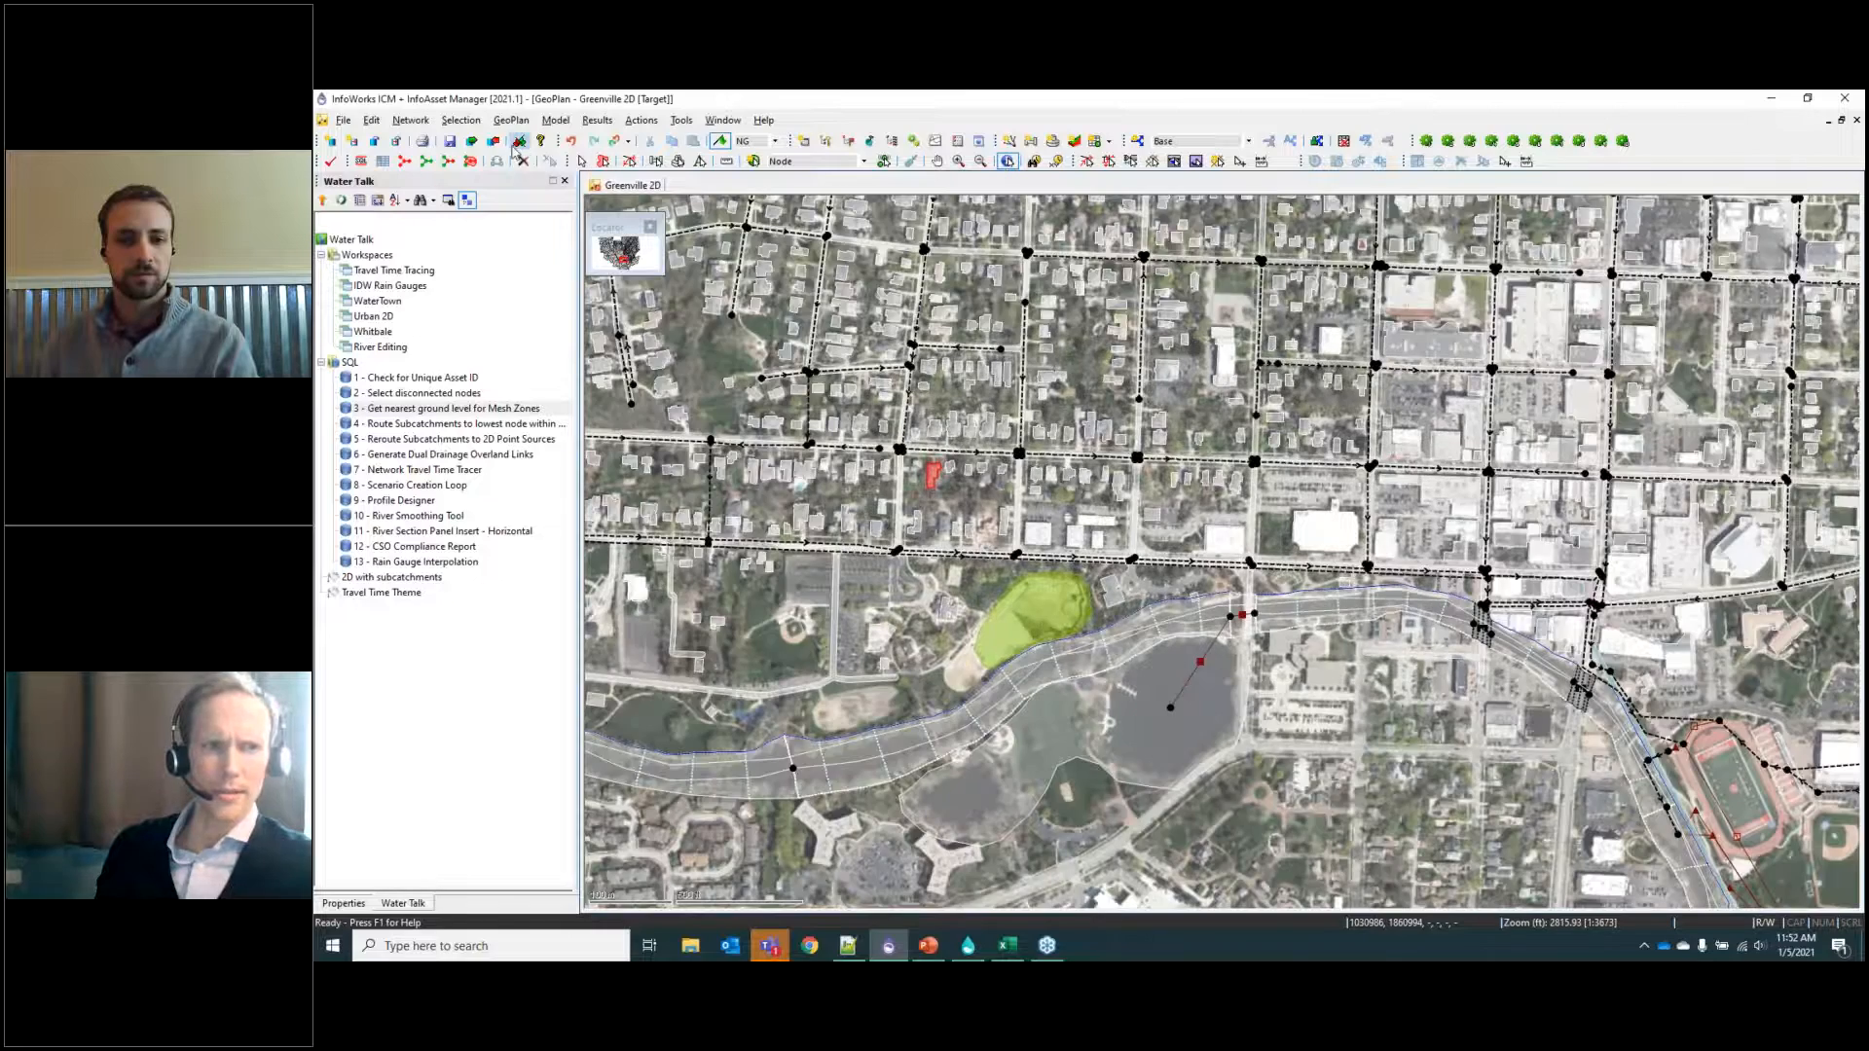
{"action": "left_click", "coordinate": [519, 142]}
{"action": "key", "text": "Return"}
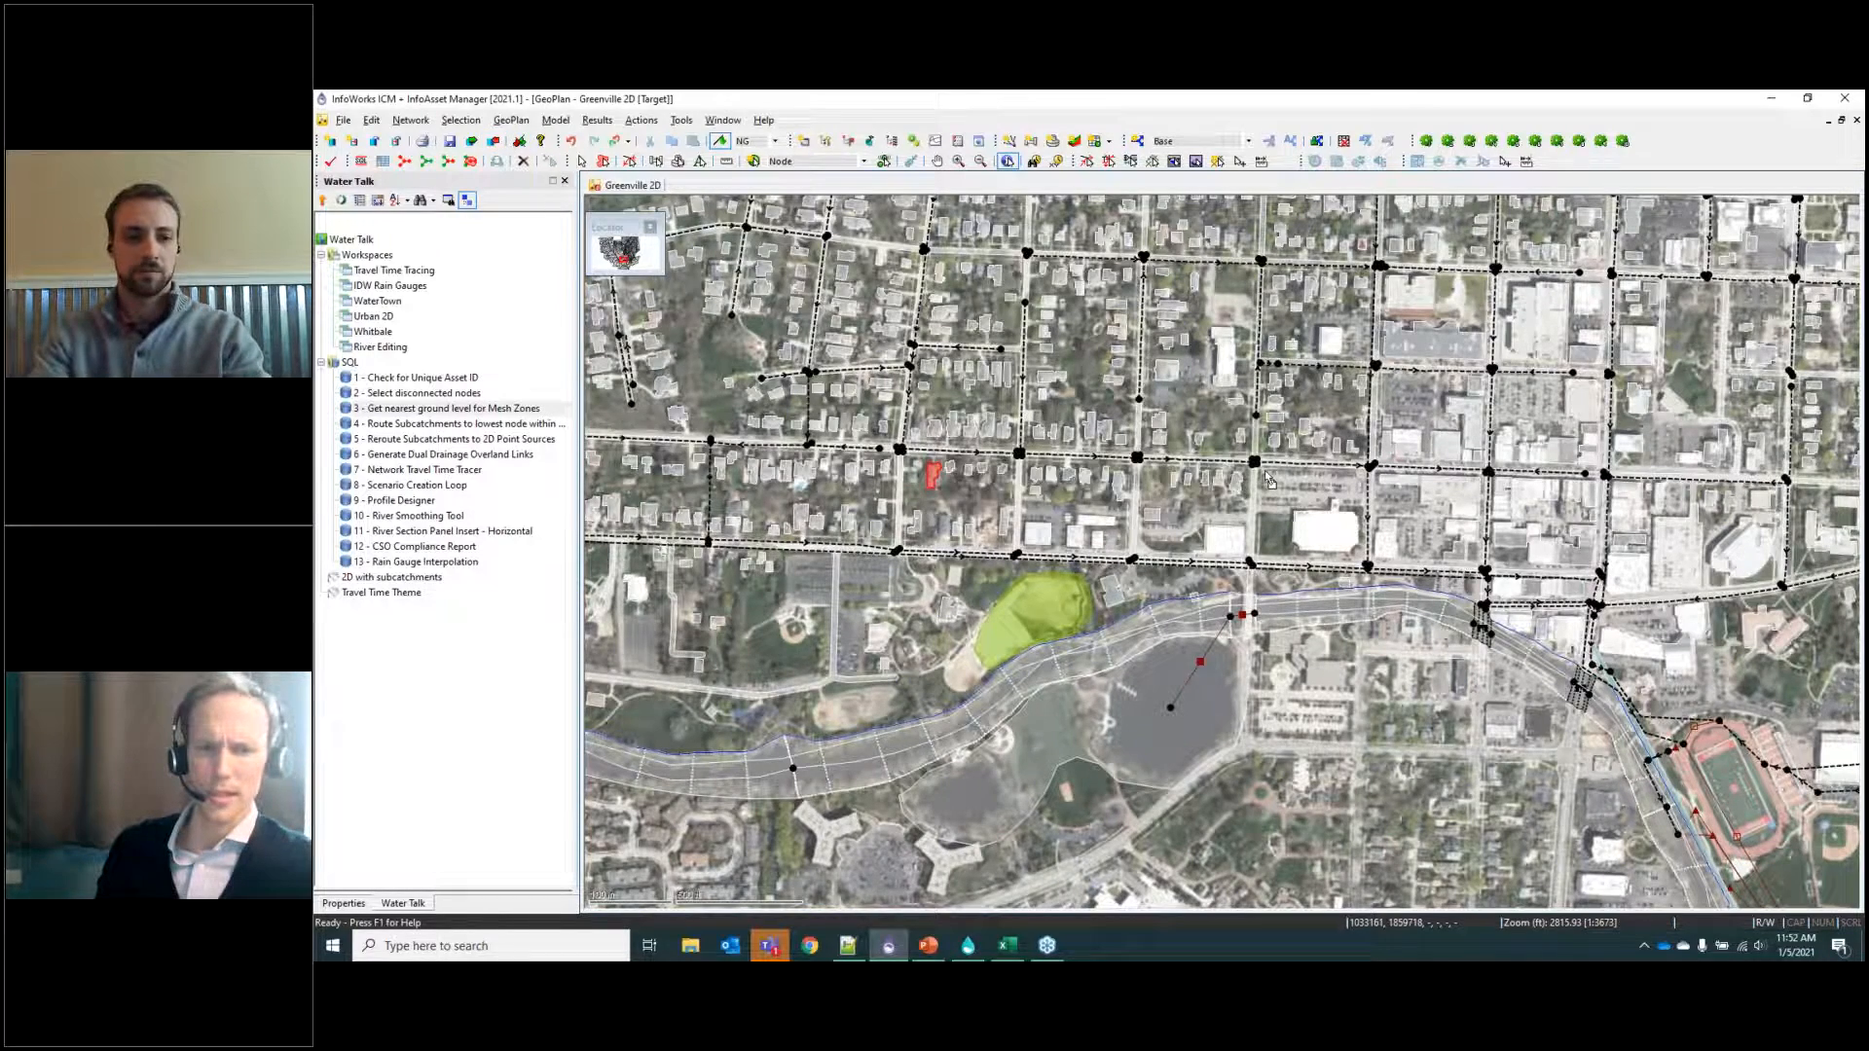
Open the Whitbale workspace from the Water Talk group to show the Whitbale Network.
{"action": "left_click_drag", "start_coordinate": [1451, 443], "coordinate": [1160, 532]}
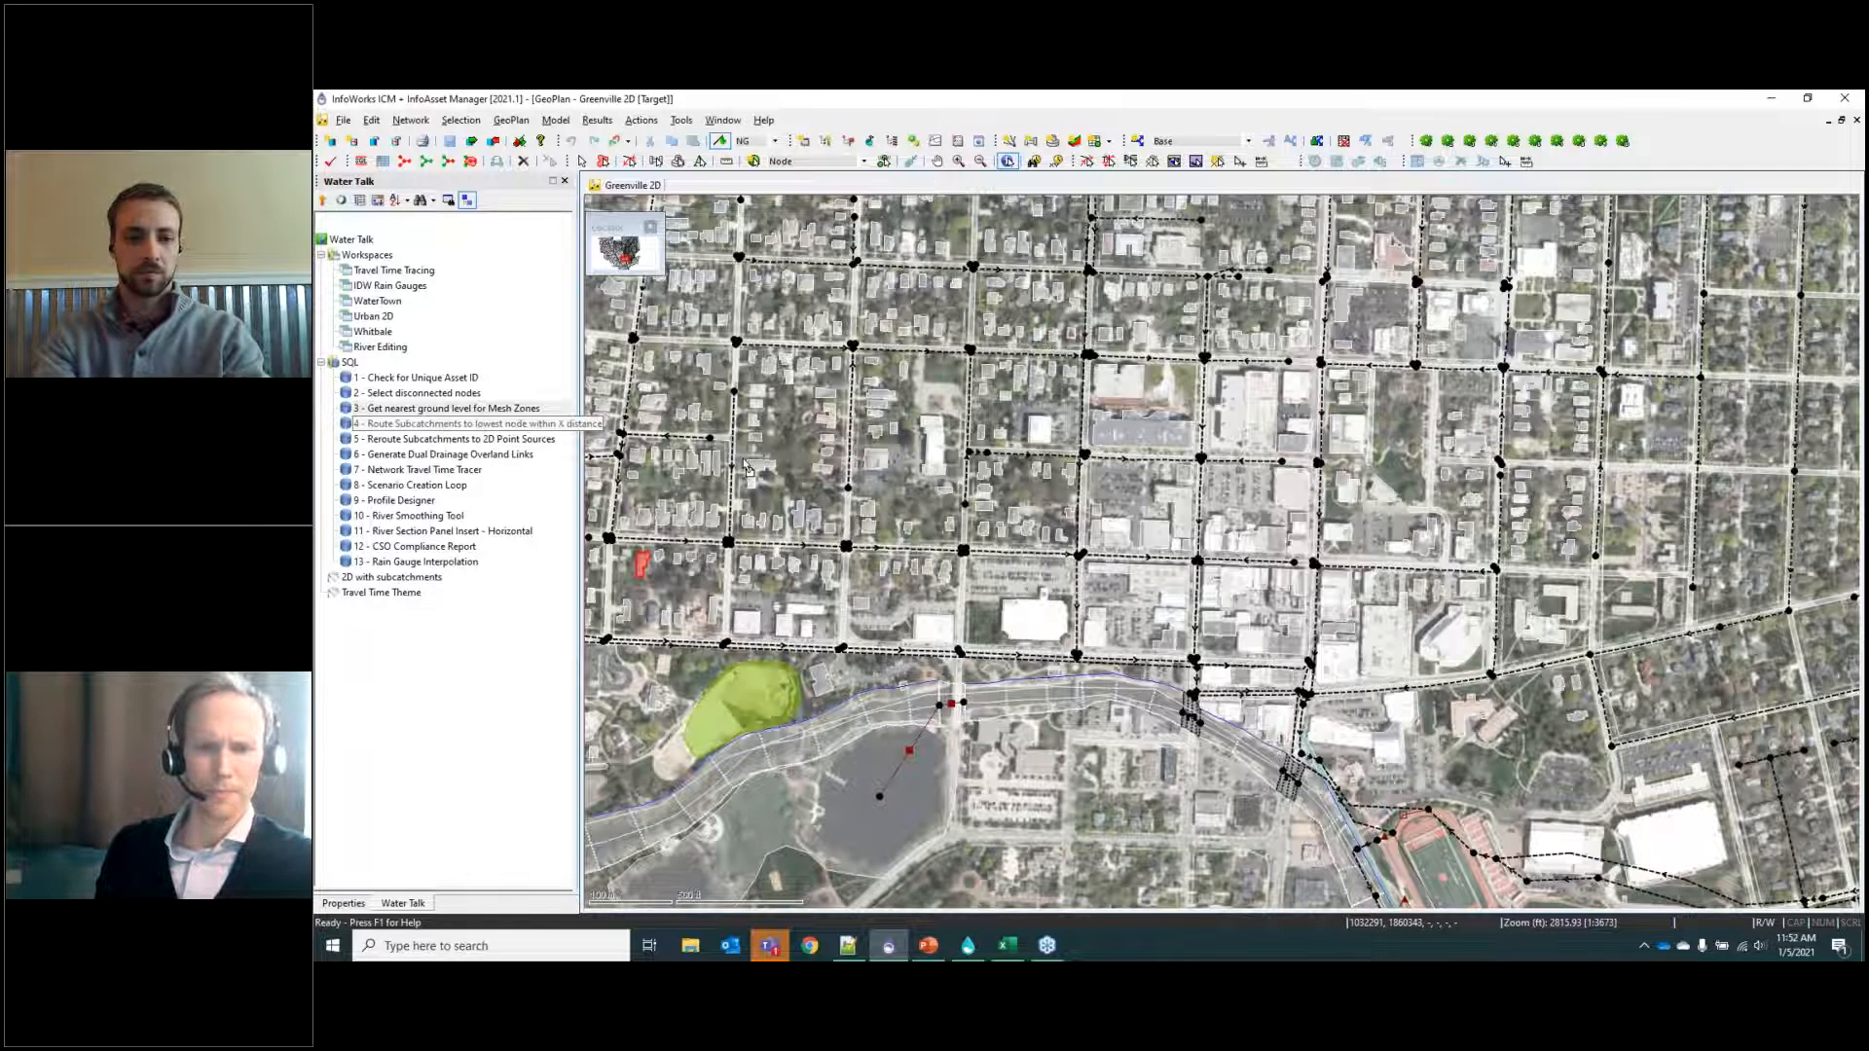
{"action": "scroll", "coordinate": [1081, 451], "scroll_direction": "down", "scroll_amount": 2}
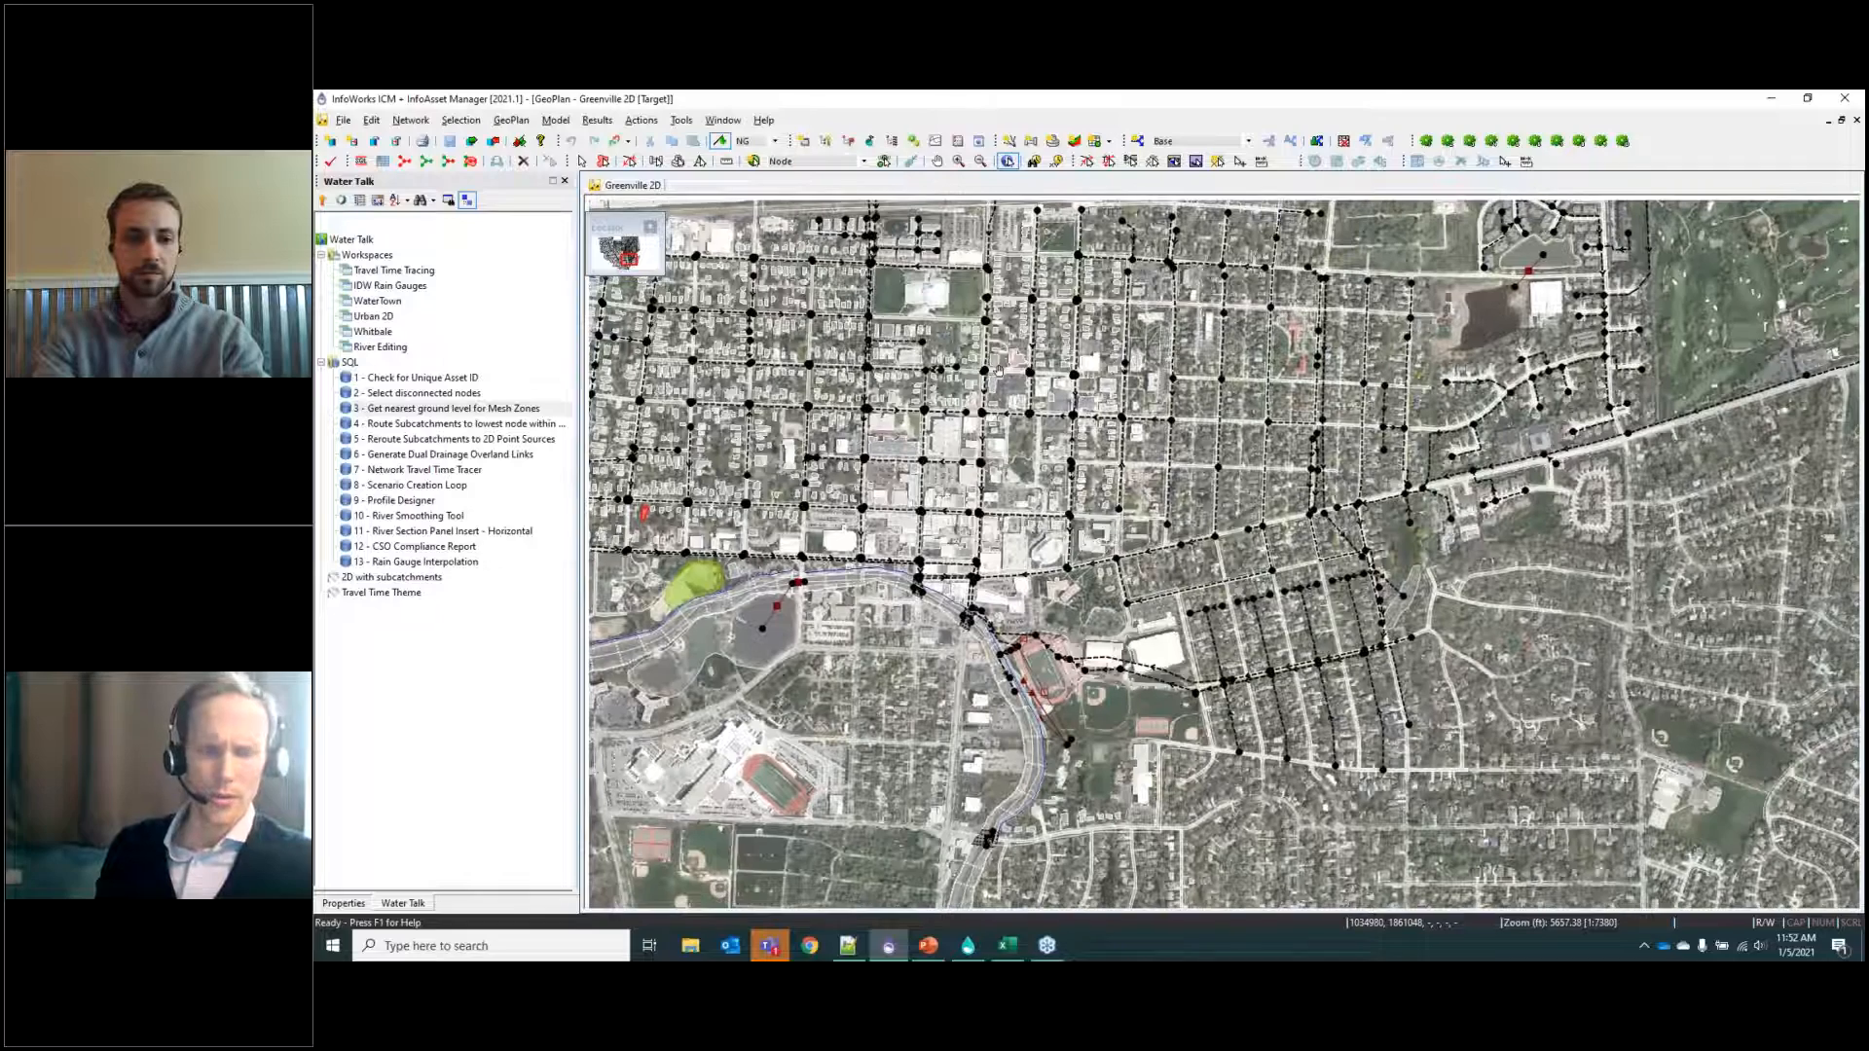
{"action": "left_click_drag", "start_coordinate": [820, 543], "coordinate": [894, 586]}
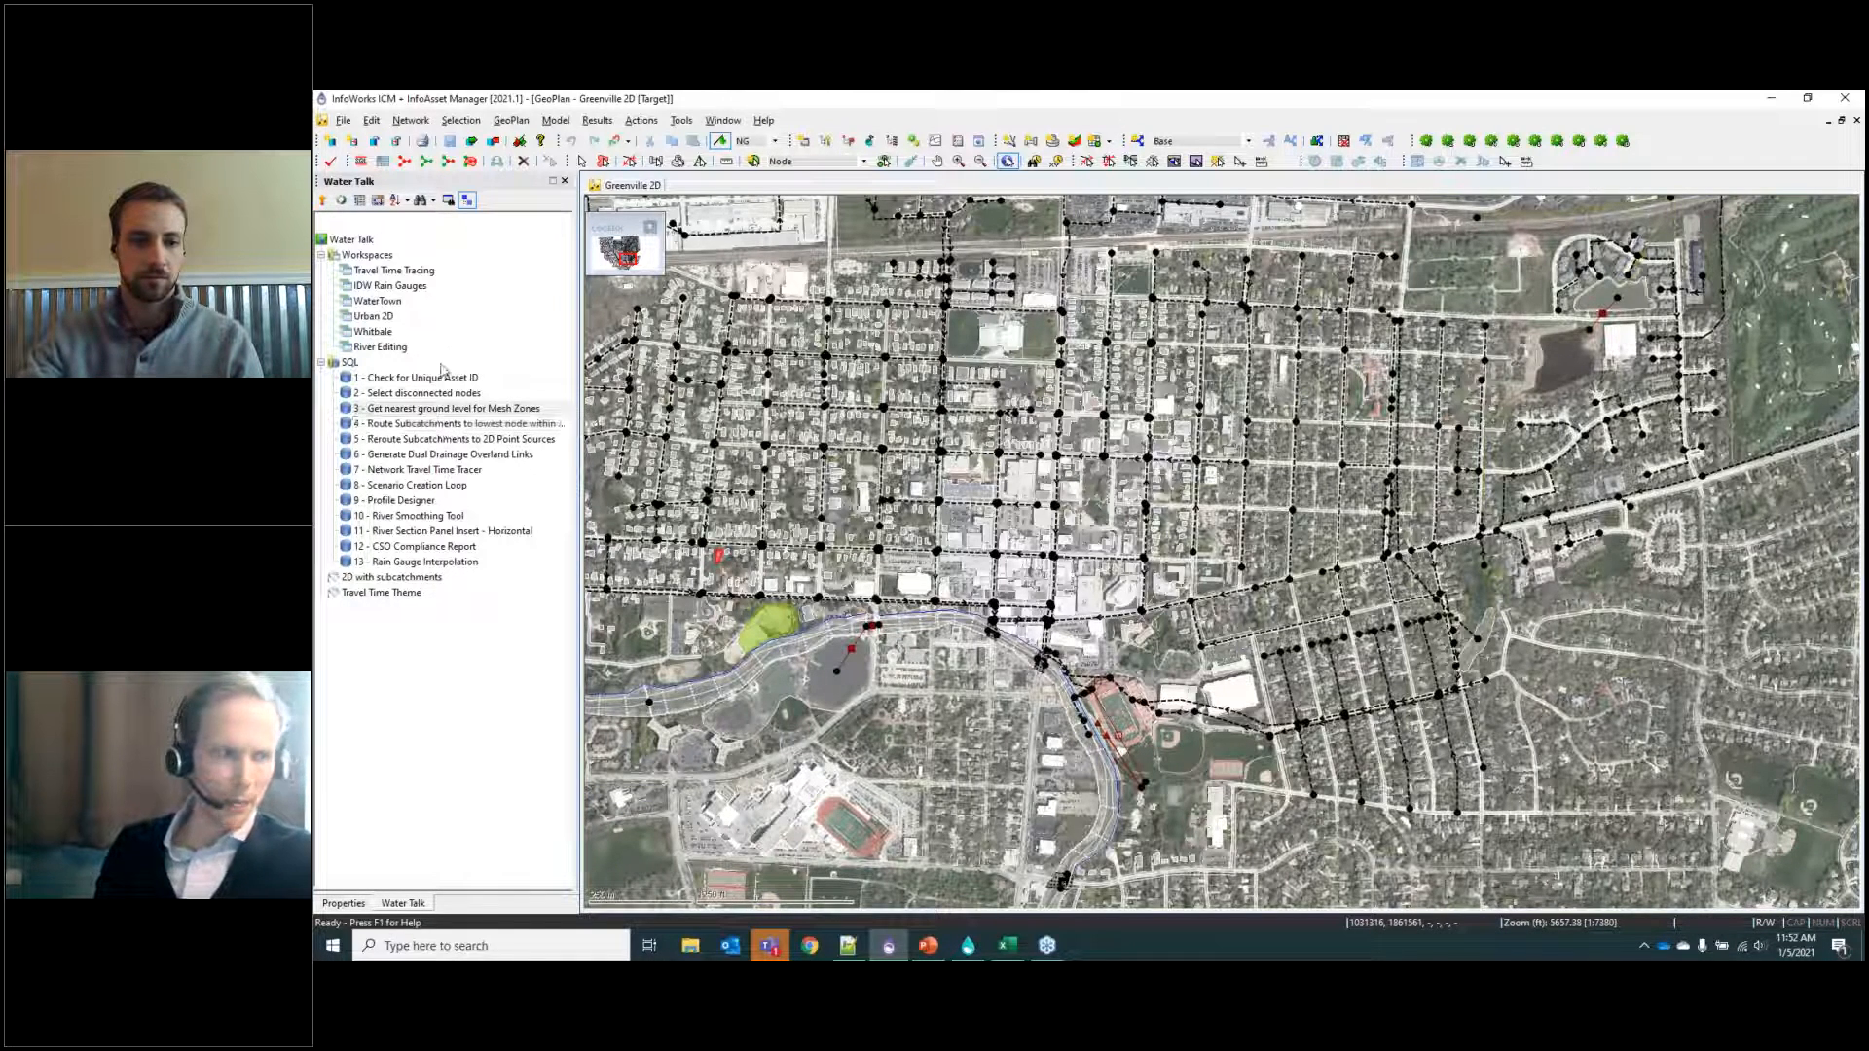
{"action": "double_click", "coordinate": [418, 332]}
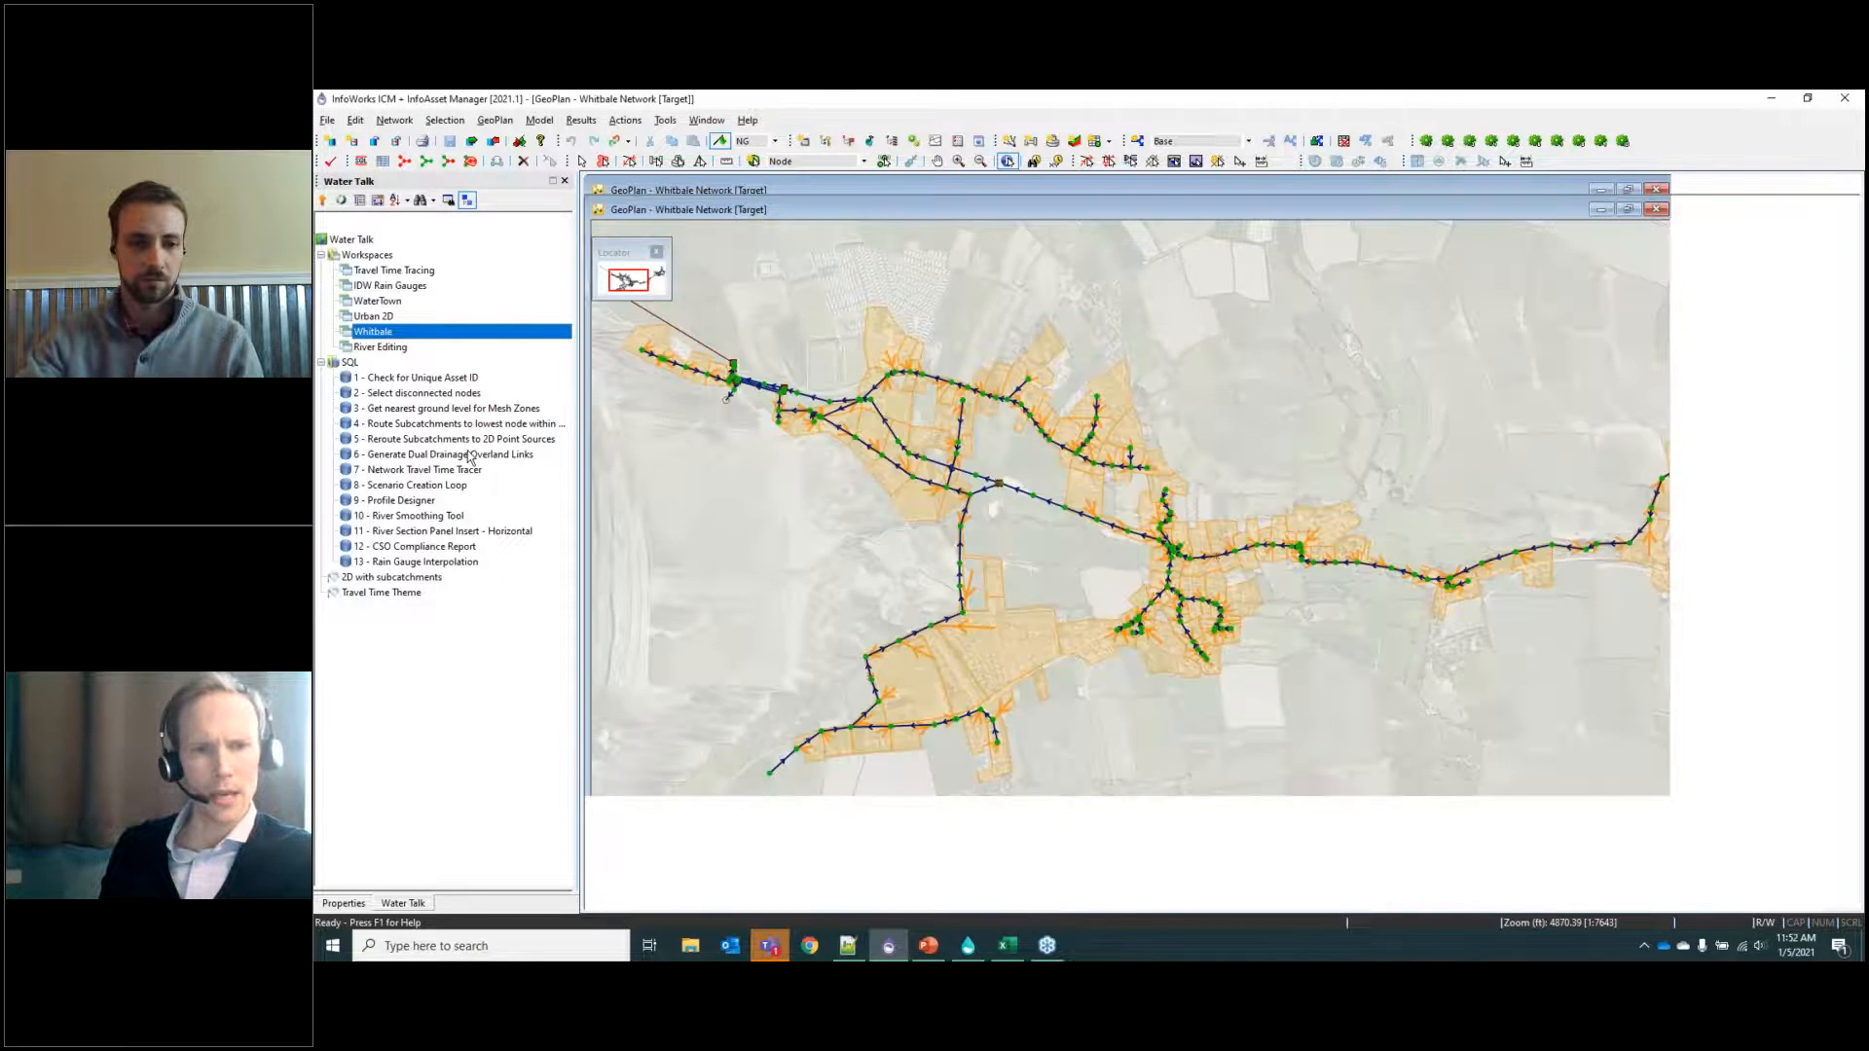
{"action": "scroll", "coordinate": [1059, 561], "scroll_direction": "up", "scroll_amount": 2}
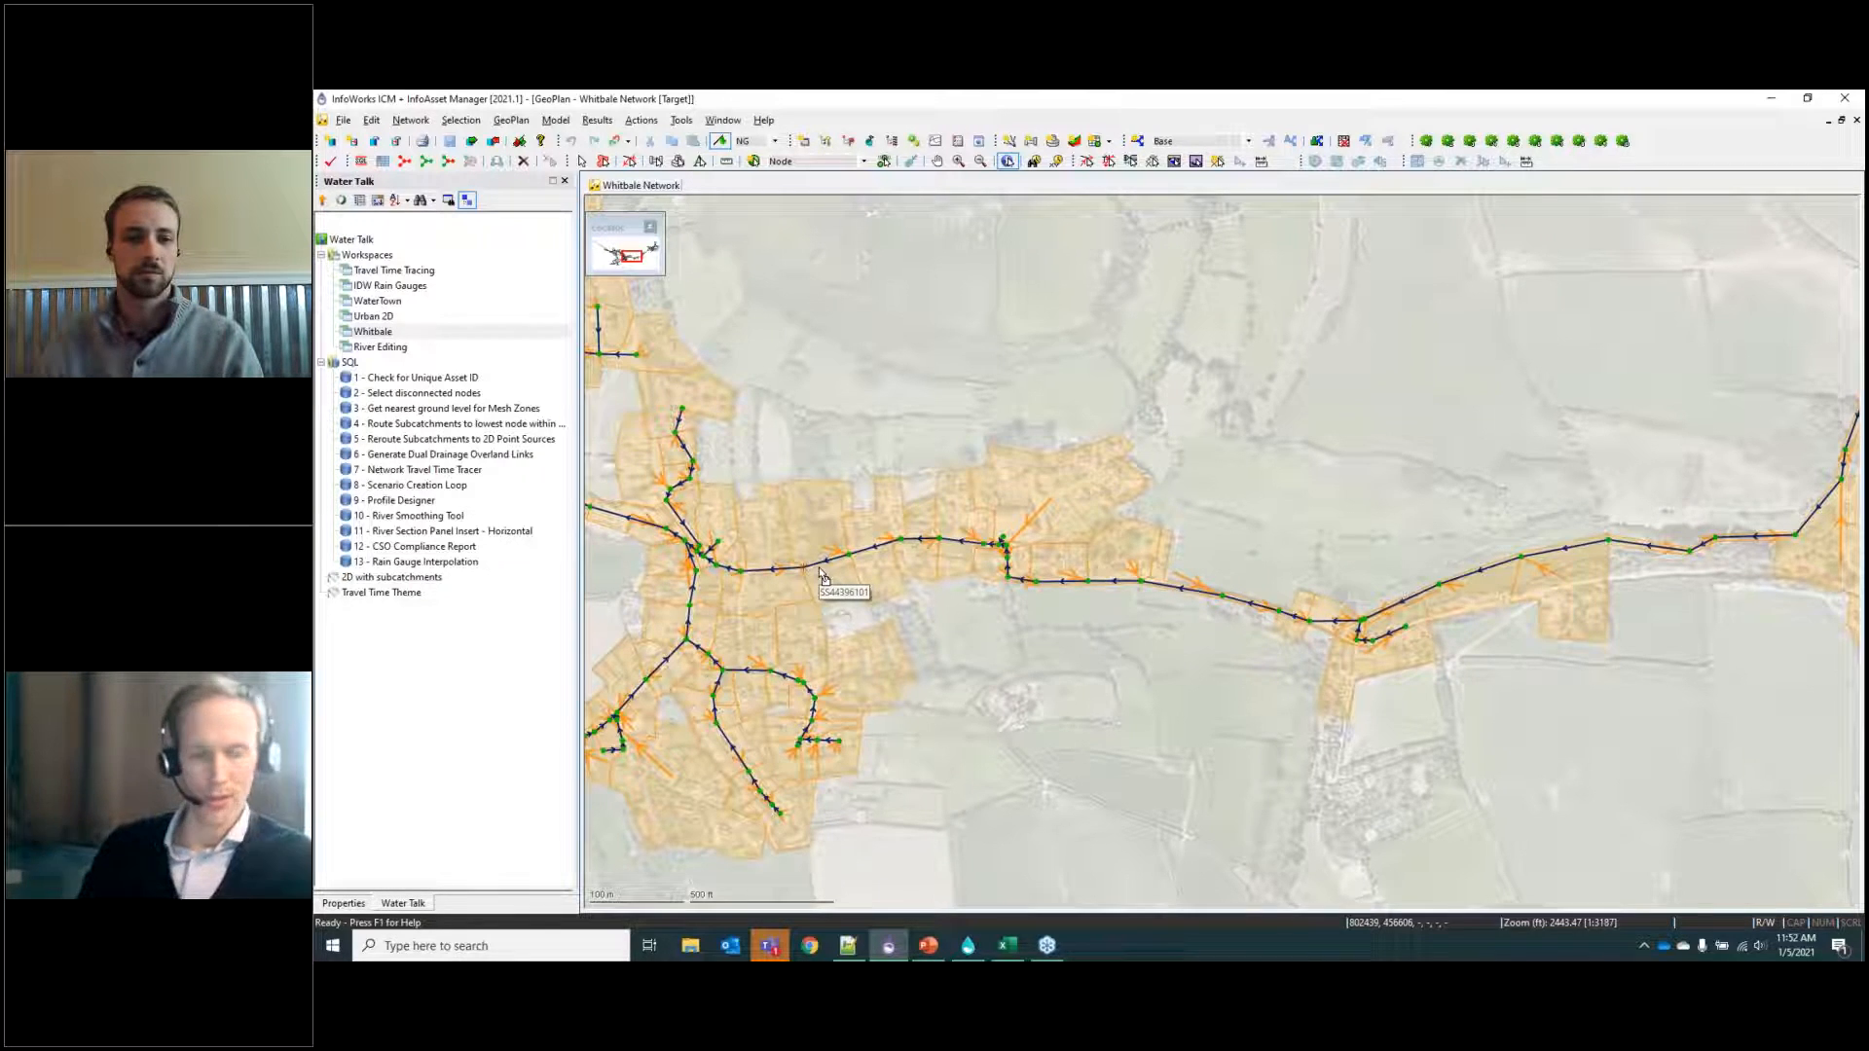
Start a new SQL query on the Whitbale Network and set its object type to All Nodes.
{"action": "left_click", "coordinate": [359, 162]}
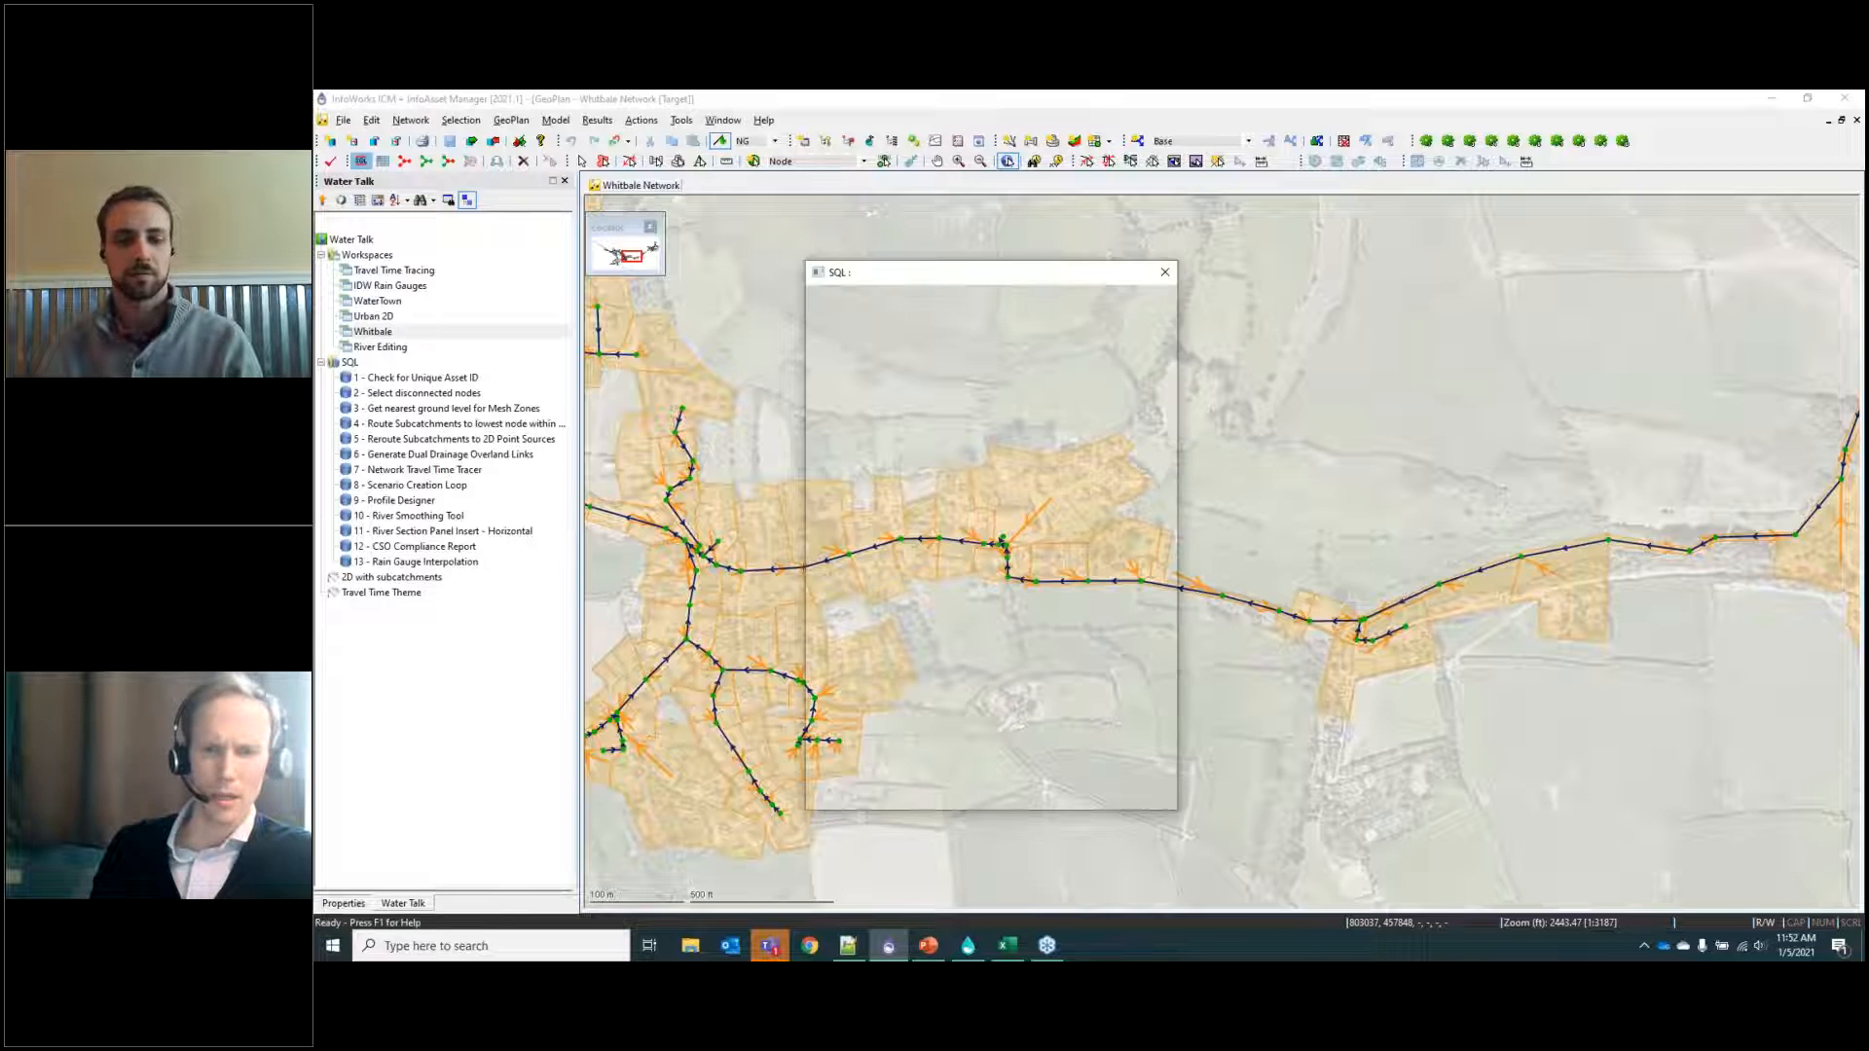
{"action": "left_click_drag", "start_coordinate": [1008, 269], "coordinate": [1397, 271]}
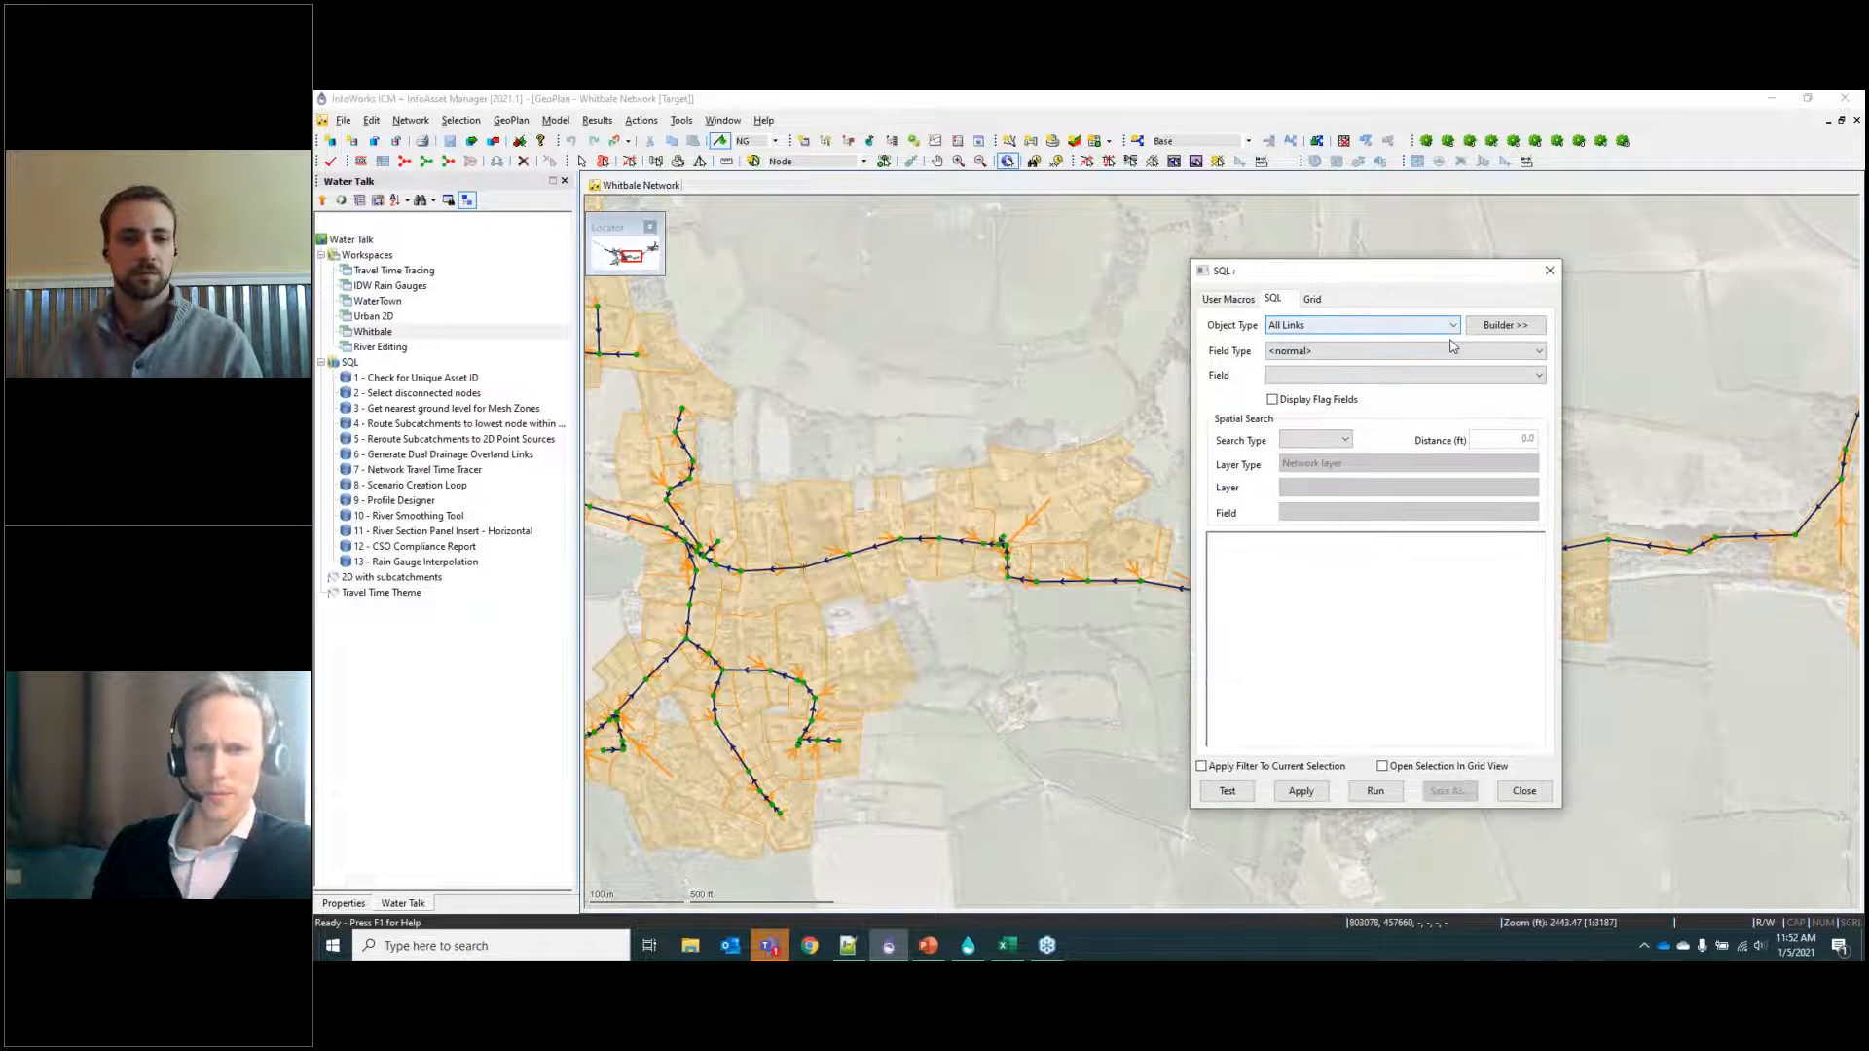
{"action": "left_click", "coordinate": [1008, 945]}
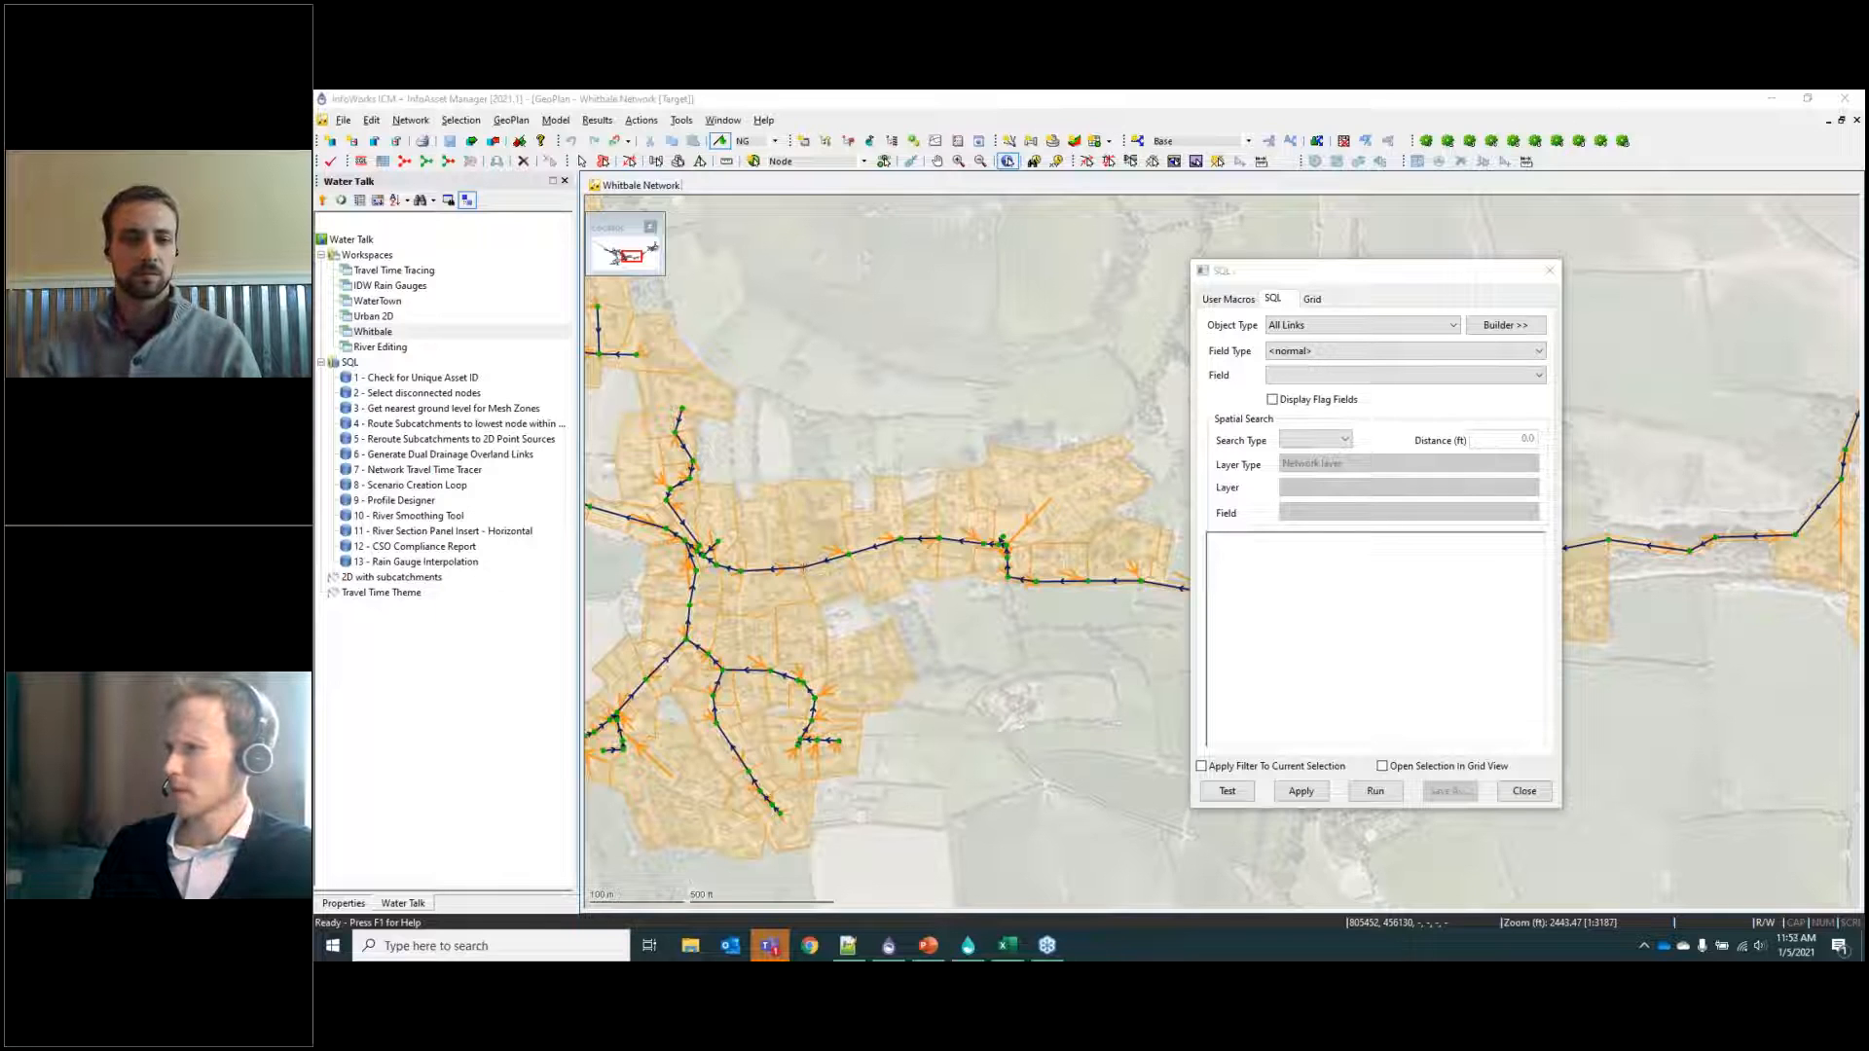
{"action": "left_click", "coordinate": [1344, 596]}
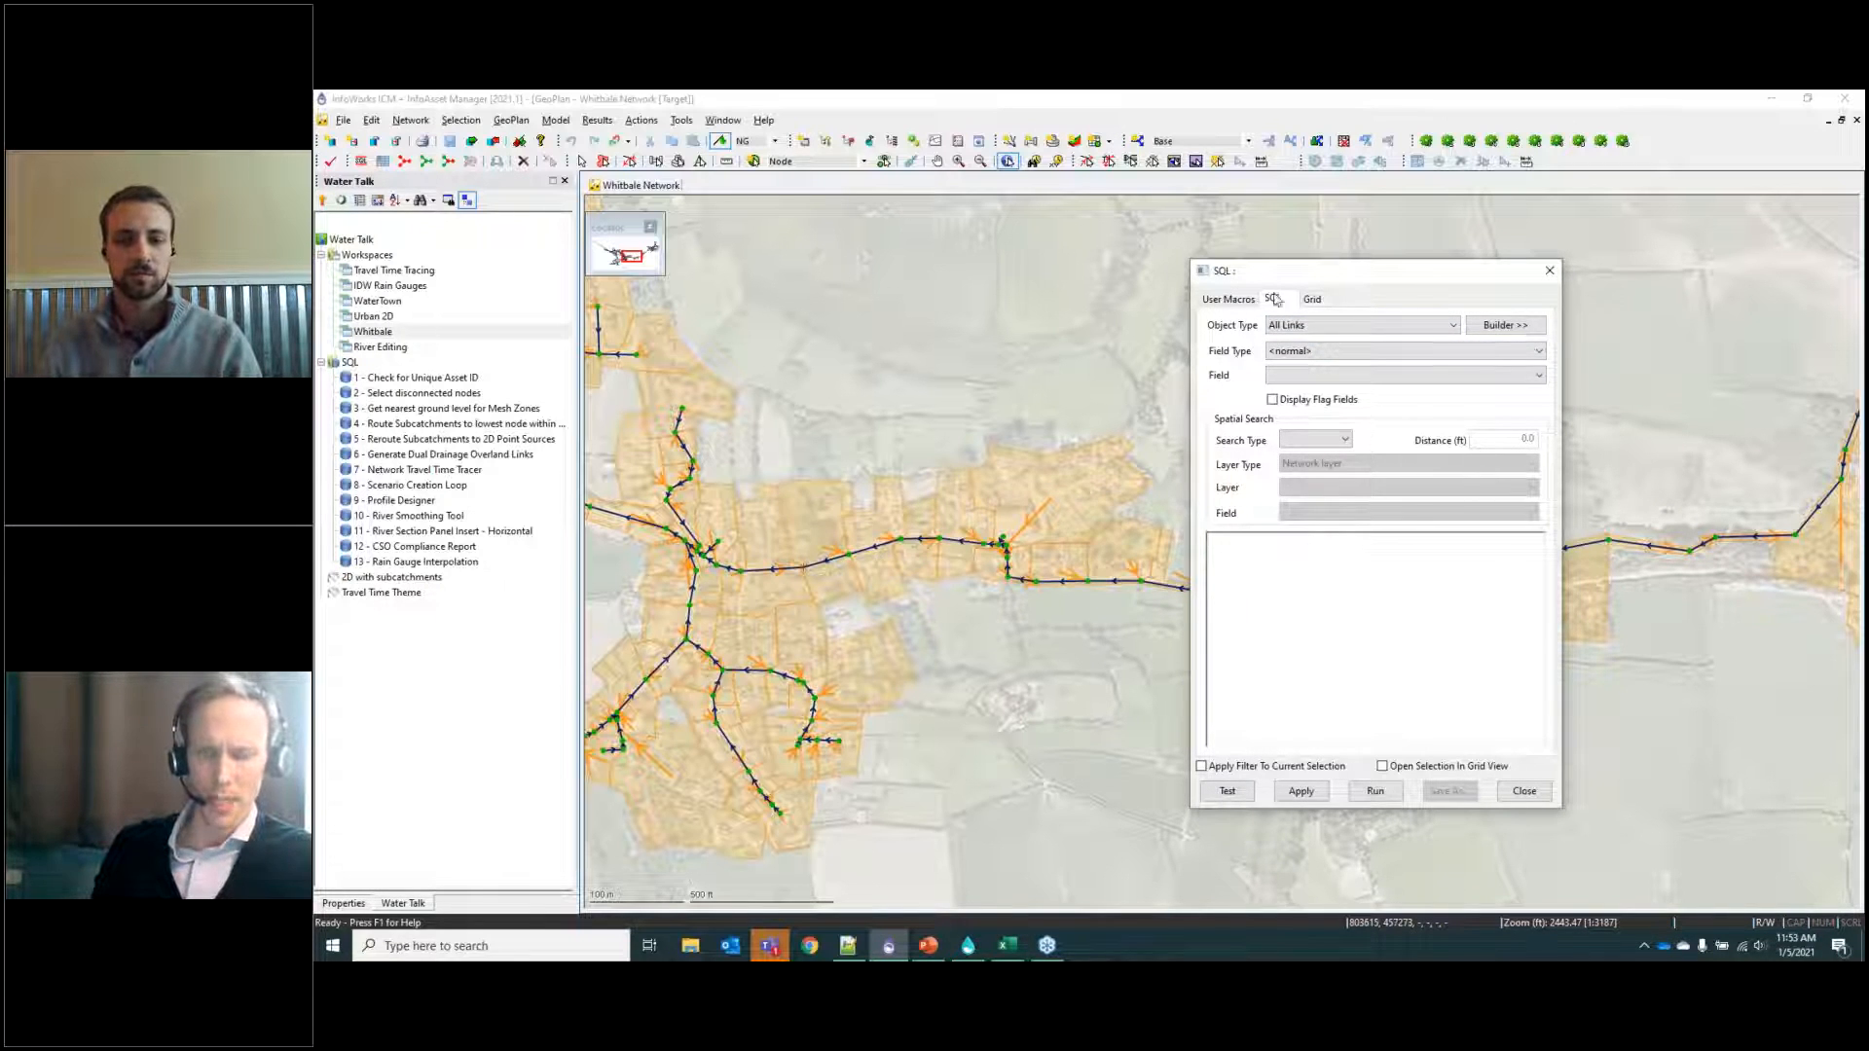
{"action": "left_click_drag", "start_coordinate": [1337, 271], "coordinate": [1400, 258]}
{"action": "left_click", "coordinate": [1399, 313]}
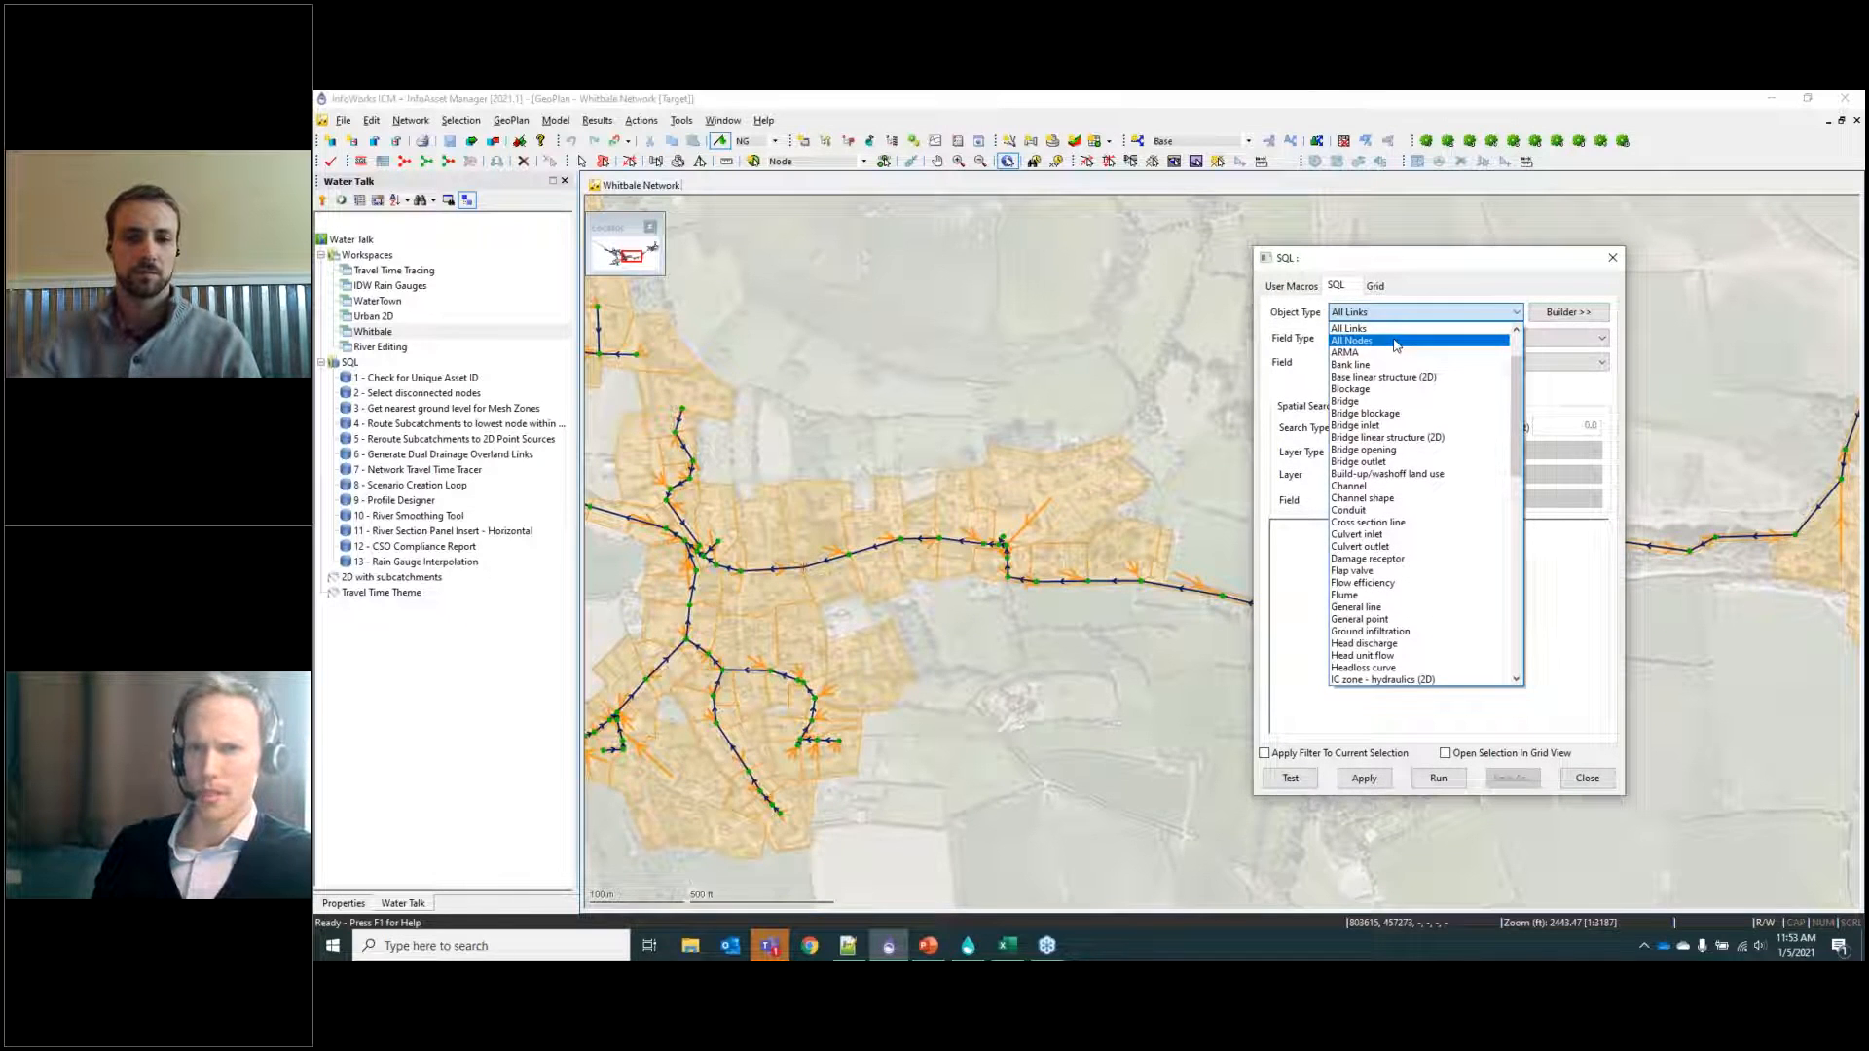
{"action": "left_click", "coordinate": [1399, 341]}
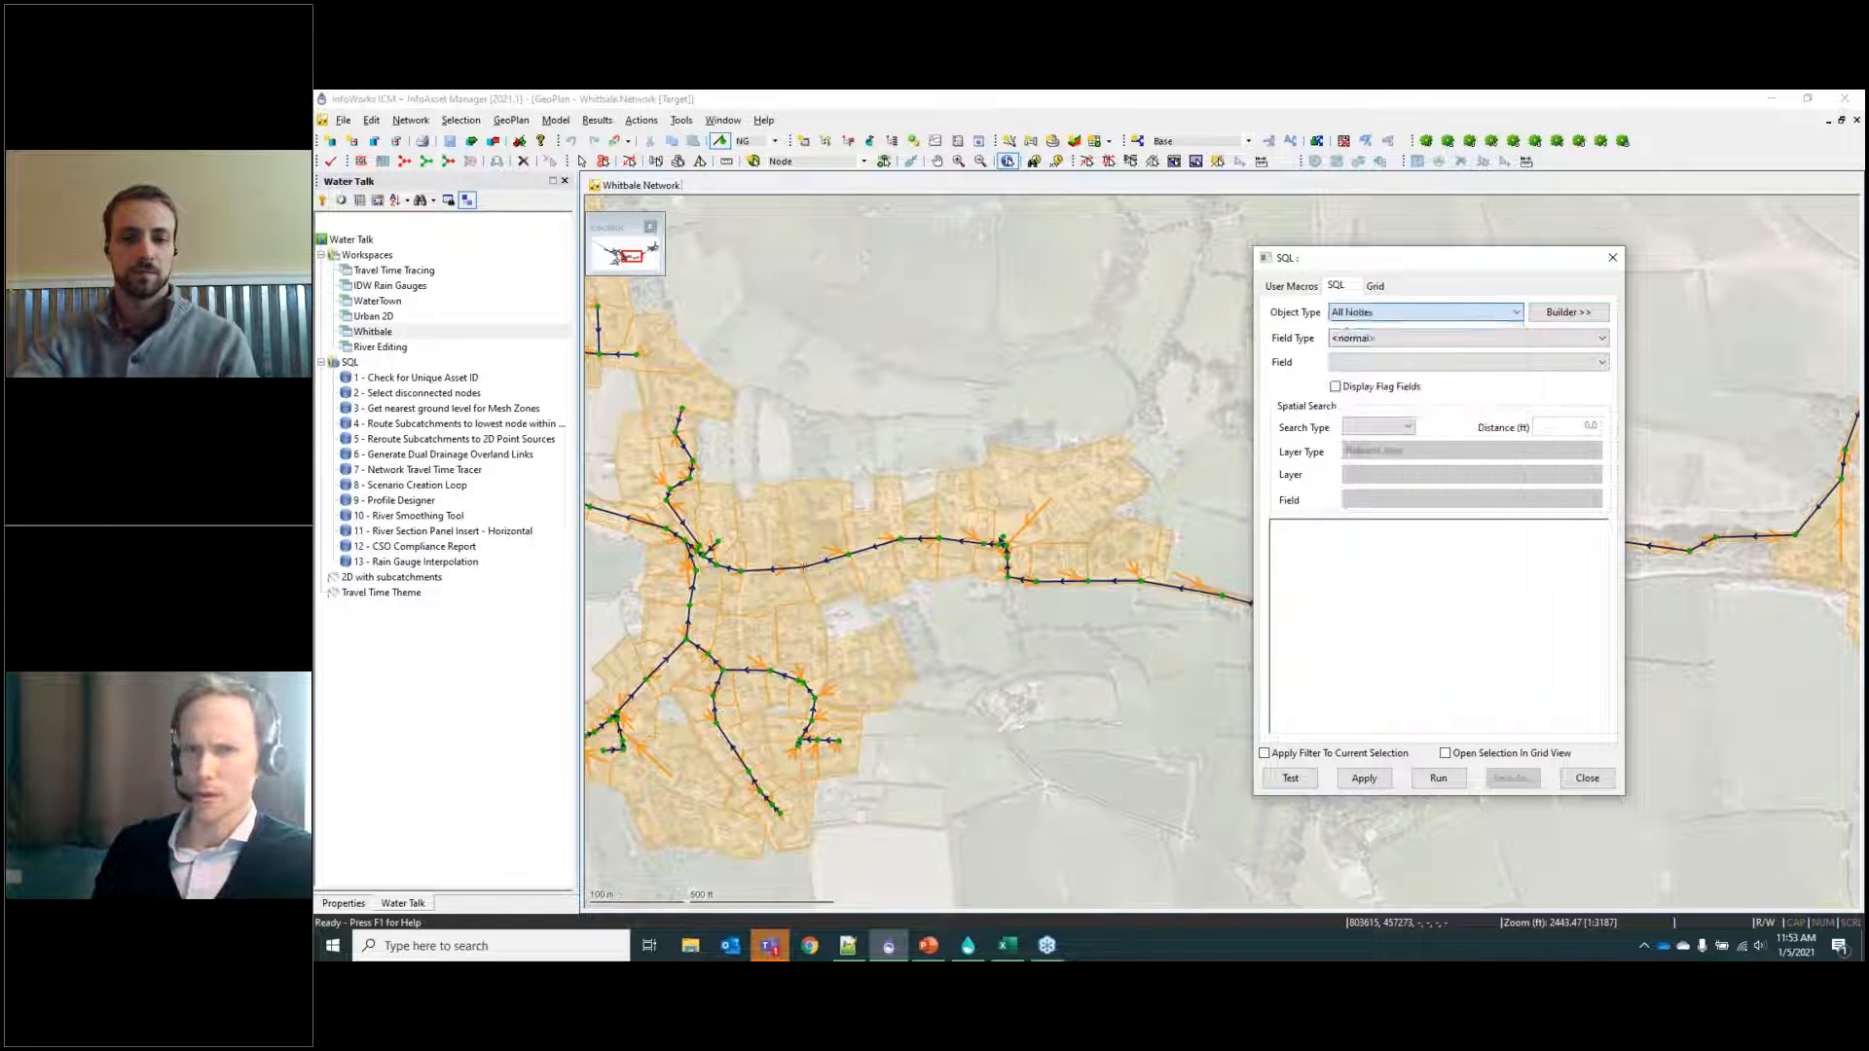
Set the query's spatial search to type Distance, layer type Network layer, and layer Subcatchment.
{"action": "left_click", "coordinate": [1377, 427]}
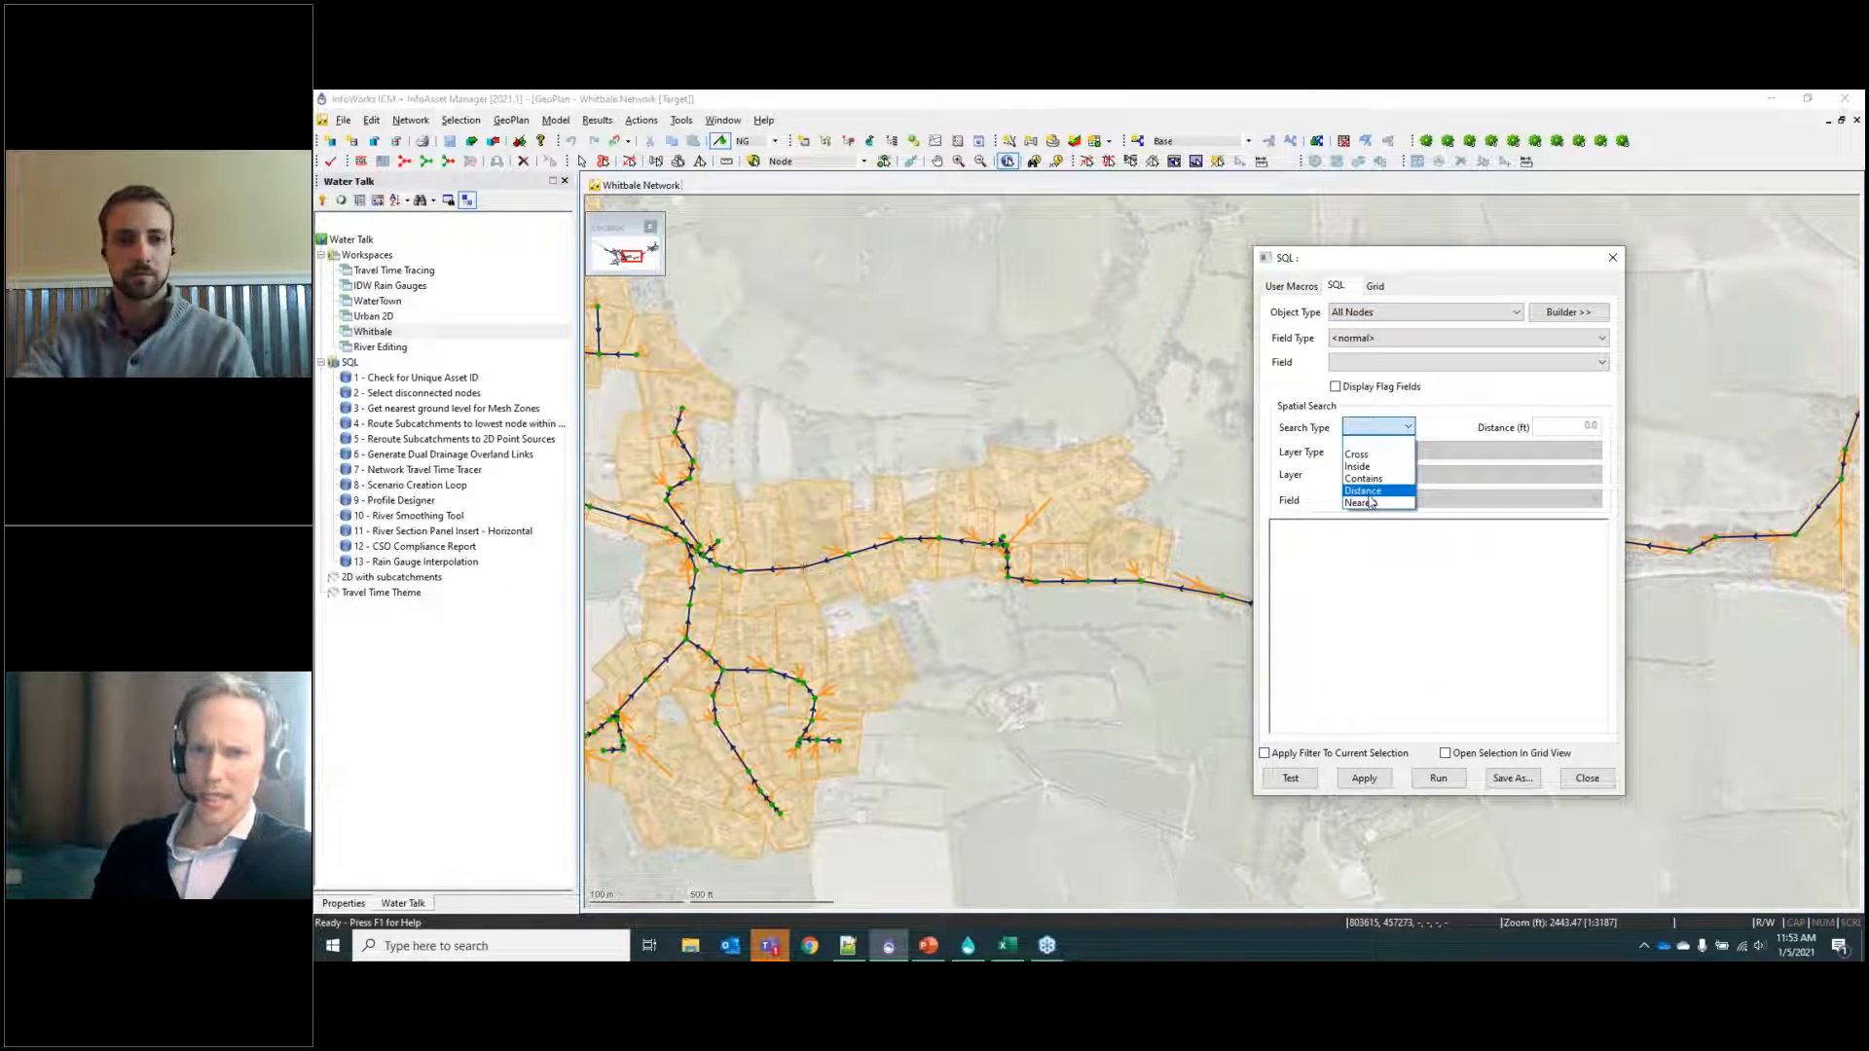
{"action": "left_click", "coordinate": [1367, 490]}
{"action": "left_click", "coordinate": [1382, 450]}
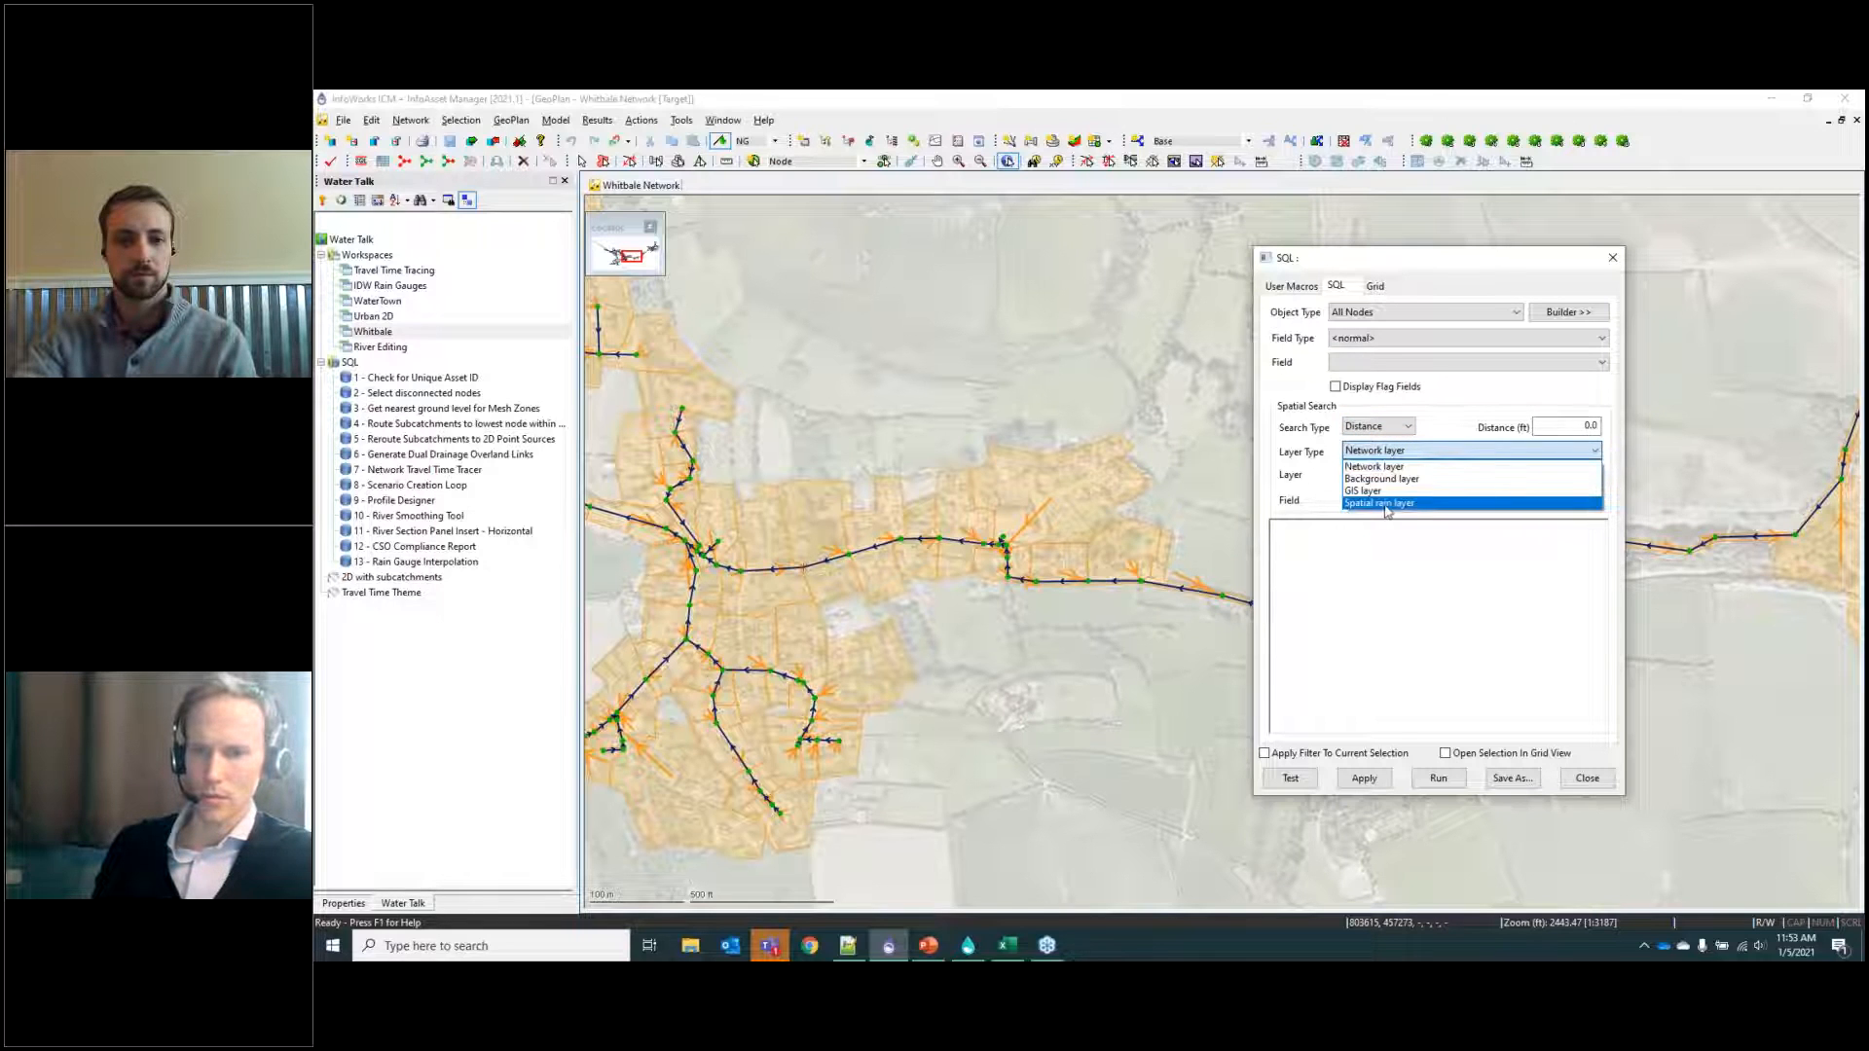
{"action": "left_click", "coordinate": [1374, 467]}
{"action": "left_click", "coordinate": [1392, 475]}
{"action": "scroll", "coordinate": [1412, 769], "scroll_direction": "down", "scroll_amount": 8}
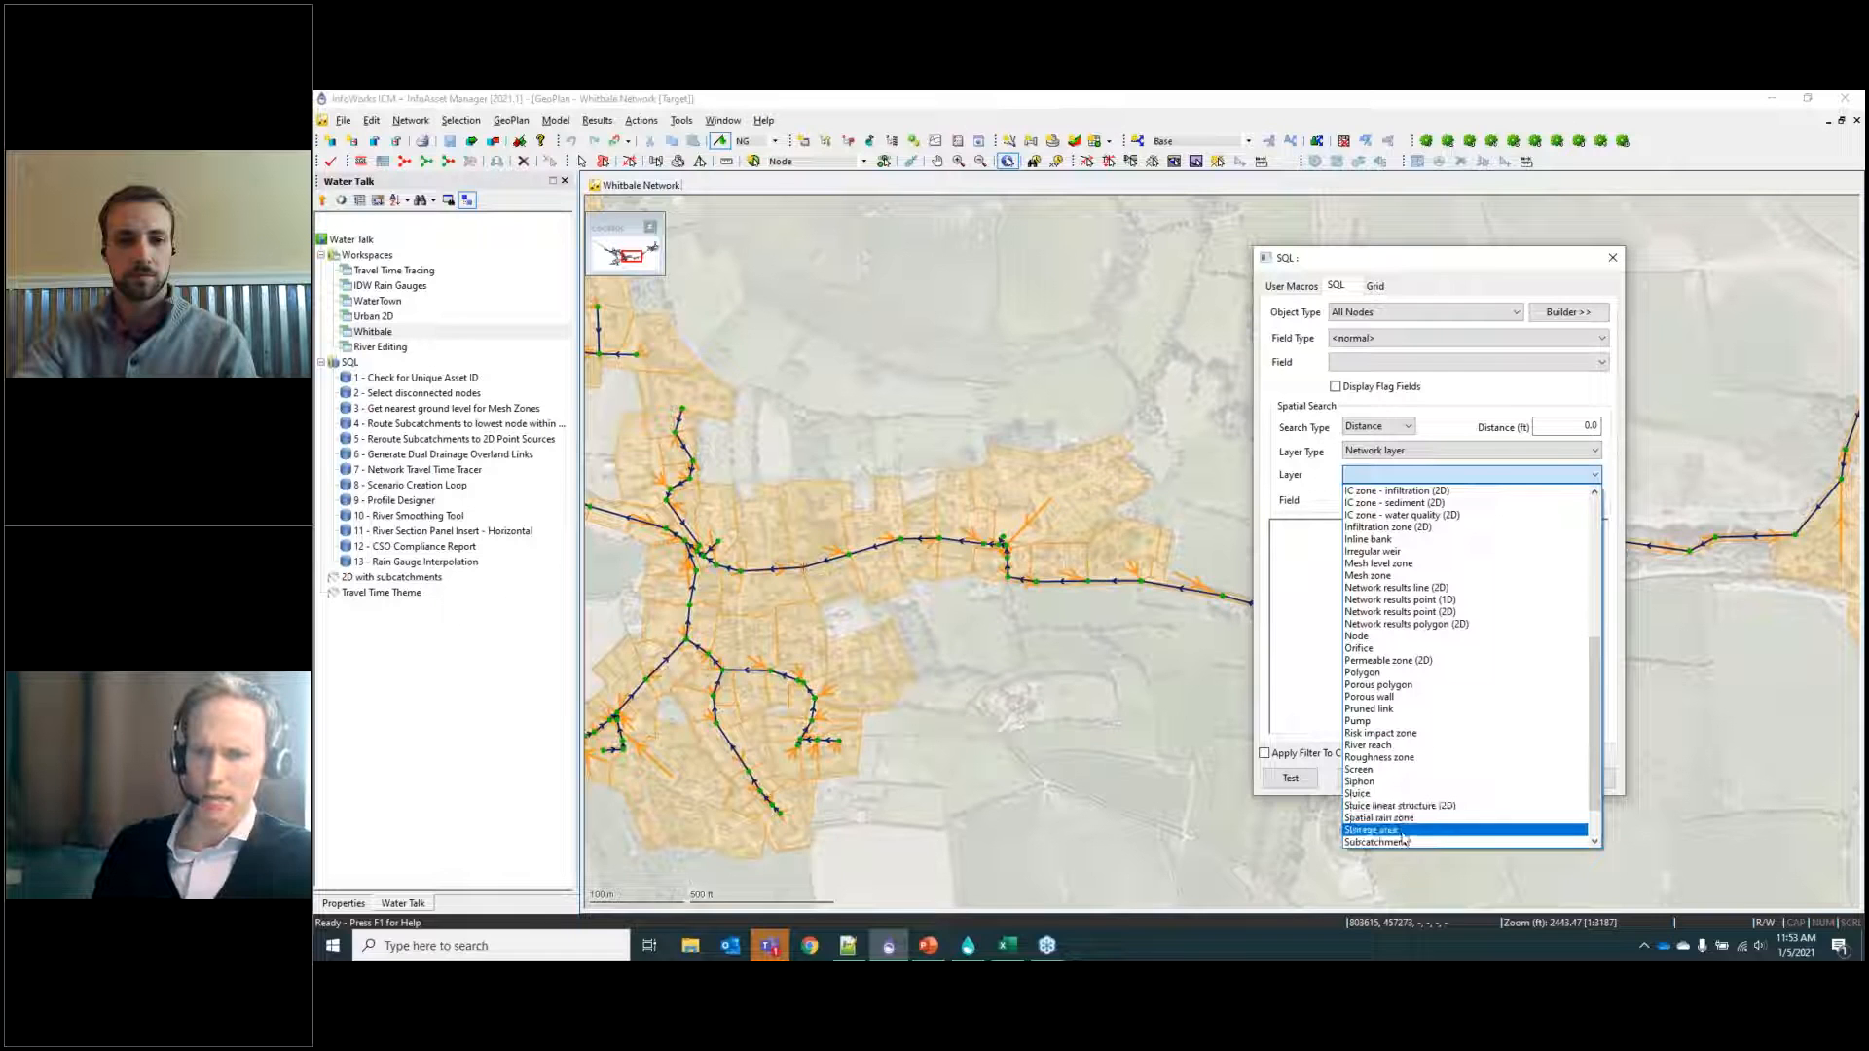
{"action": "left_click", "coordinate": [1406, 843]}
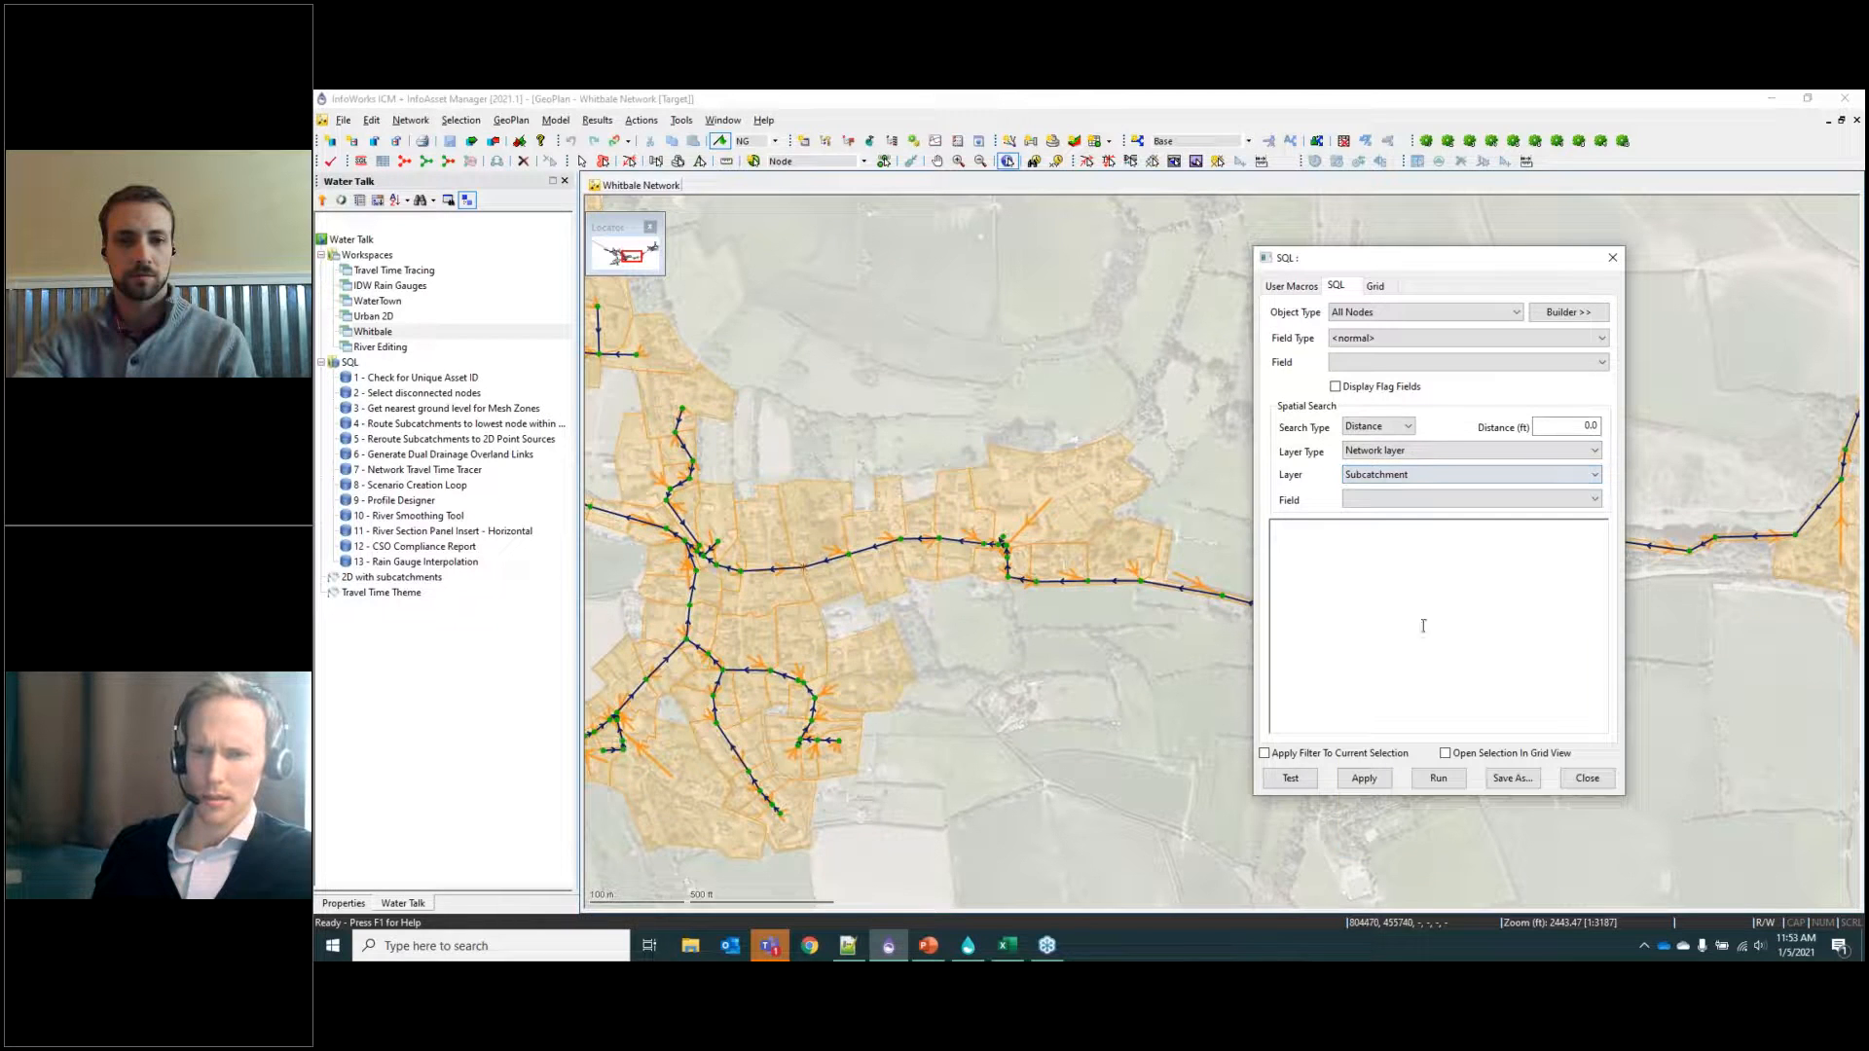
Insert the spatial.subcatchment_id field into the expression and put SELECT WHERE in front of it.
{"action": "left_click", "coordinate": [1399, 500]}
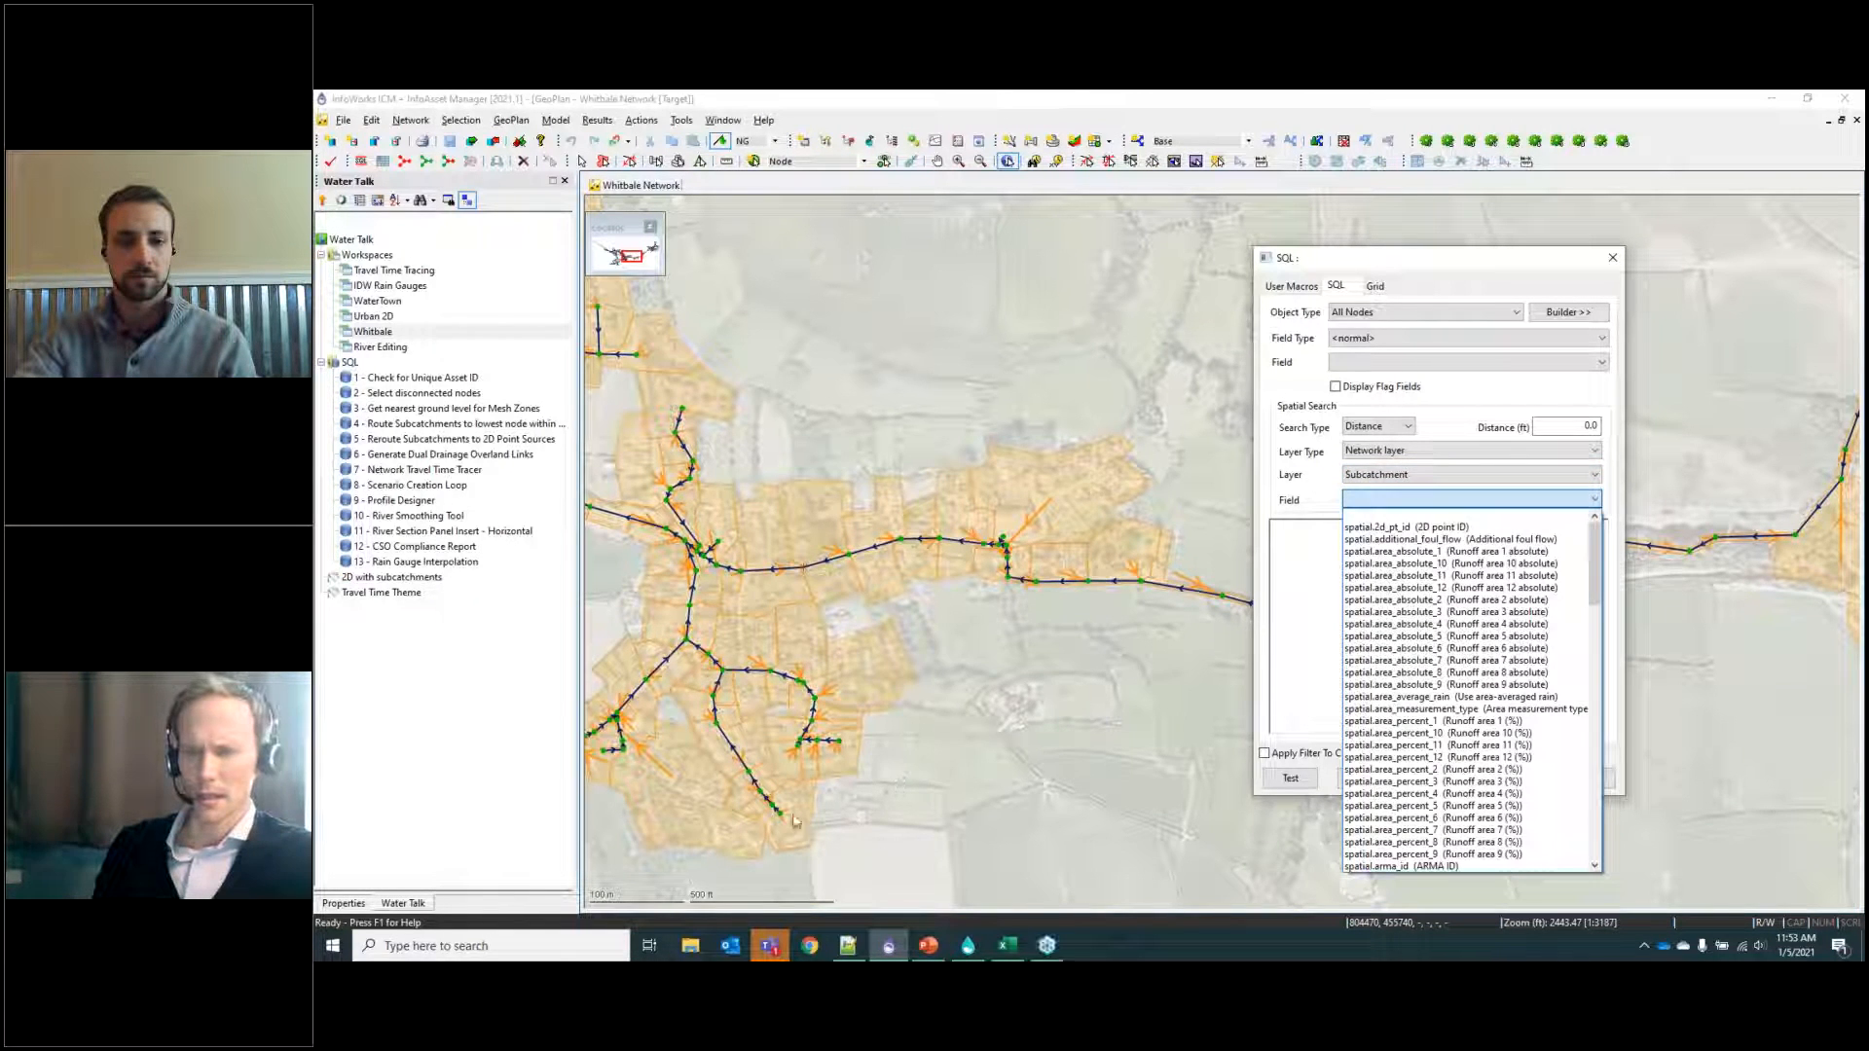
{"action": "scroll", "coordinate": [1438, 526], "scroll_direction": "down", "scroll_amount": 1}
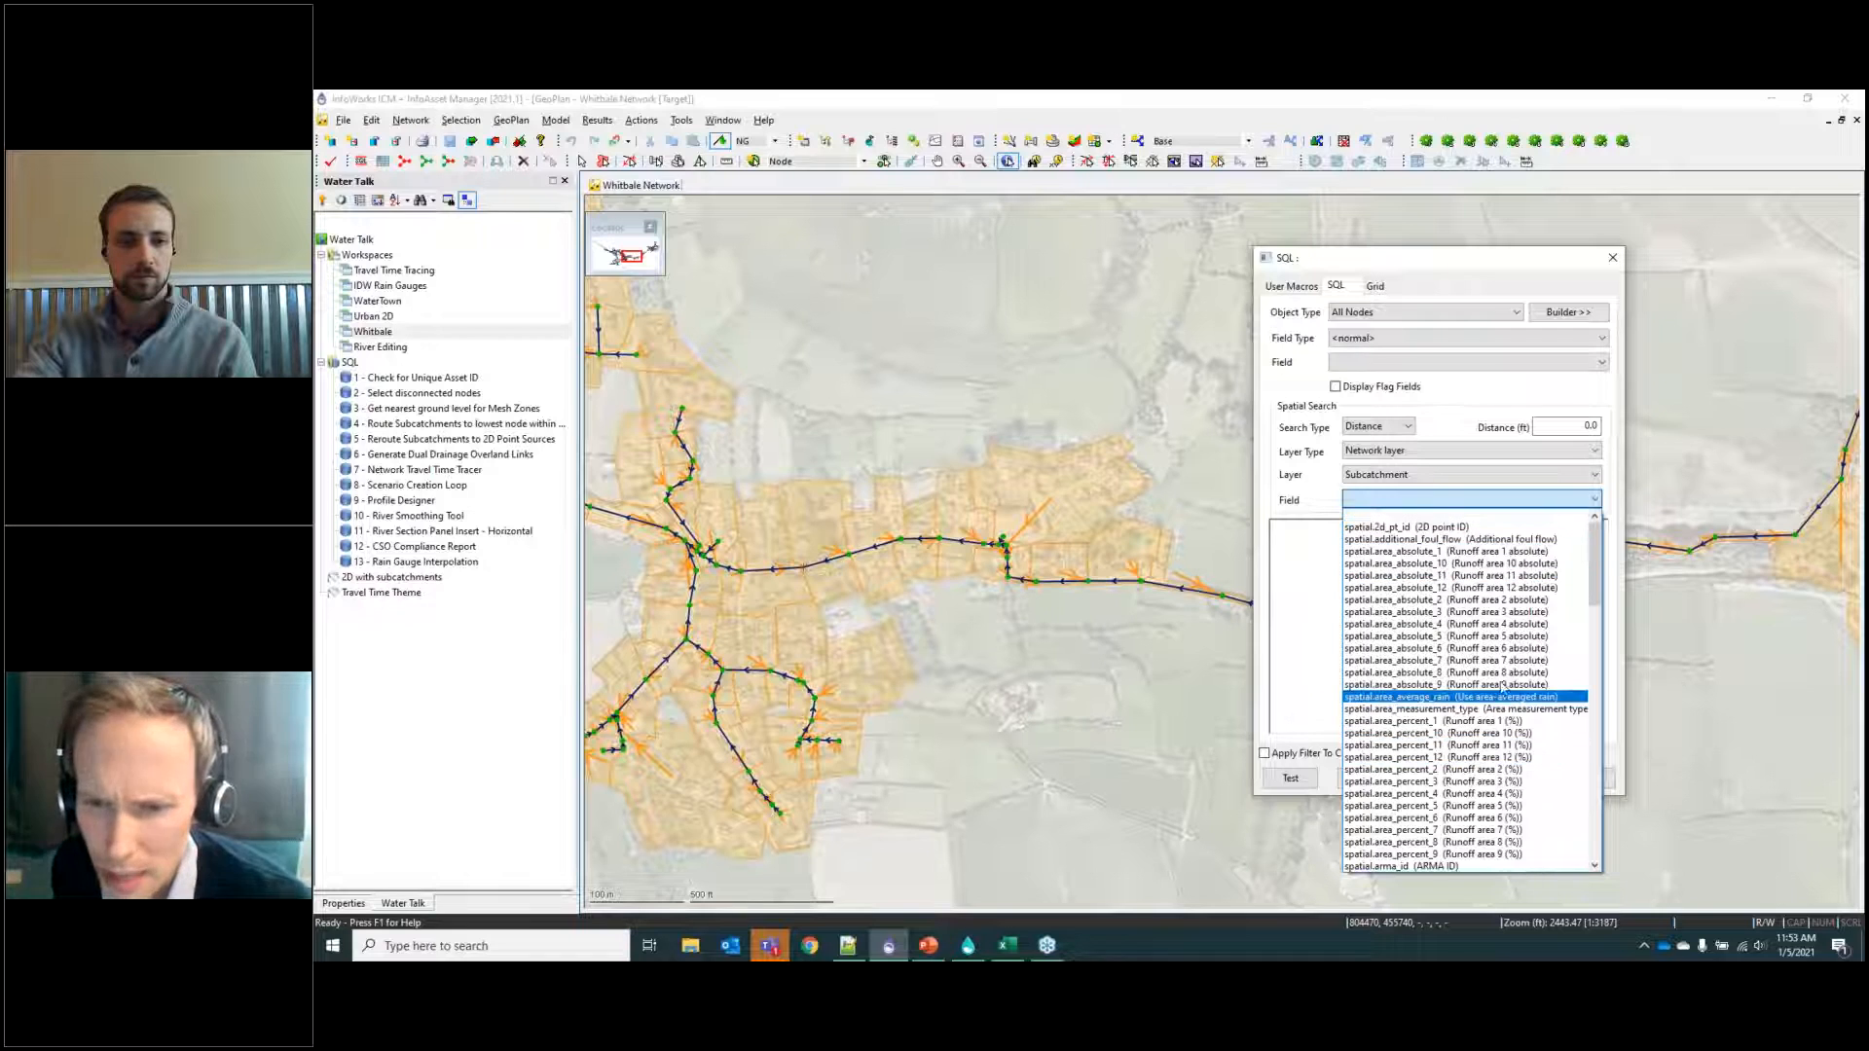
{"action": "scroll", "coordinate": [1476, 744], "scroll_direction": "down", "scroll_amount": 10}
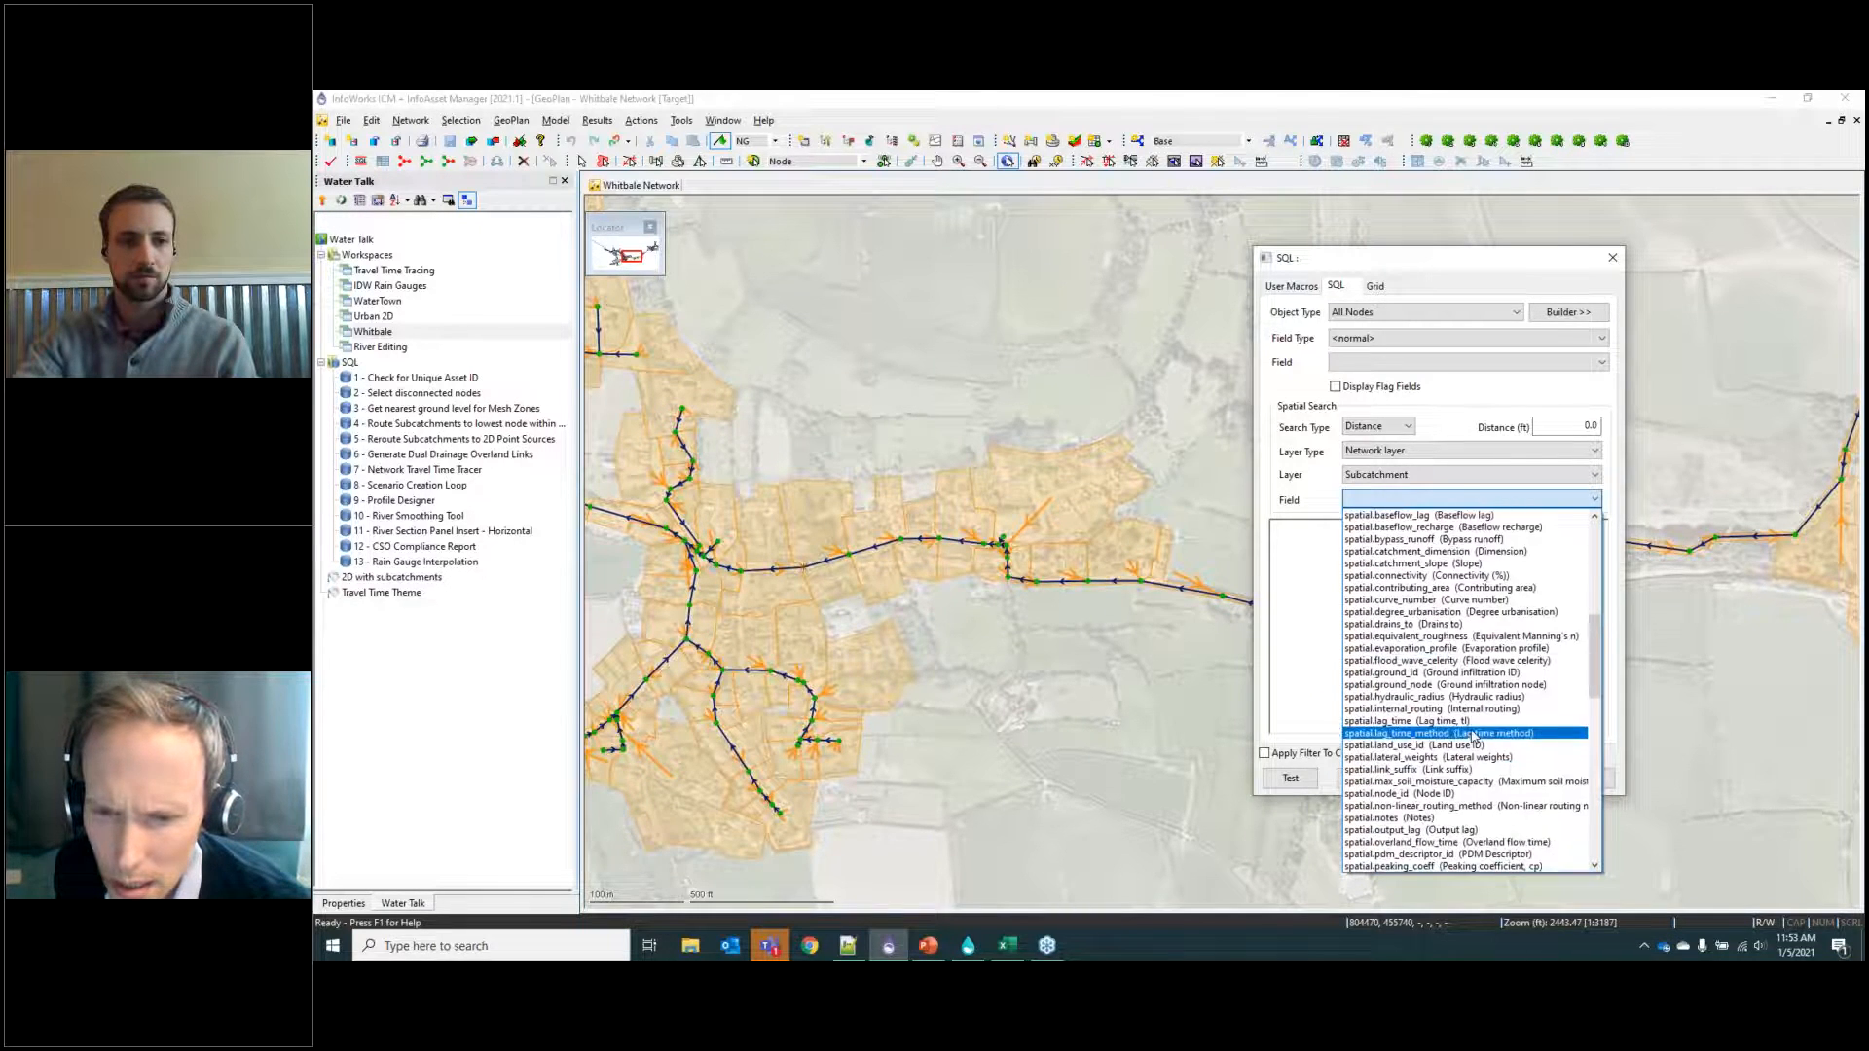
{"action": "scroll", "coordinate": [1469, 765], "scroll_direction": "down", "scroll_amount": 4}
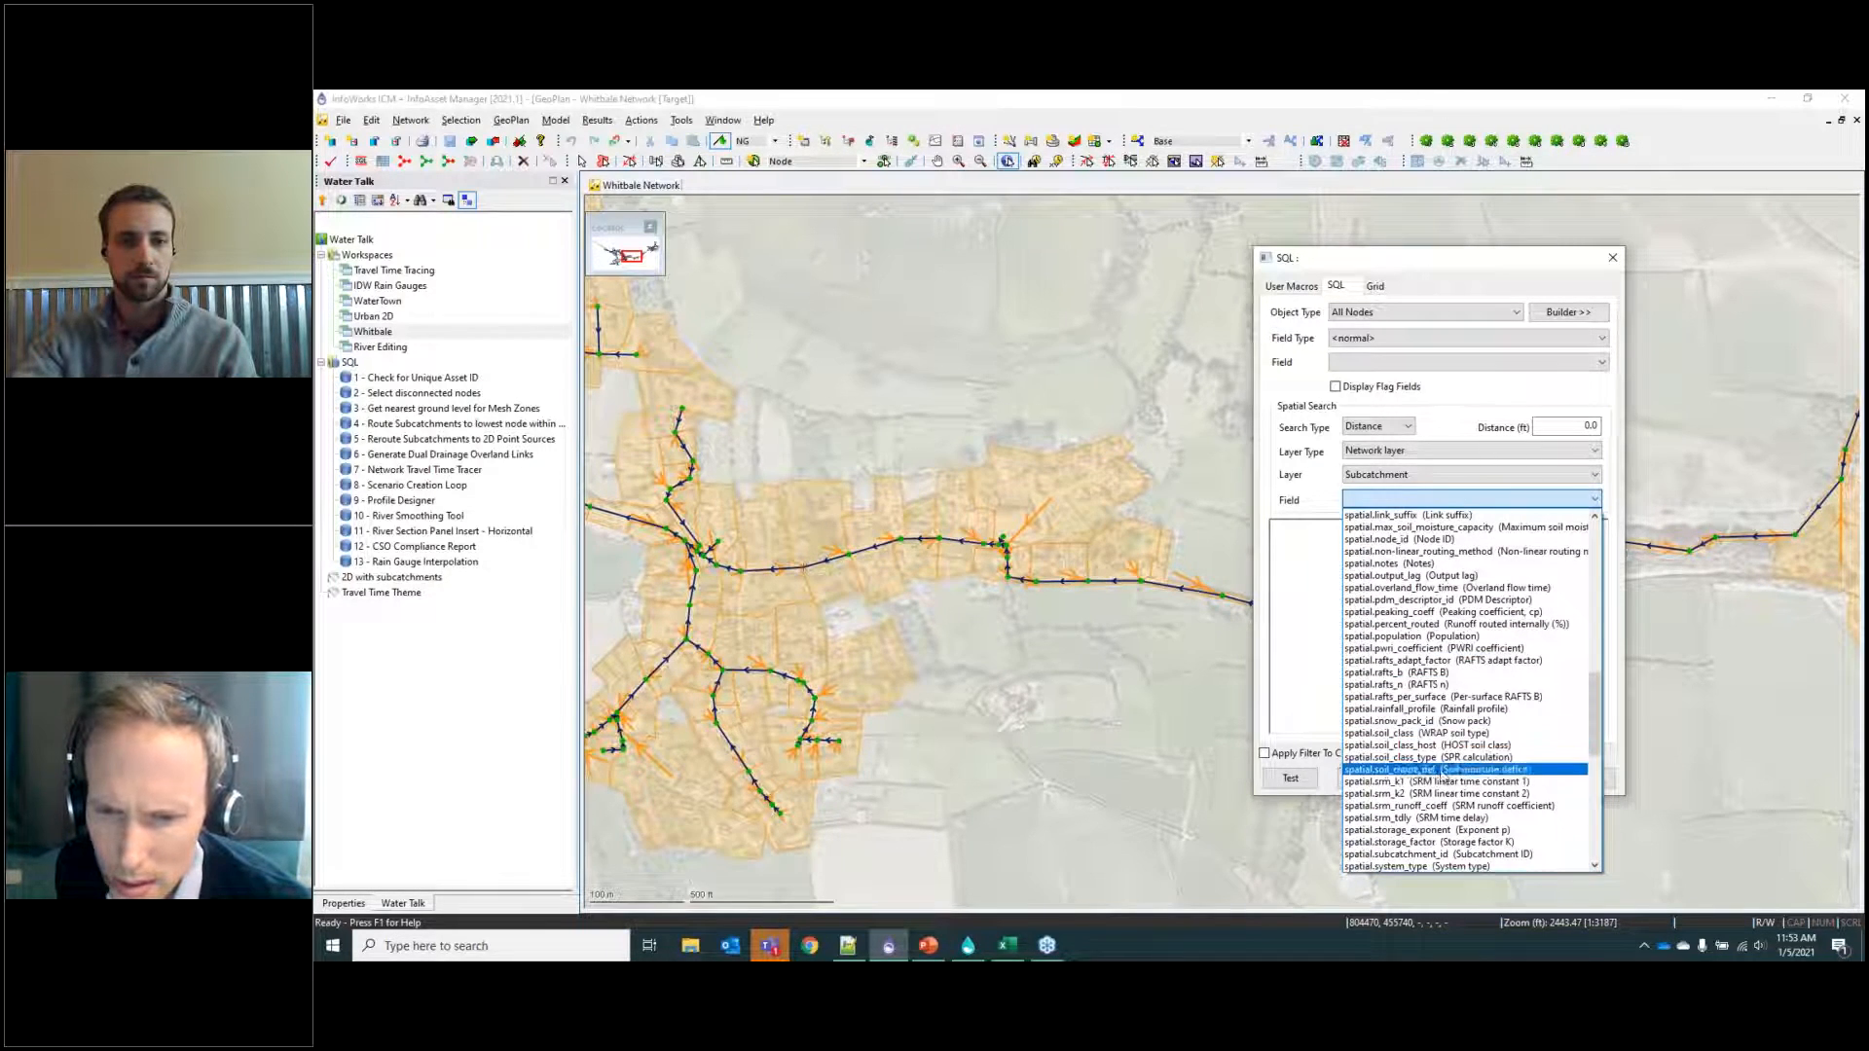
{"action": "left_click", "coordinate": [1444, 854]}
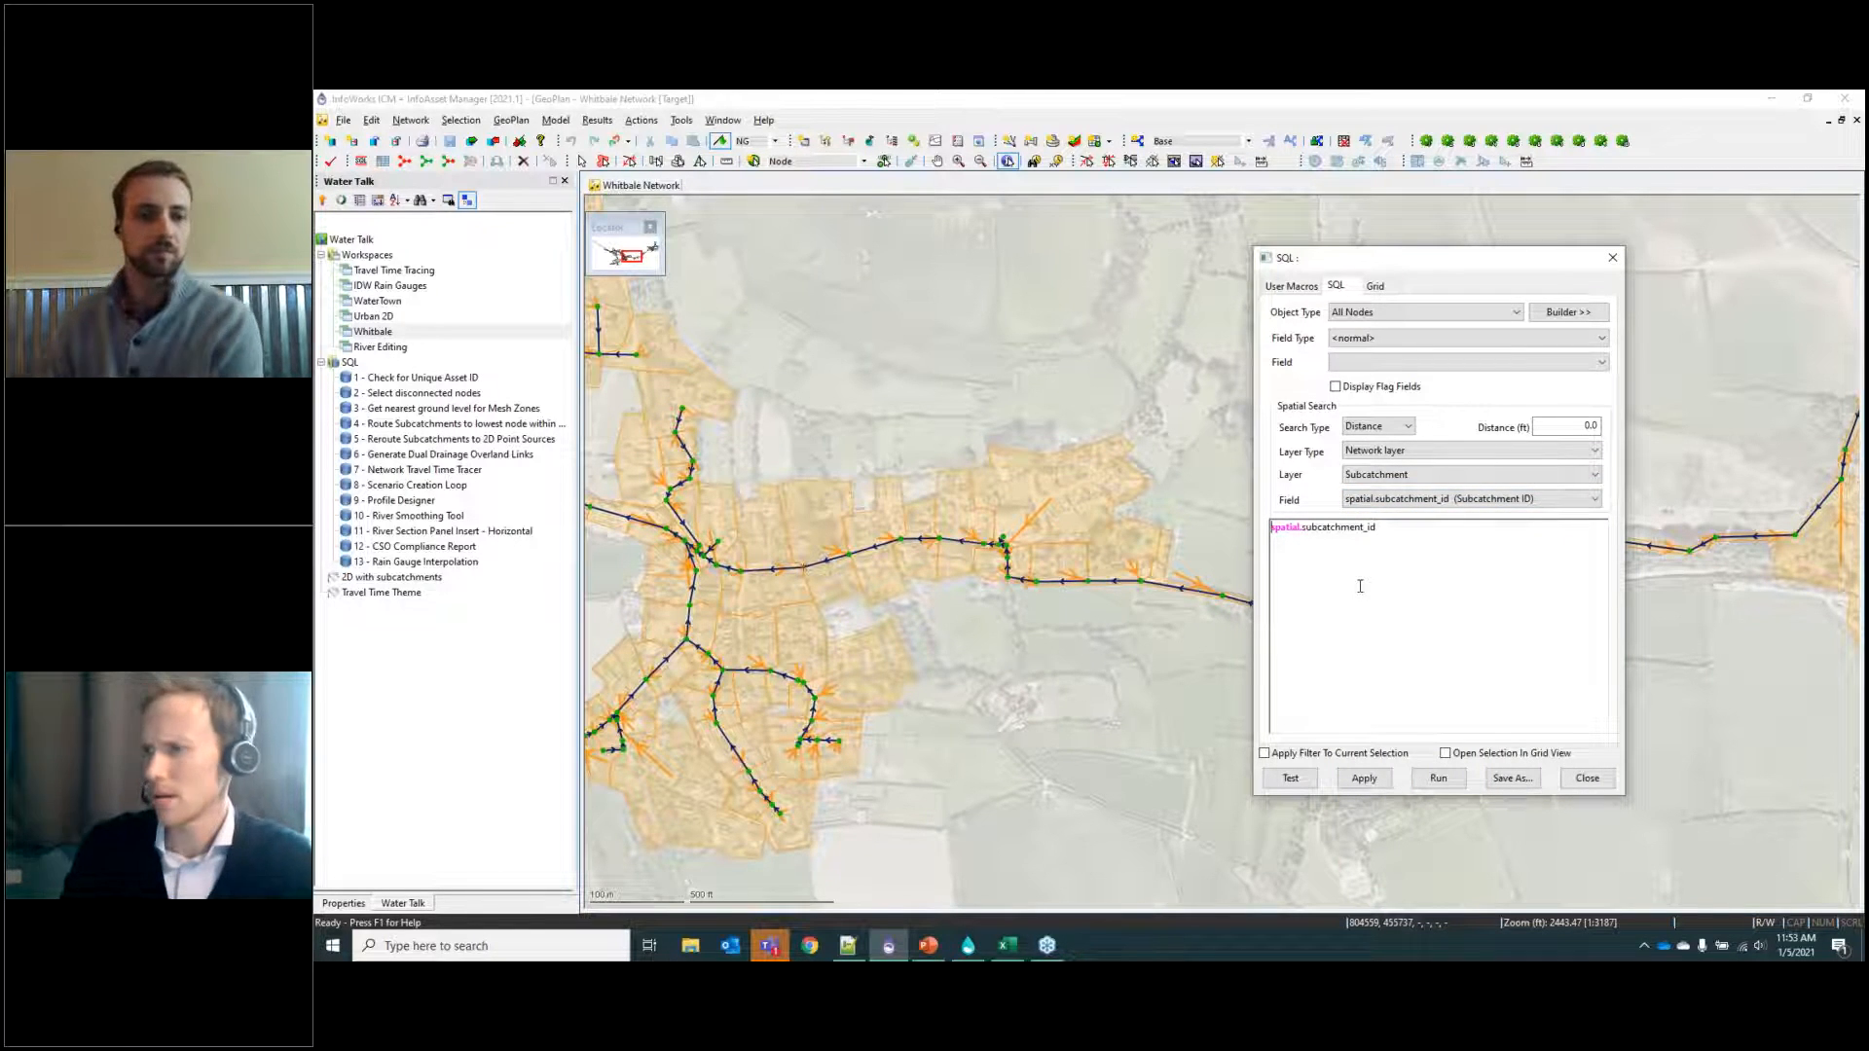
{"action": "type", "text": "SELECT WHERE"}
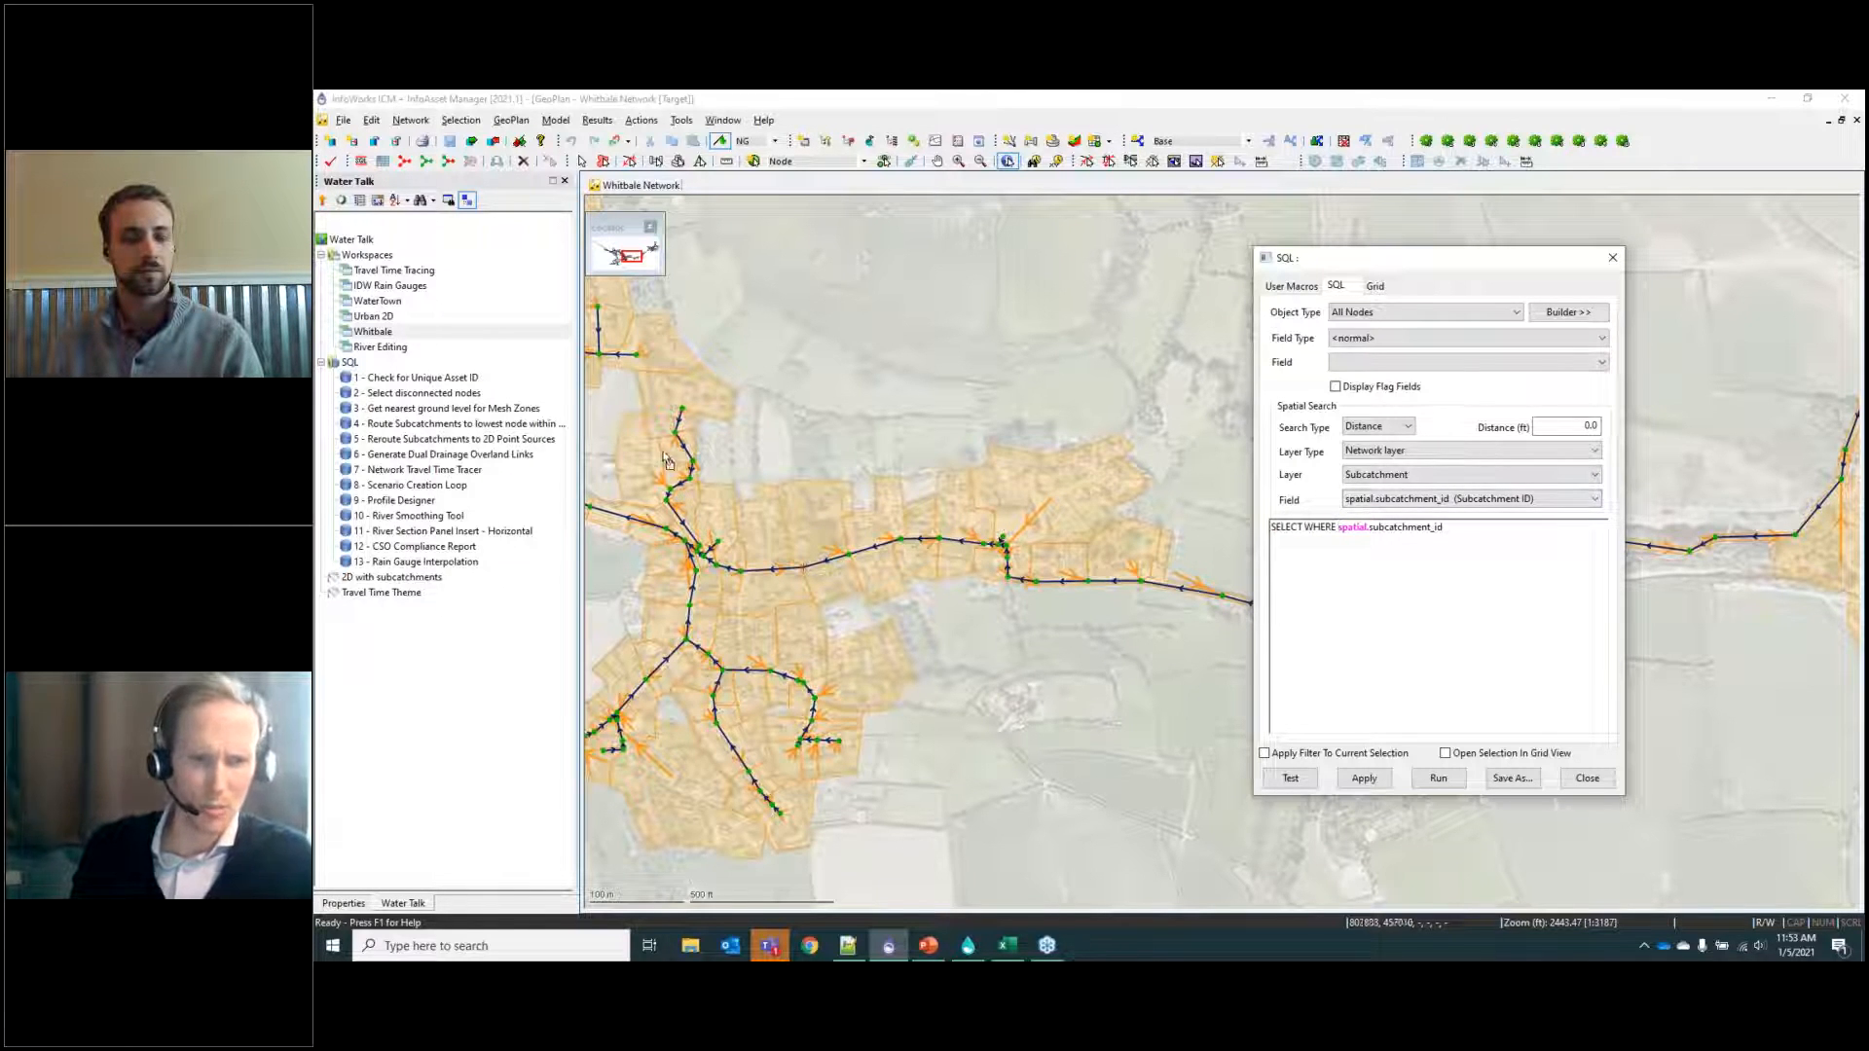
Append the subcatchment ID 'SS44396101' to the expression, set the search distance to 100 ft, and try to apply the query.
{"action": "left_click", "coordinate": [803, 505]}
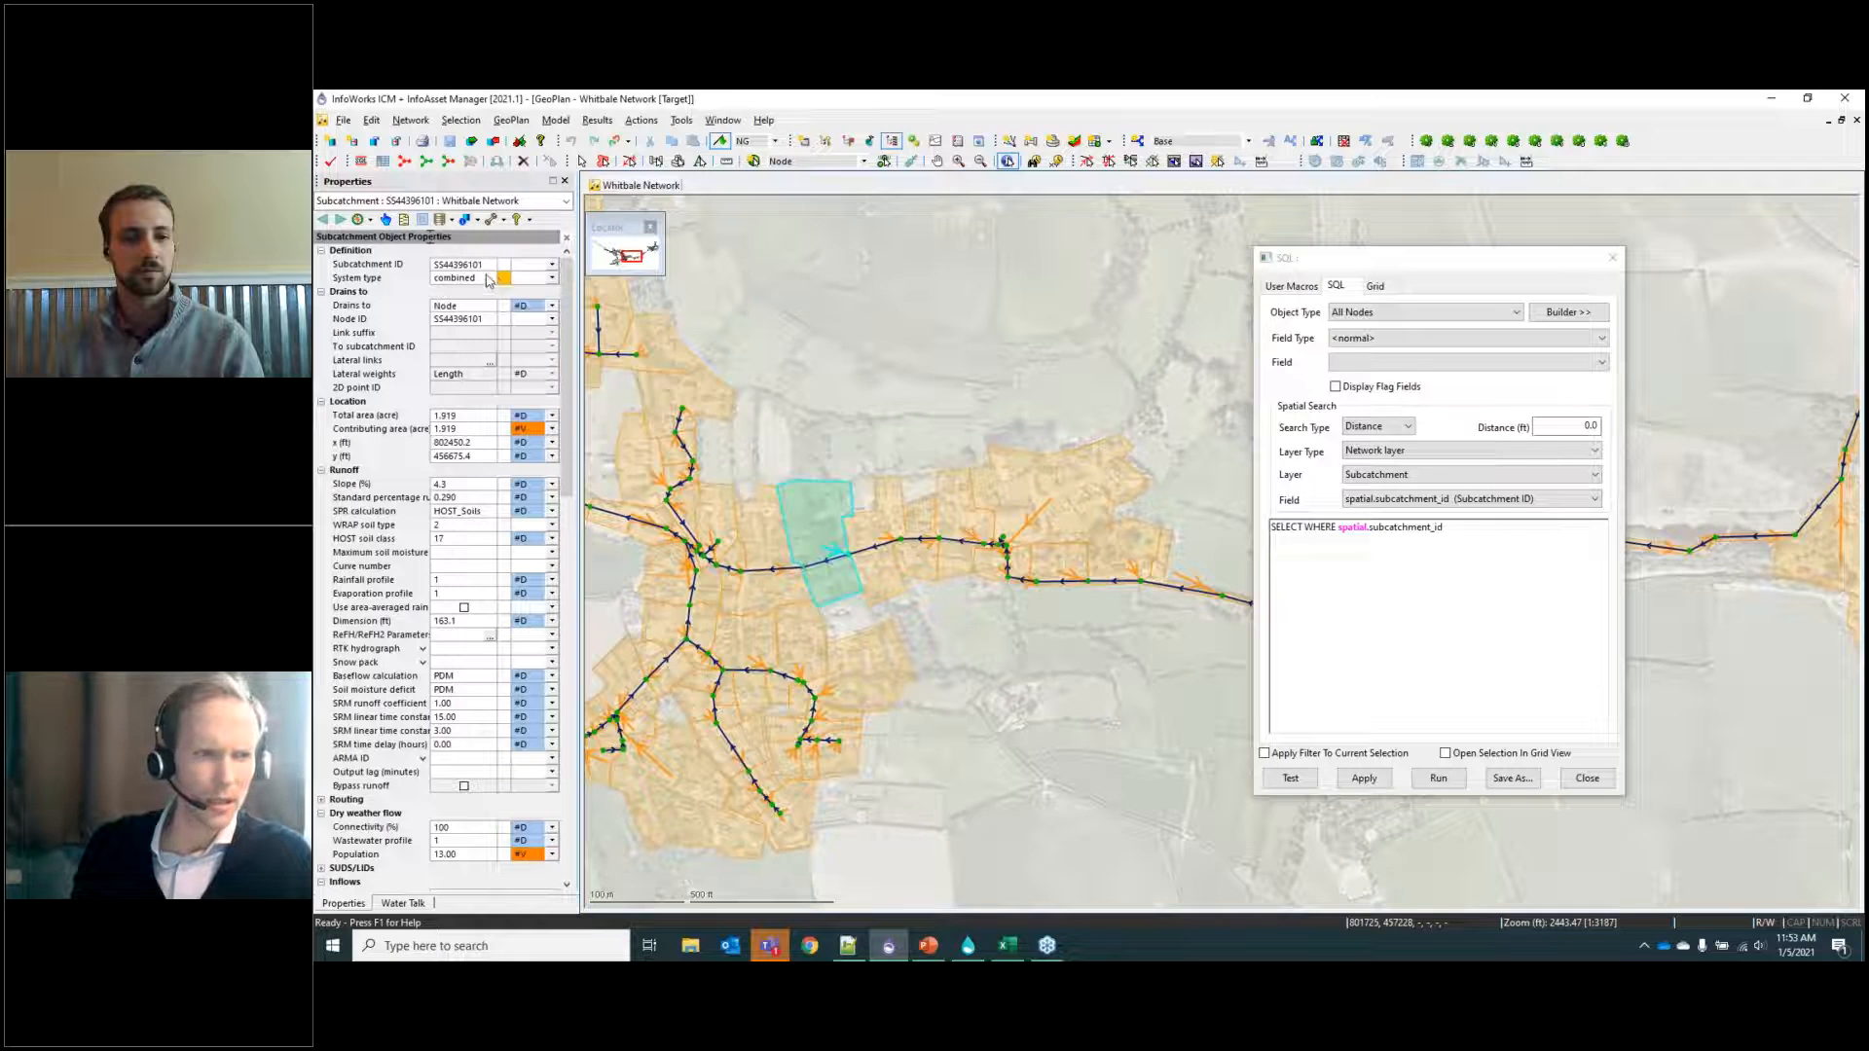
{"action": "left_click", "coordinate": [1579, 594]}
{"action": "left_click", "coordinate": [1519, 553]}
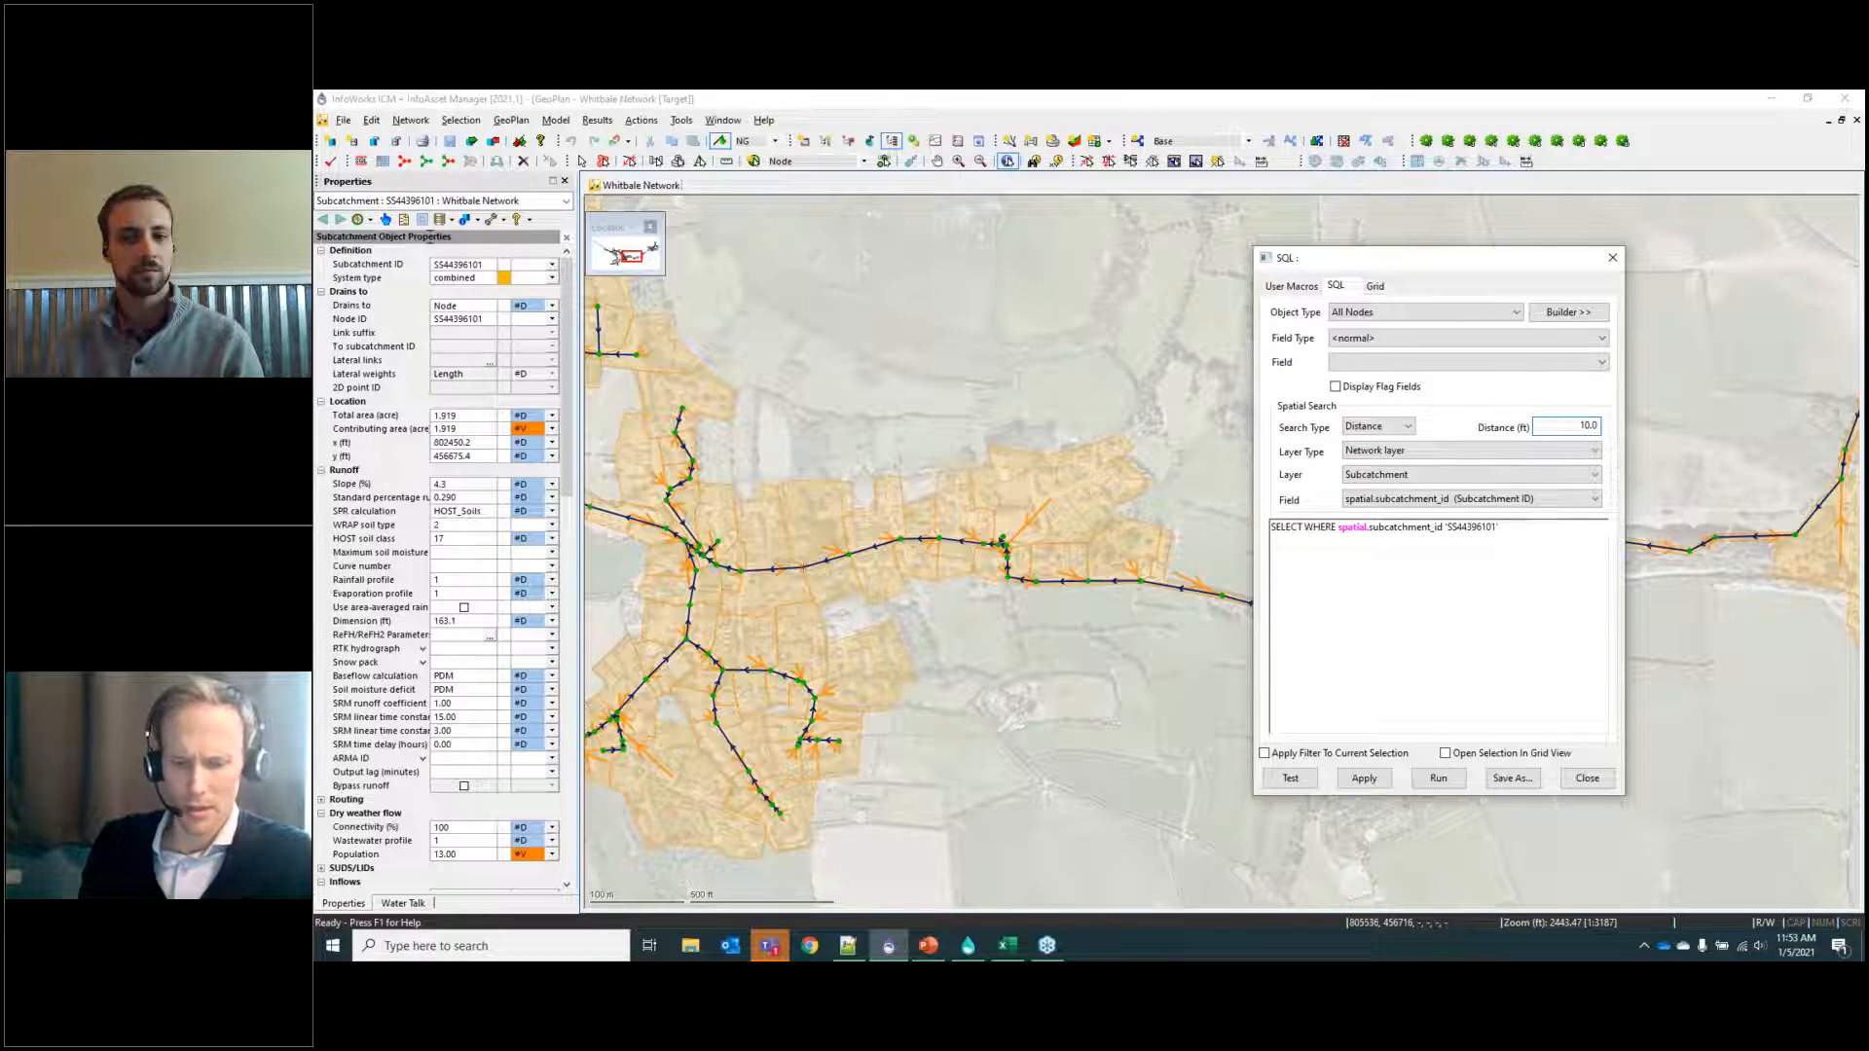
{"action": "left_click", "coordinate": [1364, 777]}
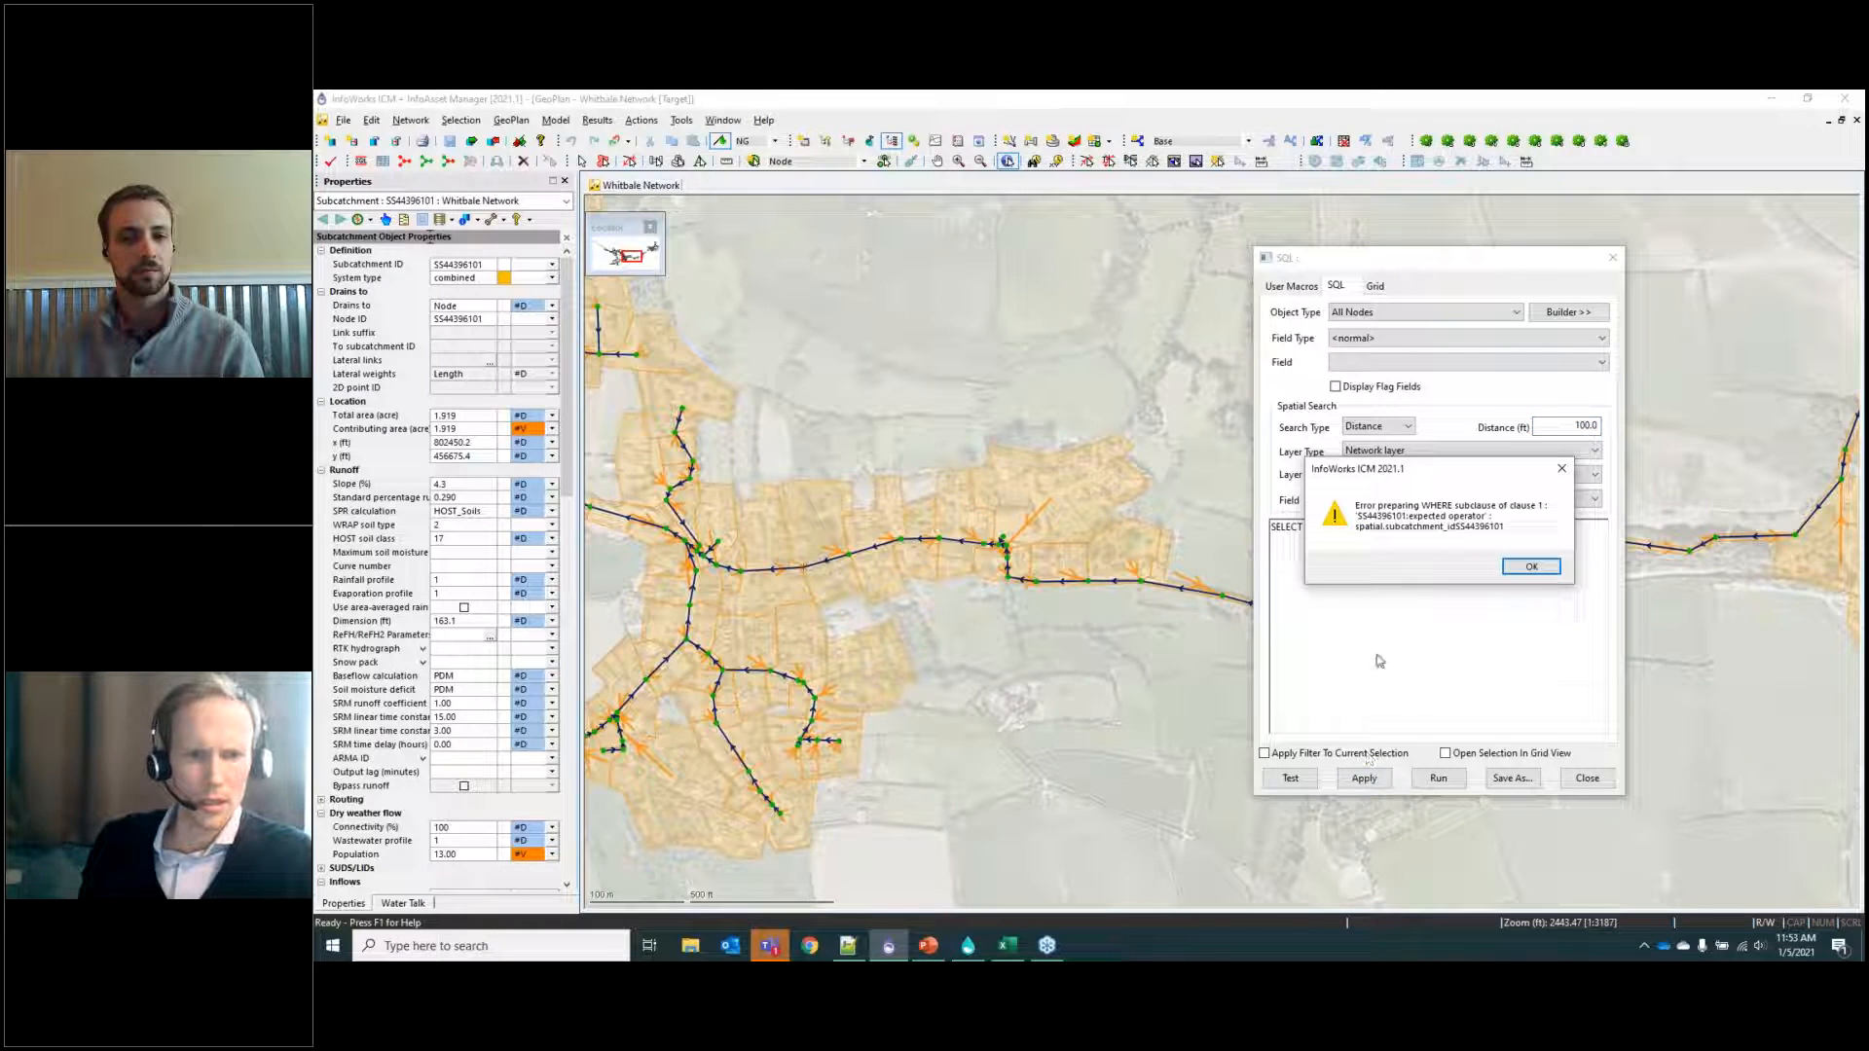
{"action": "left_click", "coordinate": [1507, 570]}
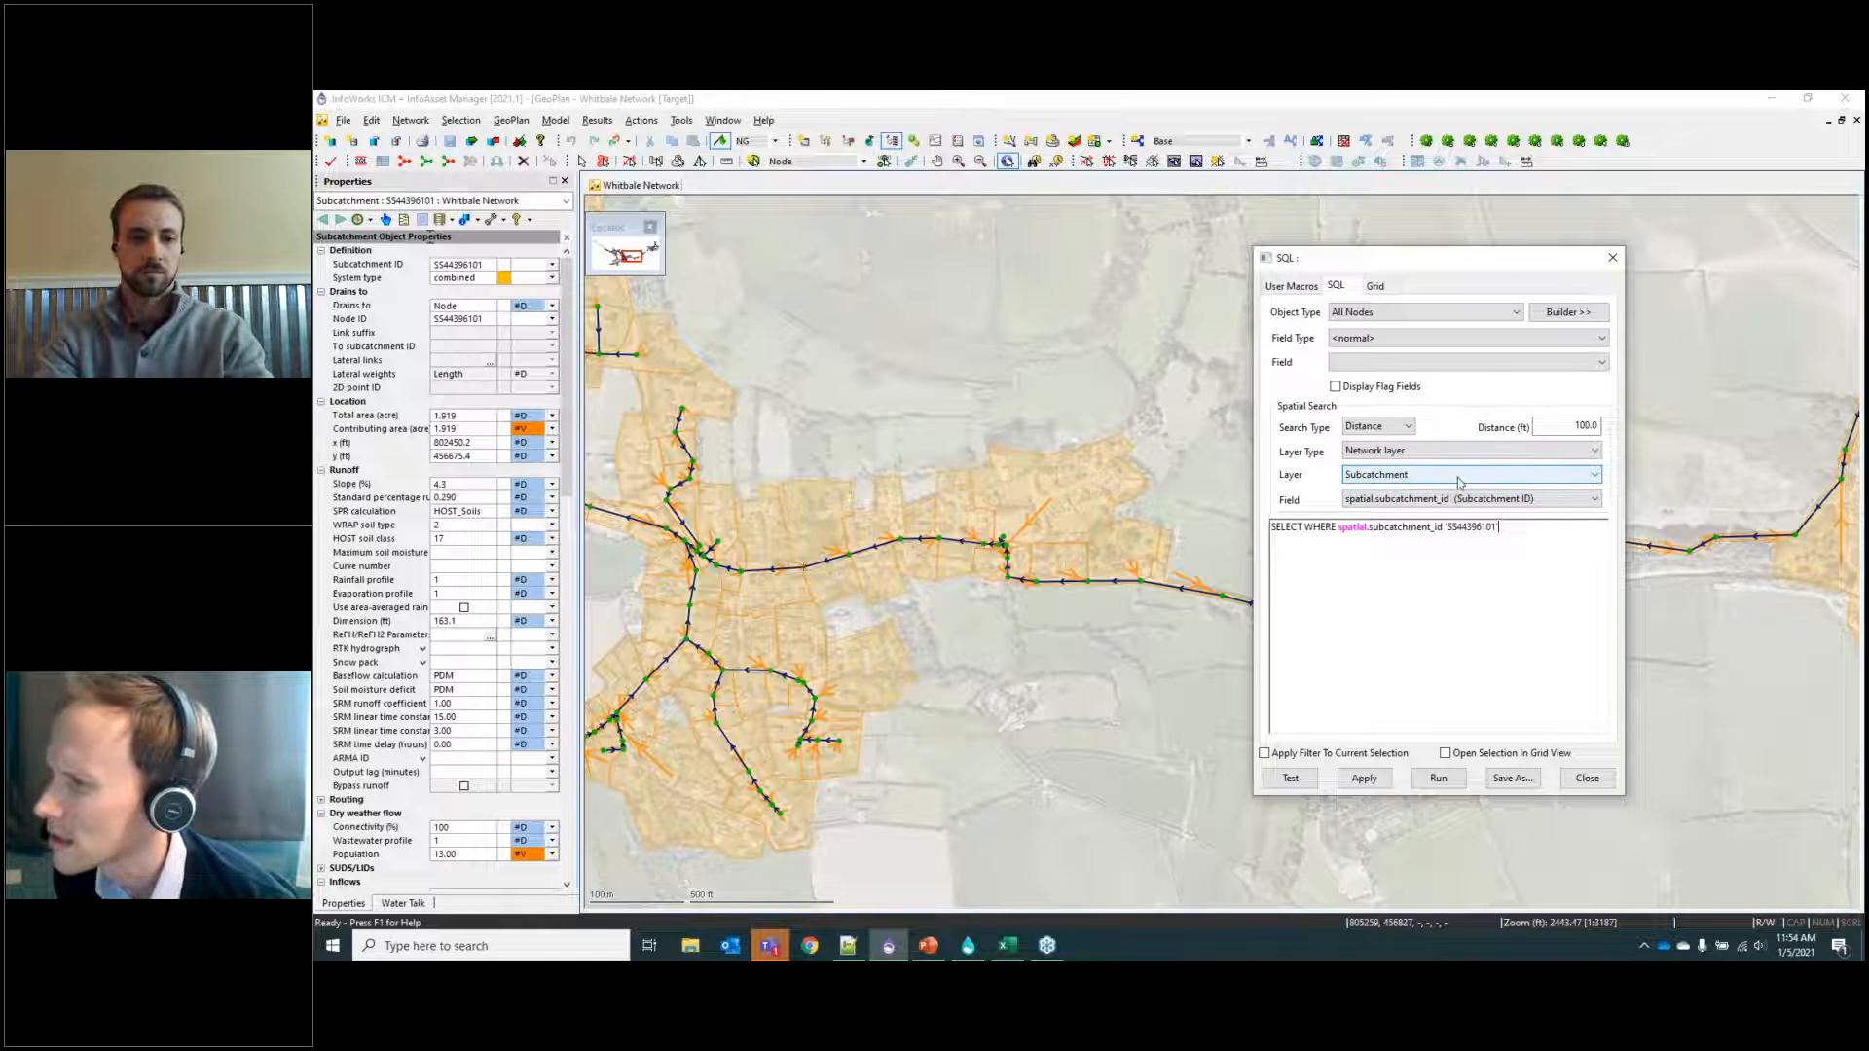
Correct the expression to SELECT WHERE spatial.subcatchment_id = 'SS44396101', apply the query, and close it.
{"action": "left_click", "coordinate": [1363, 778]}
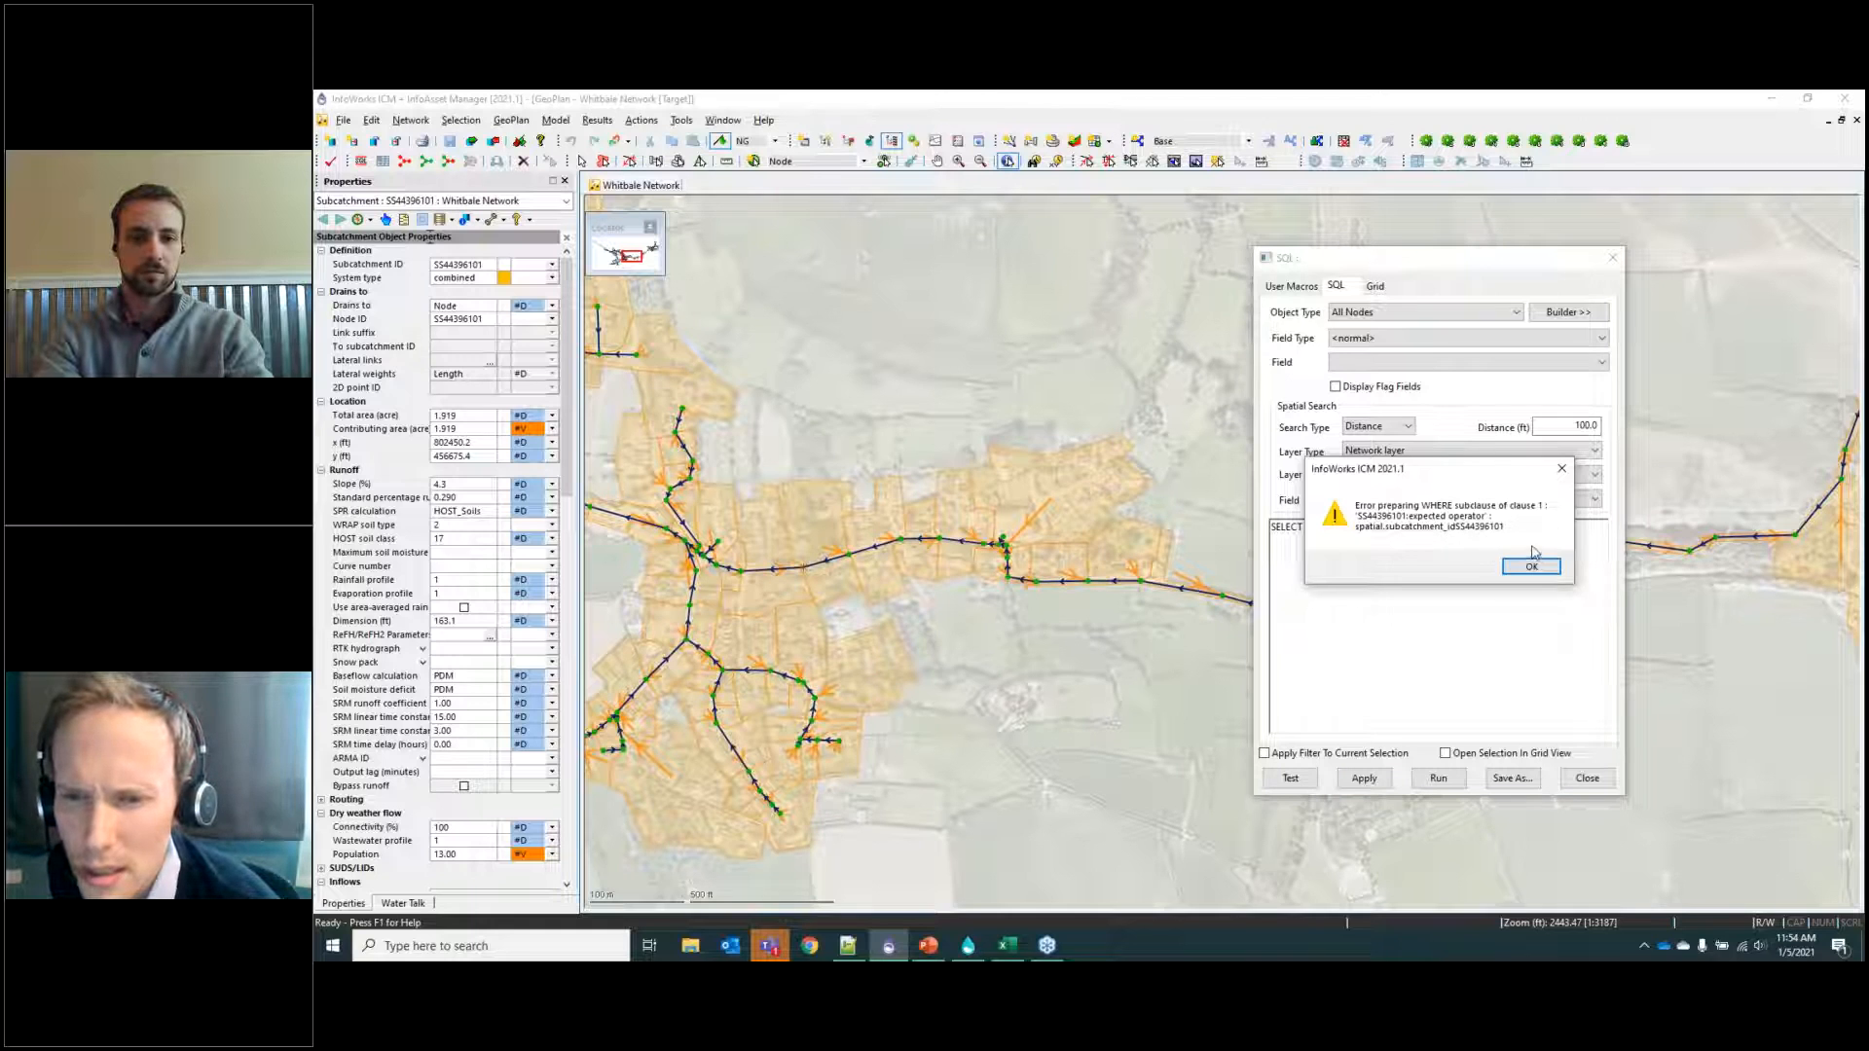
{"action": "left_click", "coordinate": [1561, 460]}
{"action": "left_click", "coordinate": [1448, 527]}
{"action": "type", "text": "= 'SS44396101"}
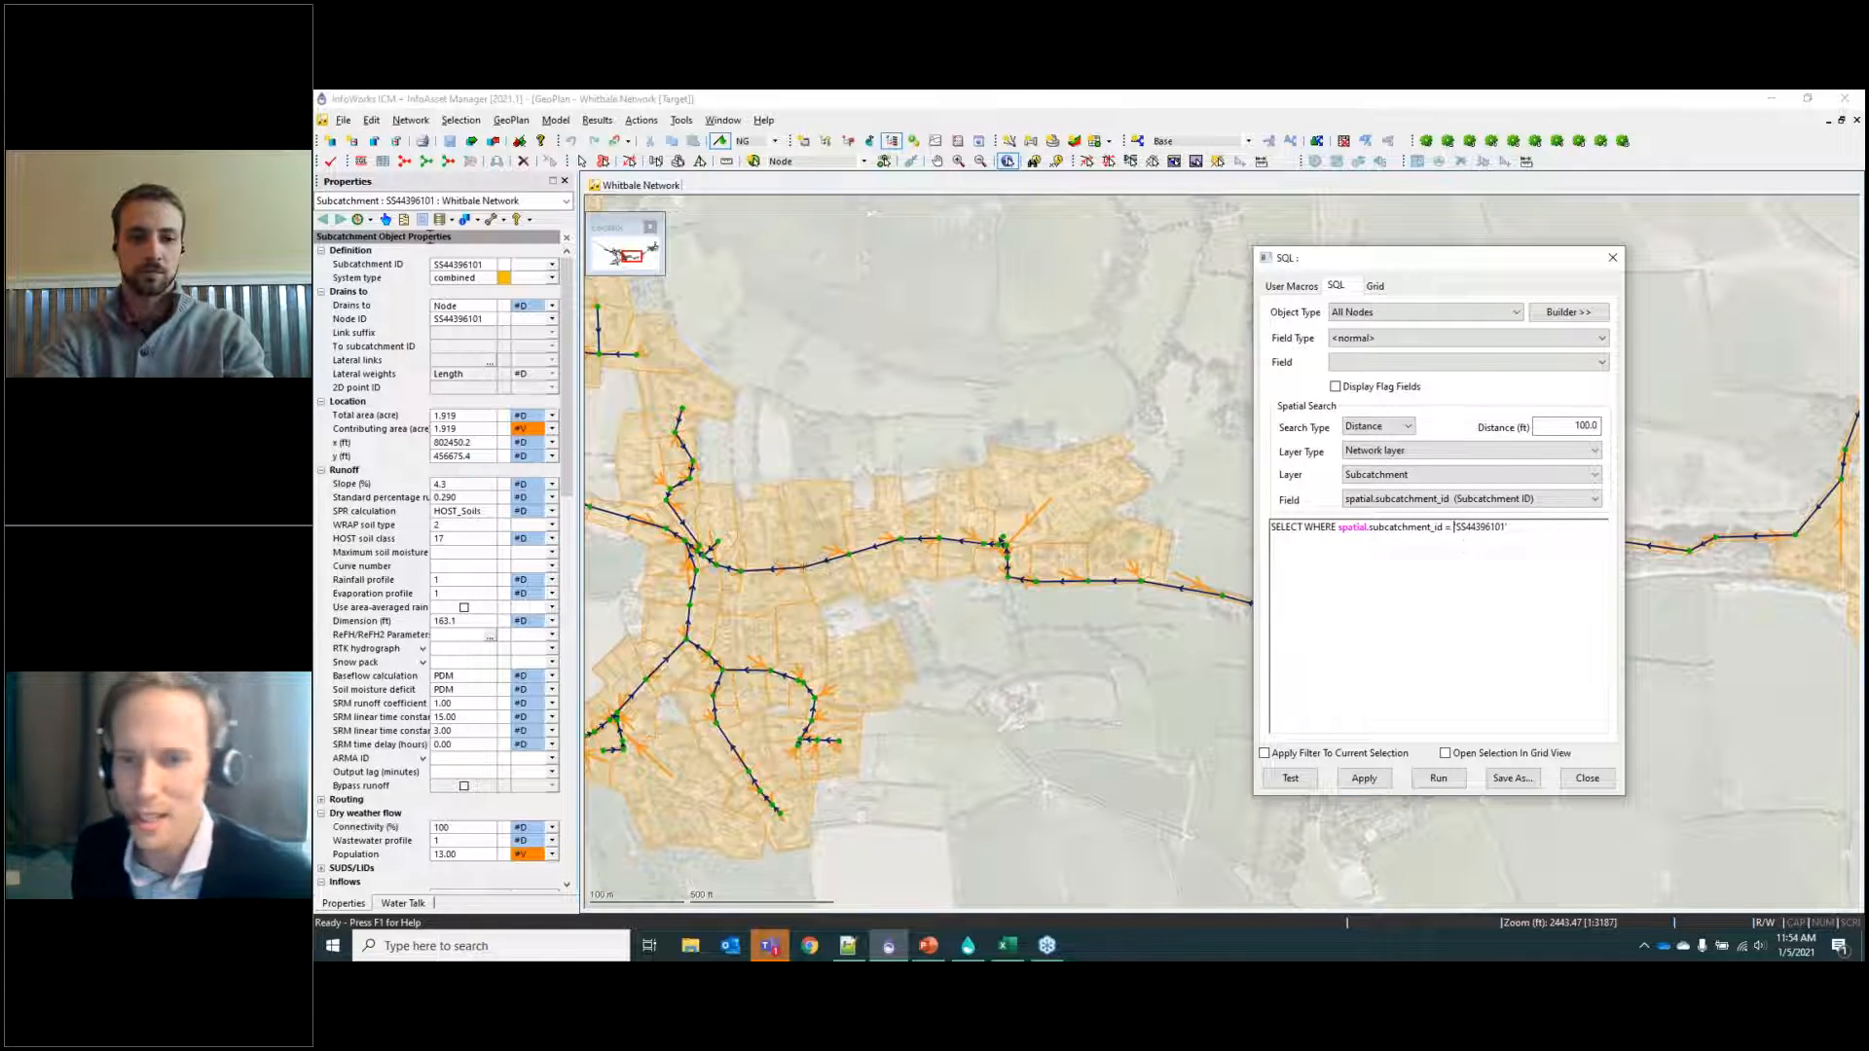
{"action": "left_click", "coordinate": [1363, 778]}
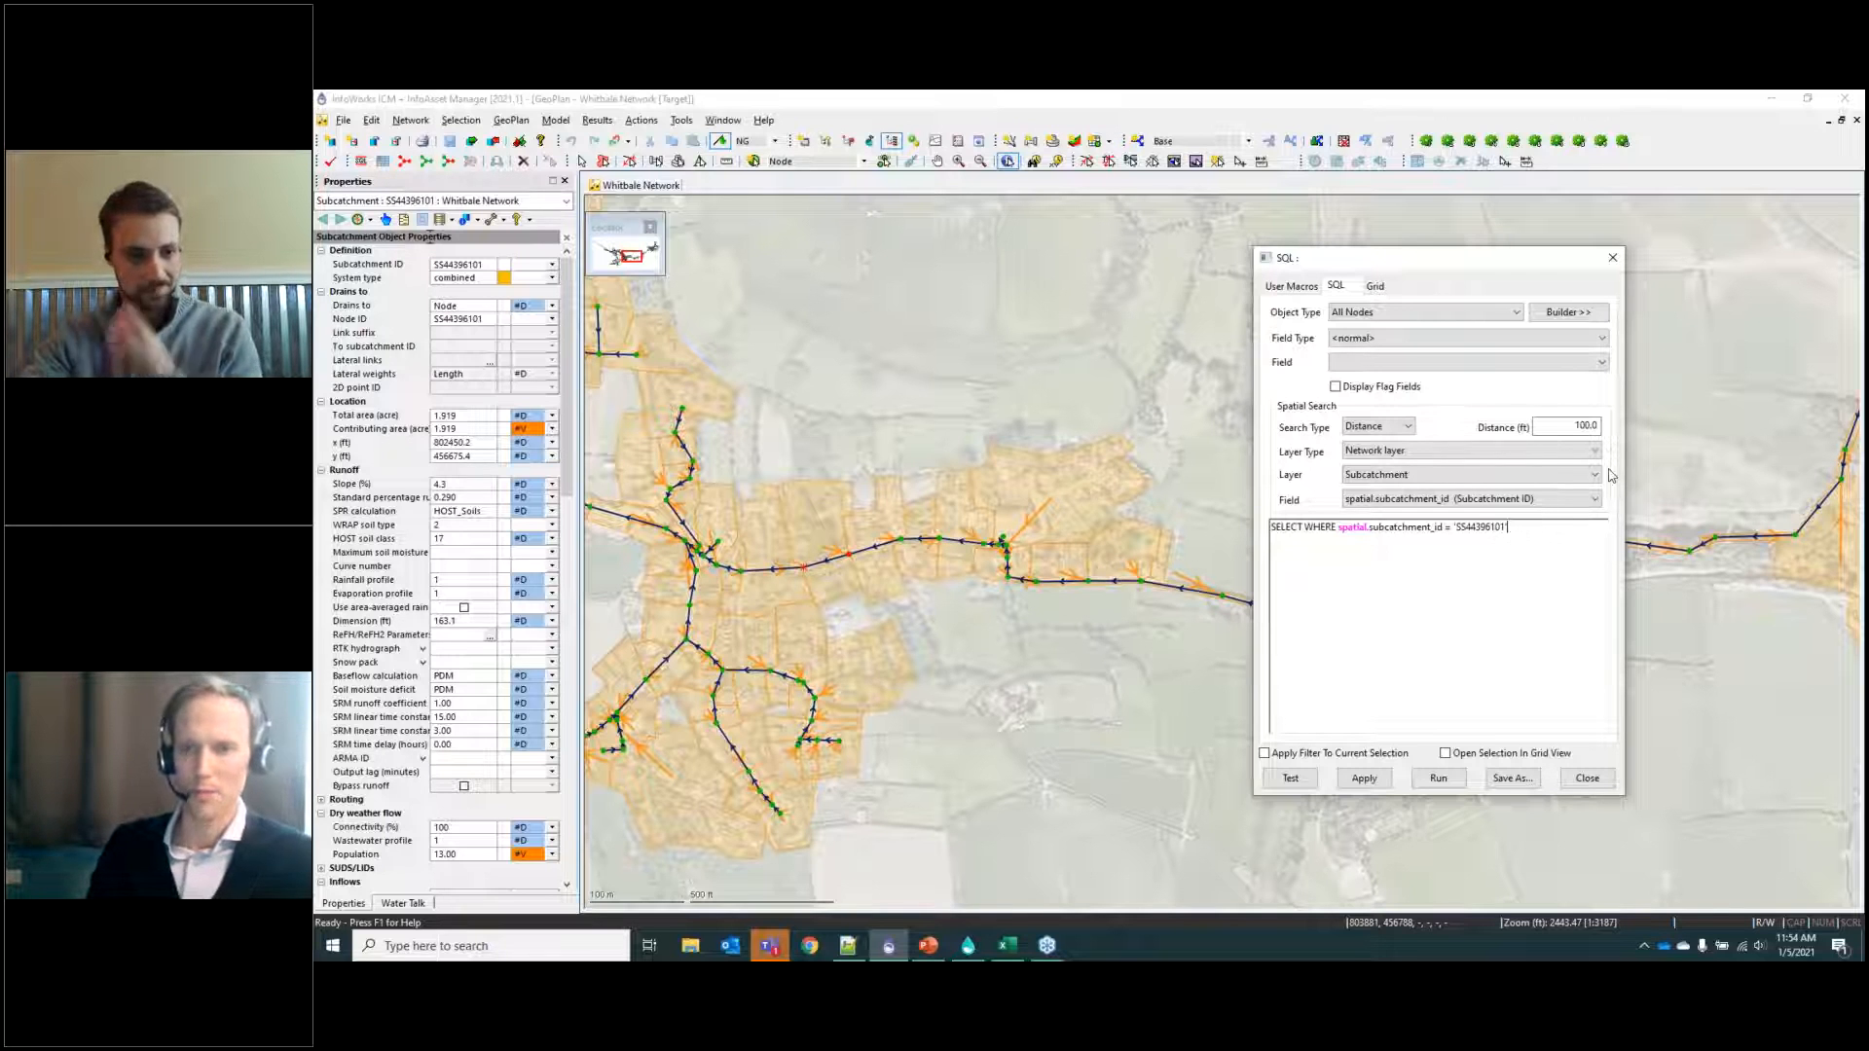
{"action": "left_click", "coordinate": [1612, 259]}
Select the ten adjoining subcatchments along the main pipe run east of the branching junction, choosing SS44397107 where subcatchments overlap.
{"action": "left_click_drag", "start_coordinate": [925, 562], "coordinate": [1046, 588]}
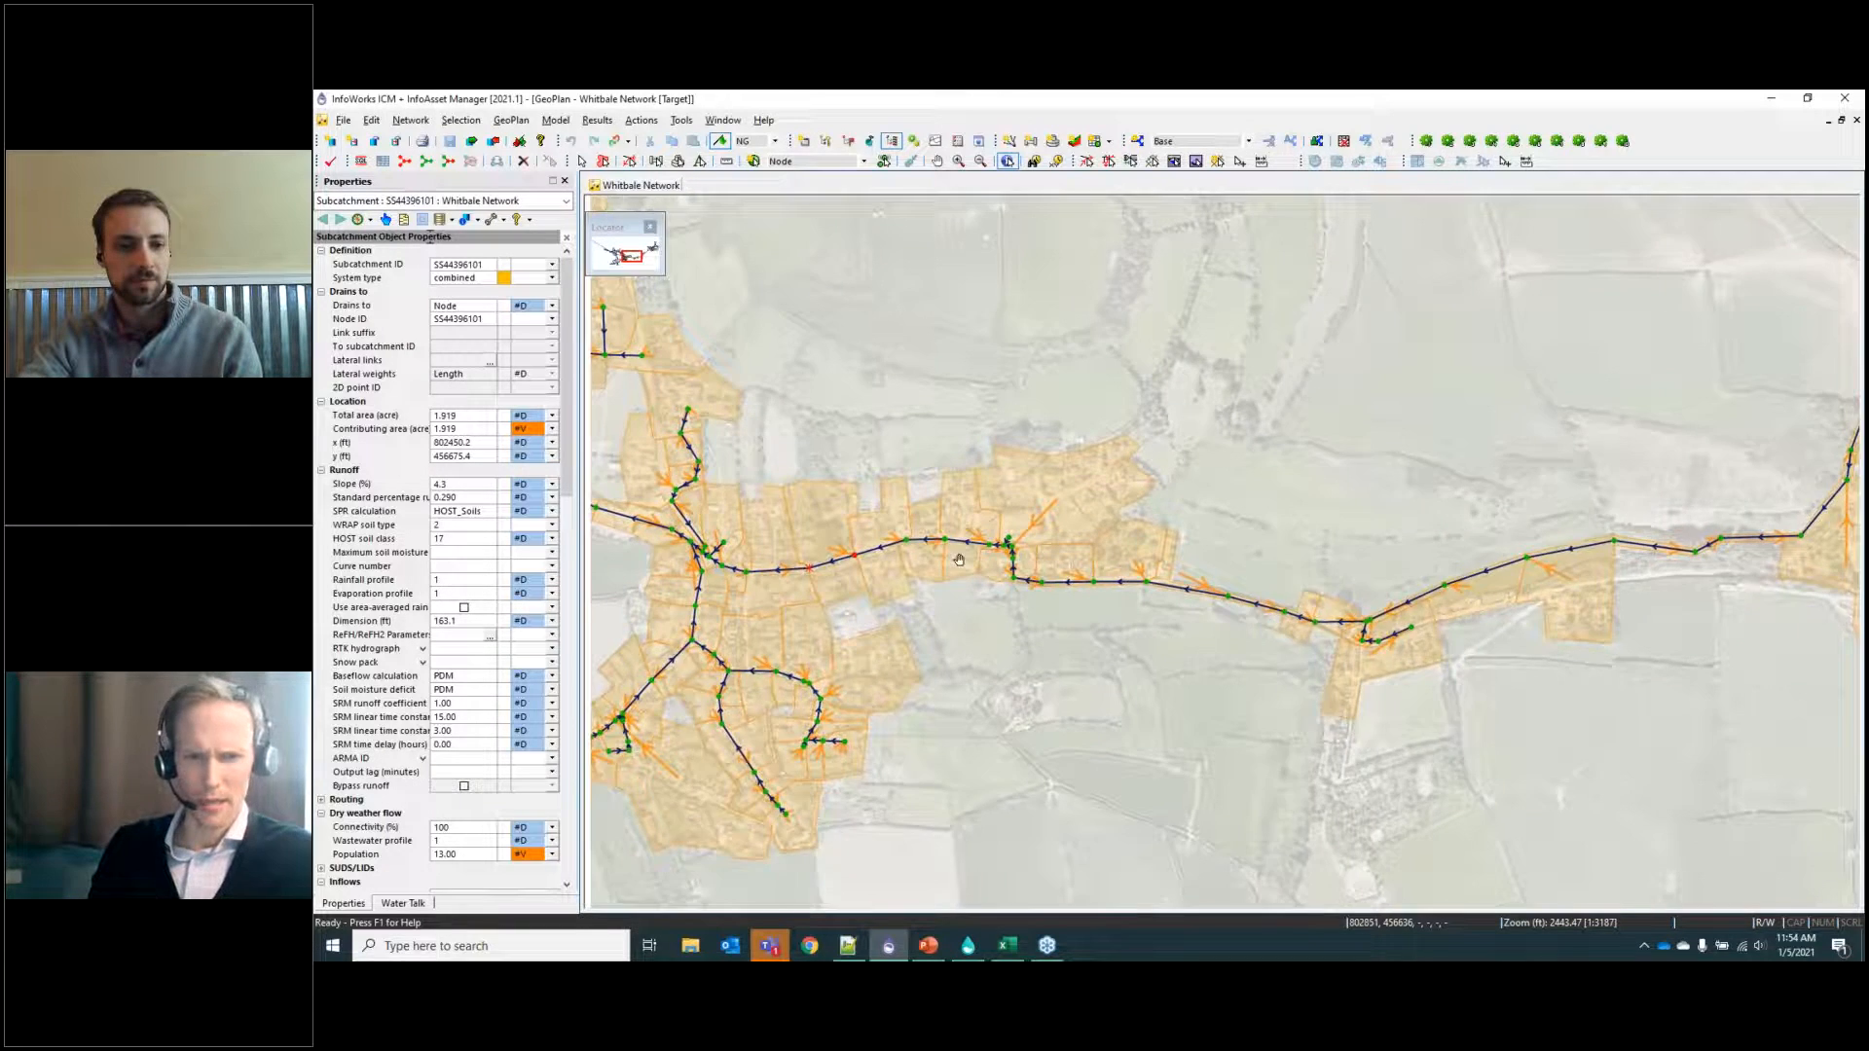
{"action": "scroll", "coordinate": [1047, 592], "scroll_direction": "up", "scroll_amount": 2}
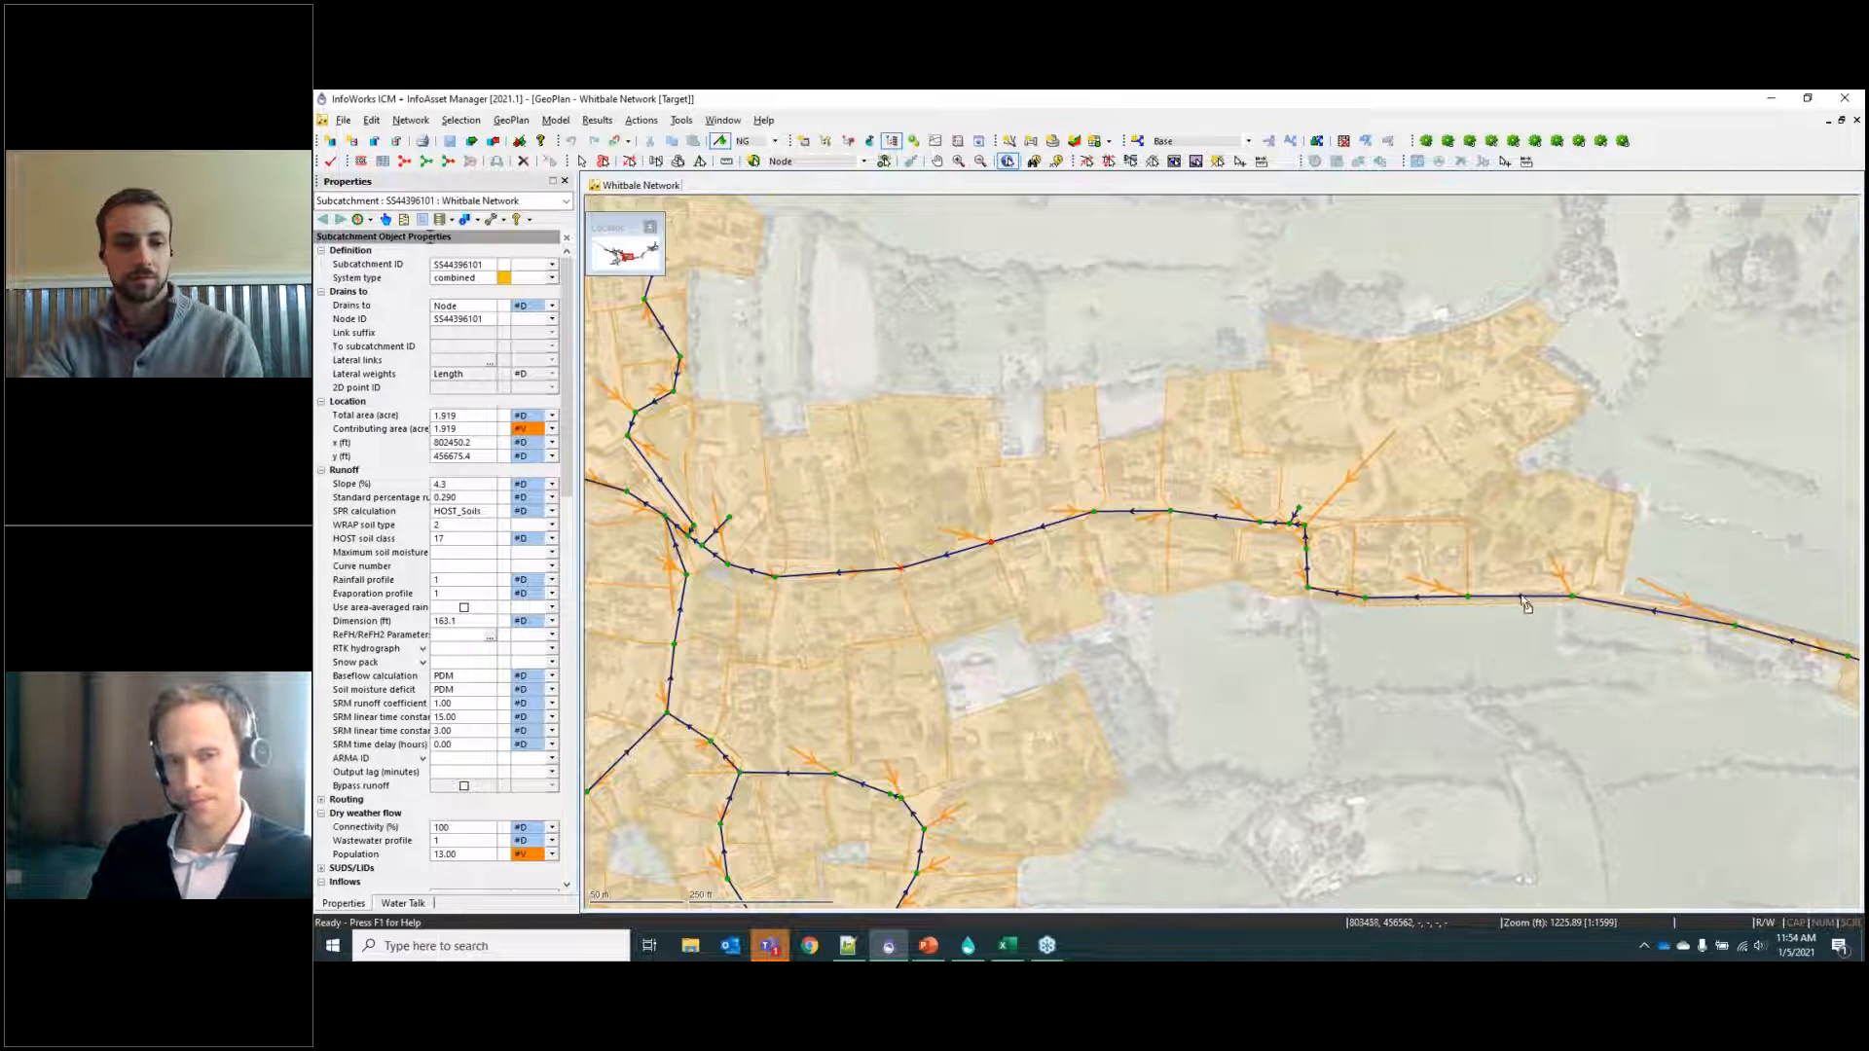
{"action": "left_click", "coordinate": [582, 161]}
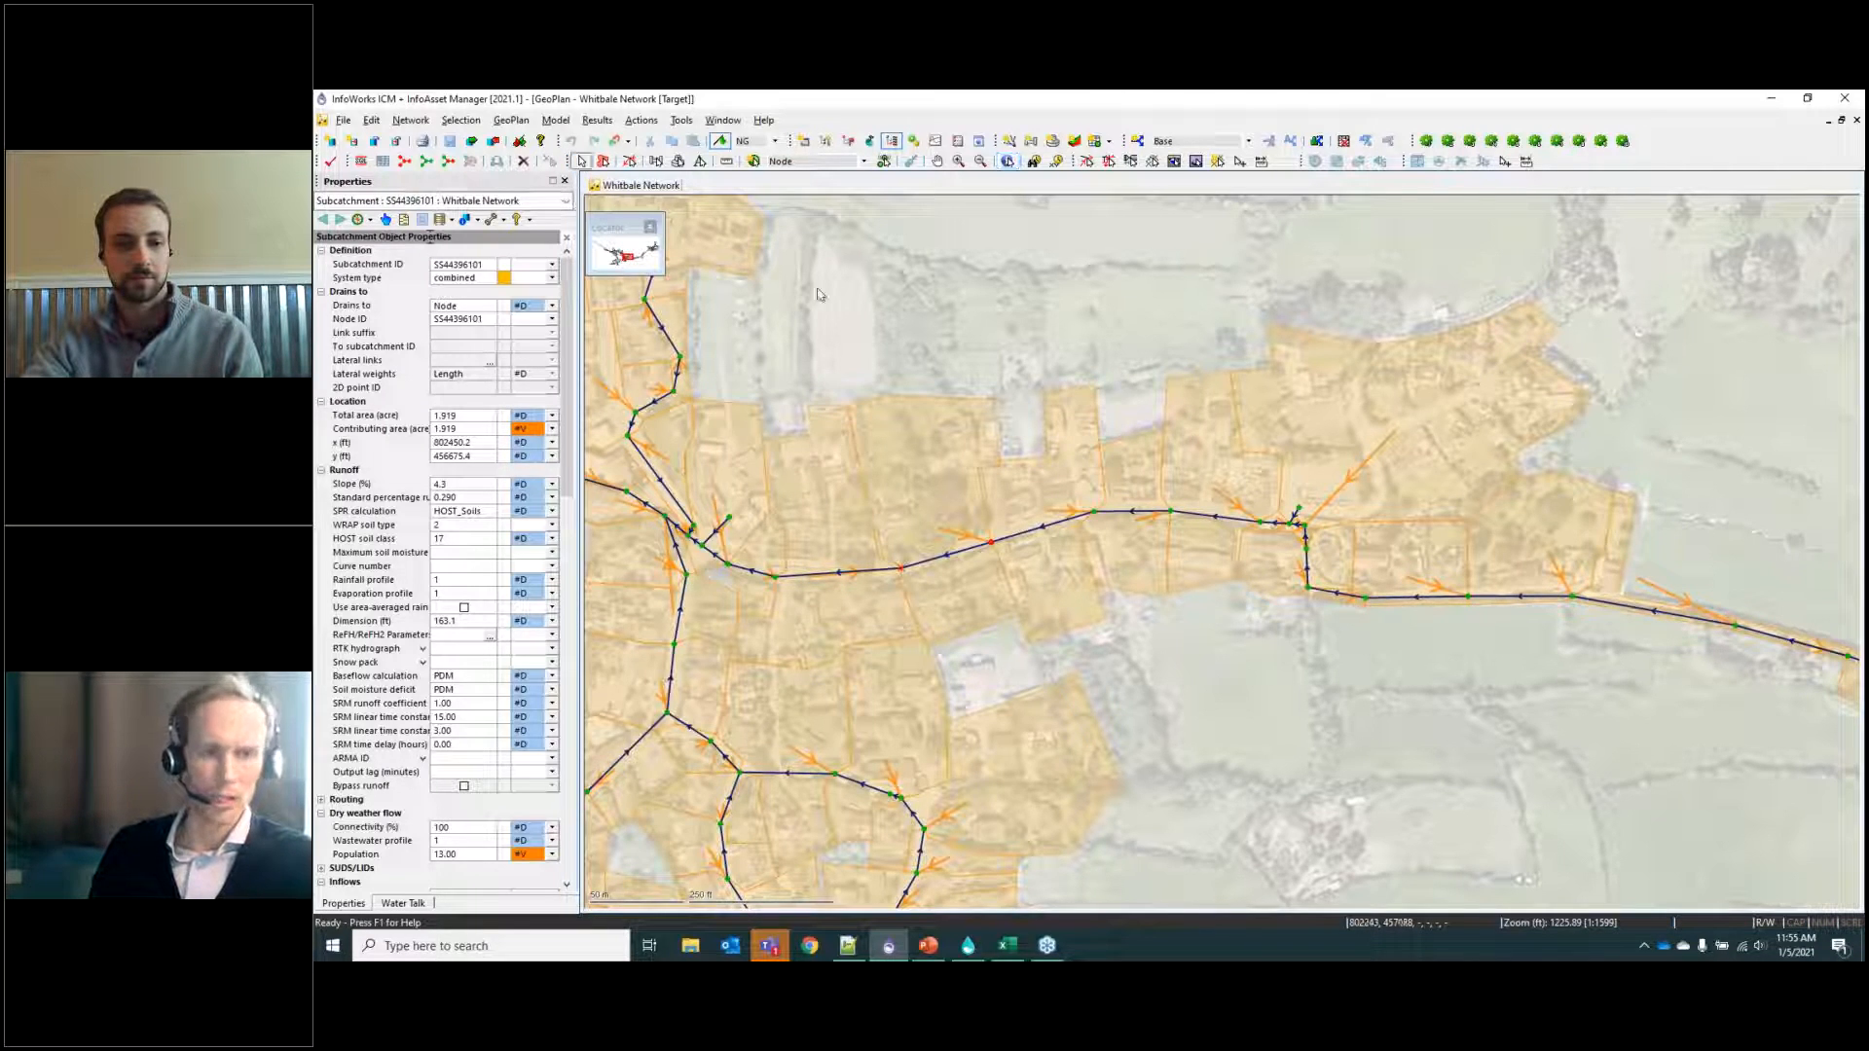
{"action": "left_click", "coordinate": [826, 514]}
{"action": "left_click", "coordinate": [923, 495], "text": "ctrl"}
{"action": "left_click", "coordinate": [1026, 498], "text": "ctrl"}
{"action": "left_click", "coordinate": [1163, 496], "text": "ctrl"}
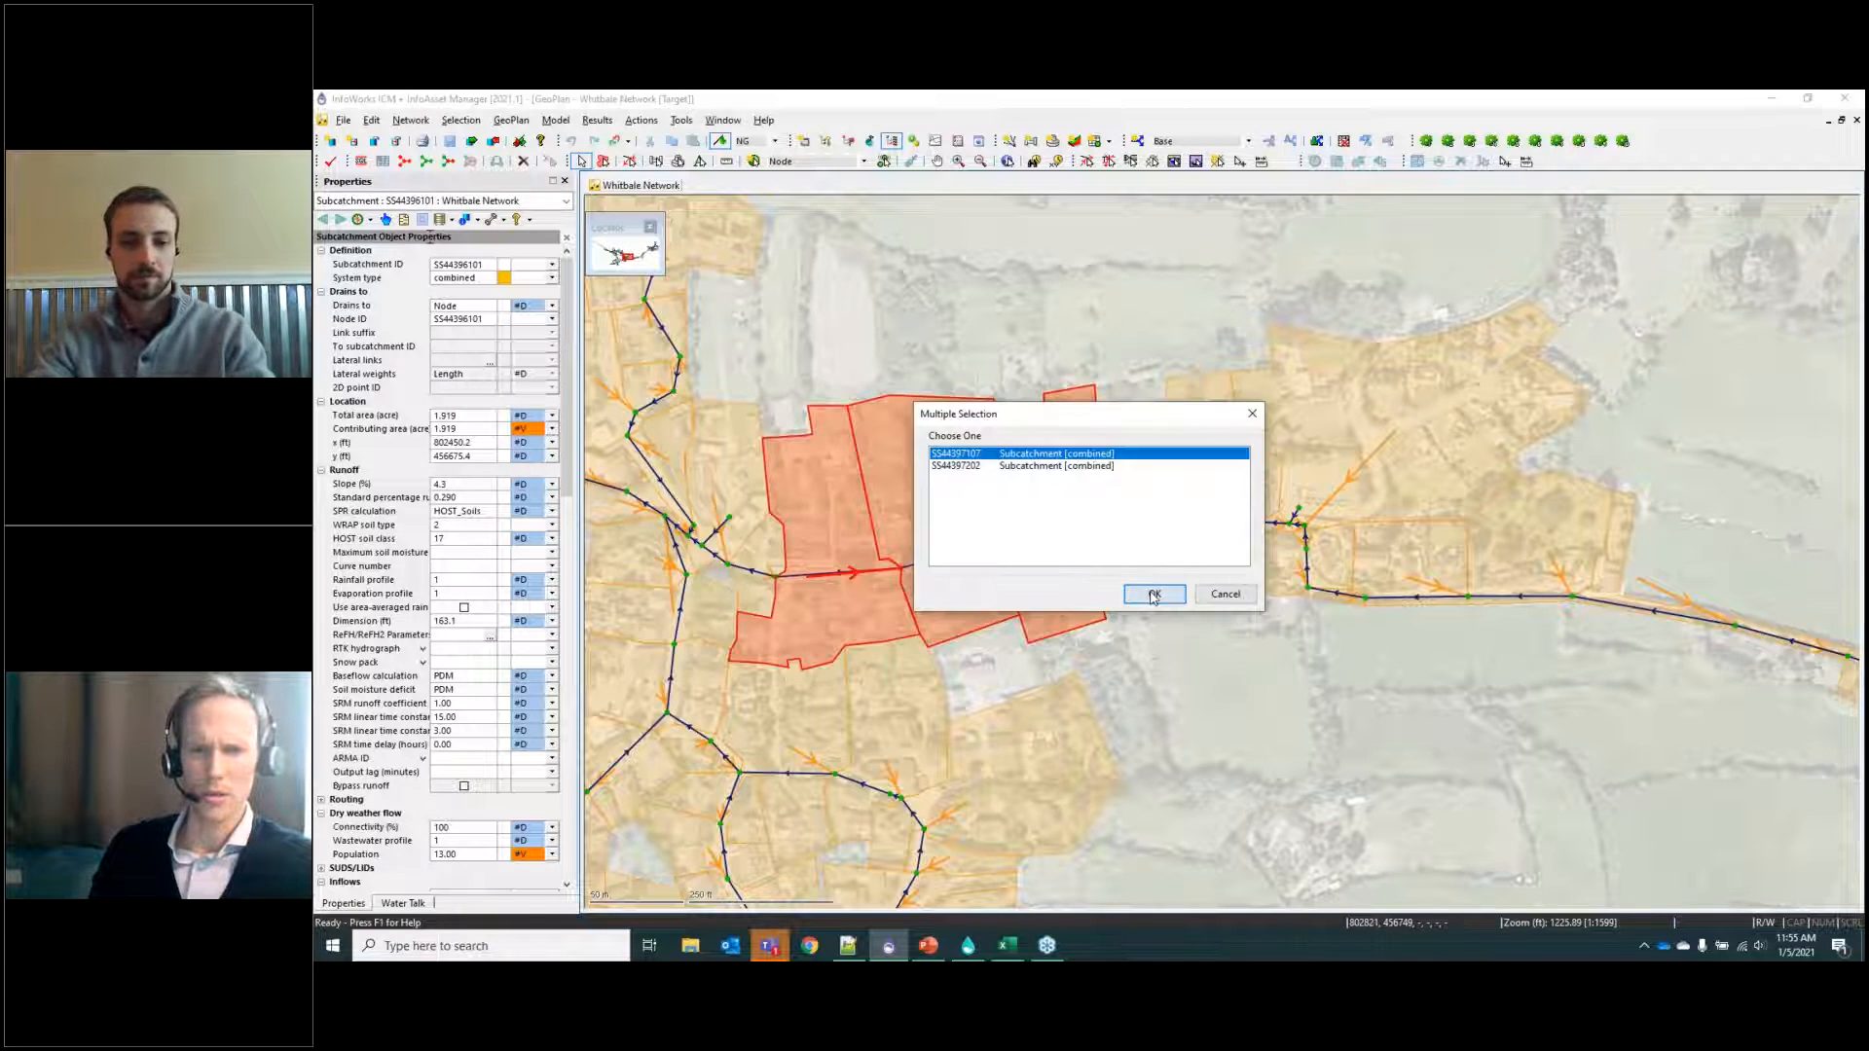
{"action": "left_click", "coordinate": [1147, 592]}
{"action": "left_click", "coordinate": [1445, 527], "text": "ctrl"}
{"action": "left_click", "coordinate": [1414, 561], "text": "ctrl"}
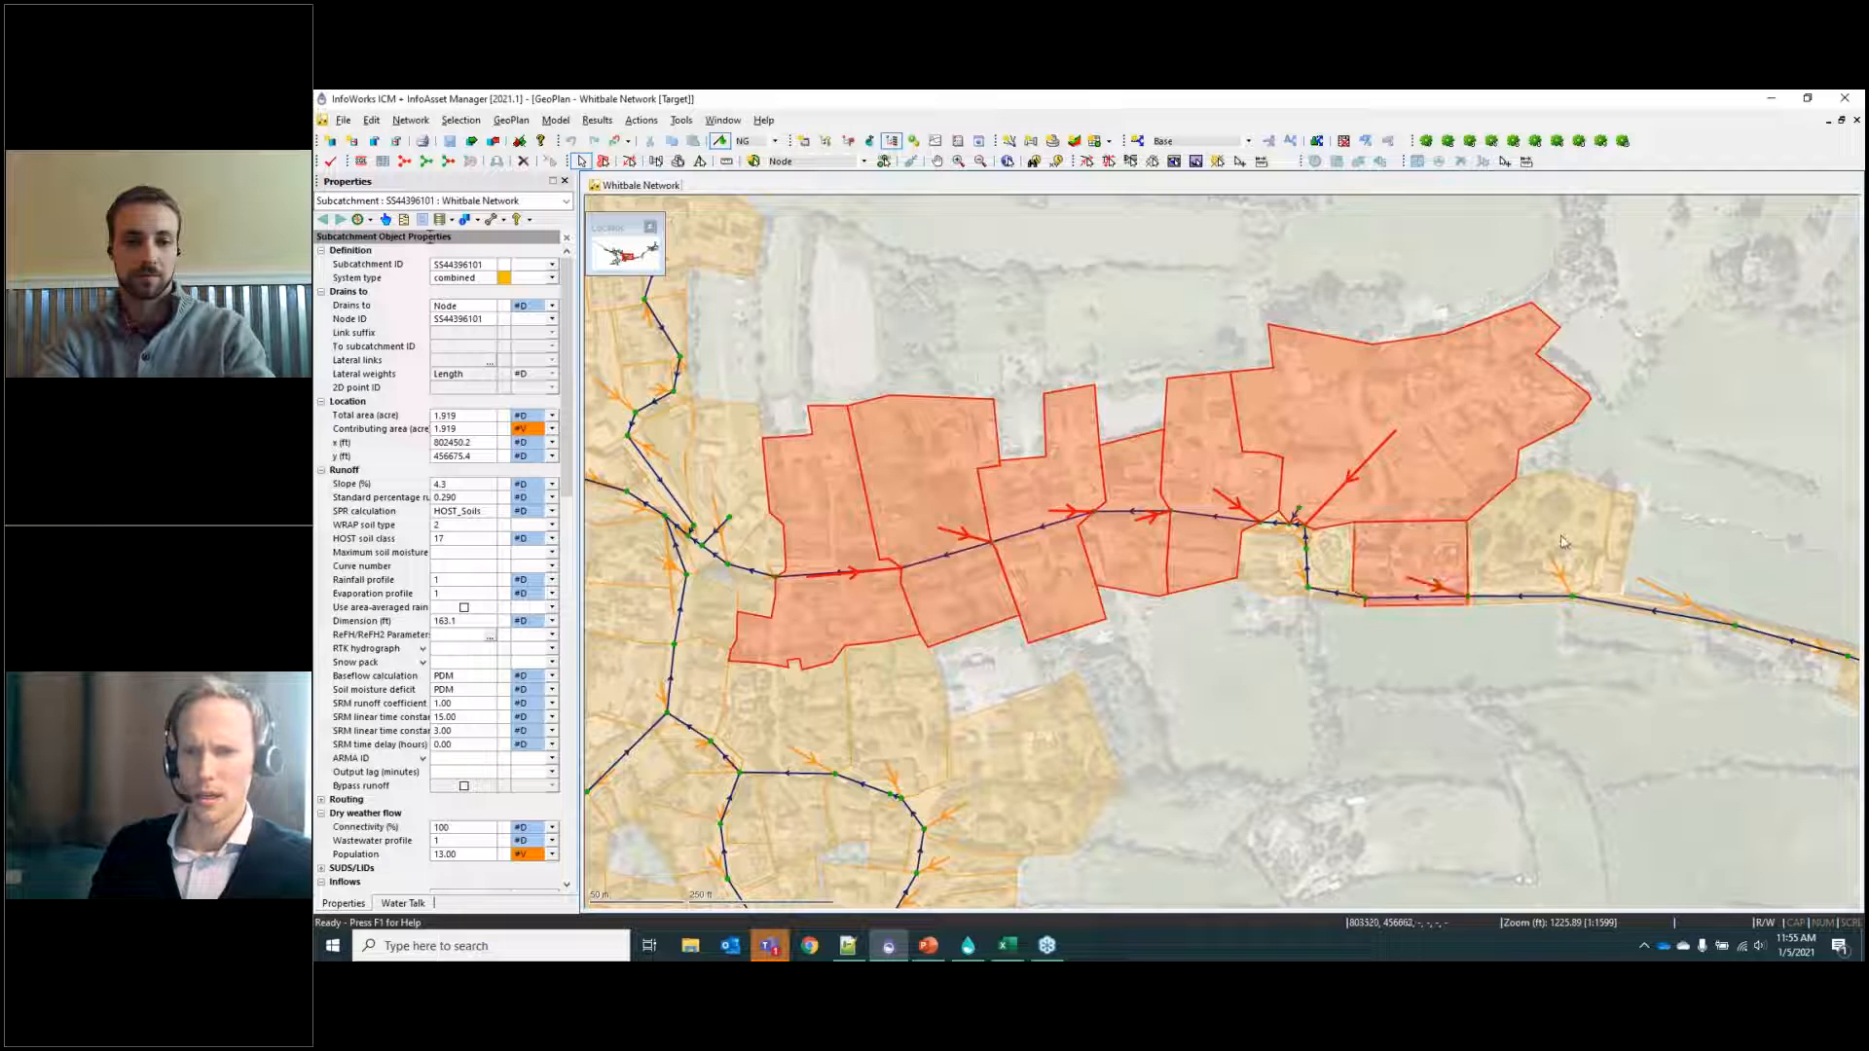
{"action": "left_click", "coordinate": [1558, 545], "text": "ctrl"}
{"action": "left_click", "coordinate": [1619, 590], "text": "ctrl"}
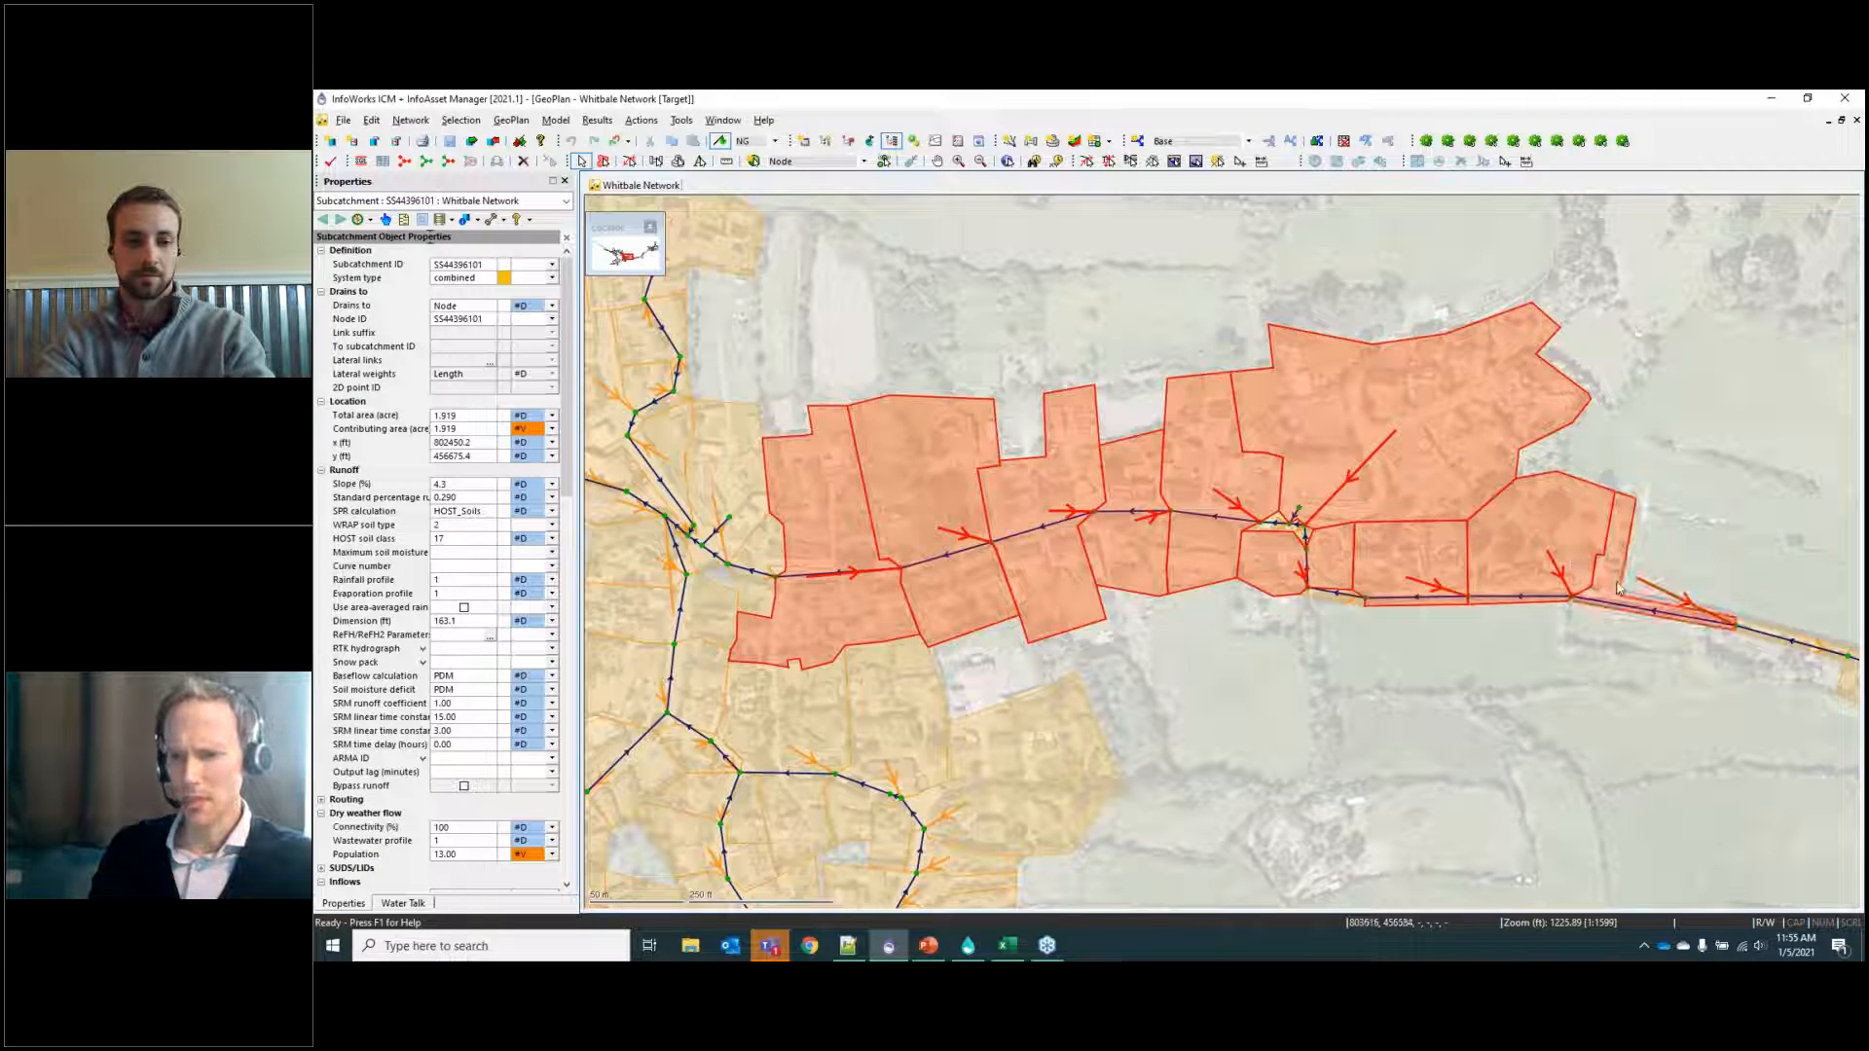
Open the selected subcatchments in a grid, clear their whole Node ID column, and return to the Whitbale Network map.
{"action": "left_click", "coordinate": [1109, 141]}
{"action": "left_click", "coordinate": [1134, 202]}
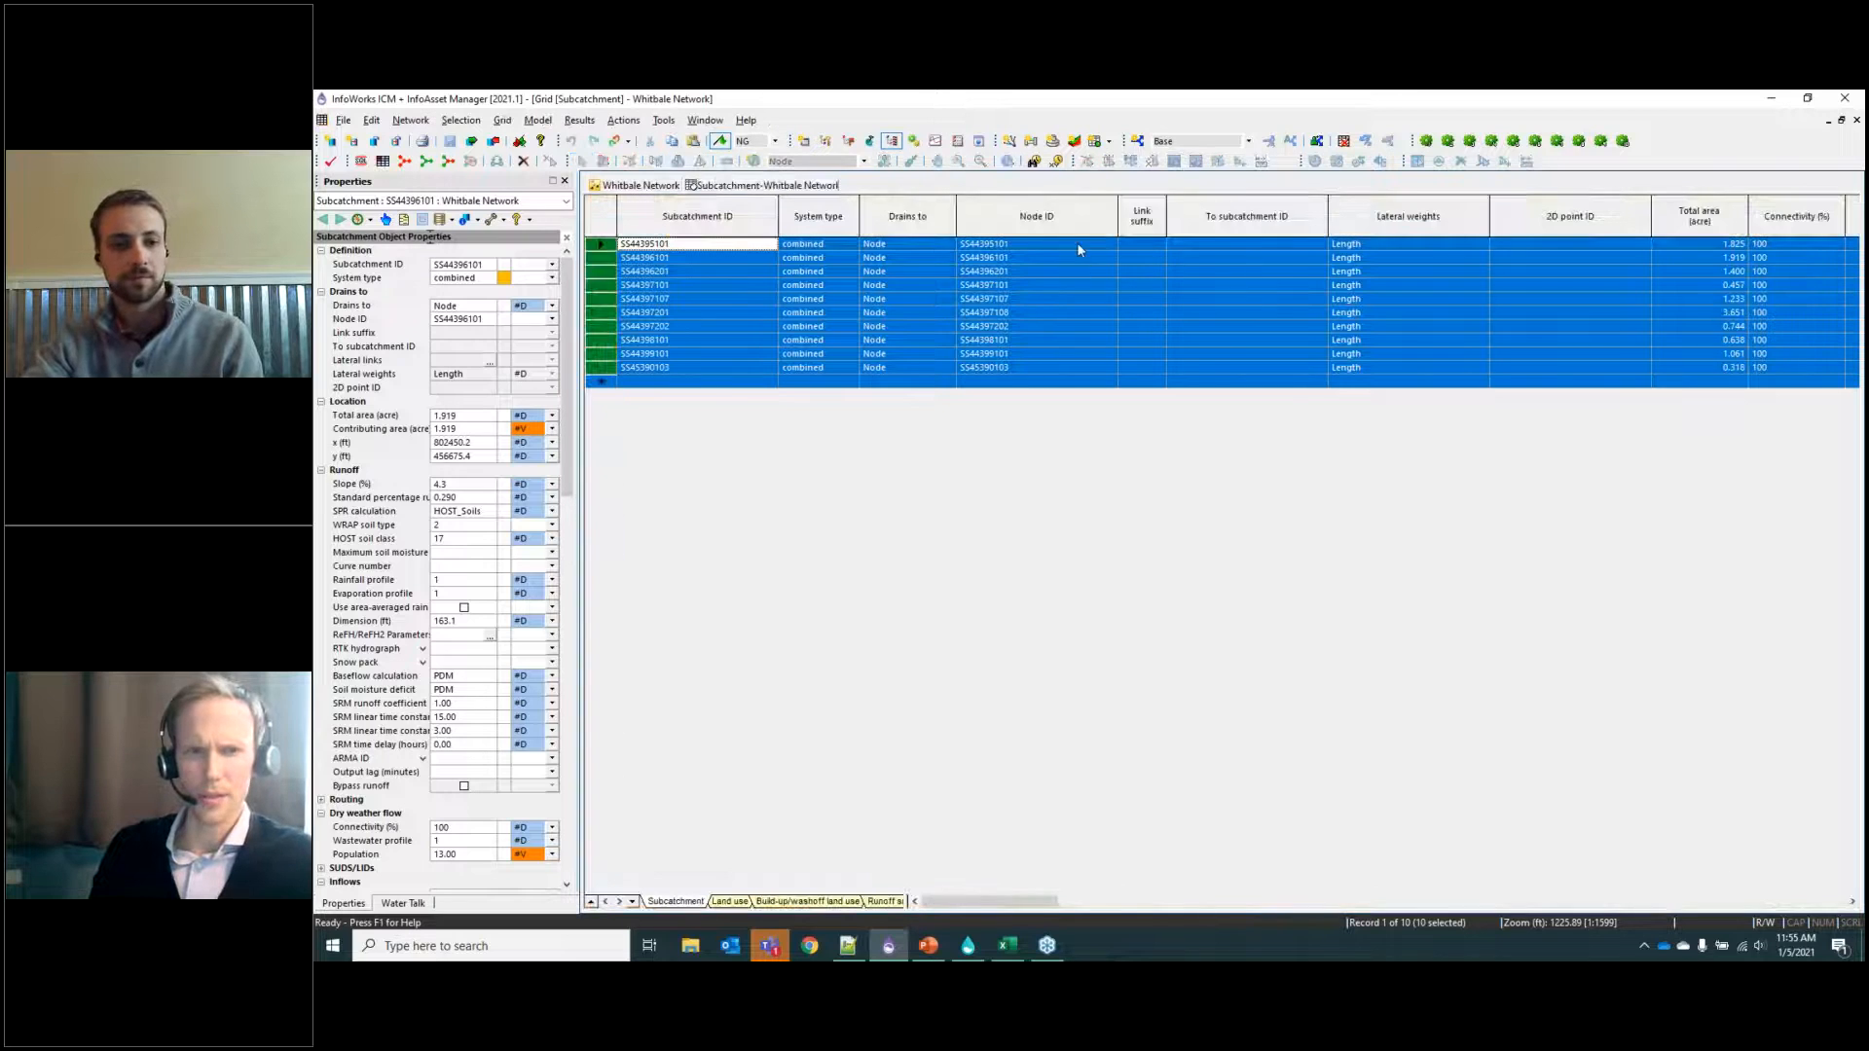
{"action": "left_click", "coordinate": [1036, 216]}
{"action": "right_click", "coordinate": [1039, 280]}
{"action": "mouse_move", "coordinate": [1168, 596]}
{"action": "left_click", "coordinate": [1371, 597]}
{"action": "left_click", "coordinate": [1050, 542]}
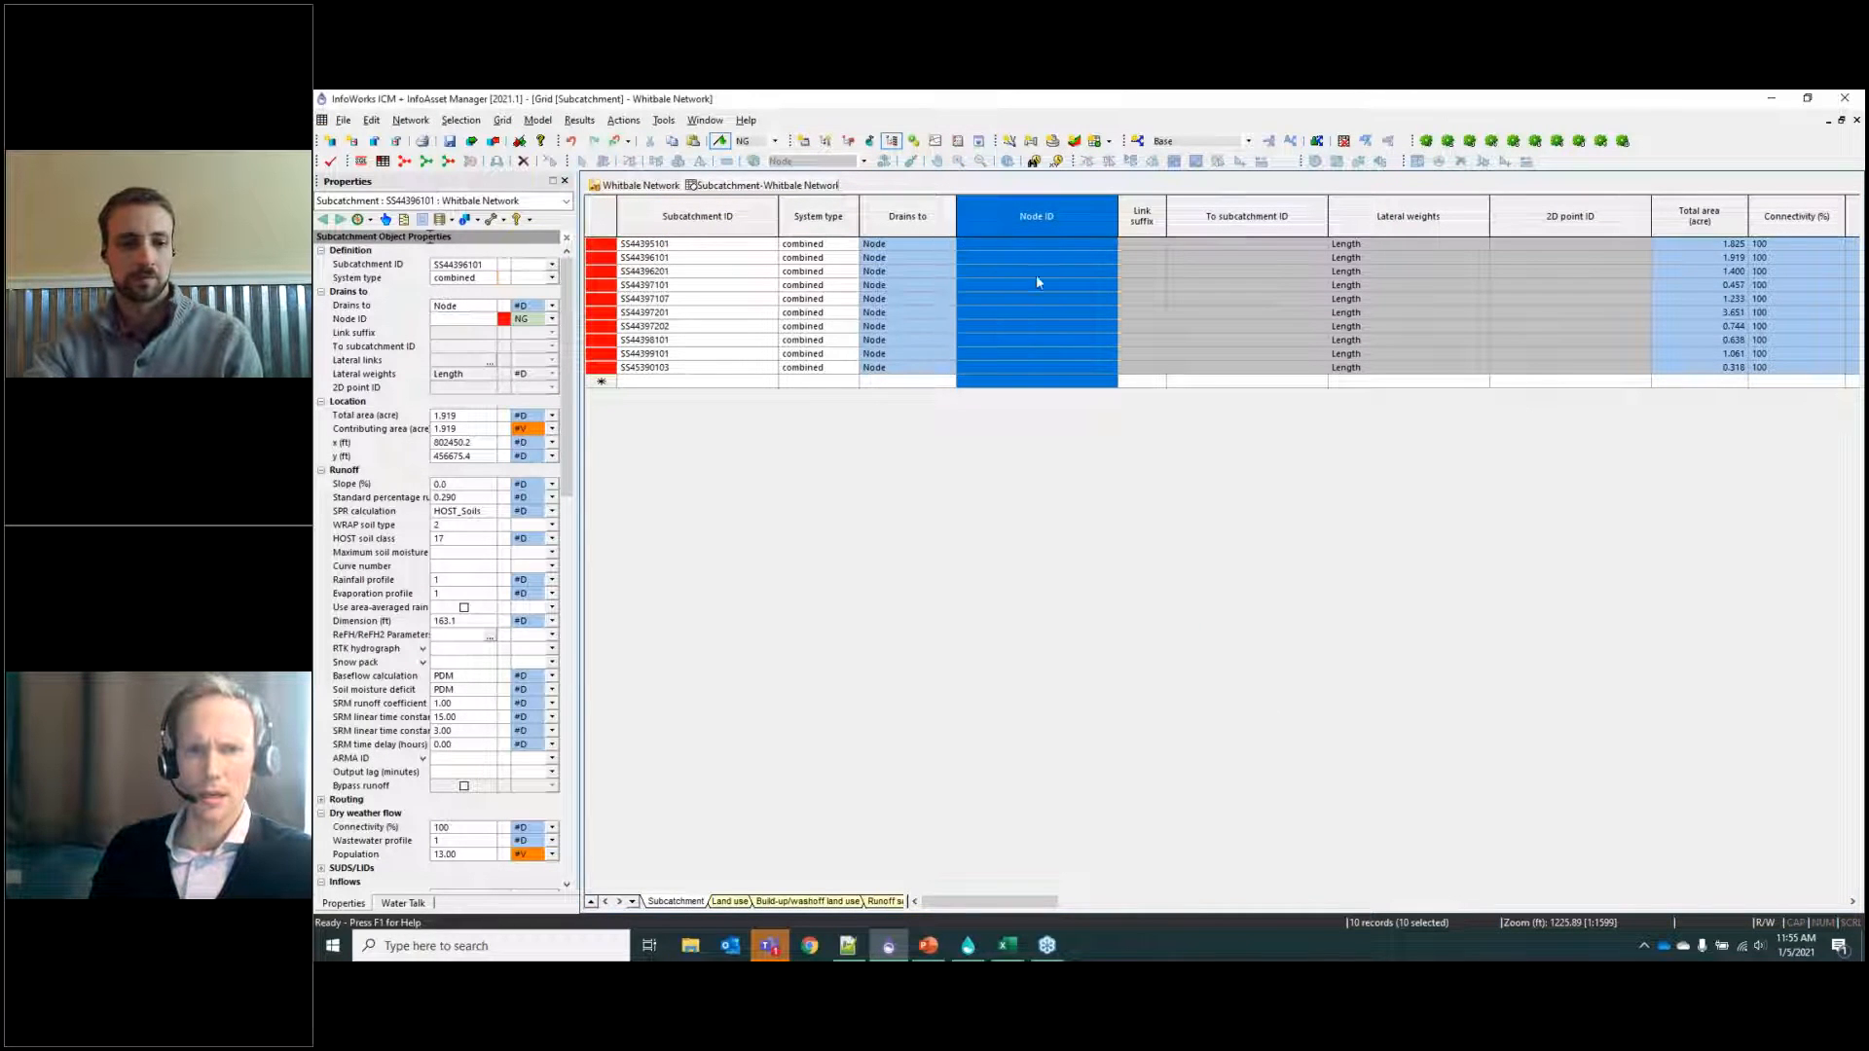
{"action": "left_click", "coordinate": [658, 186]}
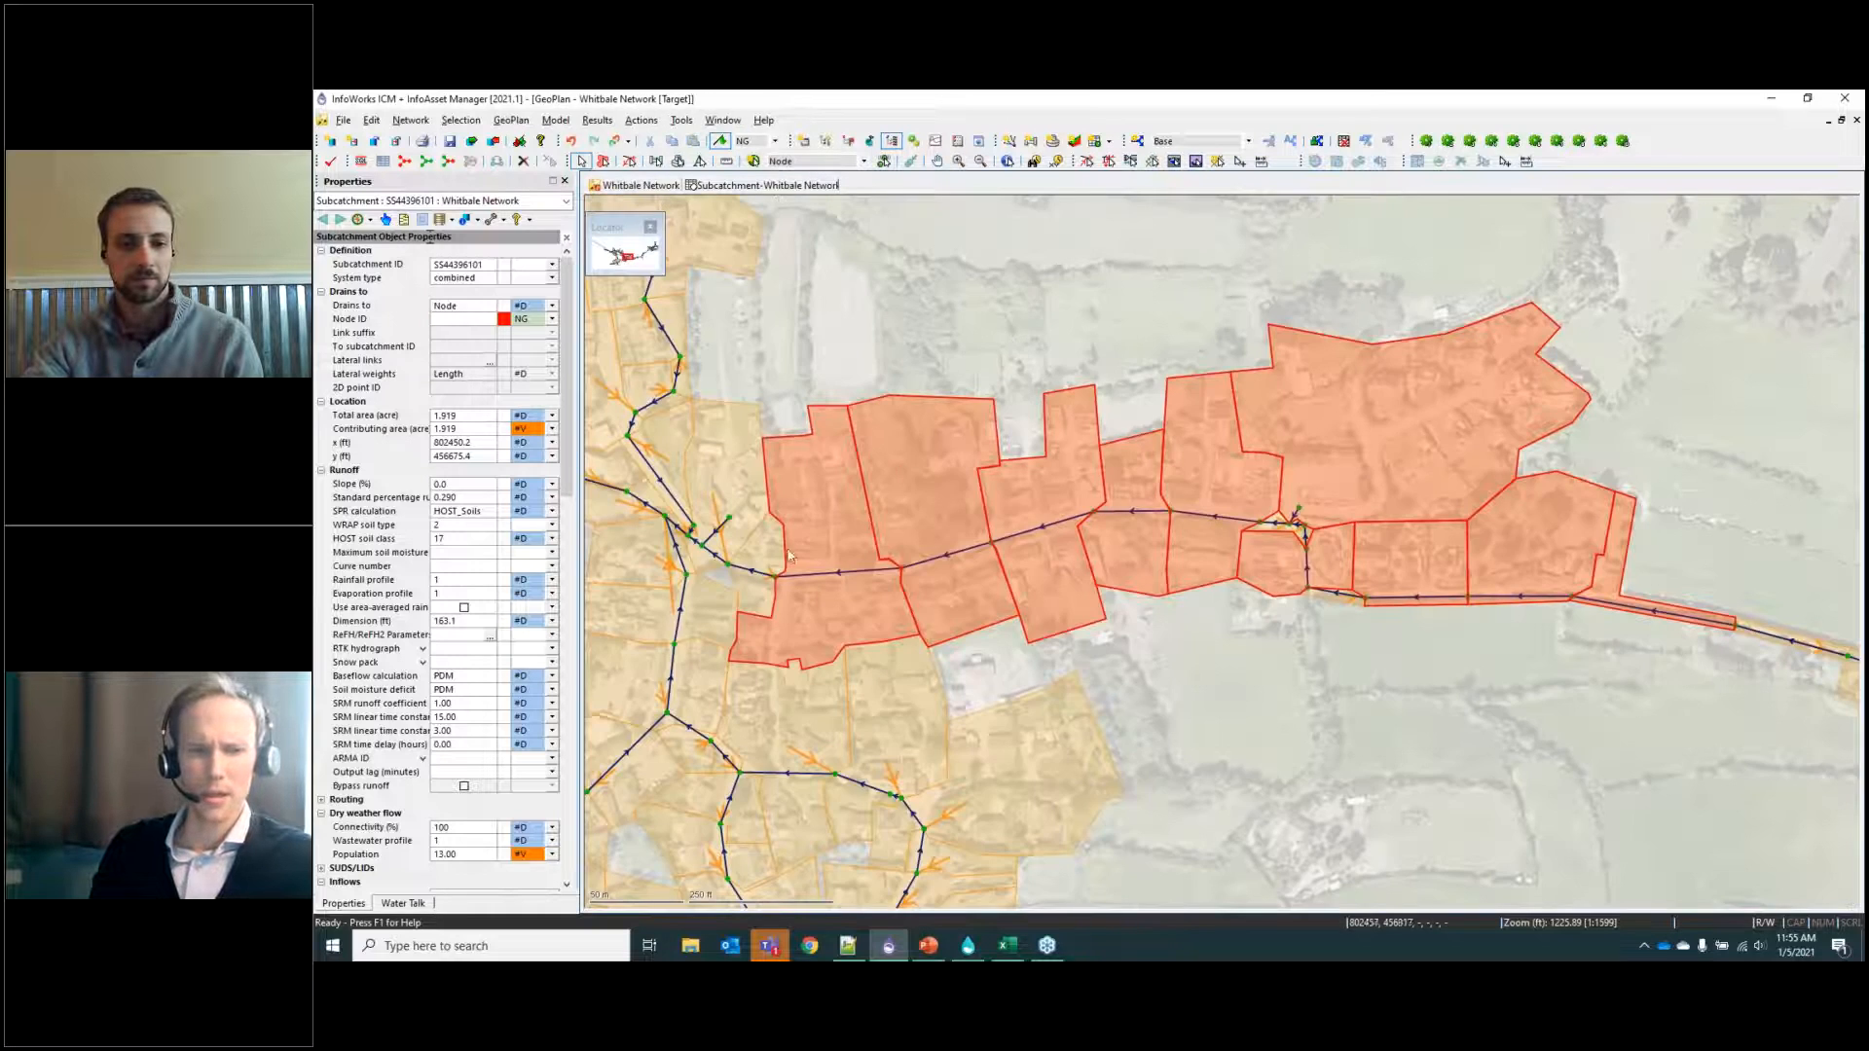
Open the saved query '4 - Route Subcatchments to lowest node within X distance' and examine its blank node_id condition and WHILE loop.
{"action": "left_click", "coordinate": [403, 903]}
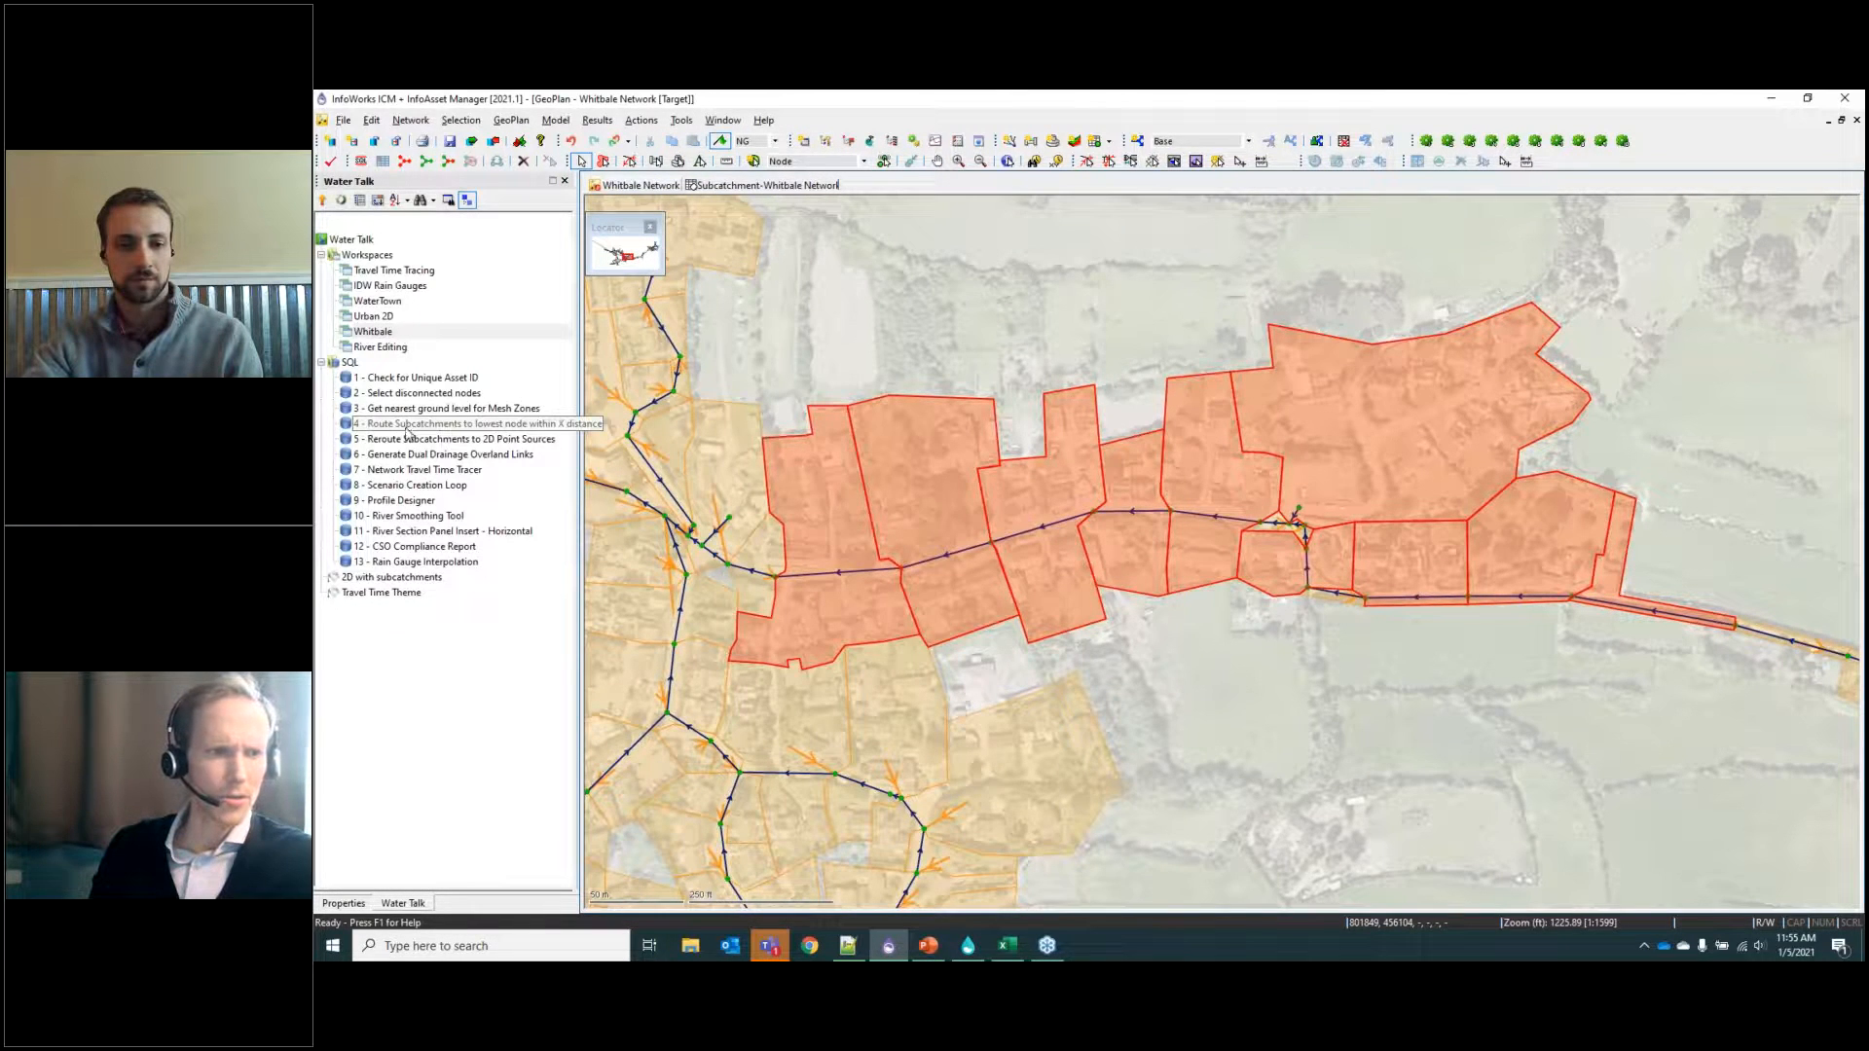
{"action": "double_click", "coordinate": [407, 428]}
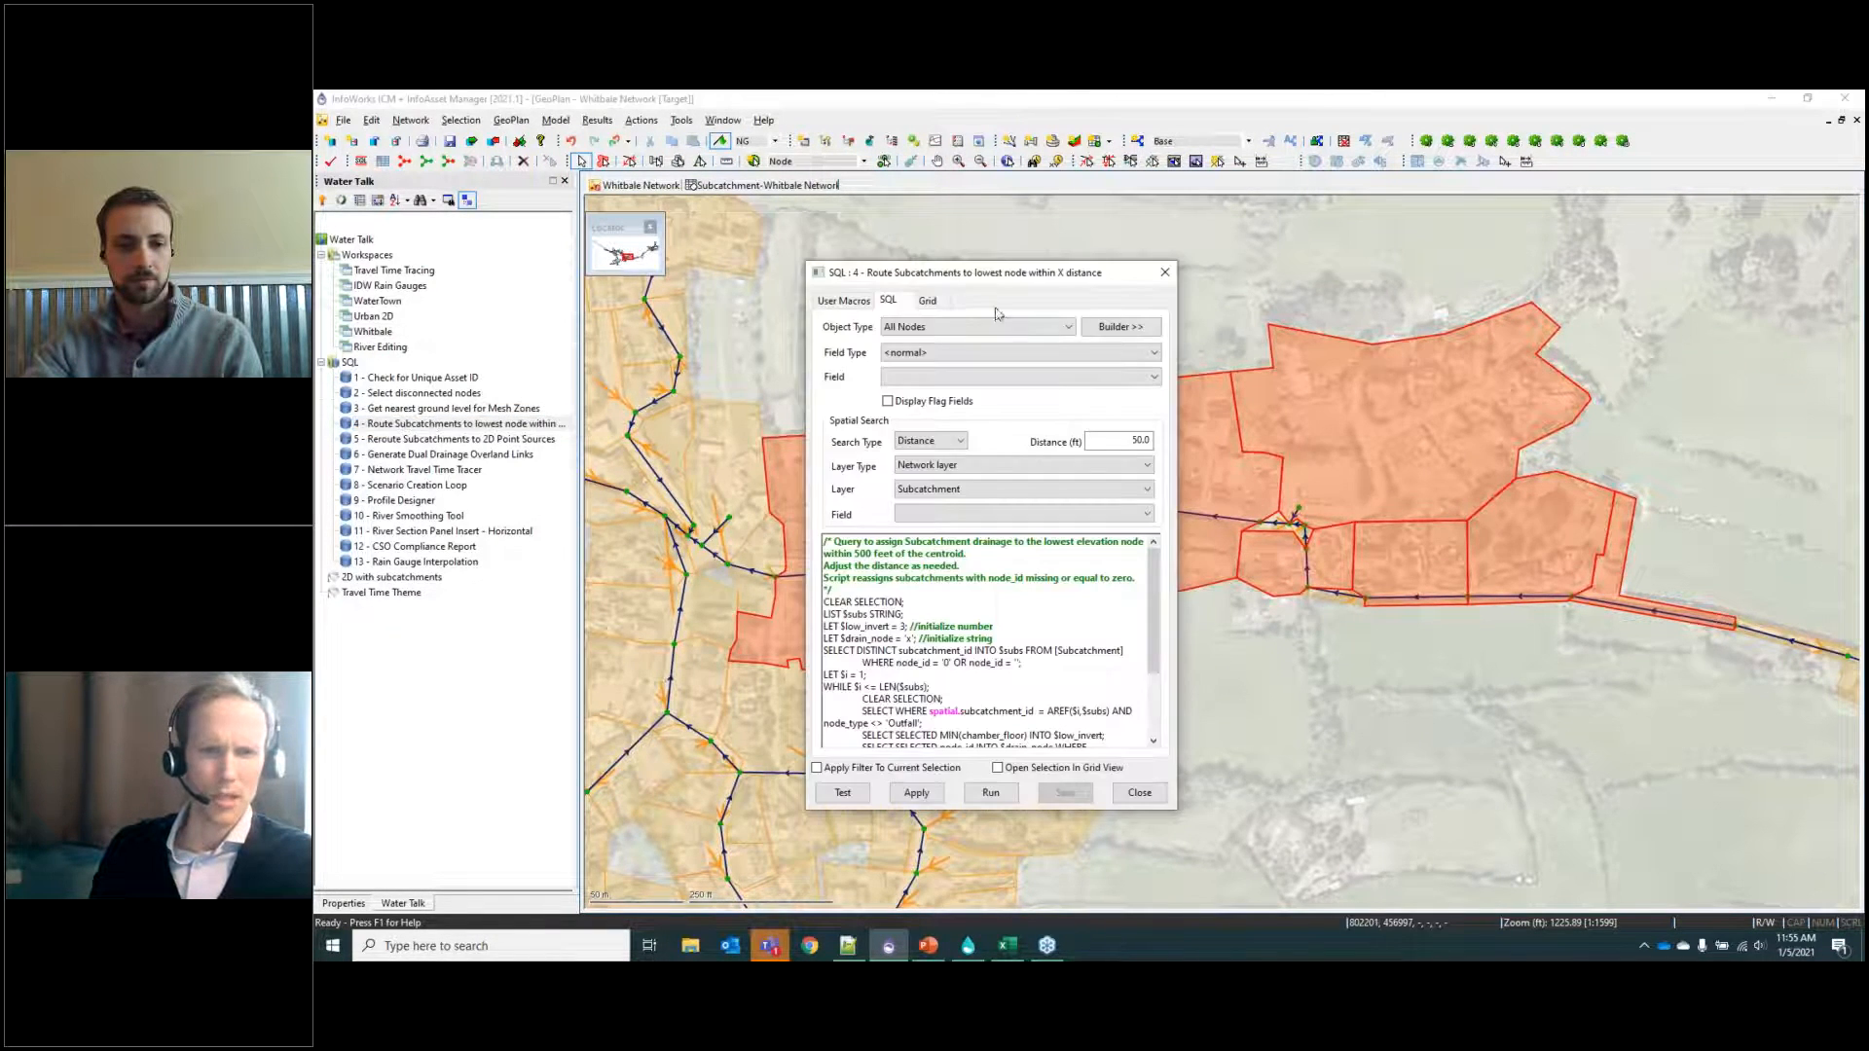
{"action": "left_click_drag", "start_coordinate": [1006, 280], "coordinate": [1298, 167]}
{"action": "left_click_drag", "start_coordinate": [1468, 703], "coordinate": [1836, 873]}
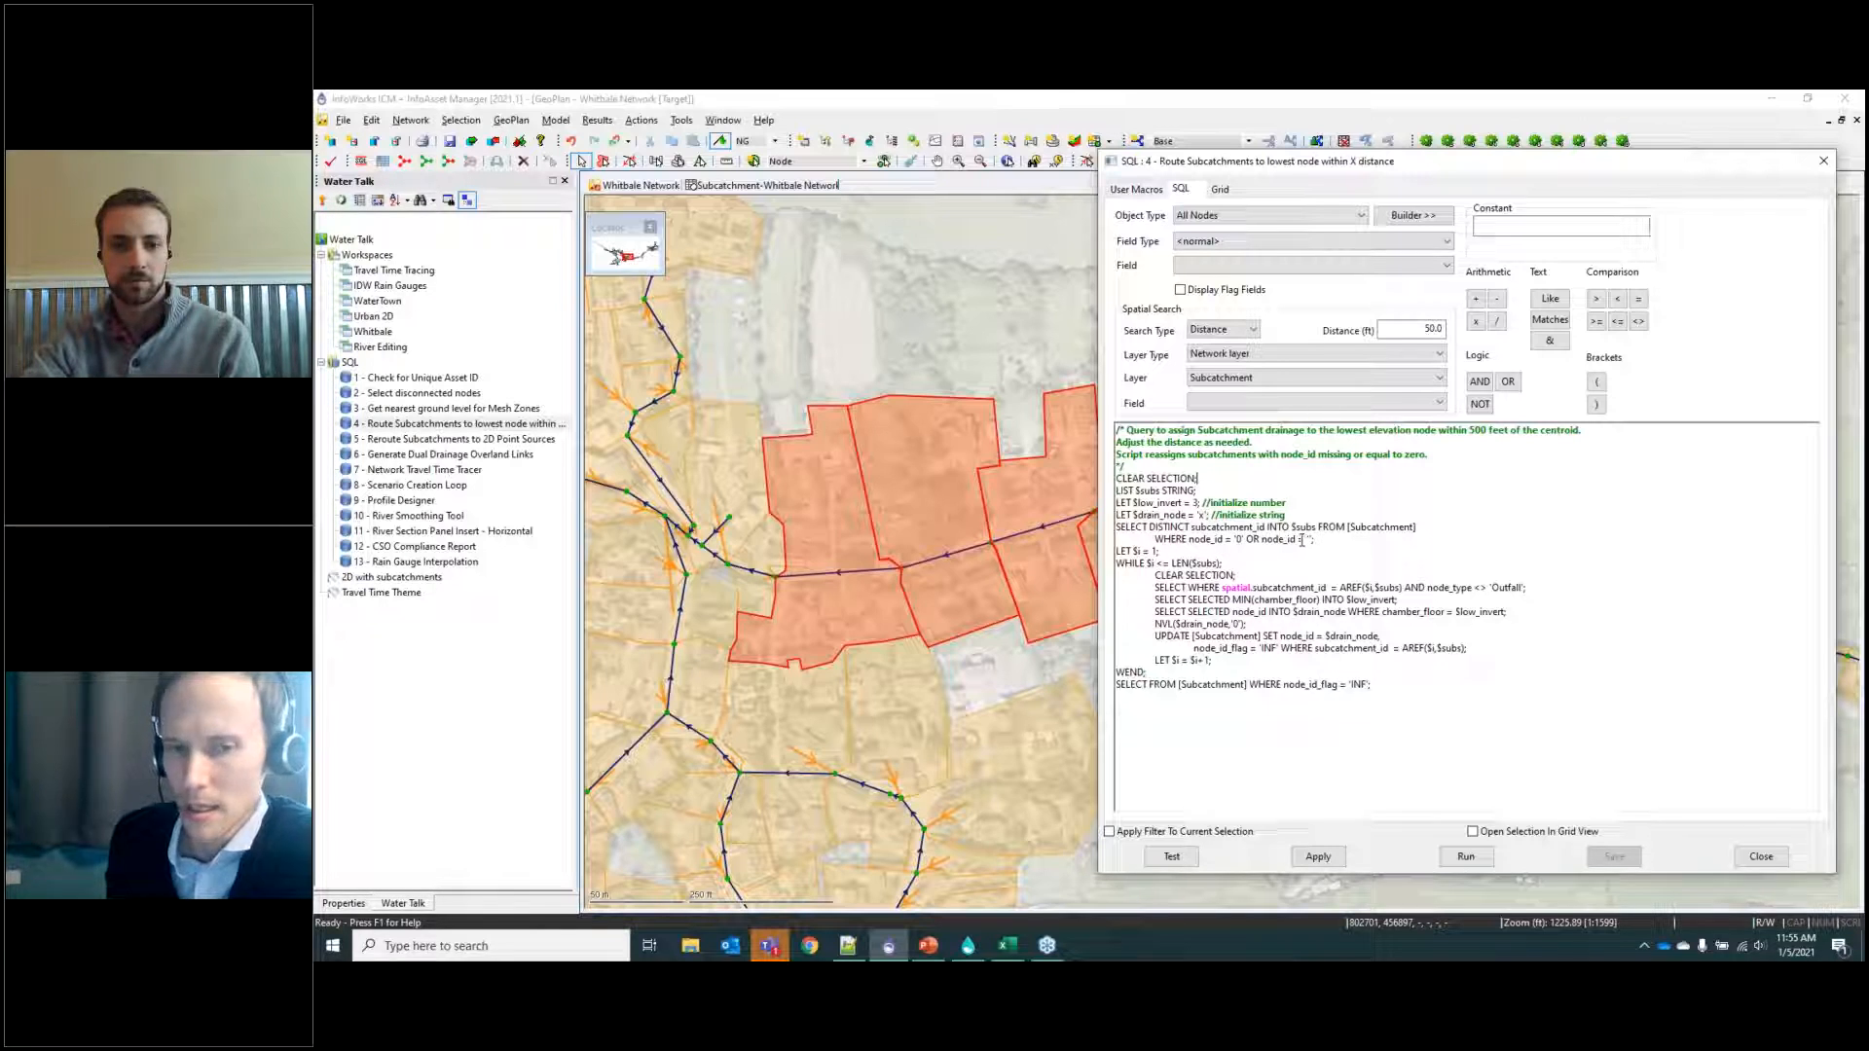
{"action": "left_click_drag", "start_coordinate": [1332, 538], "coordinate": [1296, 539]}
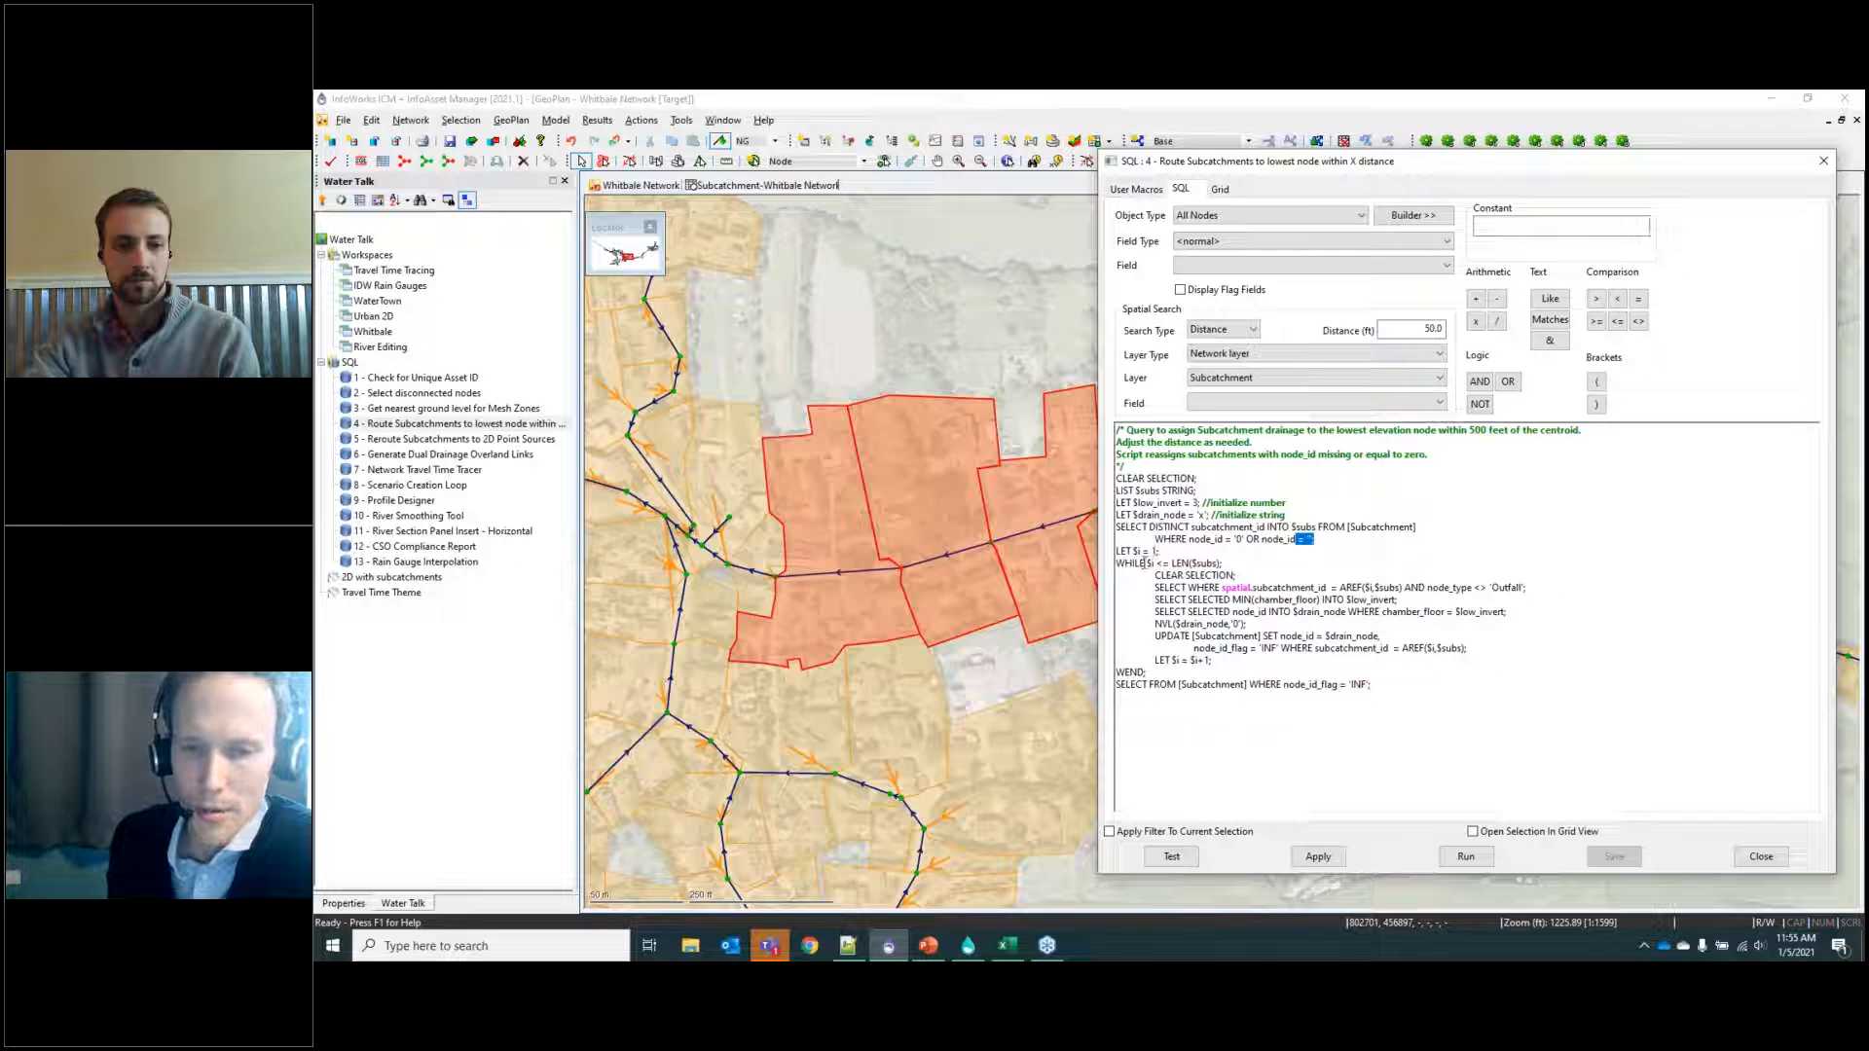
{"action": "left_click_drag", "start_coordinate": [1145, 564], "coordinate": [1118, 564]}
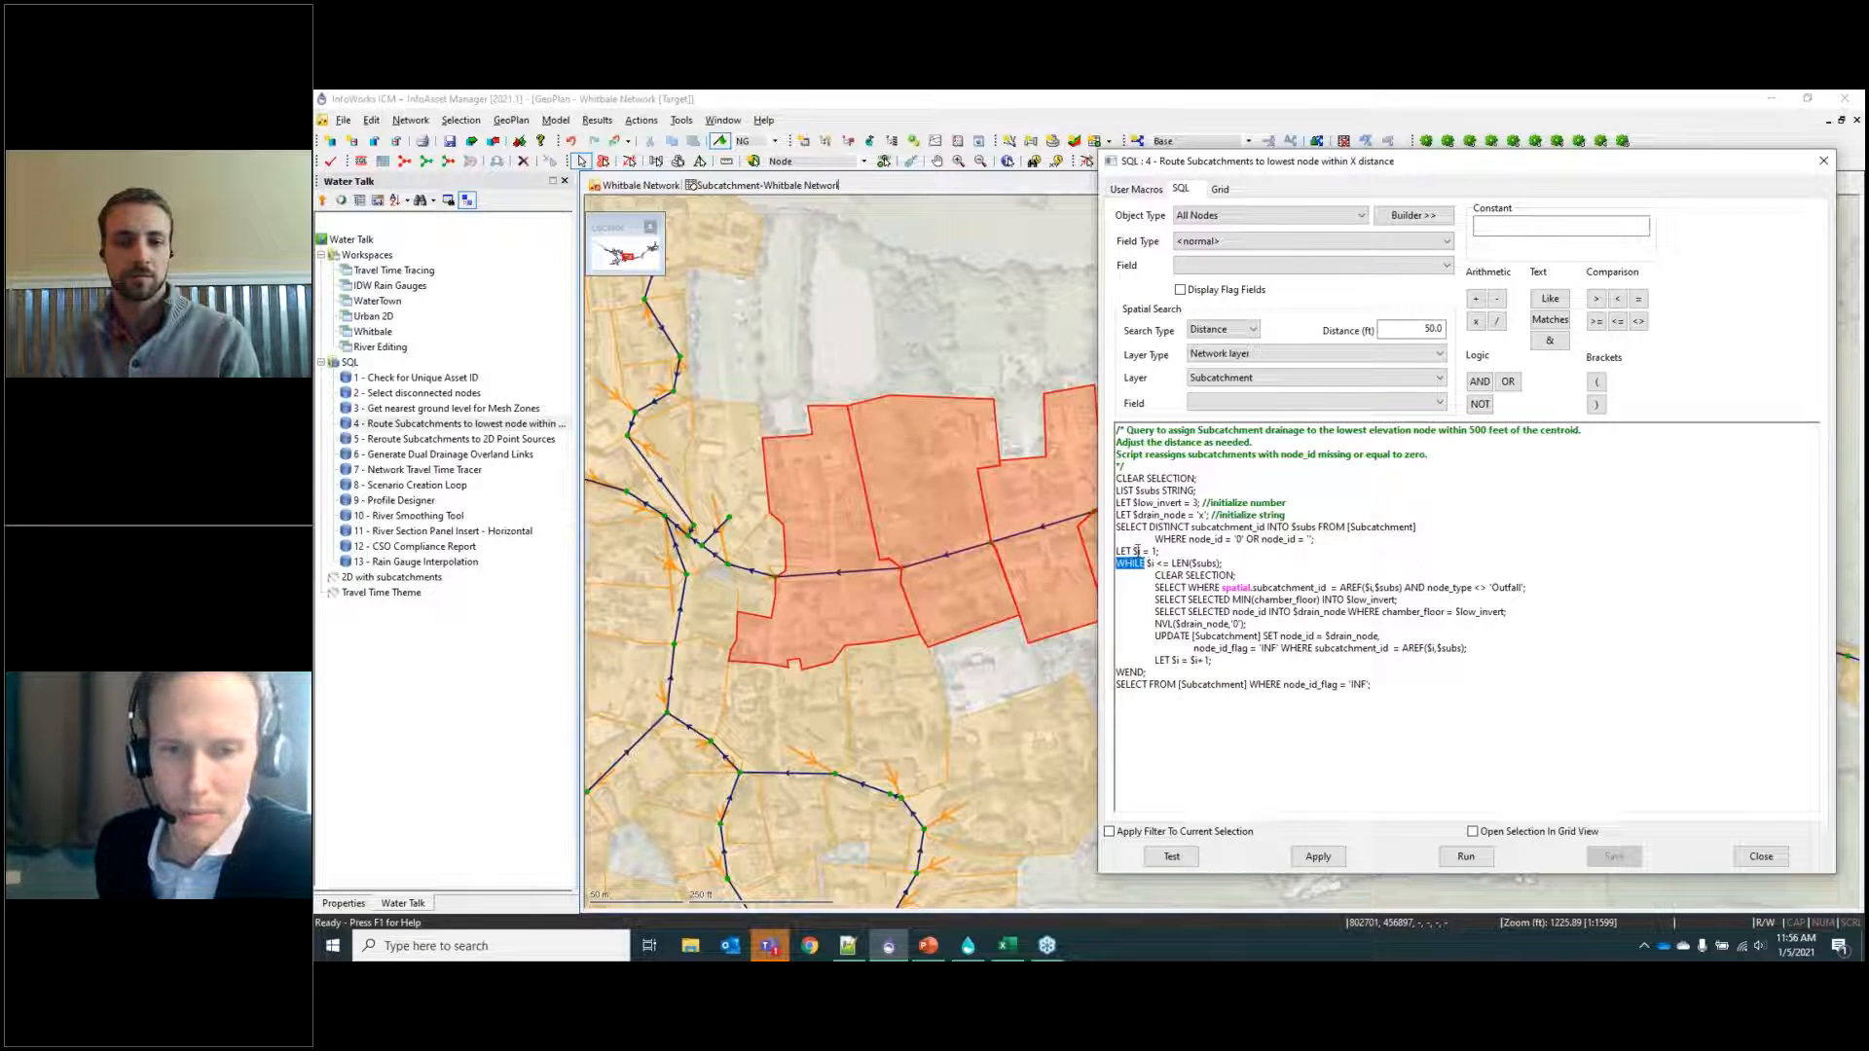
{"action": "left_click_drag", "start_coordinate": [1165, 550], "coordinate": [1116, 551]}
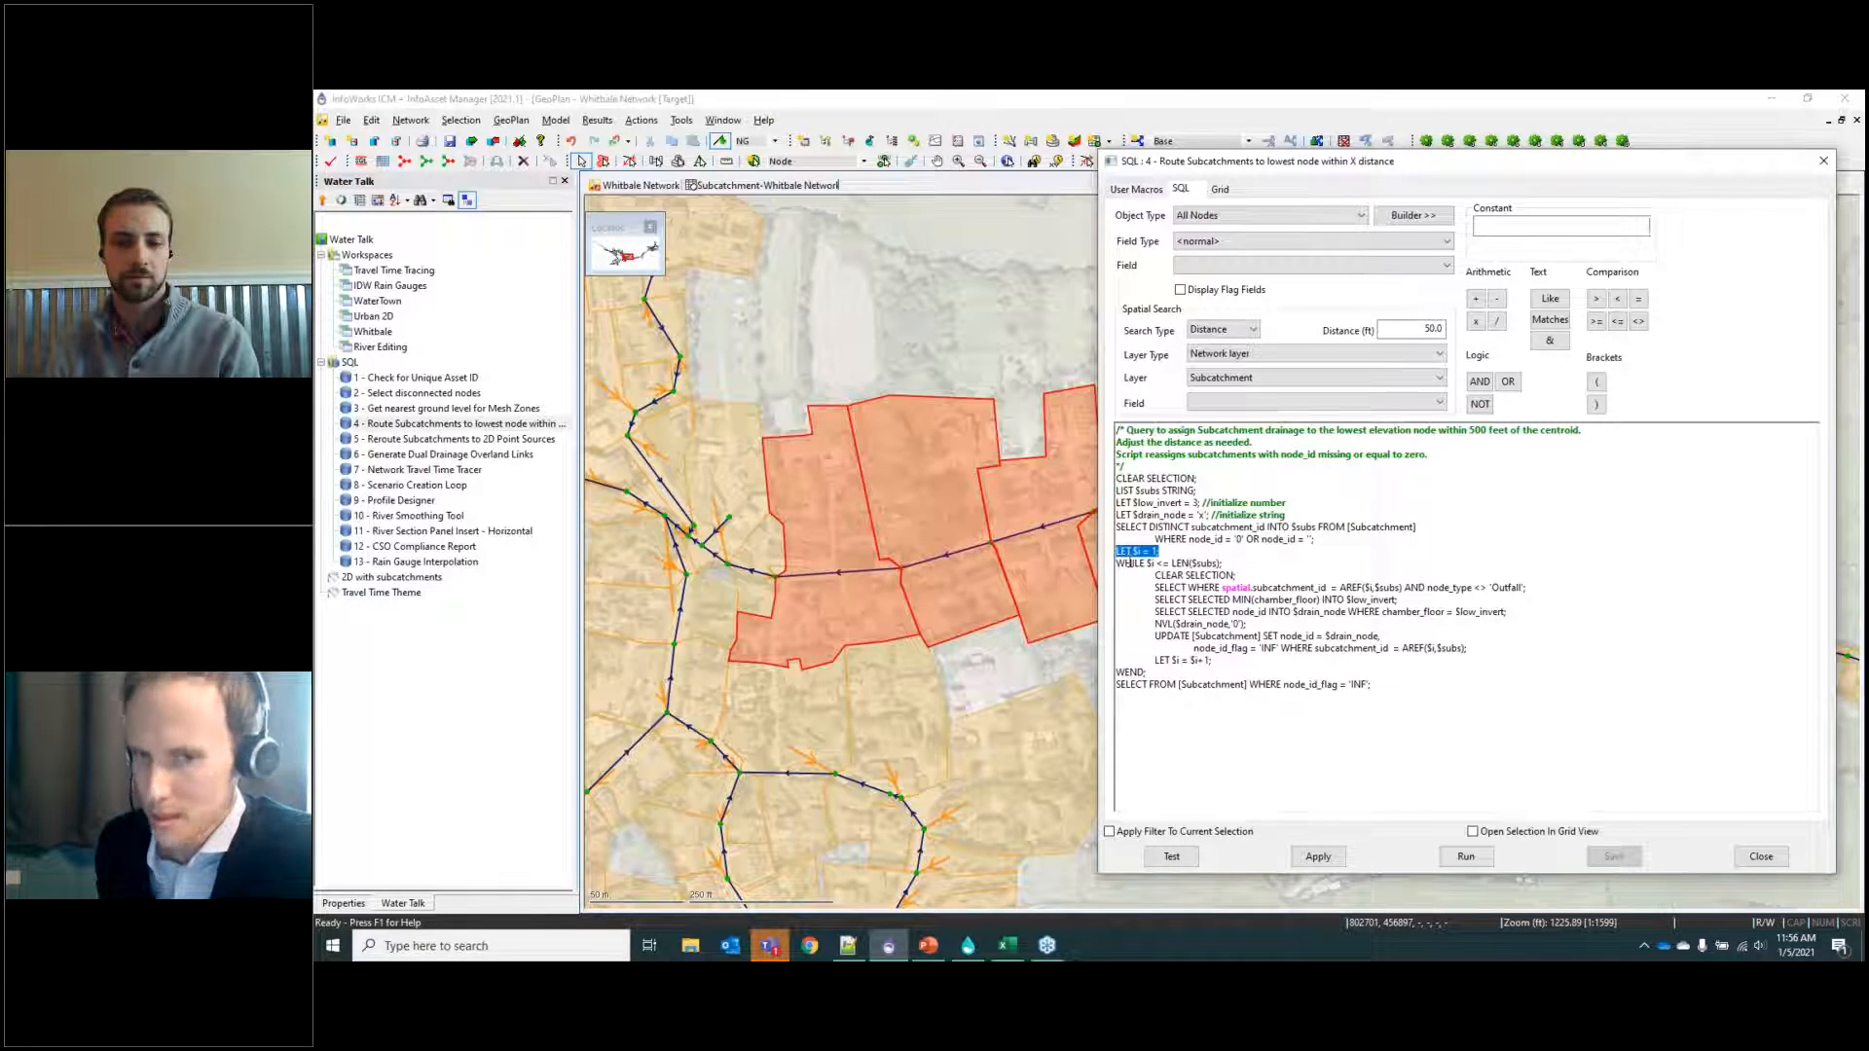
{"action": "left_click_drag", "start_coordinate": [1119, 564], "coordinate": [1162, 564]}
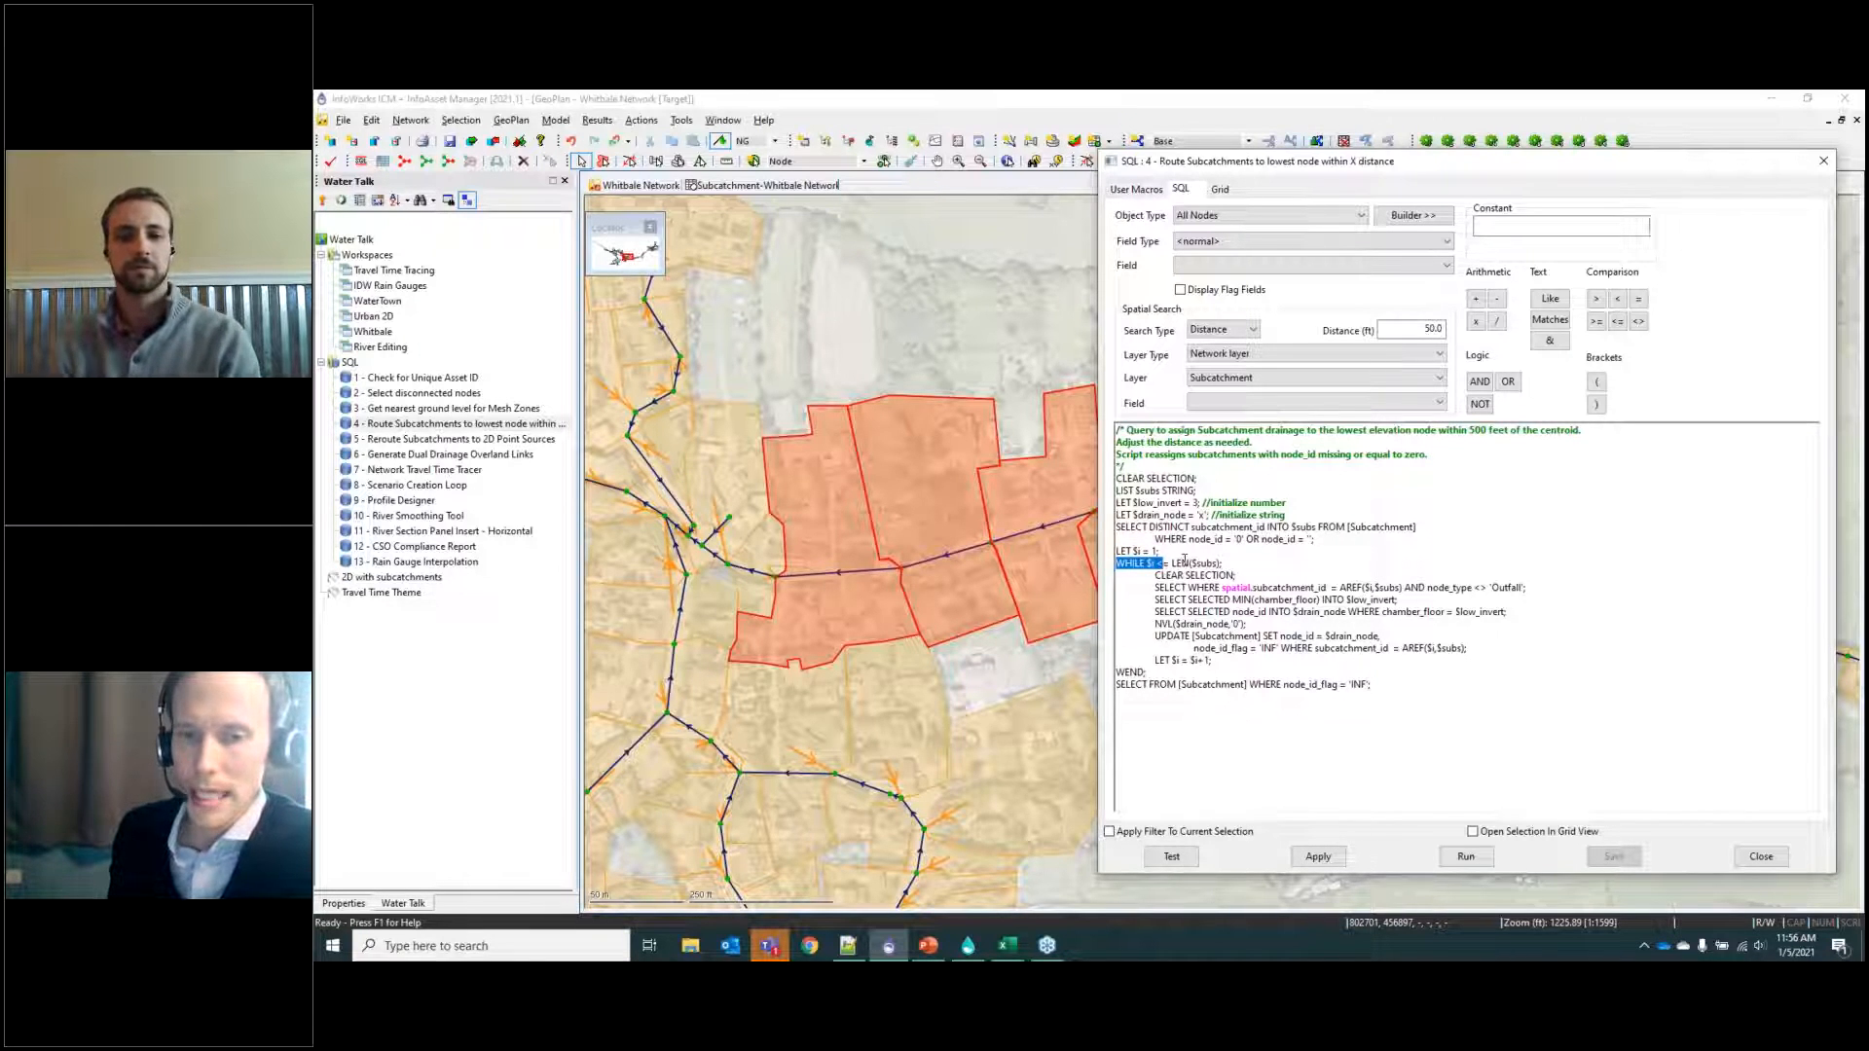
{"action": "left_click", "coordinate": [1217, 574]}
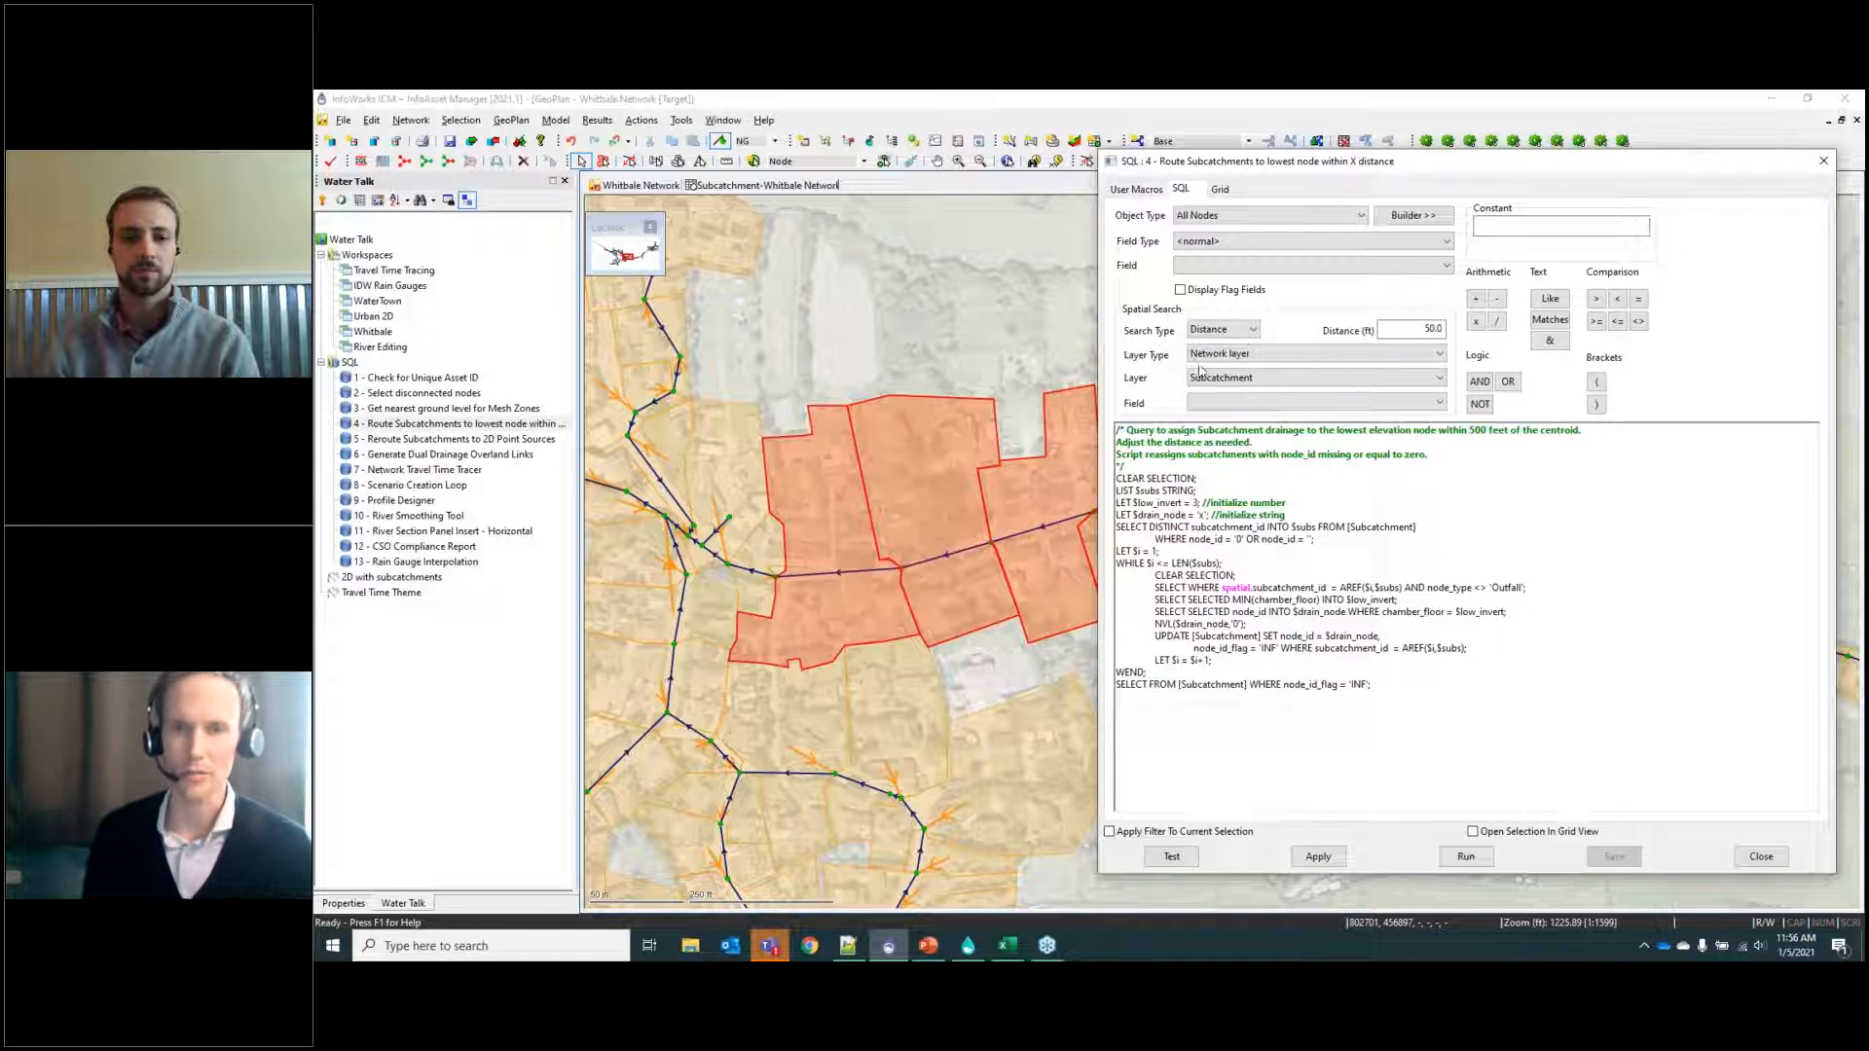
{"action": "left_click_drag", "start_coordinate": [1460, 160], "coordinate": [1862, 187]}
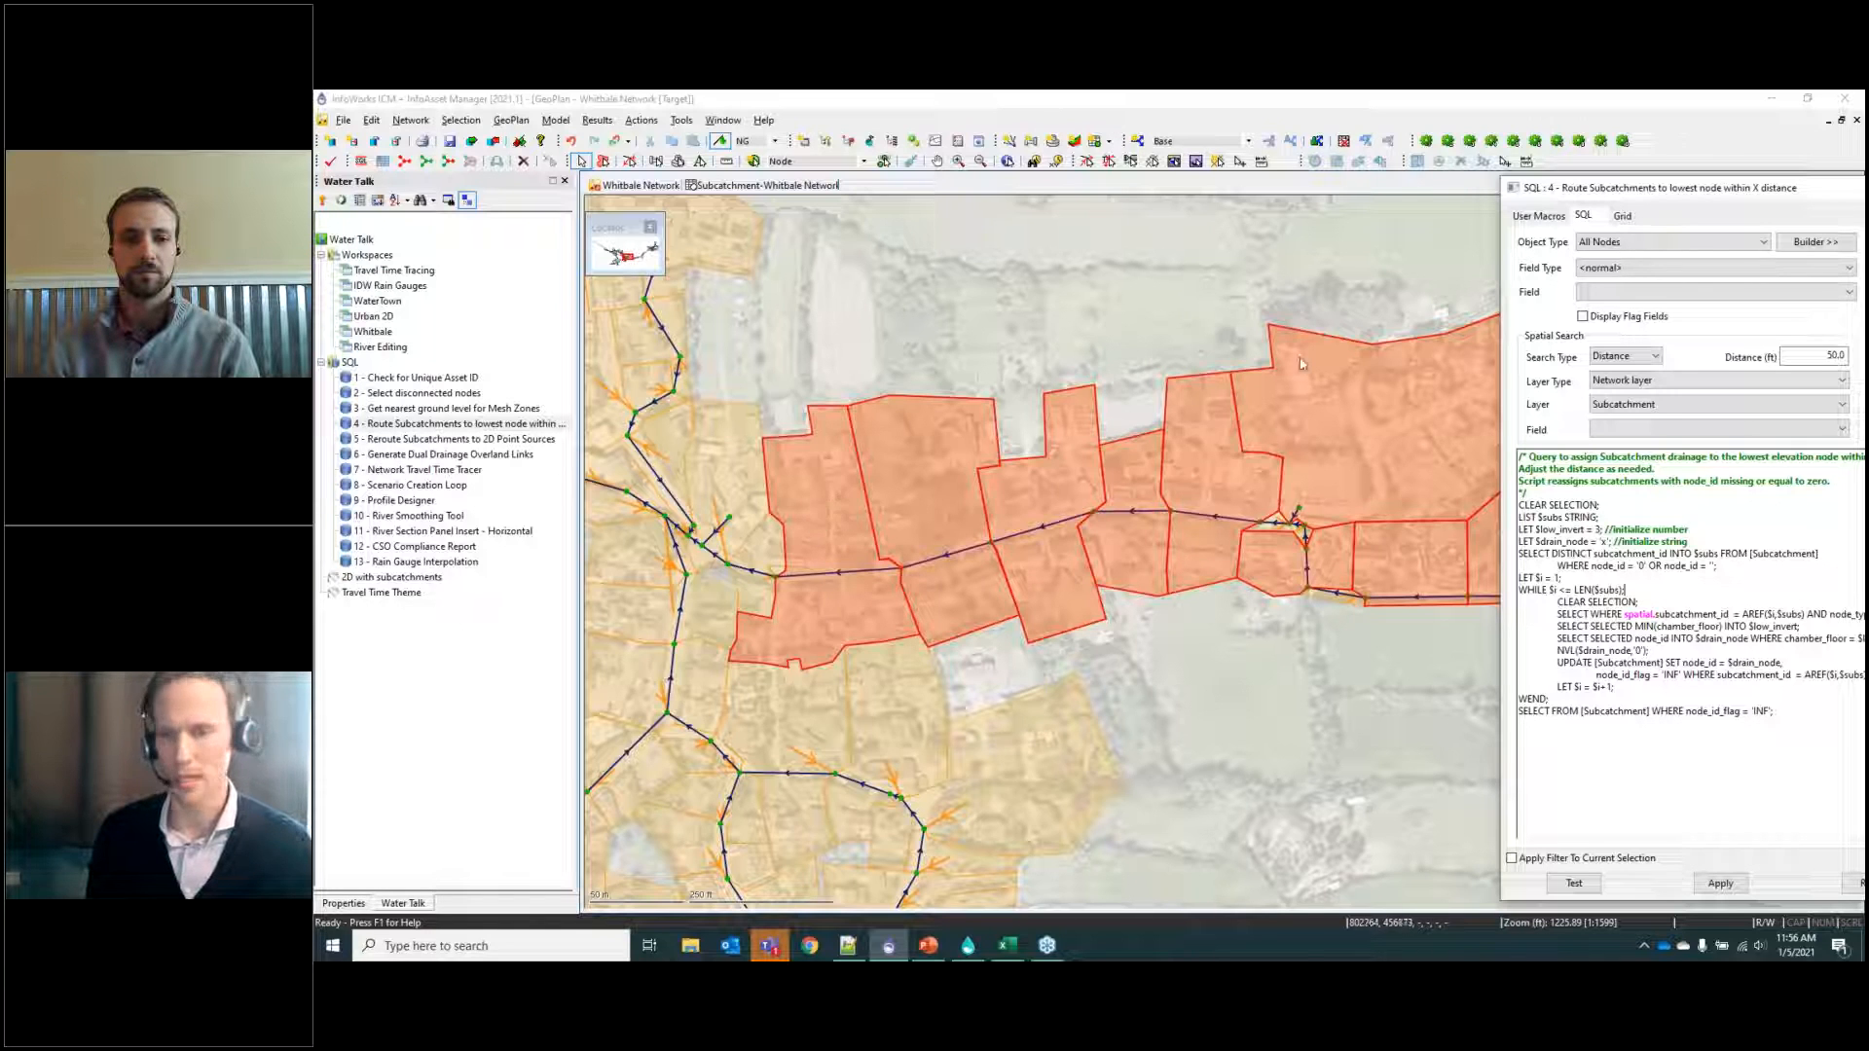
{"action": "left_click_drag", "start_coordinate": [1650, 188], "coordinate": [1255, 166]}
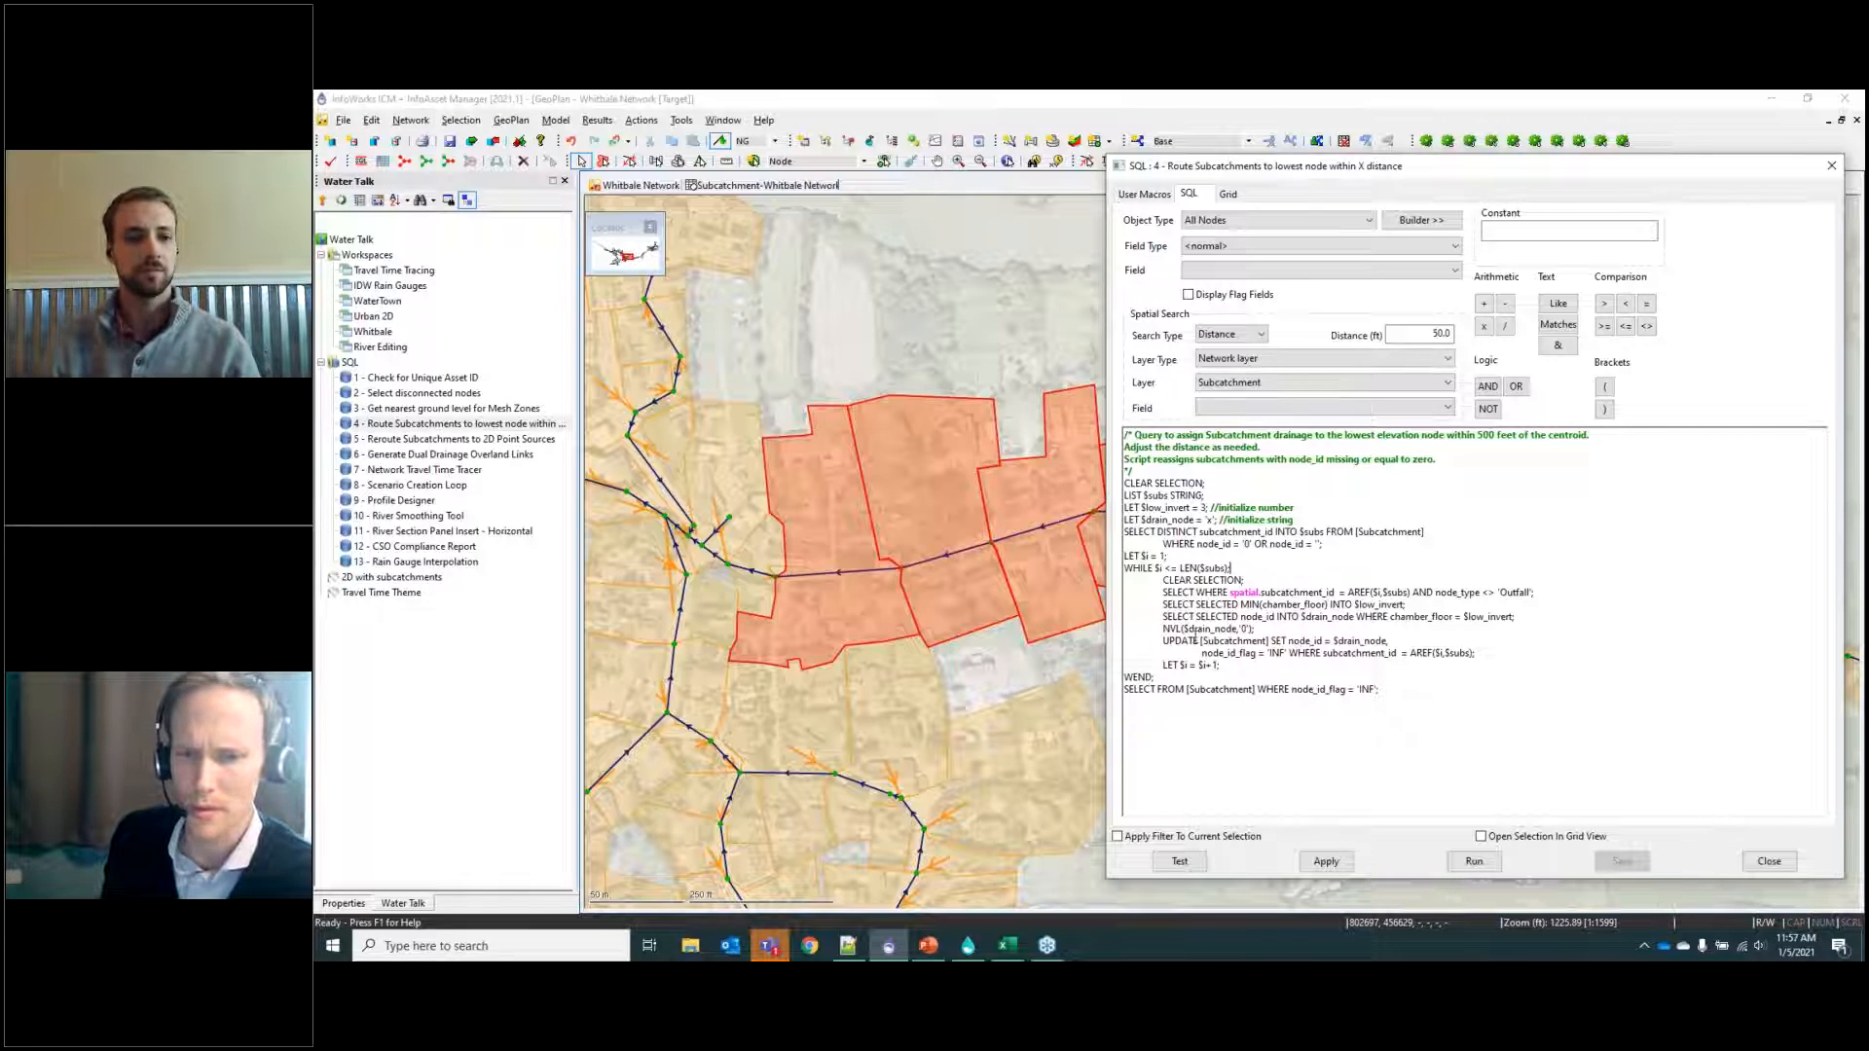
Apply the routing query to reassign the subcatchments that have no drainage node, and close it.
{"action": "left_click_drag", "start_coordinate": [1257, 170], "coordinate": [1496, 147]}
{"action": "left_click", "coordinate": [1565, 838]}
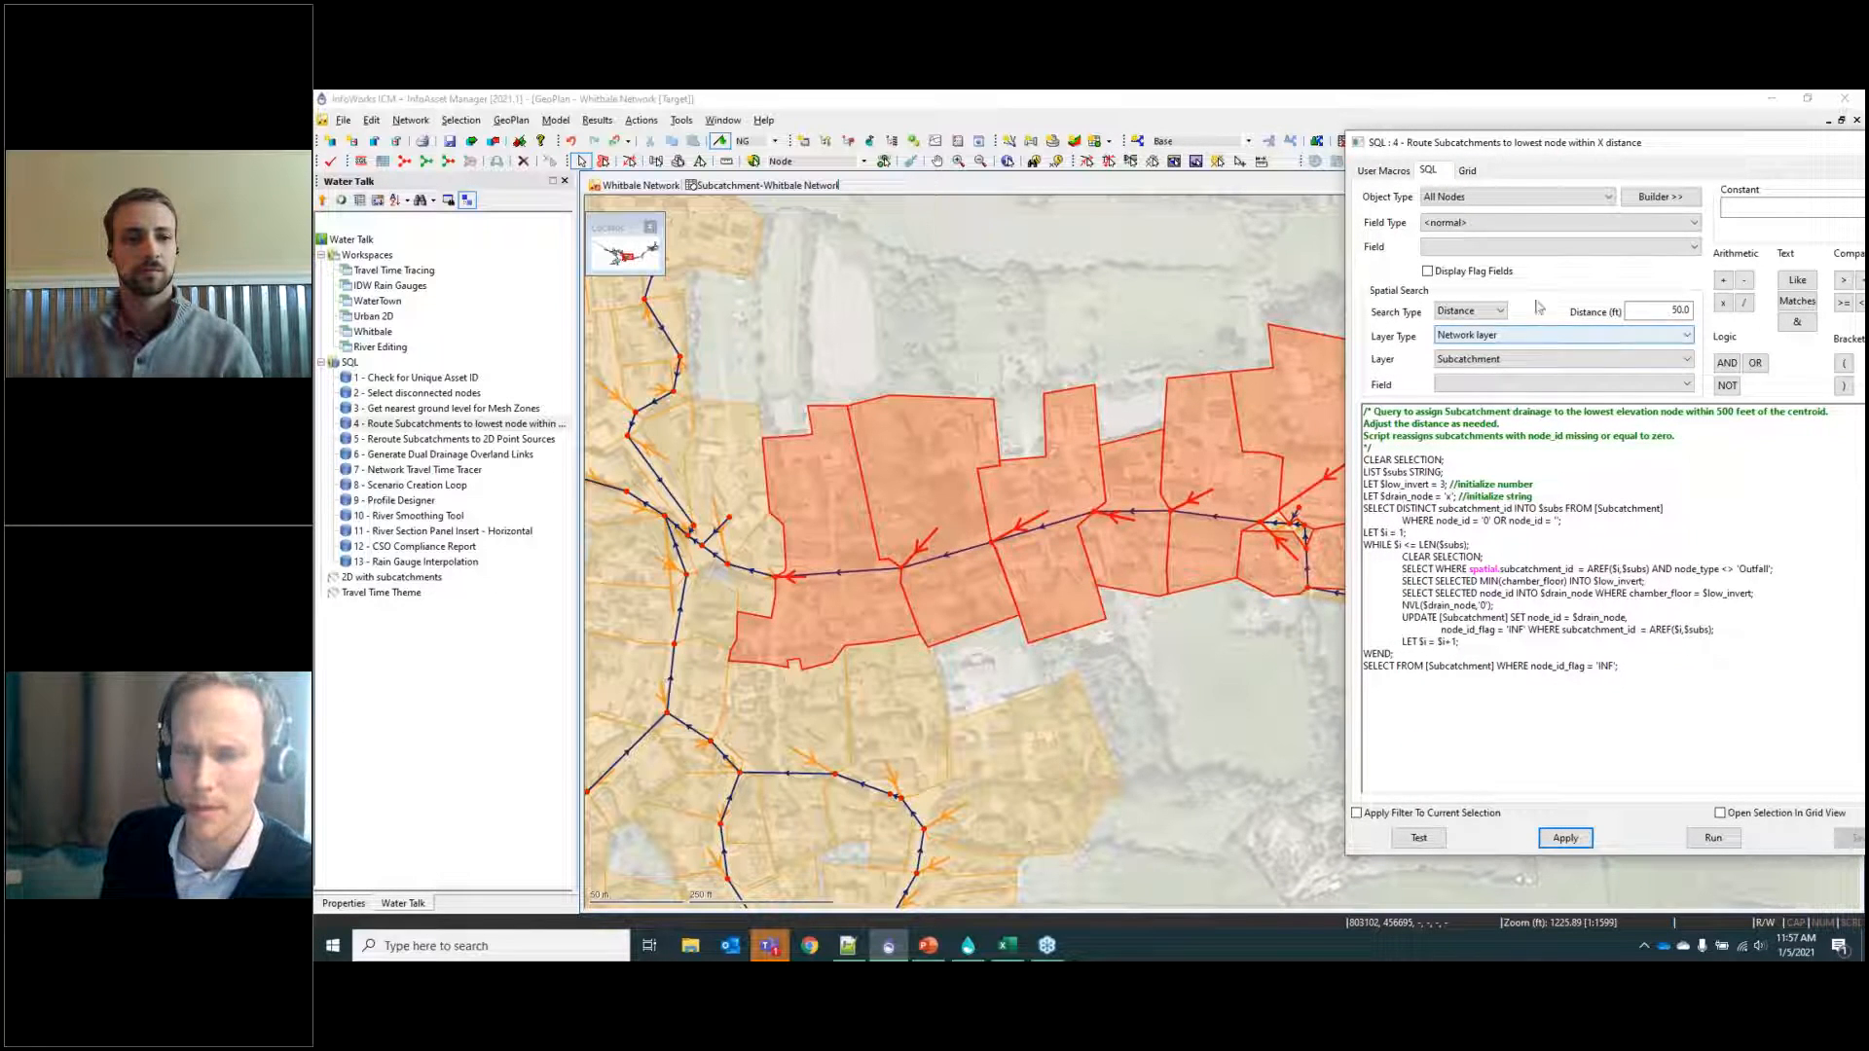
{"action": "left_click_drag", "start_coordinate": [1658, 146], "coordinate": [1139, 184]}
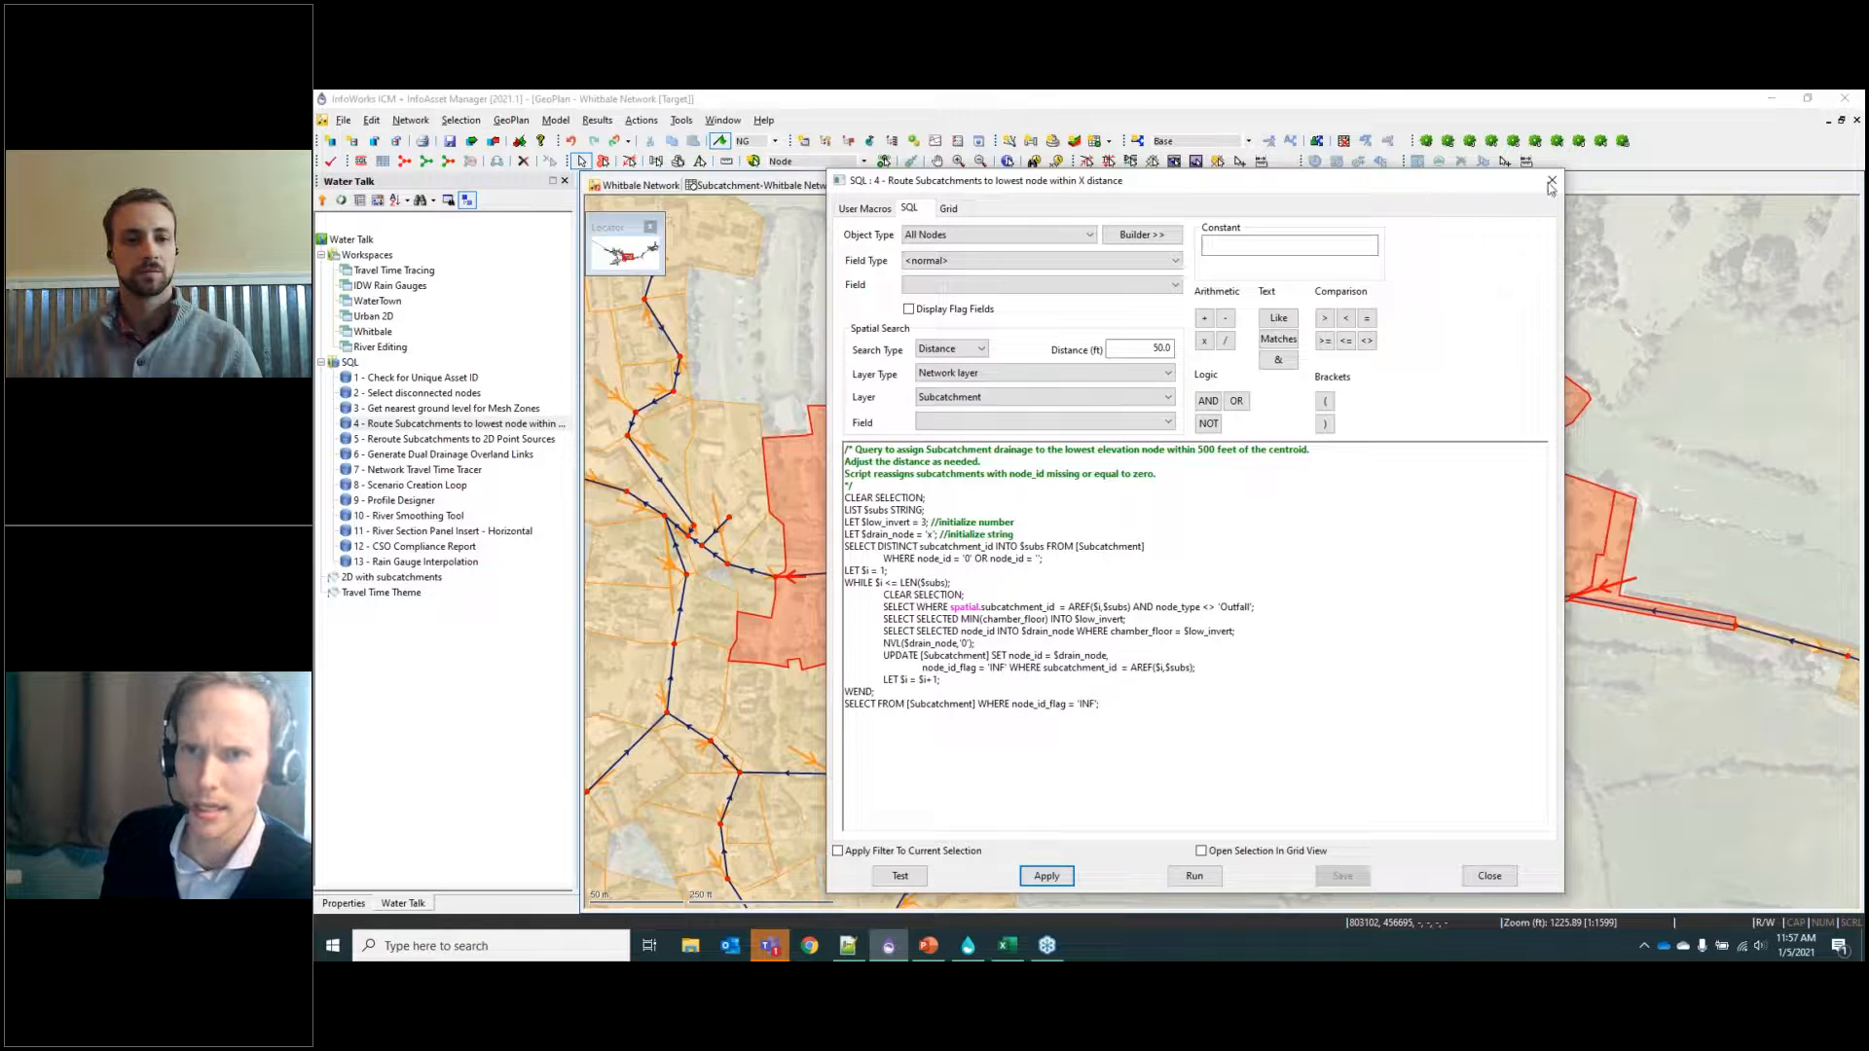
{"action": "left_click", "coordinate": [1551, 180]}
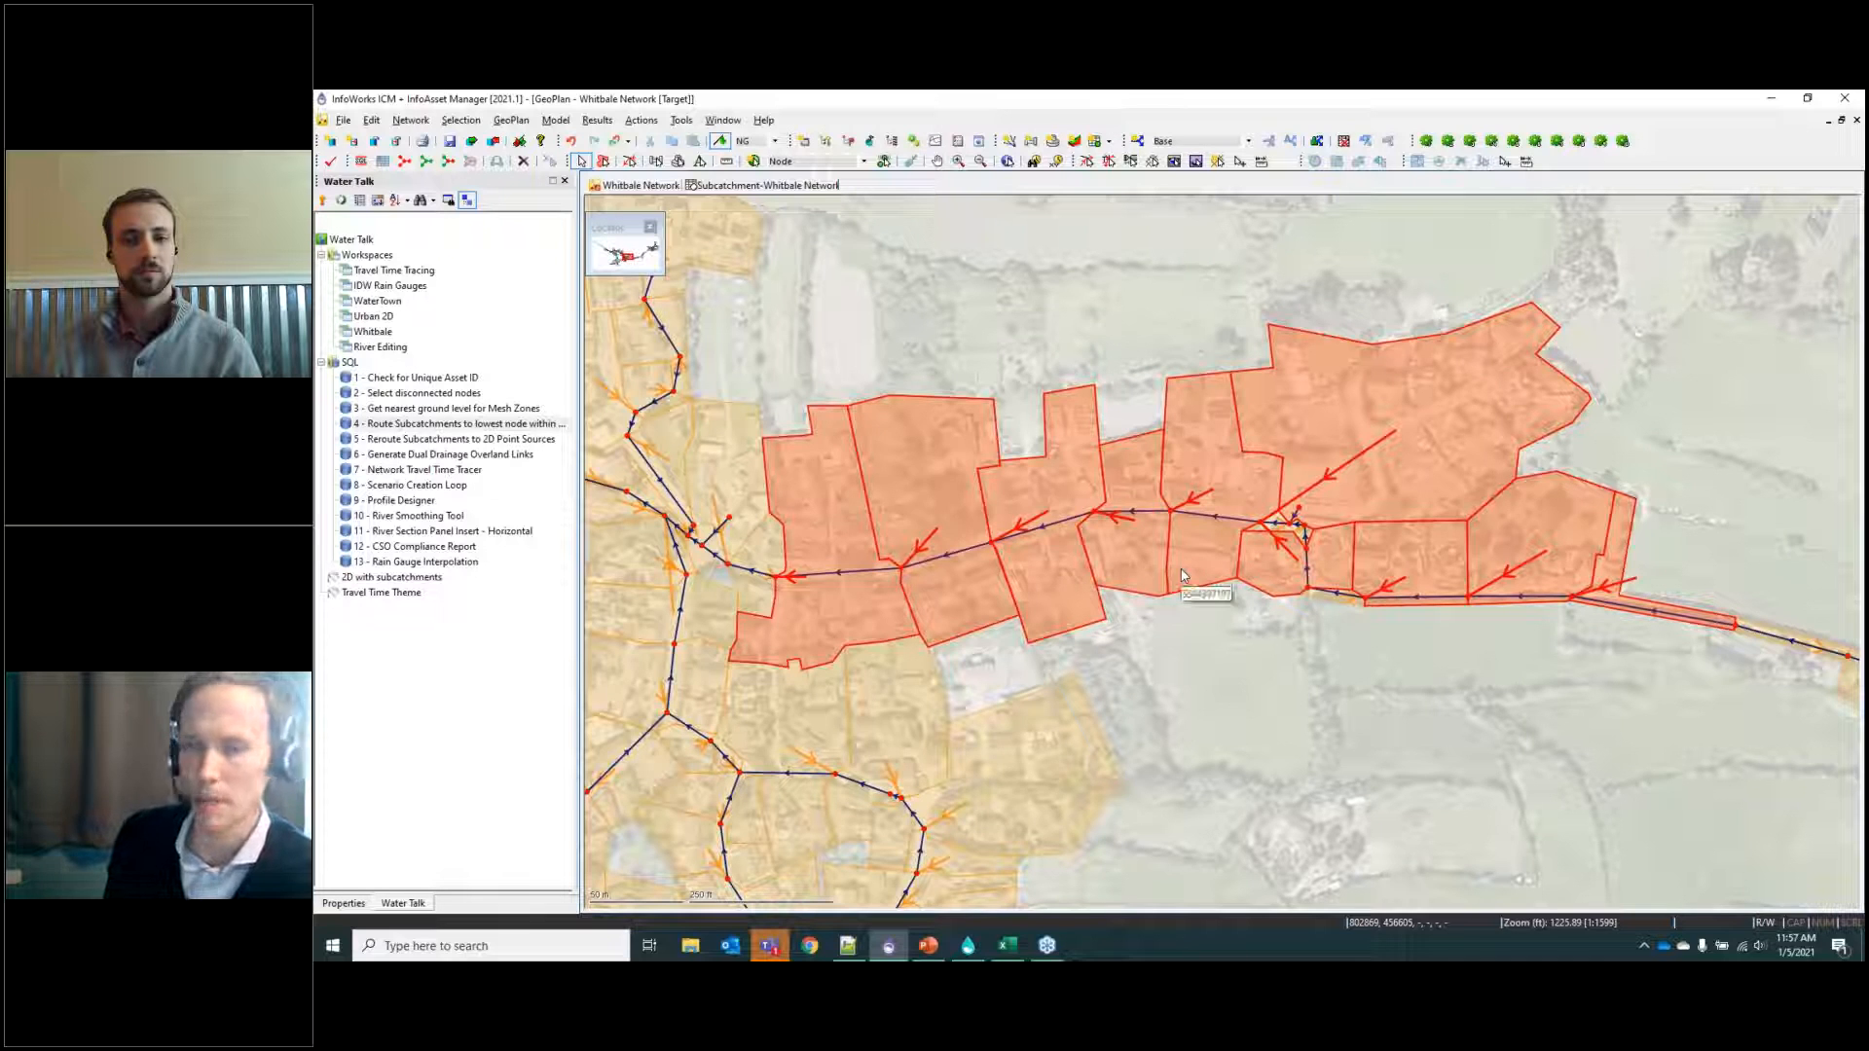
Reopen saved query 4 and undo its last run on the network.
{"action": "double_click", "coordinate": [420, 426]}
{"action": "left_click_drag", "start_coordinate": [1037, 263], "coordinate": [1583, 203]}
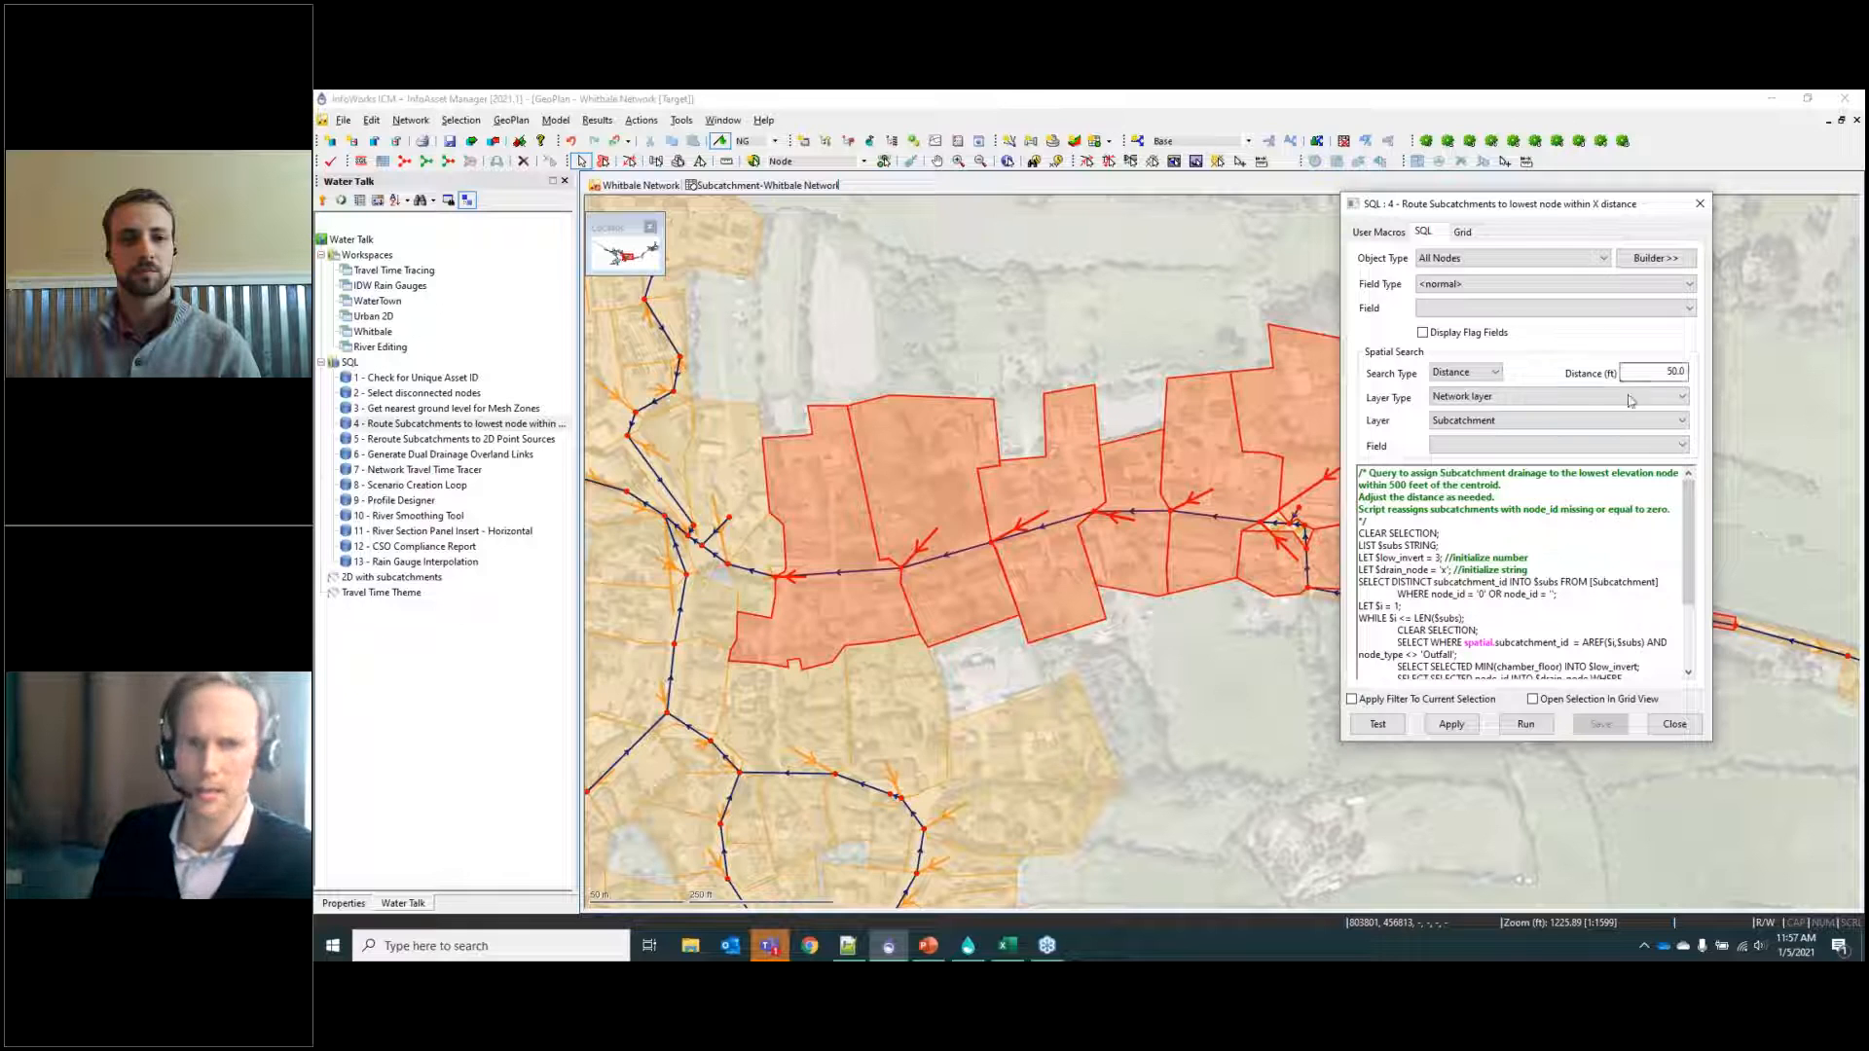
{"action": "left_click", "coordinate": [572, 142]}
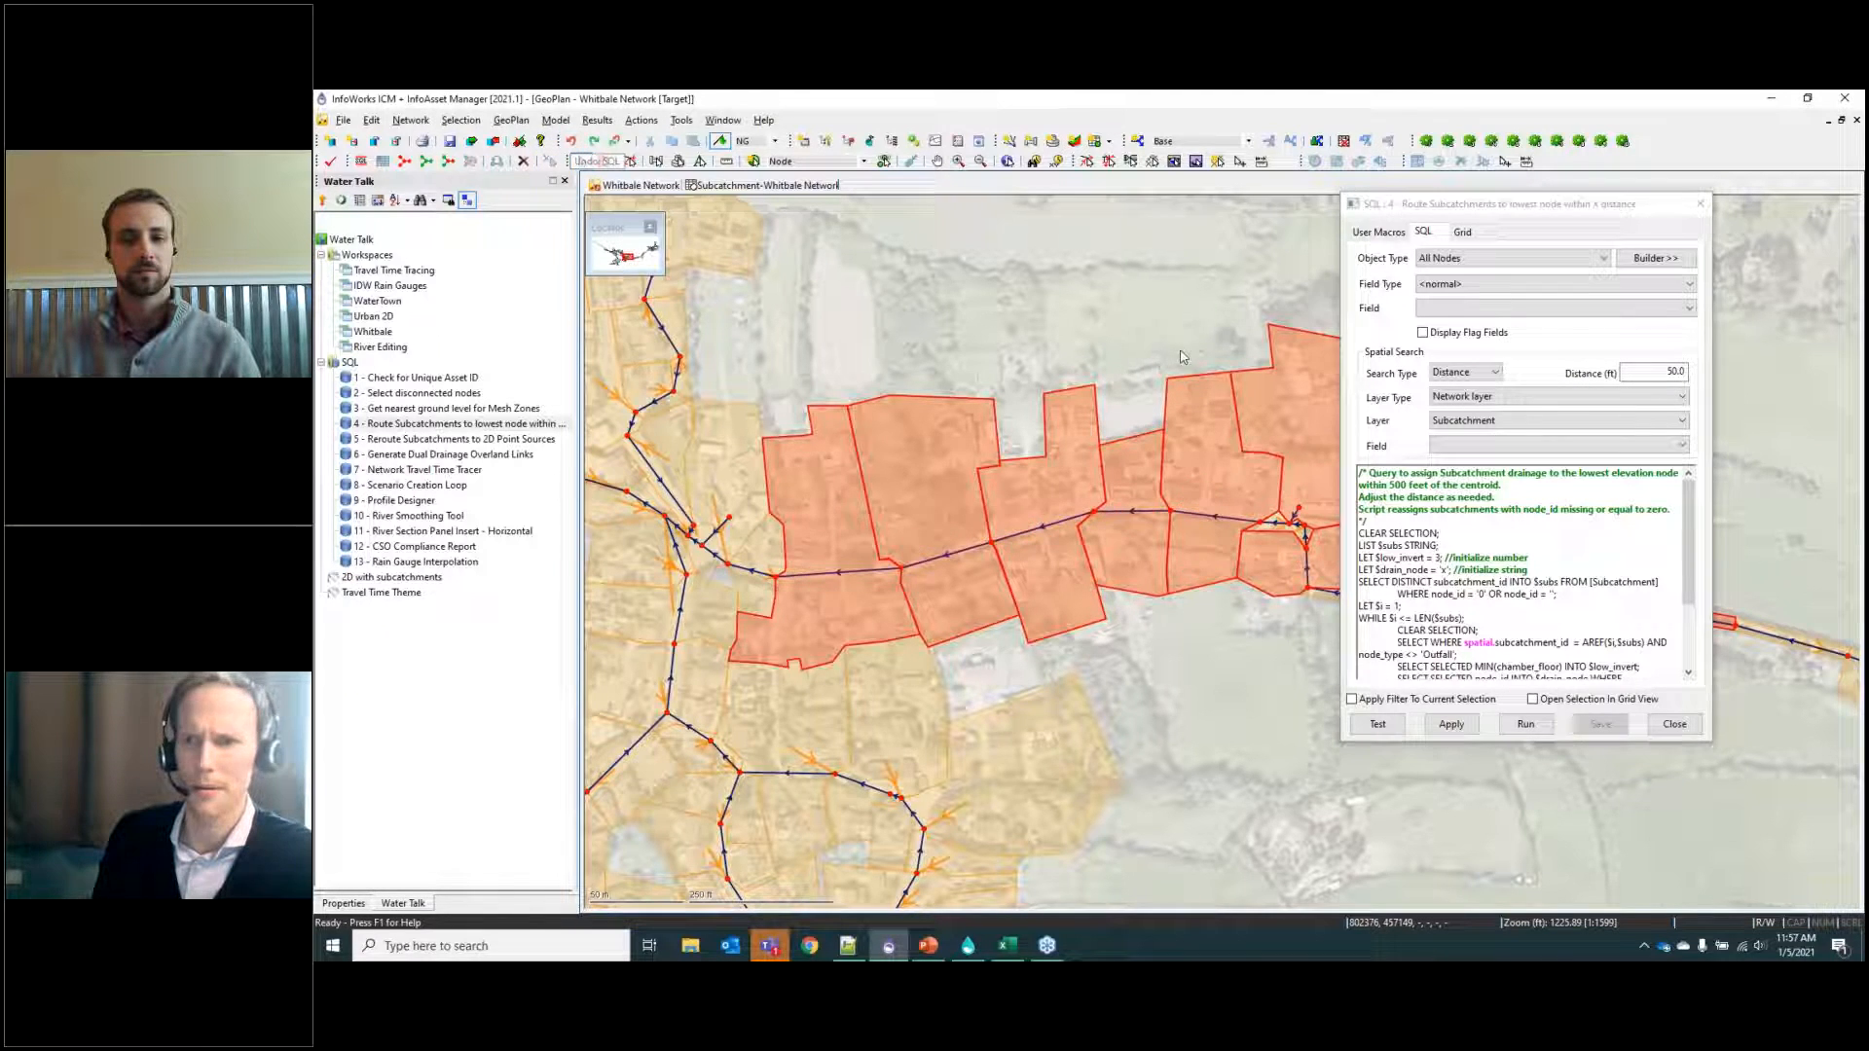
Set the query's search distance to 500 ft, apply it to the subcatchments, and close it.
{"action": "left_click", "coordinate": [1668, 372]}
{"action": "type", "text": "0"}
{"action": "left_click", "coordinate": [1452, 724]}
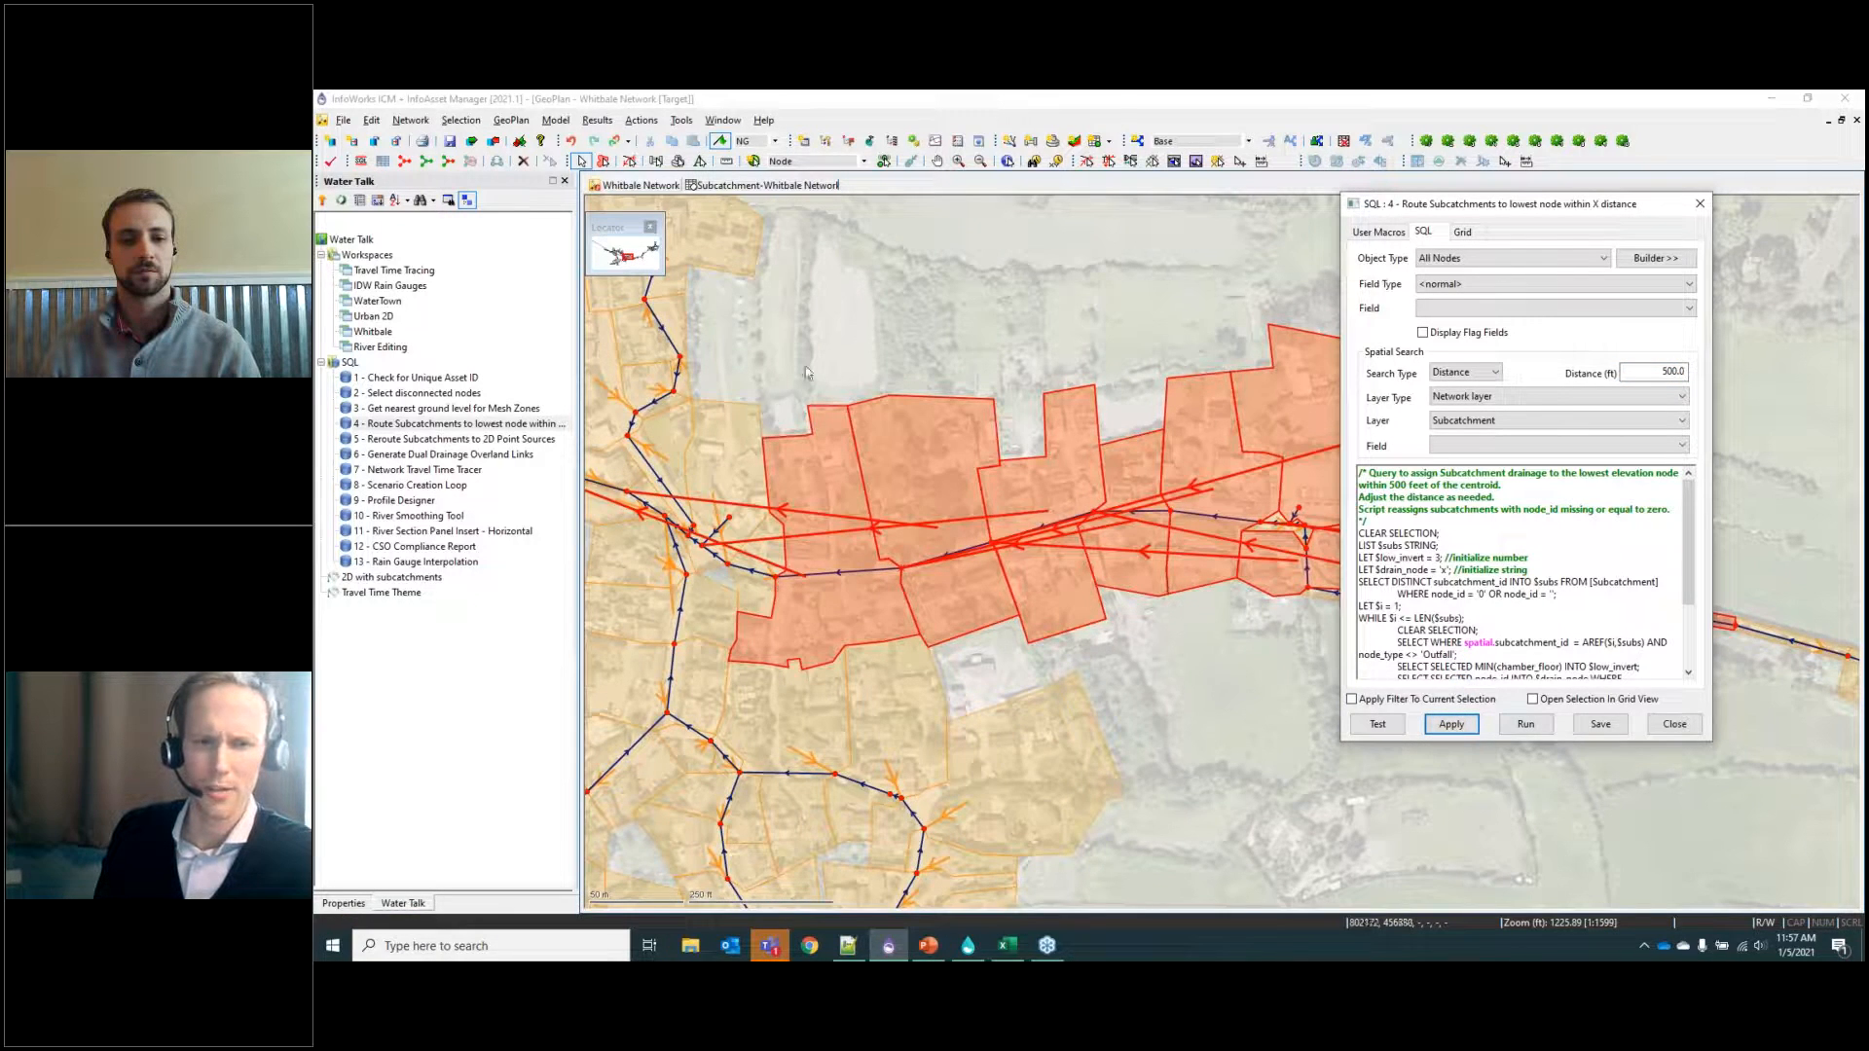
{"action": "left_click_drag", "start_coordinate": [1635, 207], "coordinate": [1864, 206]}
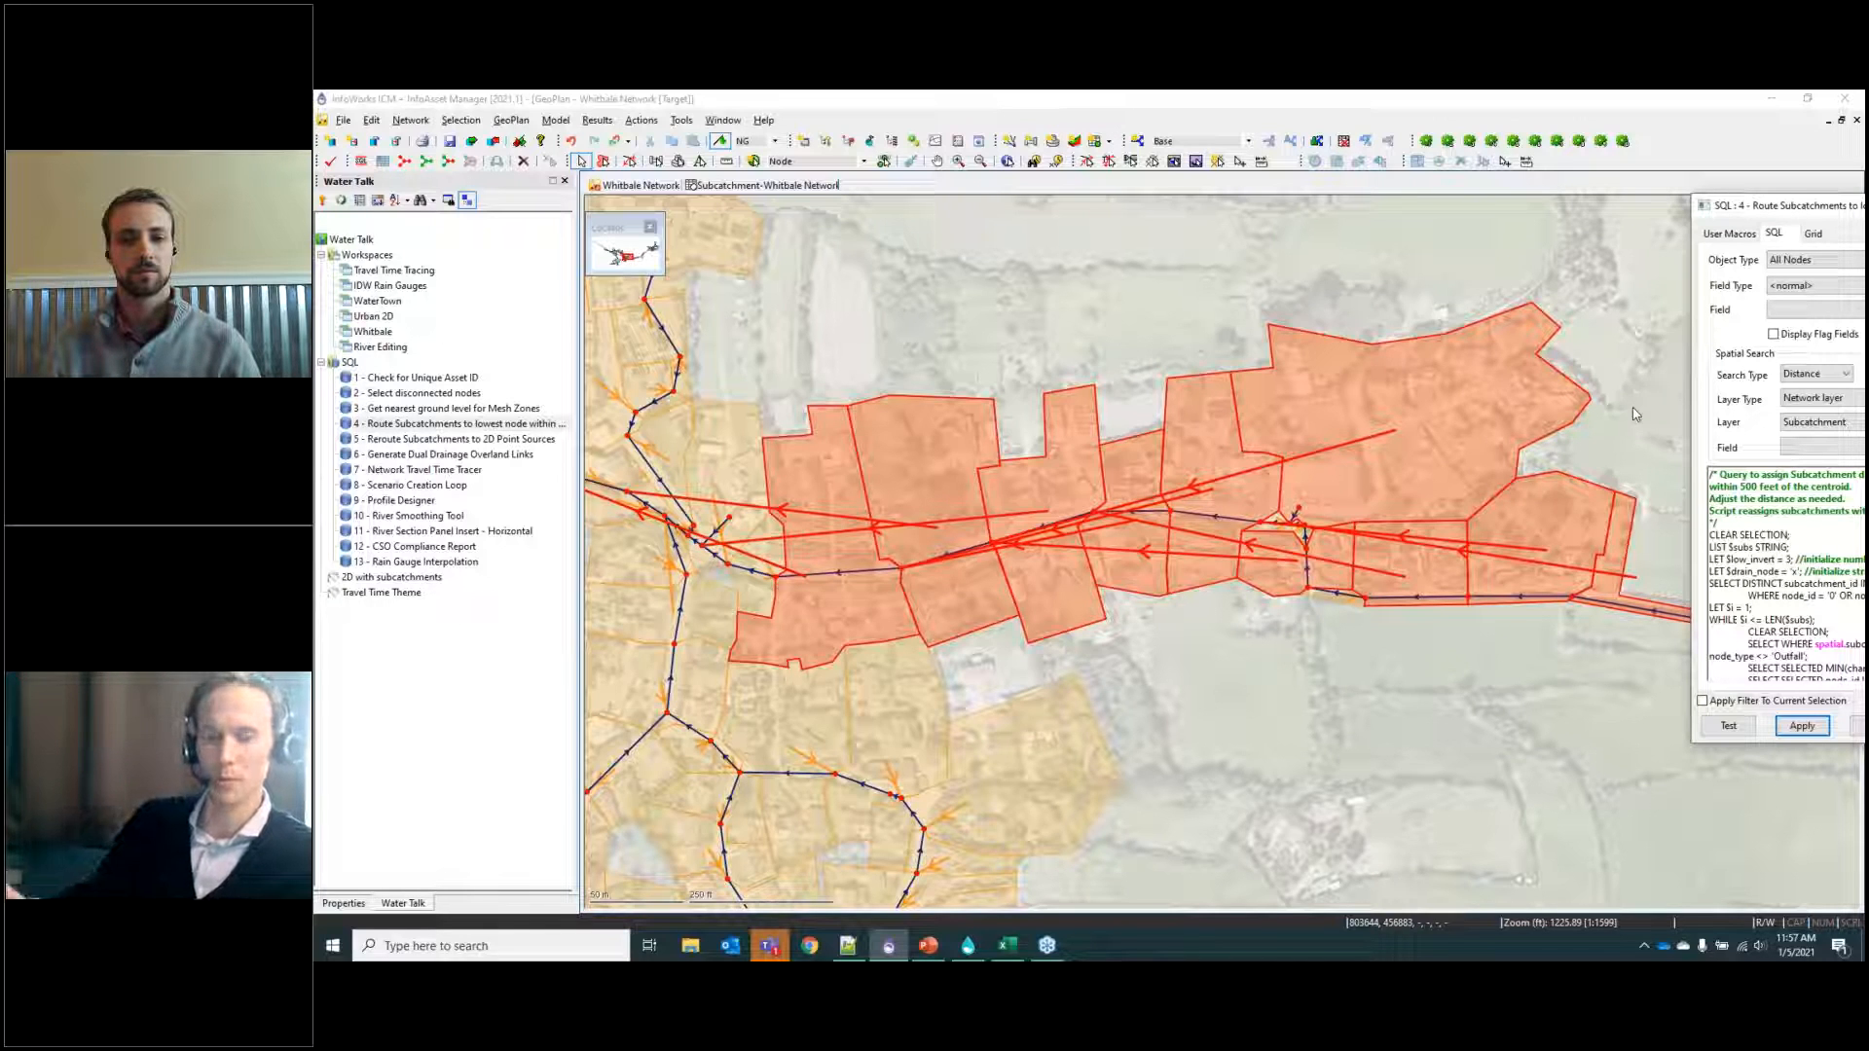
{"action": "left_click_drag", "start_coordinate": [1766, 212], "coordinate": [1399, 230]}
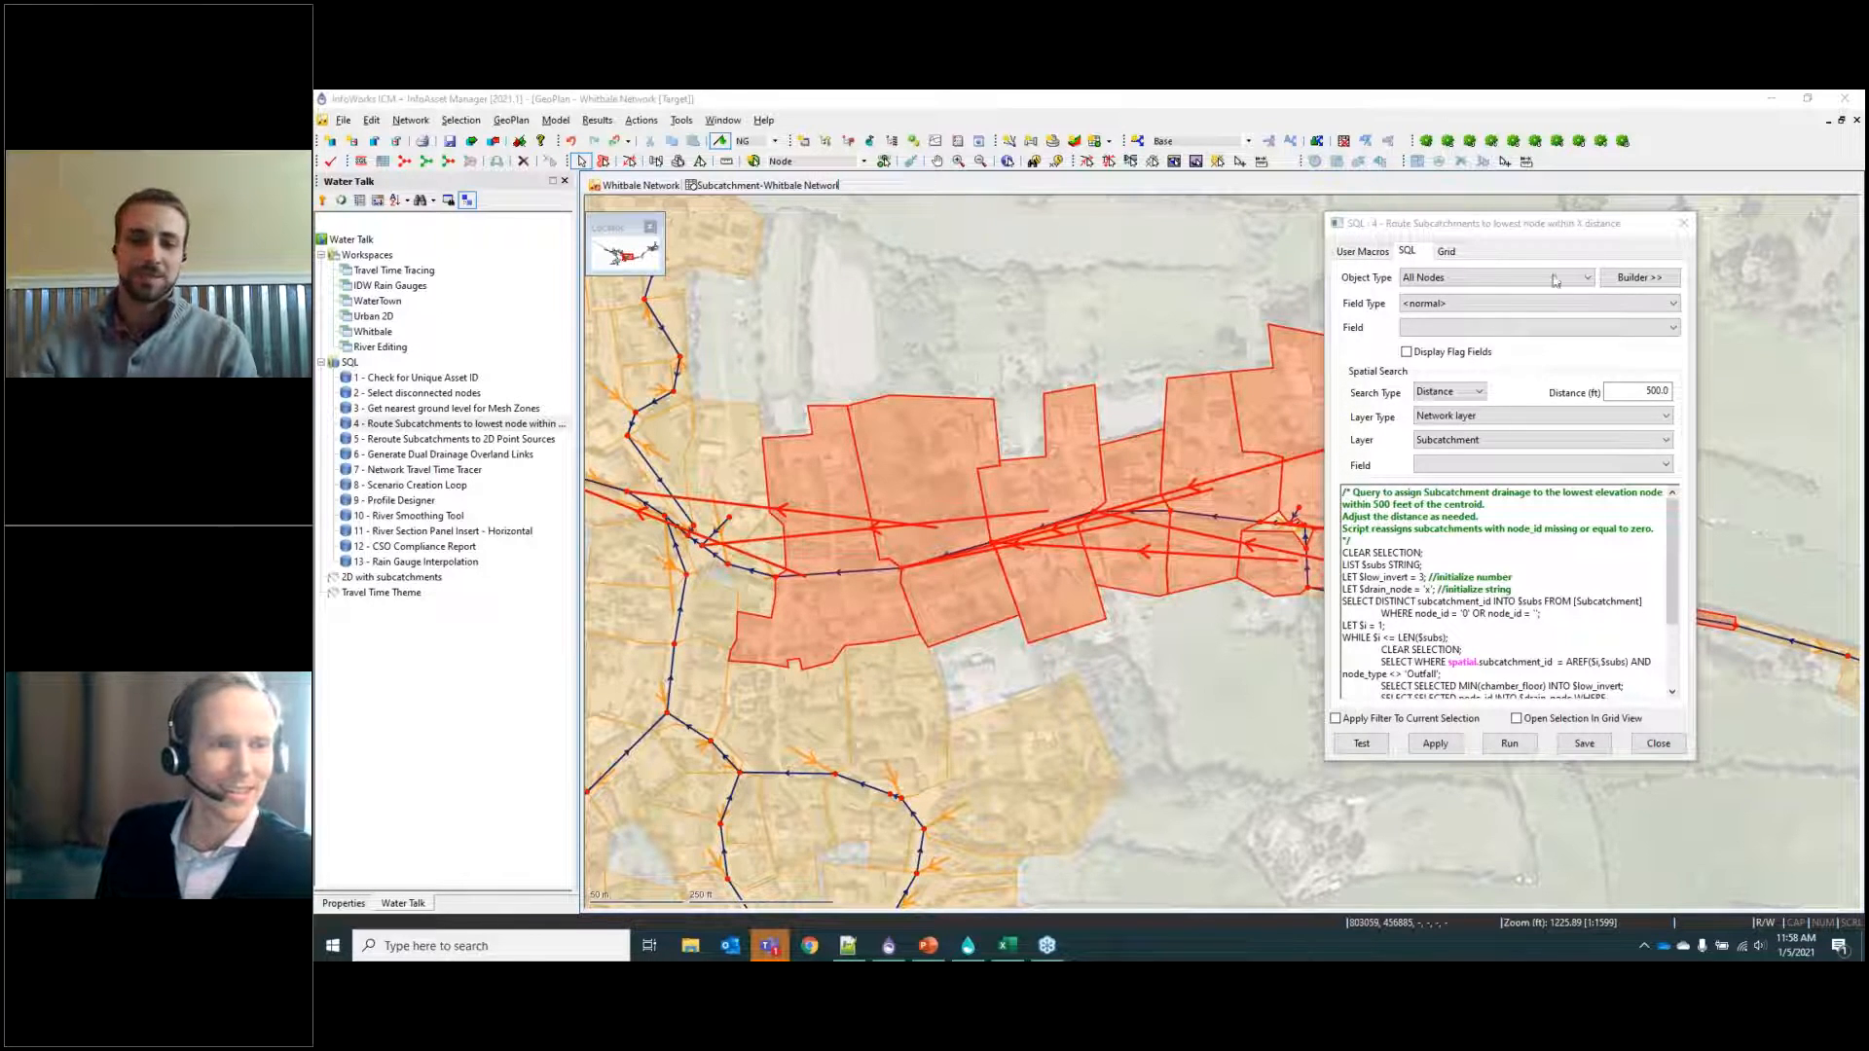
{"action": "left_click", "coordinate": [1683, 224]}
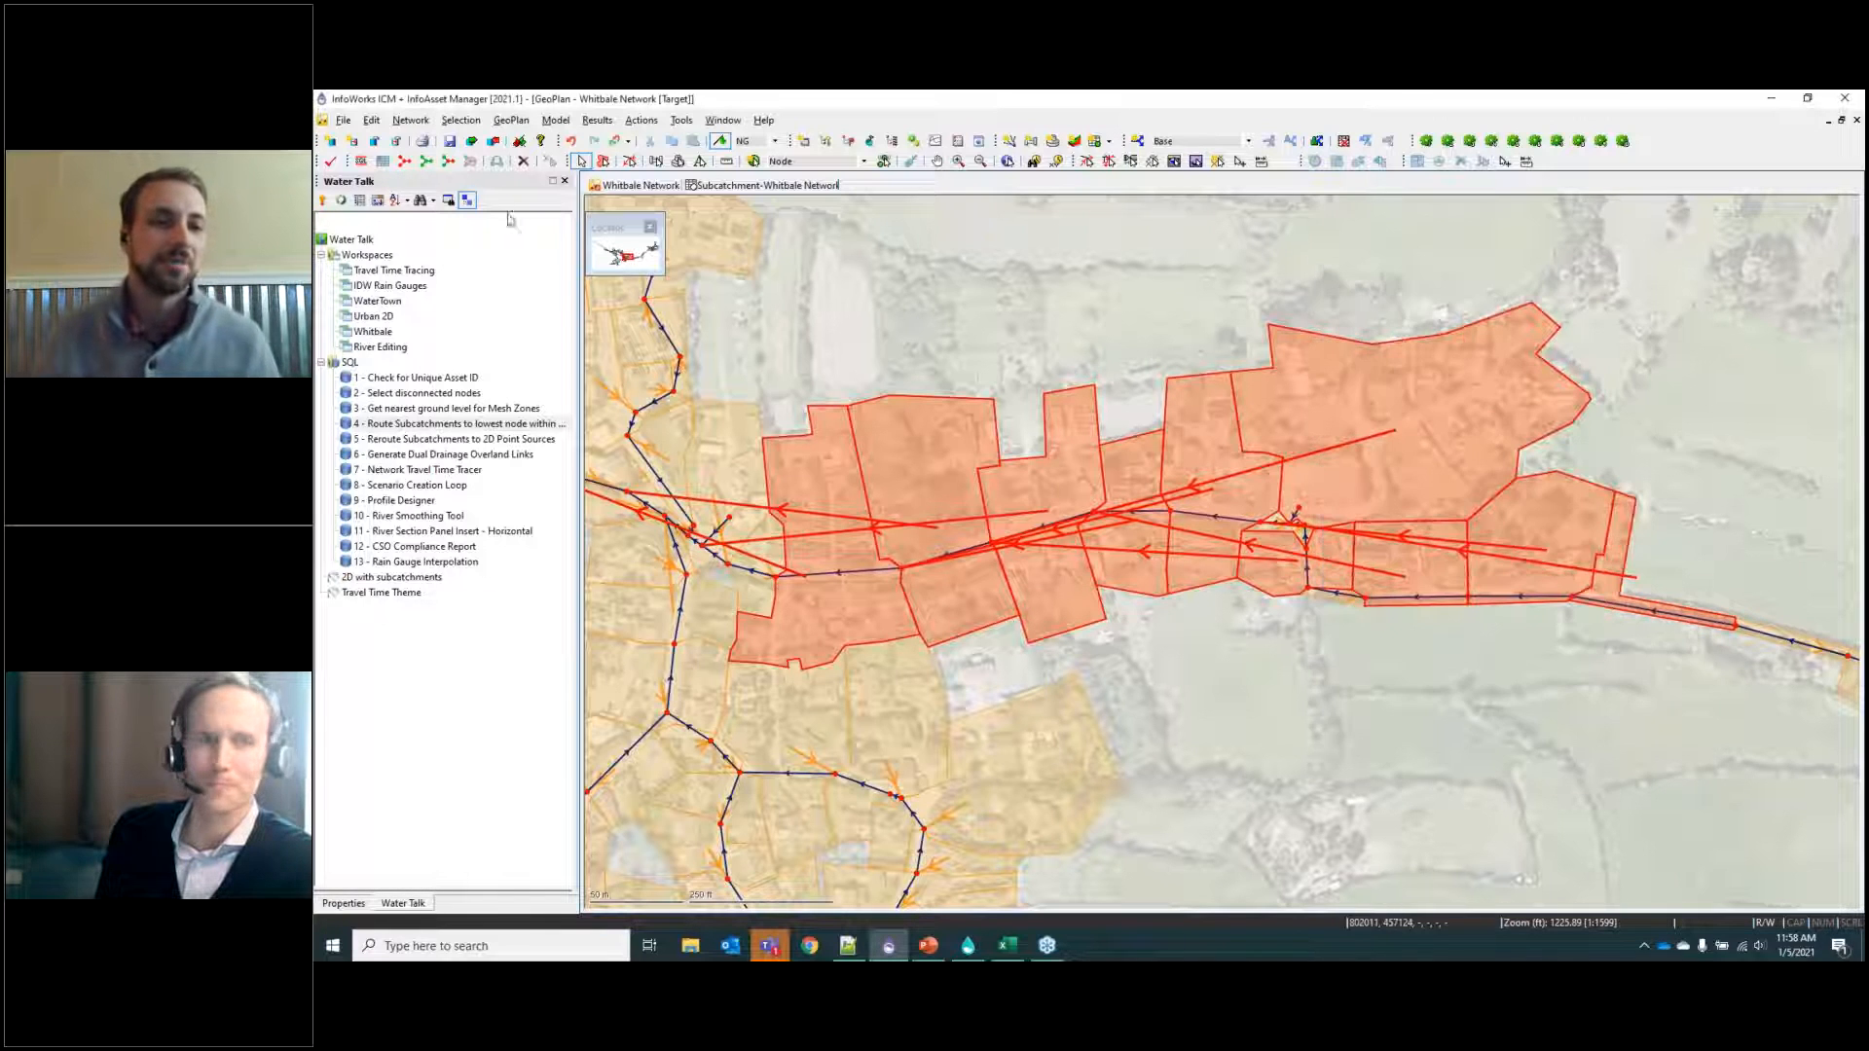
Clear the selection and revert all uncommitted changes to the Whitbale Network.
{"action": "left_click", "coordinate": [433, 163]}
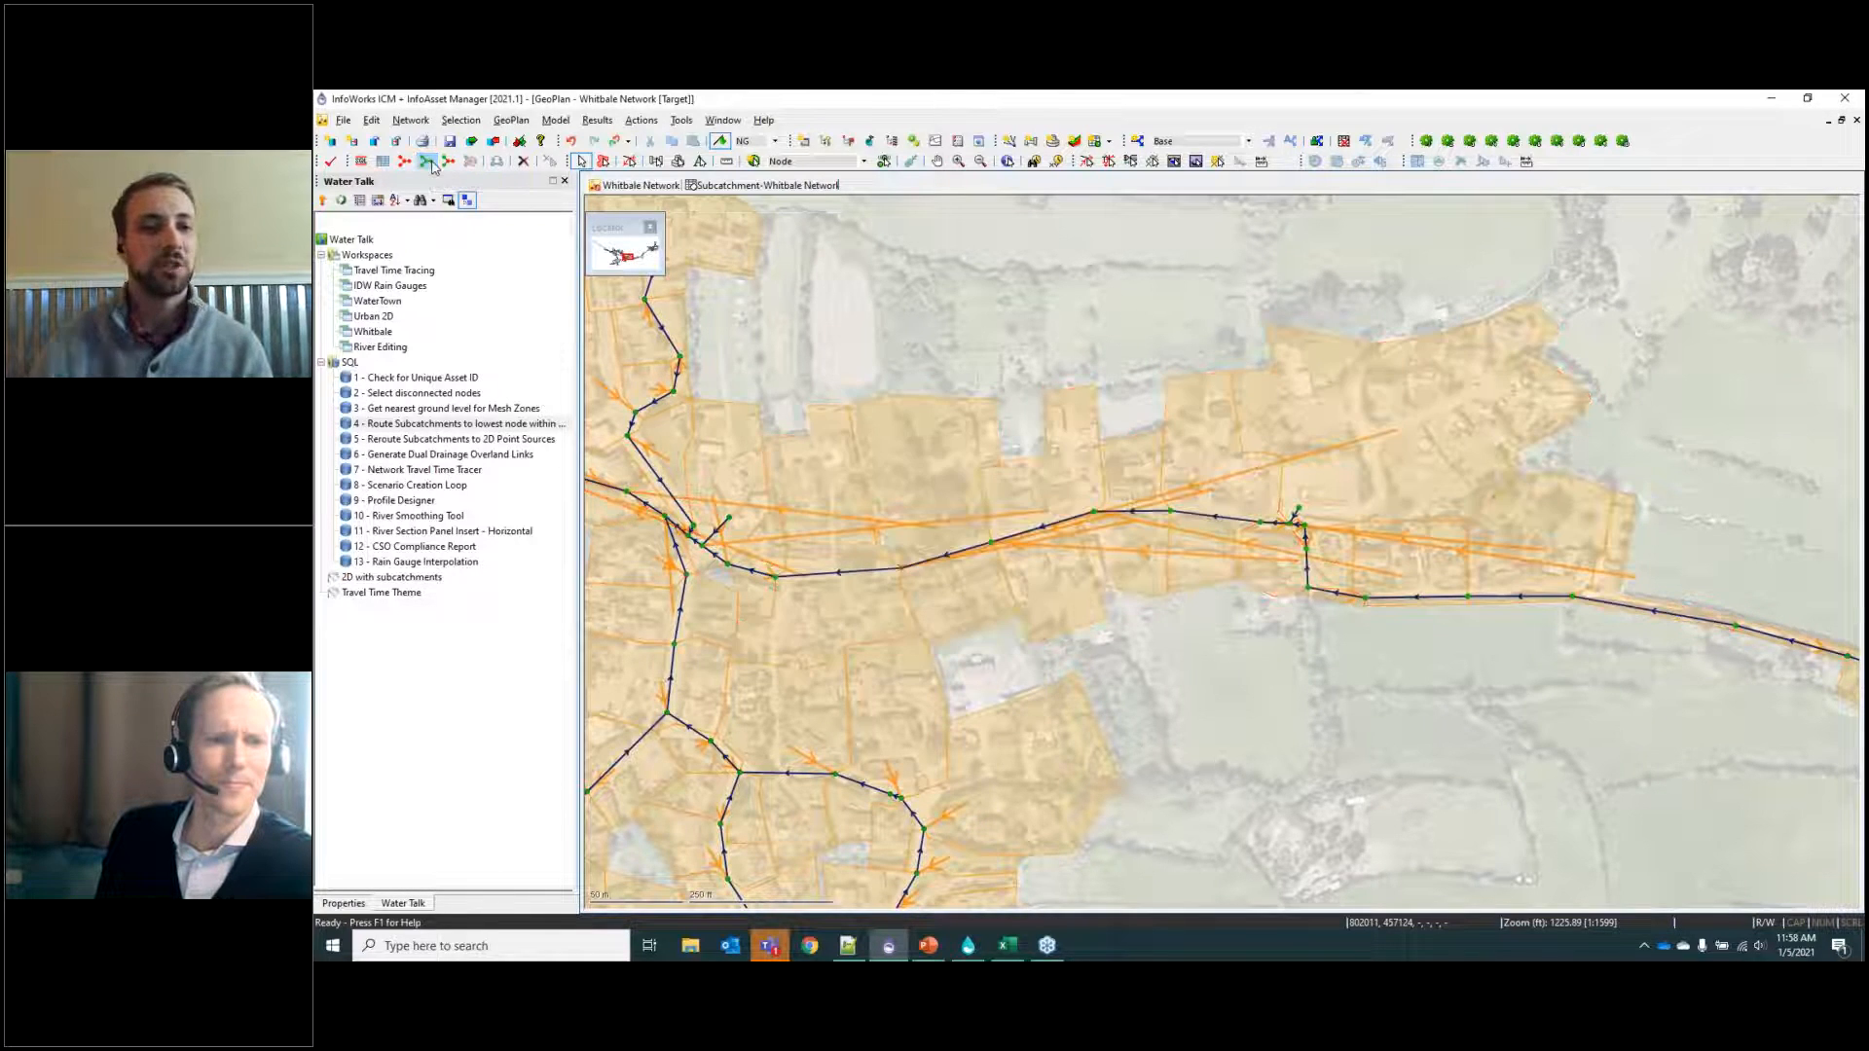
{"action": "left_click", "coordinate": [495, 142]}
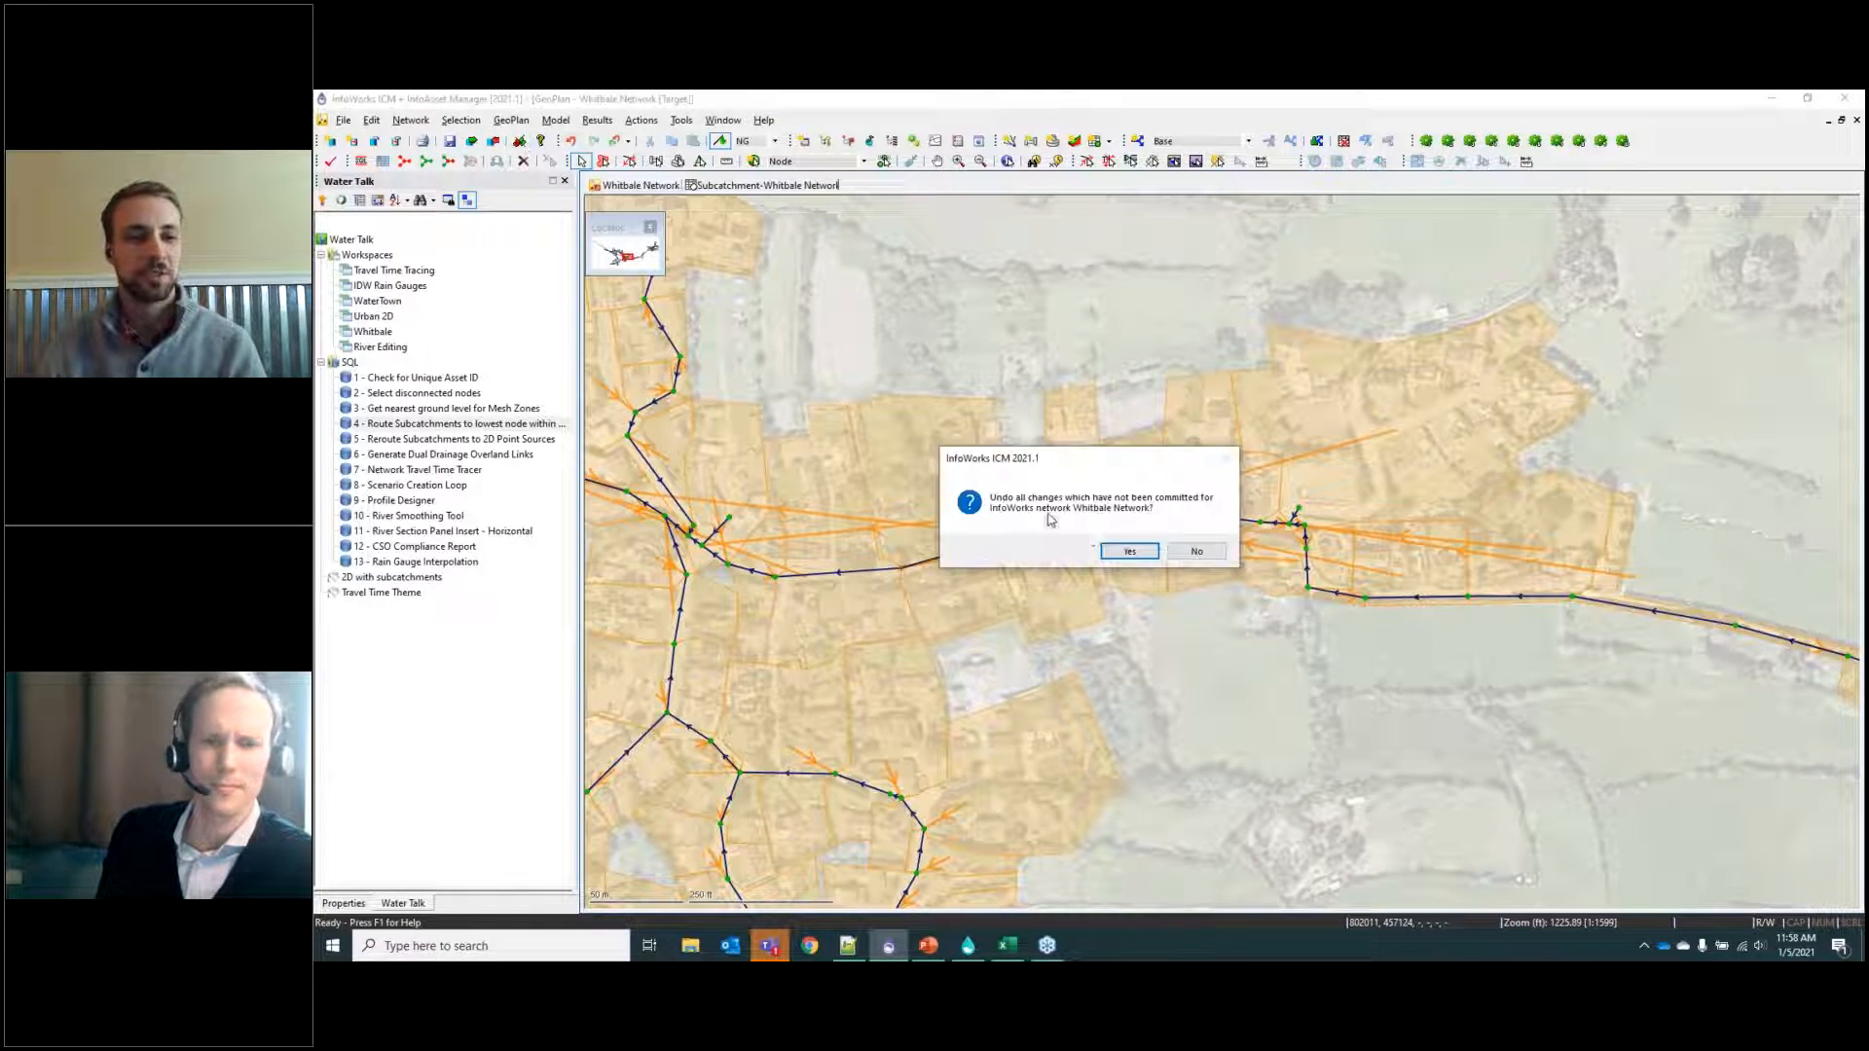
{"action": "left_click", "coordinate": [1121, 552]}
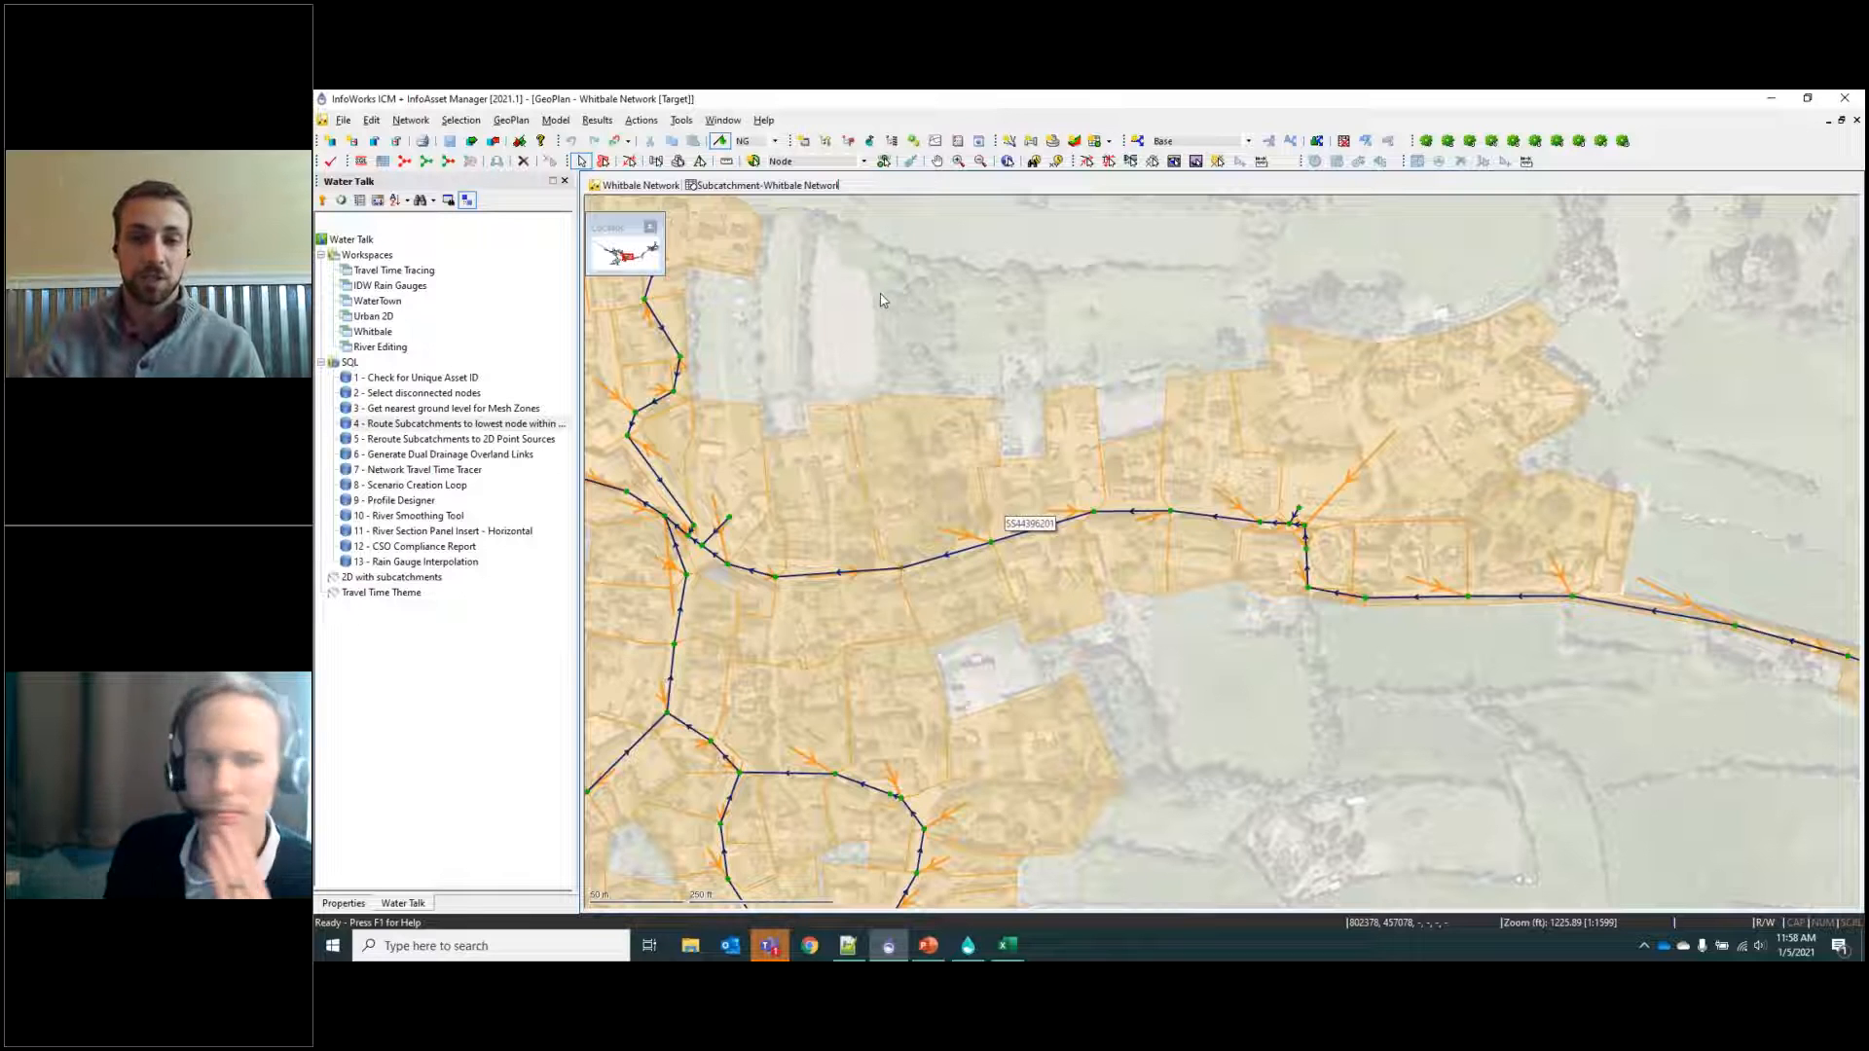
Reopen saved query 4 and enlarge its window to examine the full subcatchment routing script.
{"action": "double_click", "coordinate": [501, 426]}
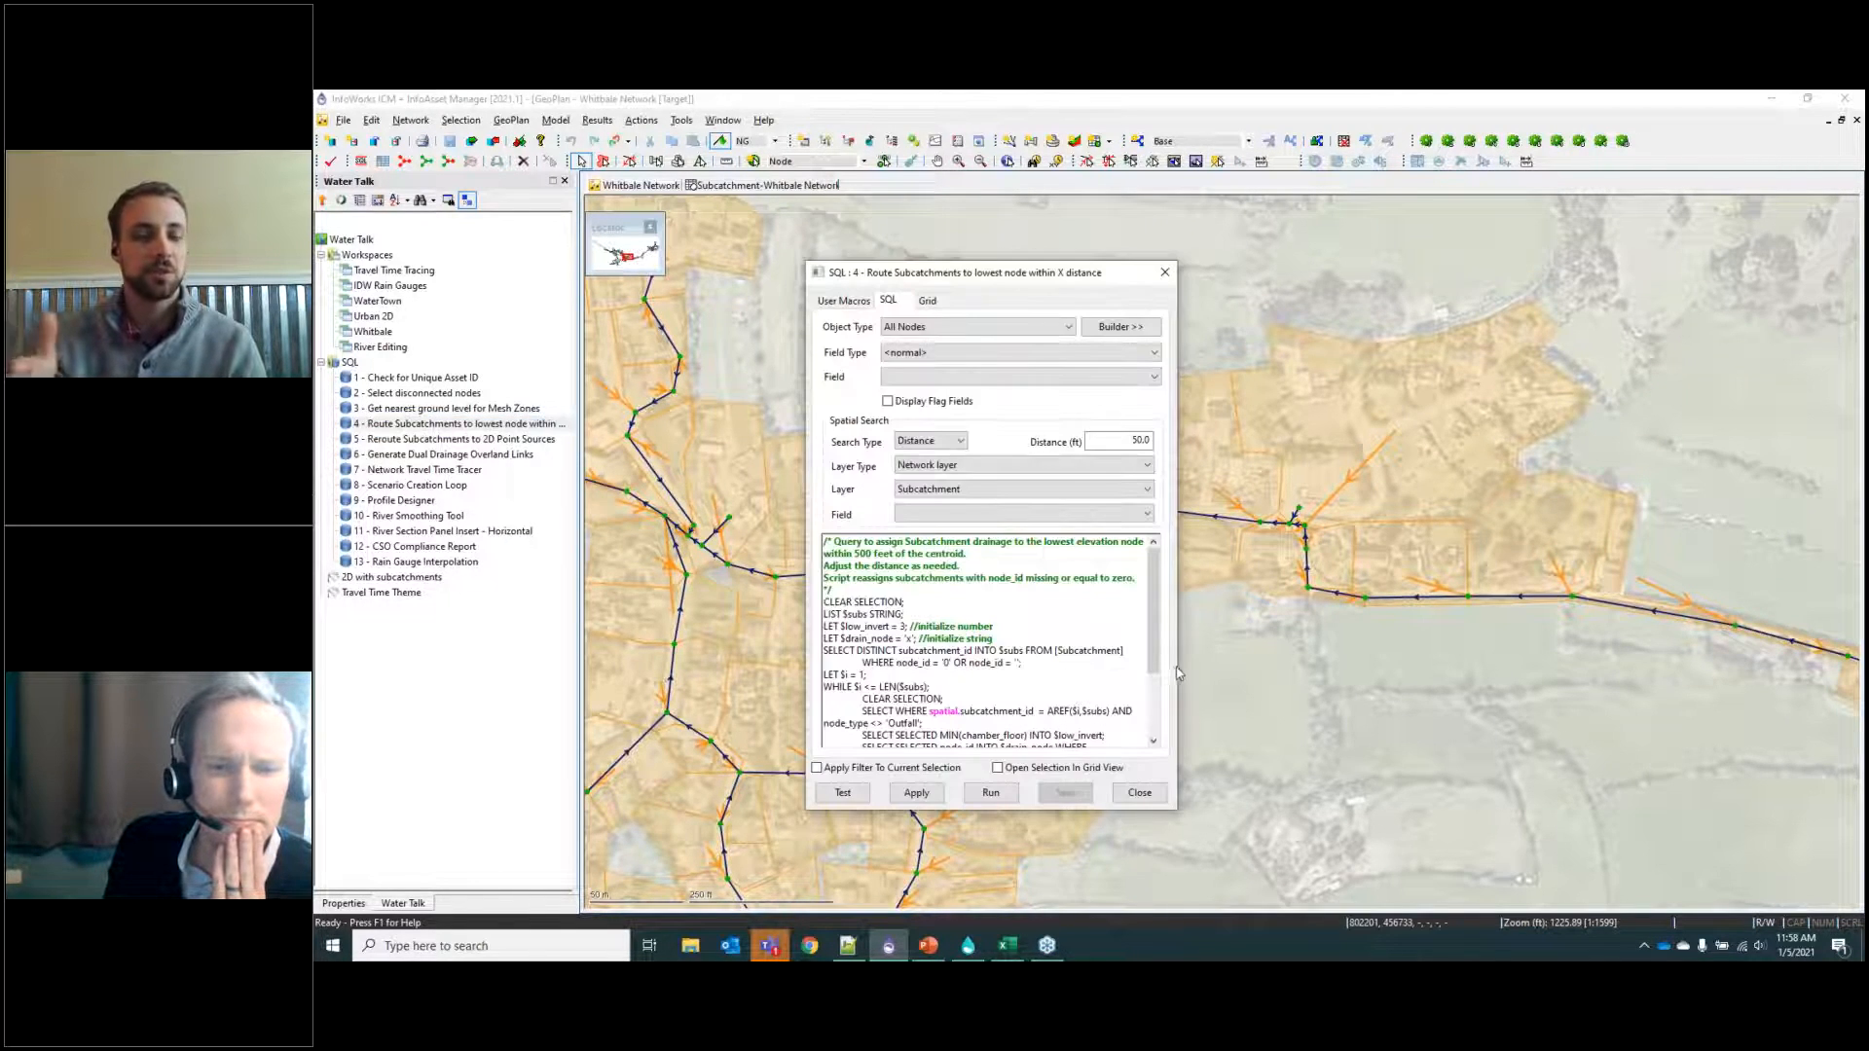
{"action": "left_click_drag", "start_coordinate": [1177, 672], "coordinate": [1657, 671]}
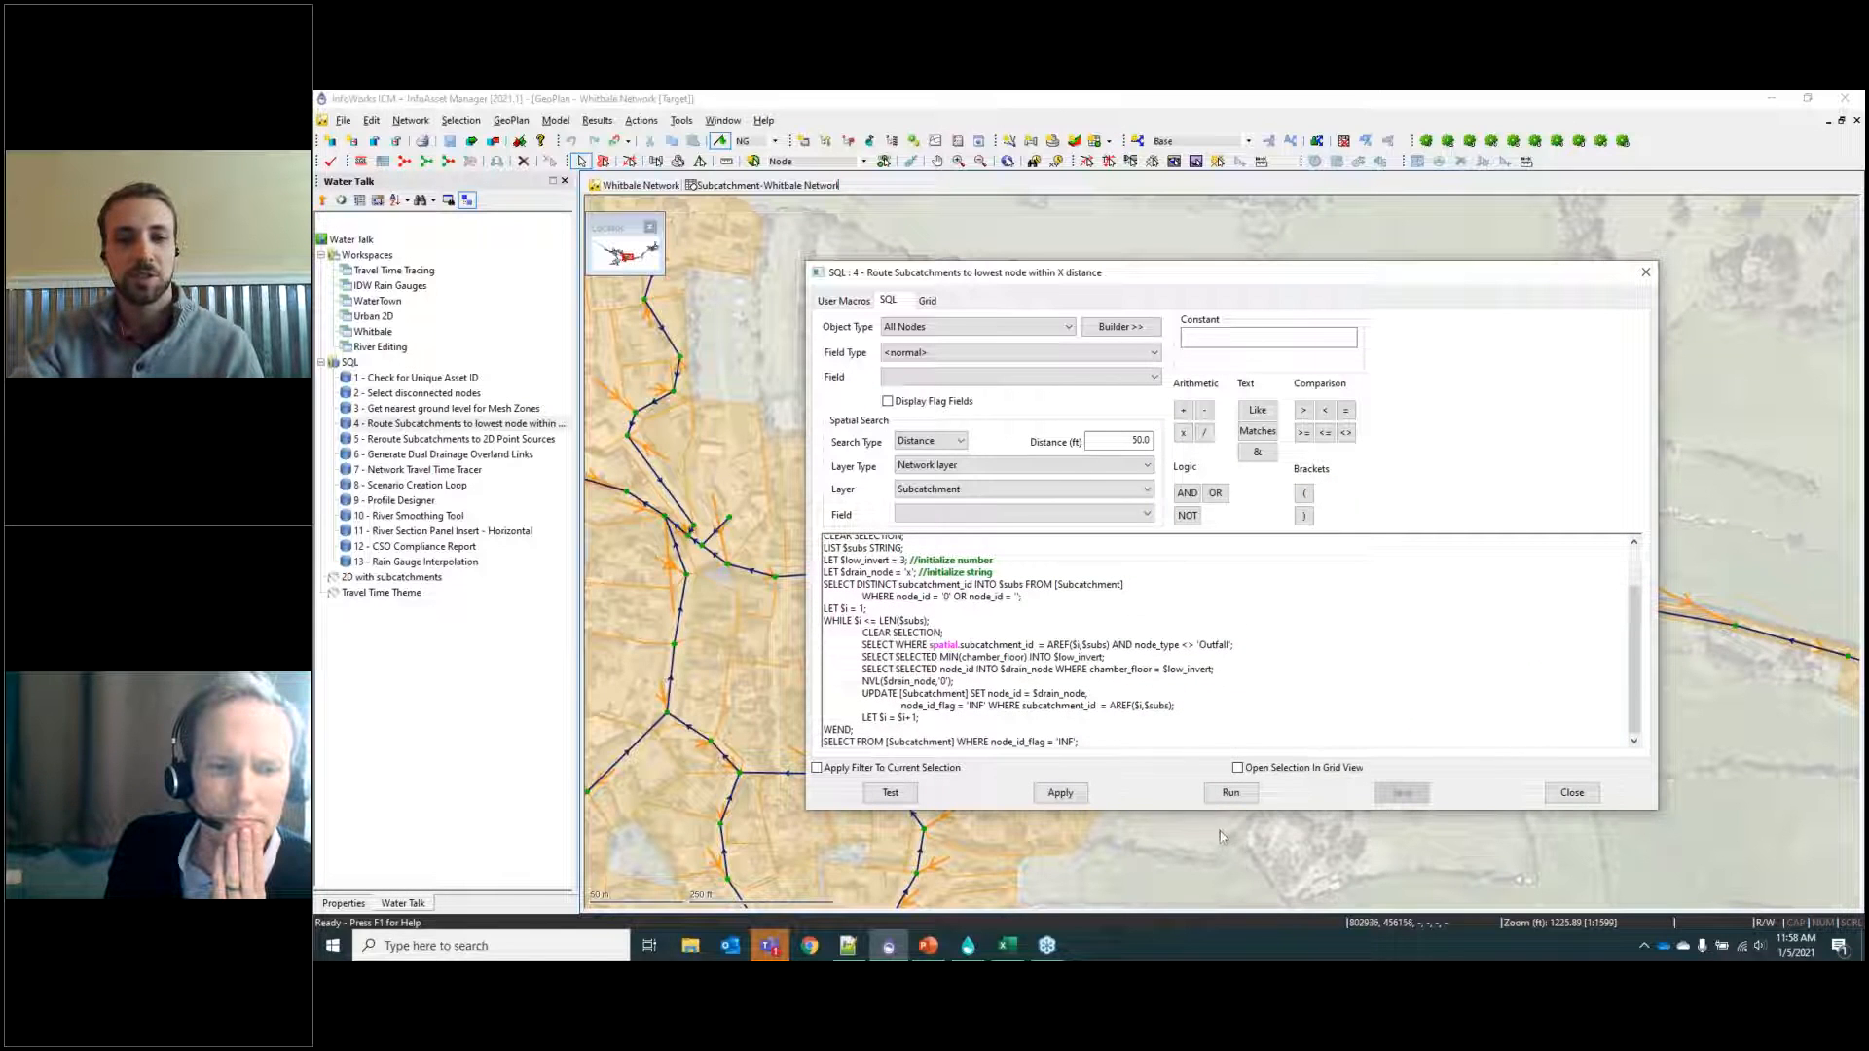
{"action": "left_click_drag", "start_coordinate": [1233, 811], "coordinate": [1233, 926]}
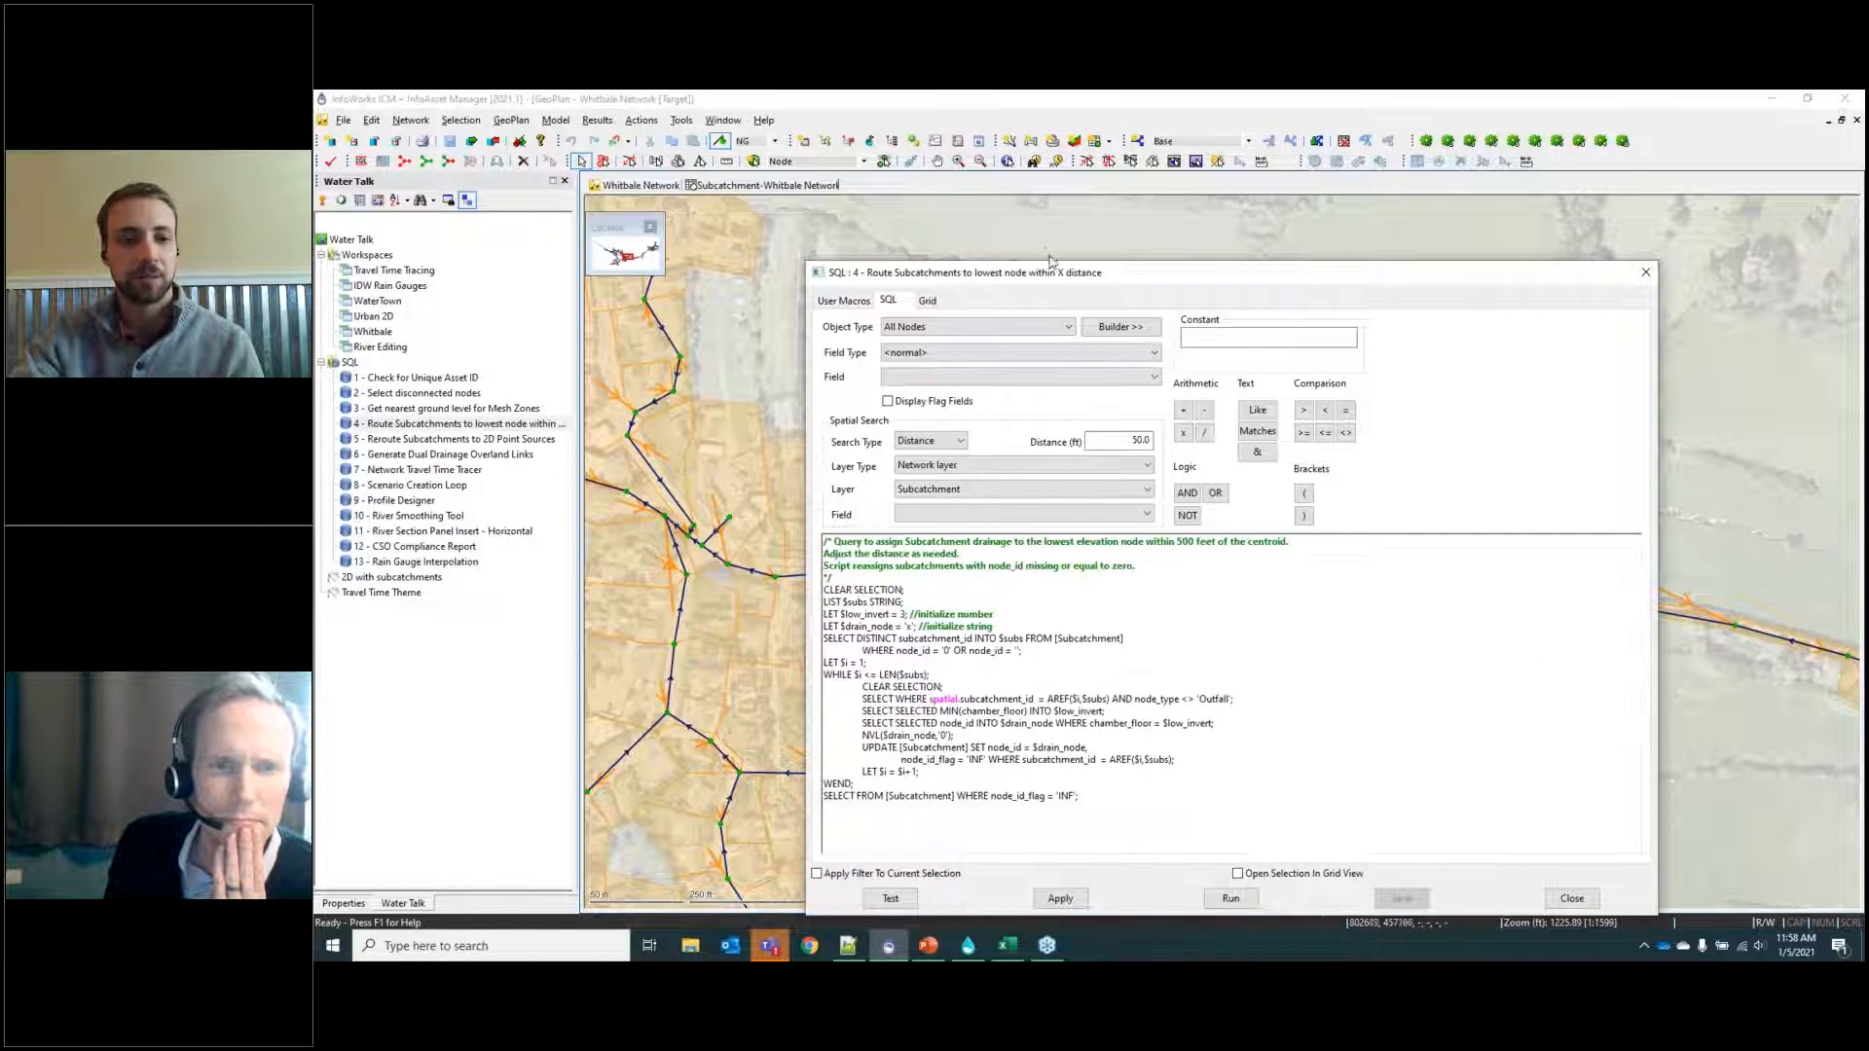
{"action": "left_click_drag", "start_coordinate": [1067, 275], "coordinate": [1003, 214]}
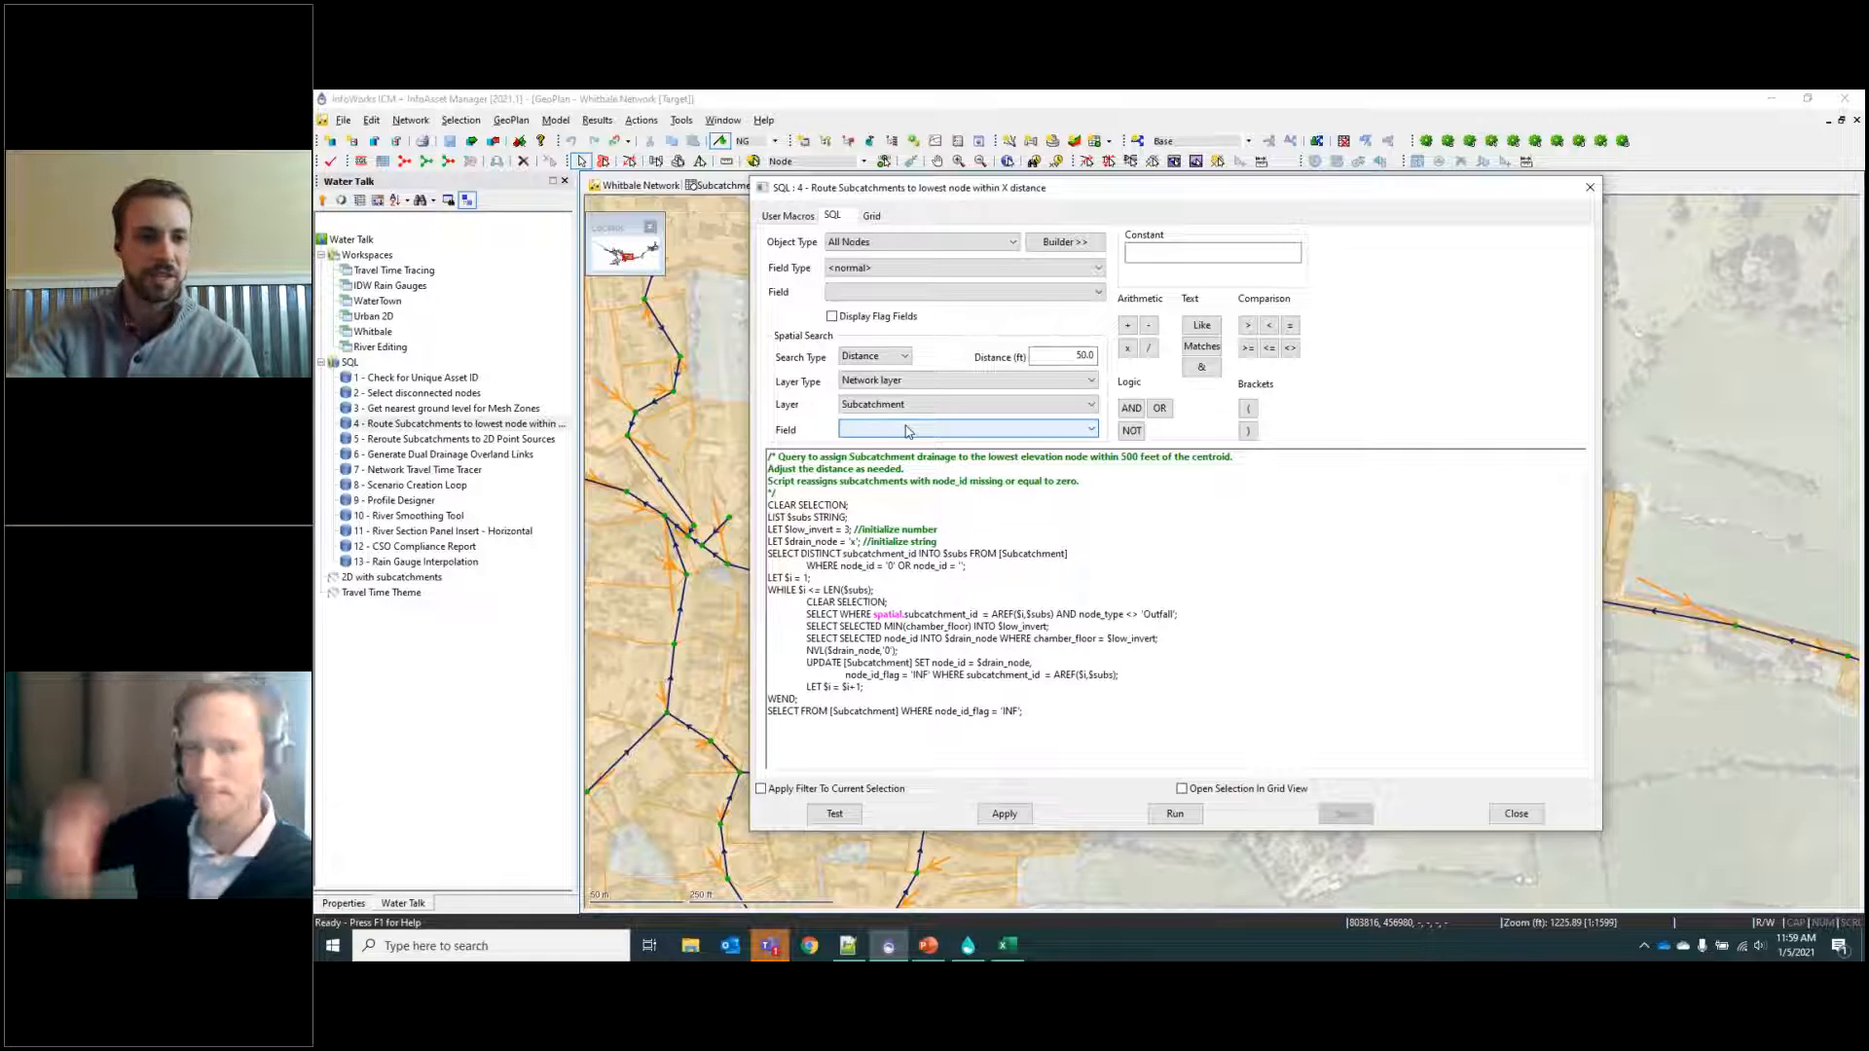
Switch the query's object type to Subcatchment, examine the field types offered for it, and close the query without saving.
{"action": "left_click", "coordinate": [895, 244]}
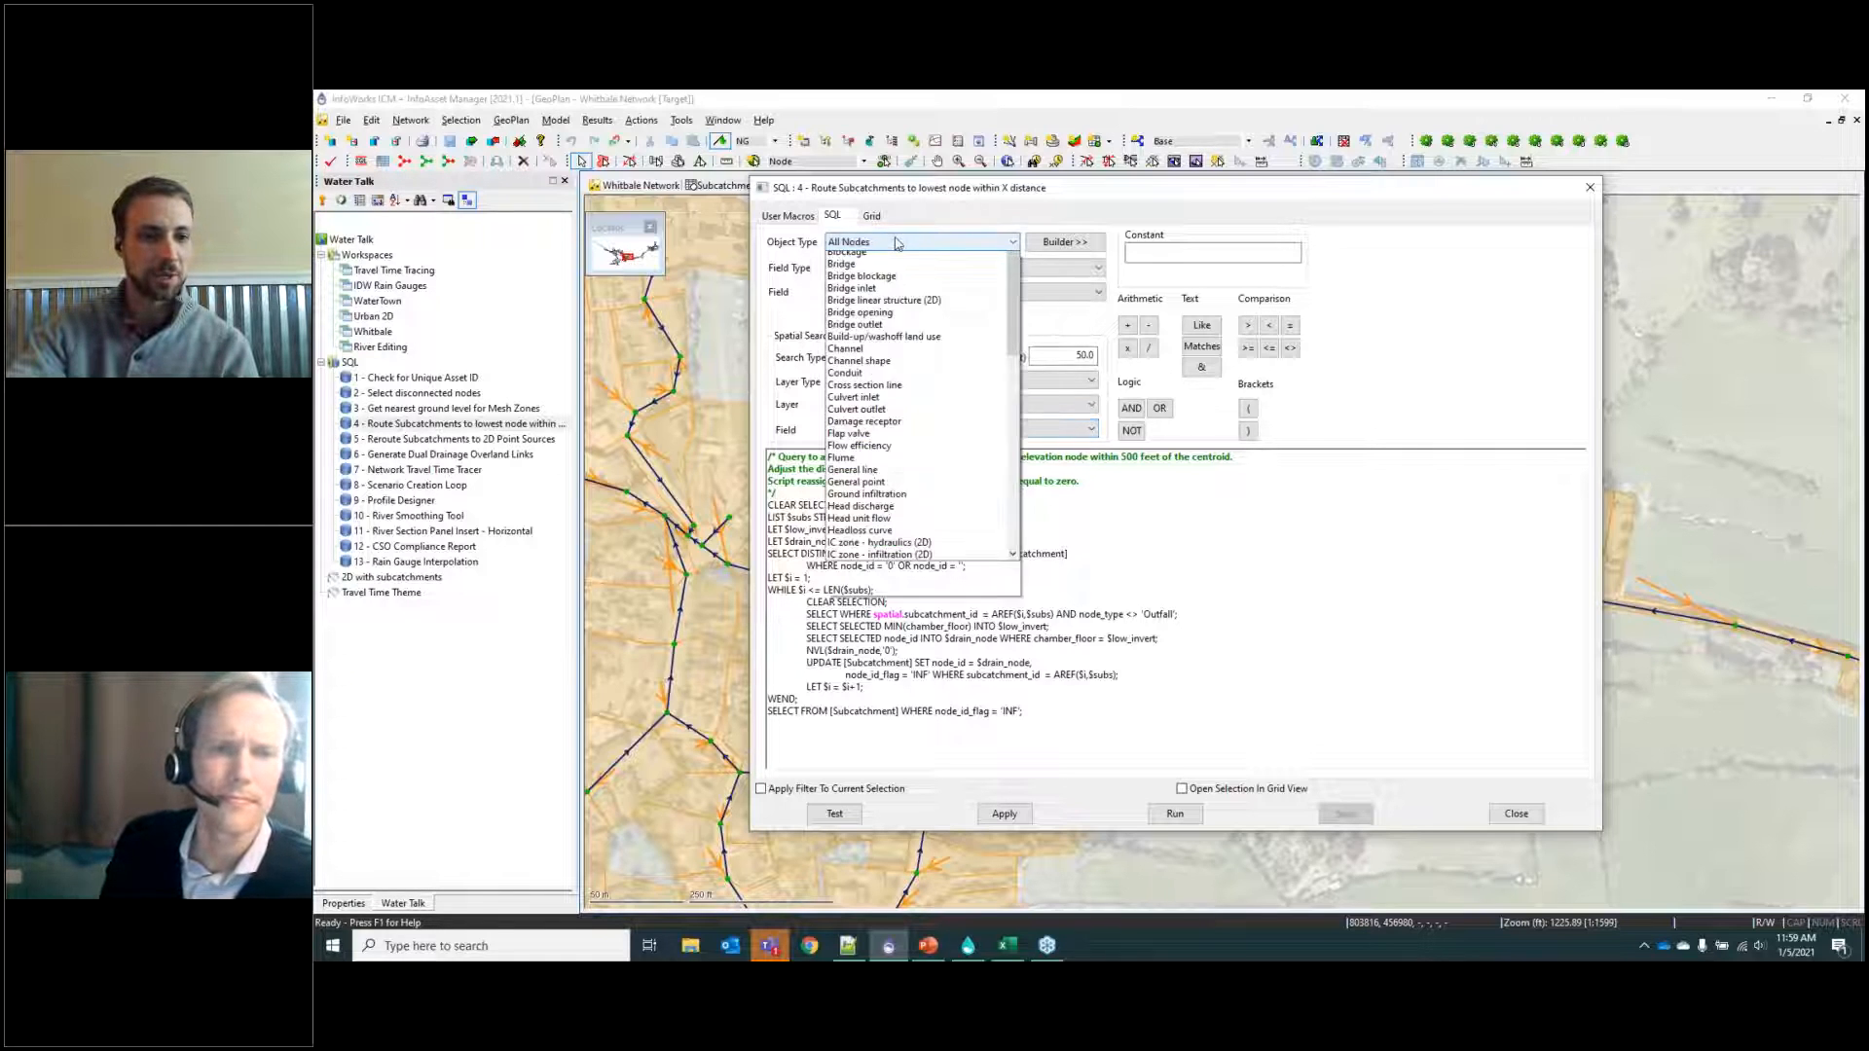
{"action": "scroll", "coordinate": [943, 485], "scroll_direction": "down", "scroll_amount": 3}
{"action": "scroll", "coordinate": [943, 485], "scroll_direction": "down", "scroll_amount": 12}
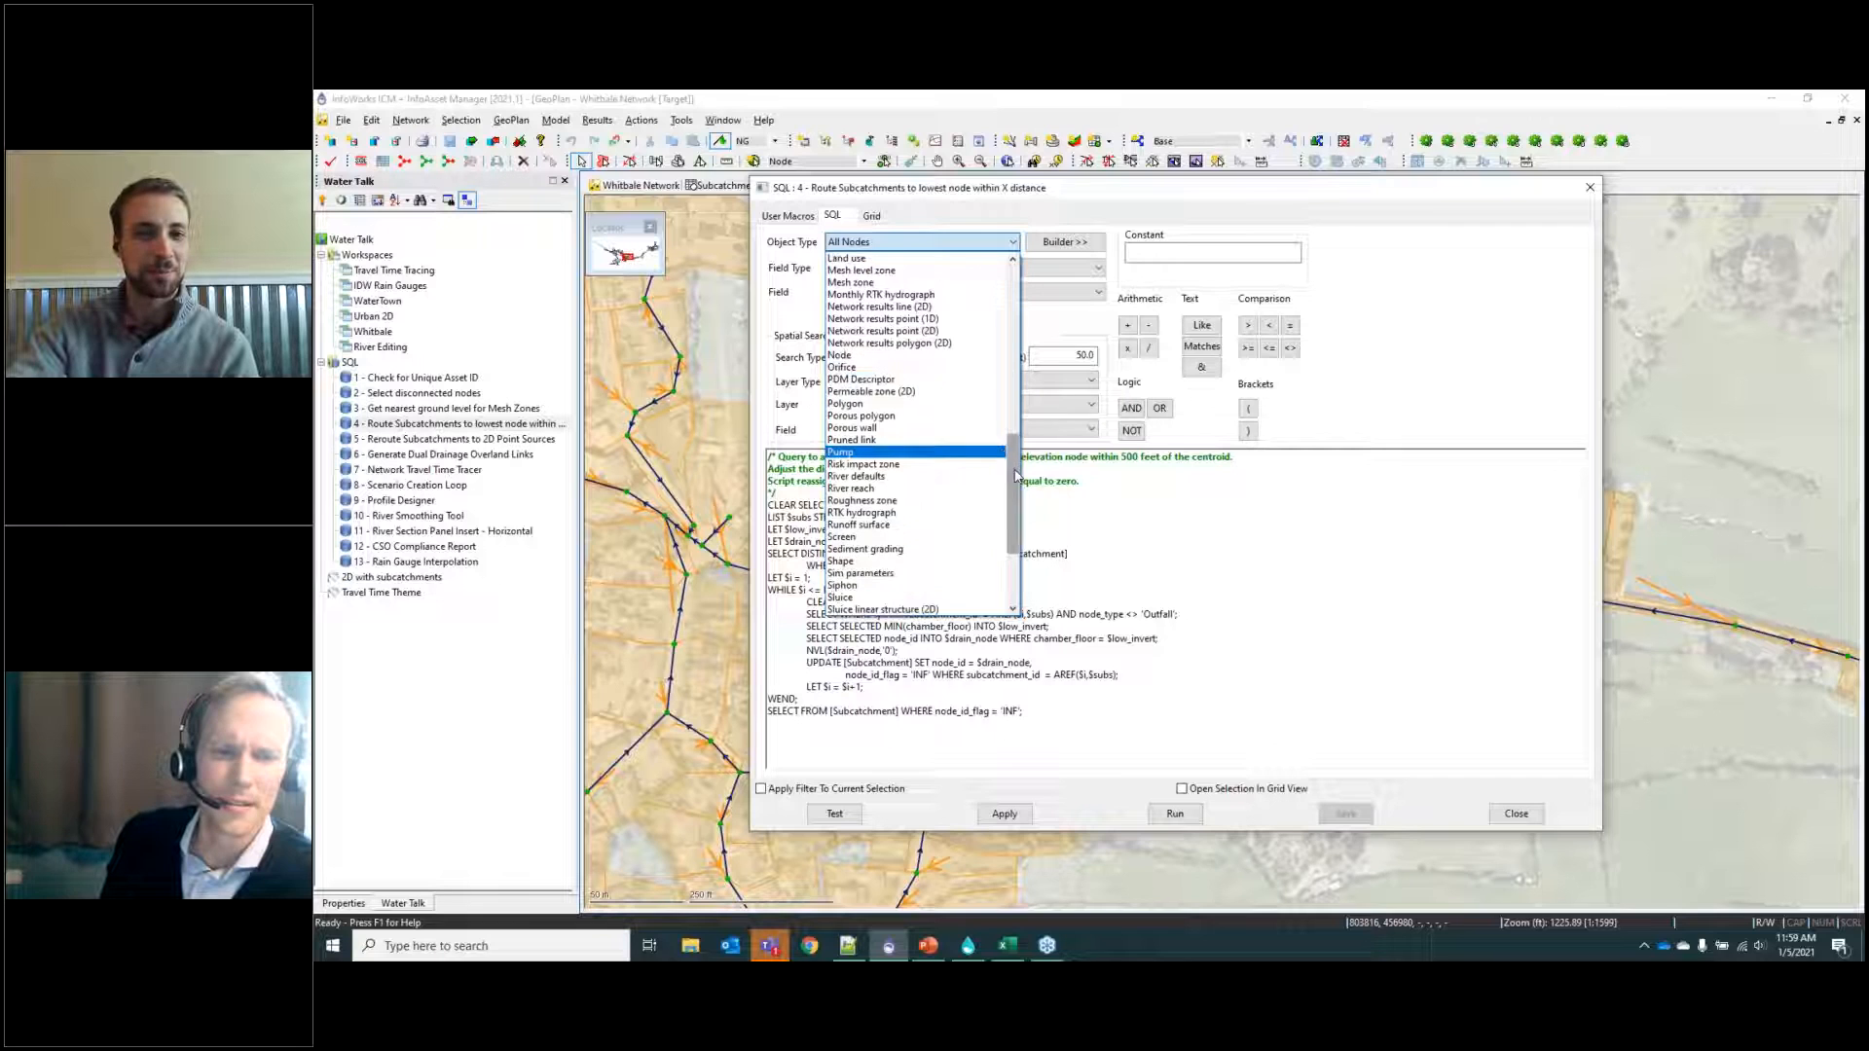
{"action": "left_click", "coordinate": [906, 538]}
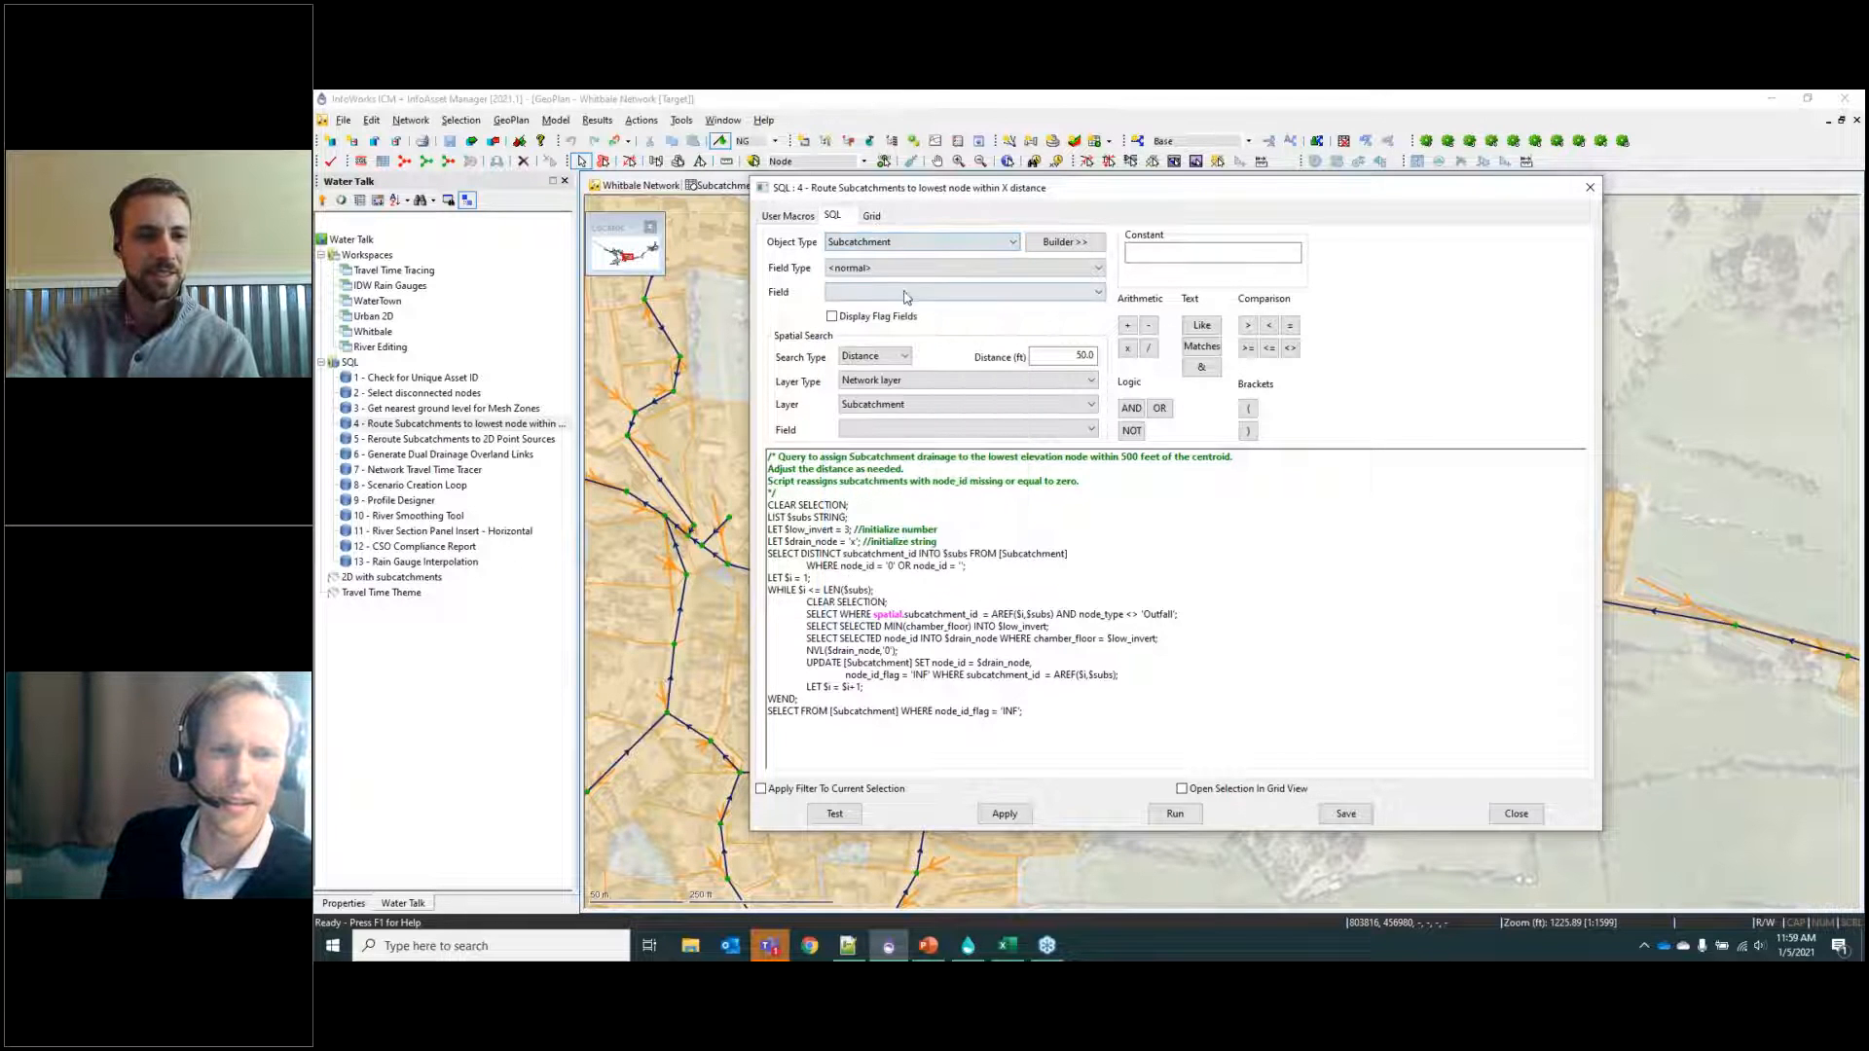
{"action": "left_click", "coordinate": [910, 292]}
{"action": "left_click", "coordinate": [891, 269]}
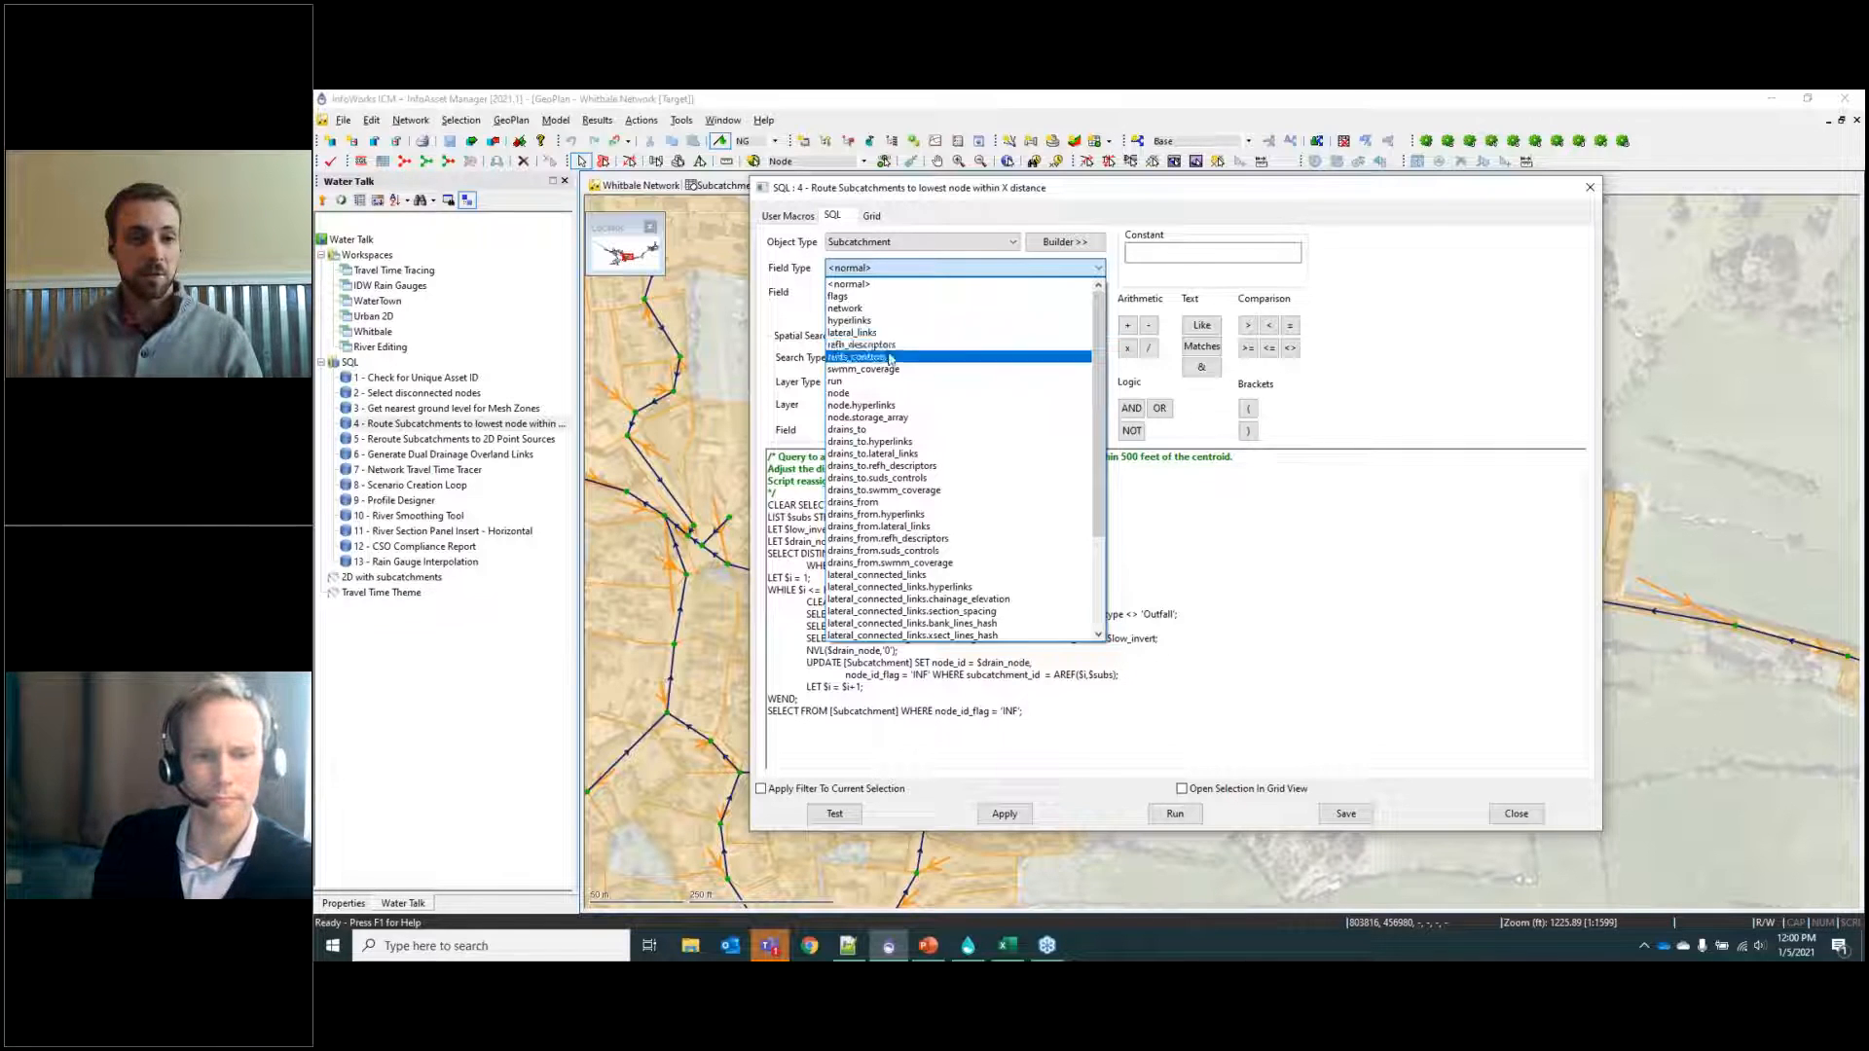
{"action": "key", "text": "Escape"}
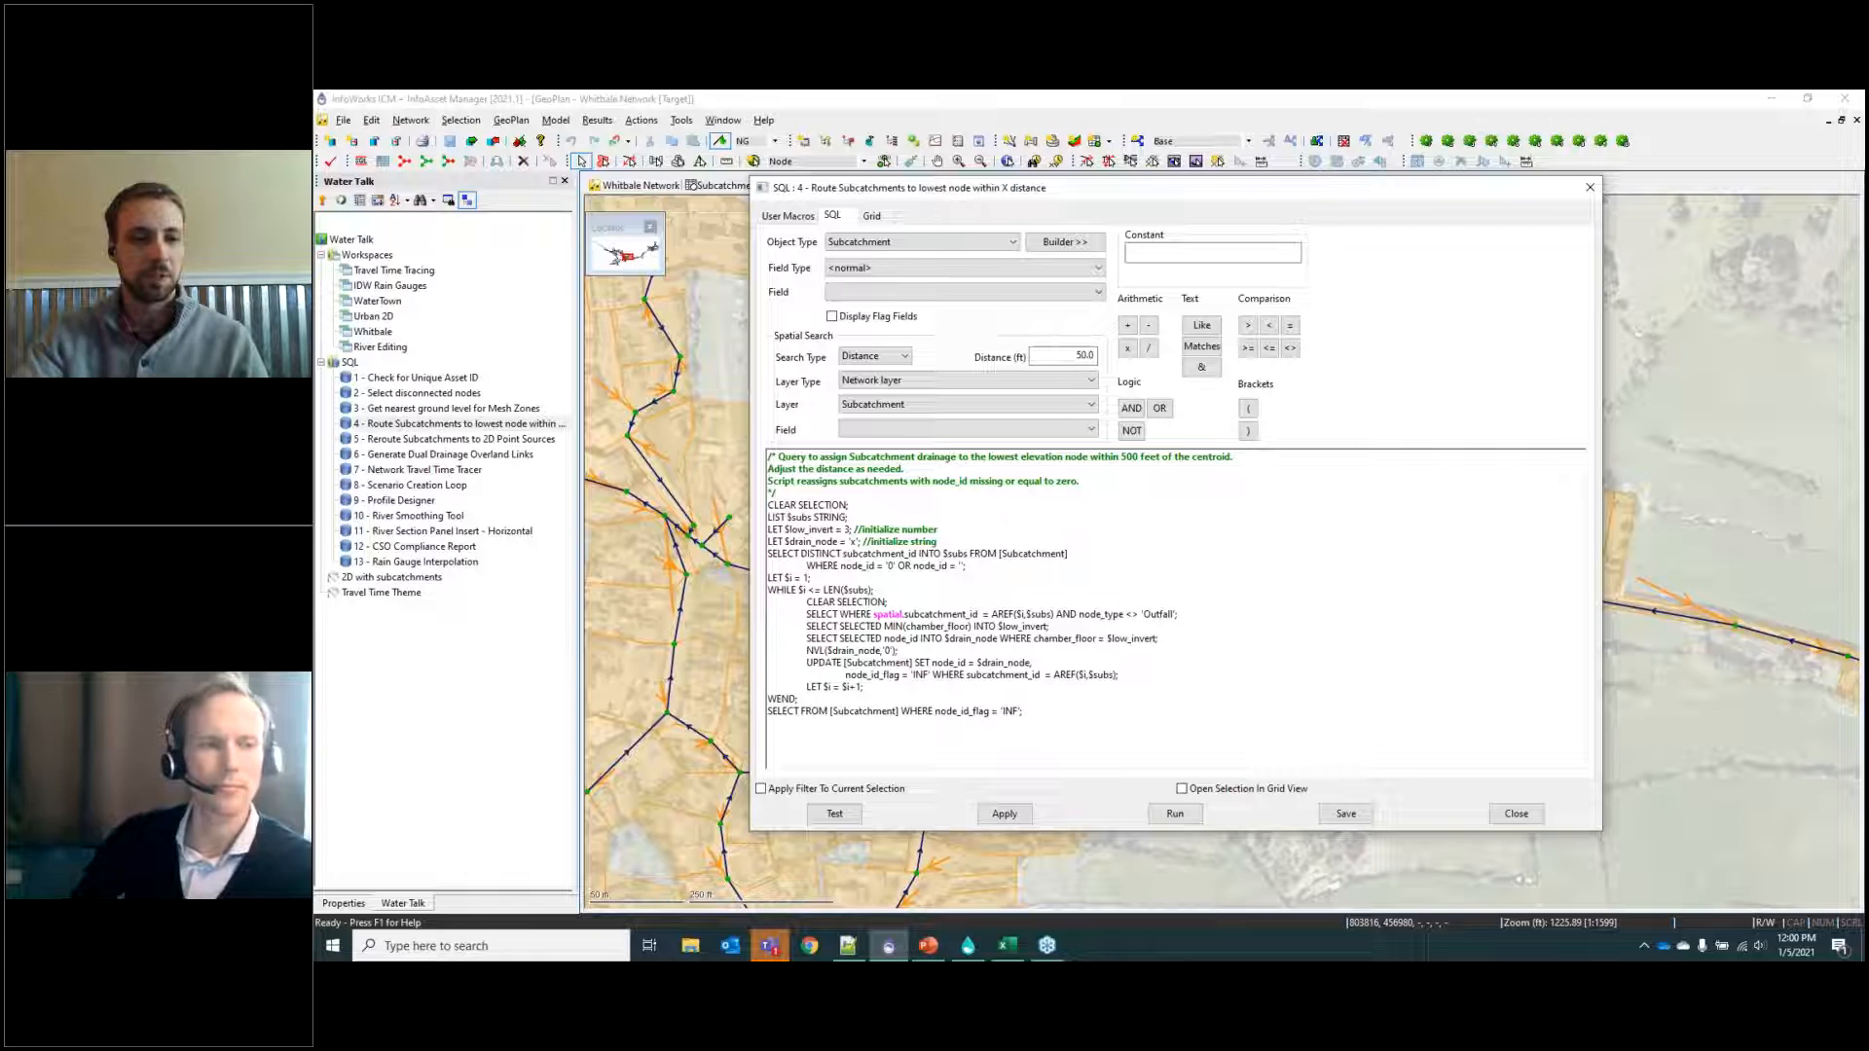
{"action": "left_click", "coordinate": [1590, 187]}
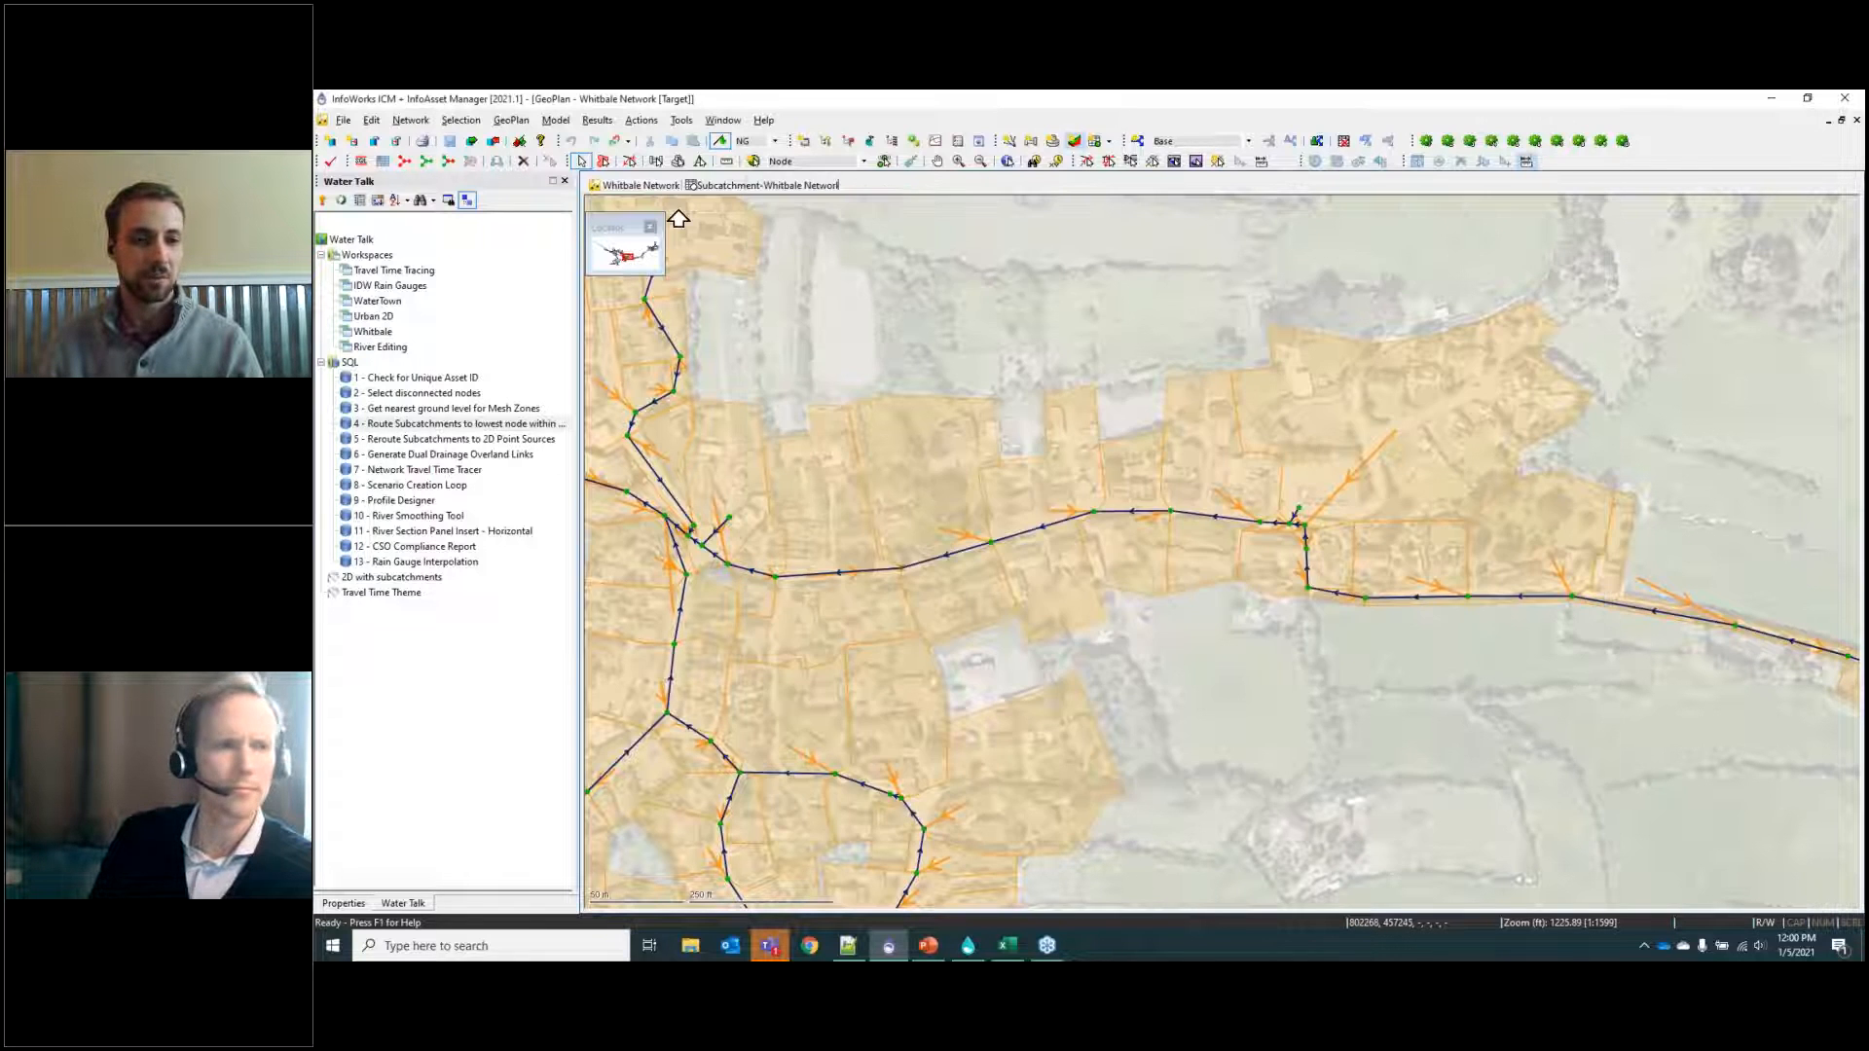
Open the WaterTown workspace and generate a long section between the link near the southern outfall and a node on the eastern edge.
{"action": "double_click", "coordinate": [378, 301]}
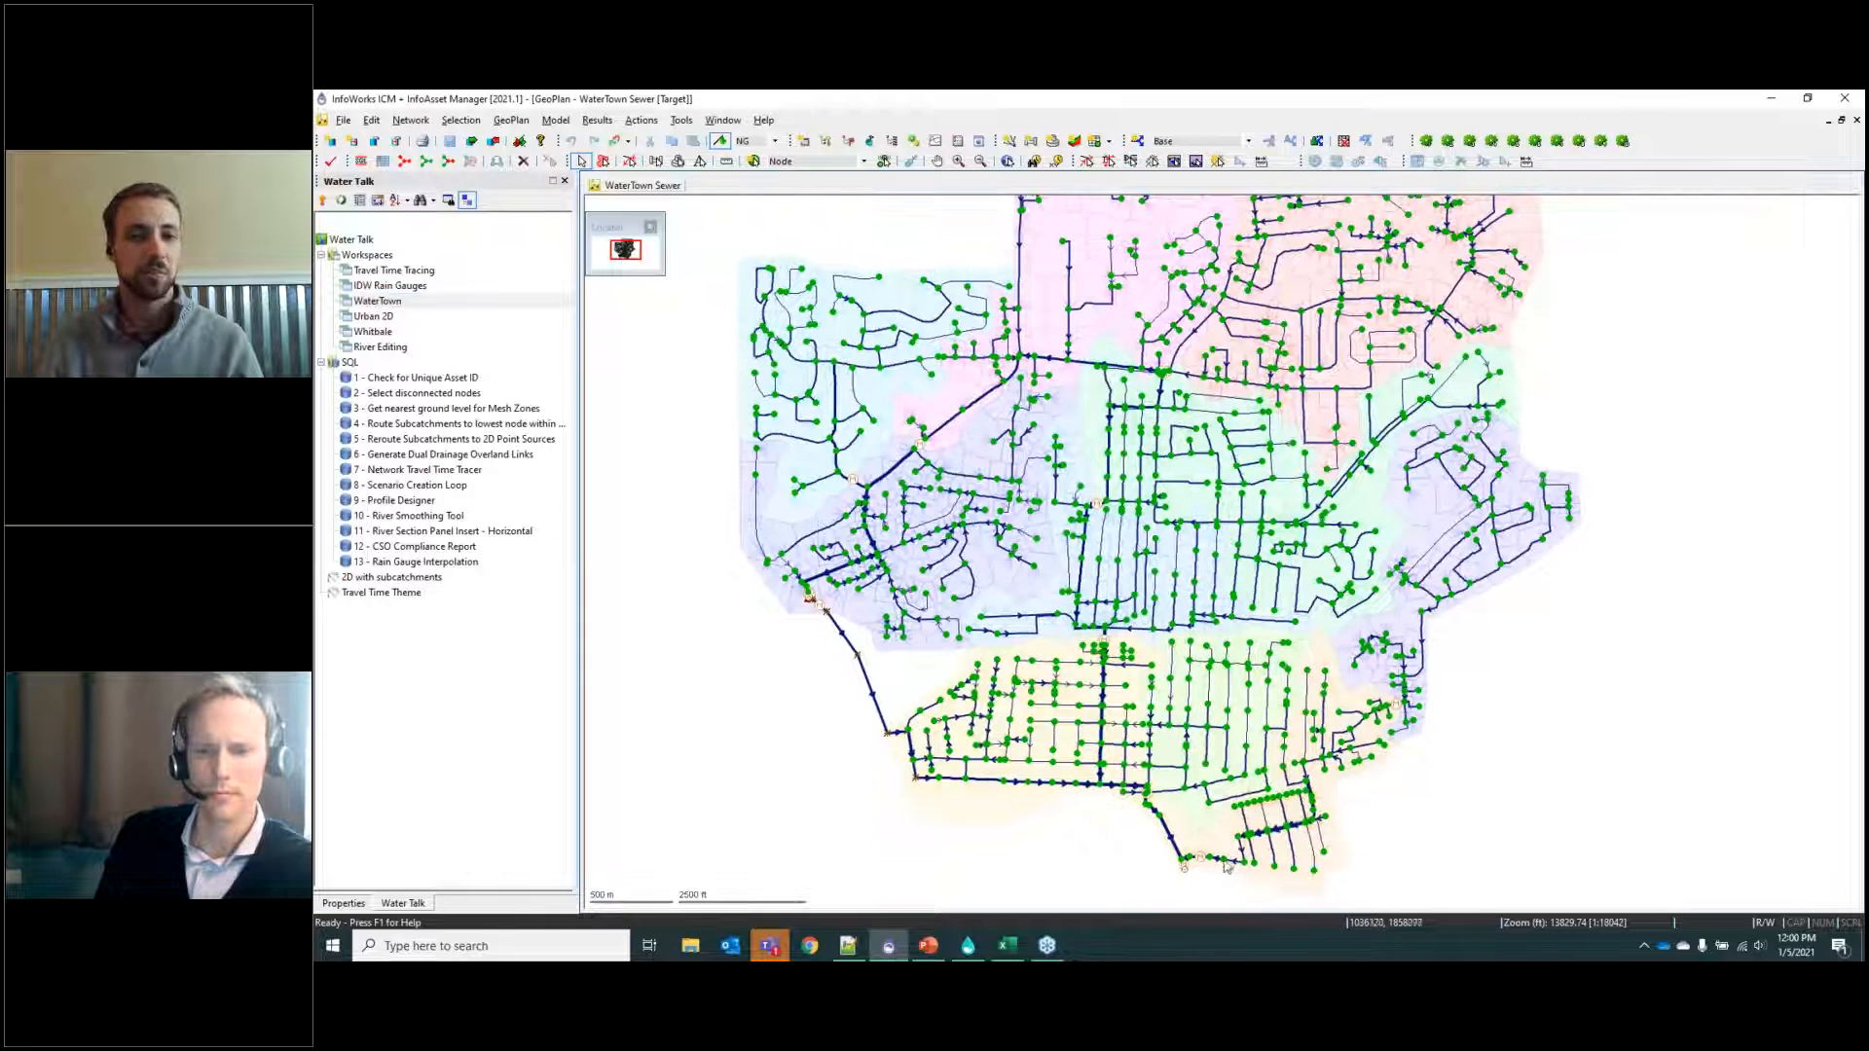
{"action": "left_click", "coordinate": [1212, 859]}
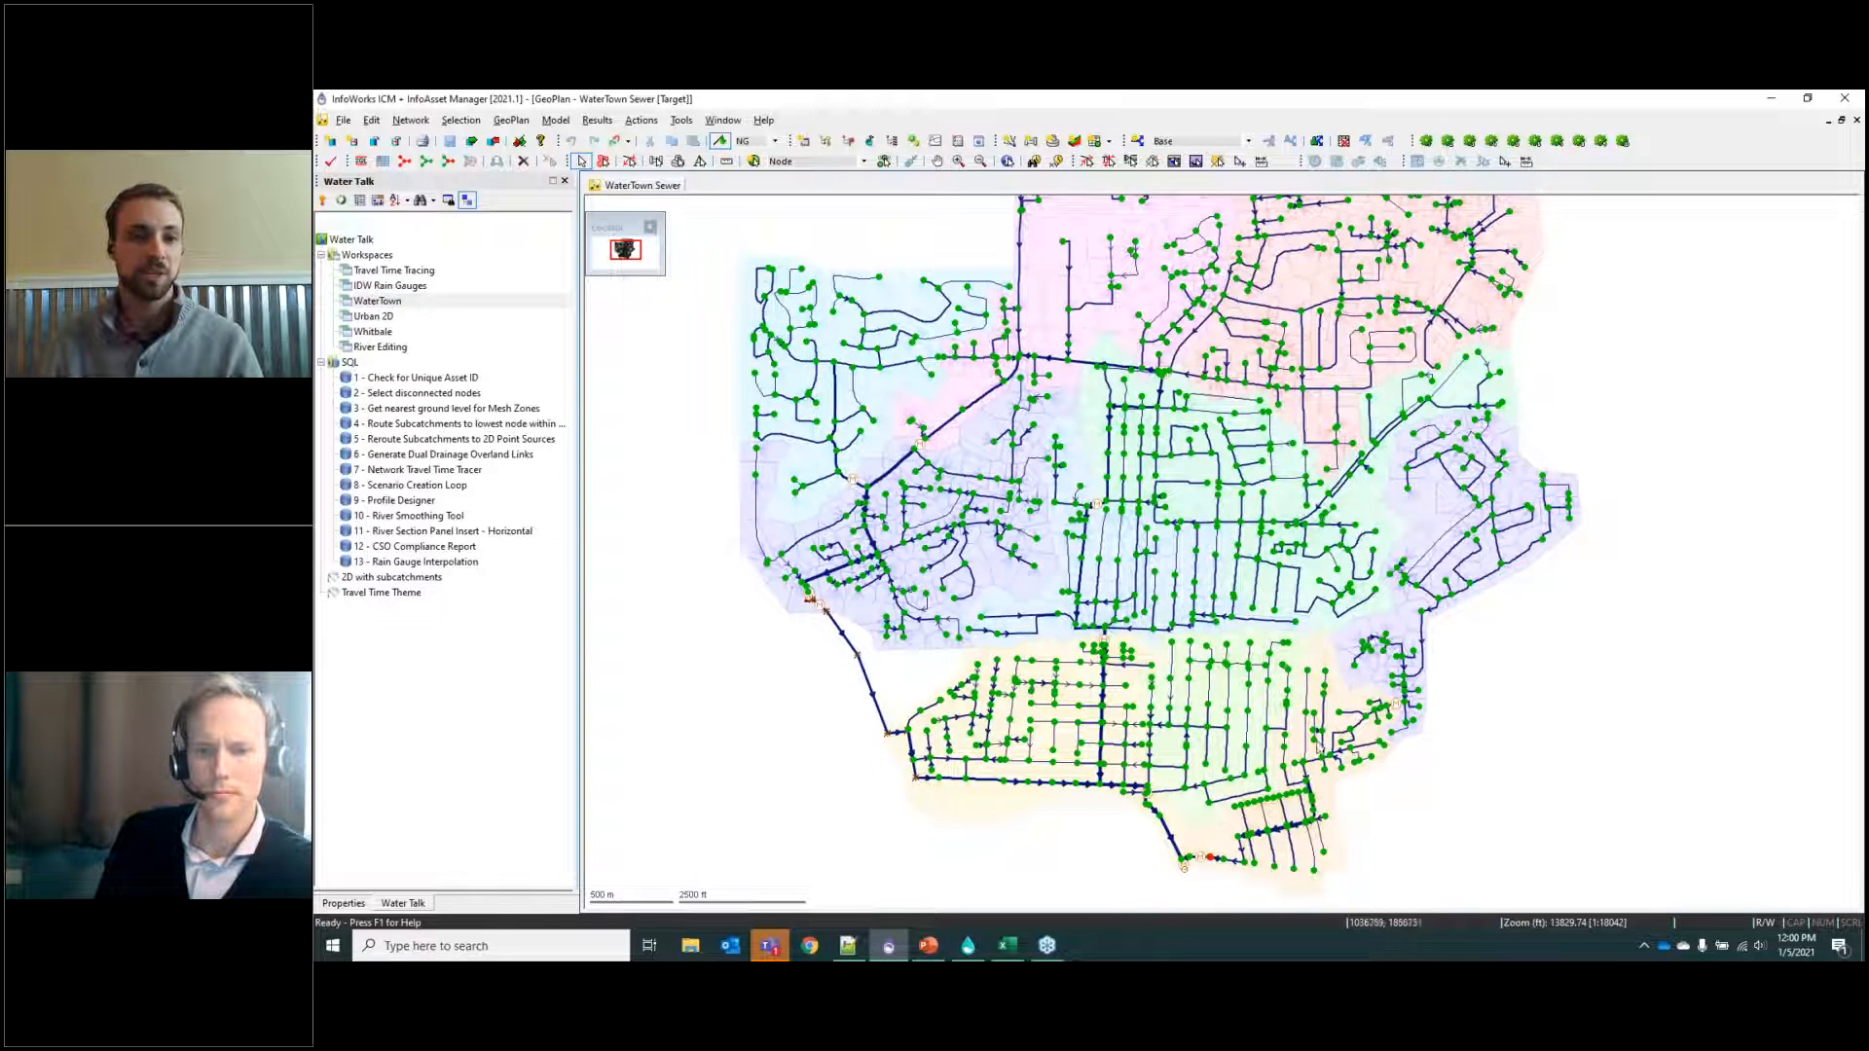
{"action": "left_click", "coordinate": [1501, 568]}
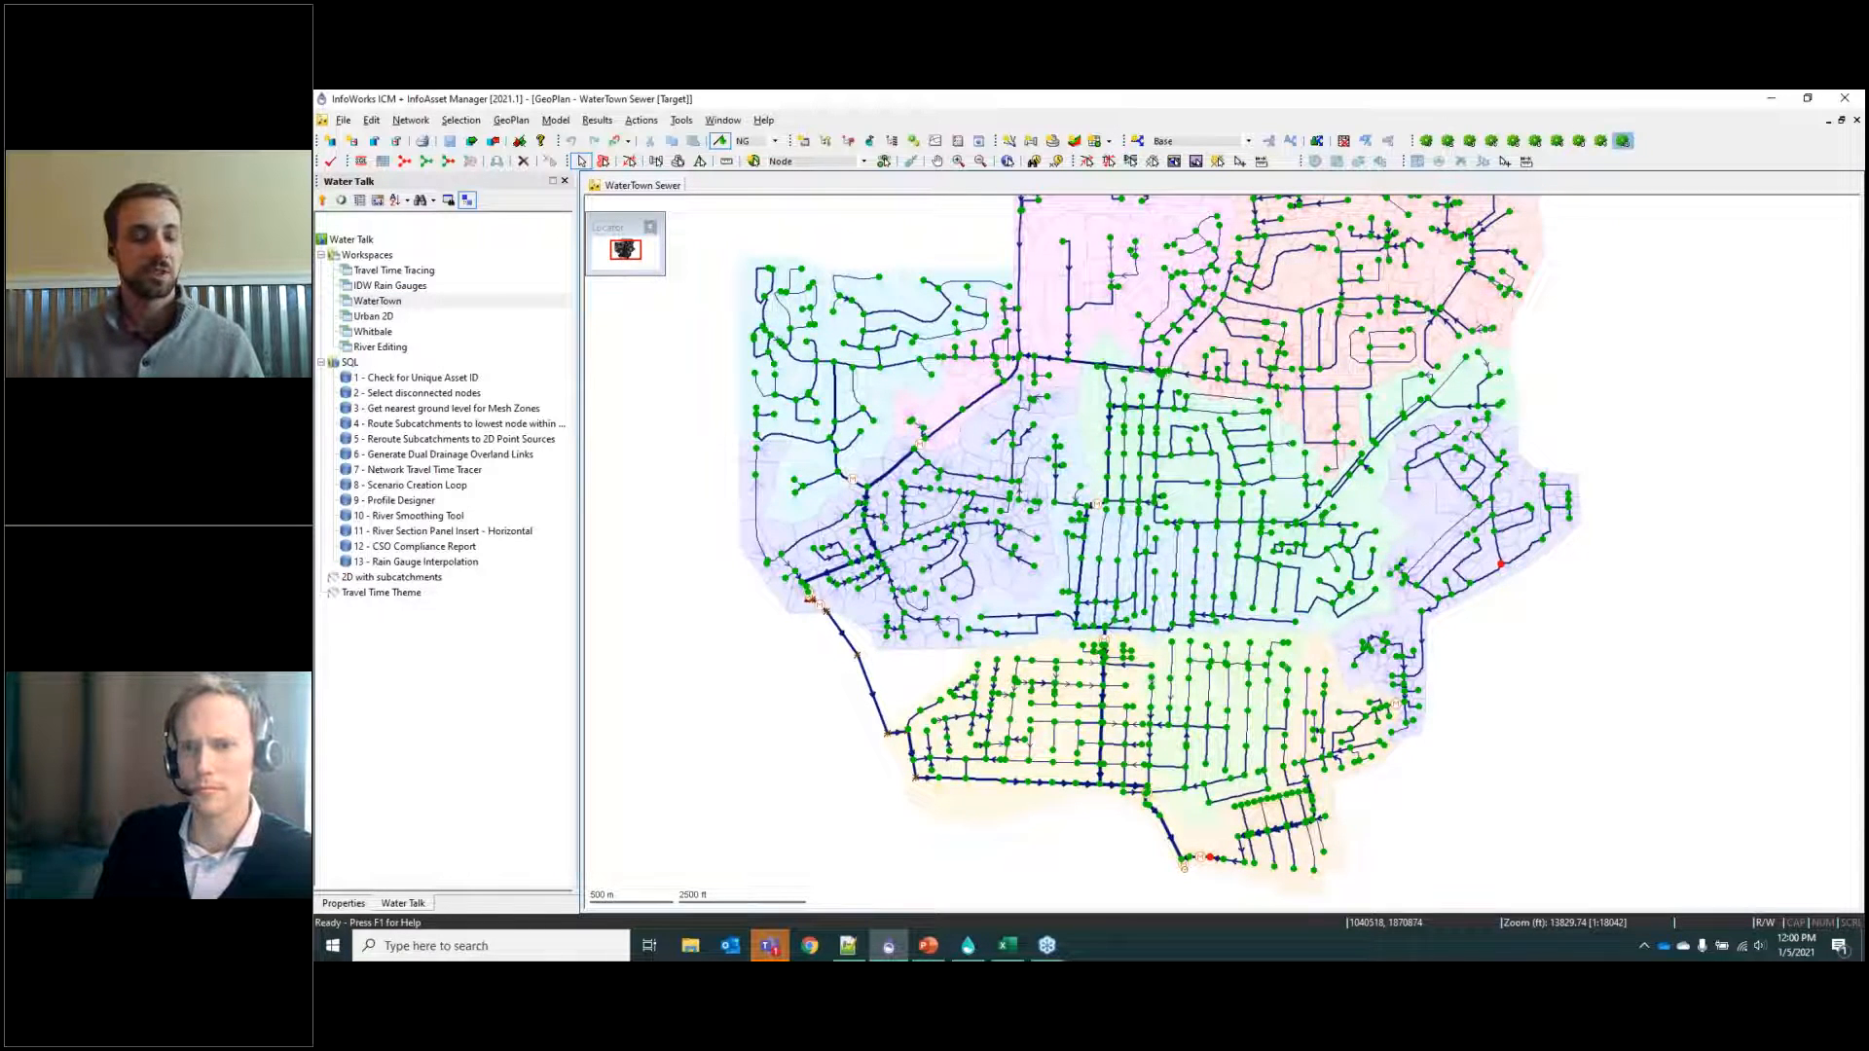
{"action": "left_click", "coordinate": [1029, 142]}
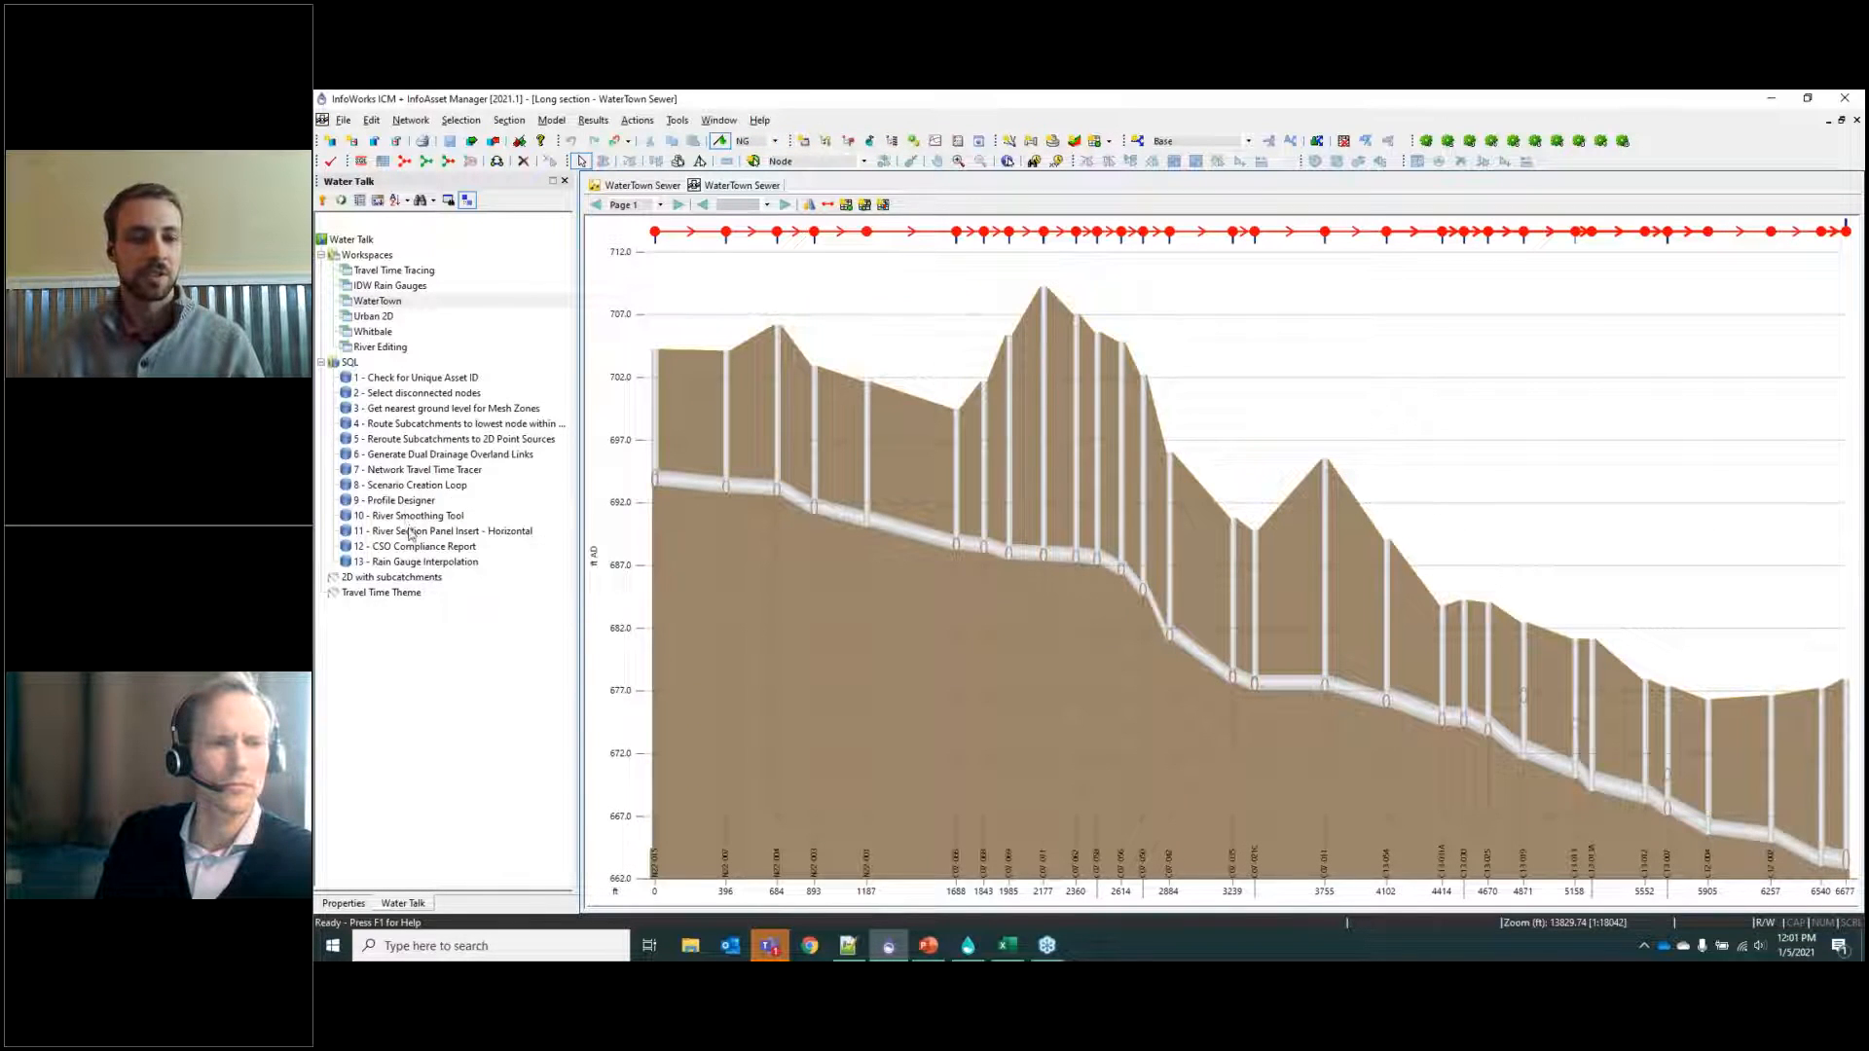
Open saved query 8, Scenario Creation Loop, apply it to the selected links, and move its window clear of the long section.
{"action": "double_click", "coordinate": [411, 487]}
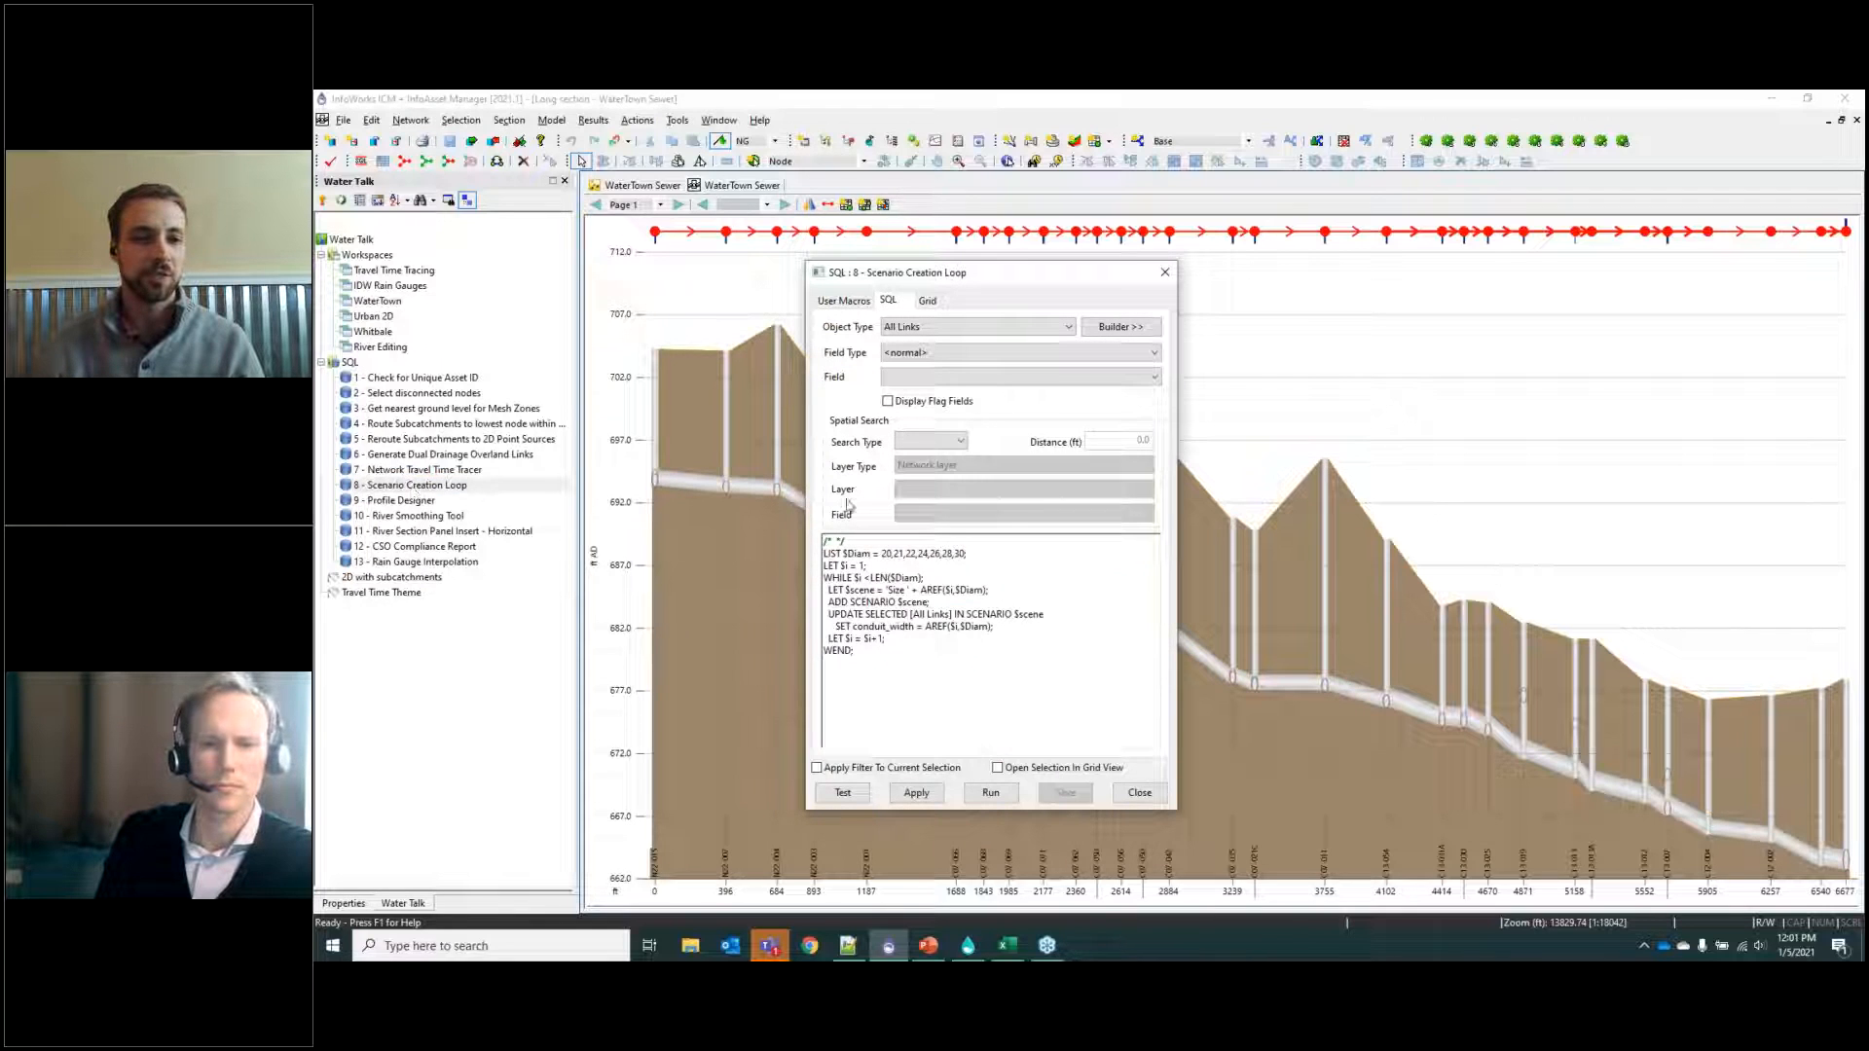
{"action": "left_click", "coordinate": [916, 793]}
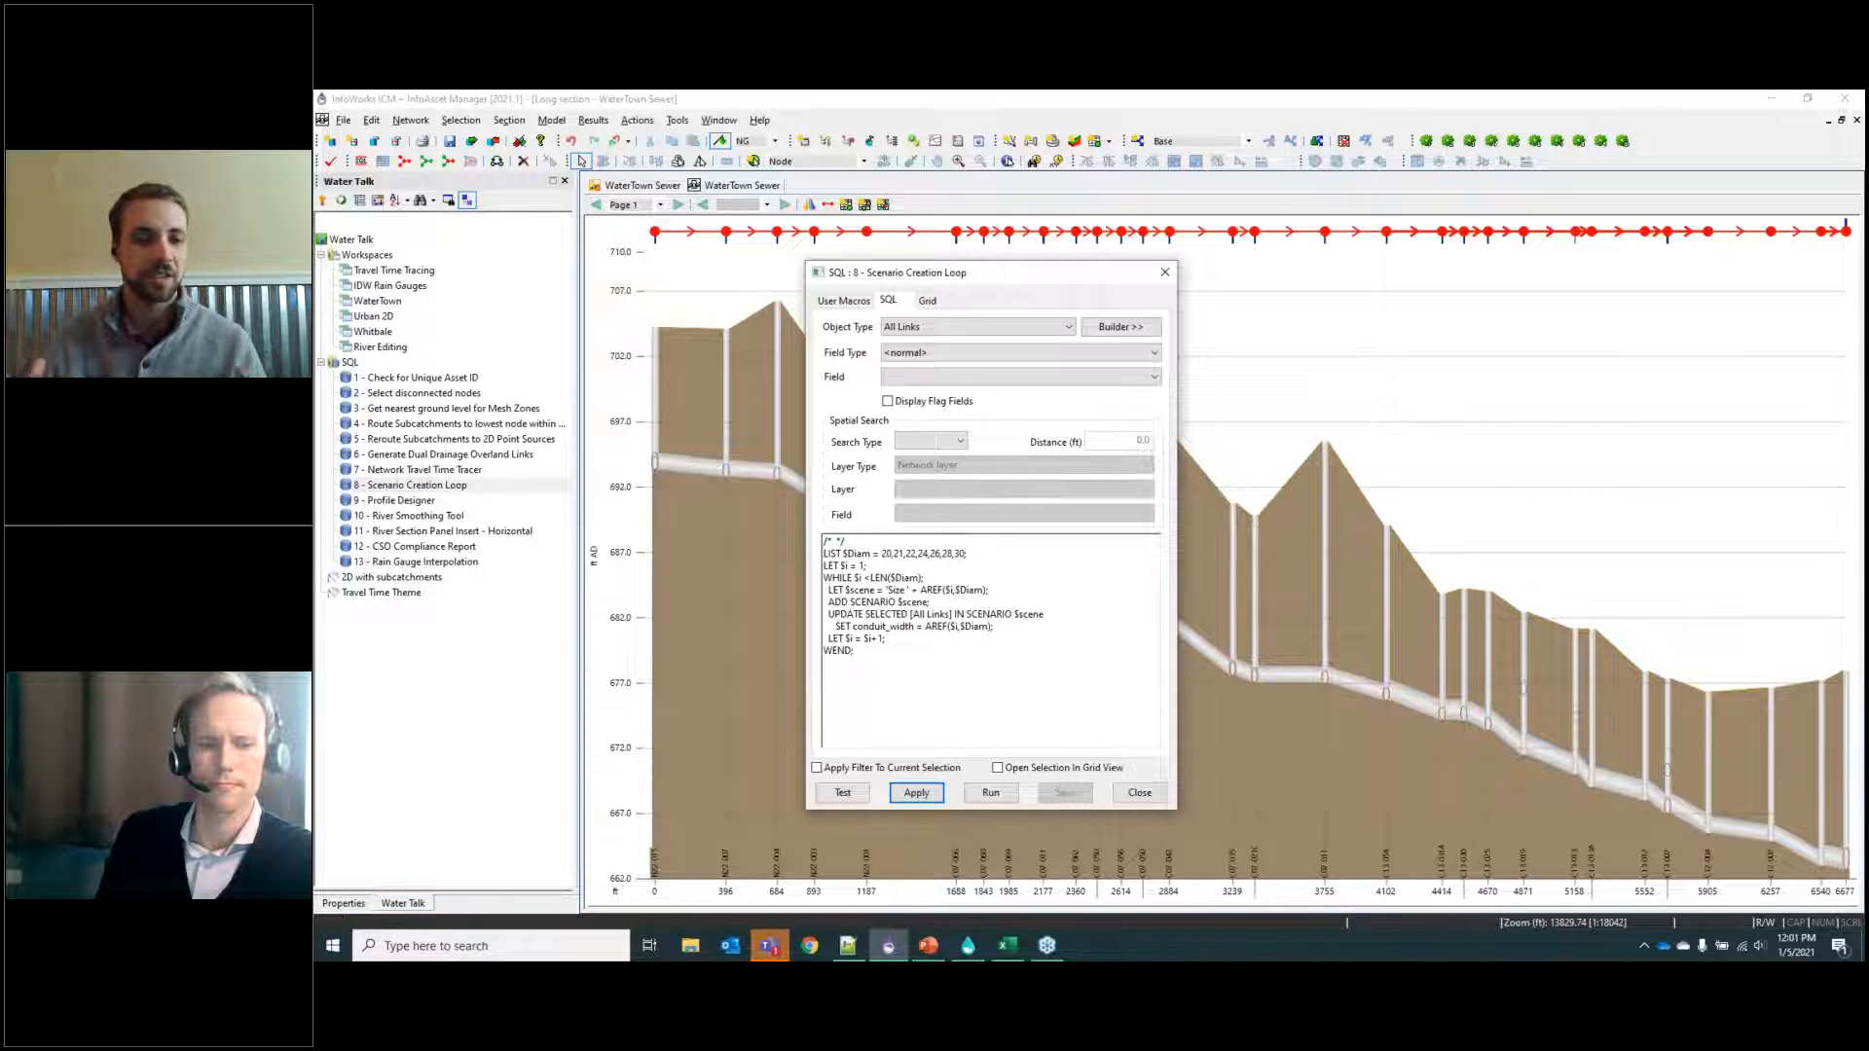
{"action": "left_click_drag", "start_coordinate": [925, 273], "coordinate": [435, 320]}
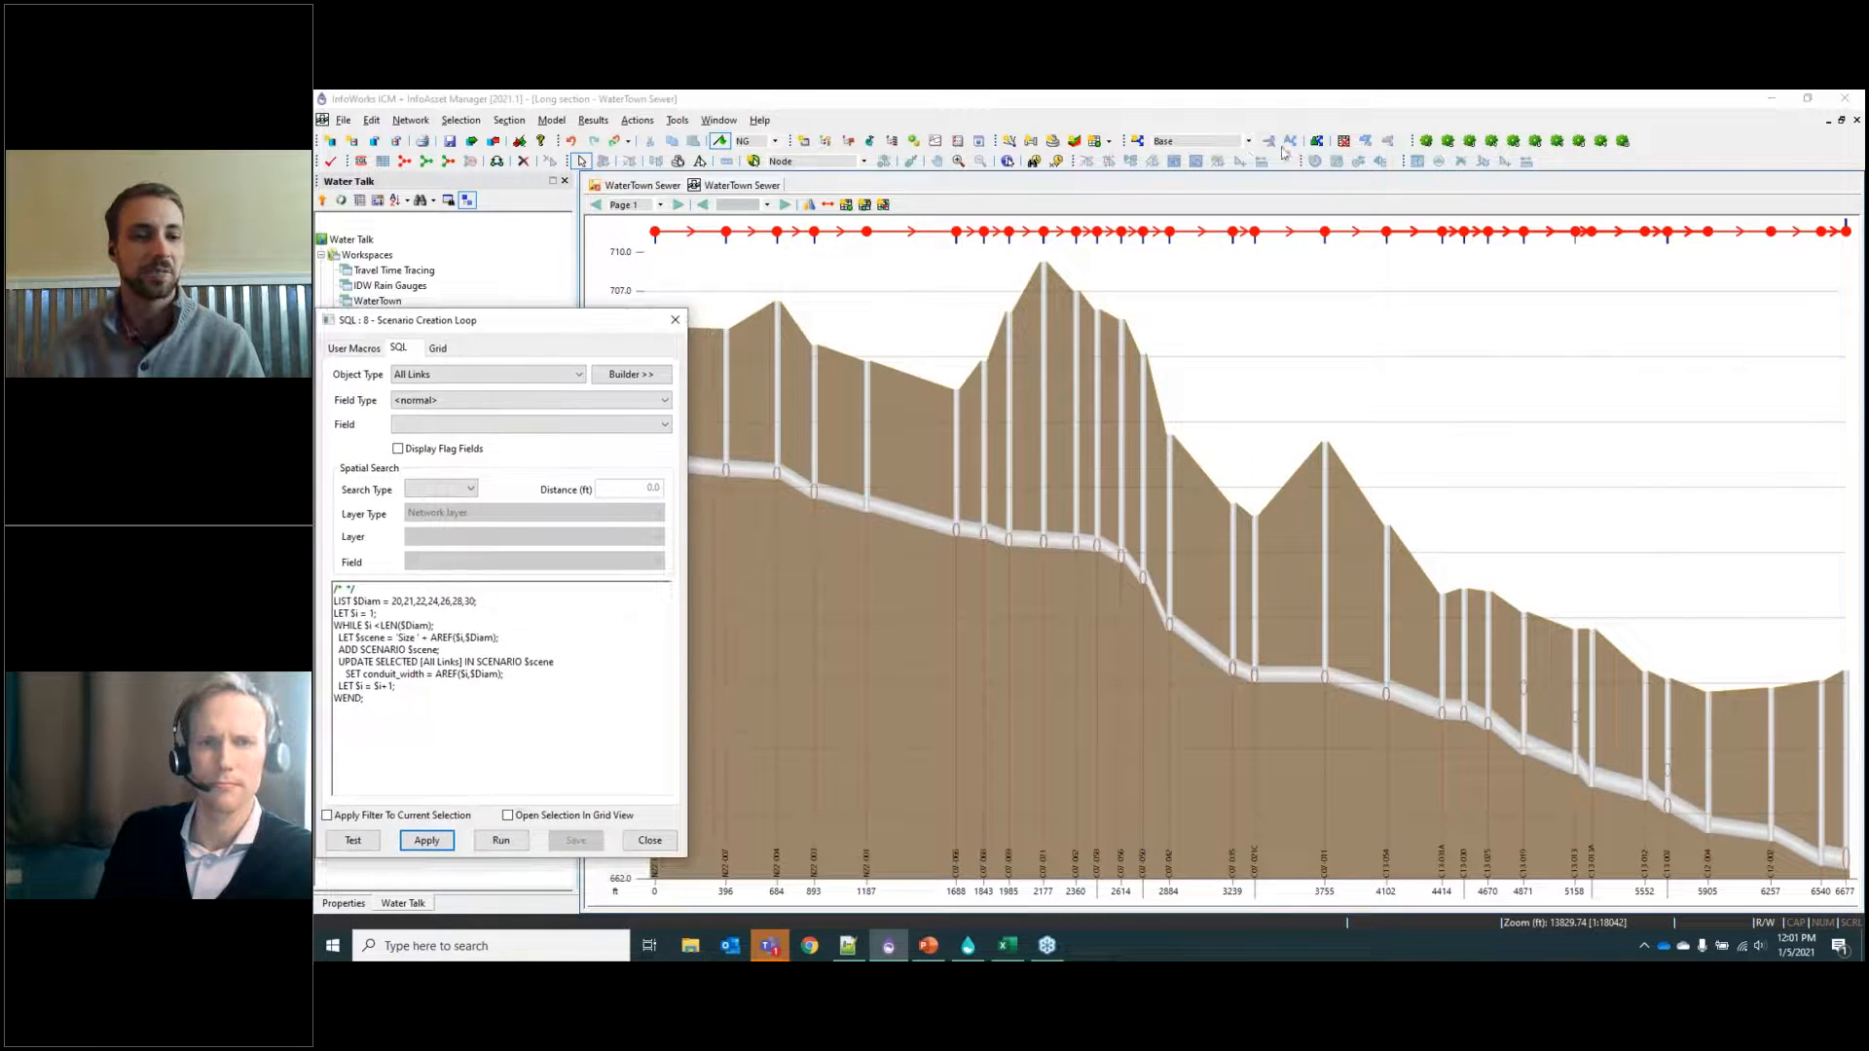
Compare the pipe sizes in the long section by switching through scenarios Size 22, Size 28, Size 26 and Size 20.
{"action": "left_click", "coordinate": [1249, 141]}
{"action": "left_click", "coordinate": [1210, 252]}
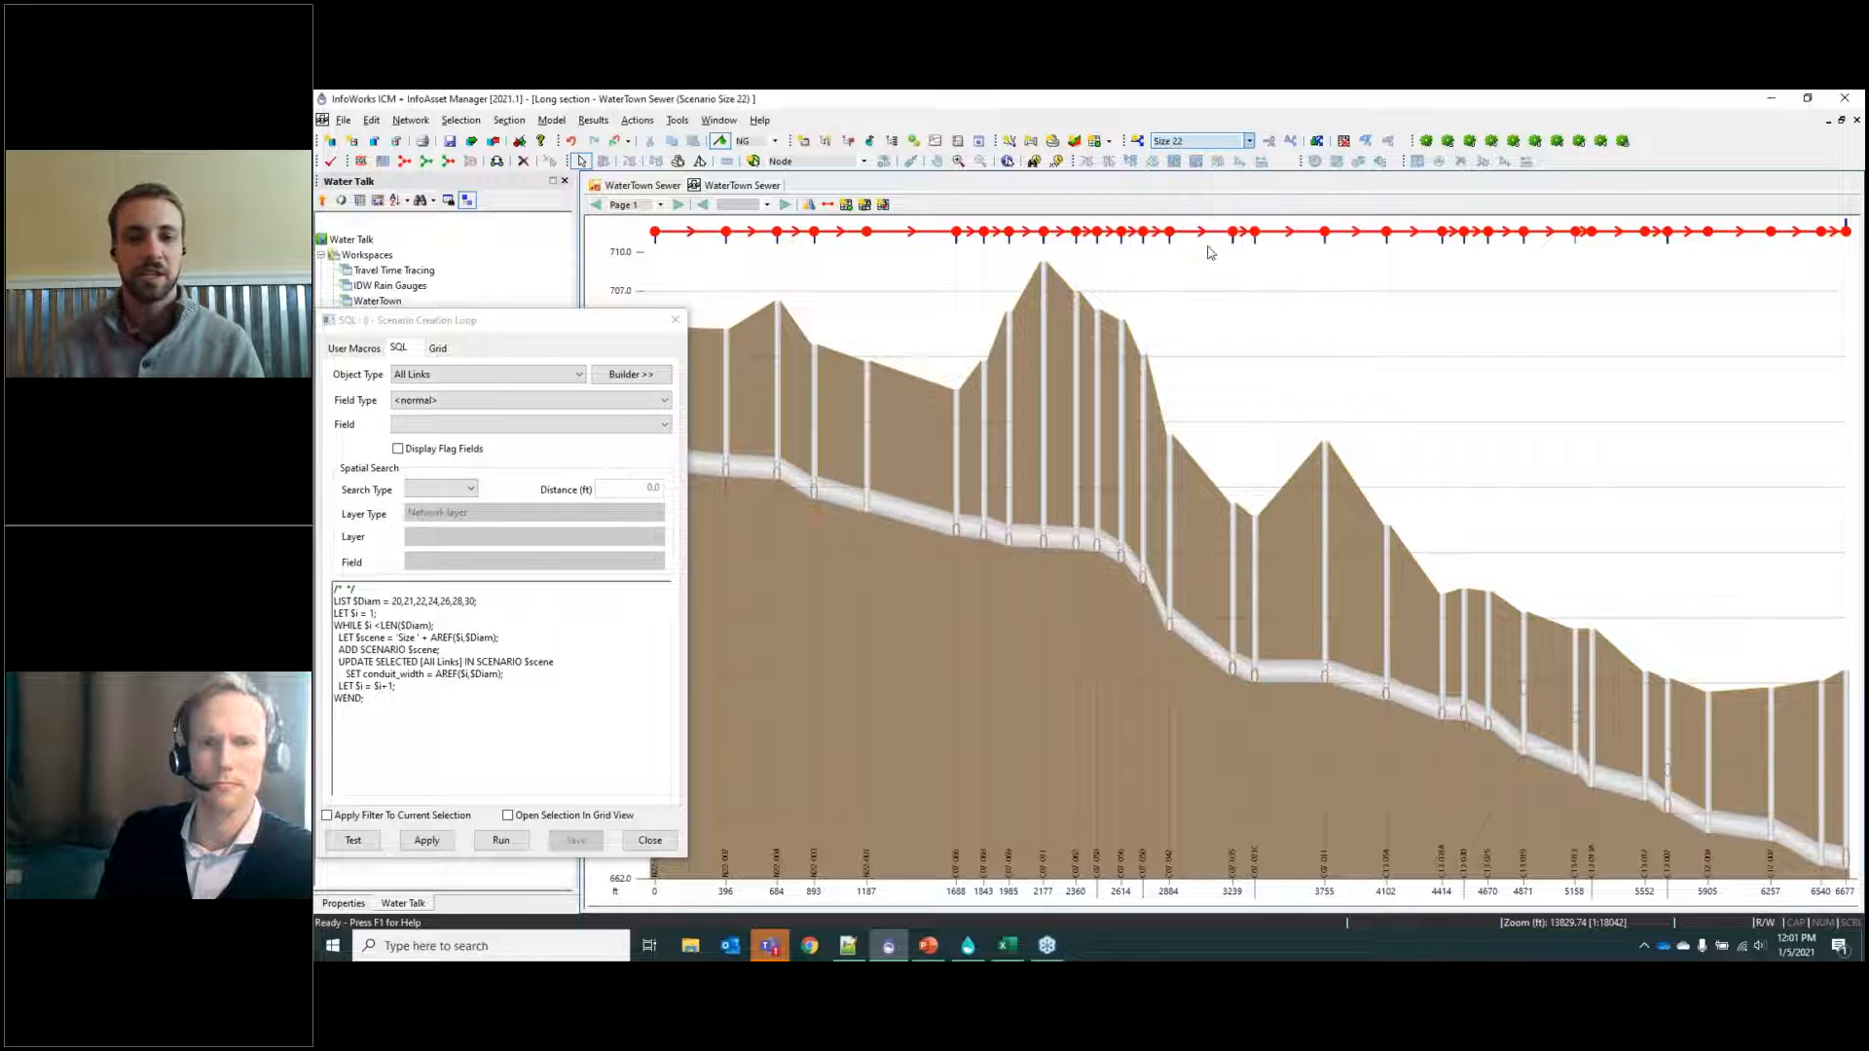
{"action": "left_click", "coordinate": [1190, 142]}
{"action": "left_click", "coordinate": [1185, 285]}
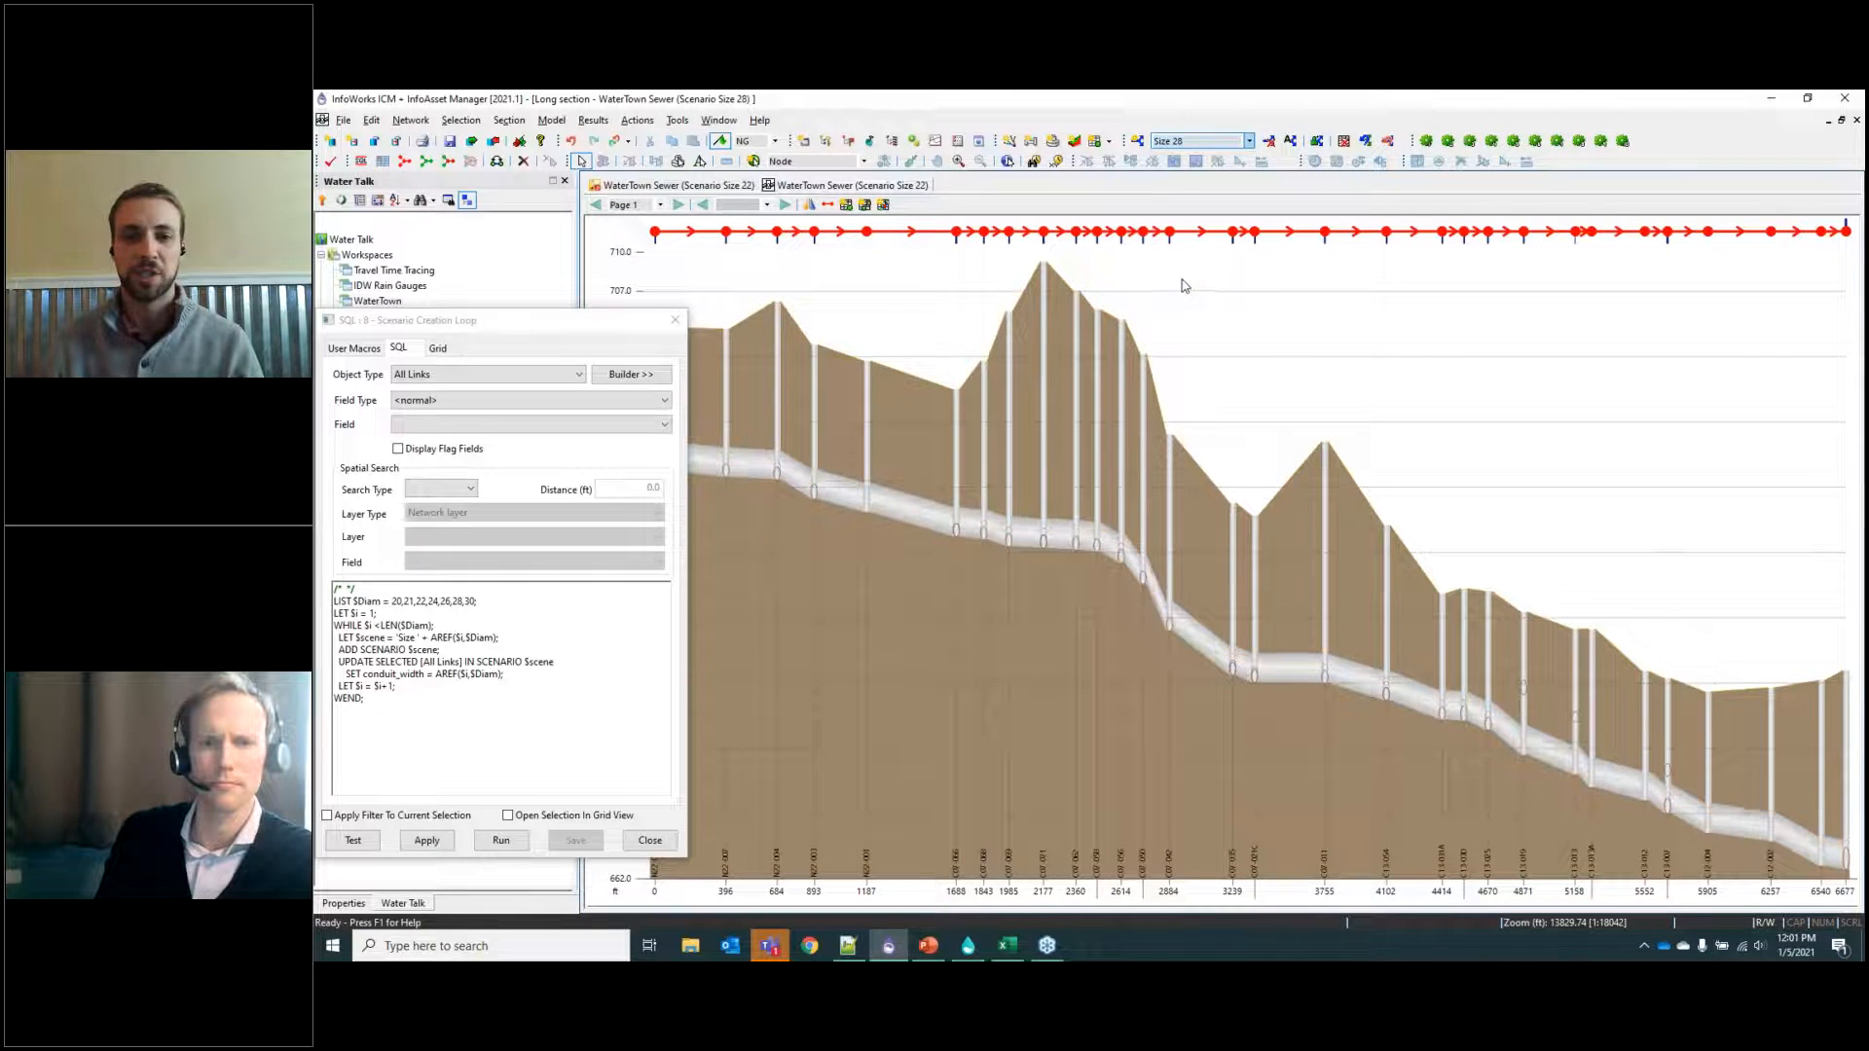
{"action": "left_click", "coordinate": [1190, 142]}
{"action": "left_click", "coordinate": [1182, 274]}
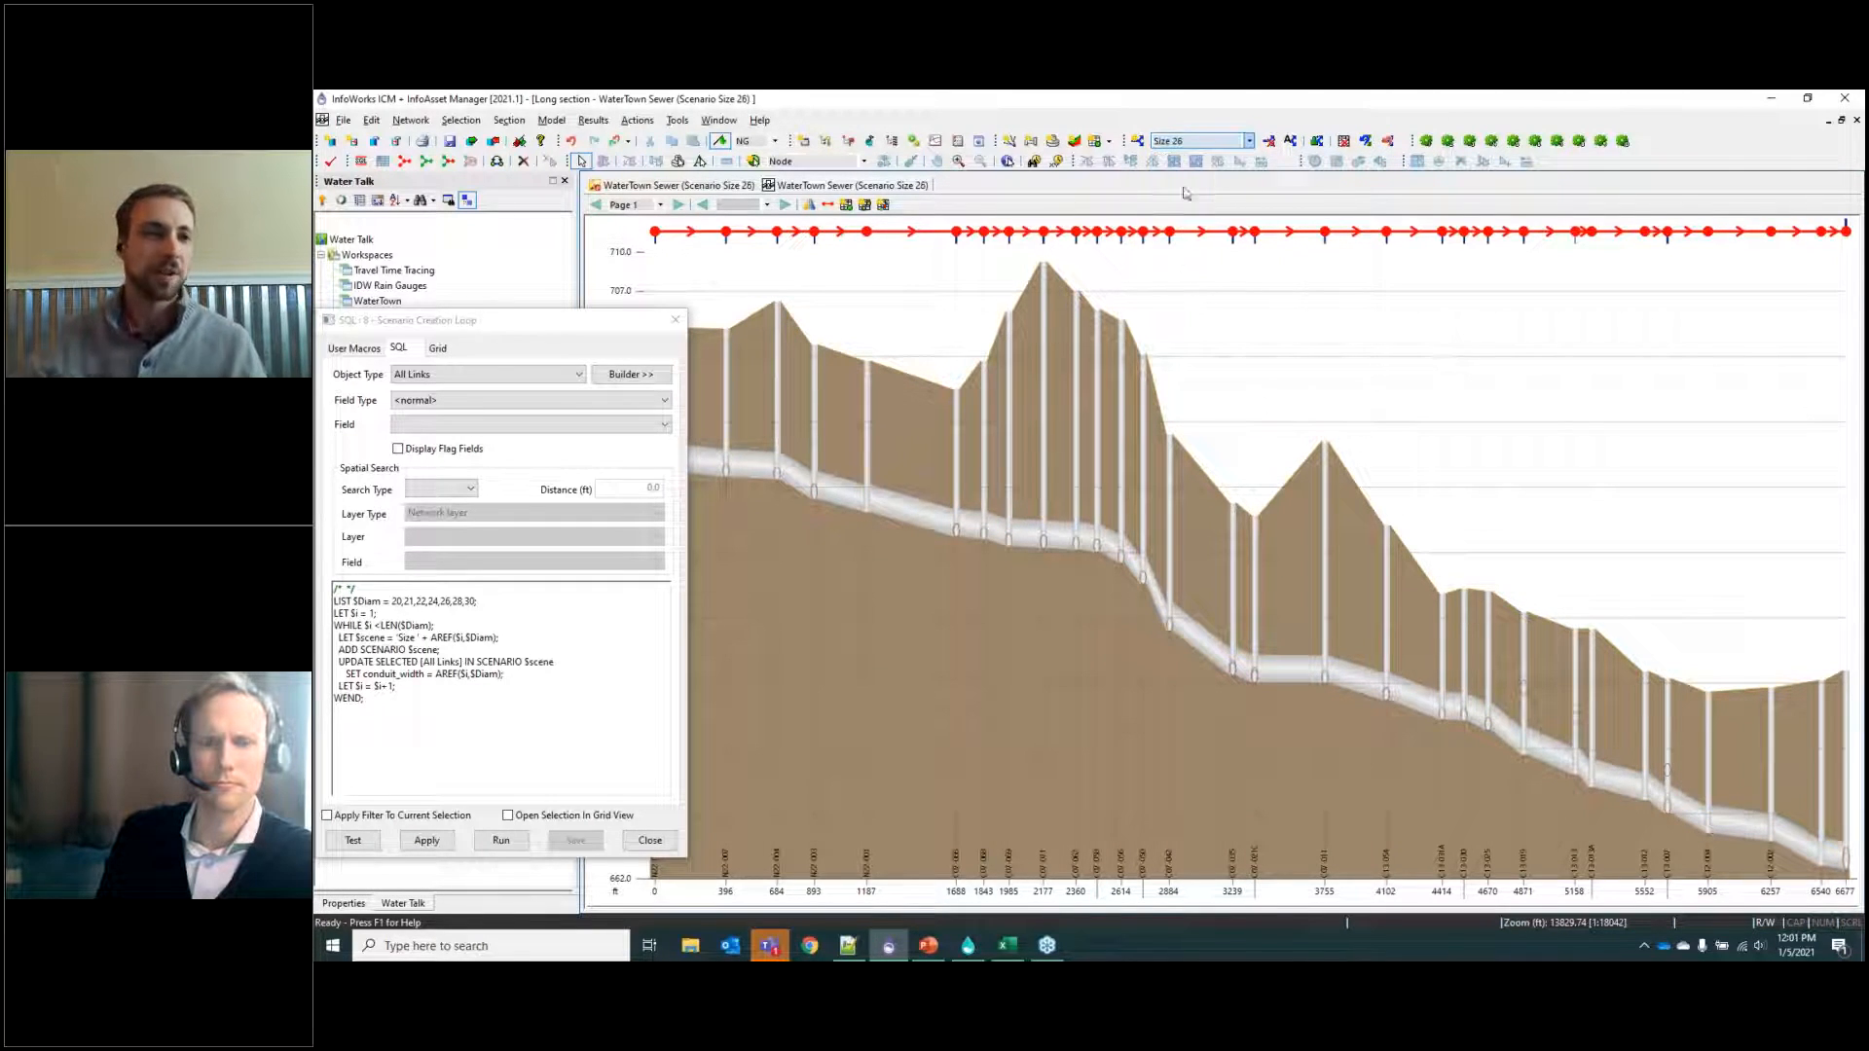
{"action": "left_click", "coordinate": [1182, 144]}
{"action": "left_click", "coordinate": [1181, 230]}
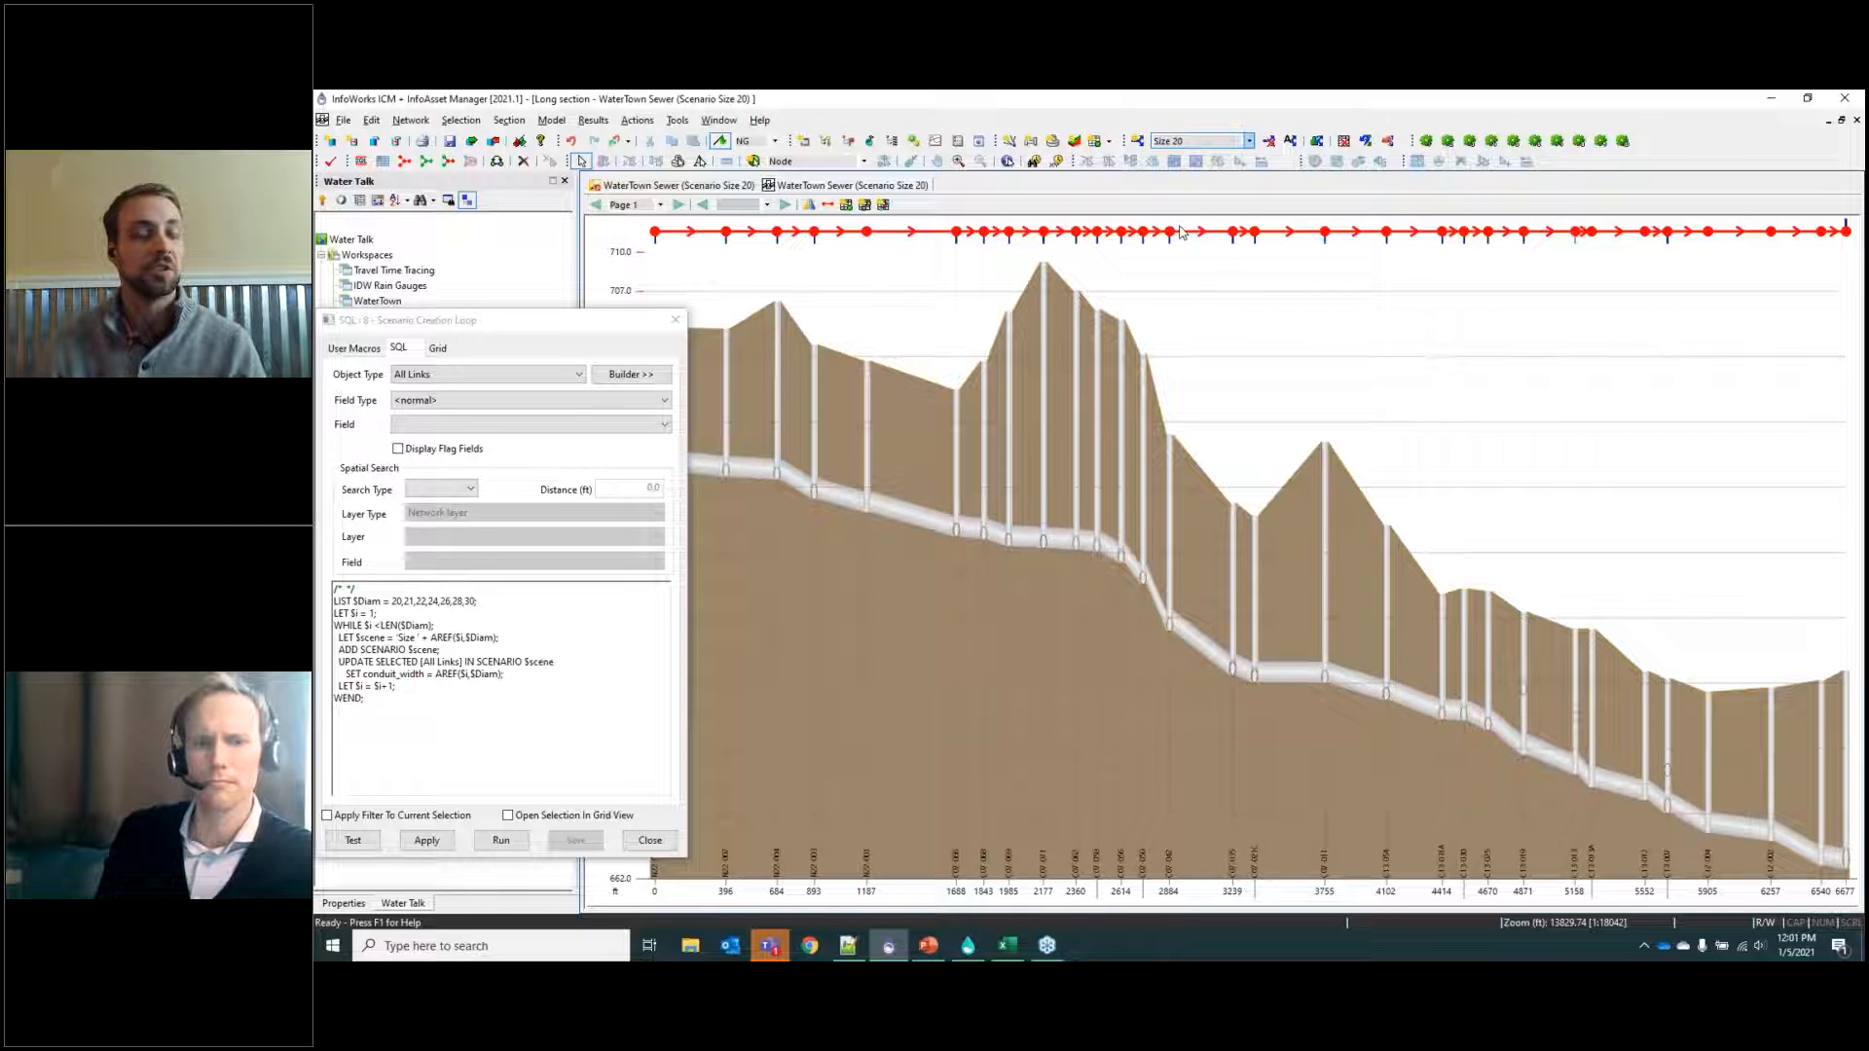
{"action": "left_click_drag", "start_coordinate": [532, 321], "coordinate": [588, 302]}
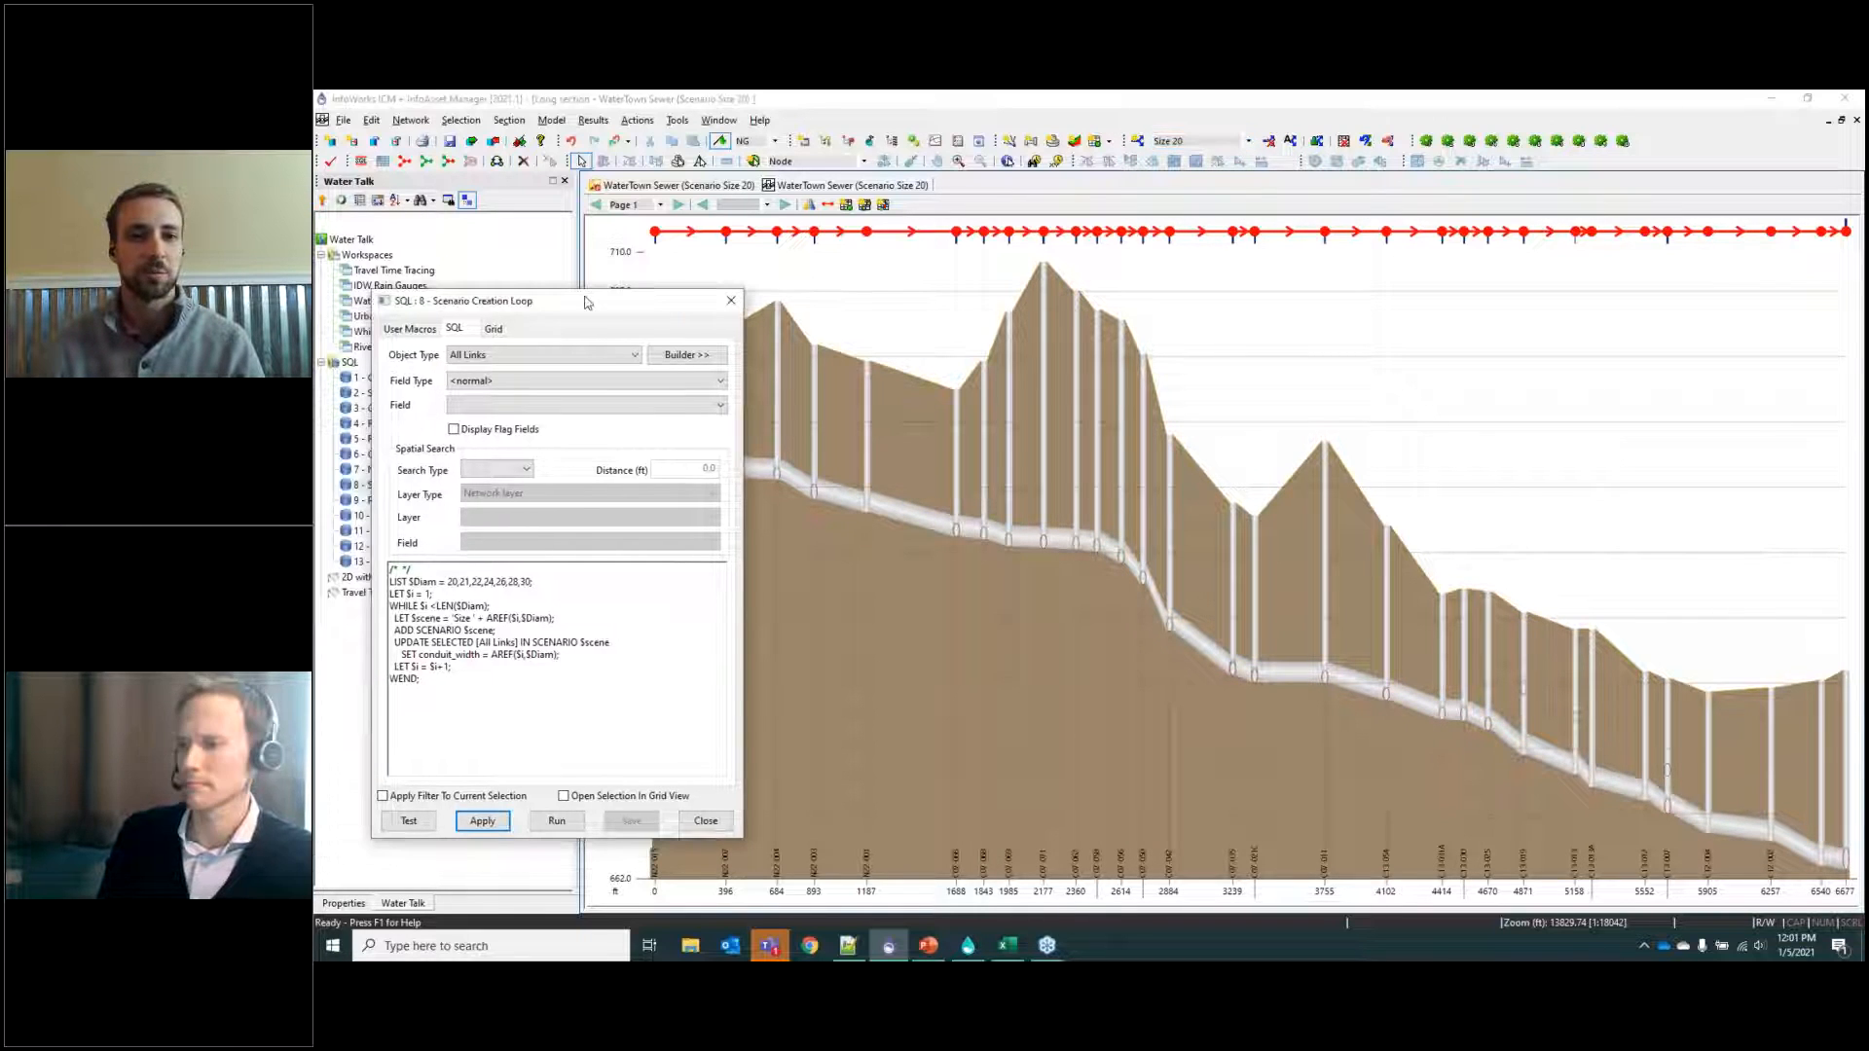